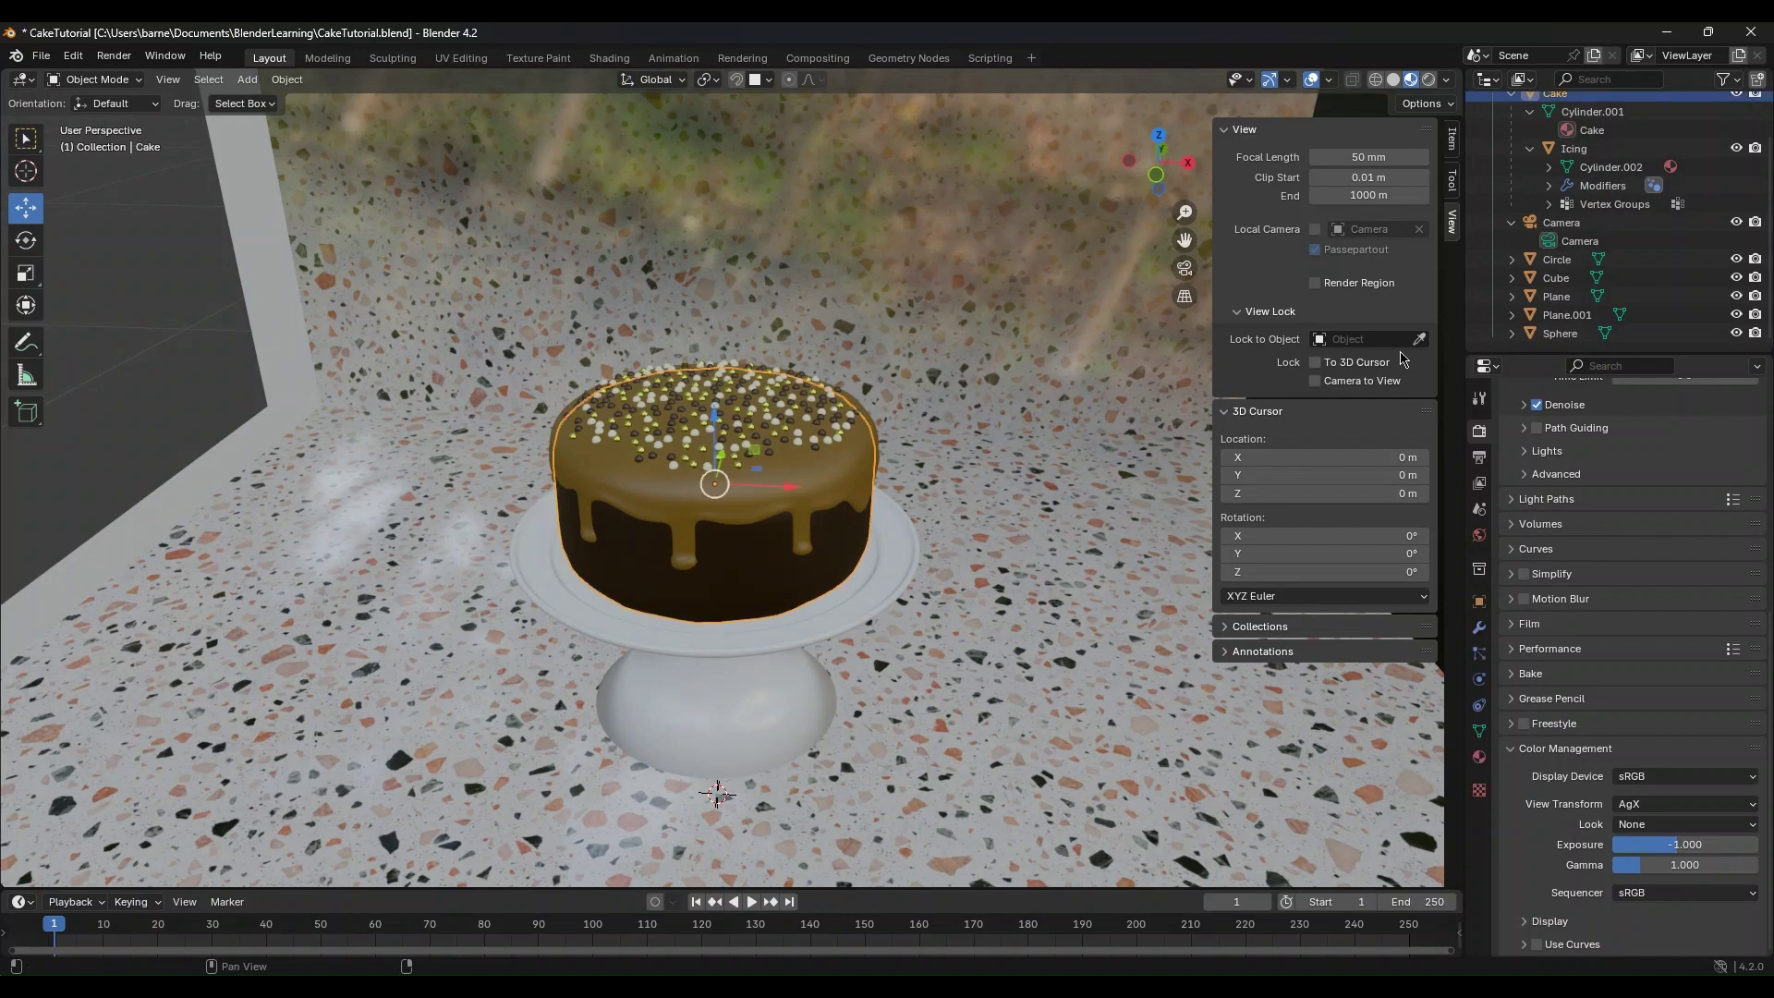
scroll(1630, 379, "up", 10)
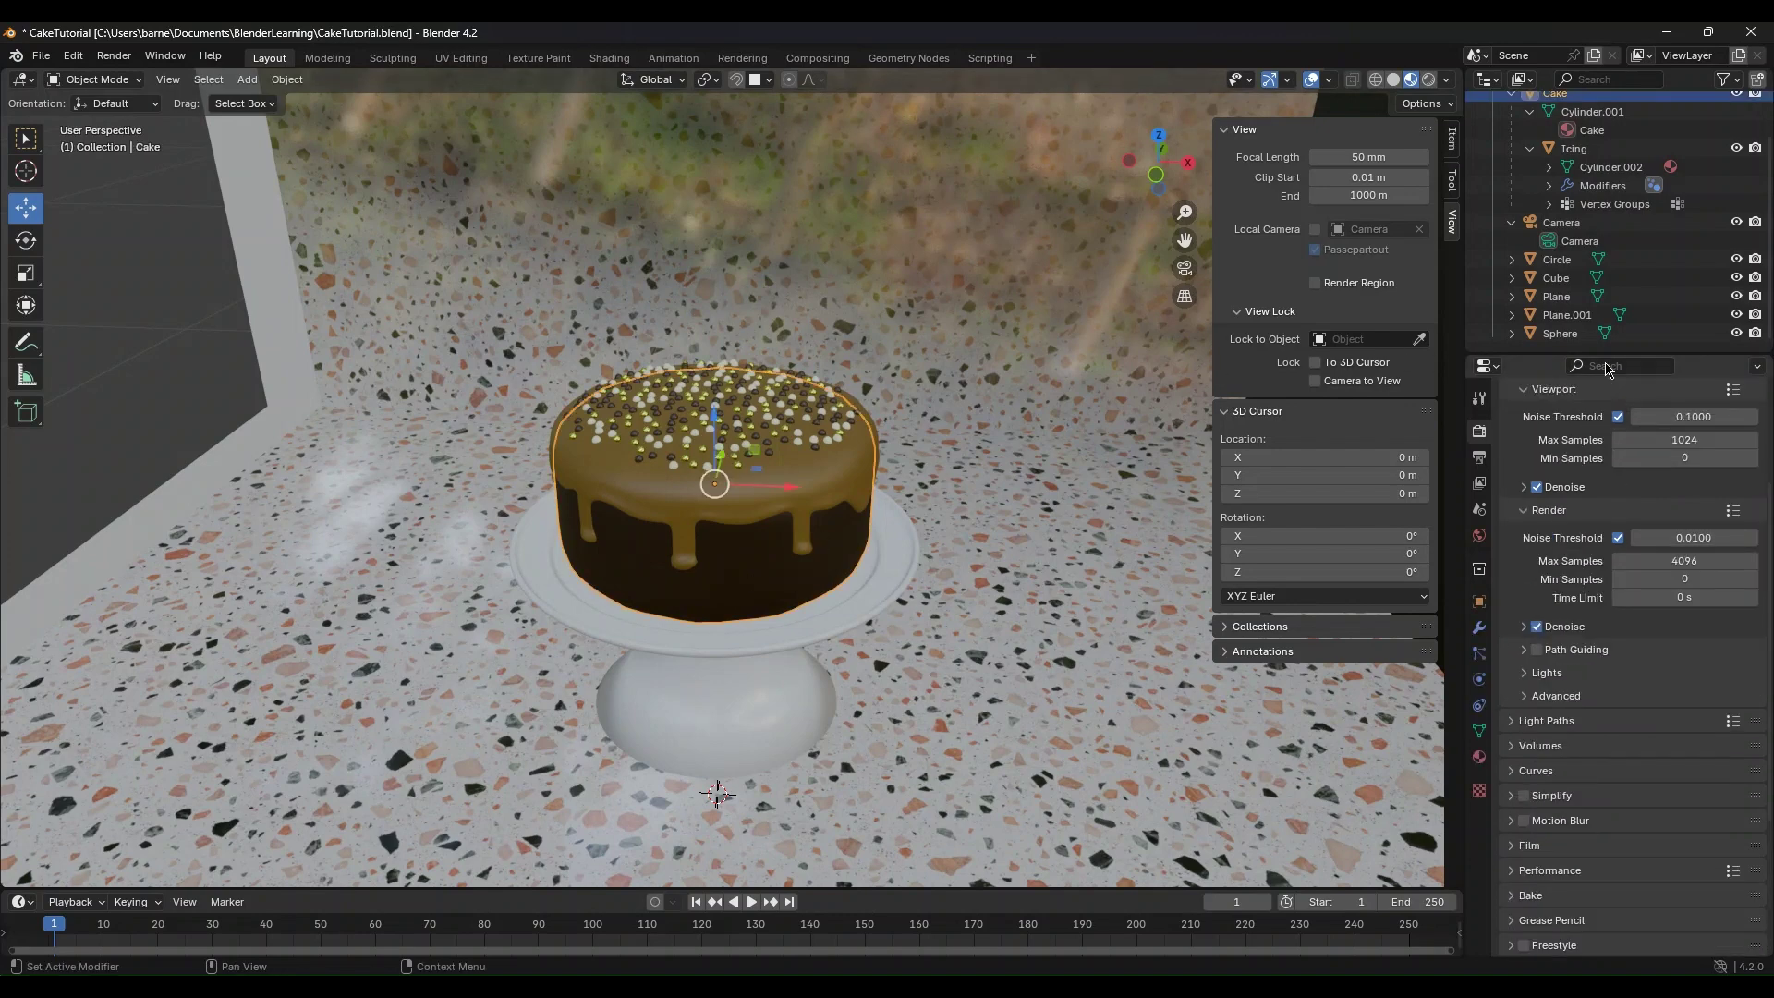
middle_click_drag(834, 294, 830, 366)
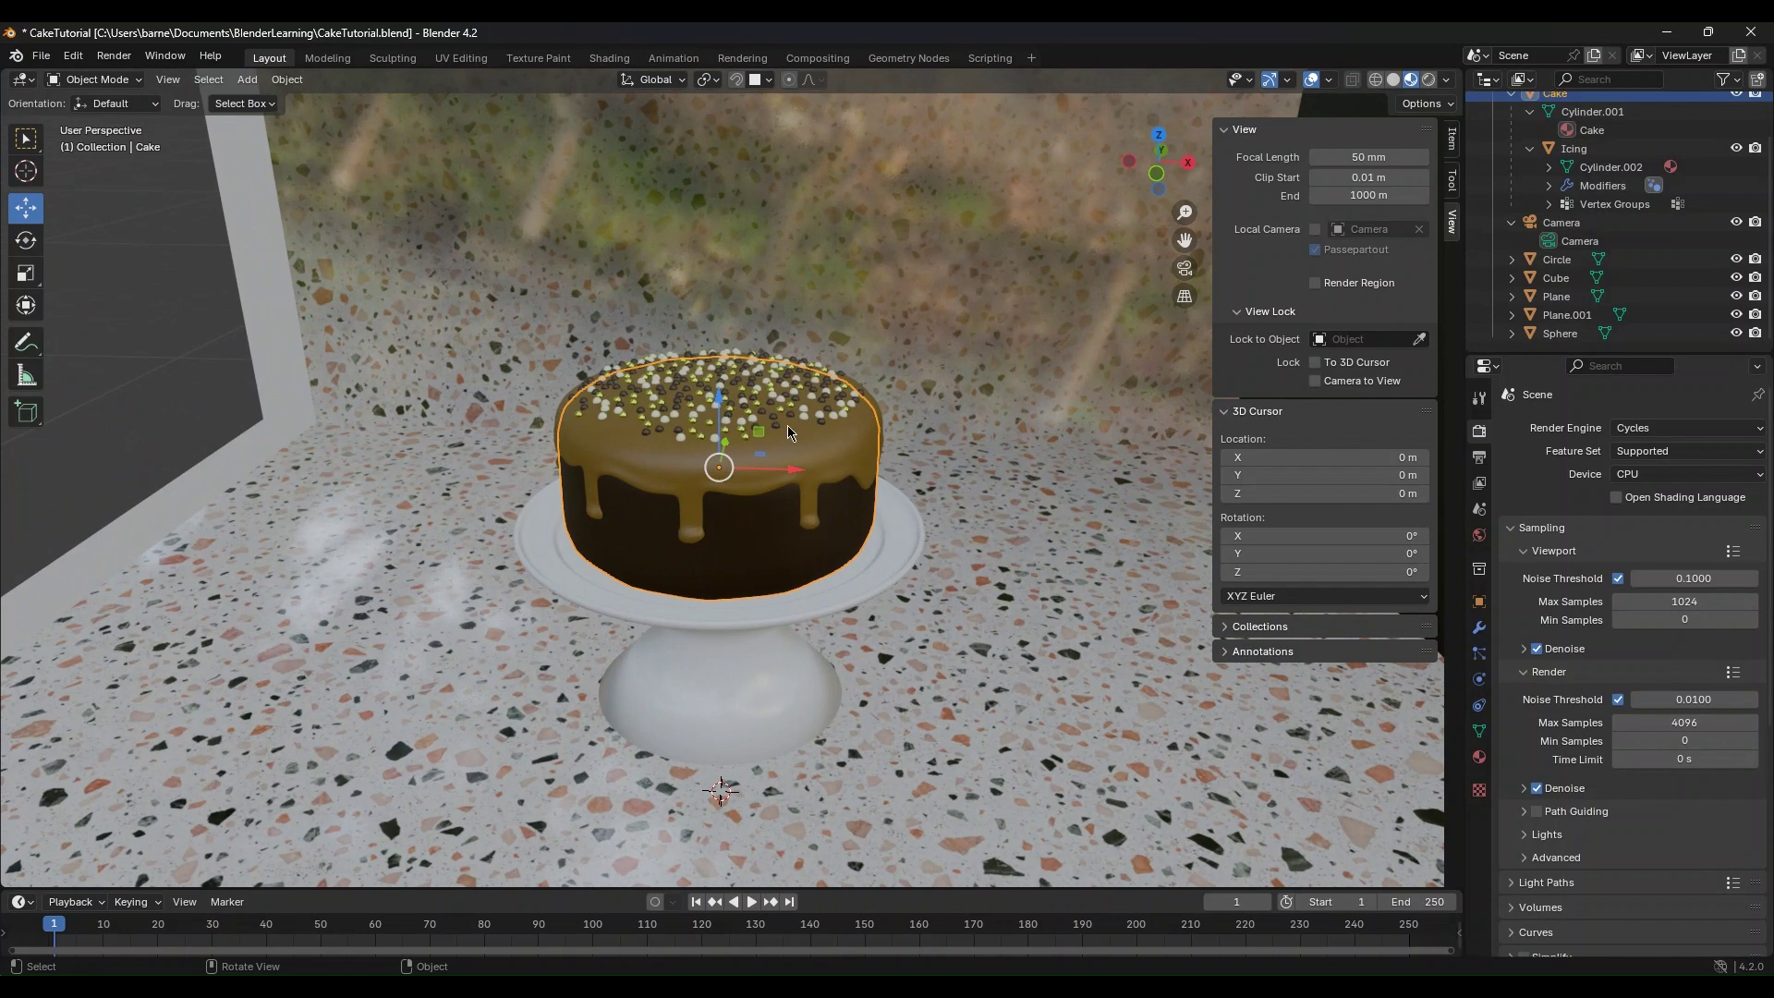
left_click(818, 453)
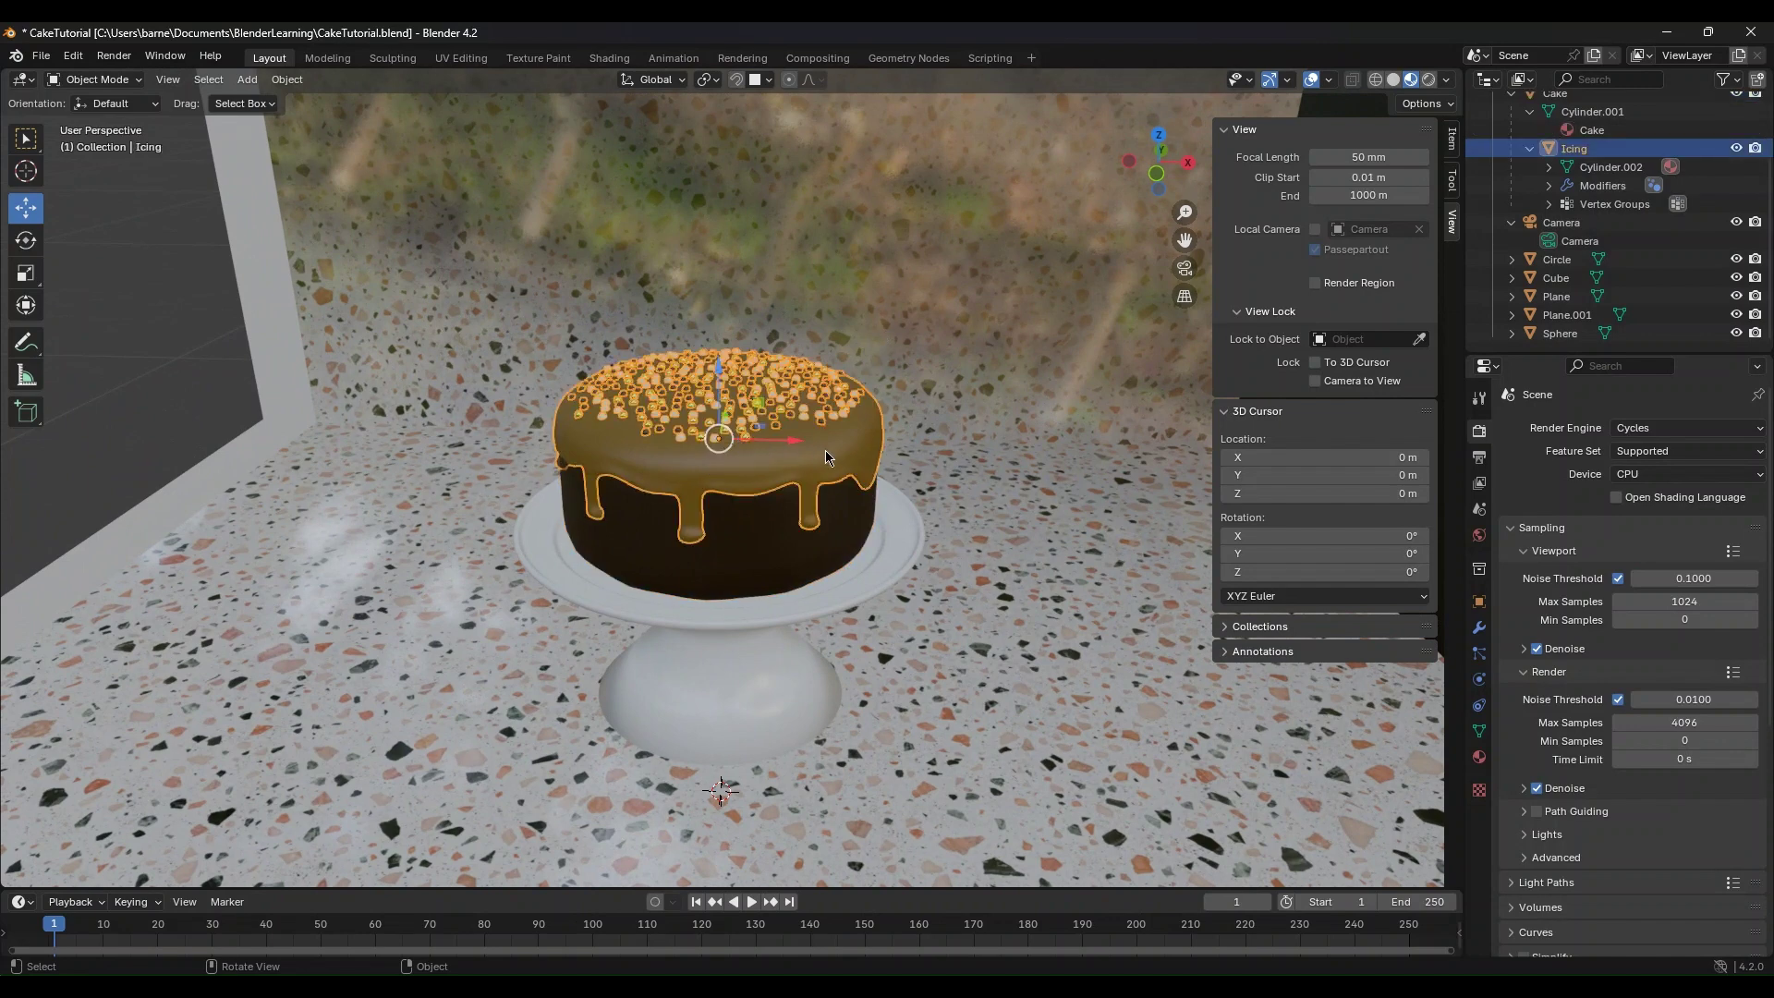
left_click(776, 529)
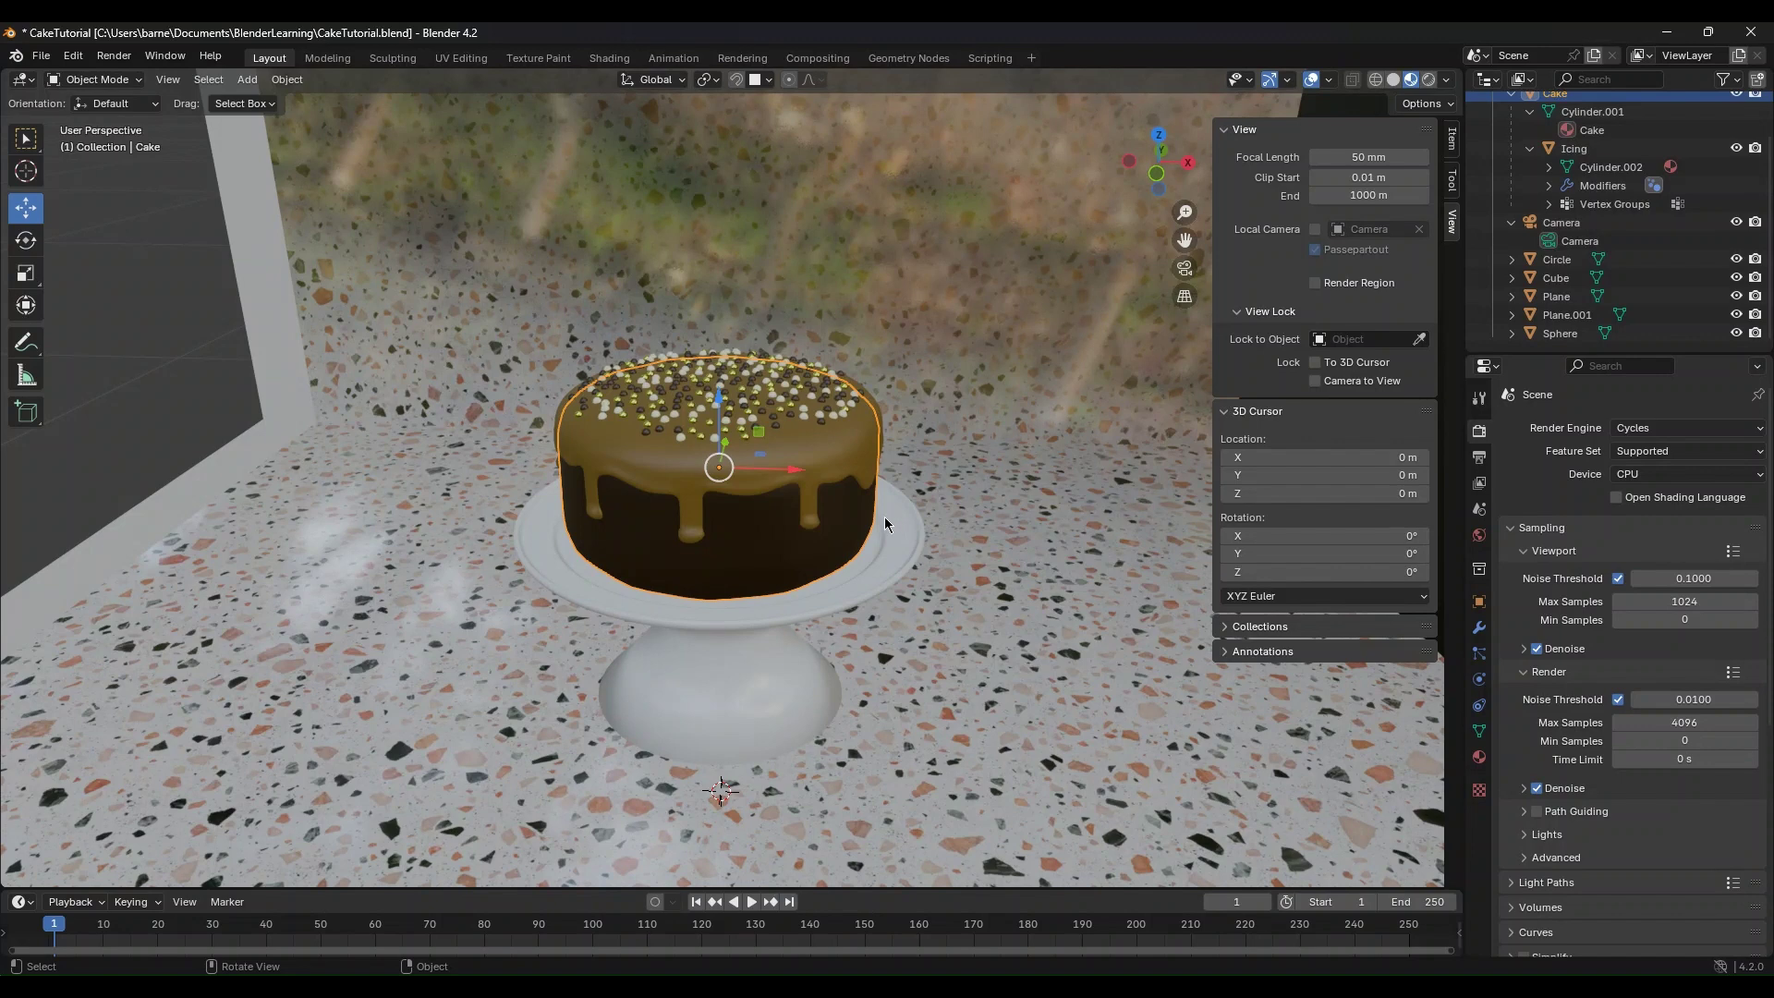
key("s")
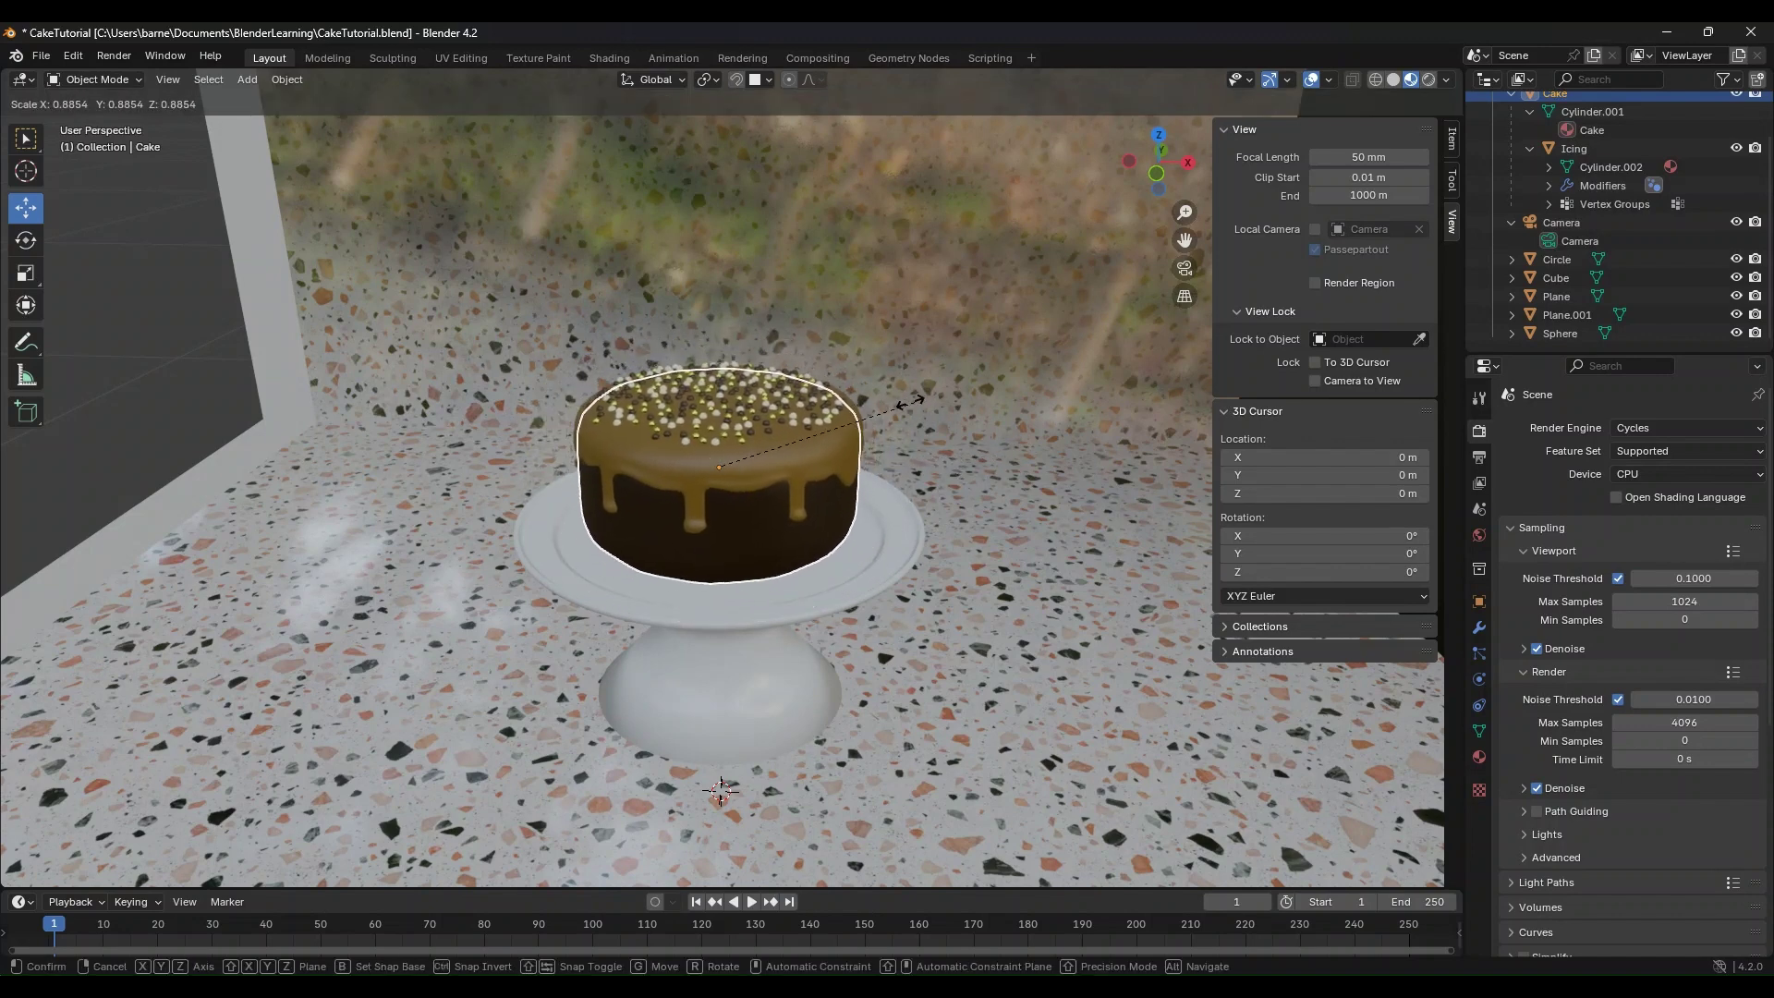
key("Escape")
Step: Try raising the icing about 0.024 m along Z and moving the cake body separately, and undo the change
left_click(828, 436)
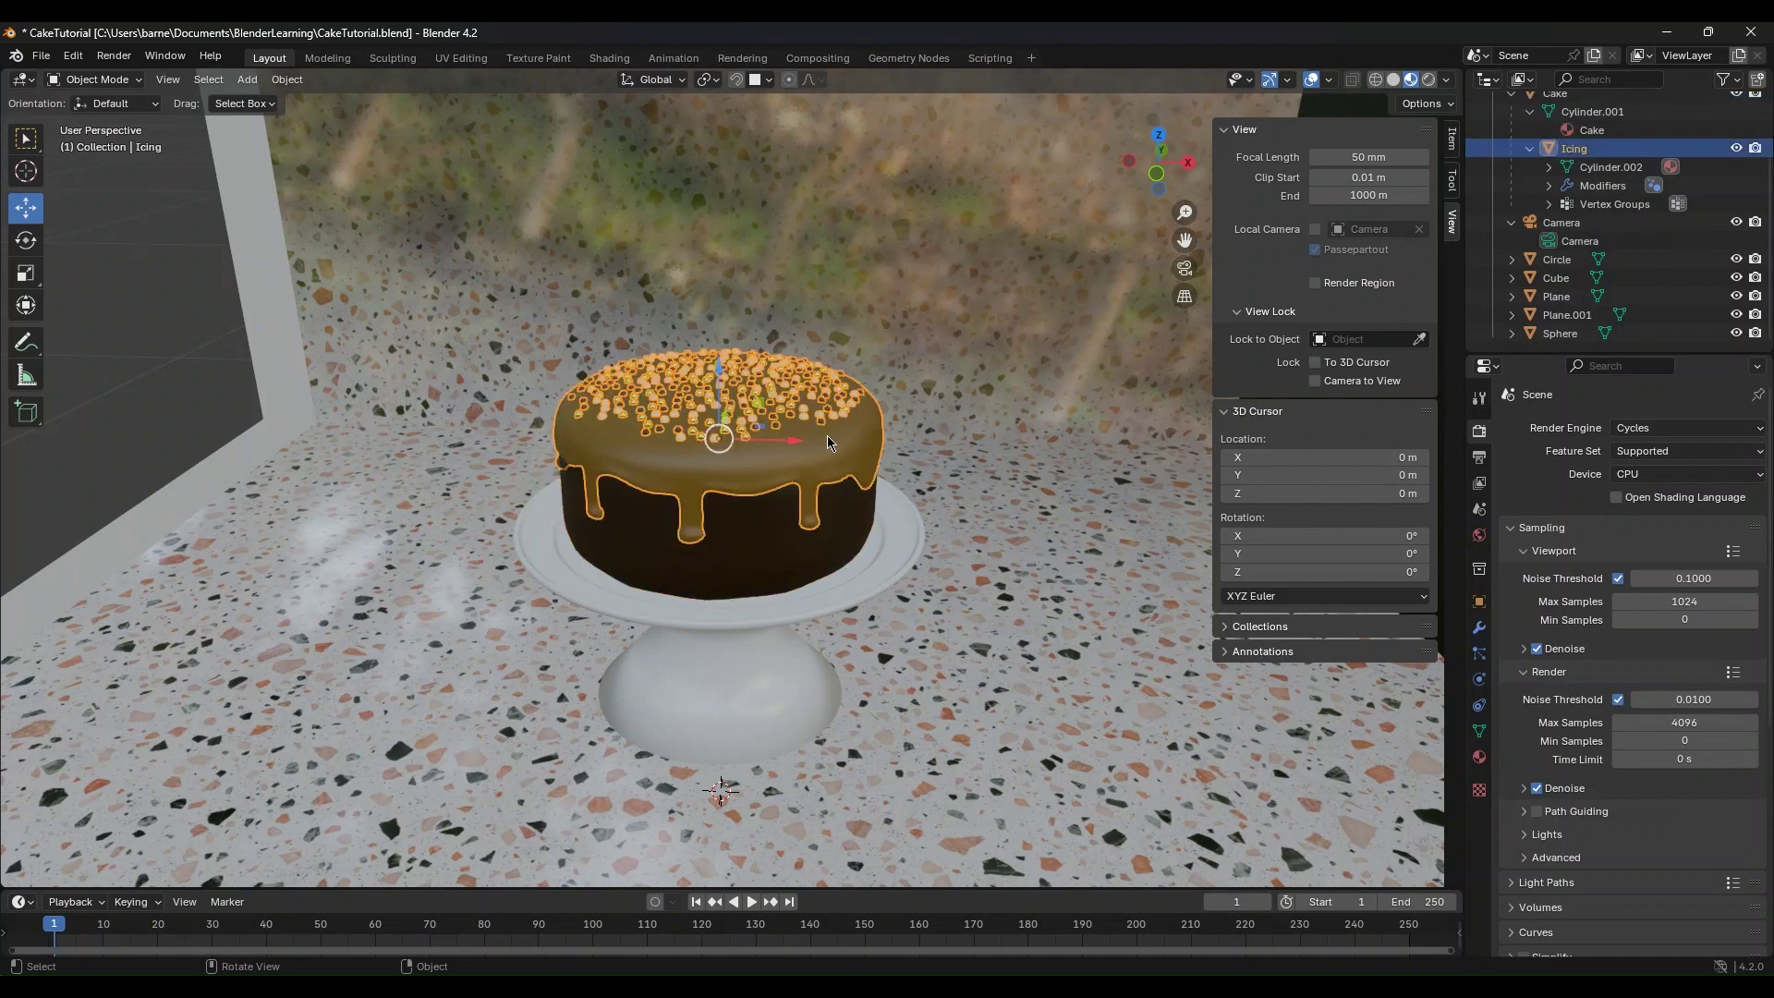
key("g")
key("z")
left_click(834, 404)
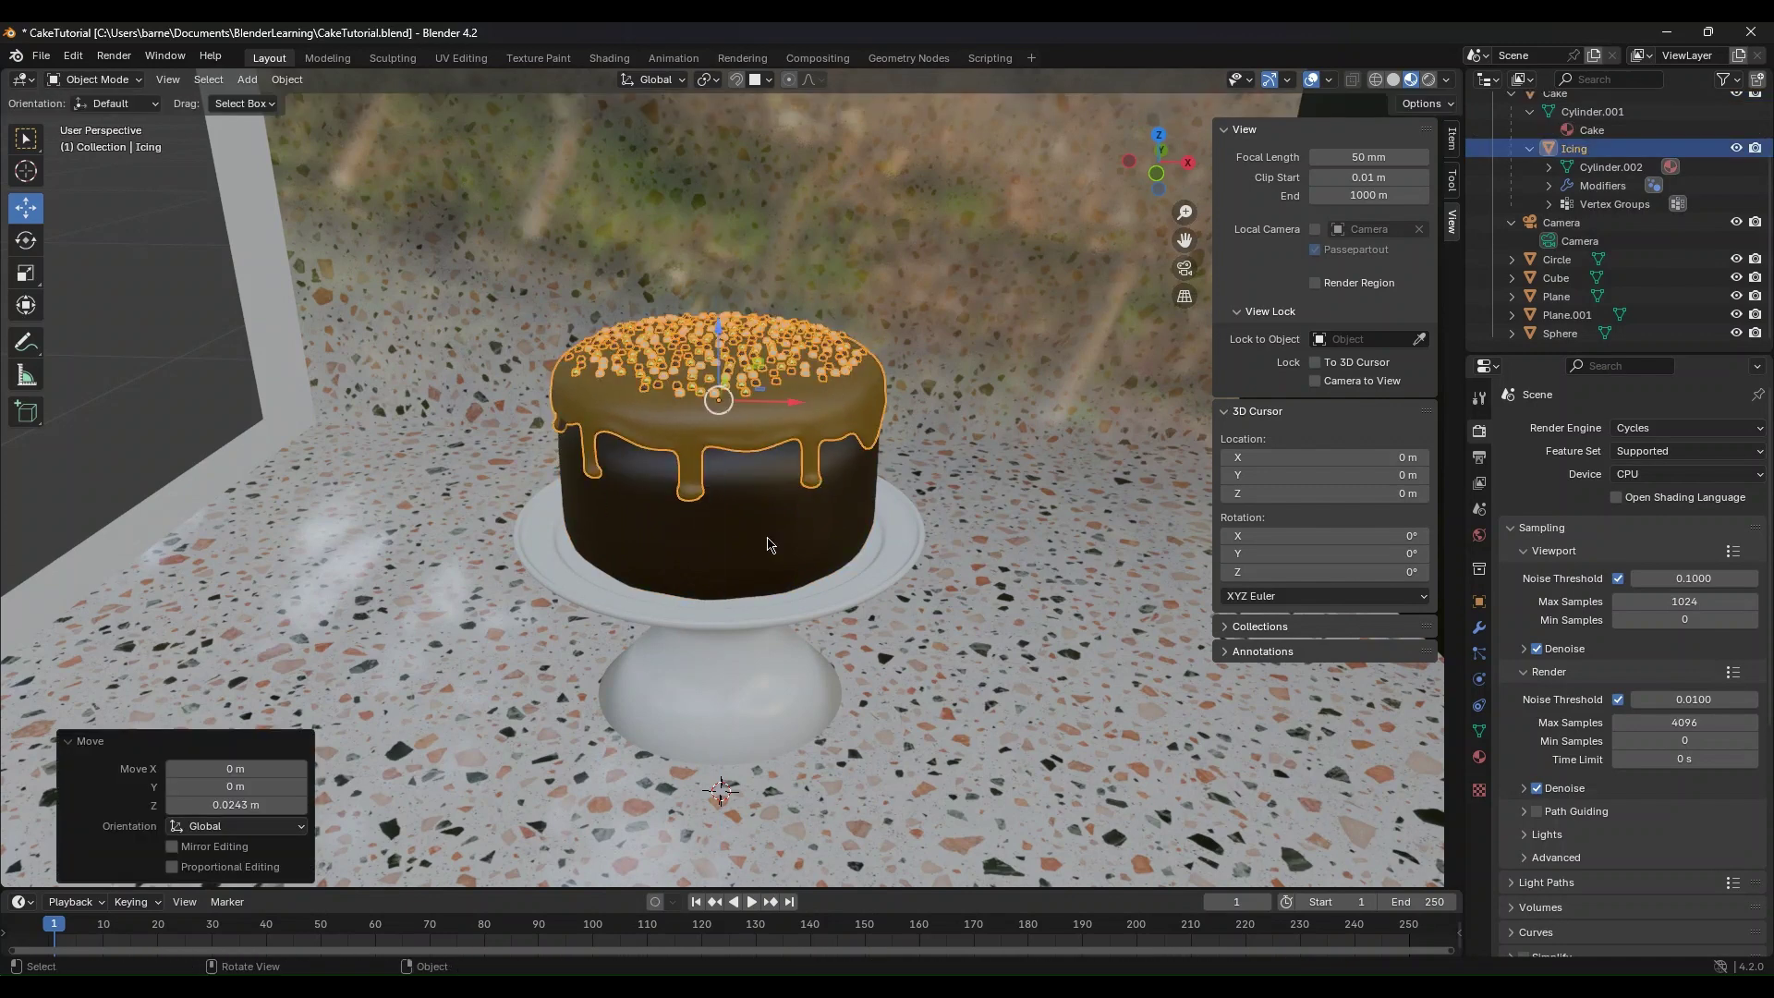
left_click(767, 536)
key("g")
key("z")
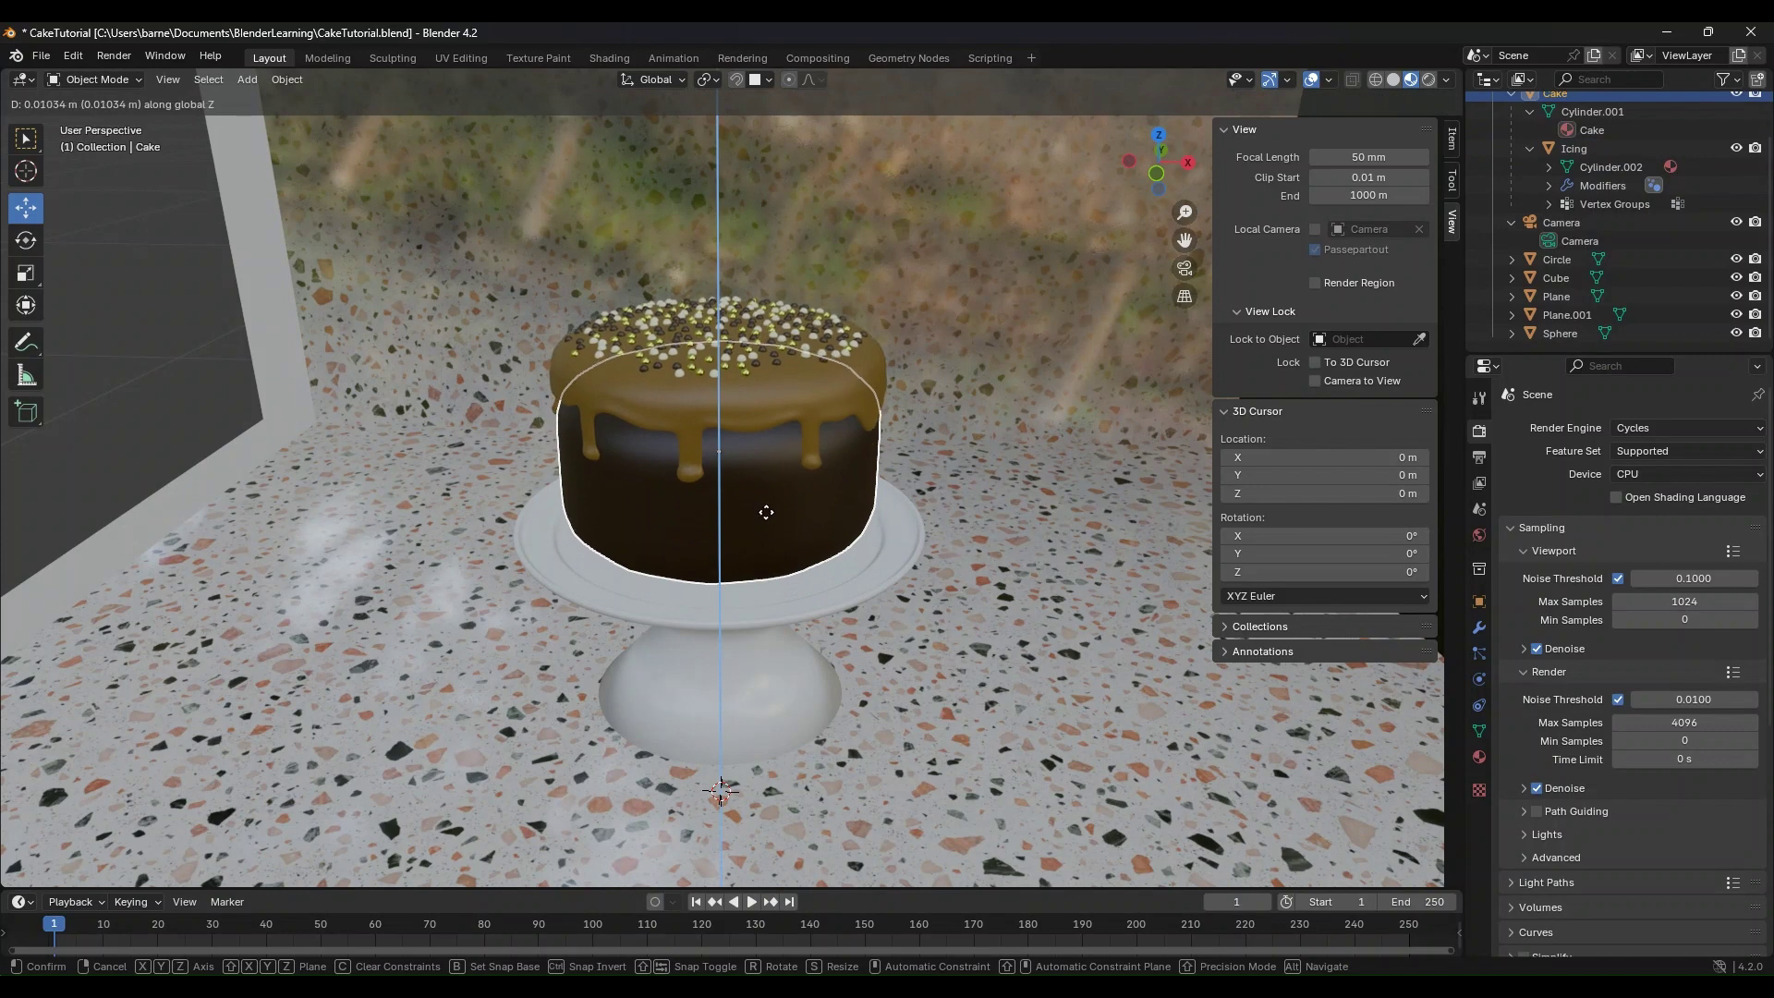
right_click(774, 501)
key("ctrl+z")
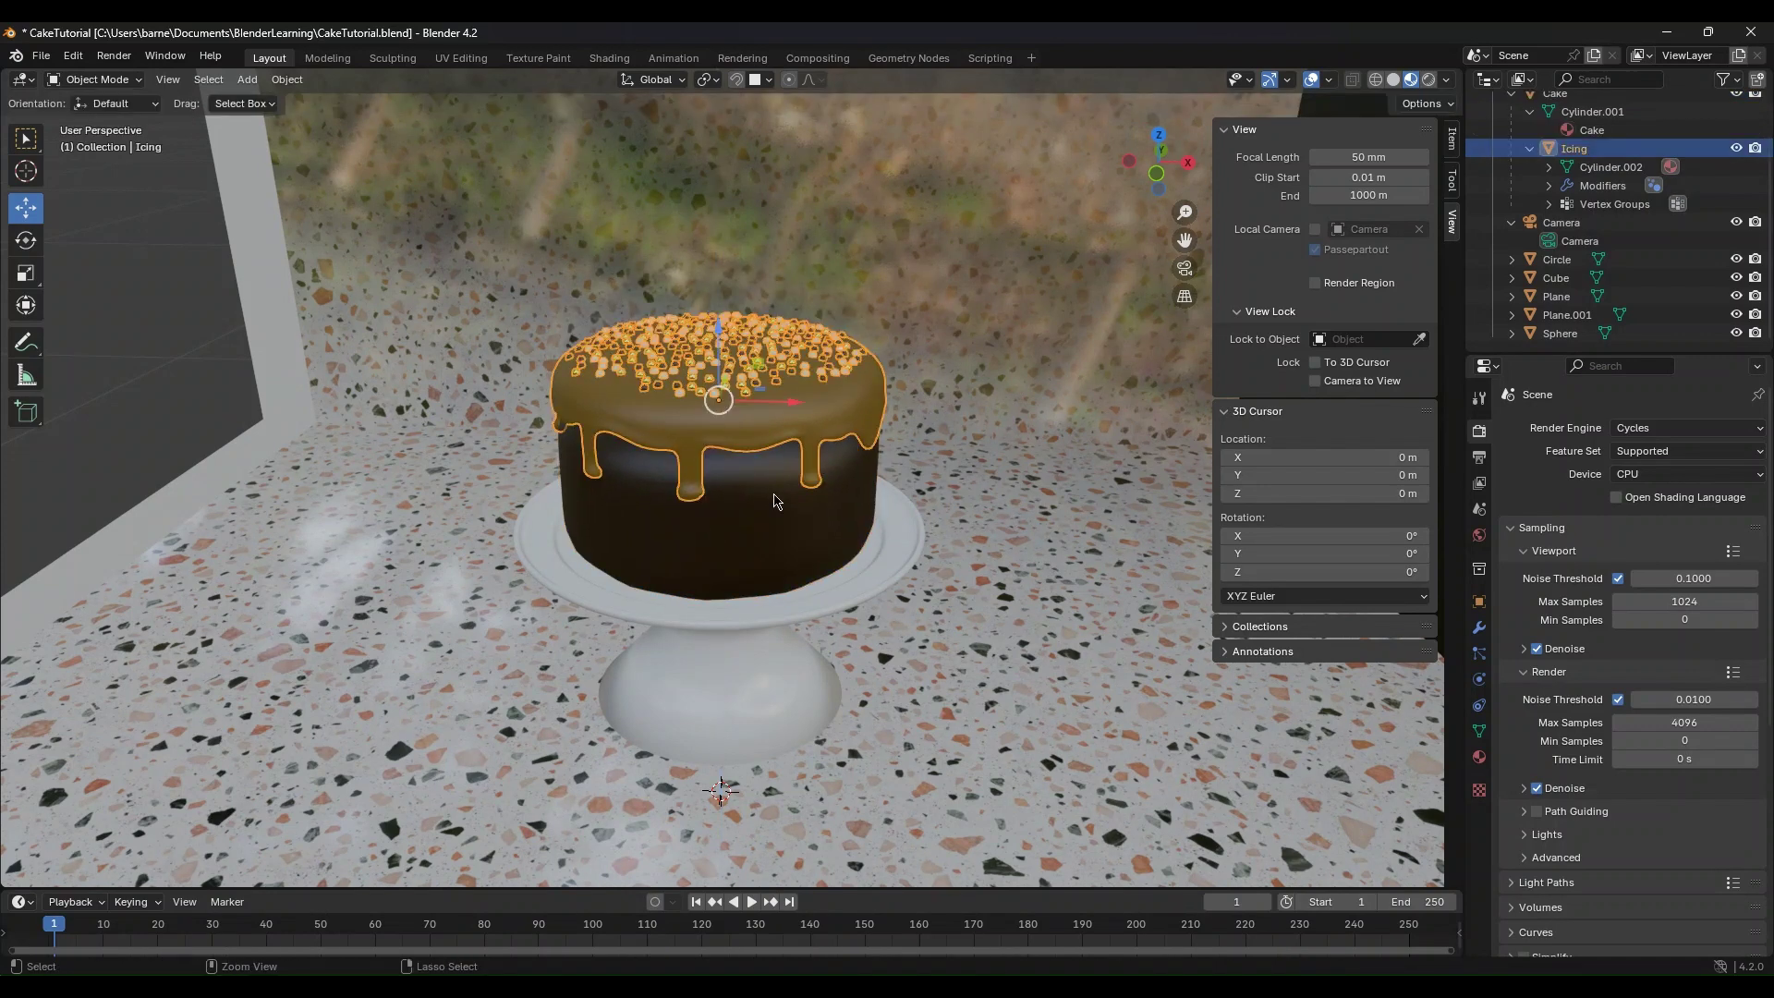
key("ctrl+z")
Step: Select the icing and examine its sprinkle geometry nodes, including the point distribution, the instanced object and the Density Max input
left_click(959, 431)
left_click(840, 499)
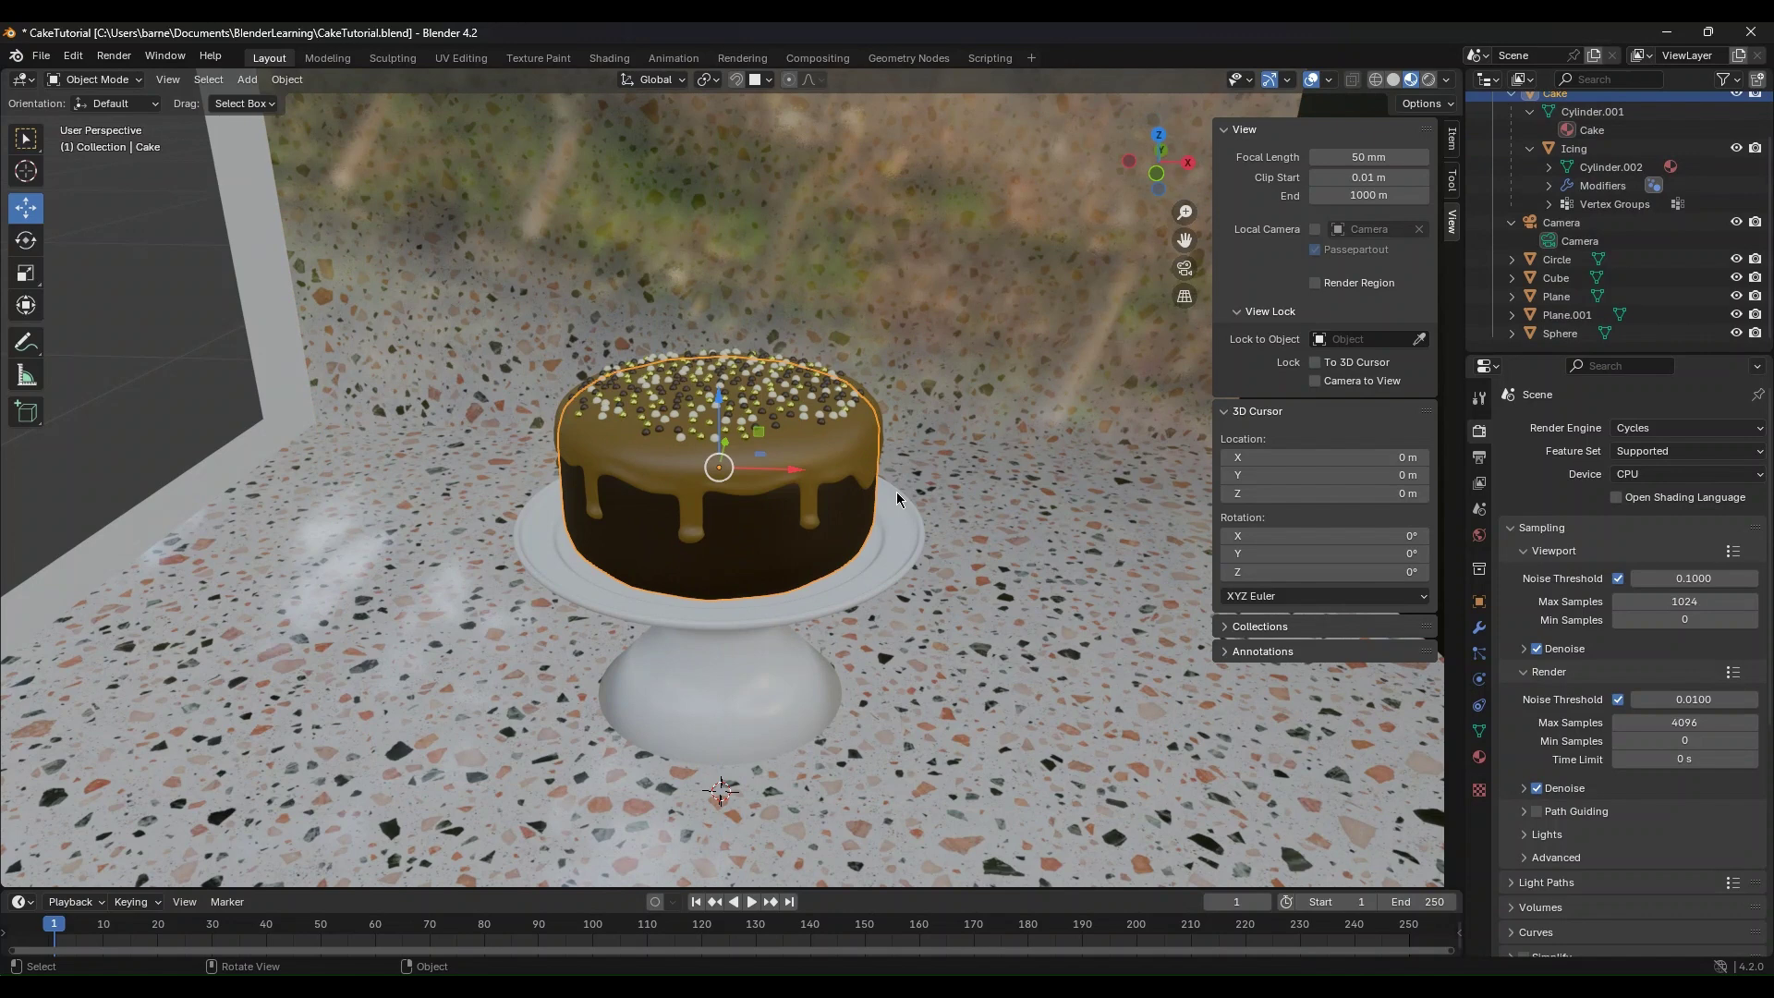
left_click(790, 430)
middle_click_drag(784, 427, 763, 460)
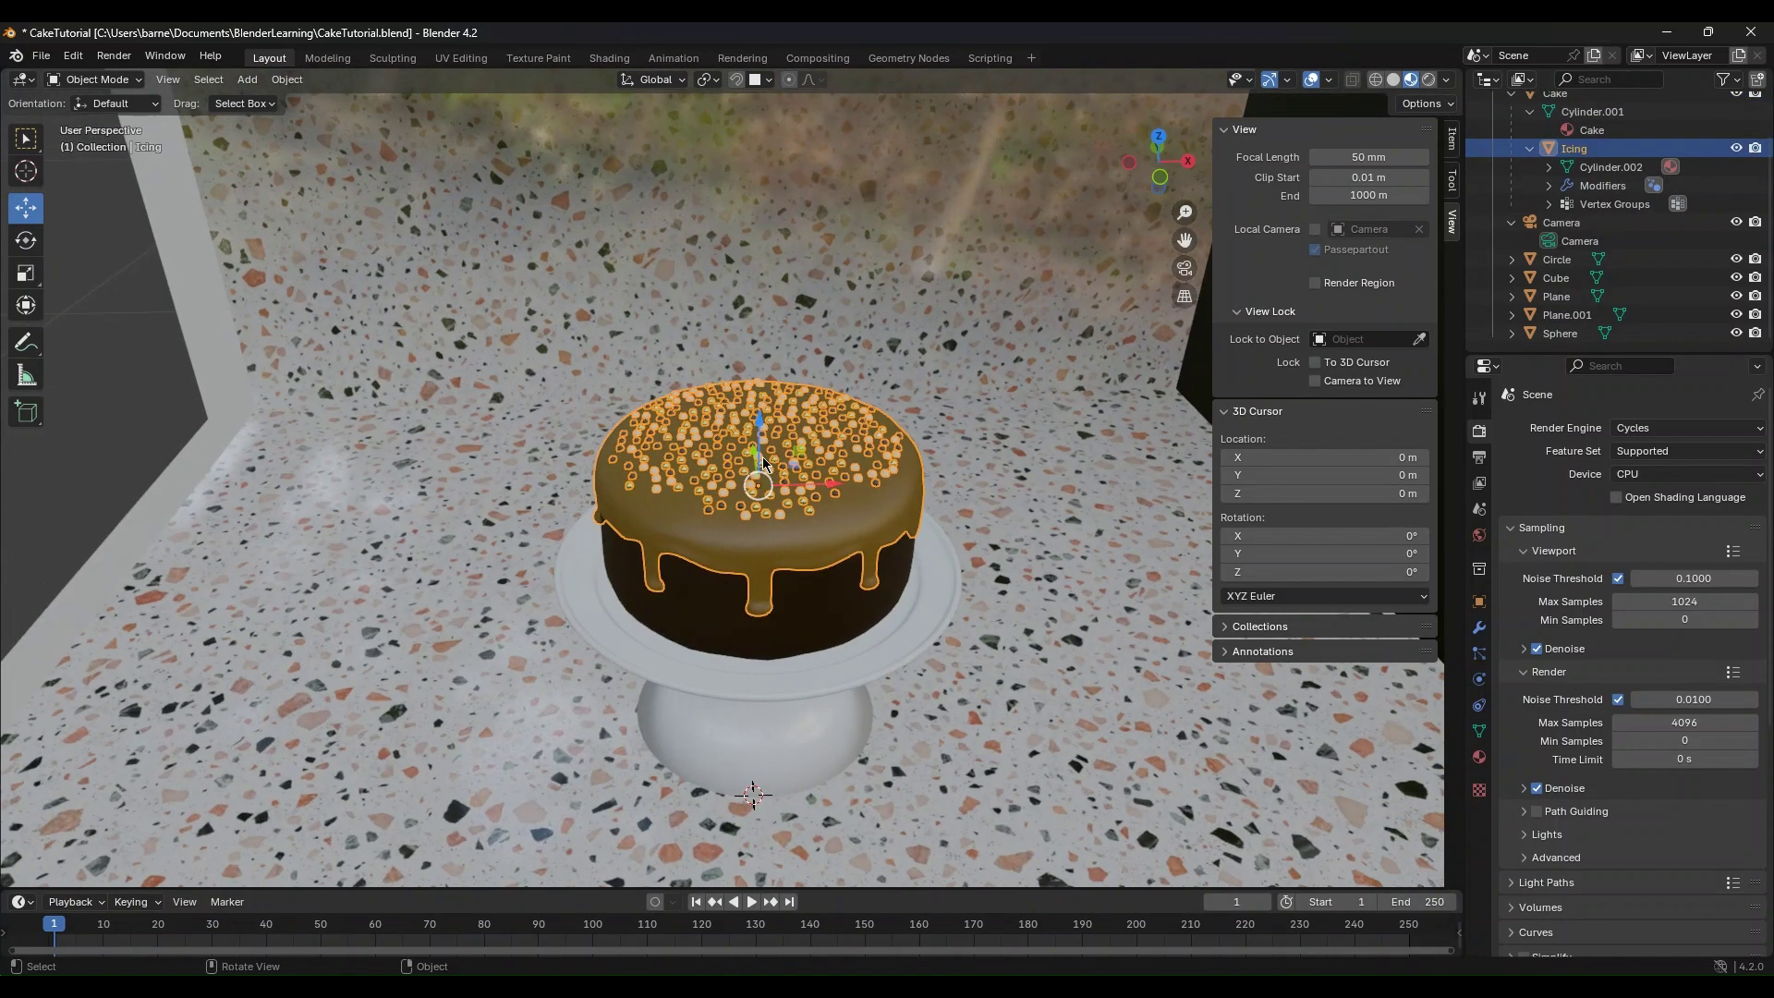
scroll(763, 459, "up", 2)
scroll(773, 557, "down", 1)
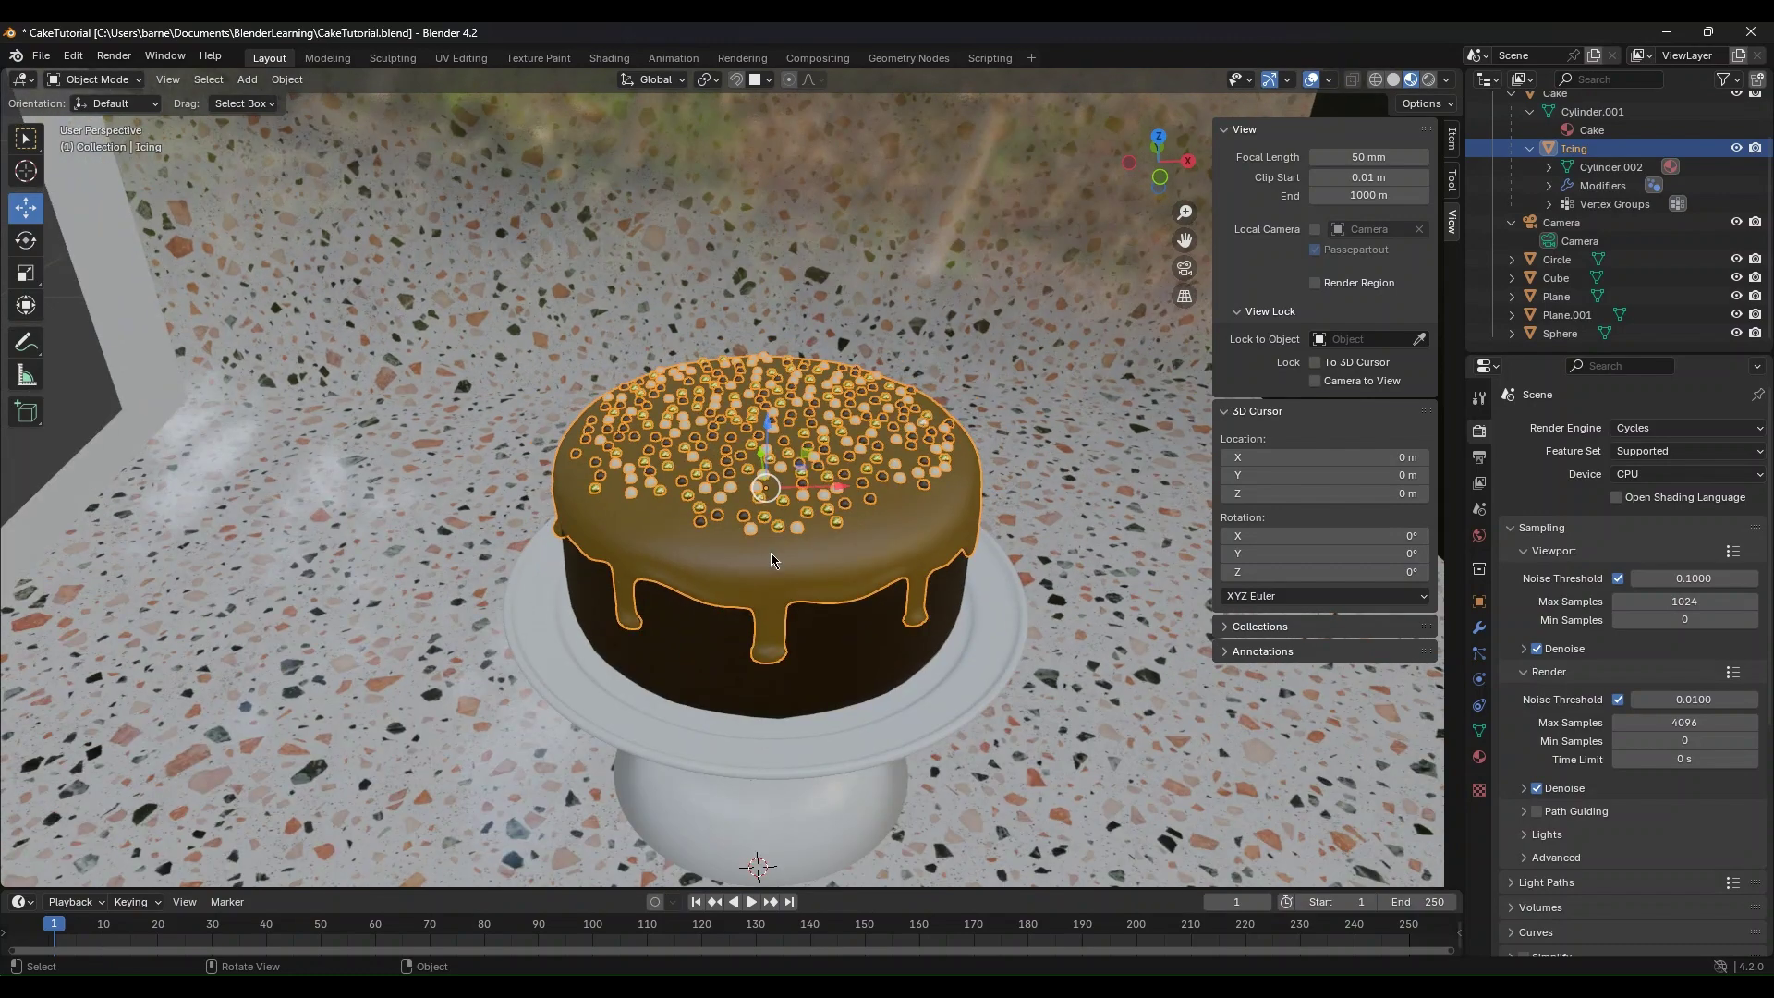
left_click(909, 57)
middle_click_drag(680, 723, 538, 756)
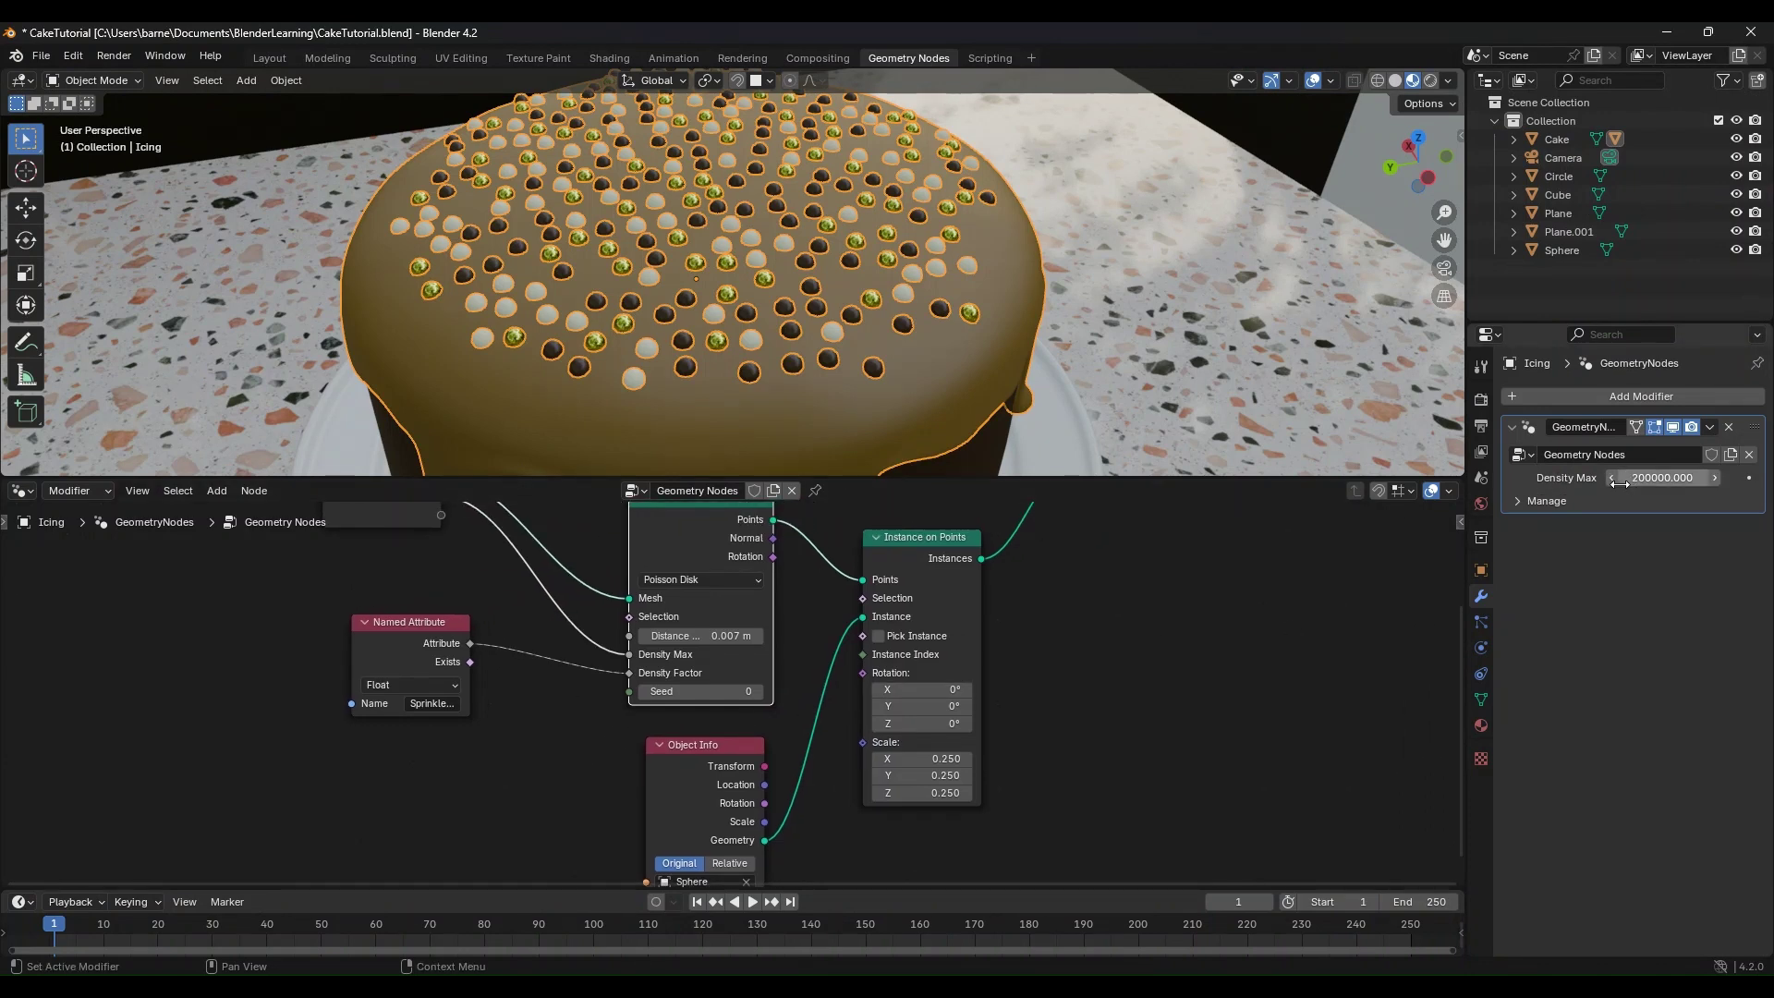
middle_click_drag(1073, 758, 1063, 711)
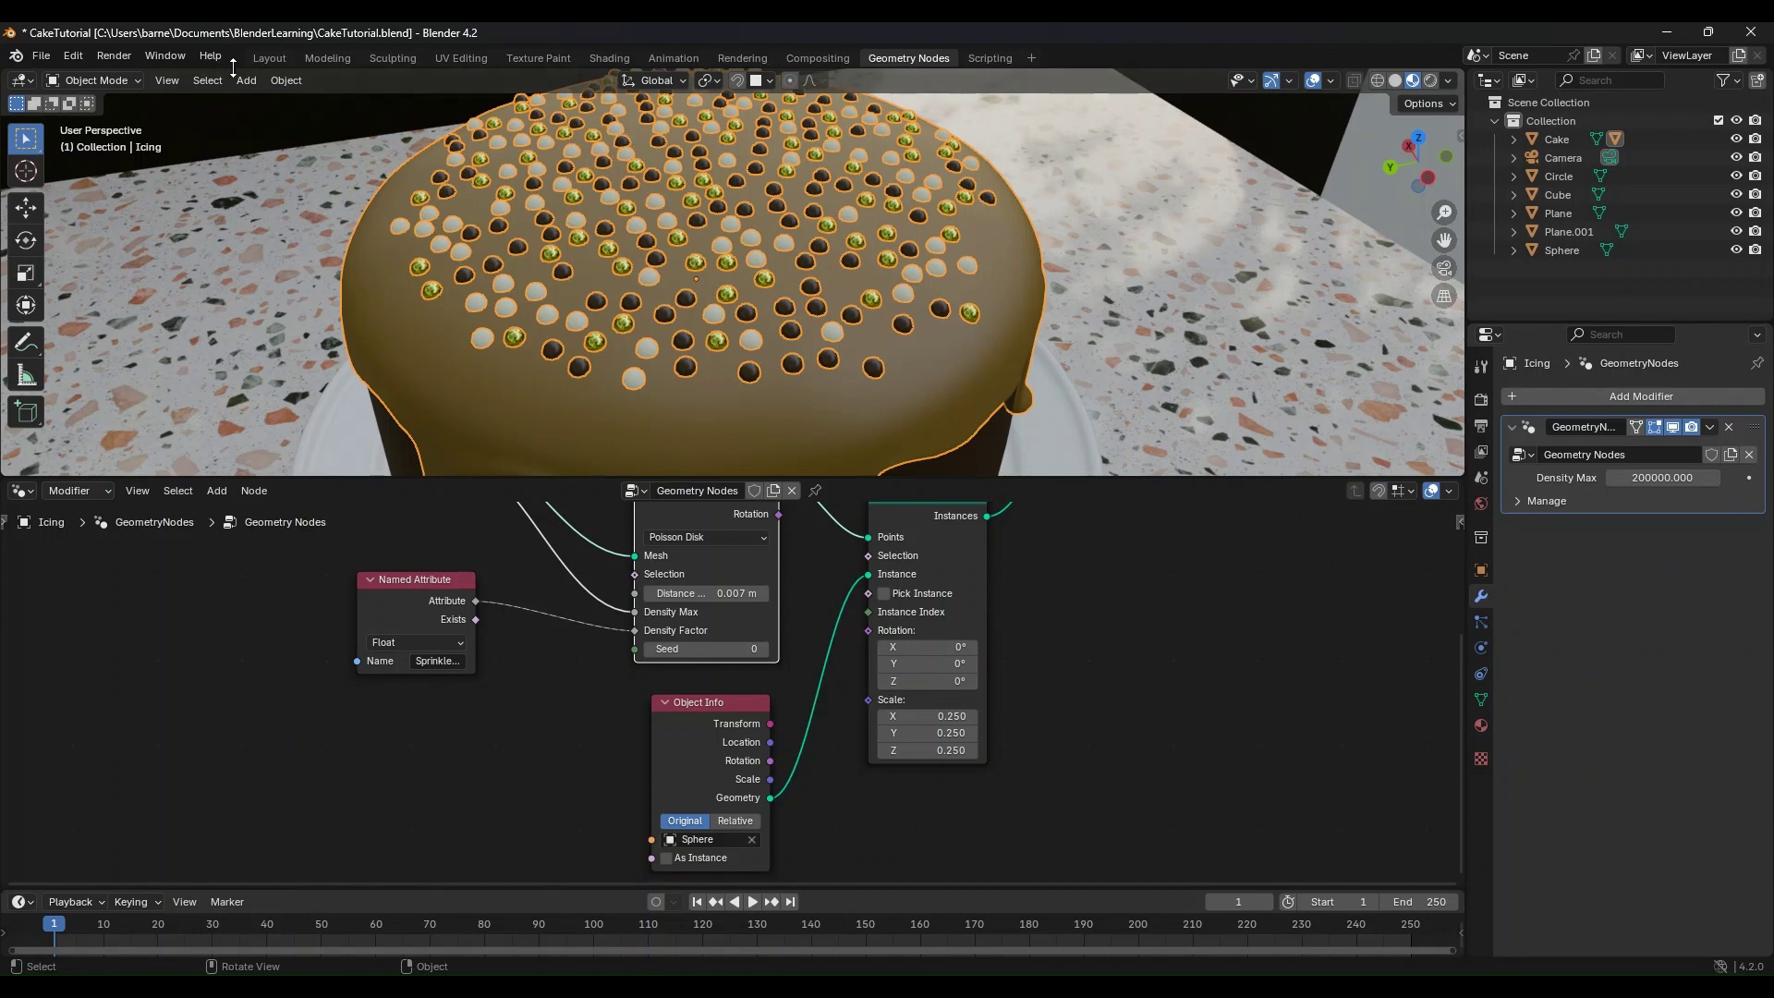
Step: Return to the Layout workspace and look over the whole cake on its stand
left_click(269, 58)
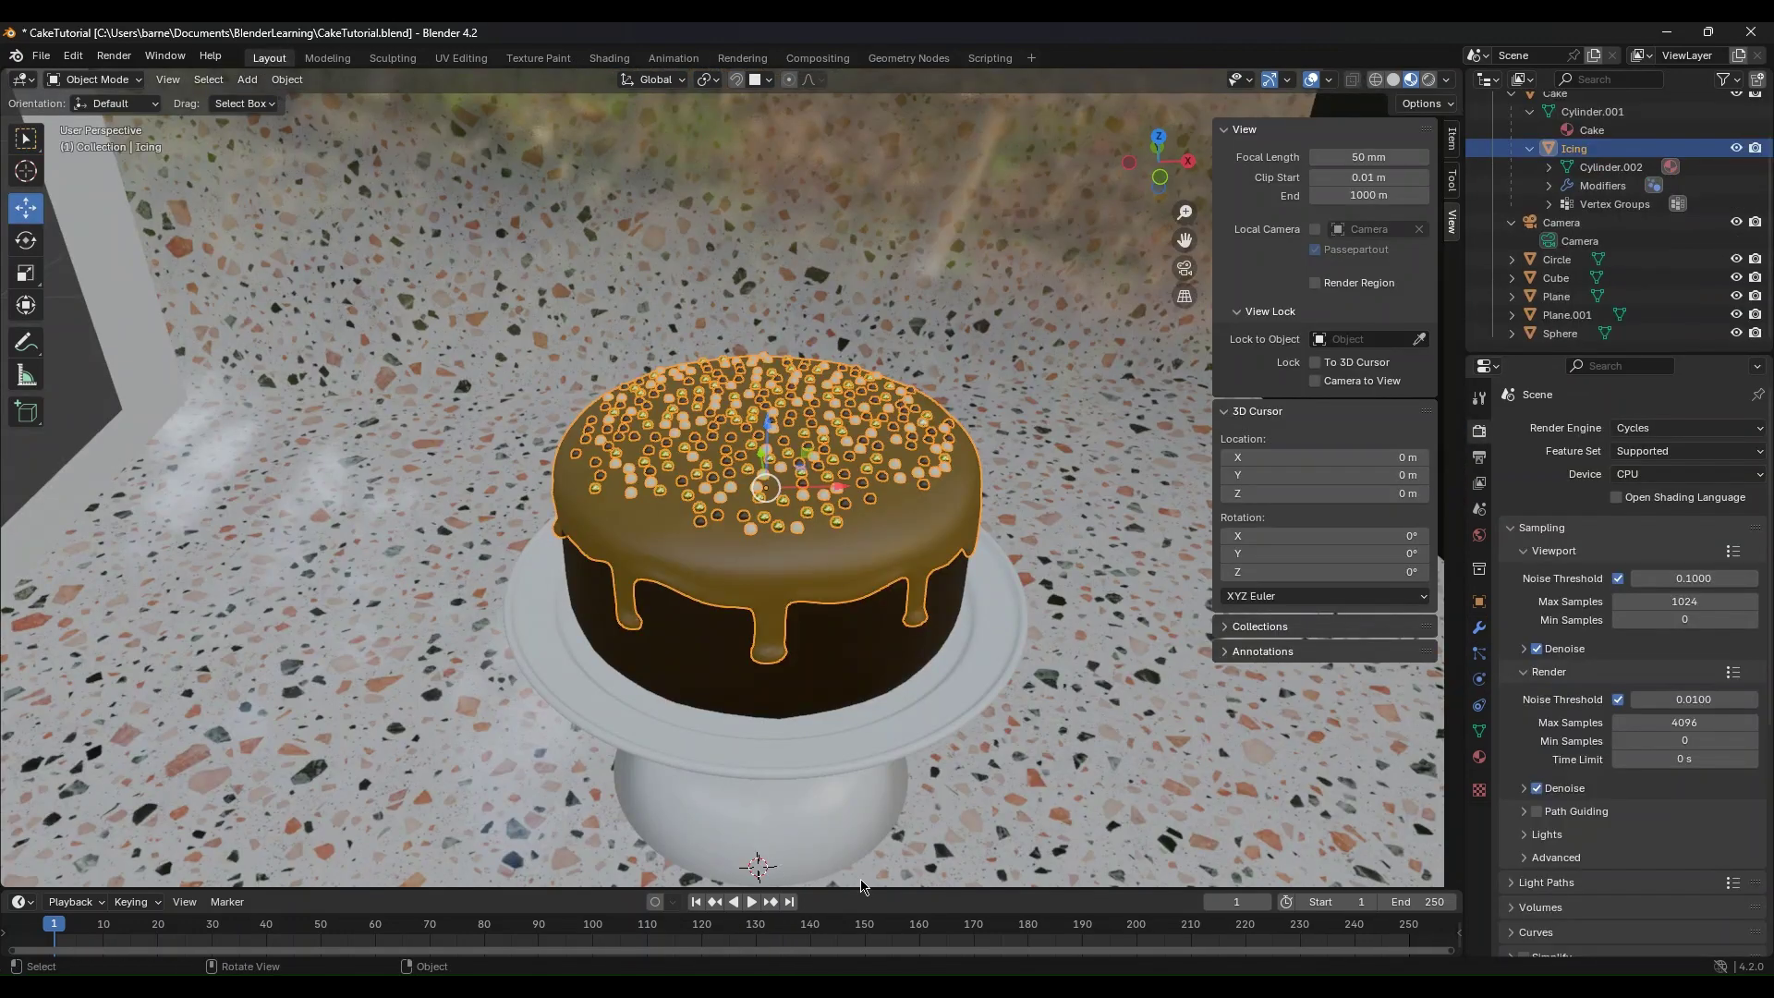
middle_click_drag(1027, 612, 1054, 898)
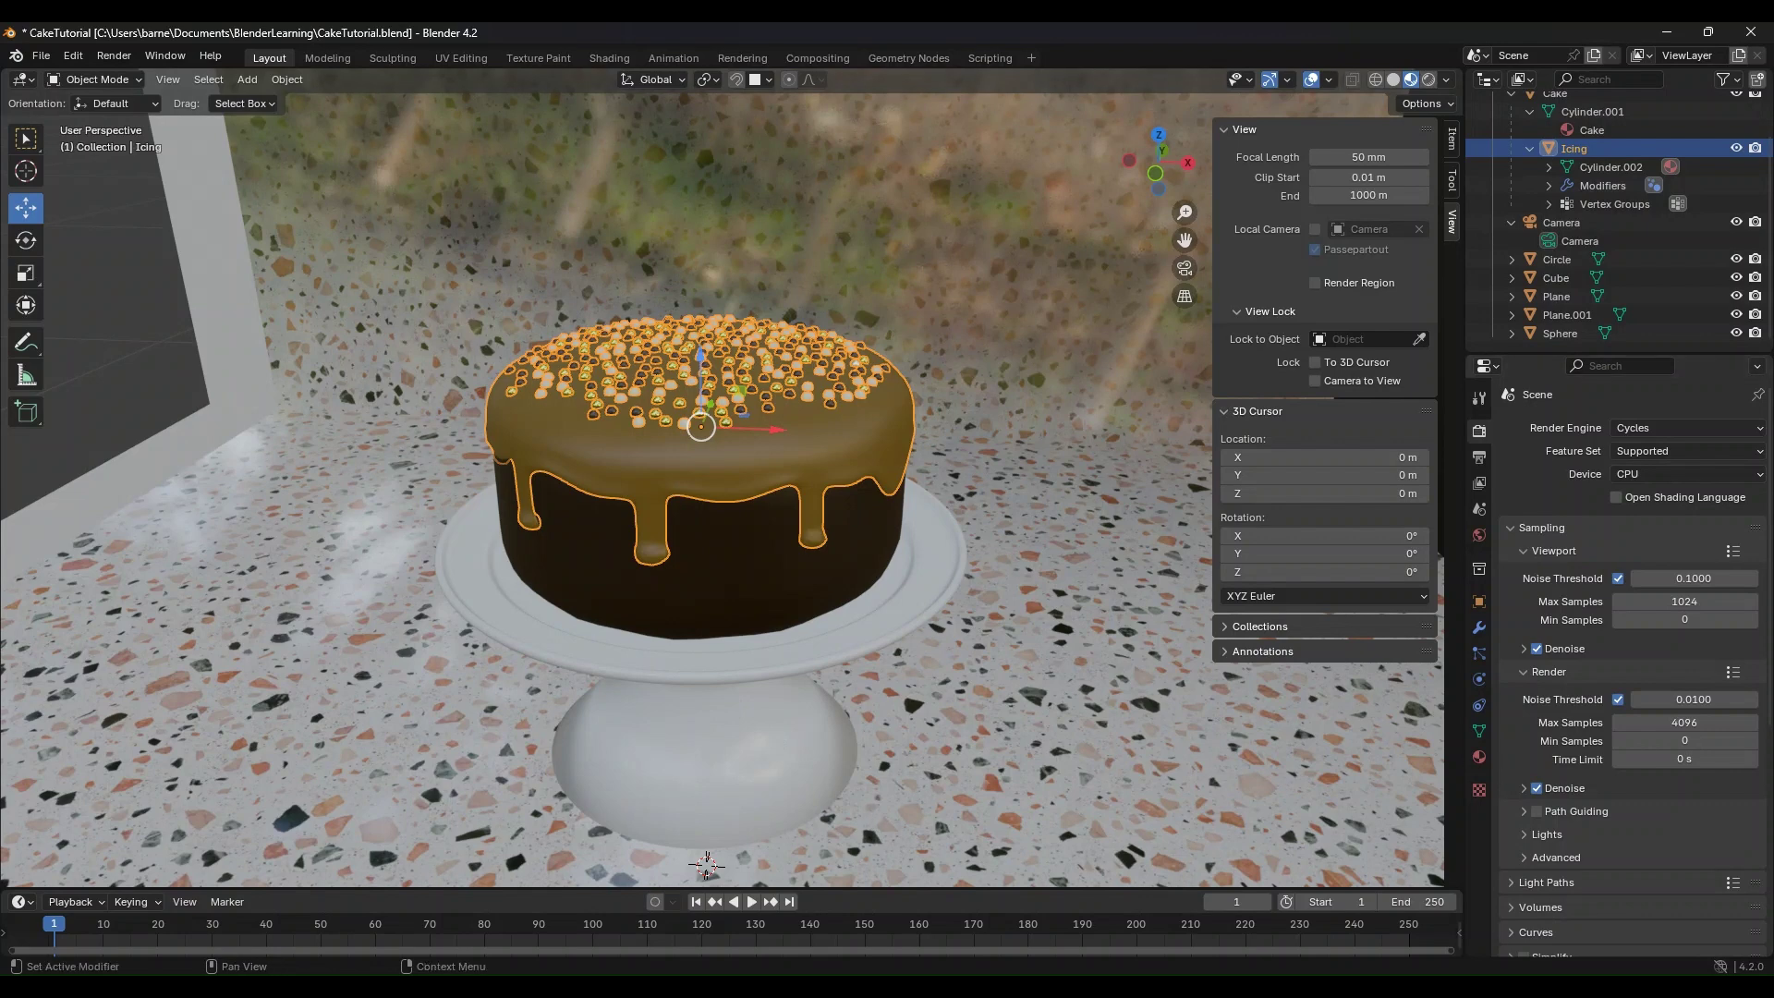
scroll(988, 591, "down", 2)
middle_click_drag(989, 590, 1012, 590)
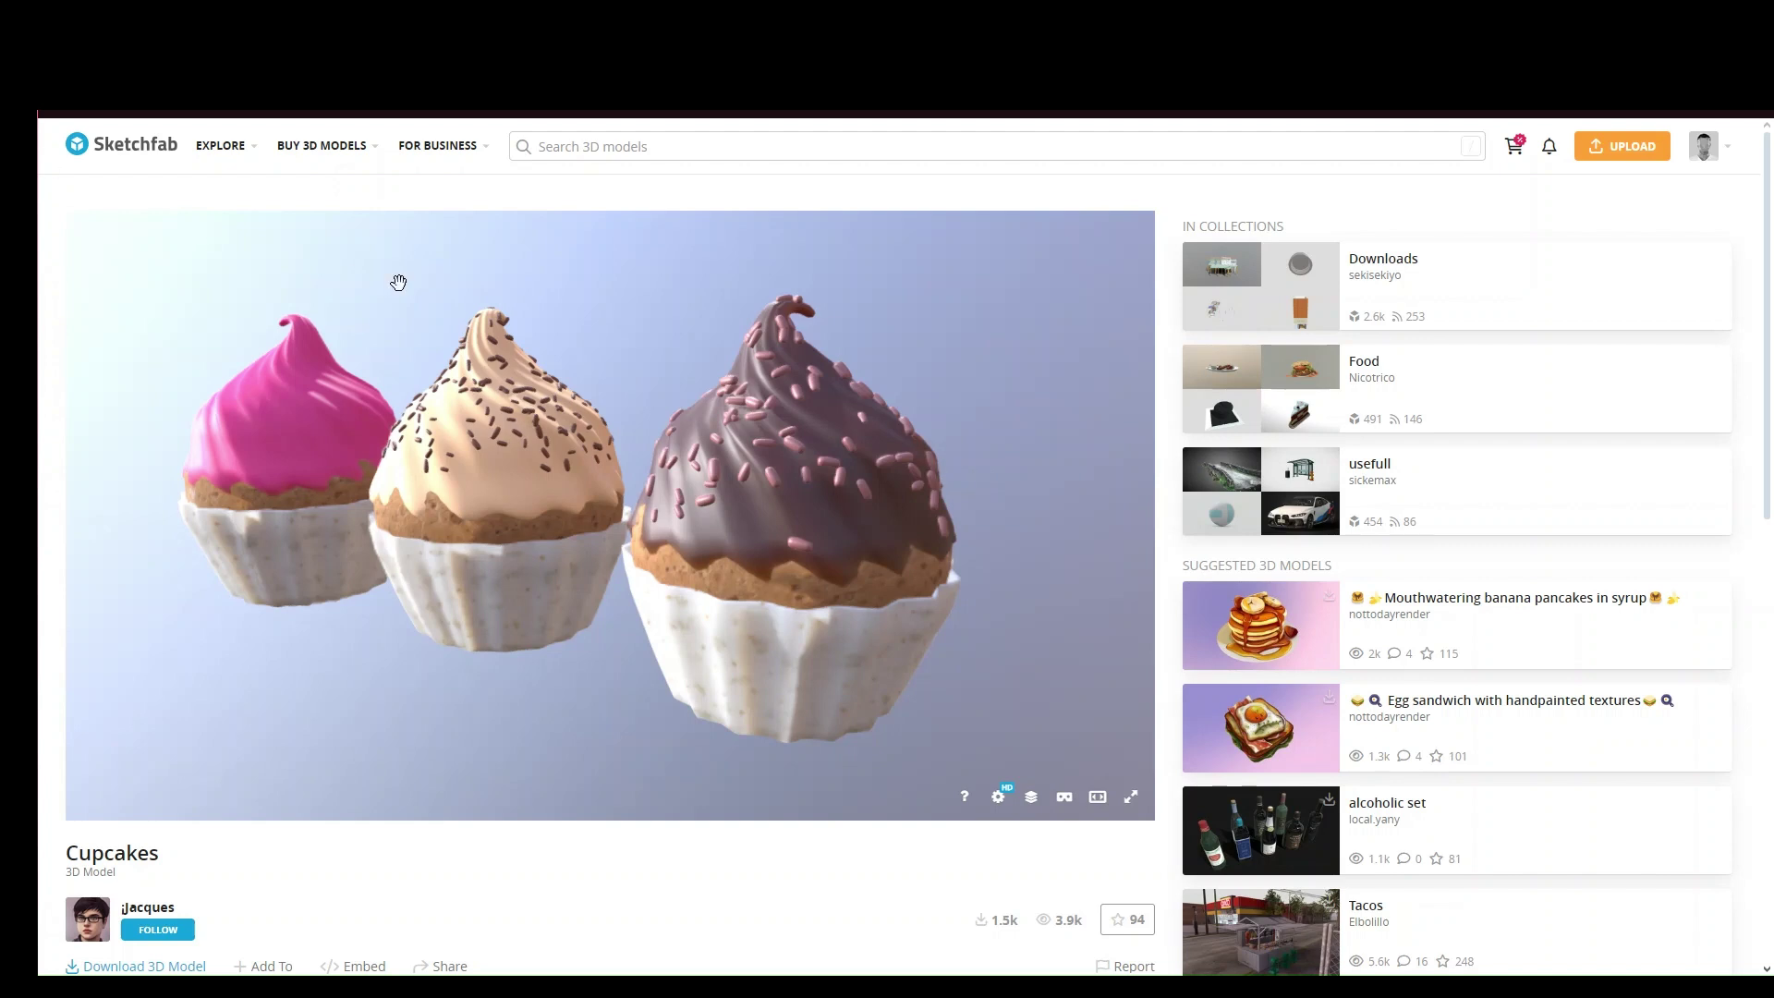
Step: On Sketchfab, inspect the Cupcakes model and download it in its original .blend format
left_click_drag(399, 282, 665, 407)
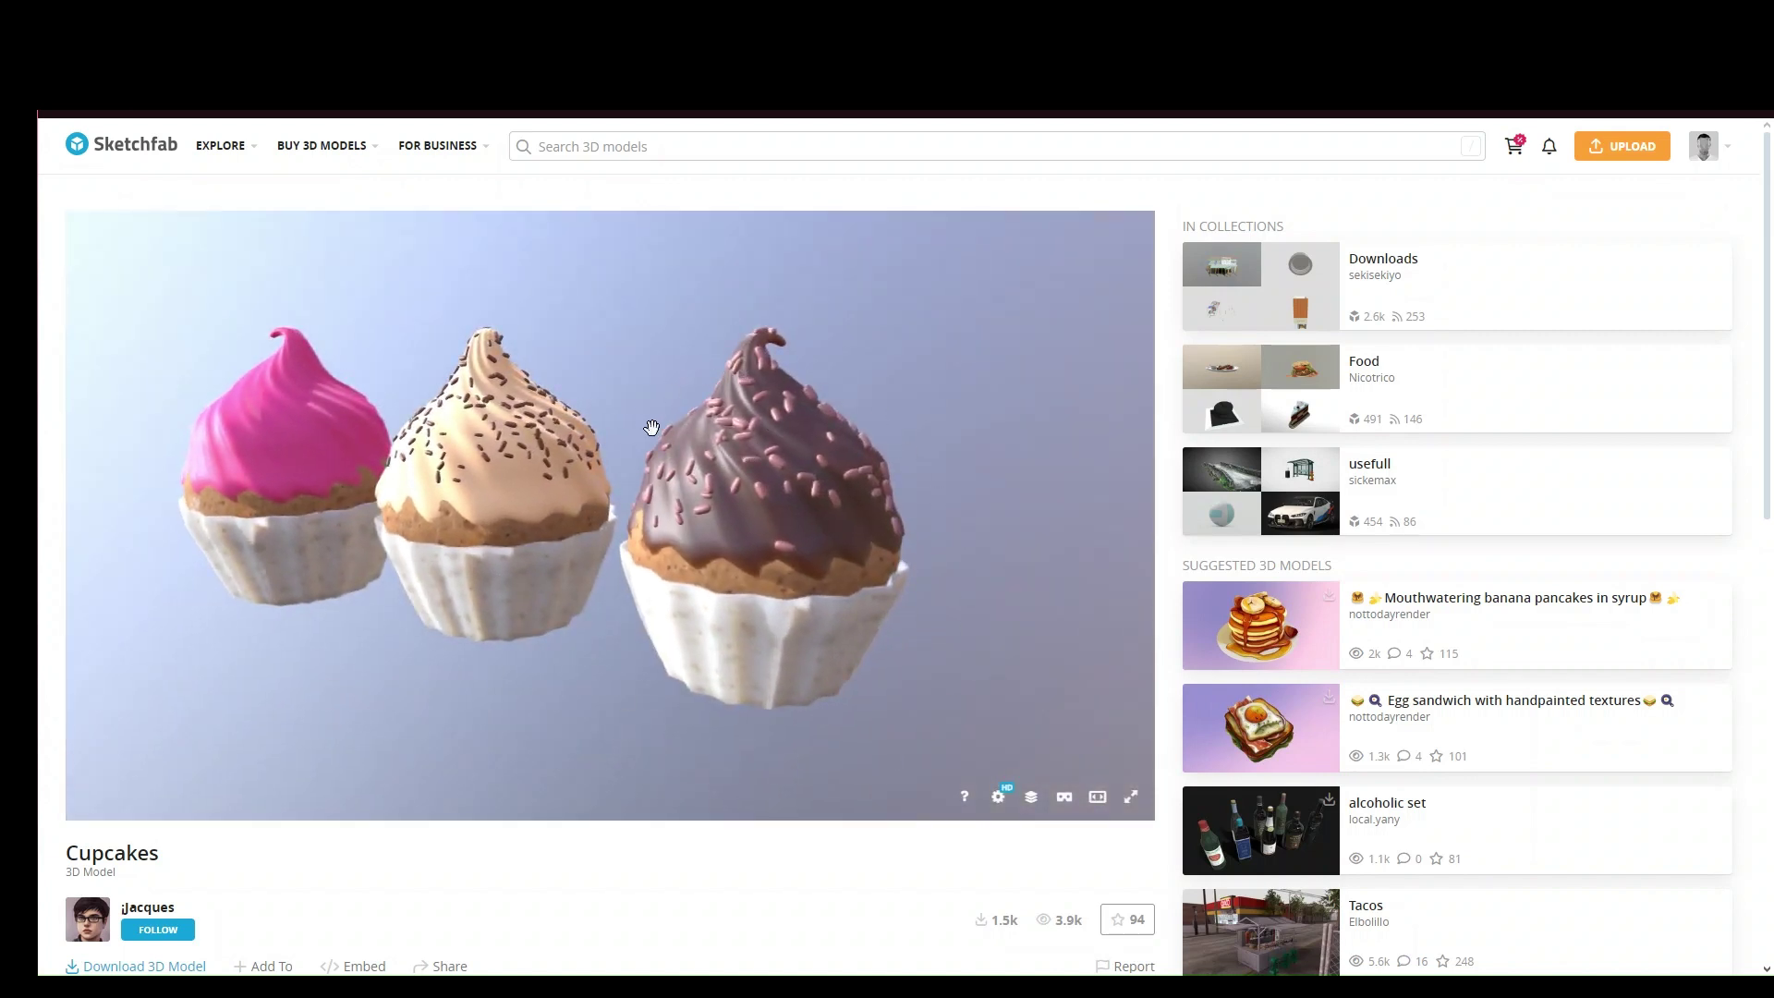
left_click_drag(256, 818, 286, 896)
scroll(170, 779, "down", 2)
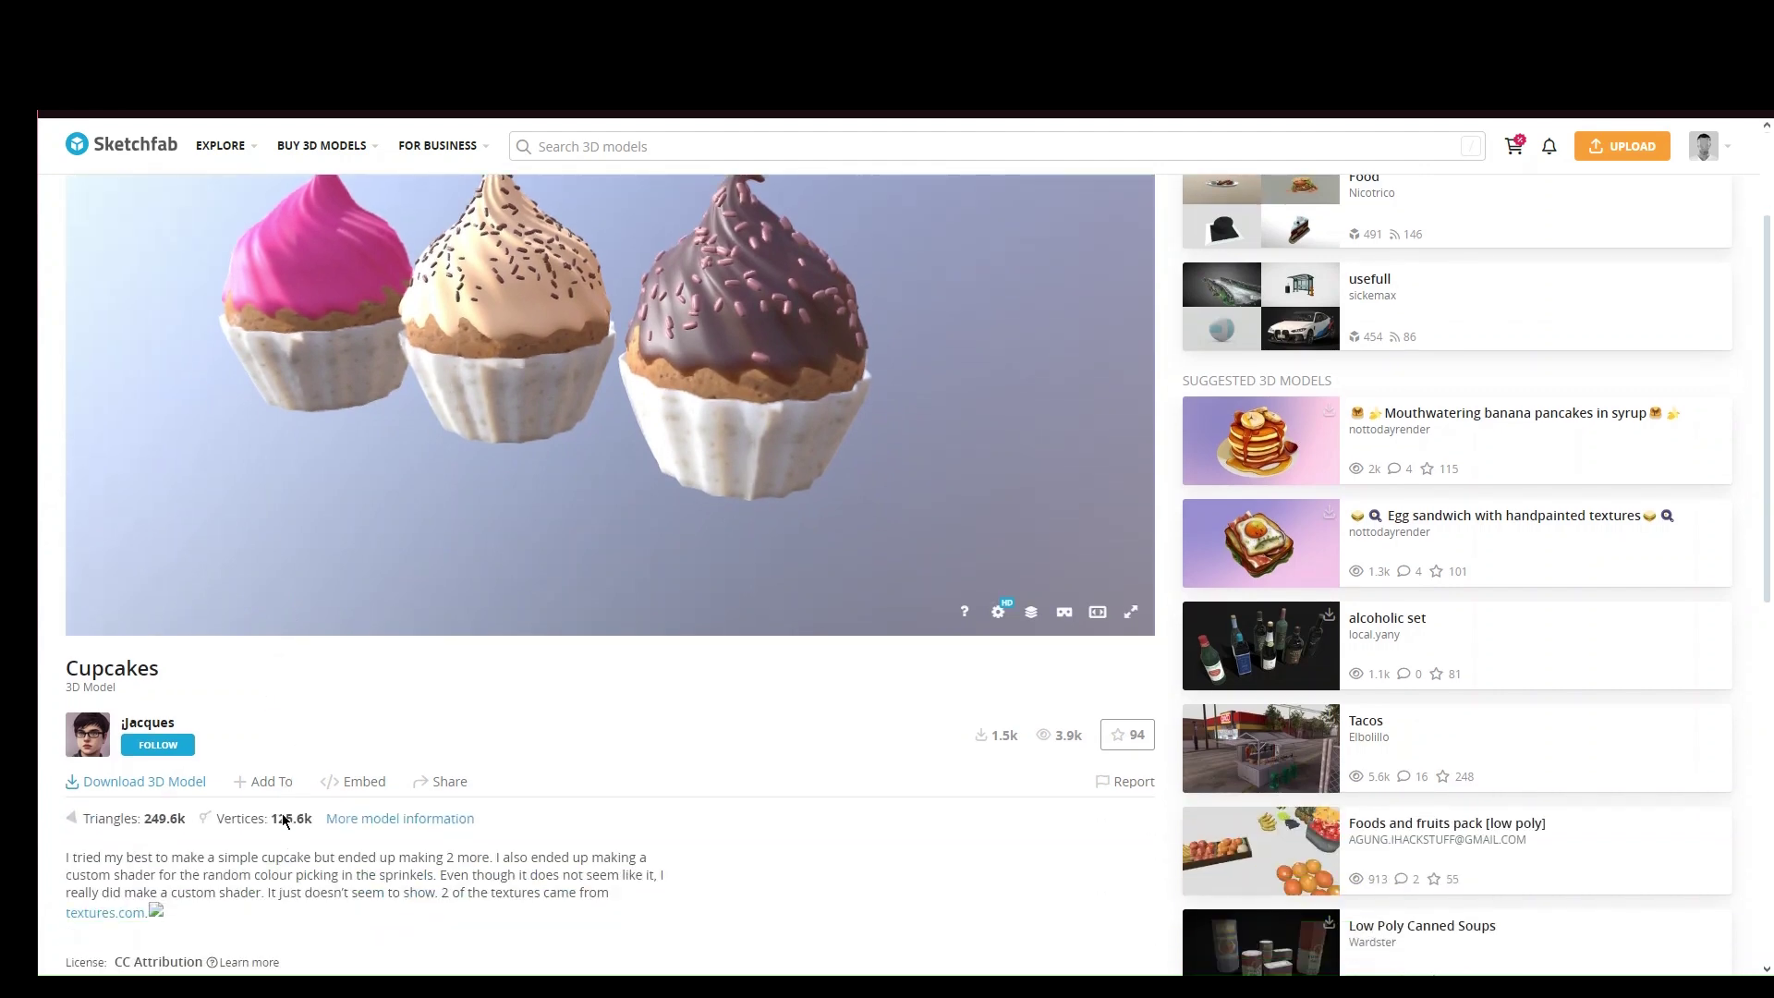
left_click(138, 786)
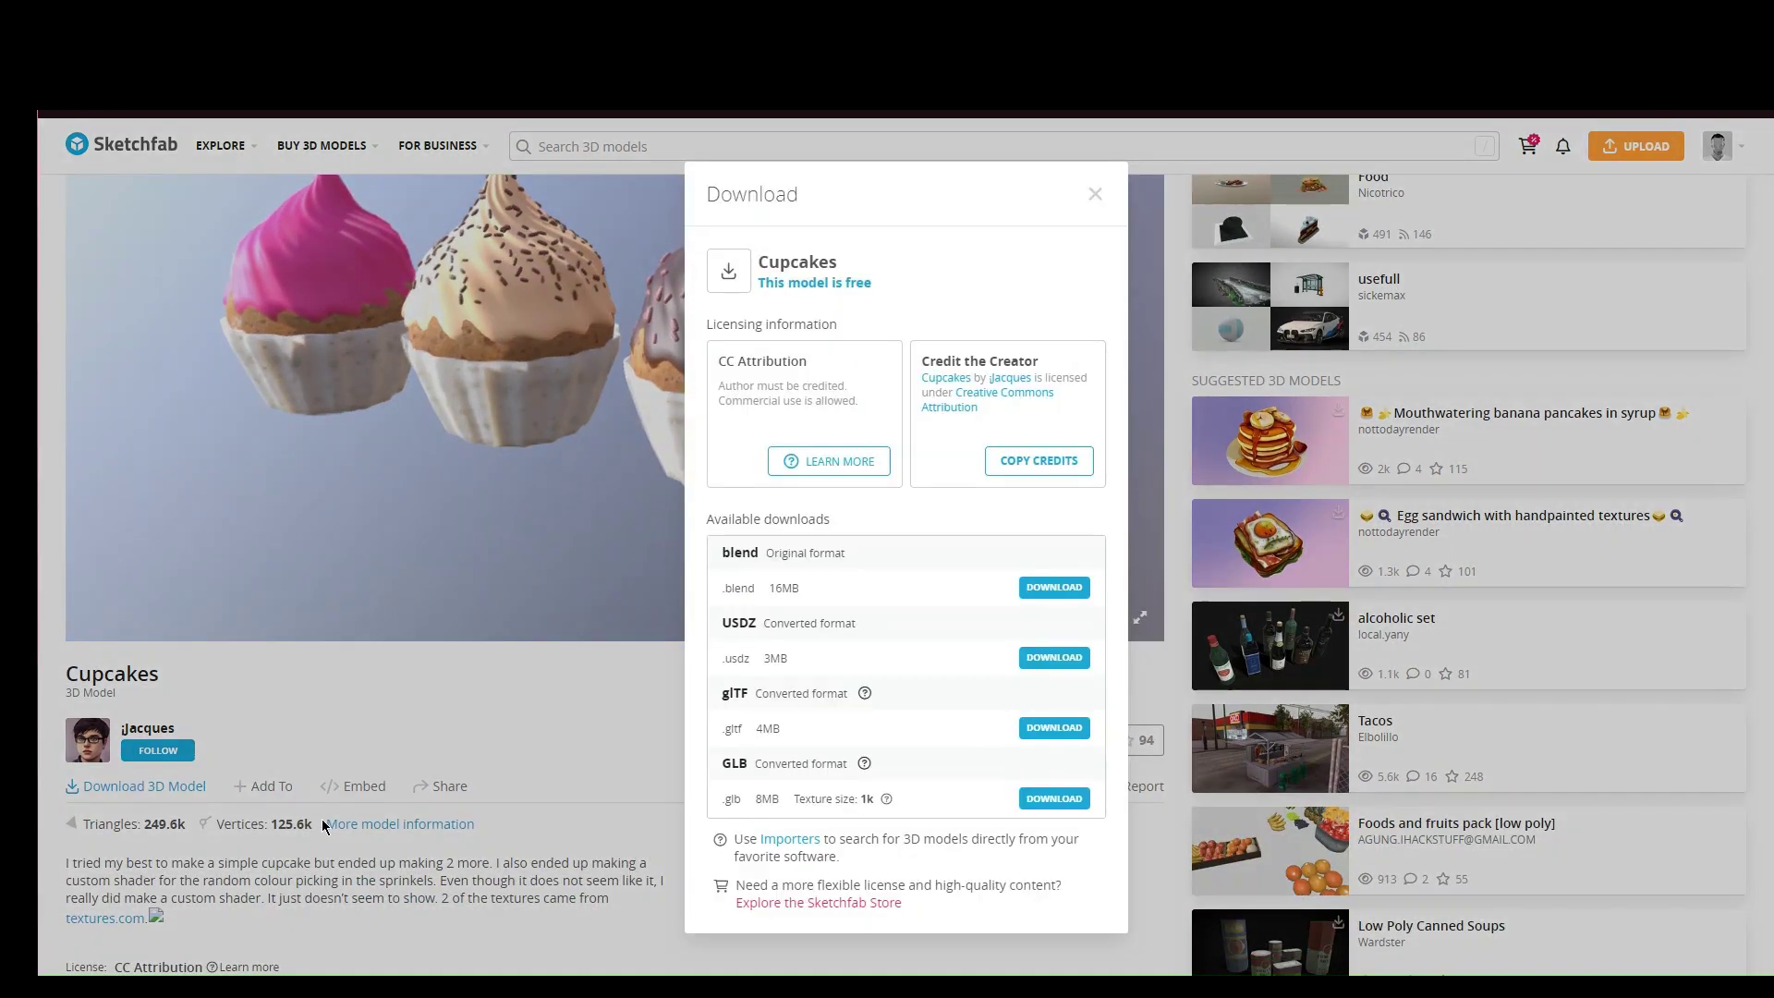
left_click(1059, 591)
left_click(1096, 197)
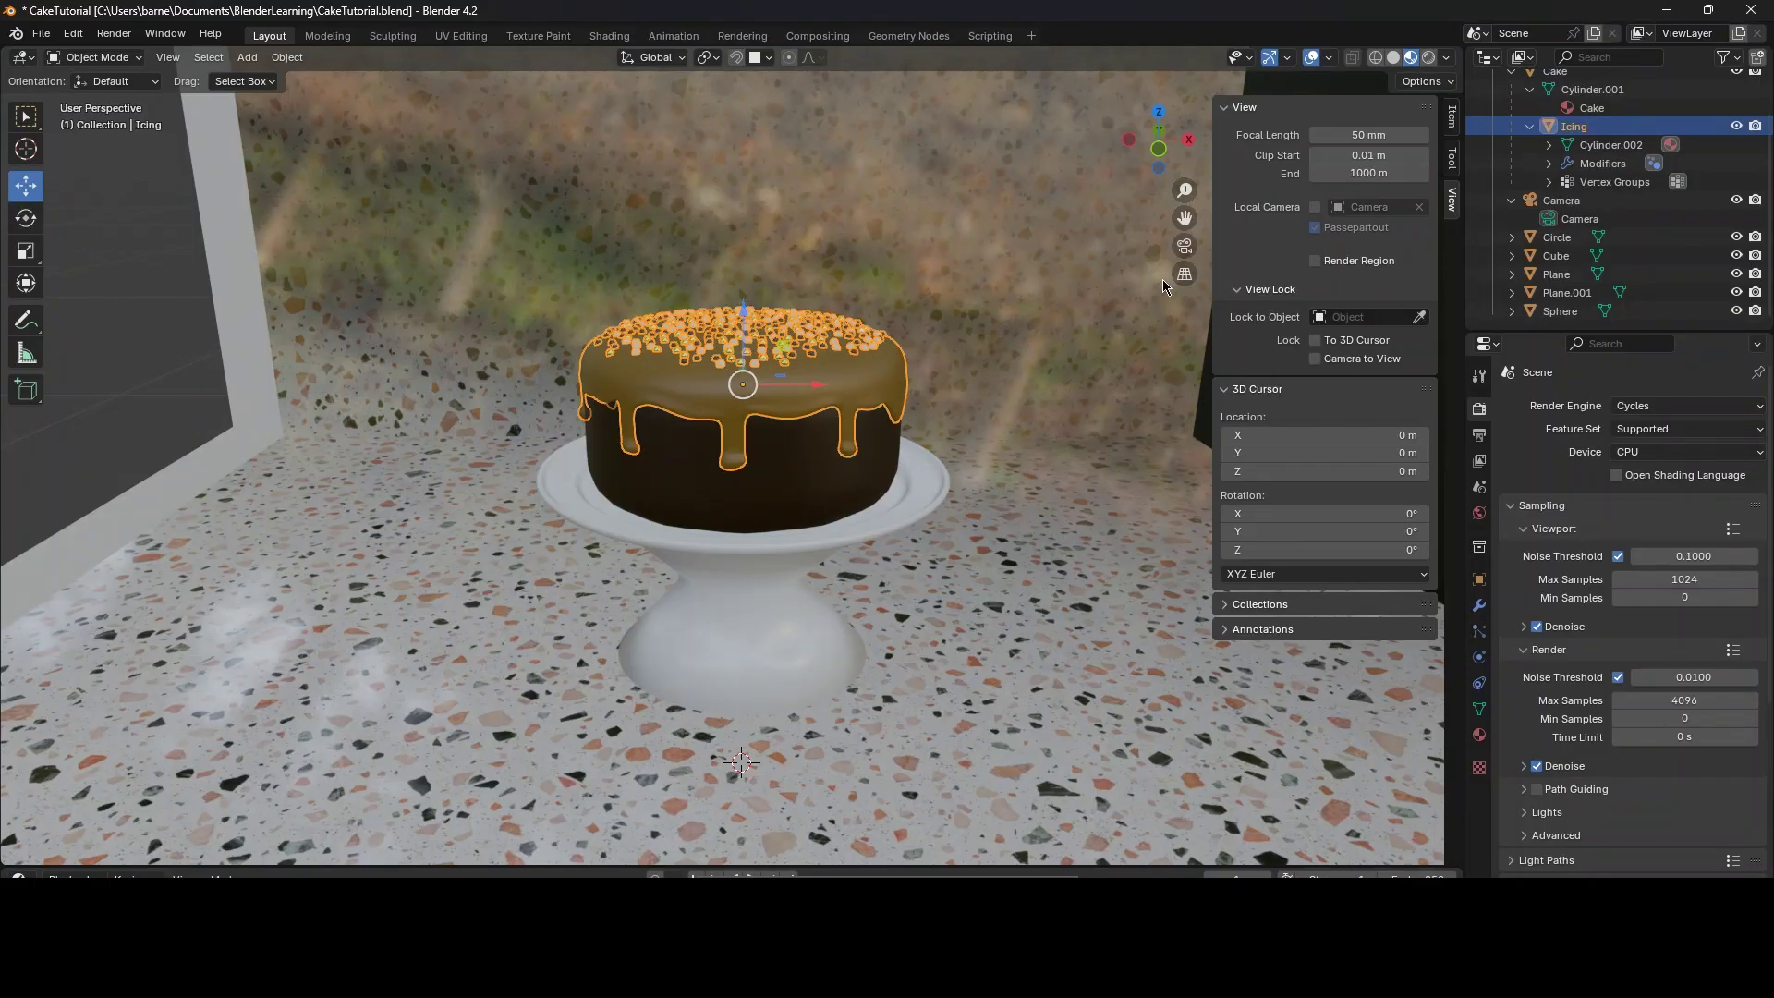
Step: In Blender, hide the viewport sidebar and open the file browser for appending data from another blend file
key("n")
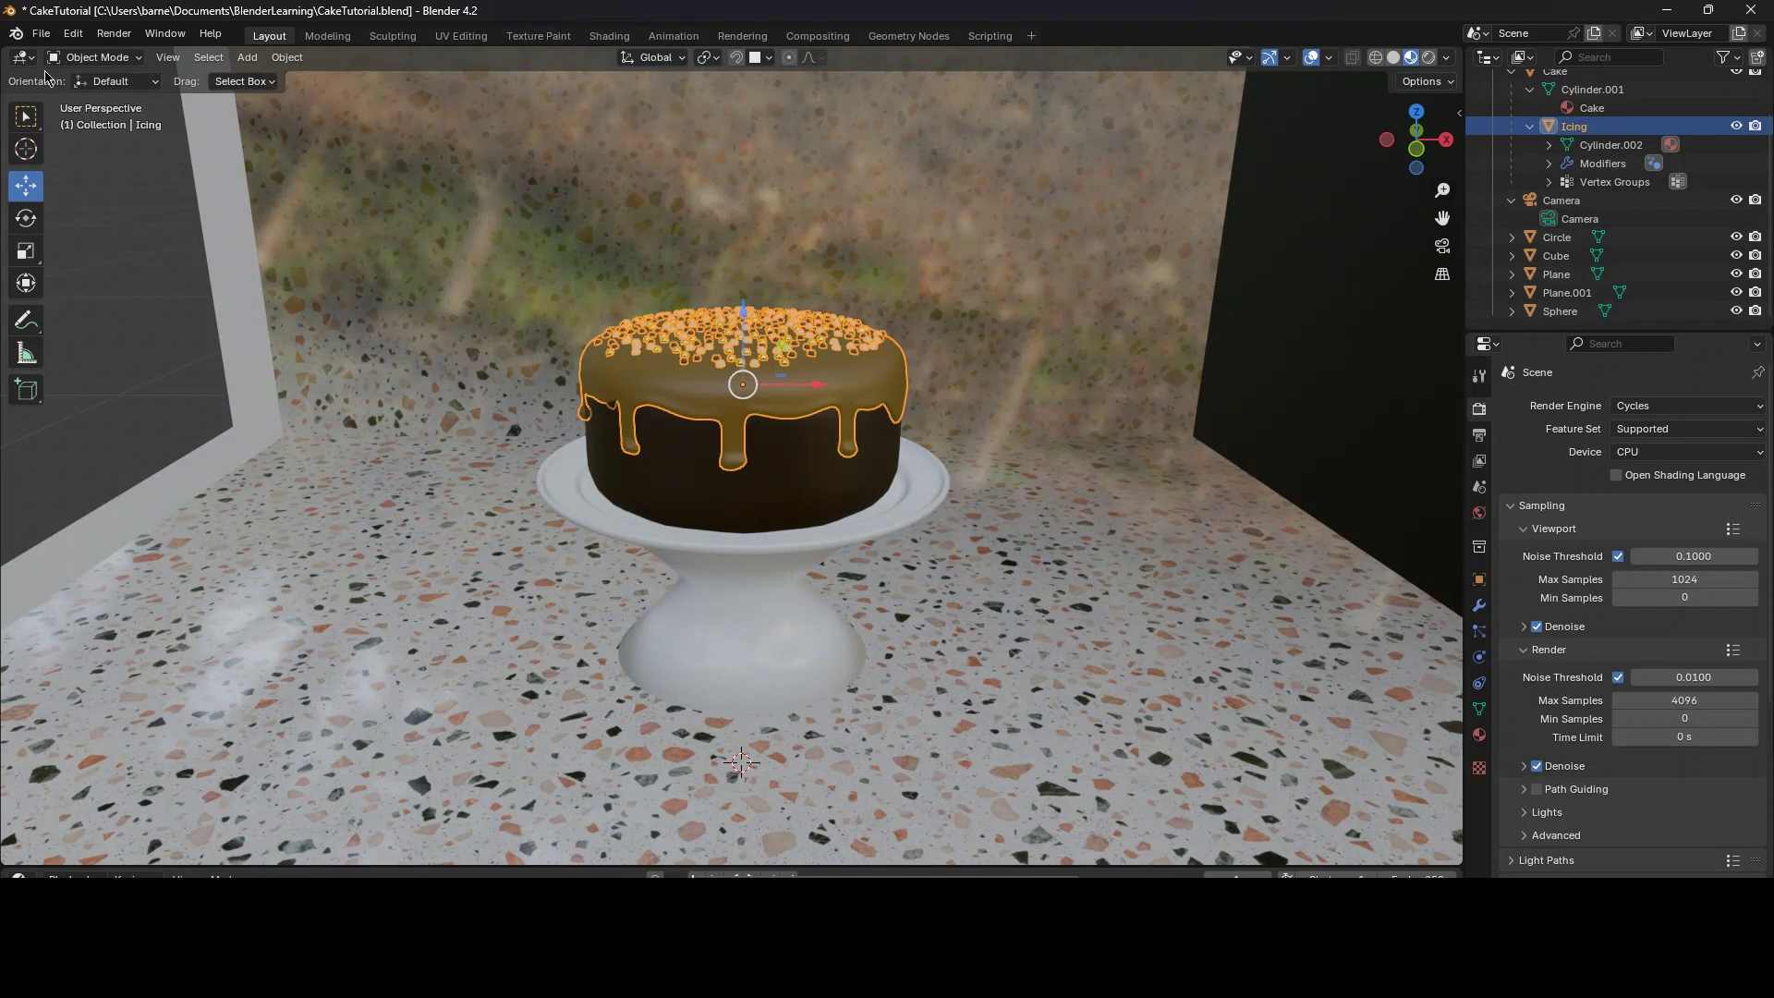
left_click(41, 34)
mouse_move(16, 33)
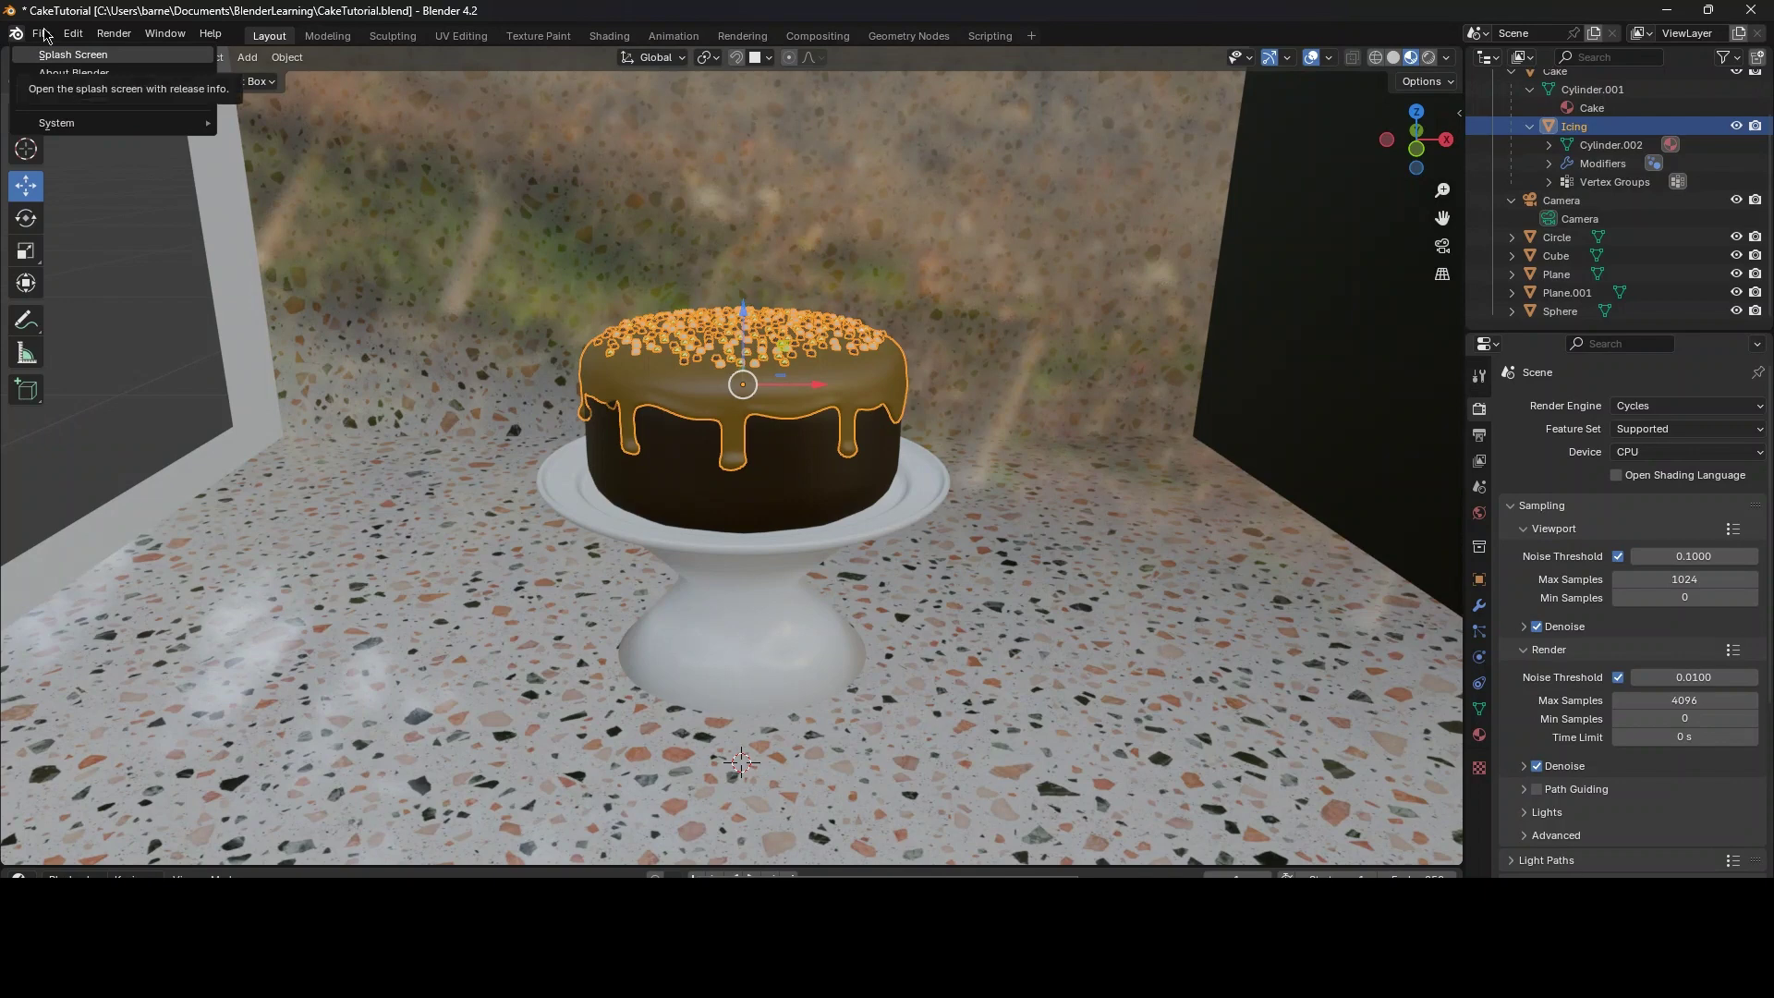
mouse_move(77, 300)
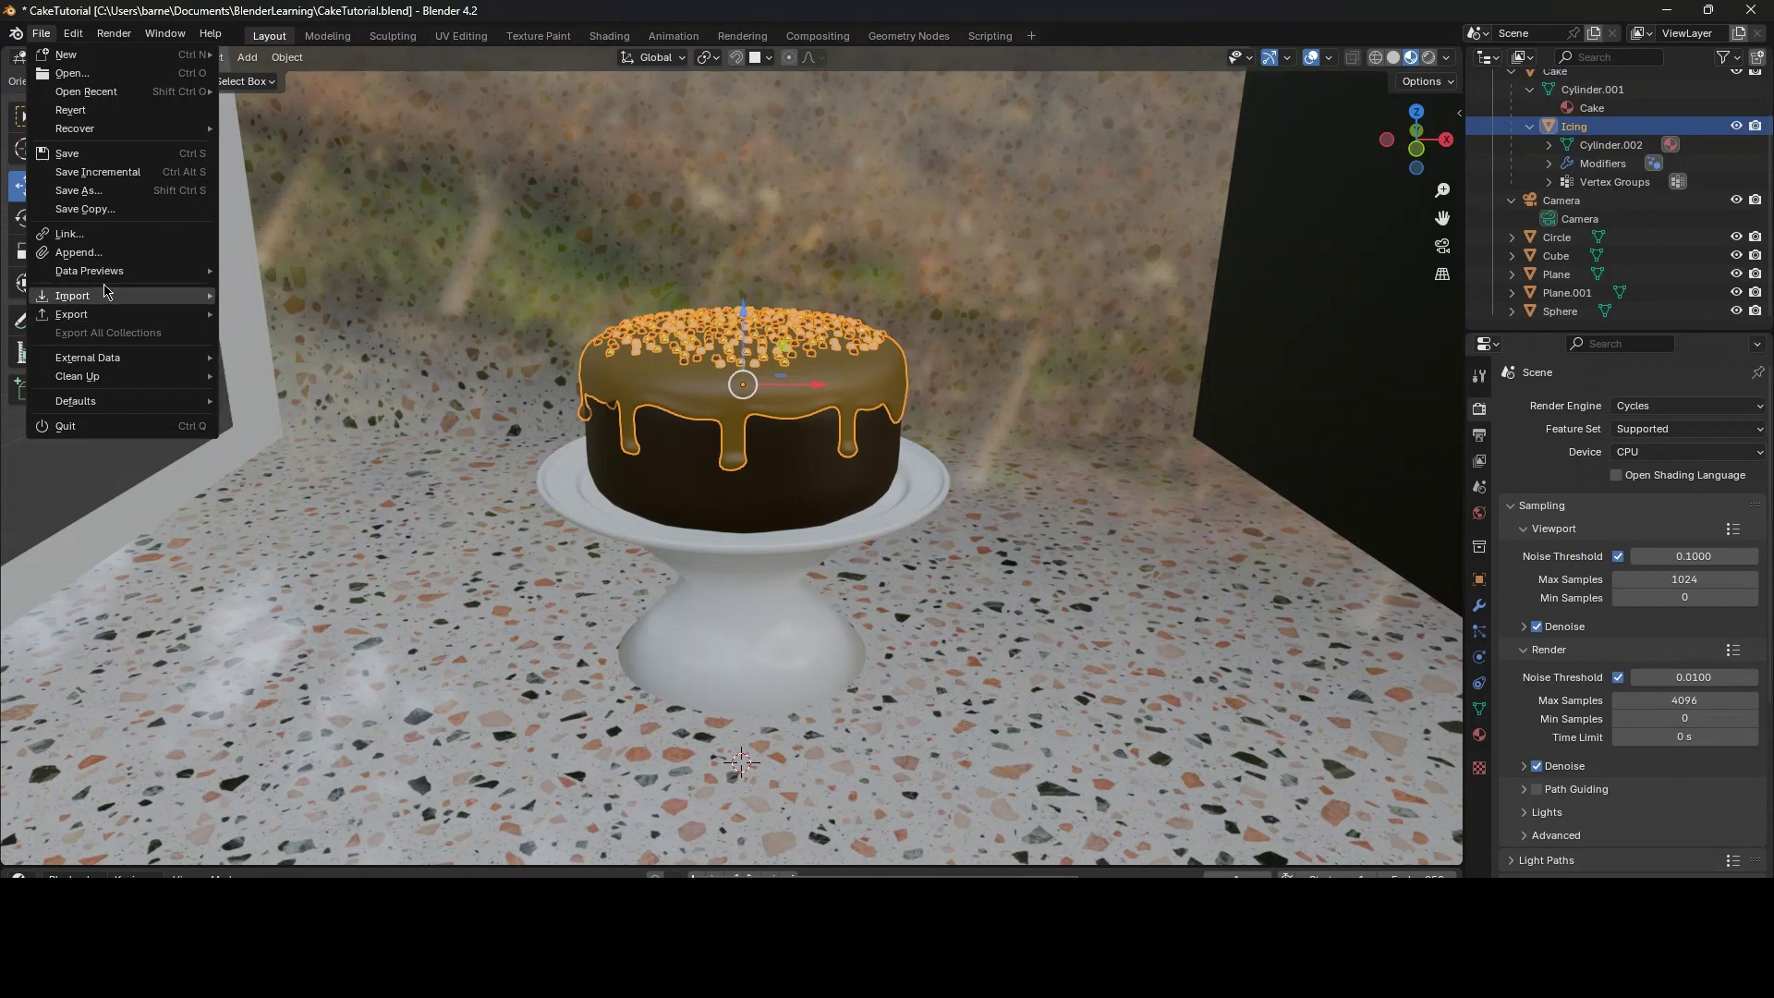
left_click(87, 252)
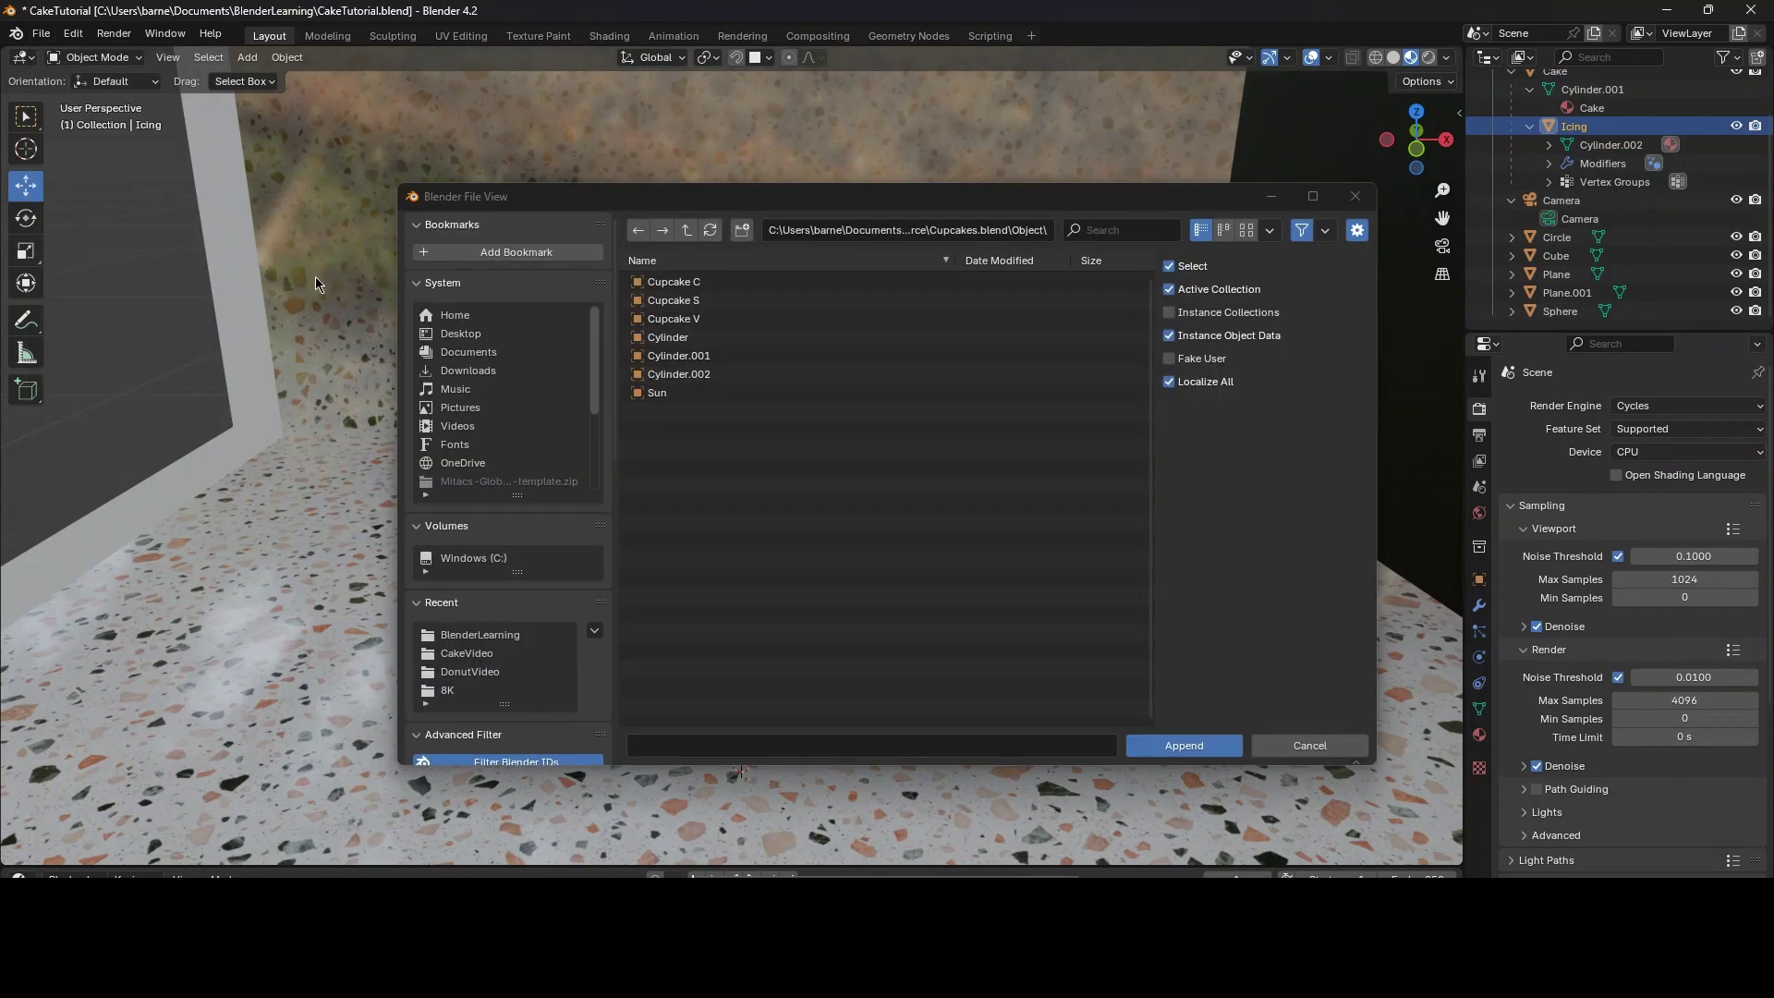
Step: Append the Cupcake C object from Cupcakes.blend in the BlenderLearning source folder
left_click(687, 231)
left_click(687, 231)
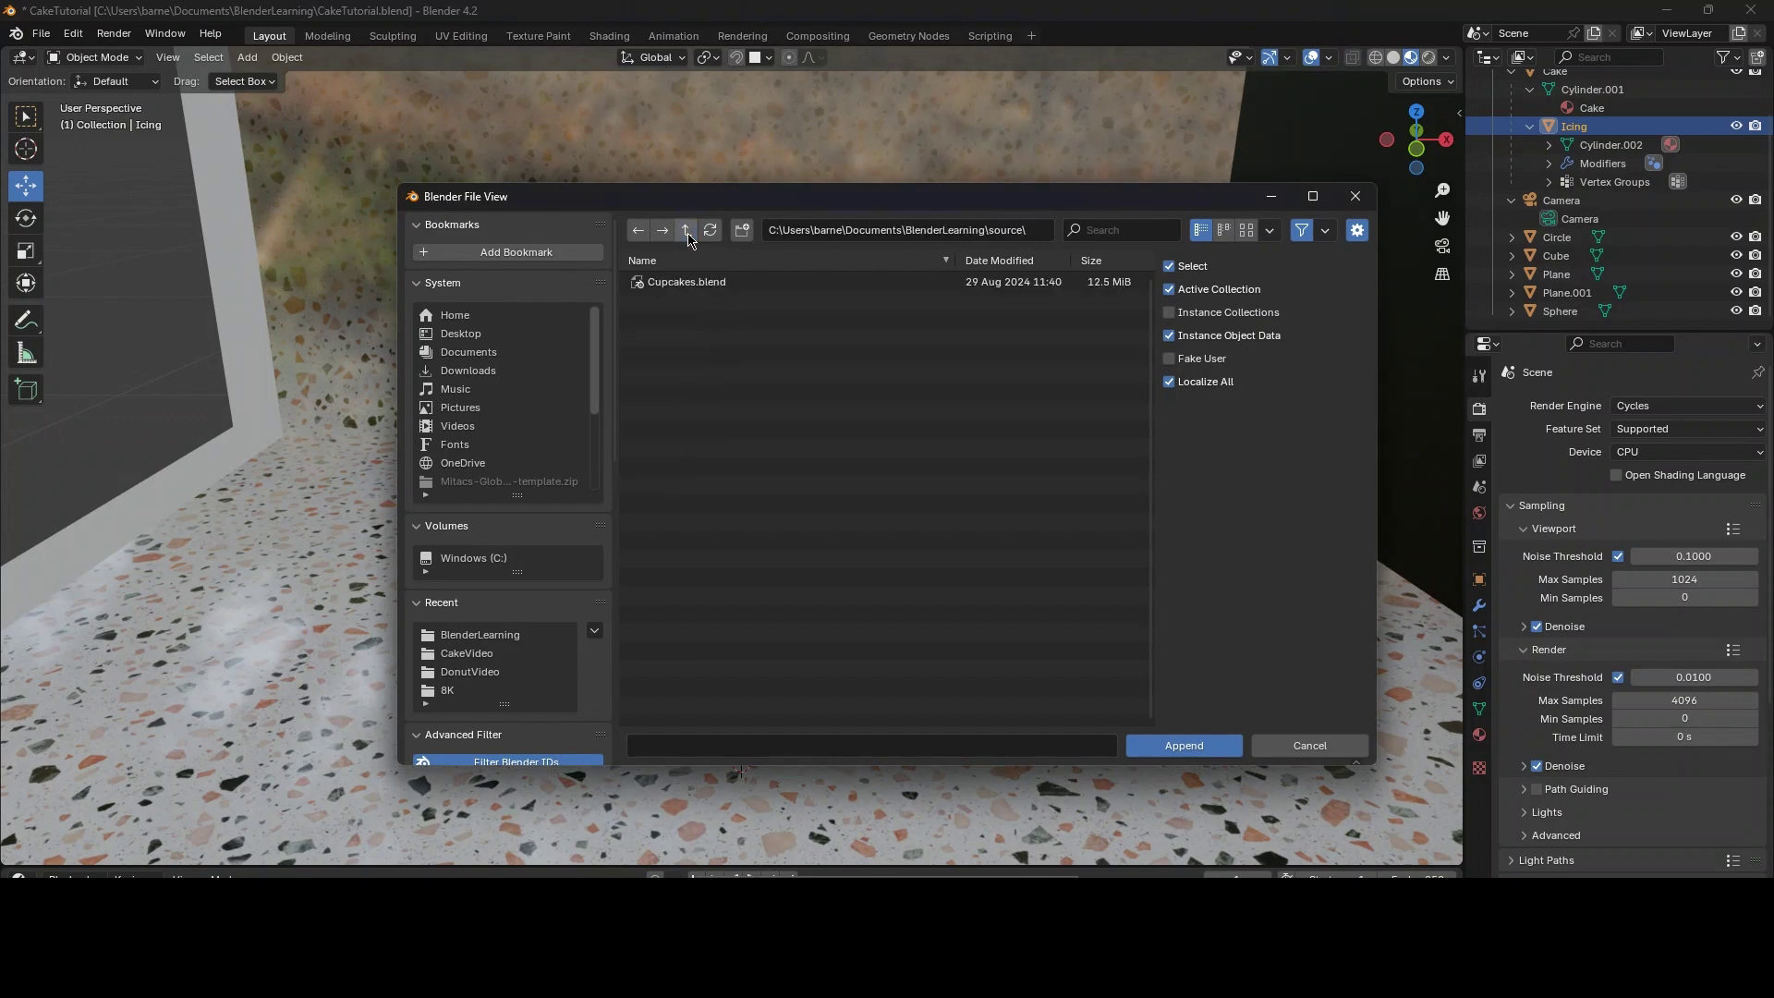
left_click(688, 233)
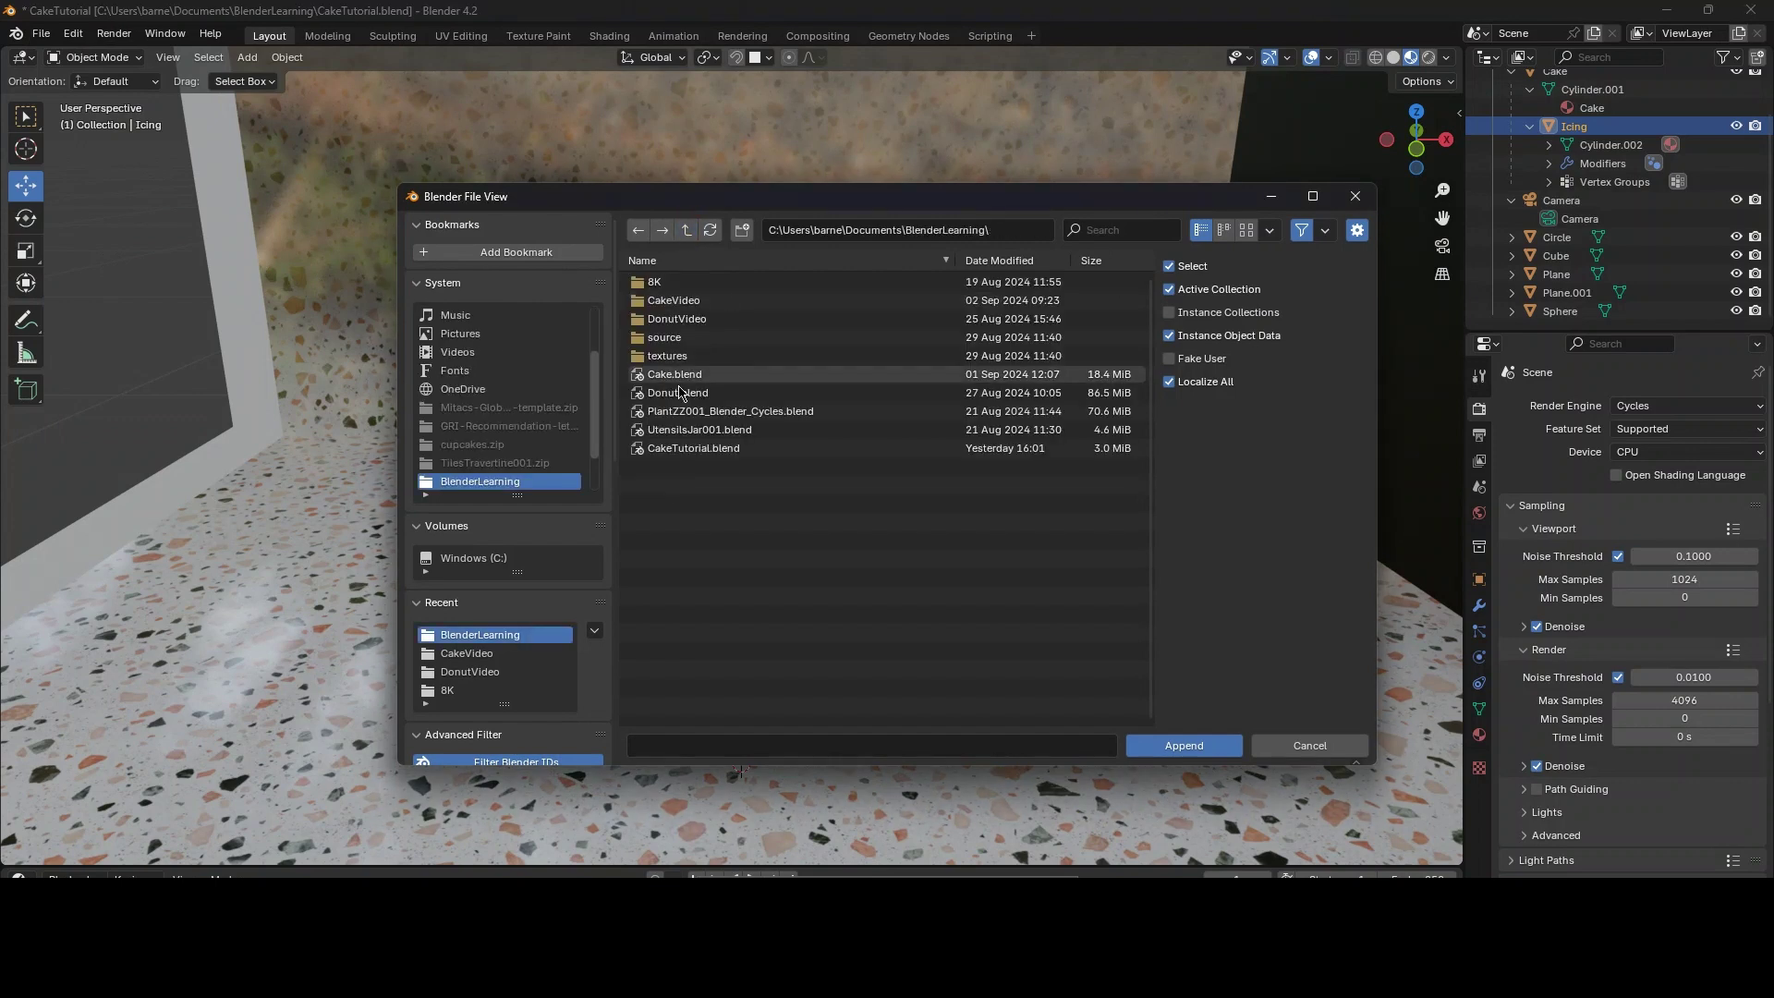
left_click(705, 345)
left_click(705, 344)
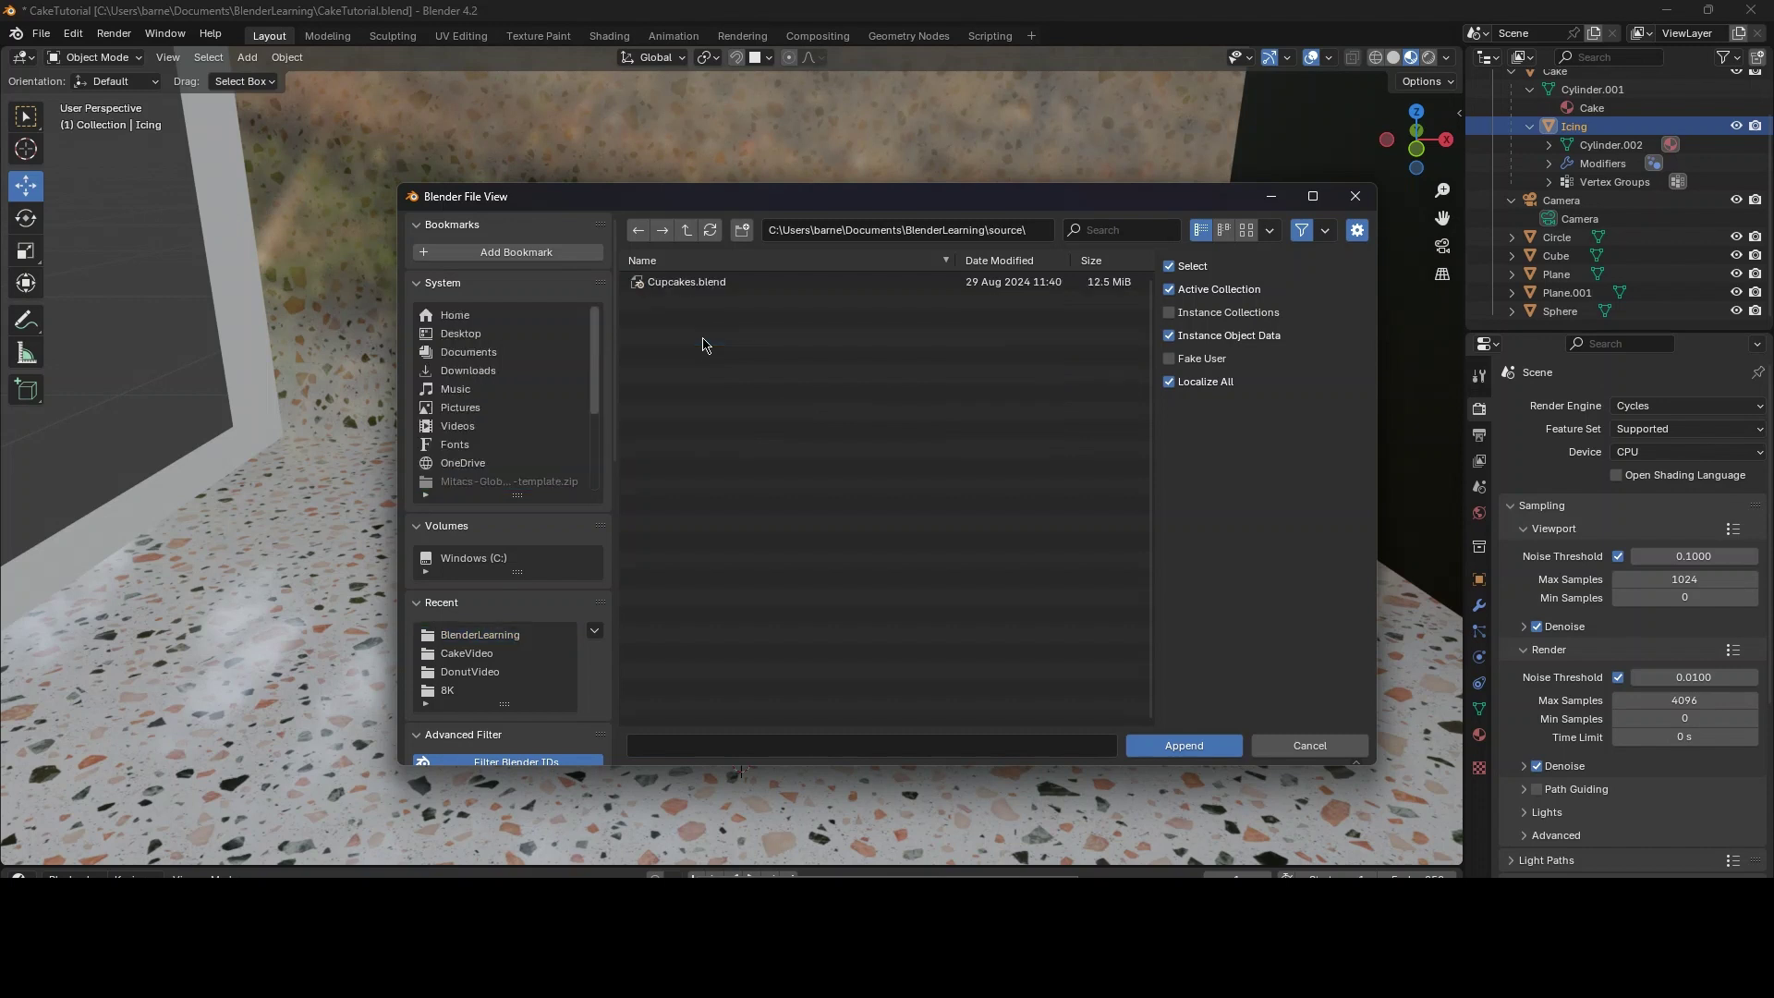
left_click(765, 284)
left_click(757, 413)
double_click(758, 415)
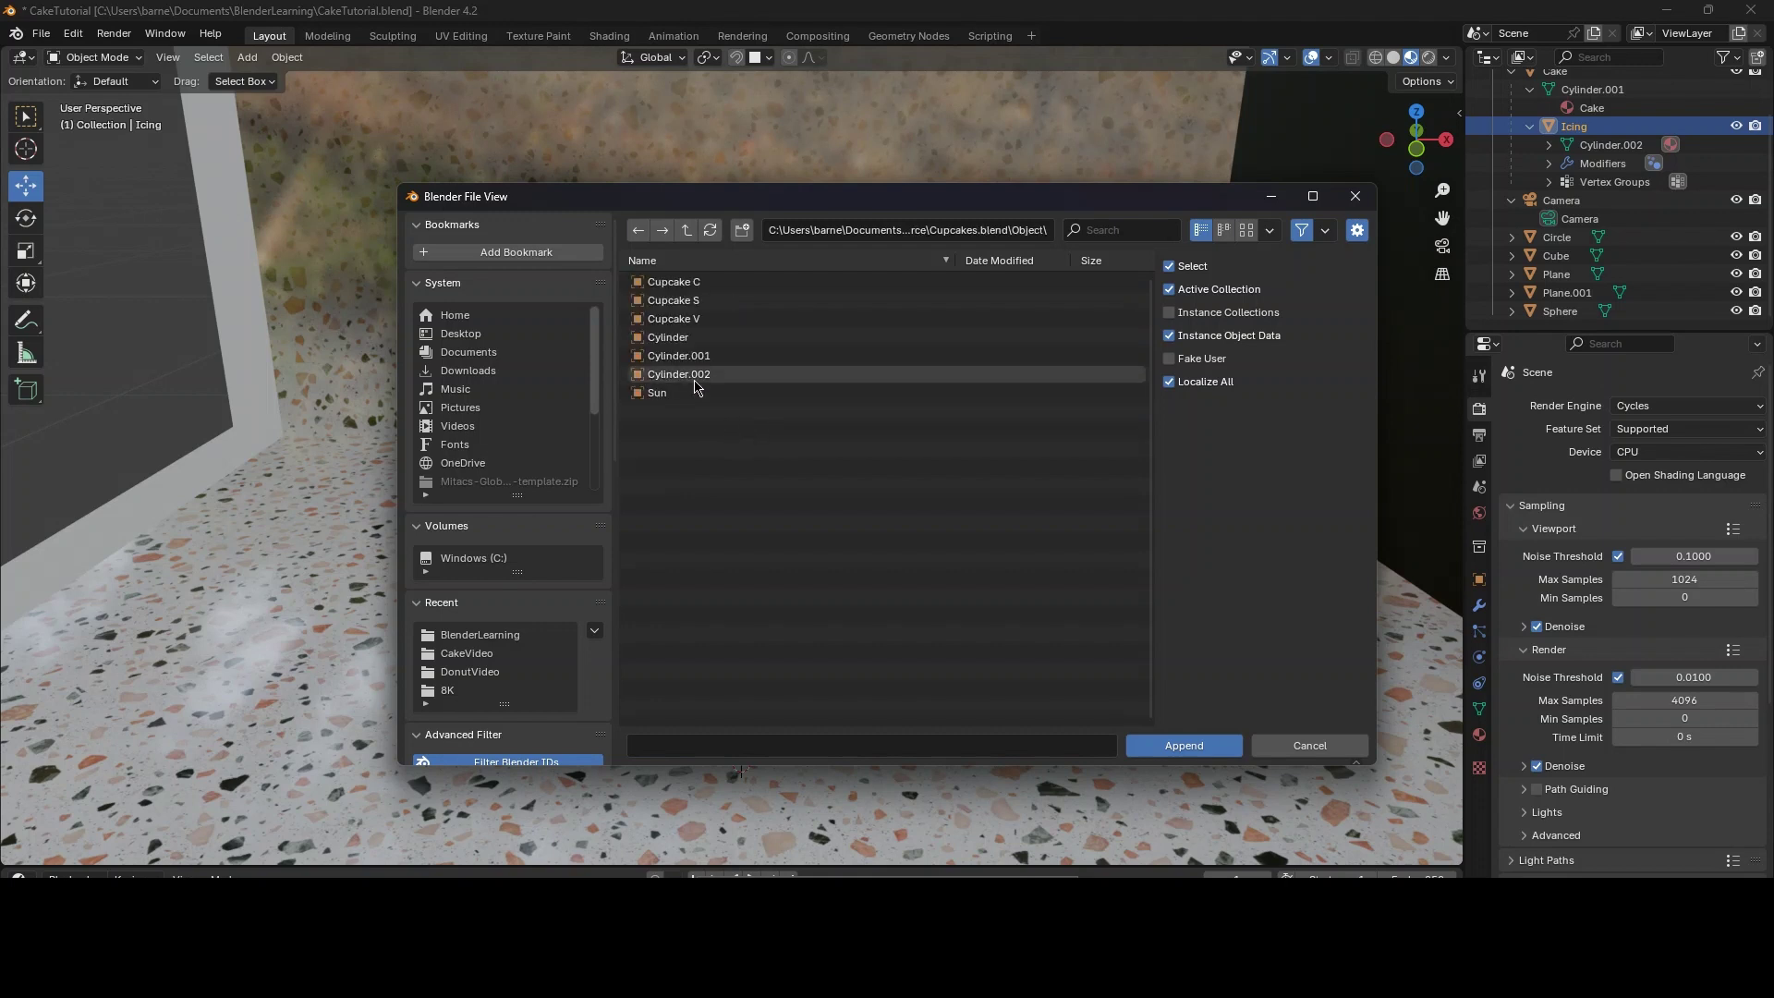
left_click(728, 285)
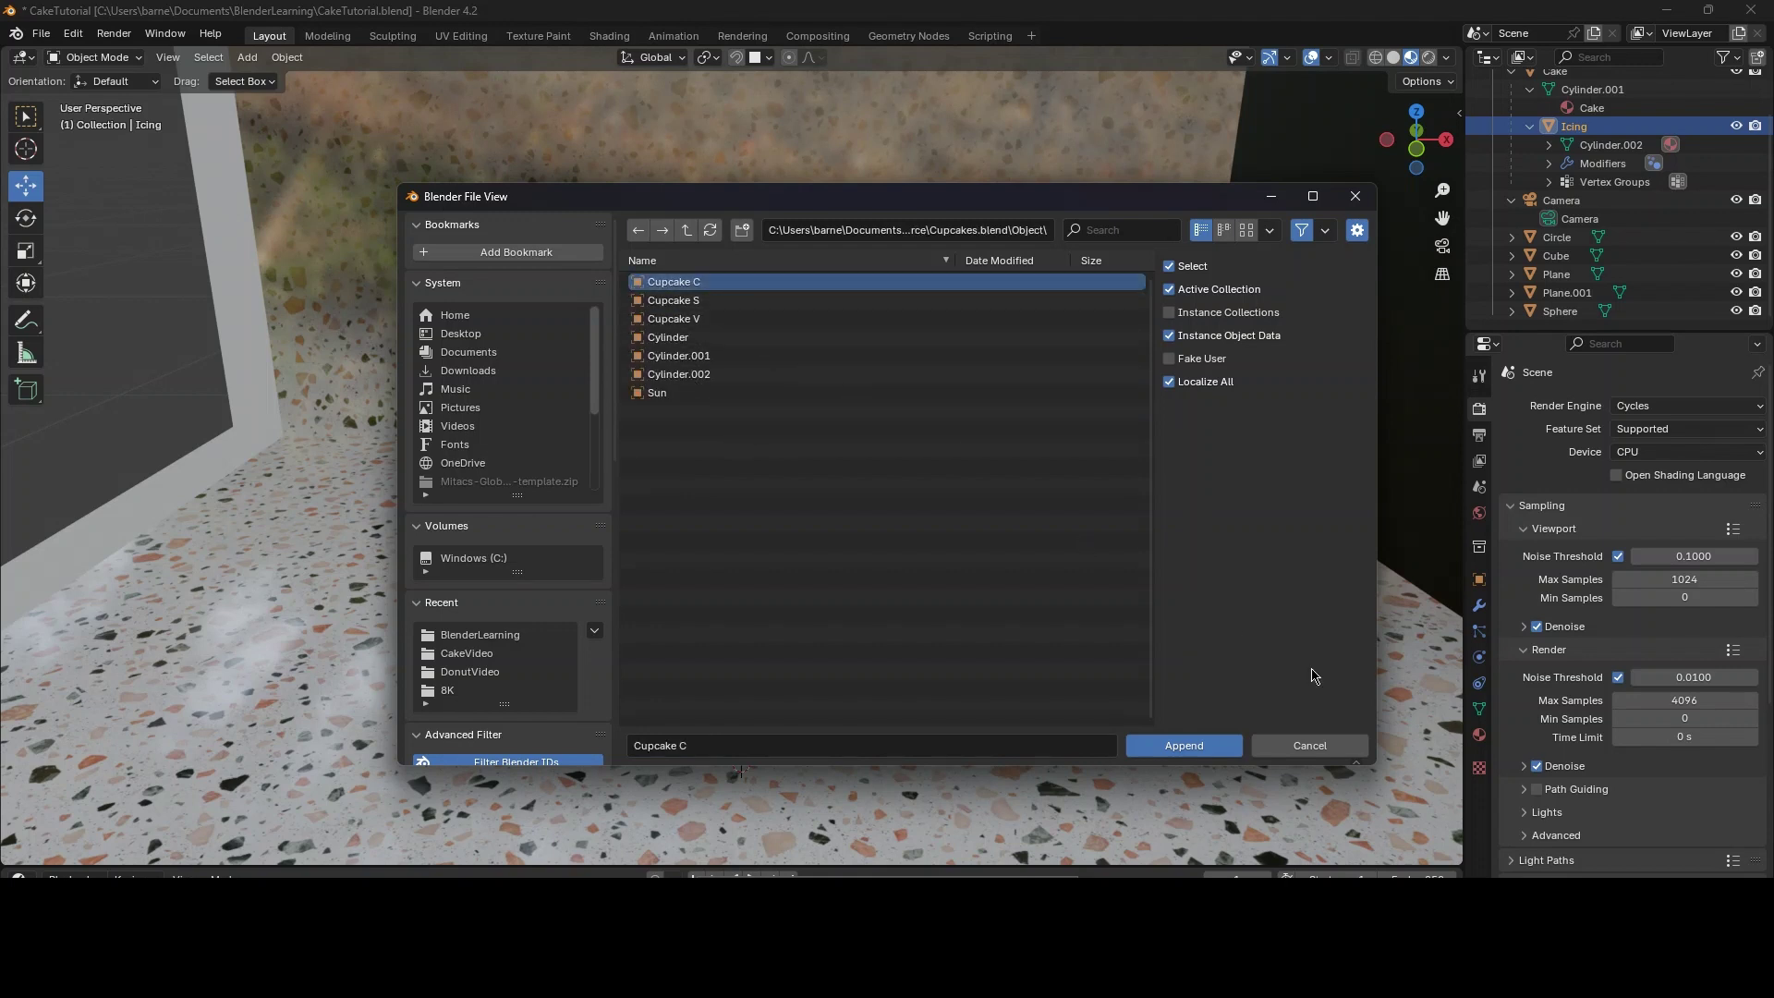
left_click(1185, 746)
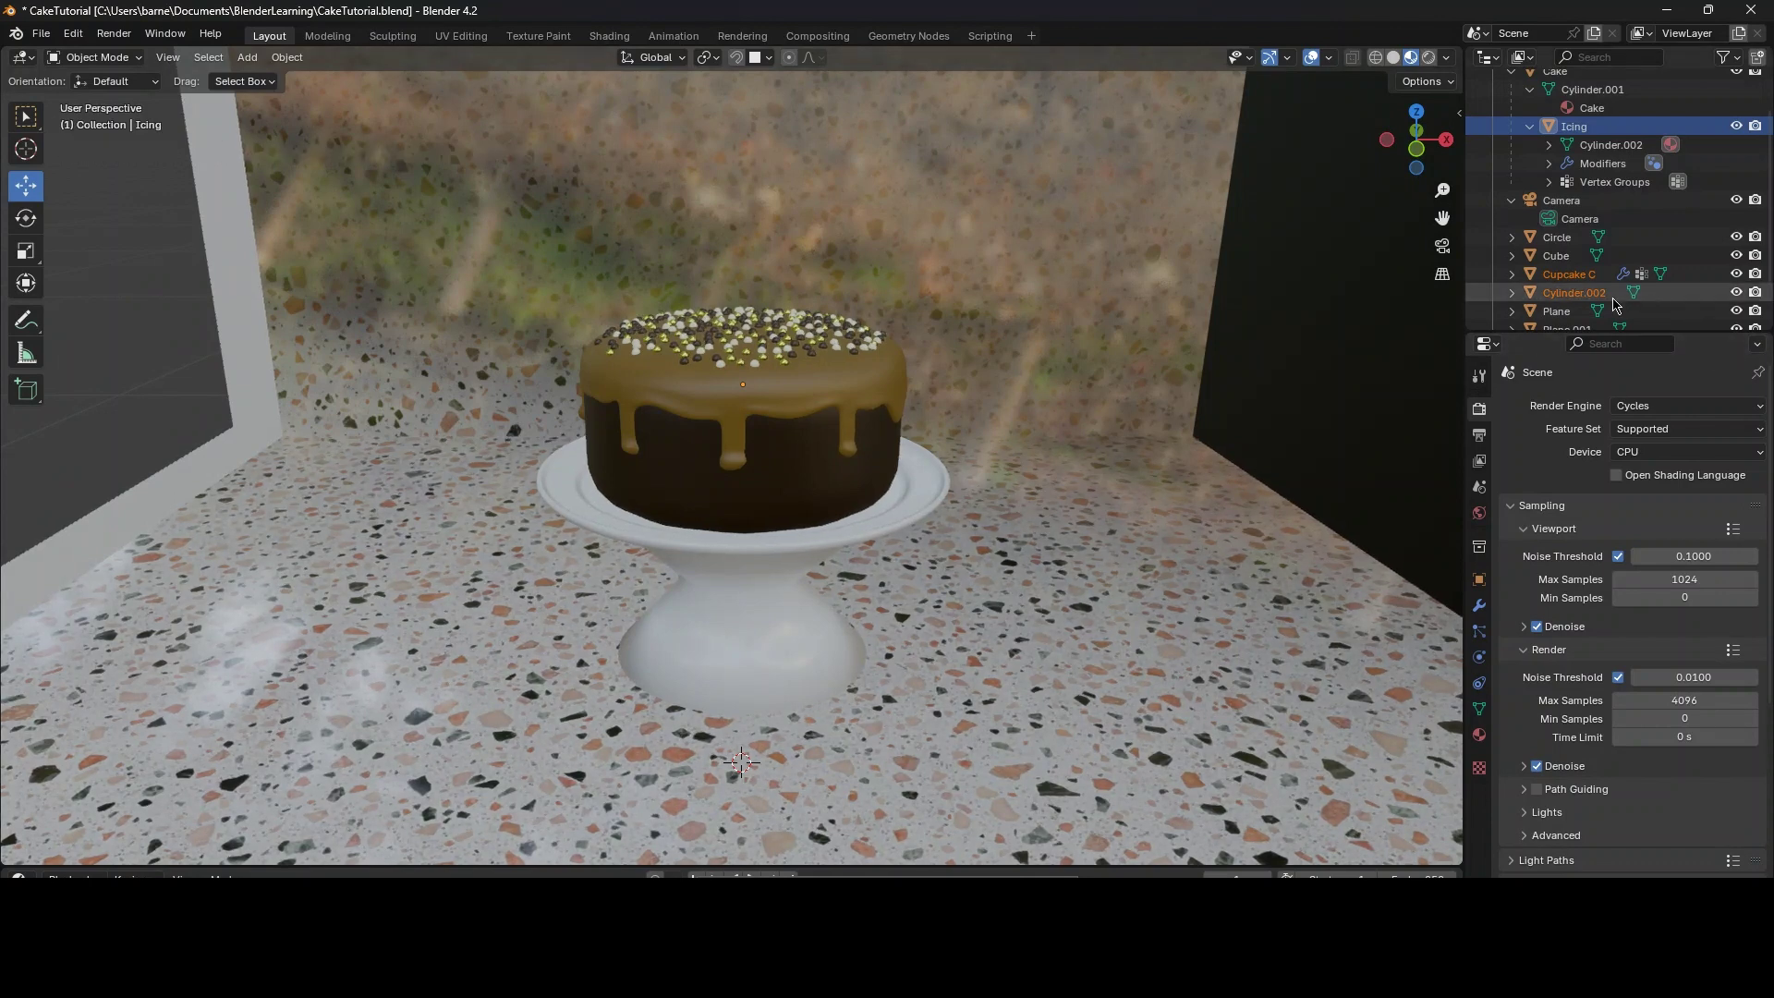
Step: Select the appended Cupcake C and scale it down uniformly to a small fraction of its original size
left_click(1577, 282)
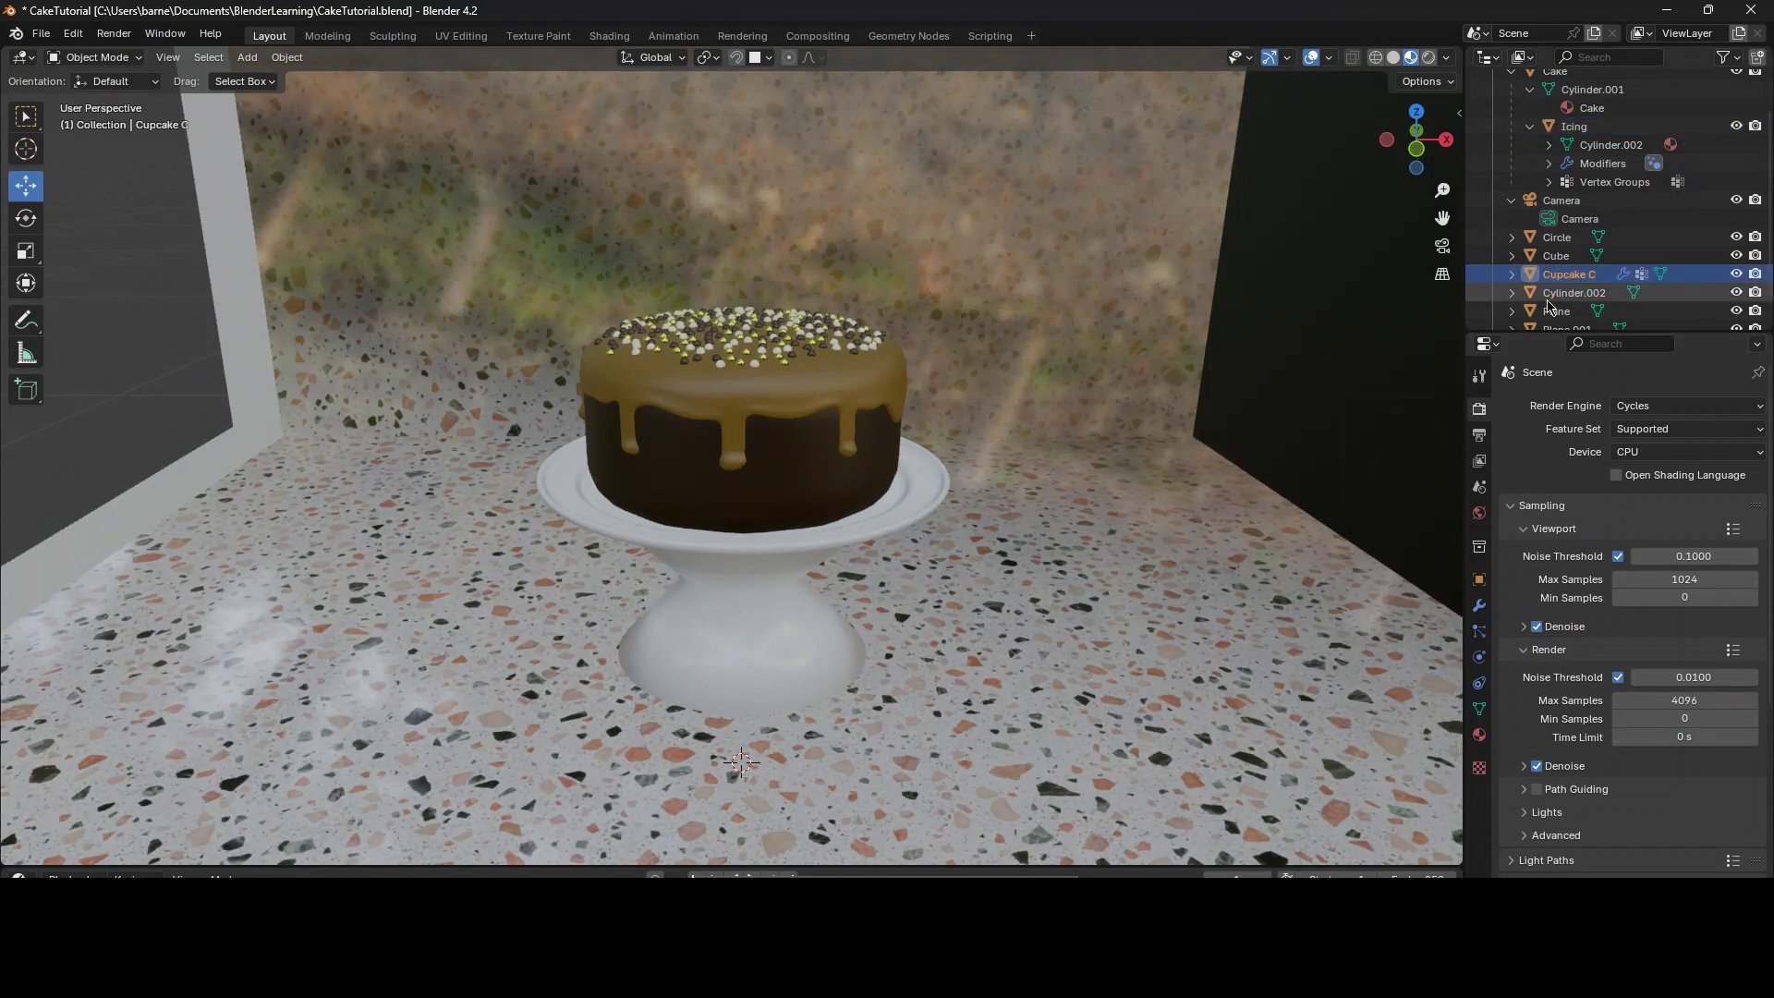
middle_click_drag(939, 331, 1094, 340)
scroll(1094, 340, "down", 10)
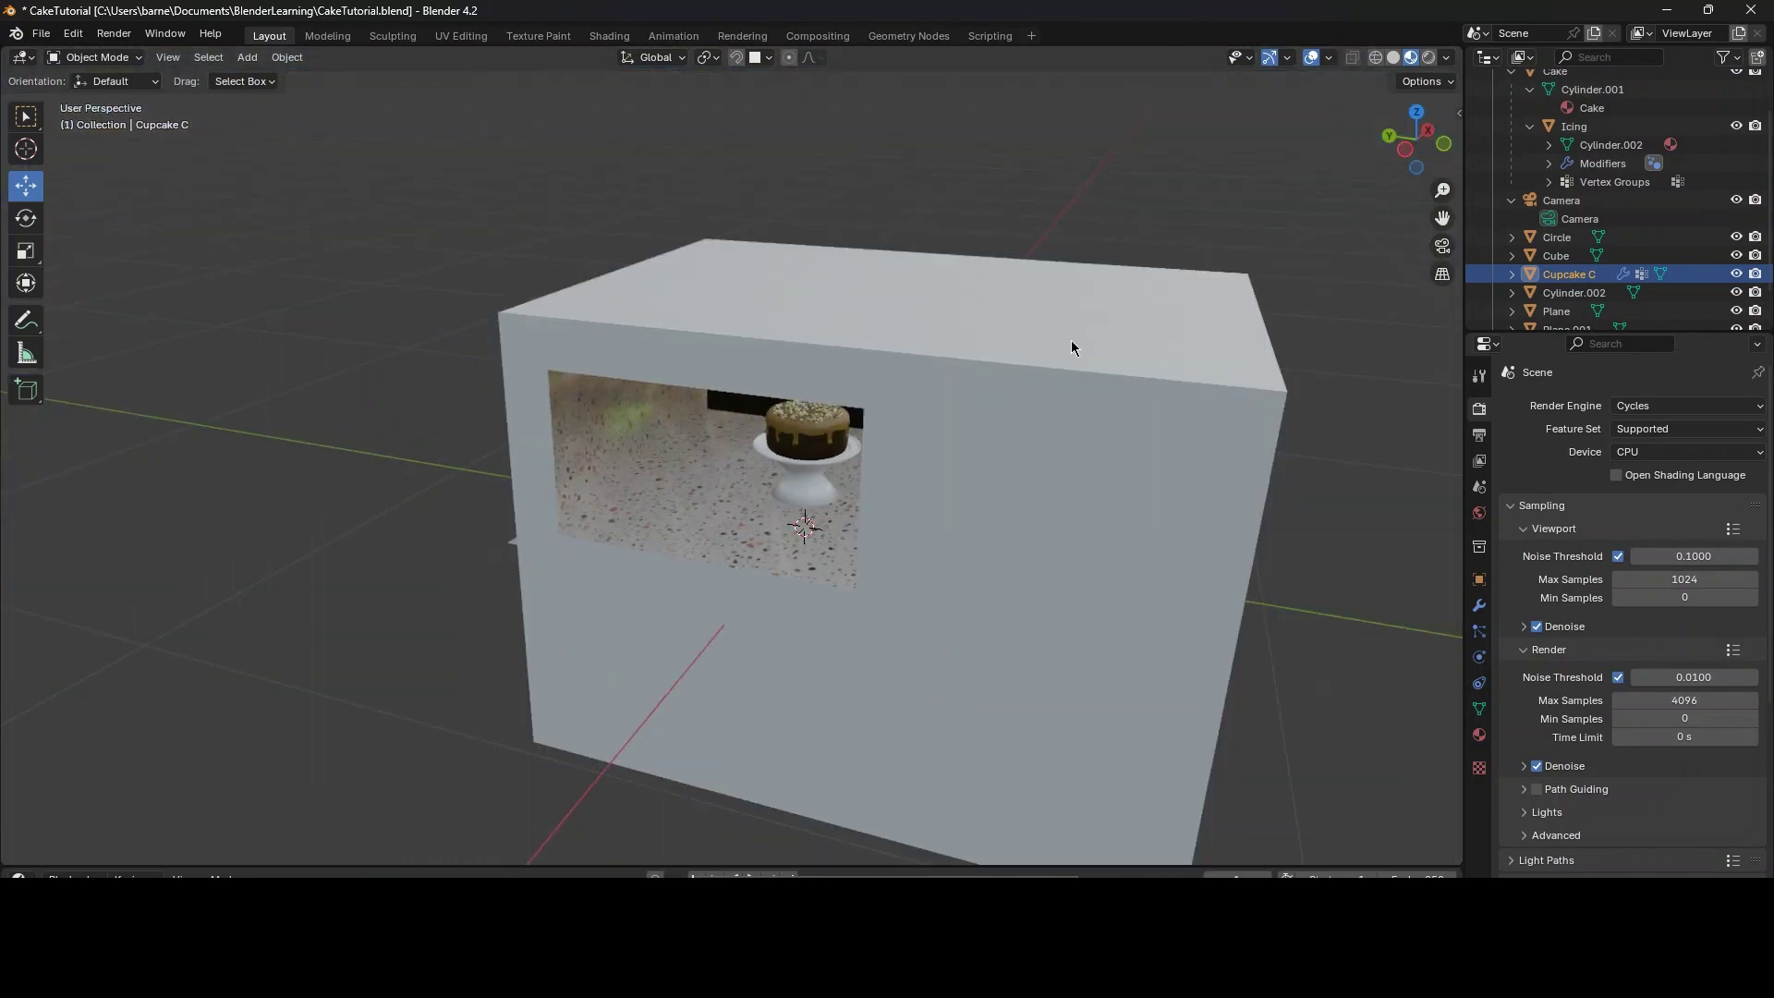
middle_click_drag(1112, 456, 1111, 386)
middle_click_drag(1176, 443, 1020, 659, "shift")
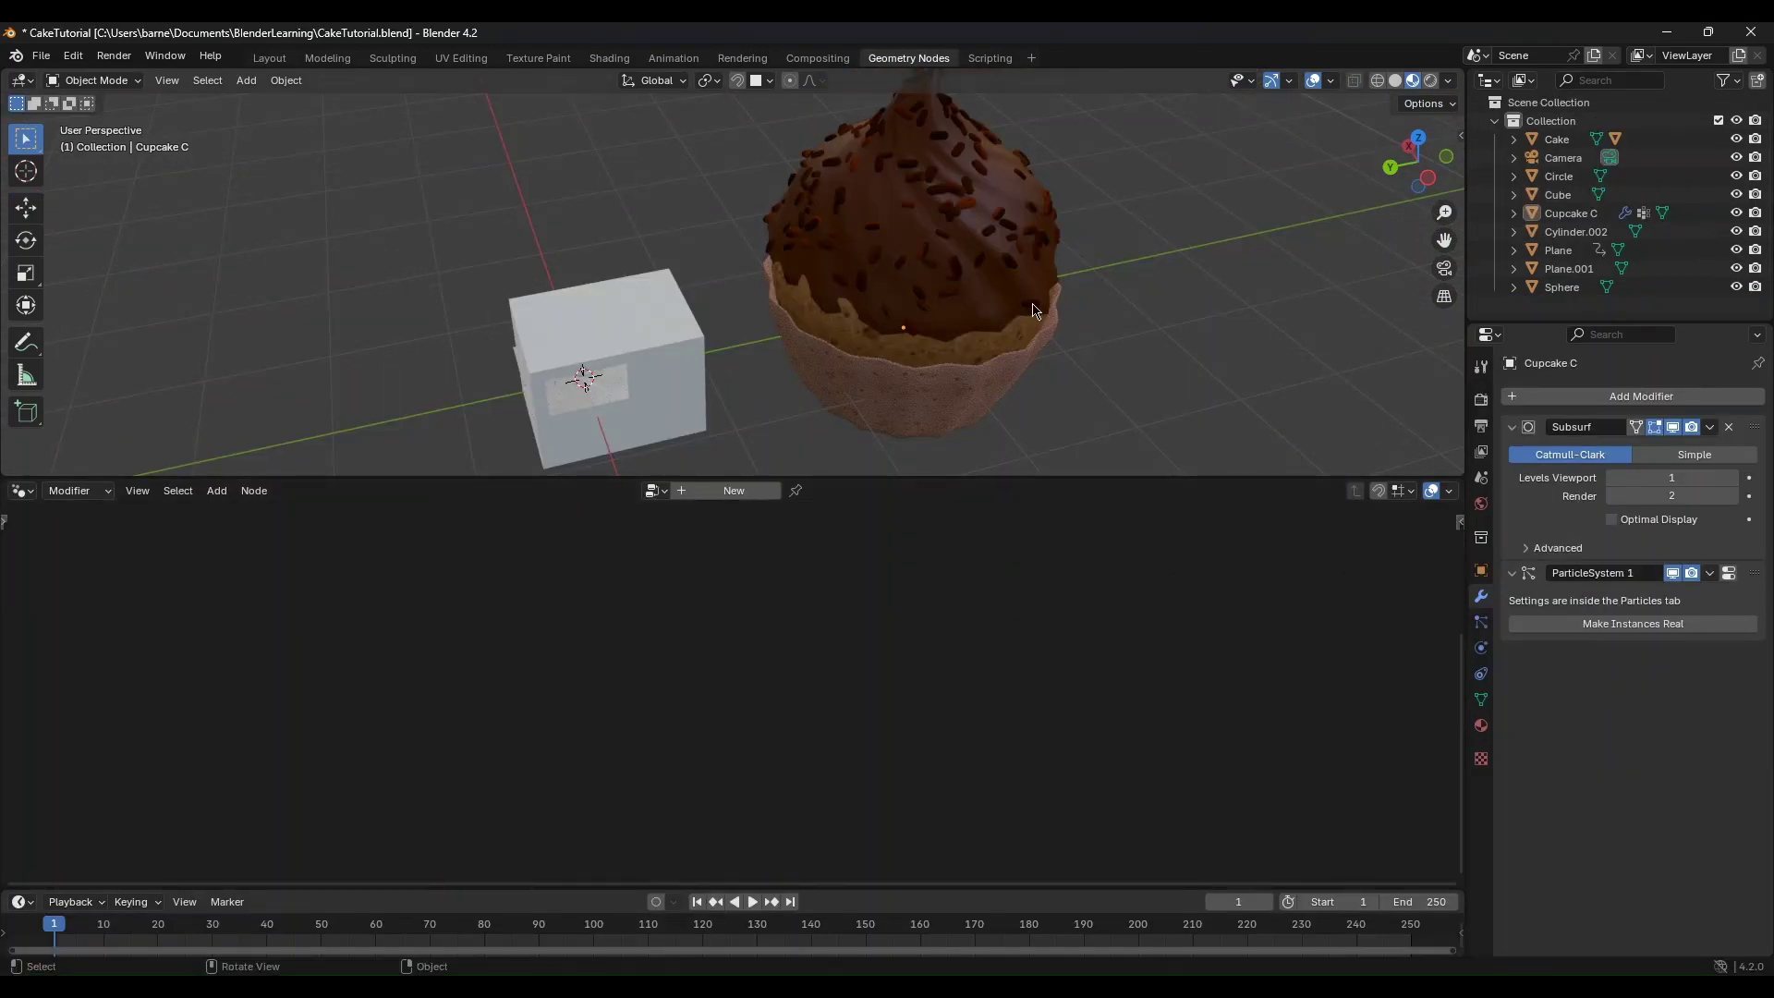
left_click(983, 345)
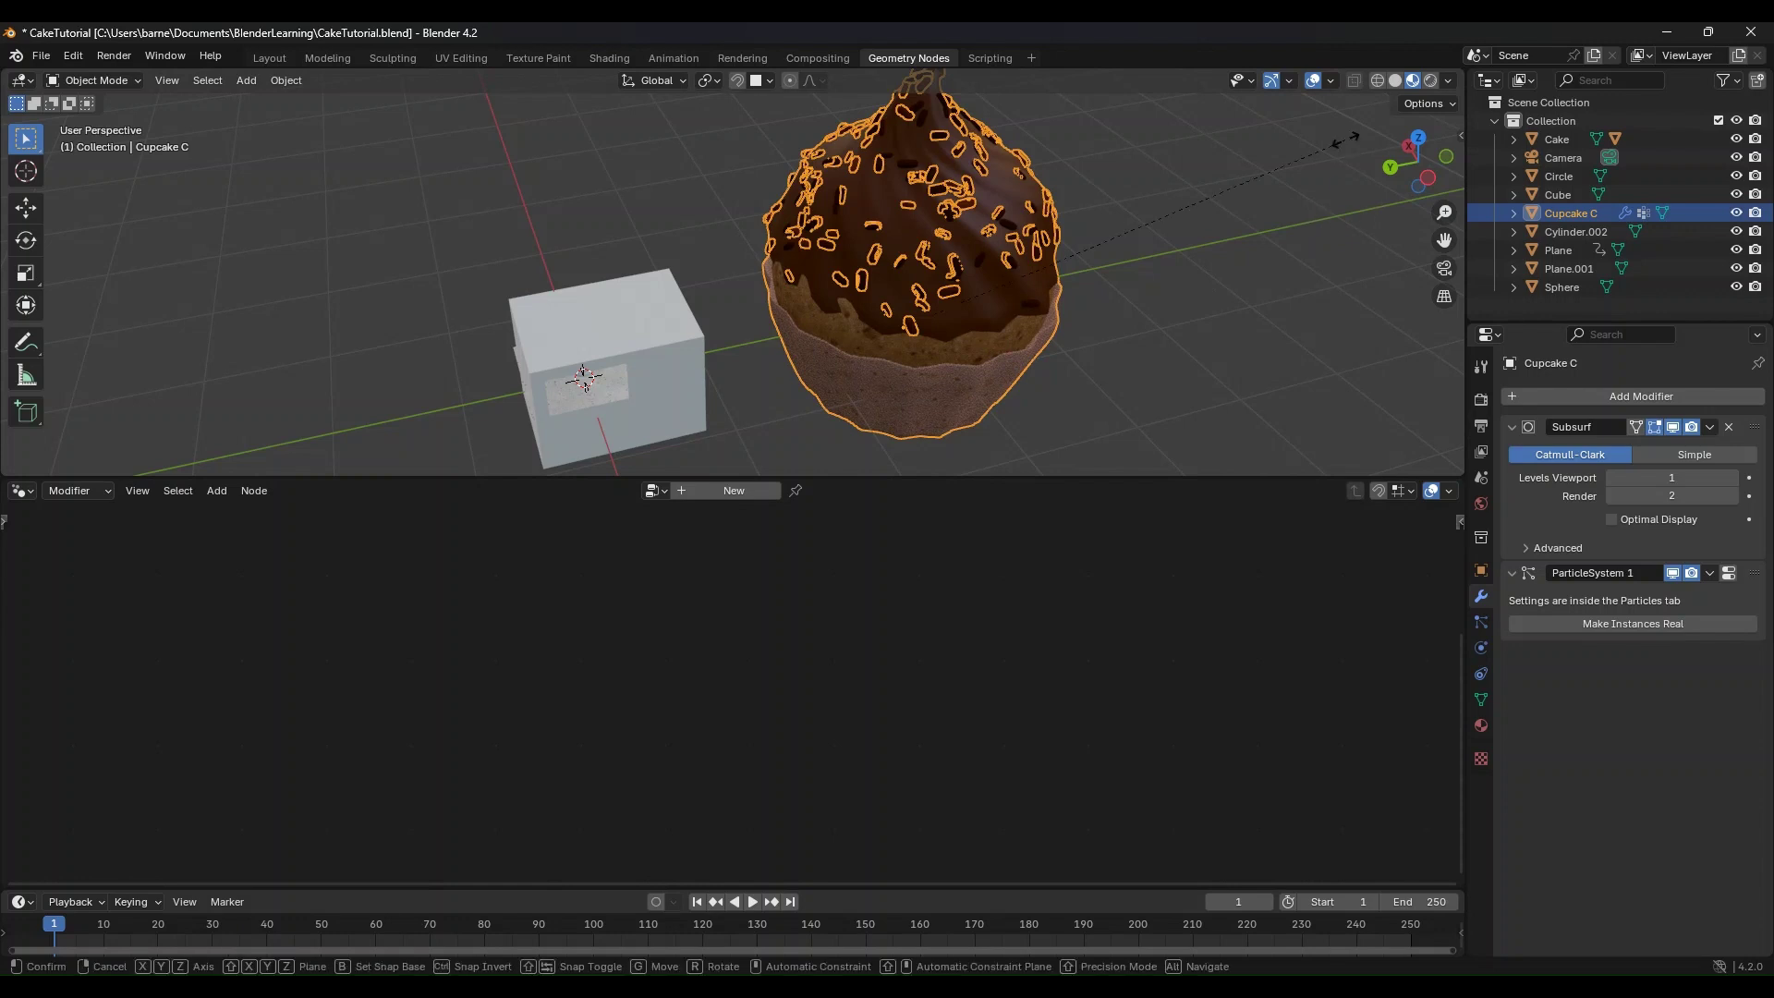
key("s")
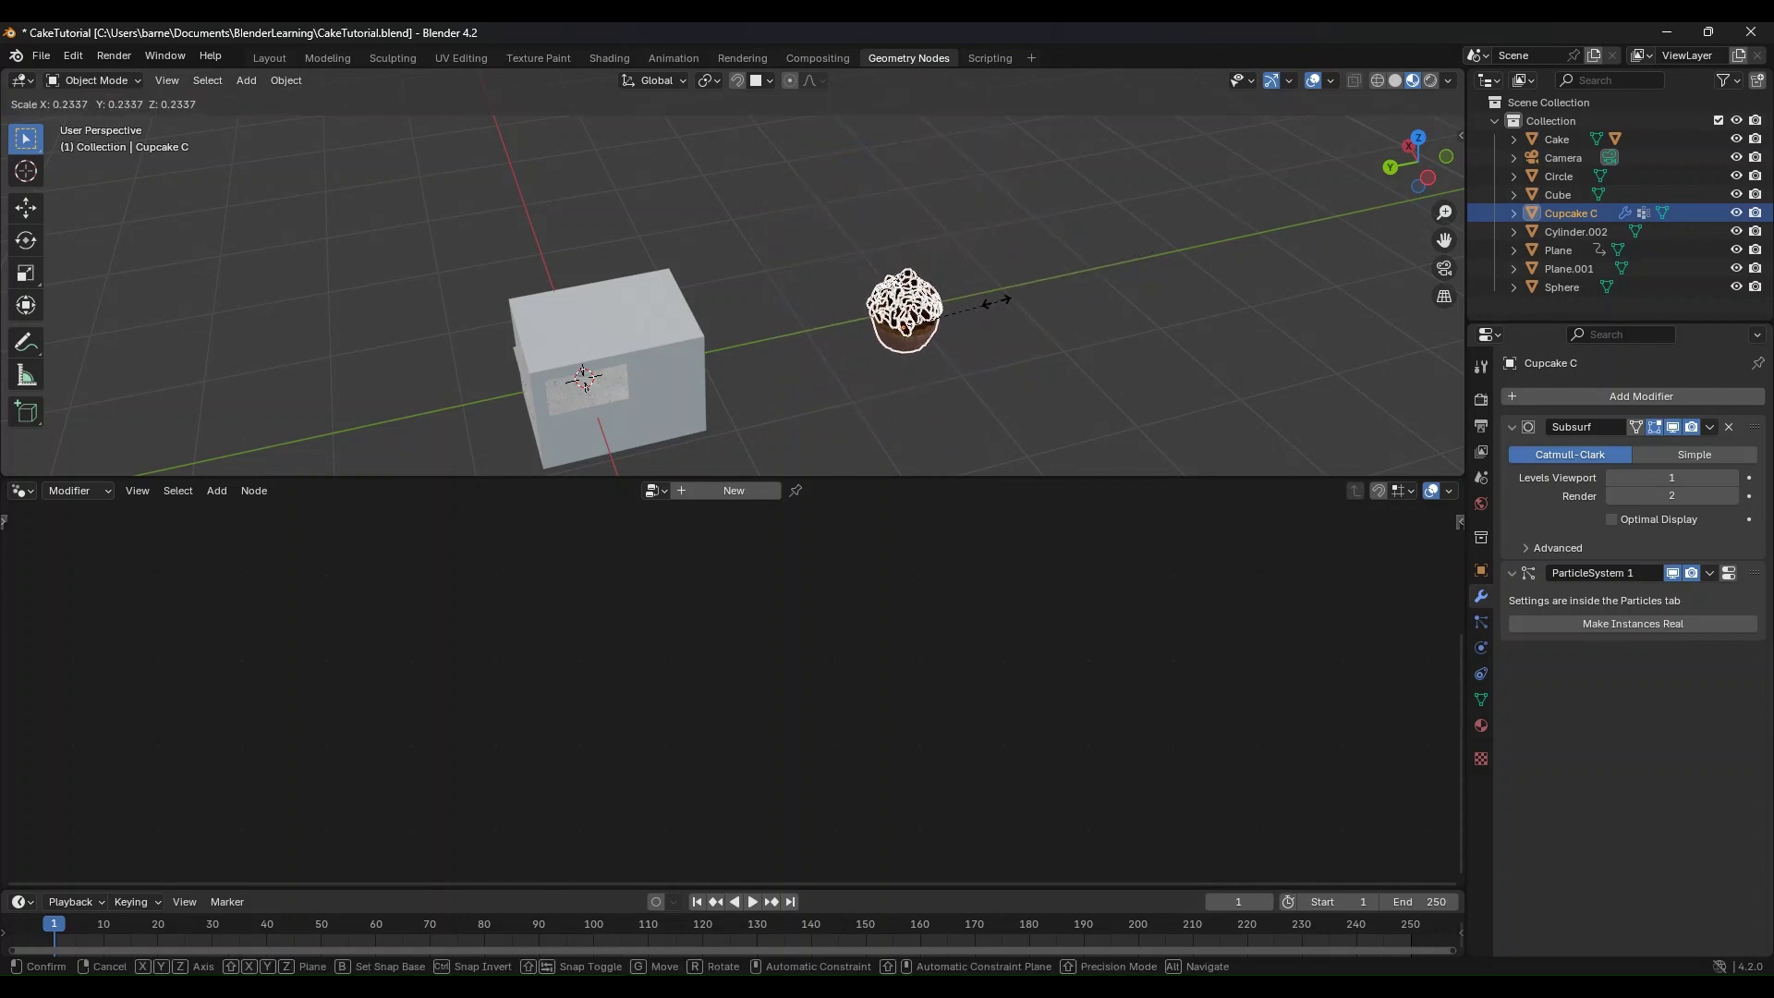
left_click(931, 323)
Step: Shrink the loose sprinkle object Cylinder.002 to a small fraction of its size and apply its scale
scroll(952, 340, "up", 4)
middle_click_drag(956, 342, 796, 198, "shift")
scroll(911, 265, "up", 3)
scroll(906, 268, "down", 6)
middle_click_drag(906, 269, 813, 239, "shift")
middle_click_drag(969, 201, 812, 257, "shift")
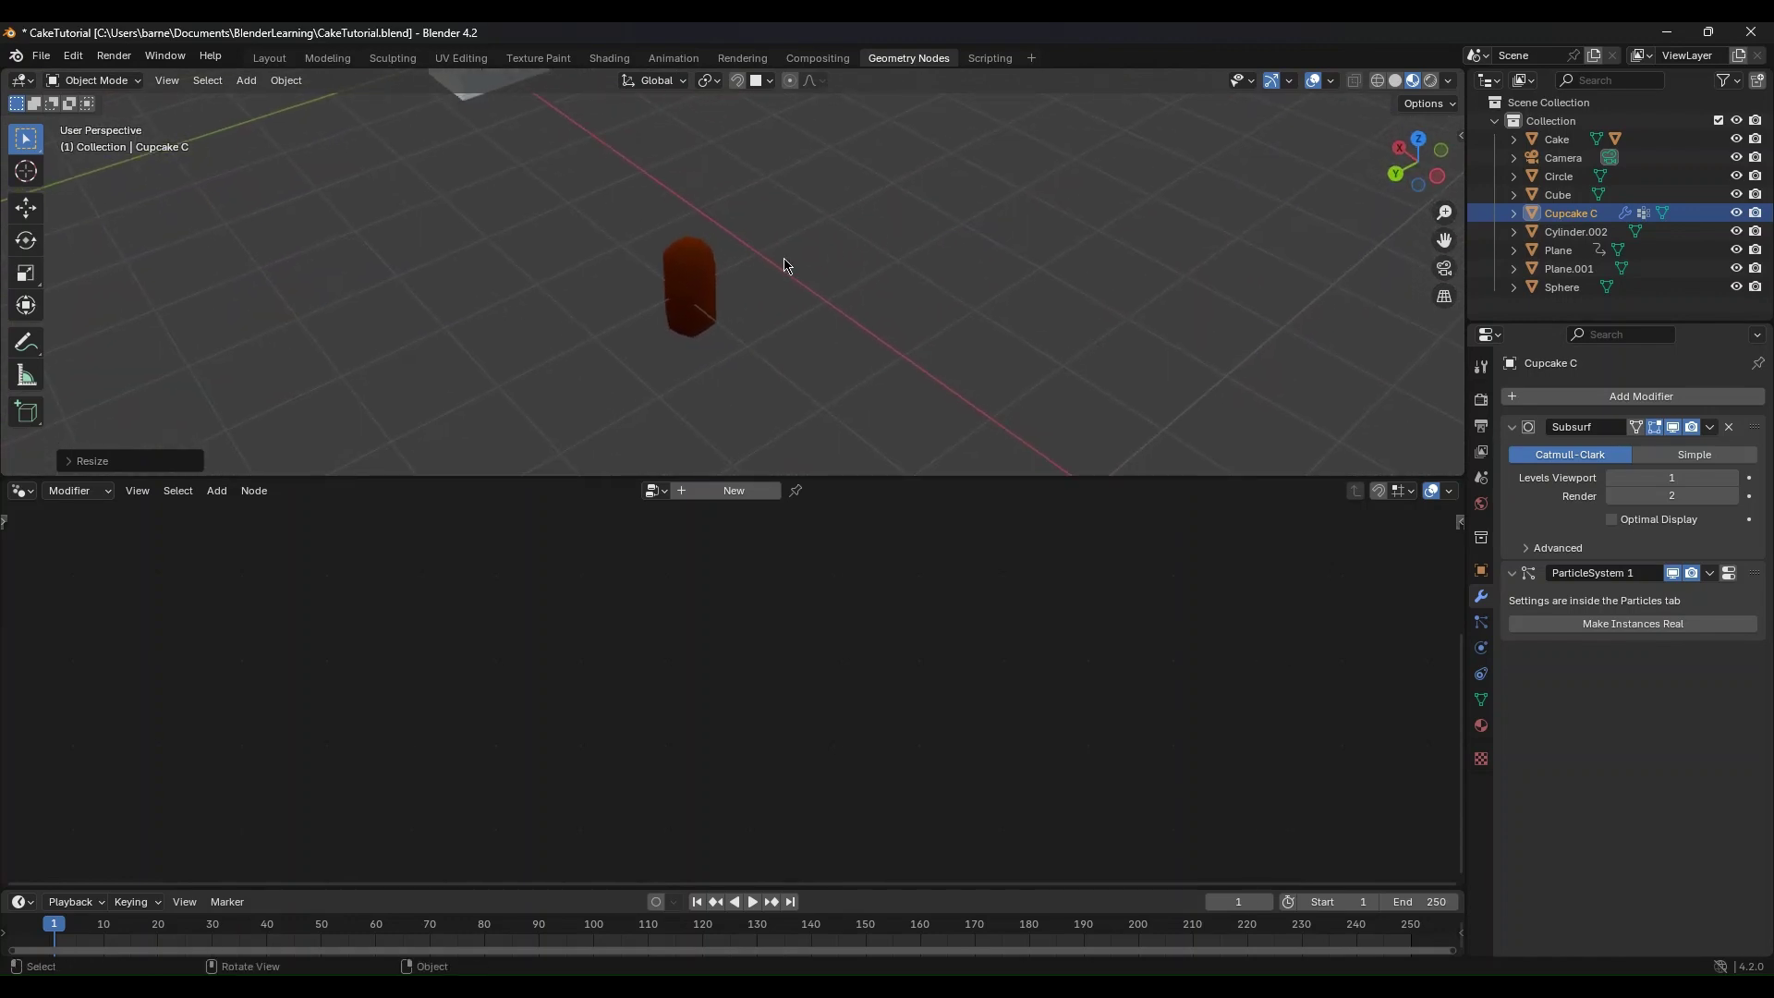
left_click(702, 288)
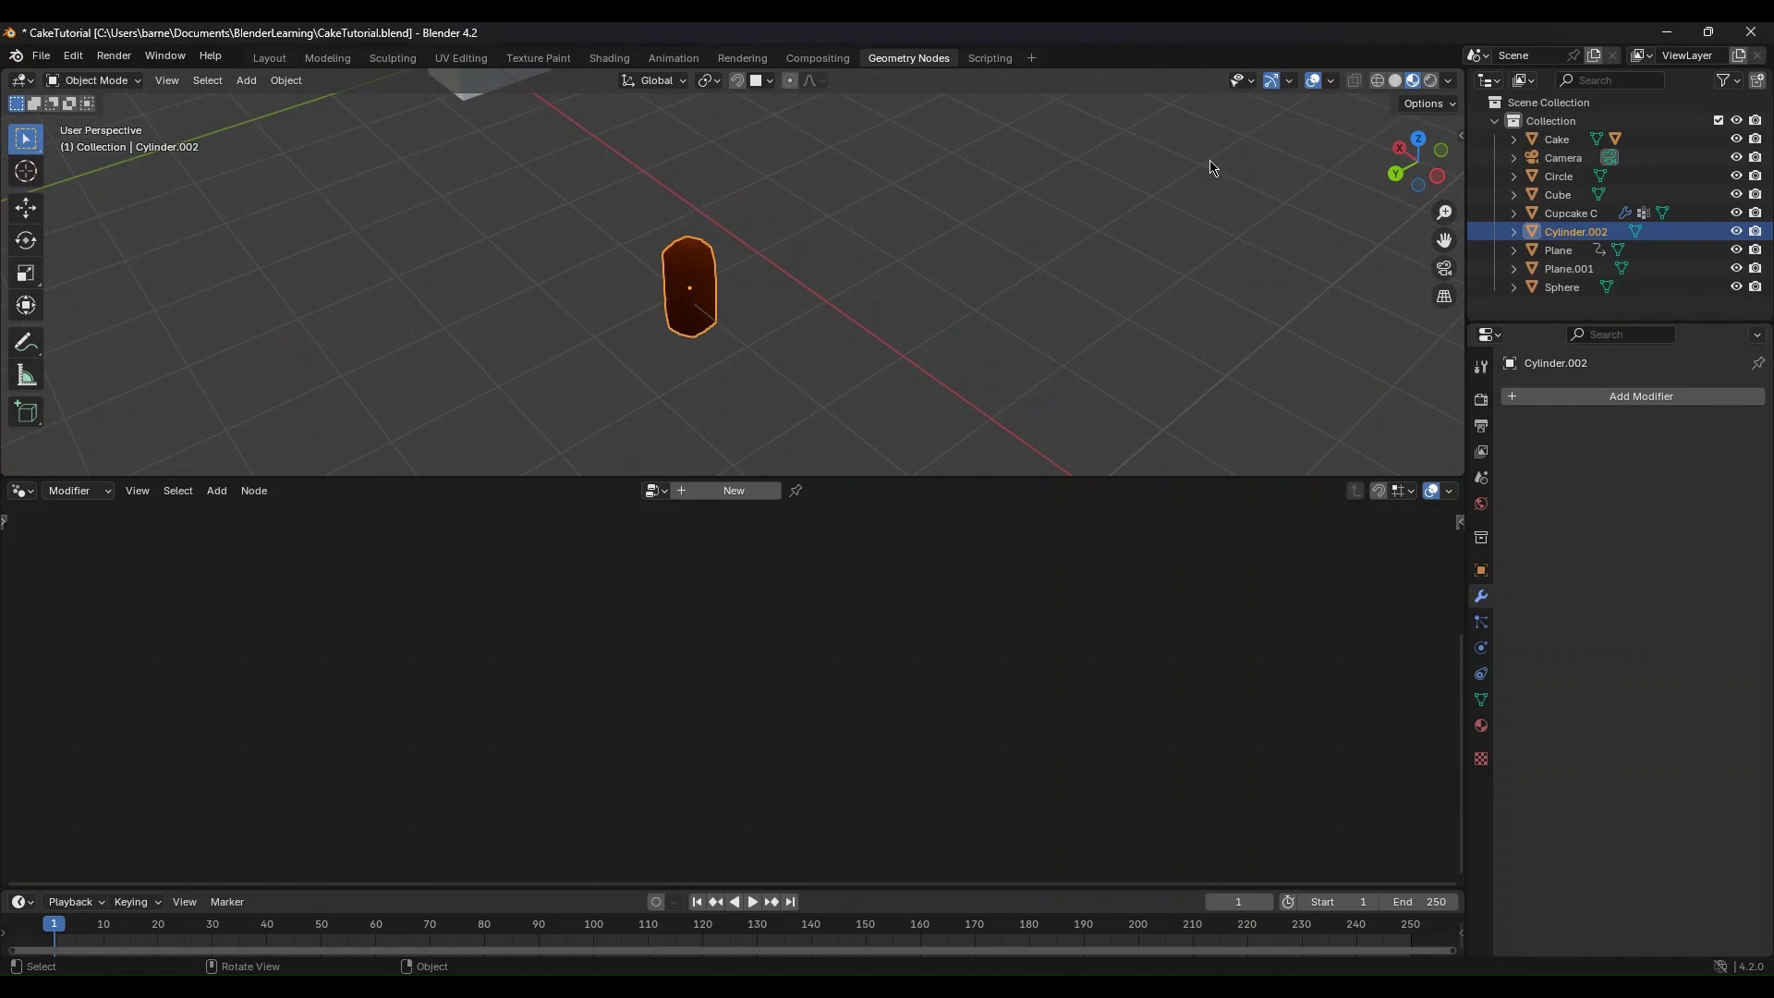
key("s")
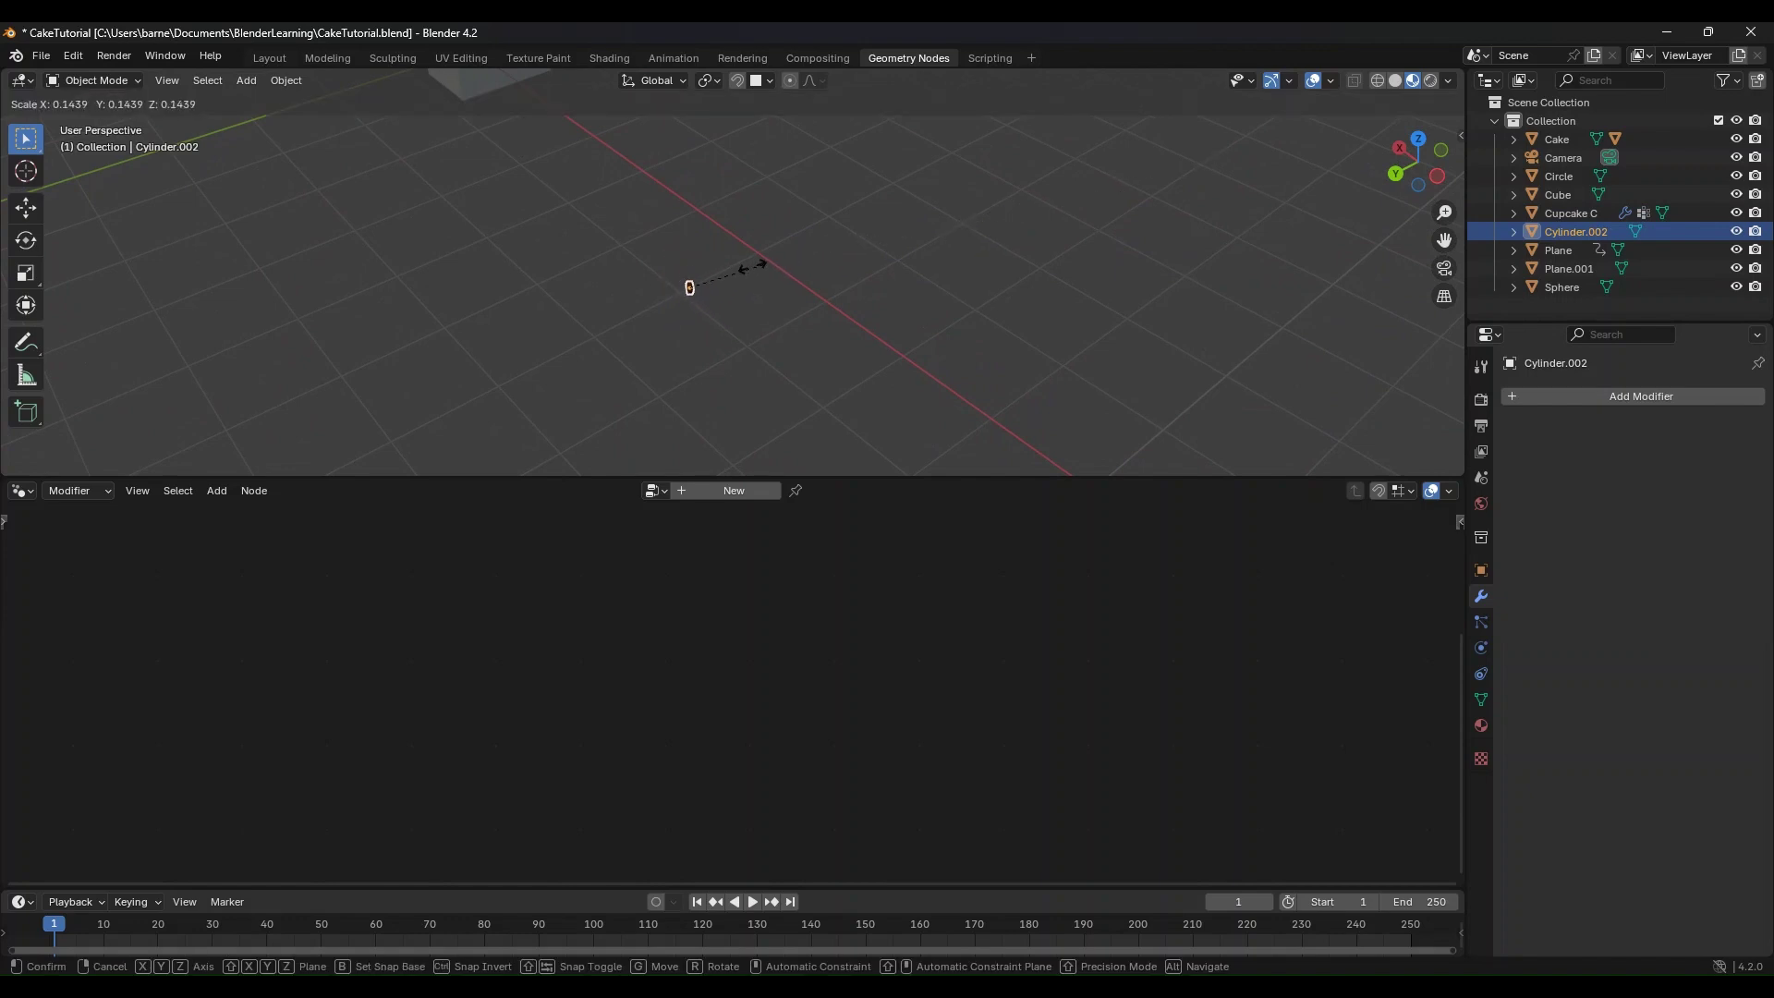
left_click(715, 283)
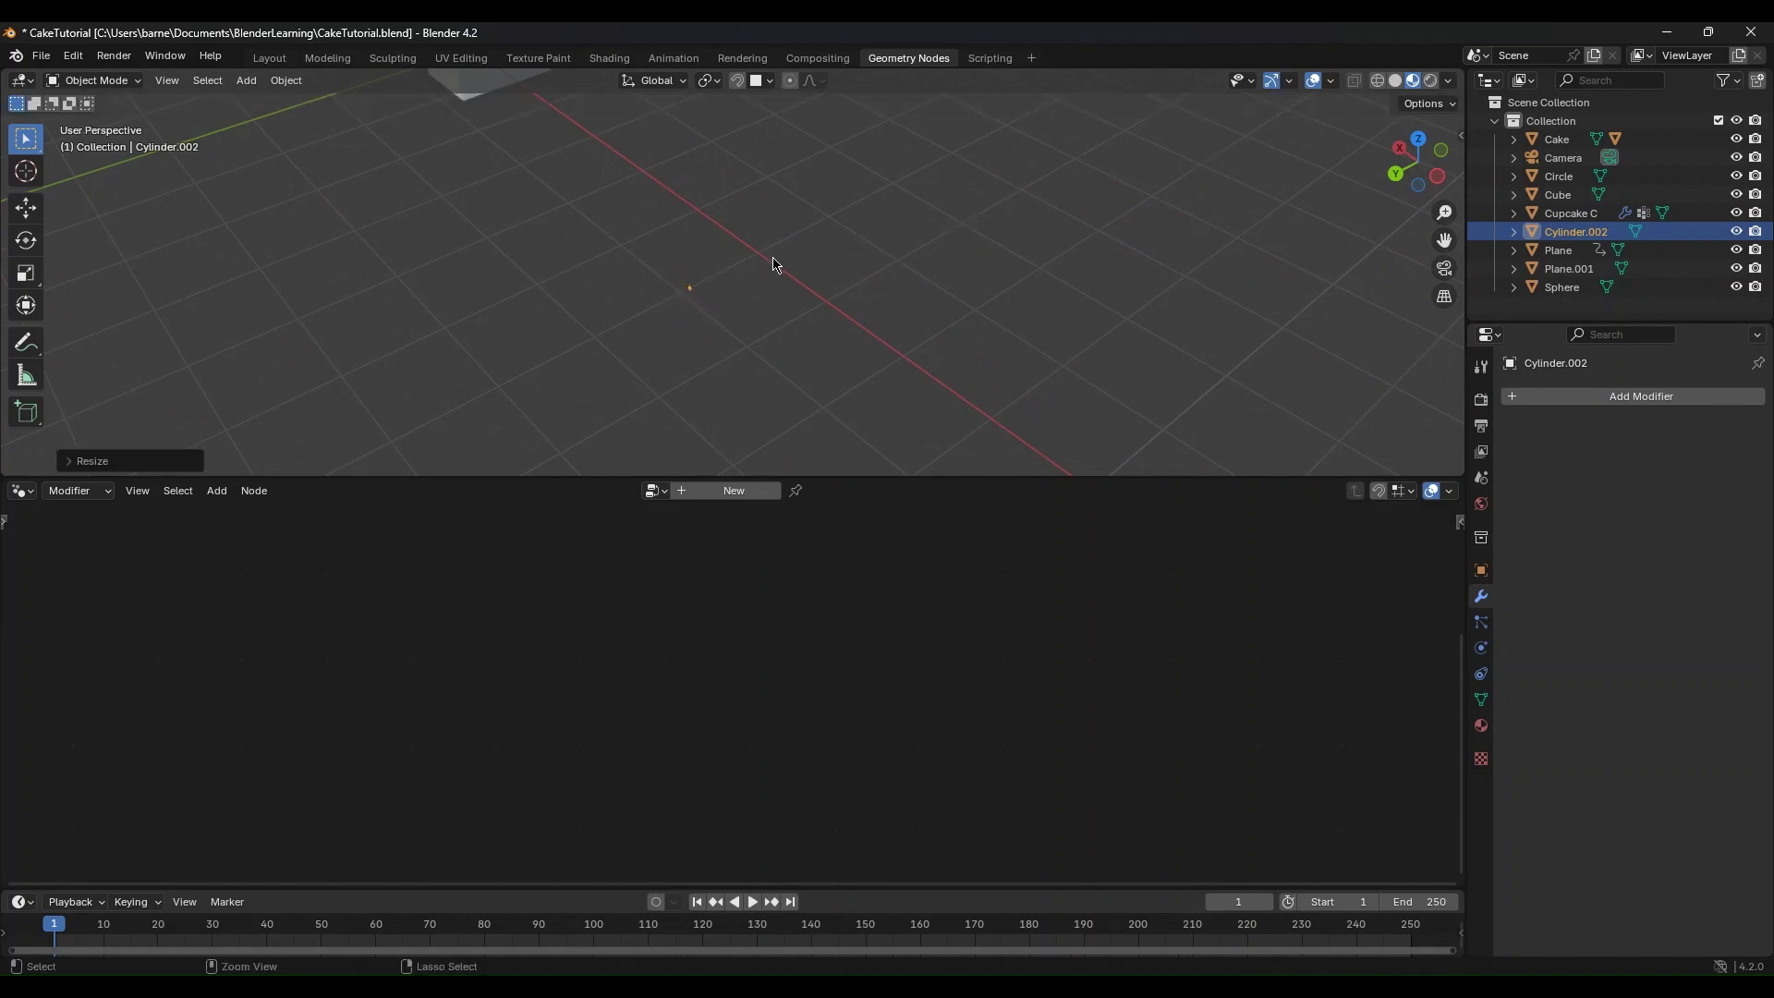
key("ctrl+a")
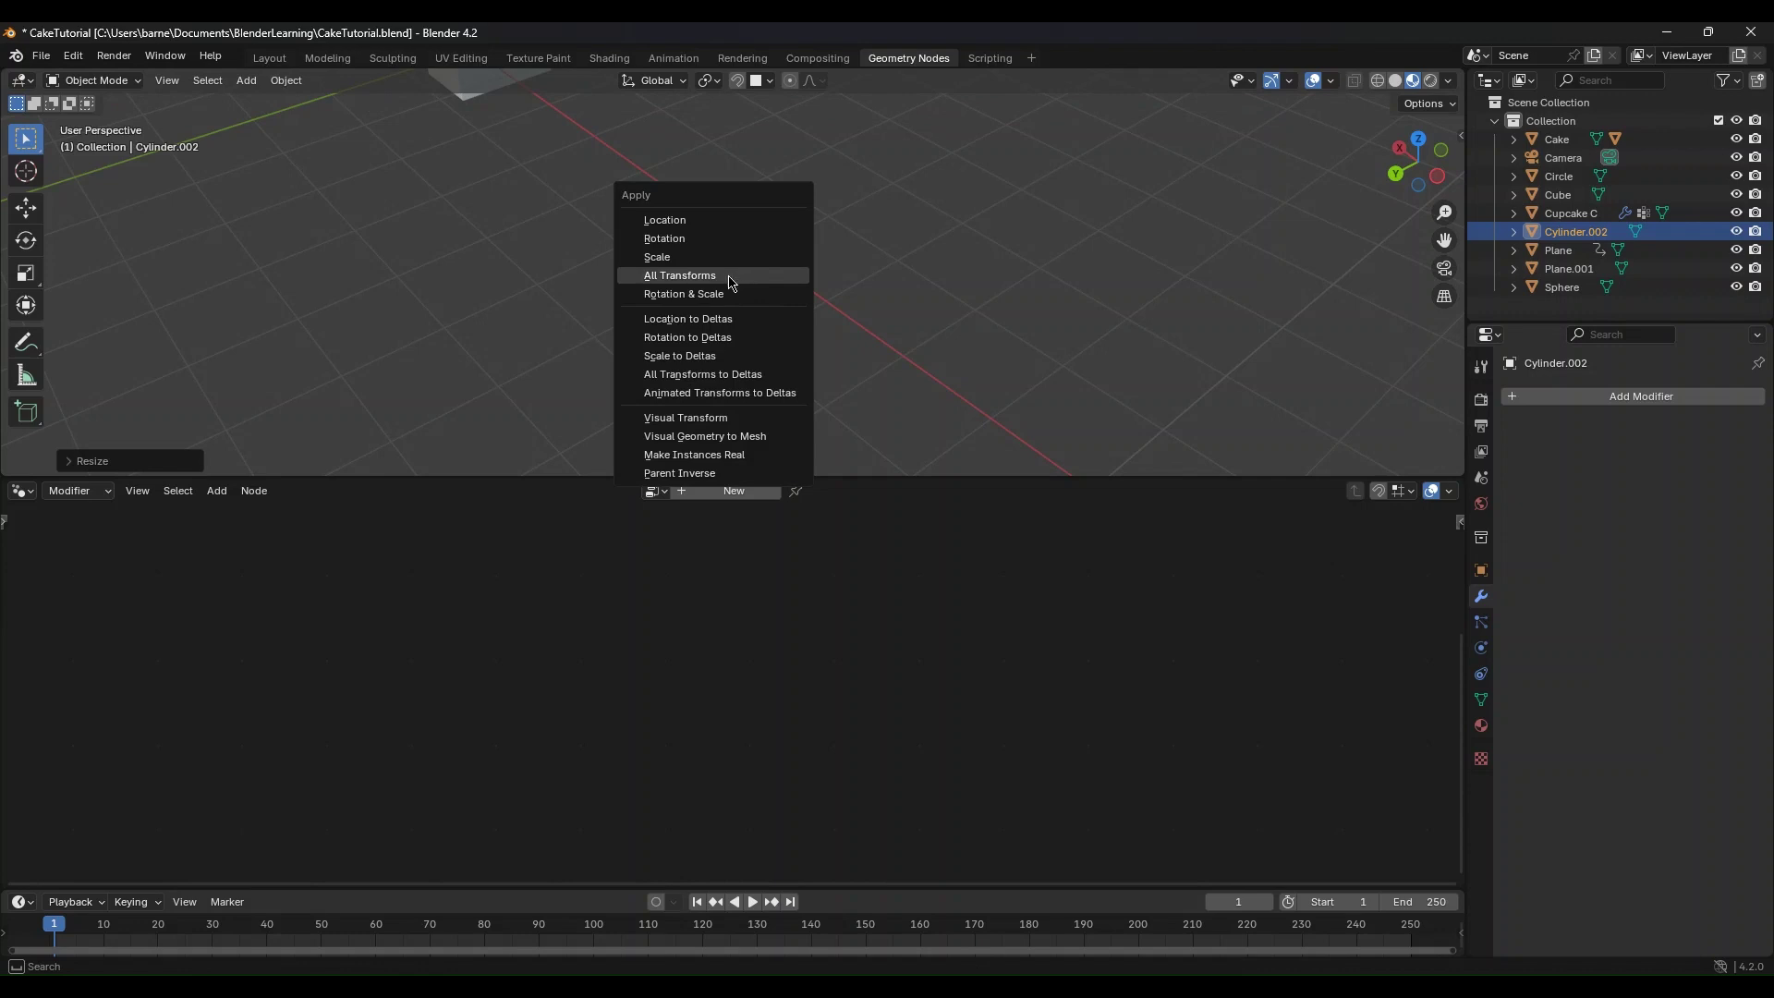
left_click(730, 257)
Step: Compare the shrunken cupcake's size with the cake enclosure, and check the camera view
middle_click_drag(734, 210, 610, 143)
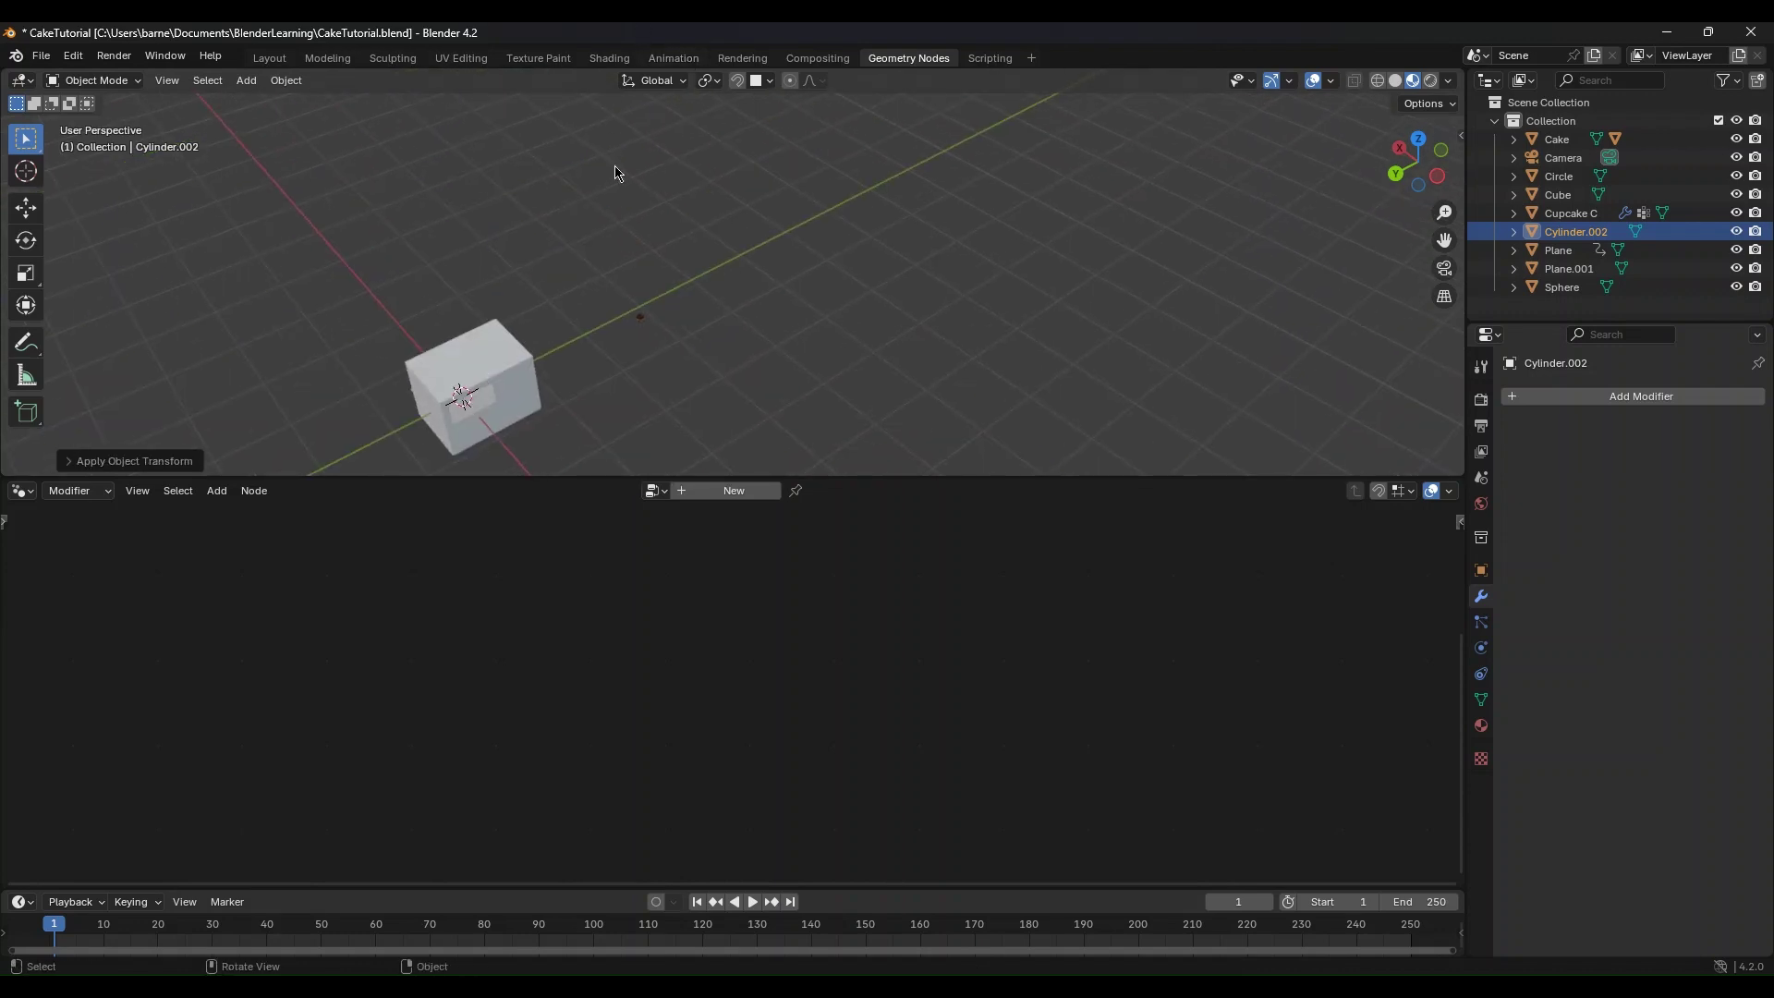
scroll(659, 347, "up", 9)
middle_click_drag(656, 285, 1179, 63, "shift")
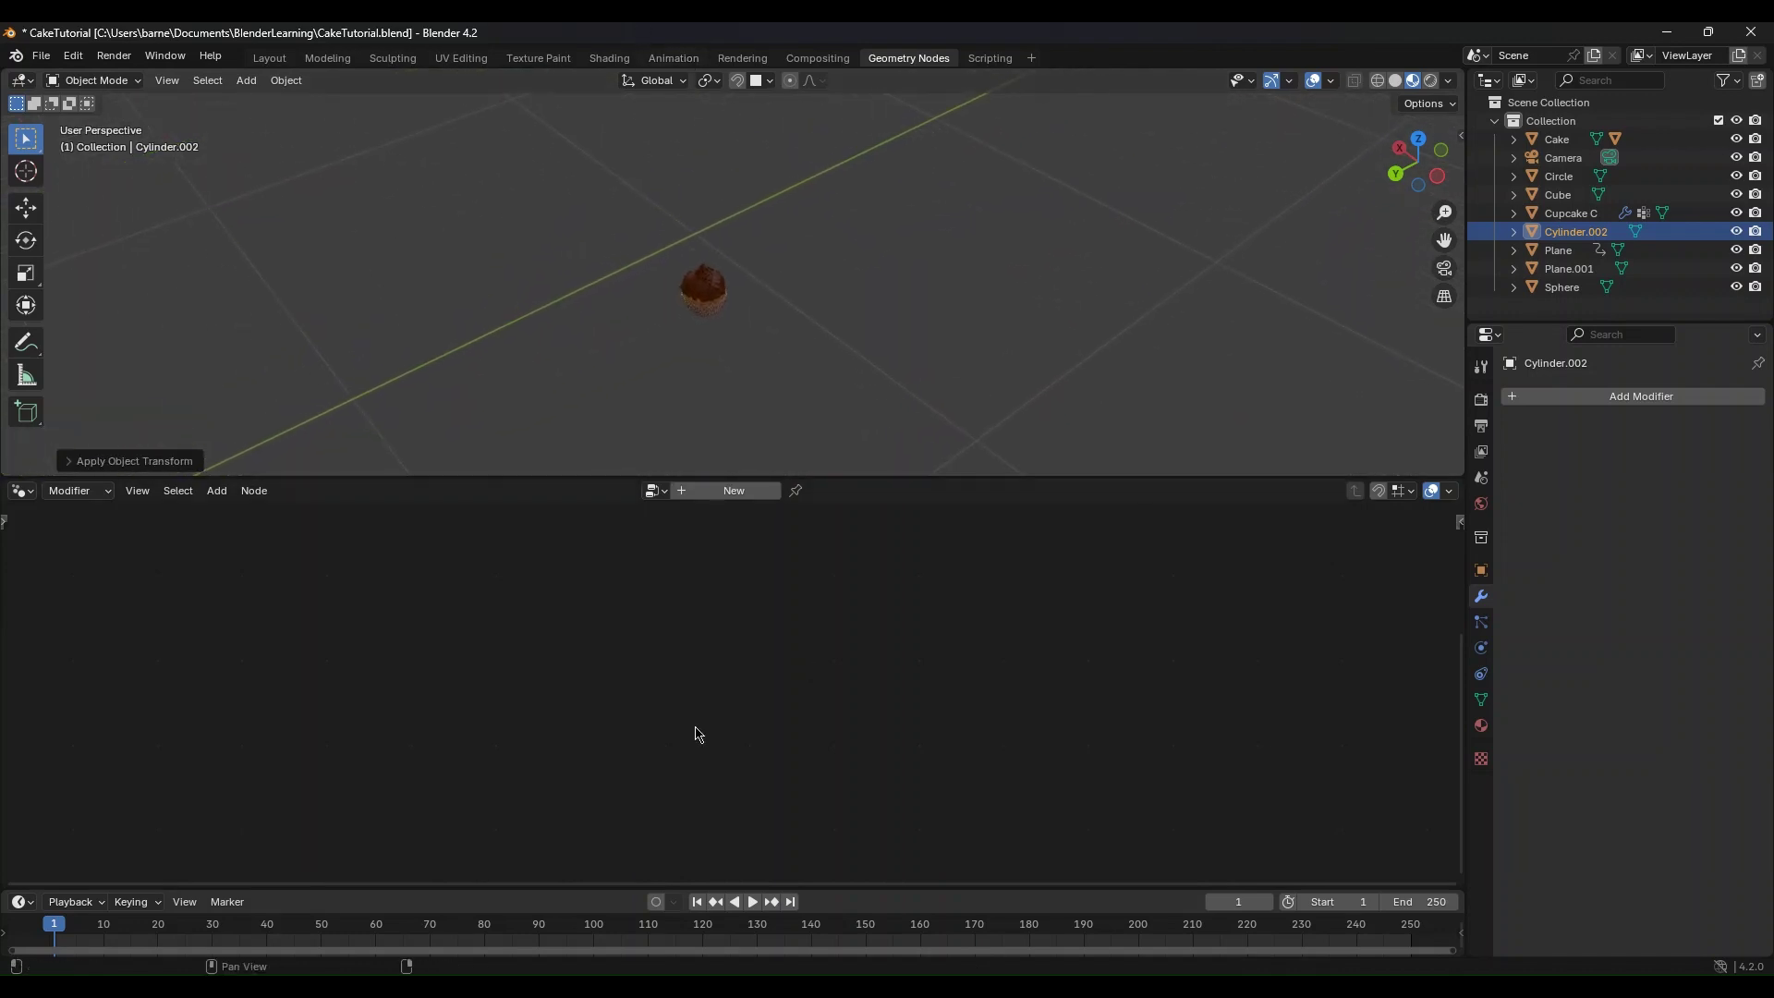
scroll(660, 333, "up", 5)
middle_click_drag(723, 323, 903, 161)
scroll(784, 206, "down", 4)
mouse_move(816, 222)
middle_mouse_down()
mouse_move(823, 167)
mouse_move(828, 219)
middle_mouse_up()
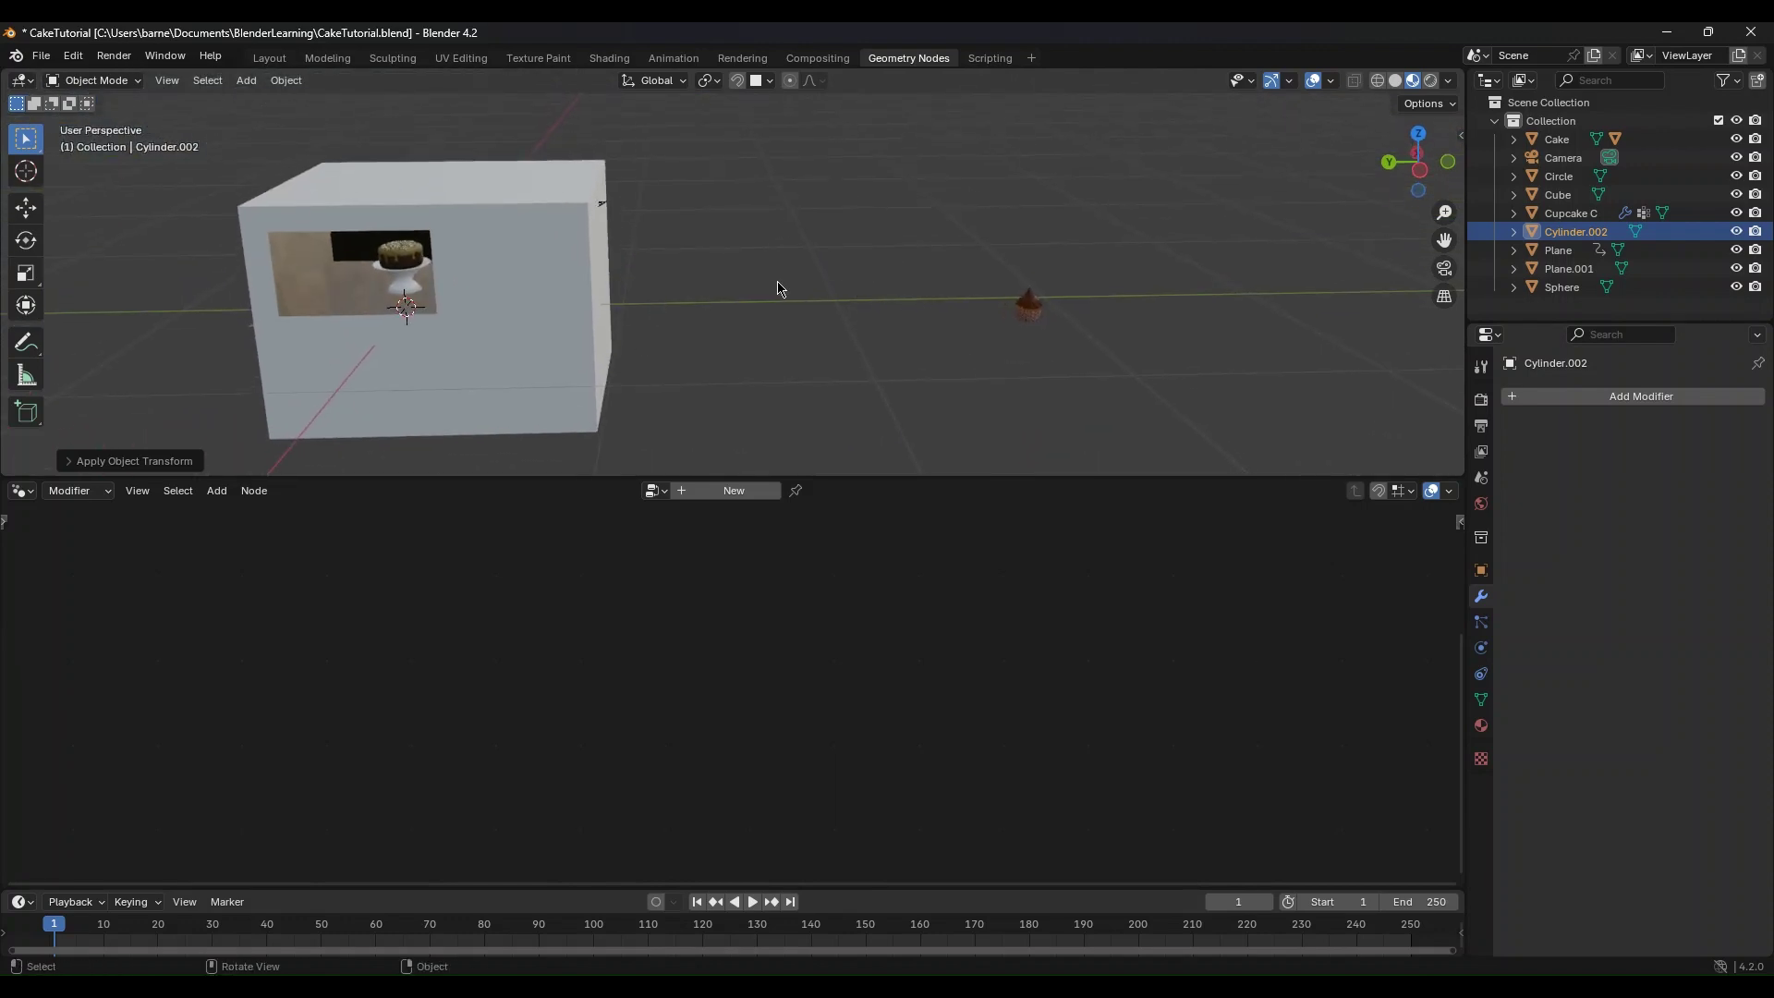
key("KP_0")
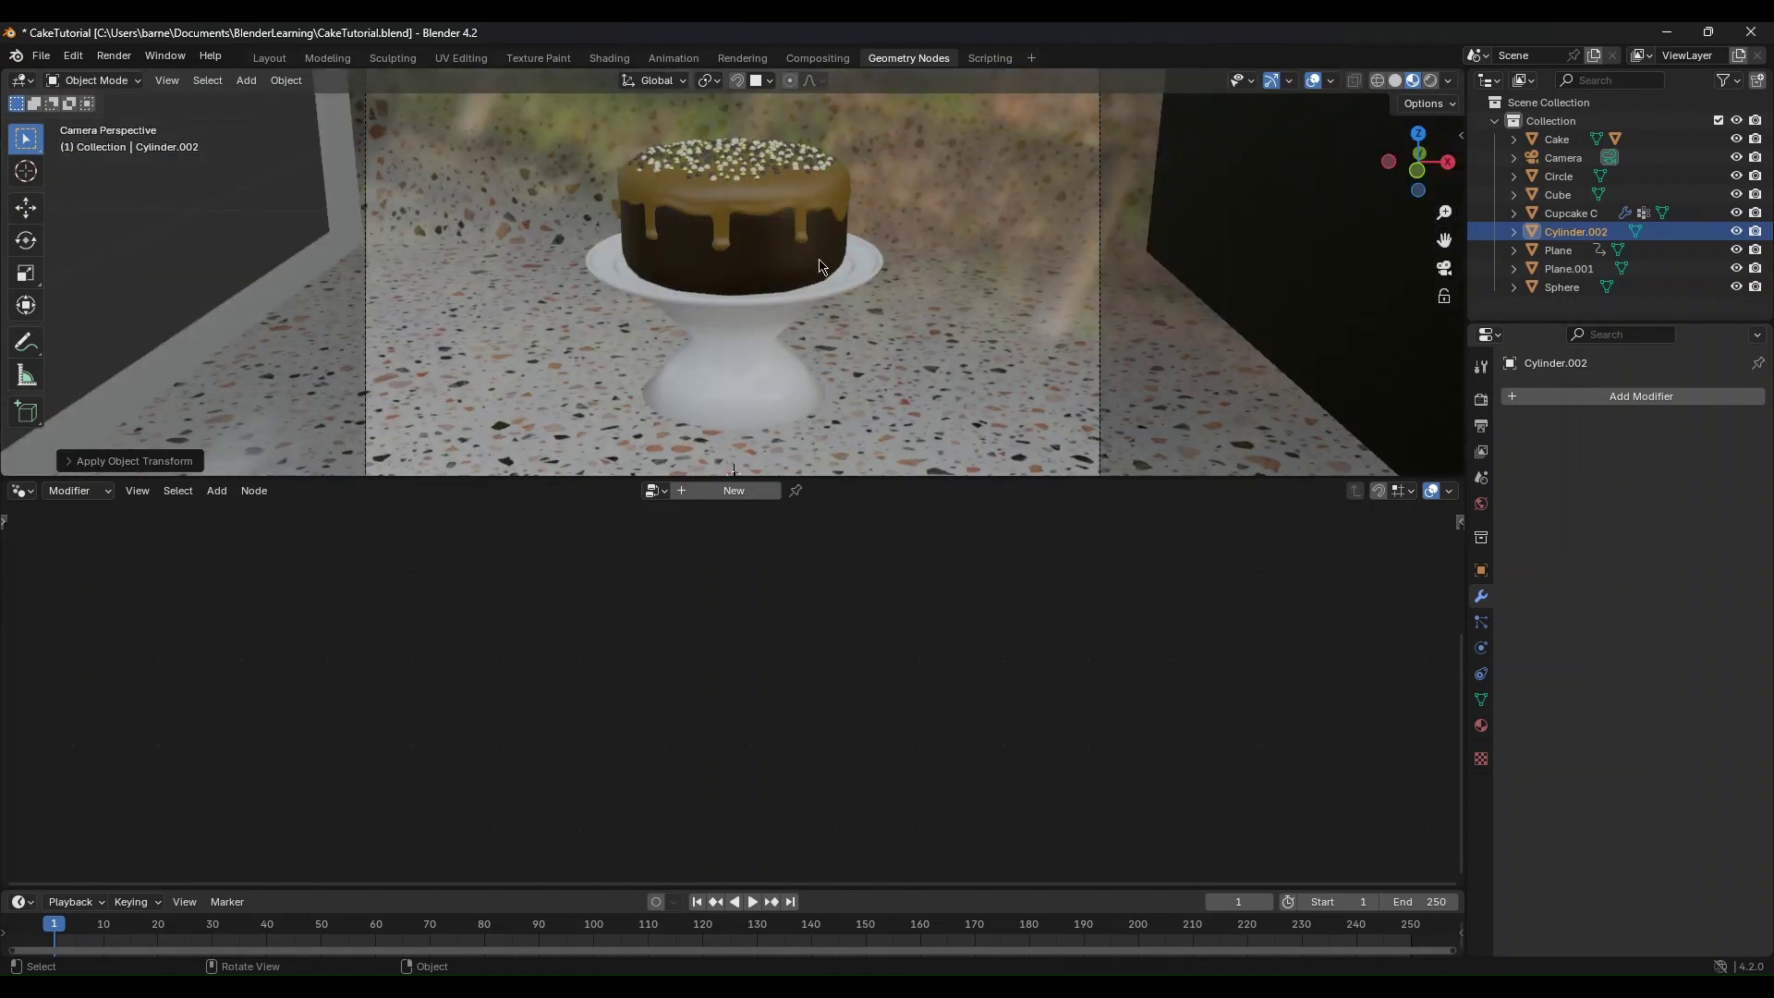
Step: Return to the Layout workspace and look over the cake and countertop from the camera and from the open side
left_click(269, 58)
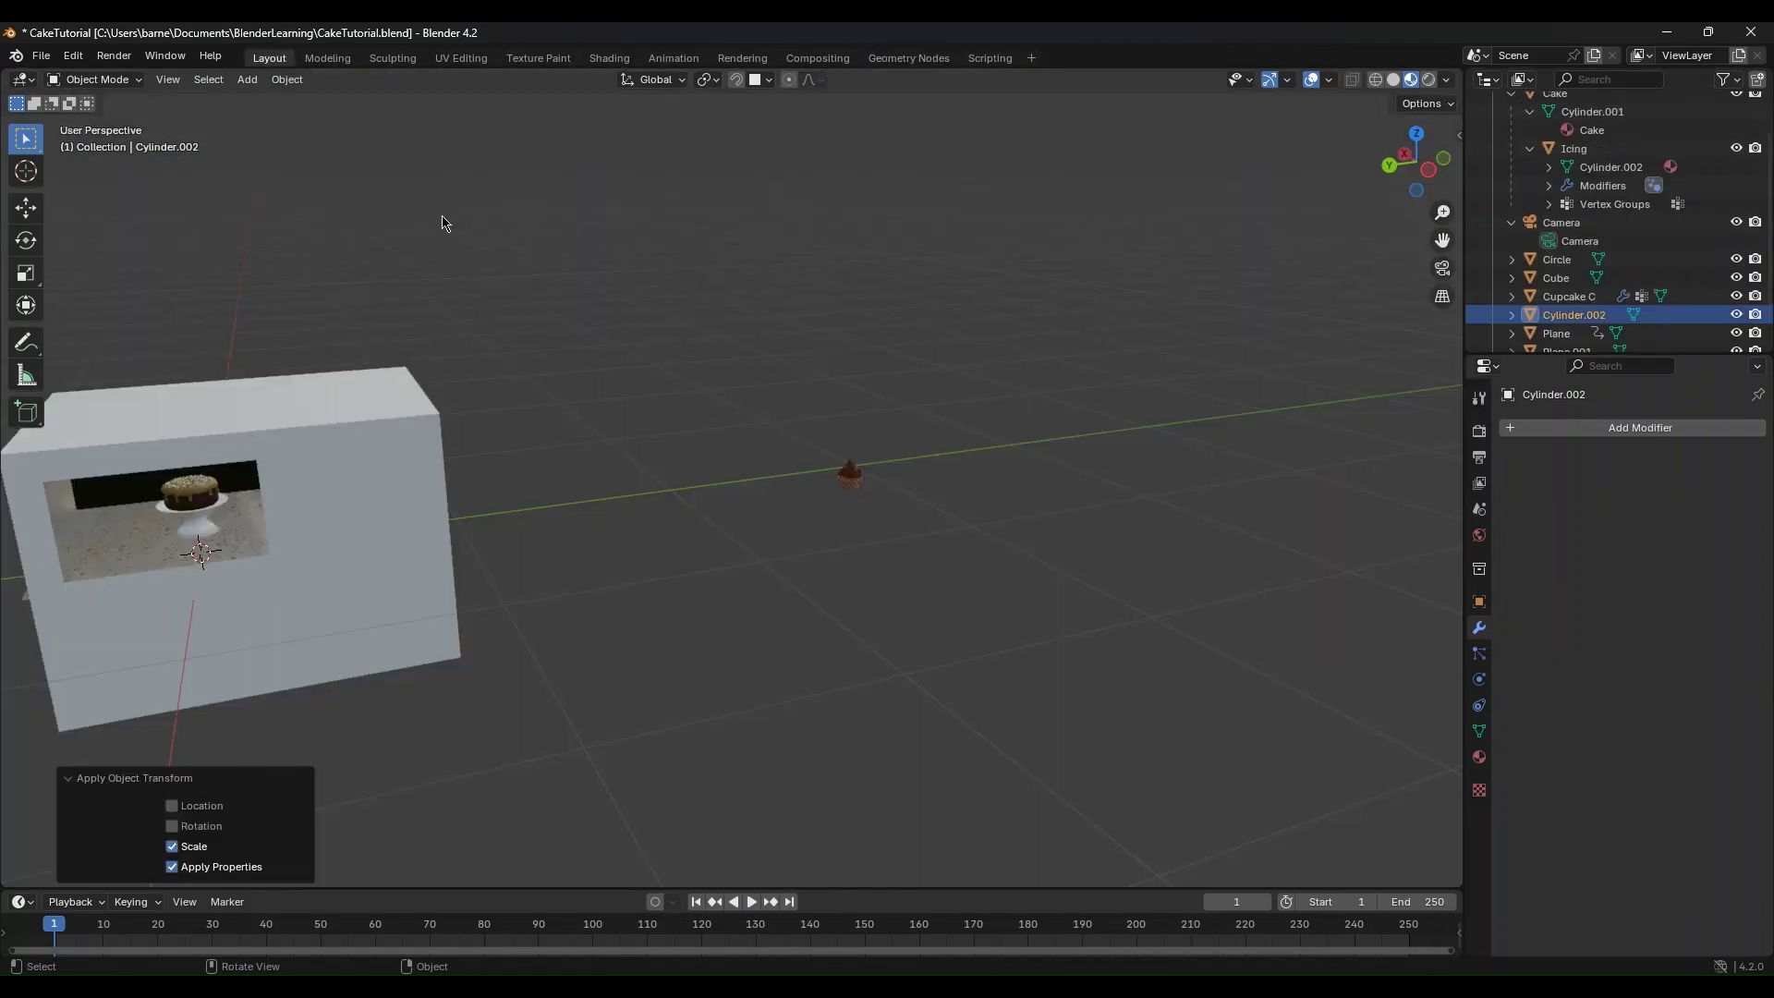
key("KP_0")
key("KP_0")
key("KP_0")
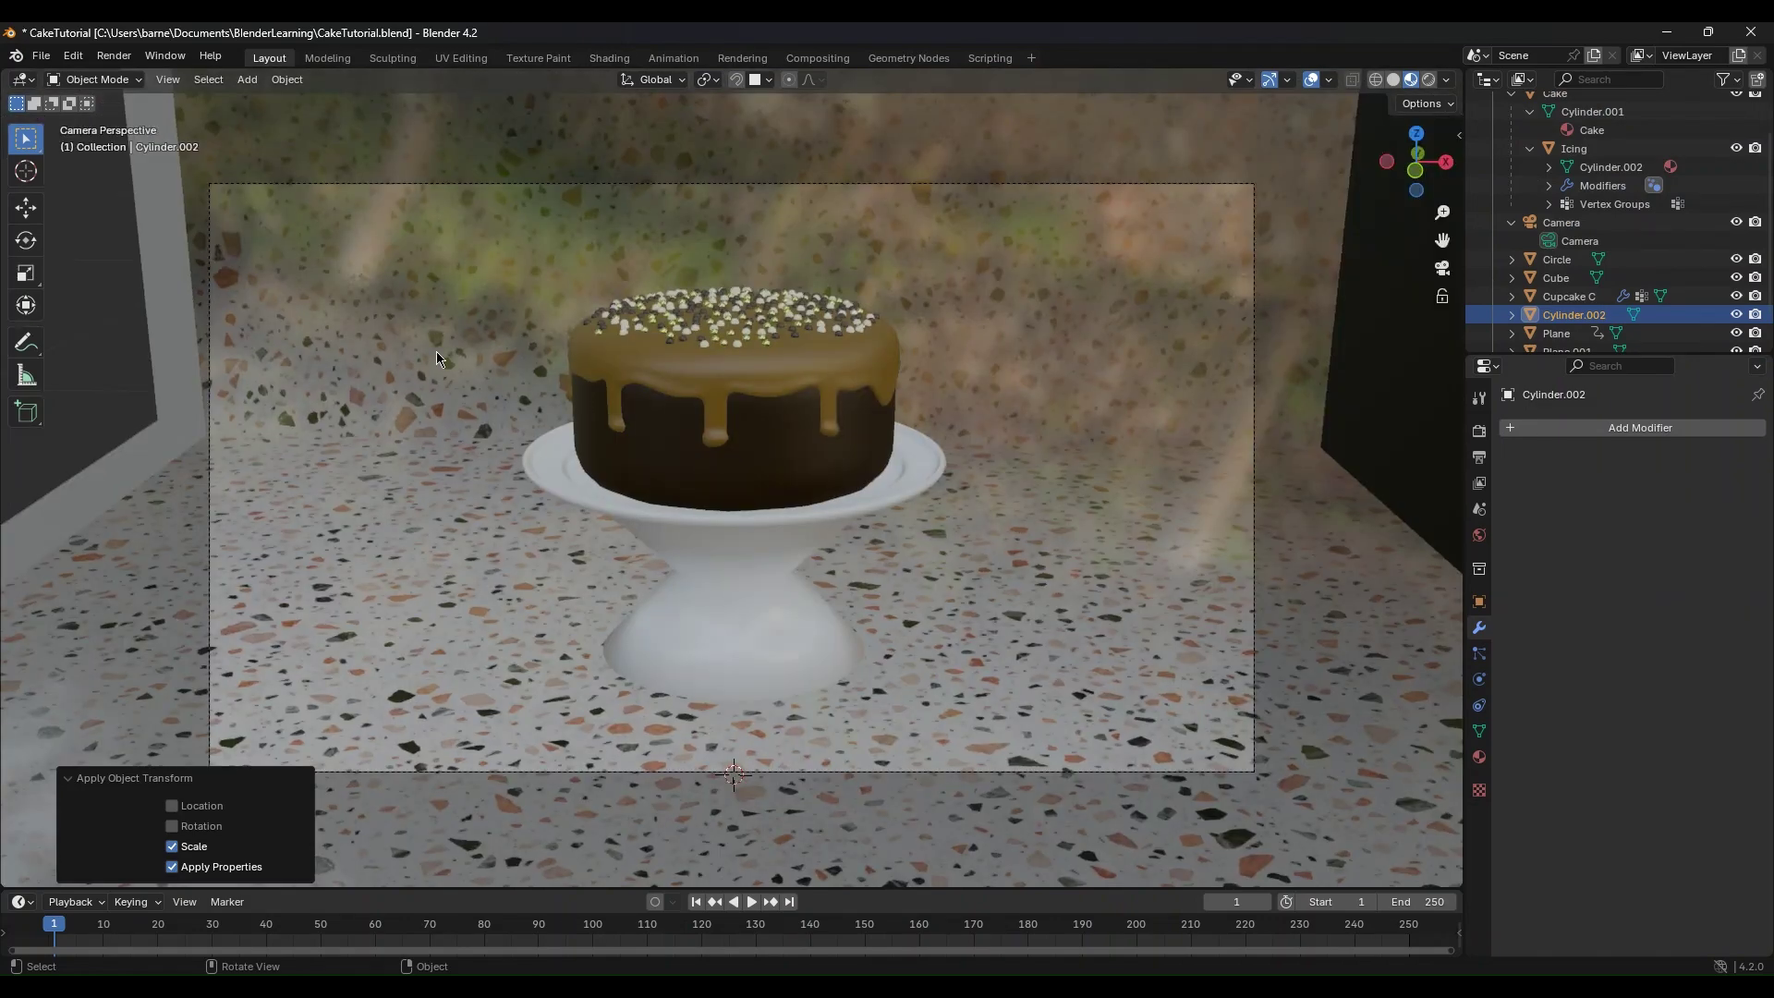
middle_click_drag(436, 351, 800, 636)
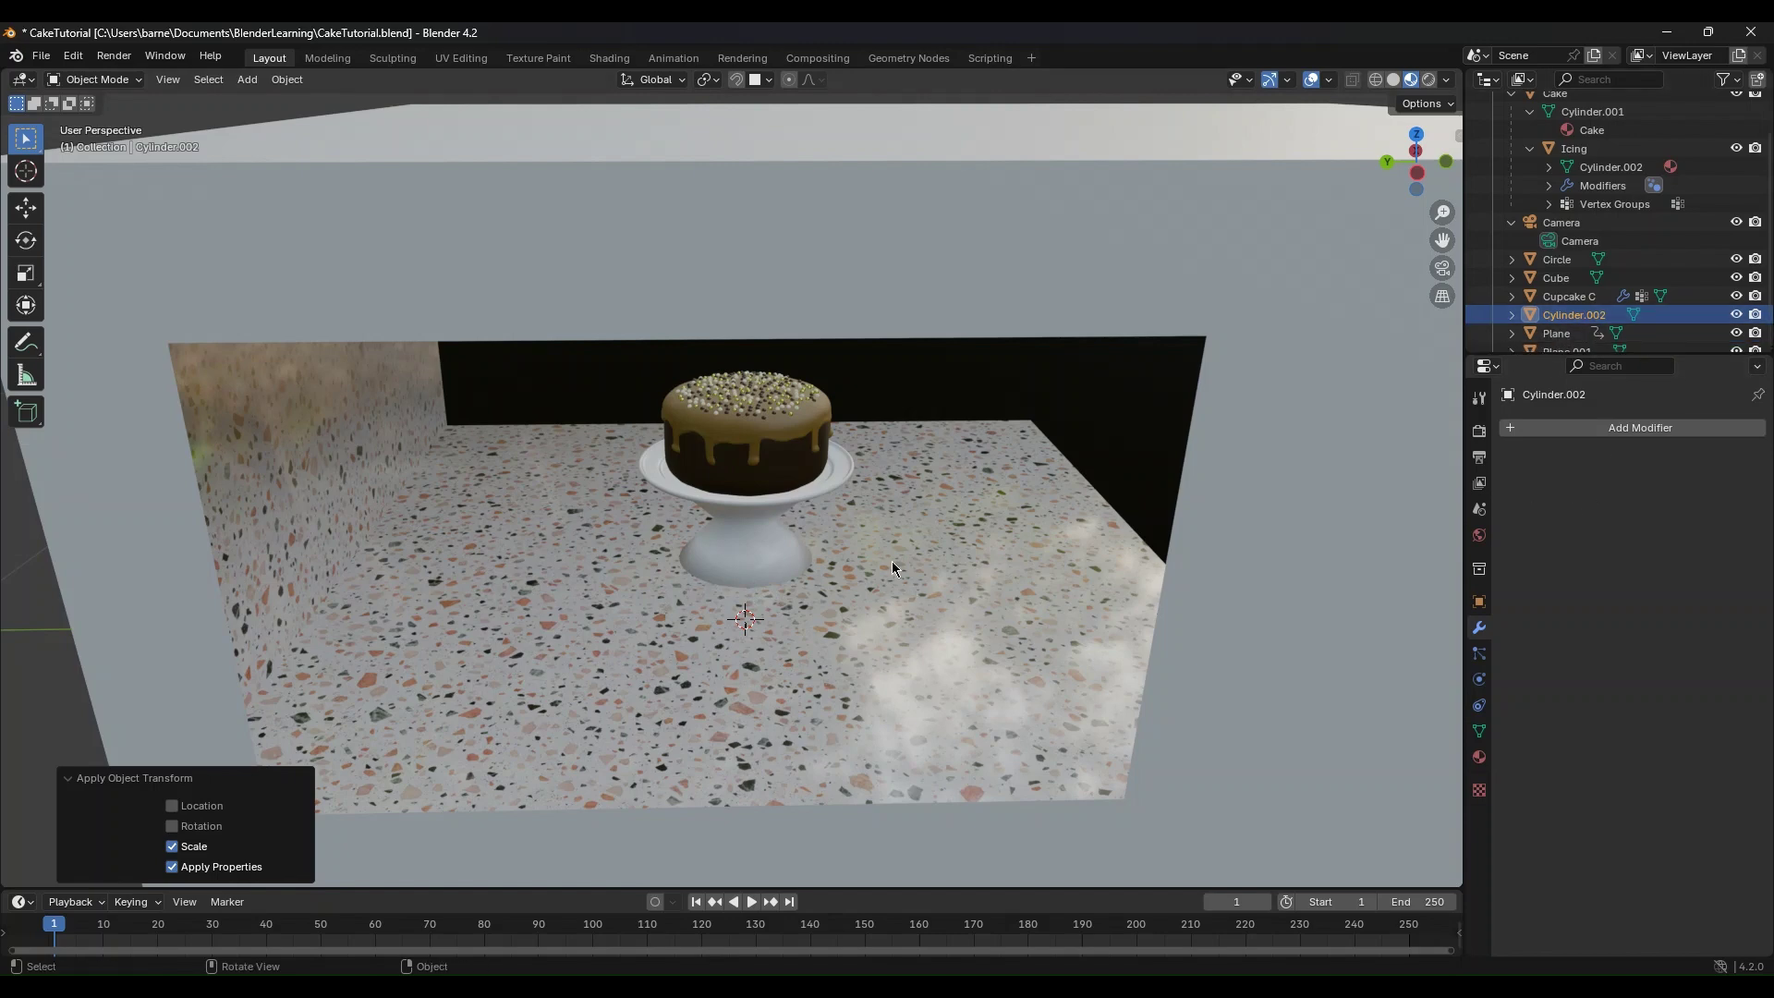
middle_click_drag(906, 562, 1074, 535, "shift")
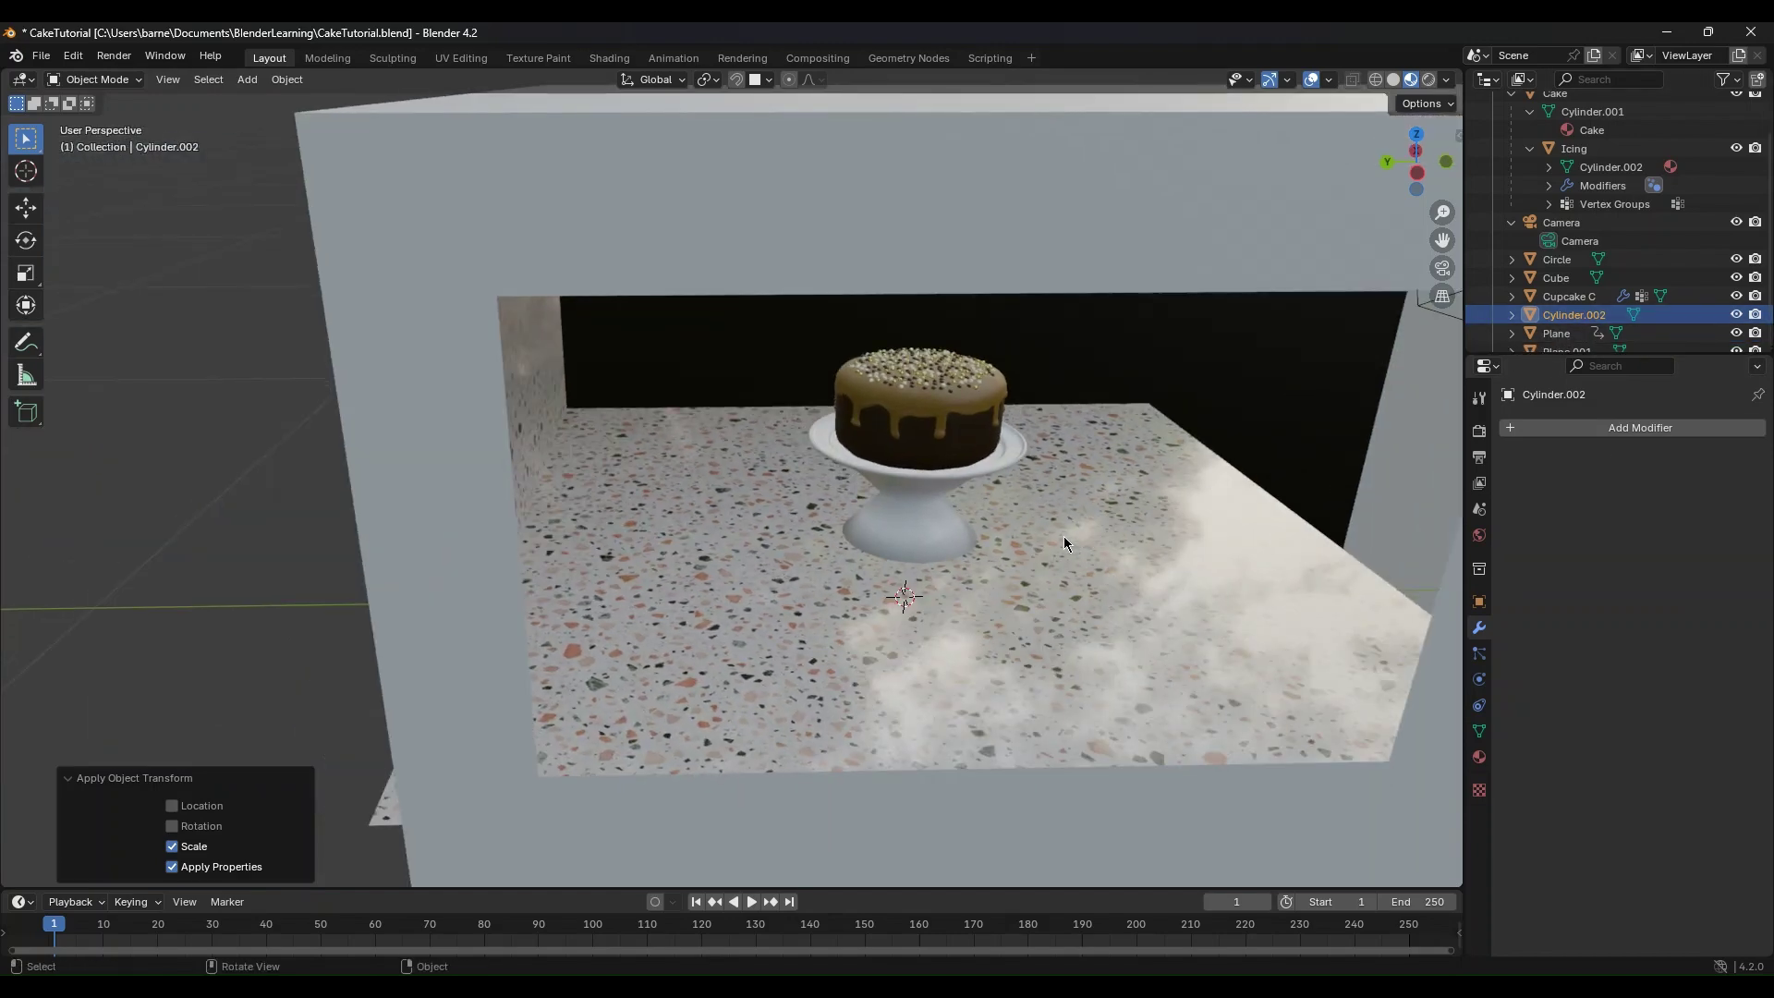
Step: Switch the viewport to solid shading and isolate the countertop plane under the cake stand in local view
left_click(1394, 80)
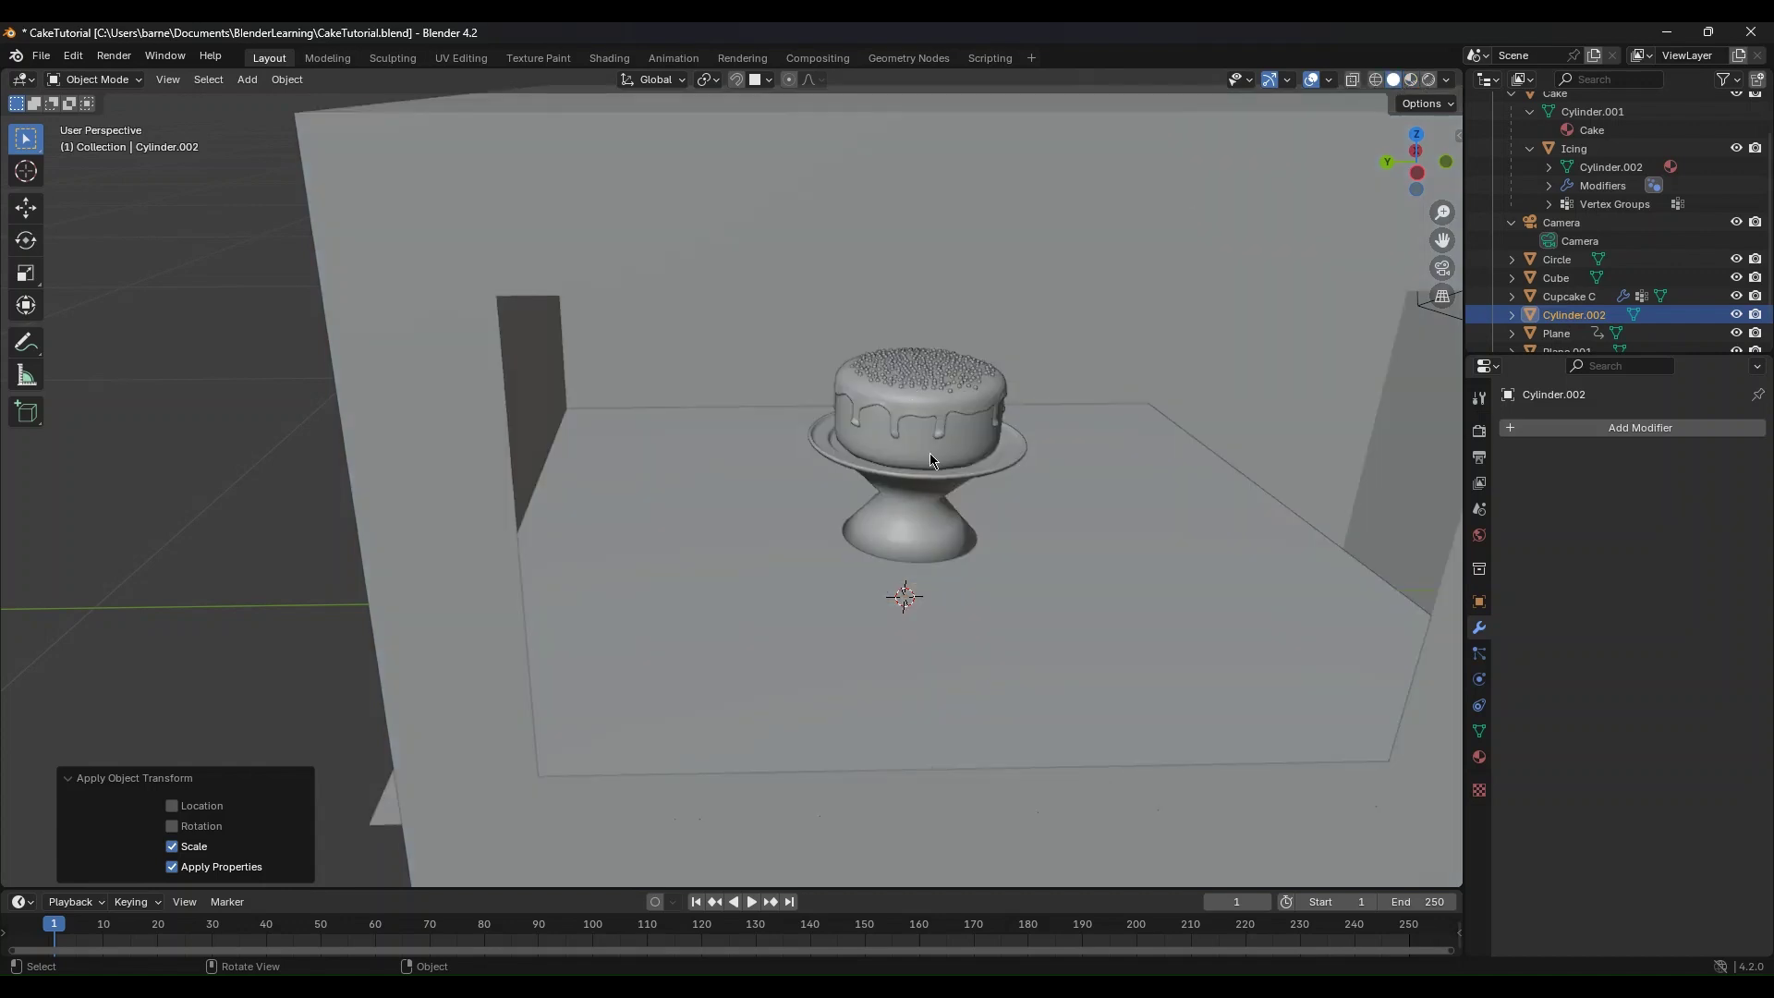
middle_click_drag(927, 431, 753, 495)
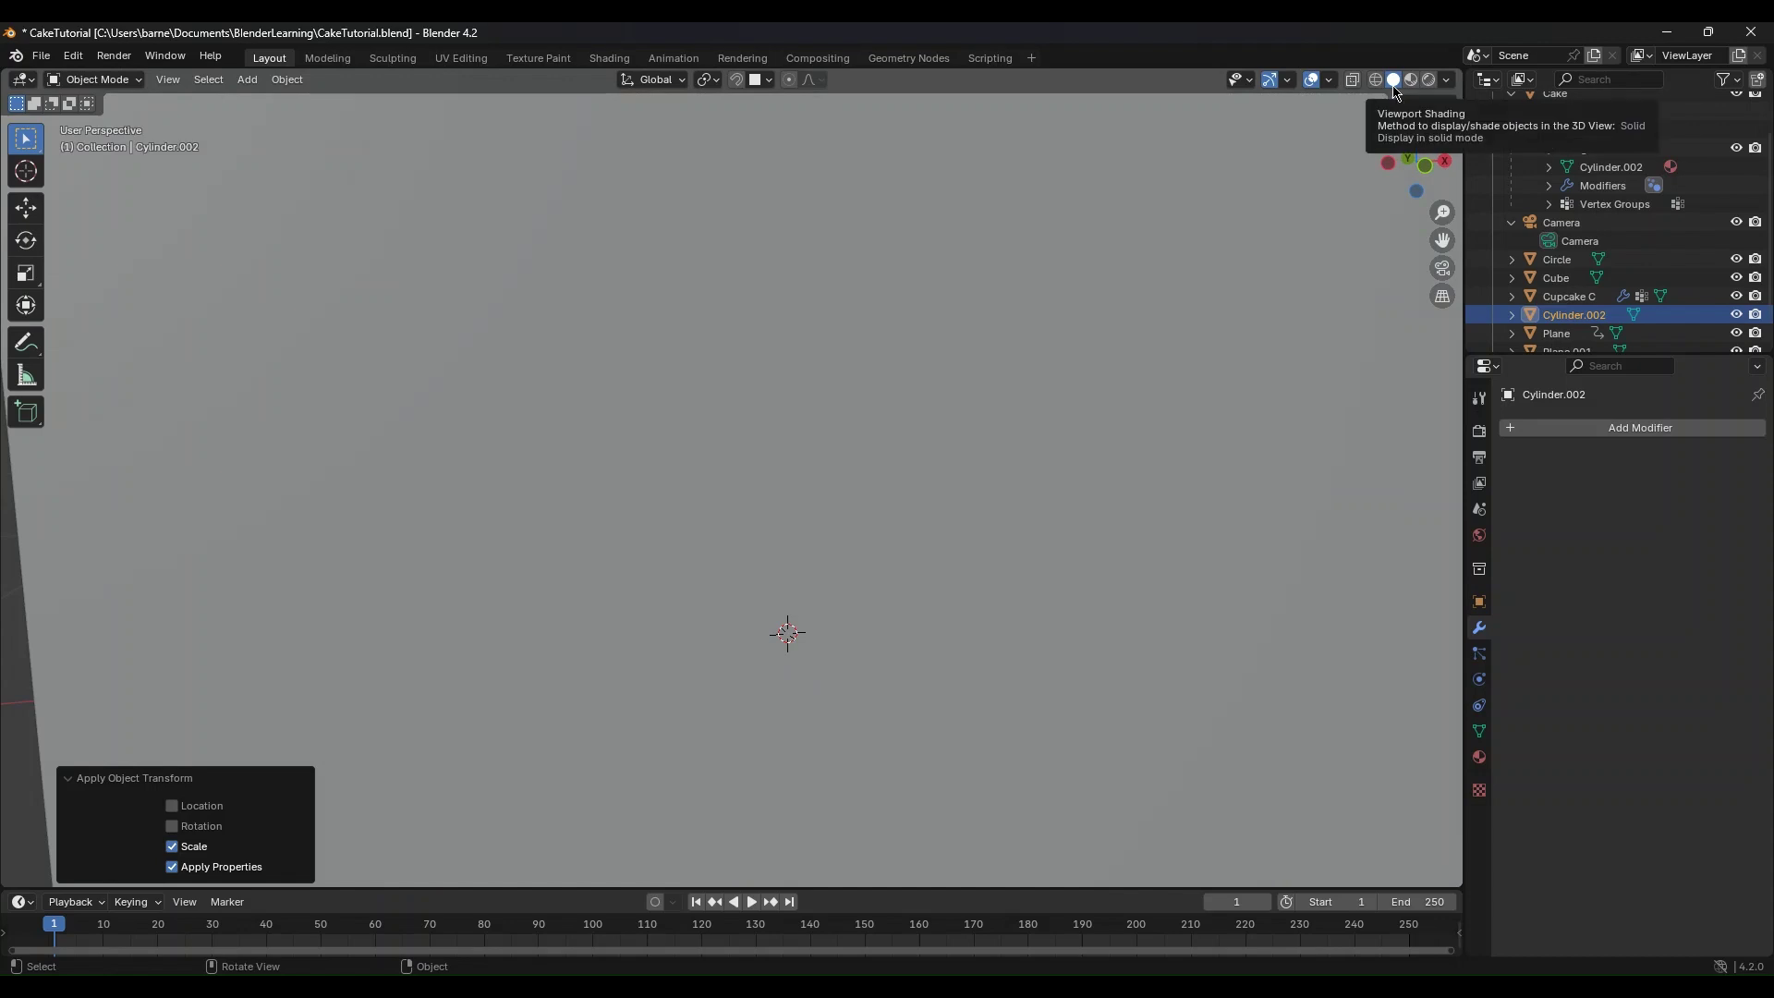
middle_click_drag(1277, 235, 1145, 329)
scroll(1108, 335, "down", 5)
scroll(918, 401, "down", 4)
middle_click_drag(917, 401, 968, 231)
left_click(974, 490)
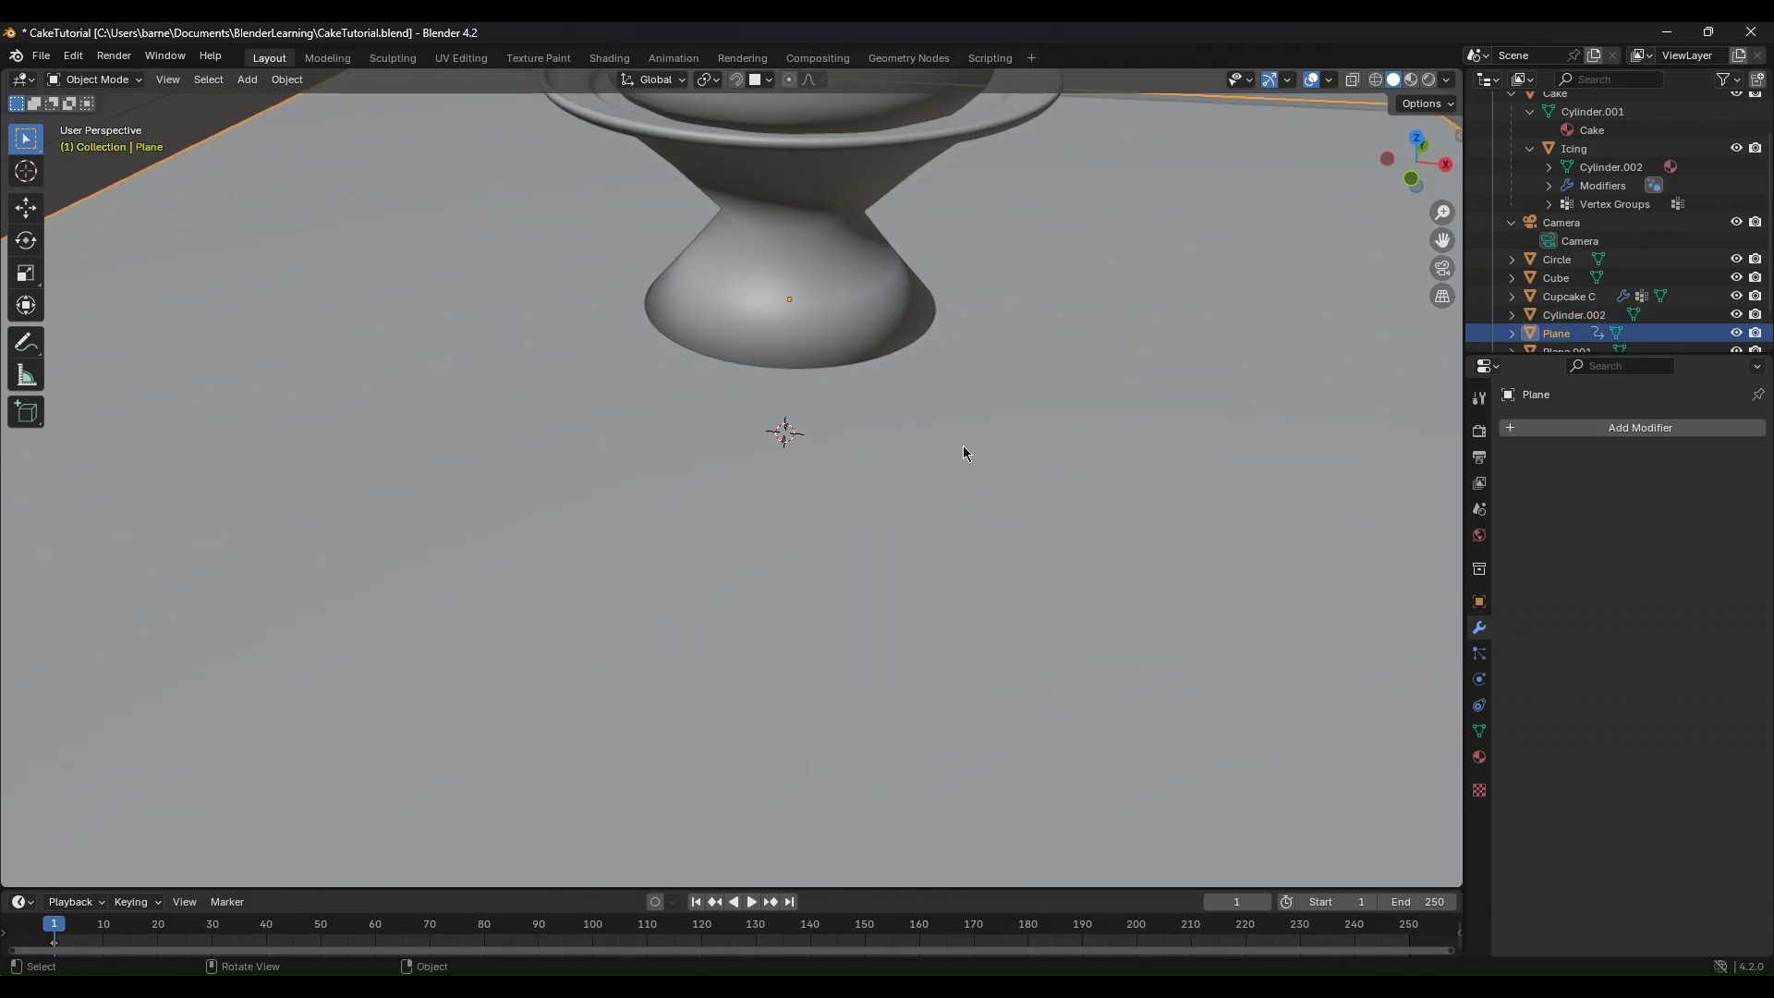
key("KP_Divide")
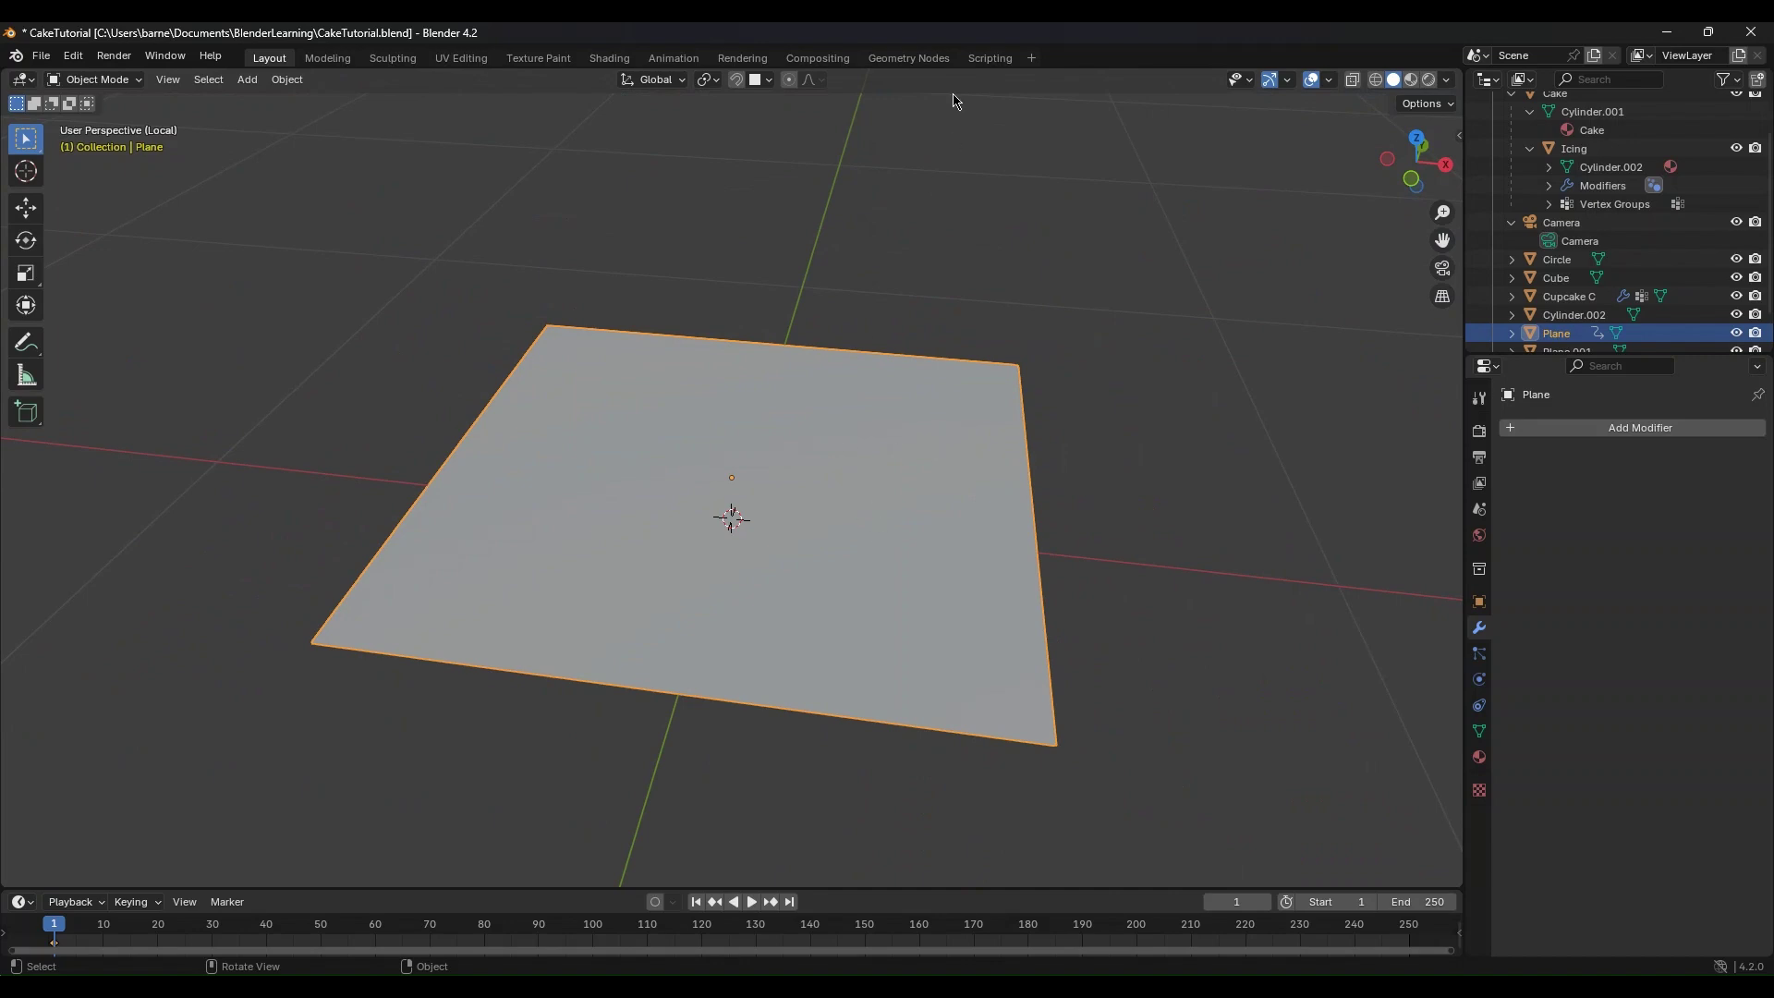
Step: In the Geometry Nodes workspace, create a new node tree for the Plane and move Group Input farther from Group Output
left_click(924, 57)
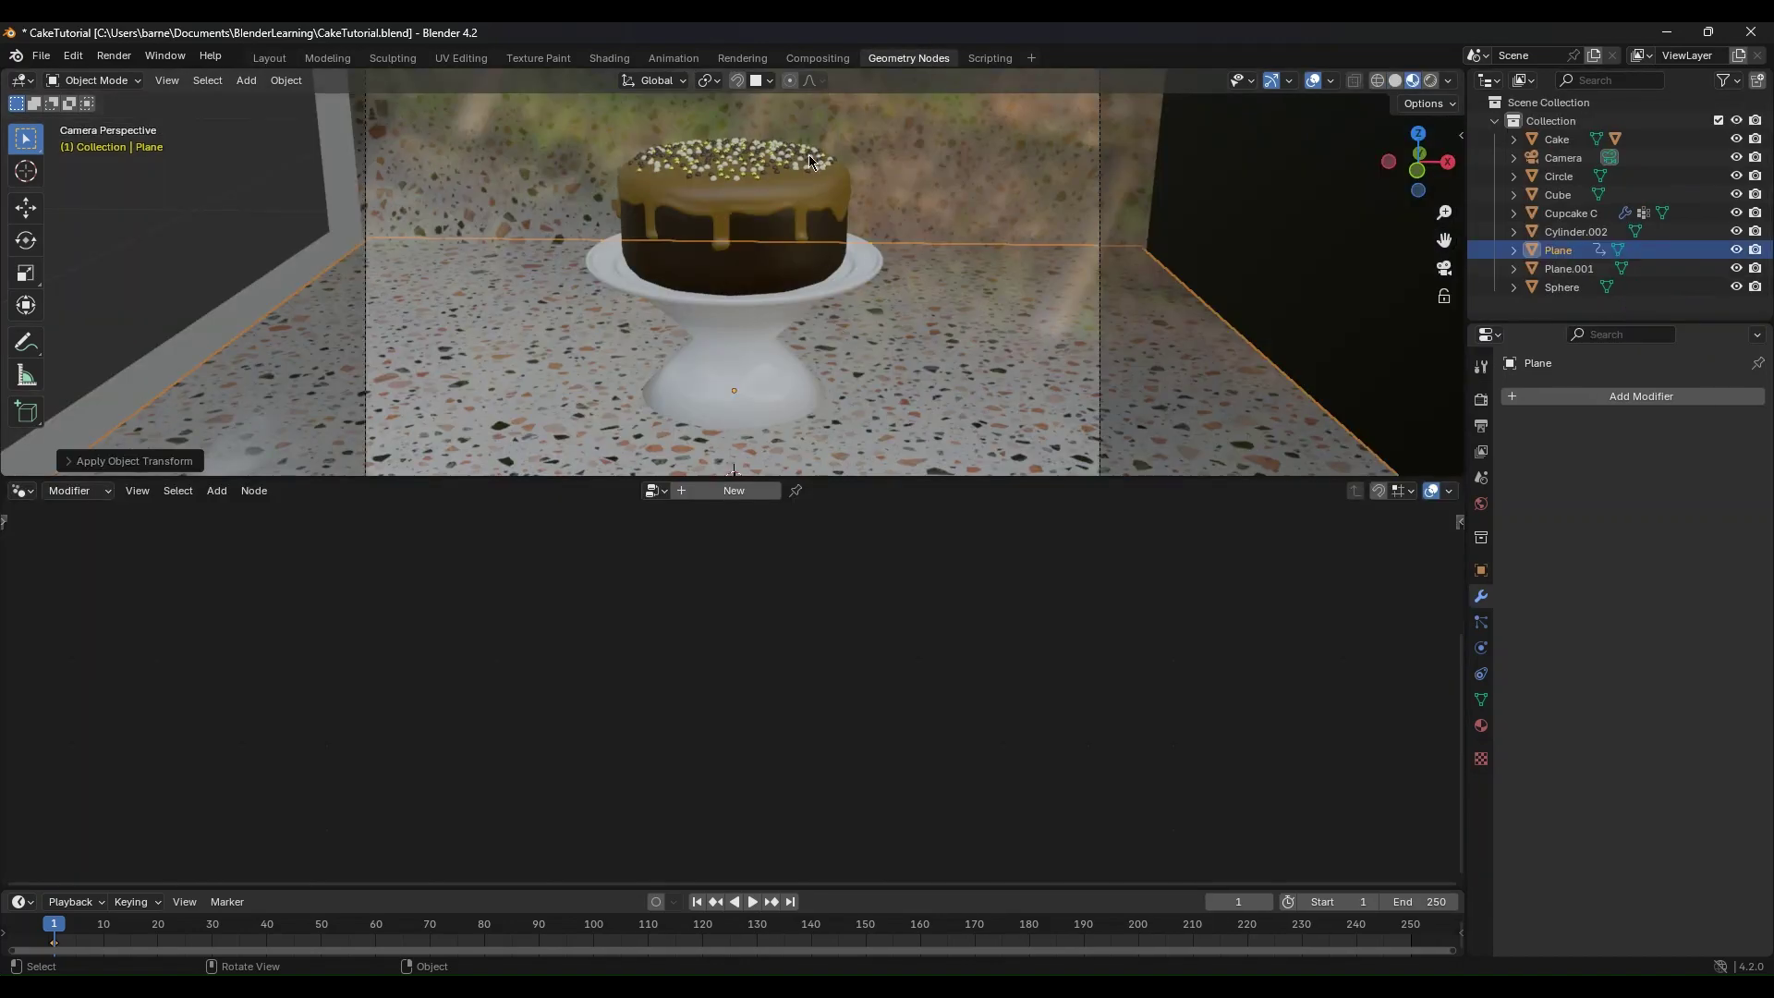
left_click(748, 491)
middle_click_drag(807, 525, 739, 697)
scroll(688, 695, "up", 1)
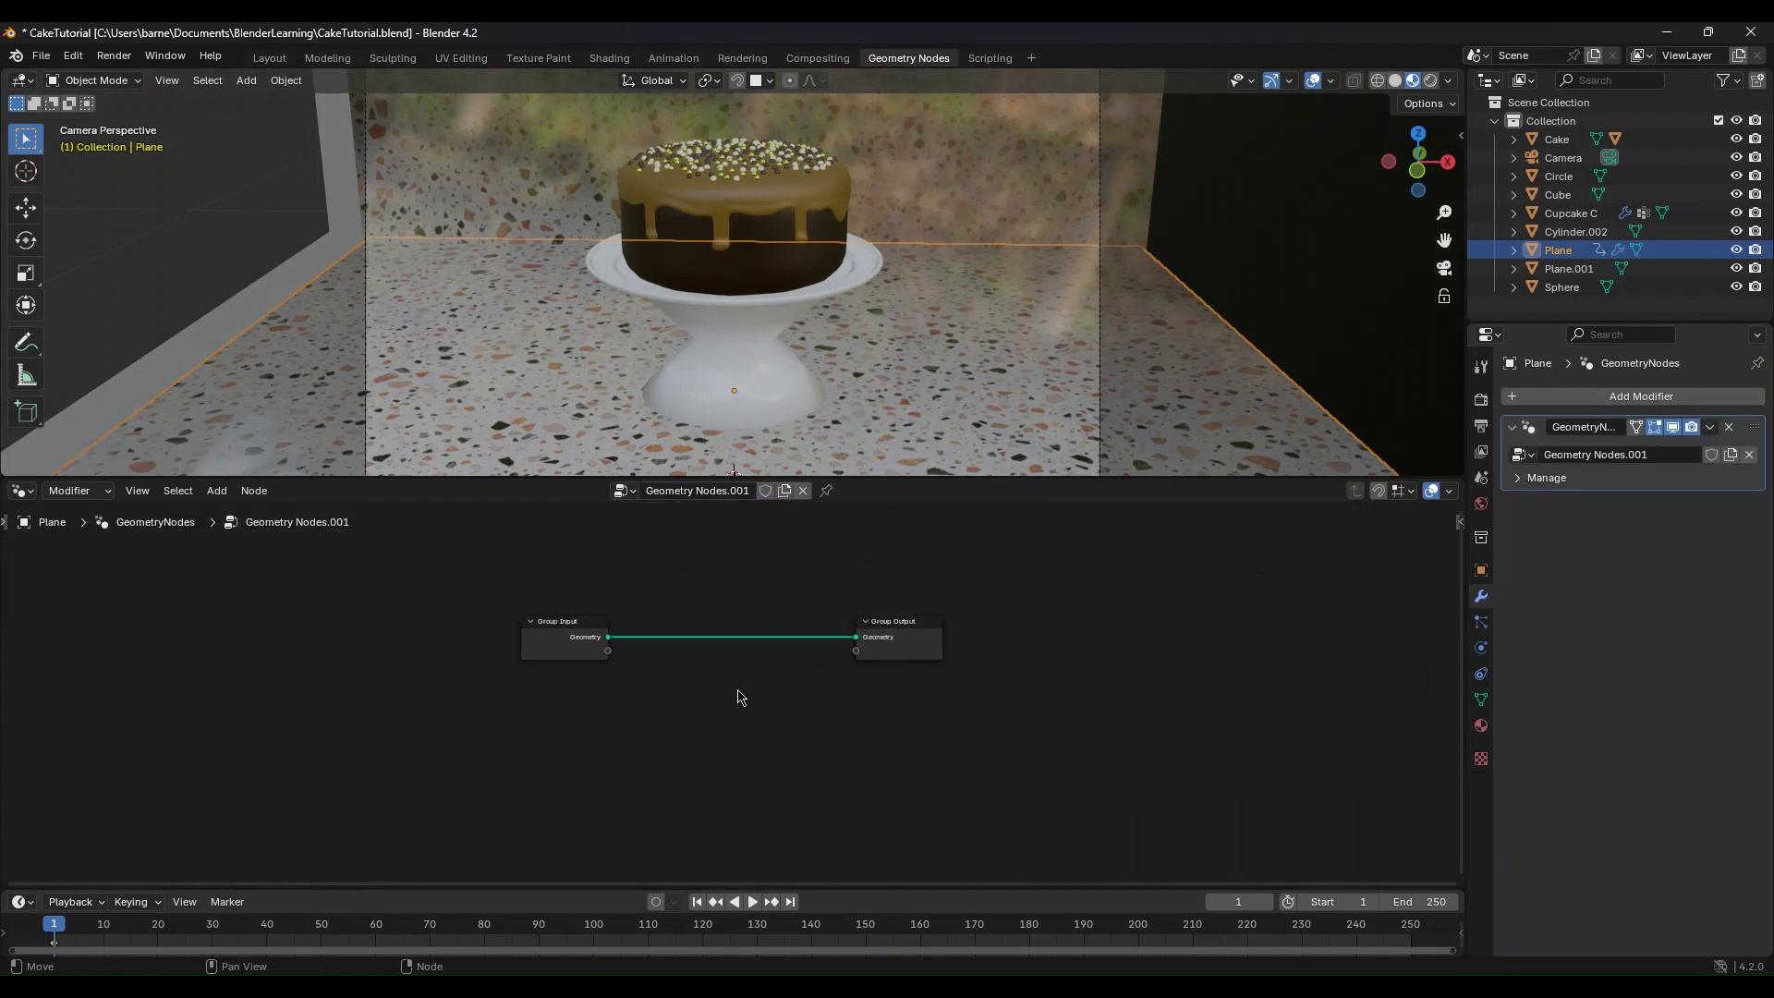
left_click_drag(543, 628, 328, 632)
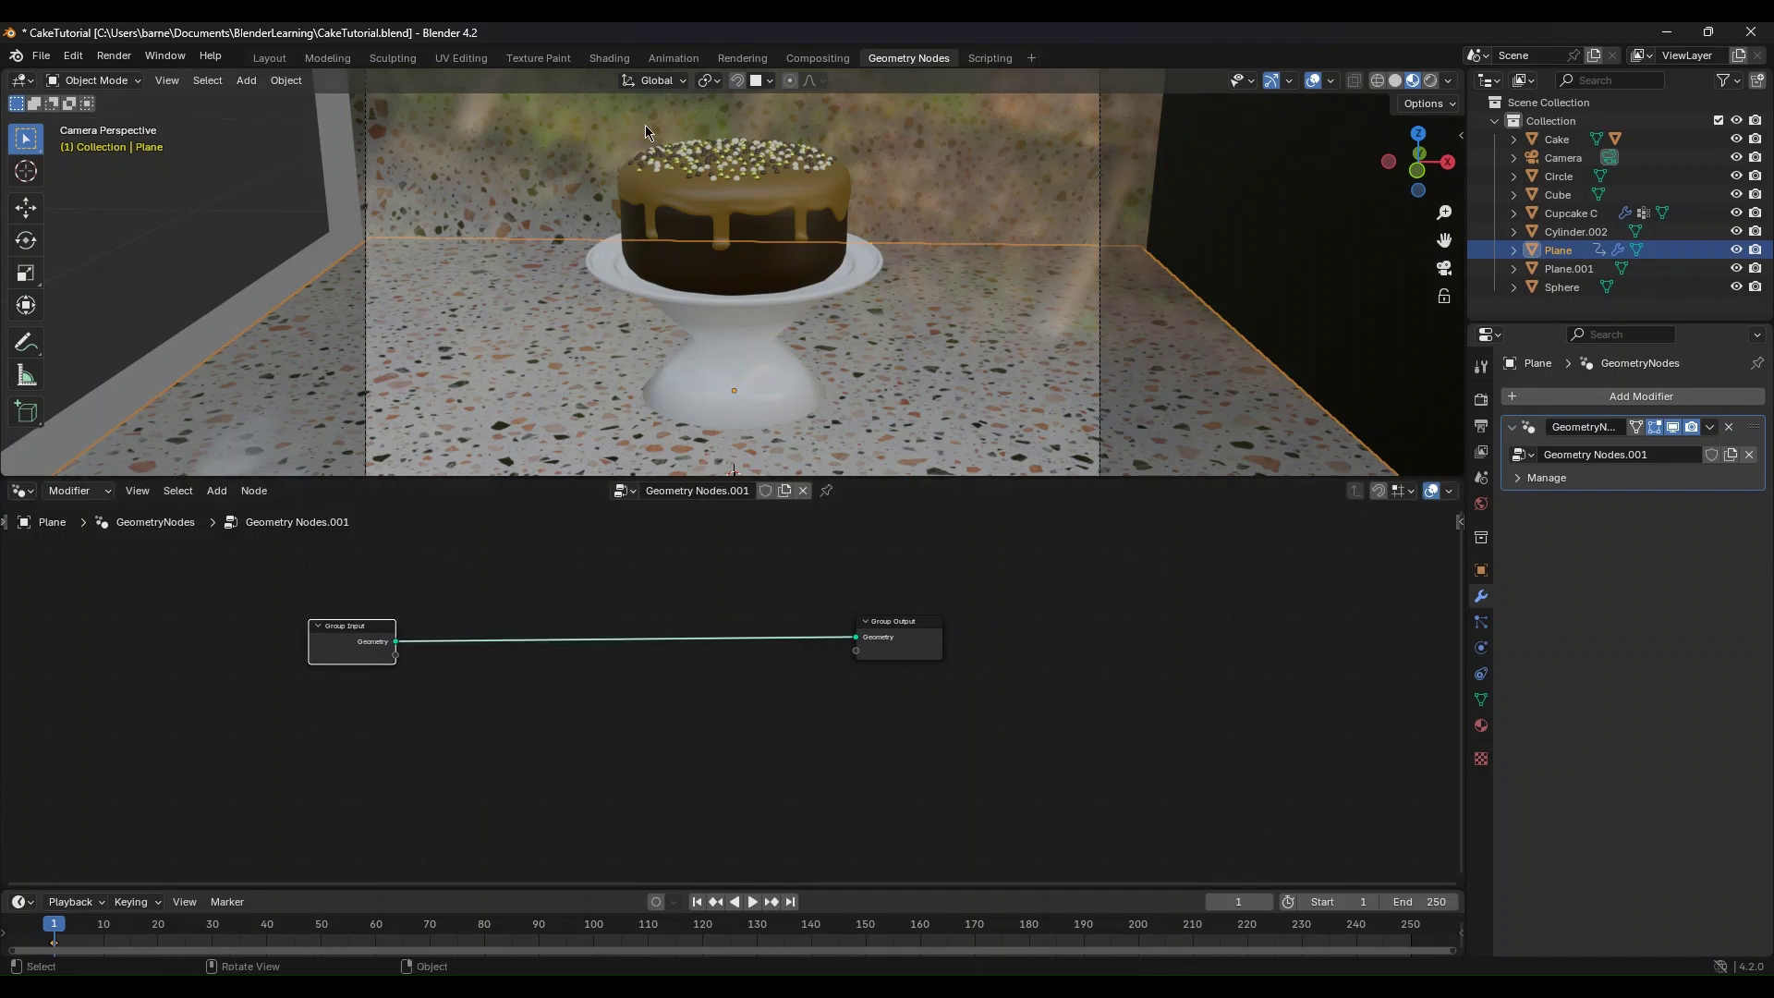
Step: Copy the Icing's Distribute Points on Faces, Object Info and Instance on Points nodes into the Plane's tree, with Join Geometry before Group Output
left_click(719, 210)
scroll(499, 810, "down", 2, "shift")
left_click_drag(537, 848, 970, 499)
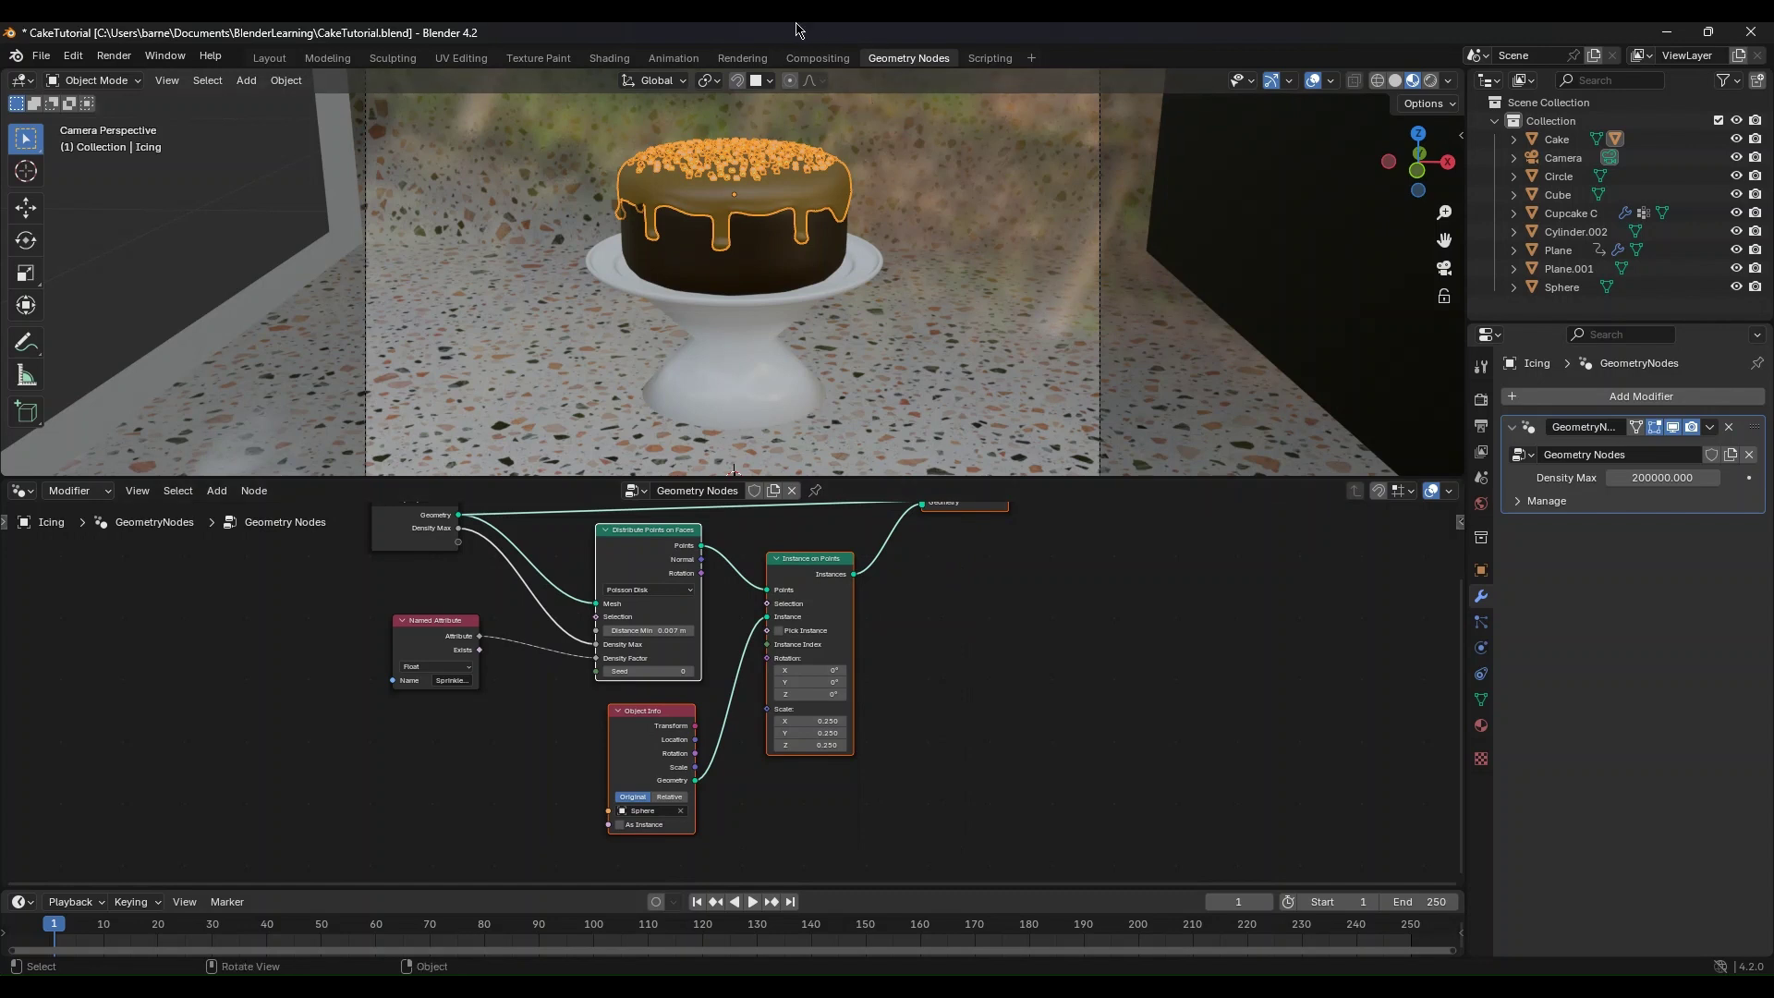
left_click(923, 397)
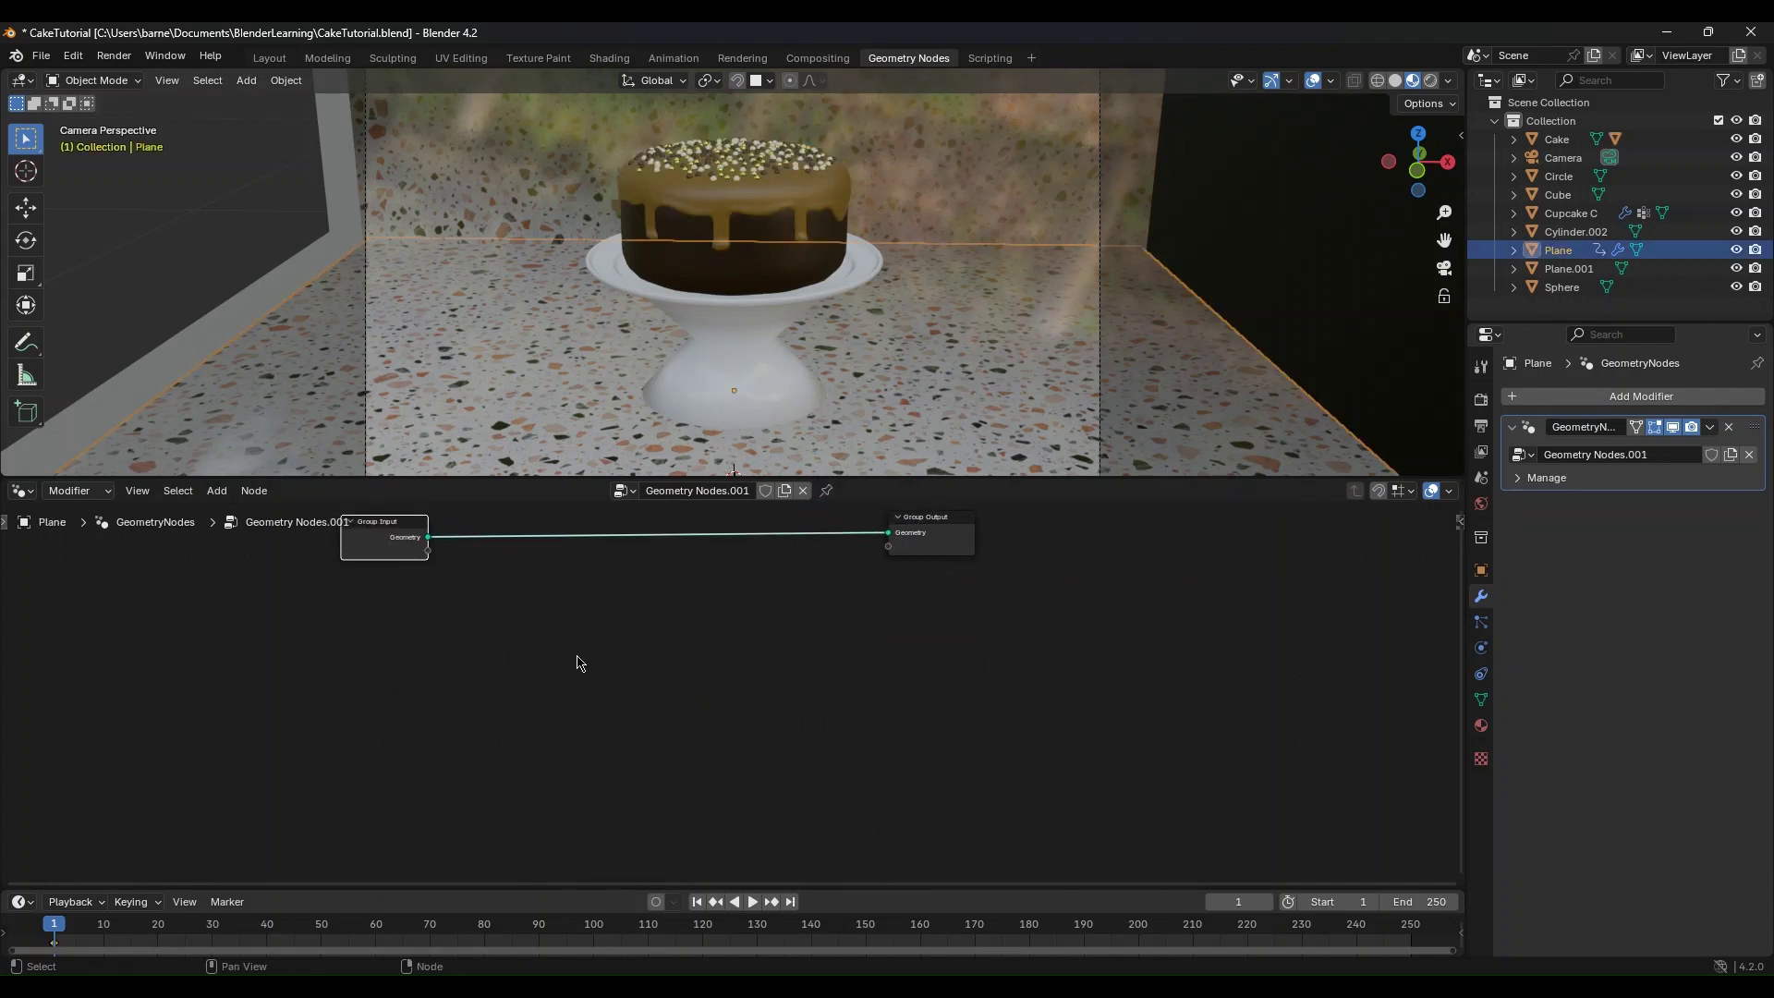
key("ctrl+v")
left_click_drag(406, 538, 499, 622)
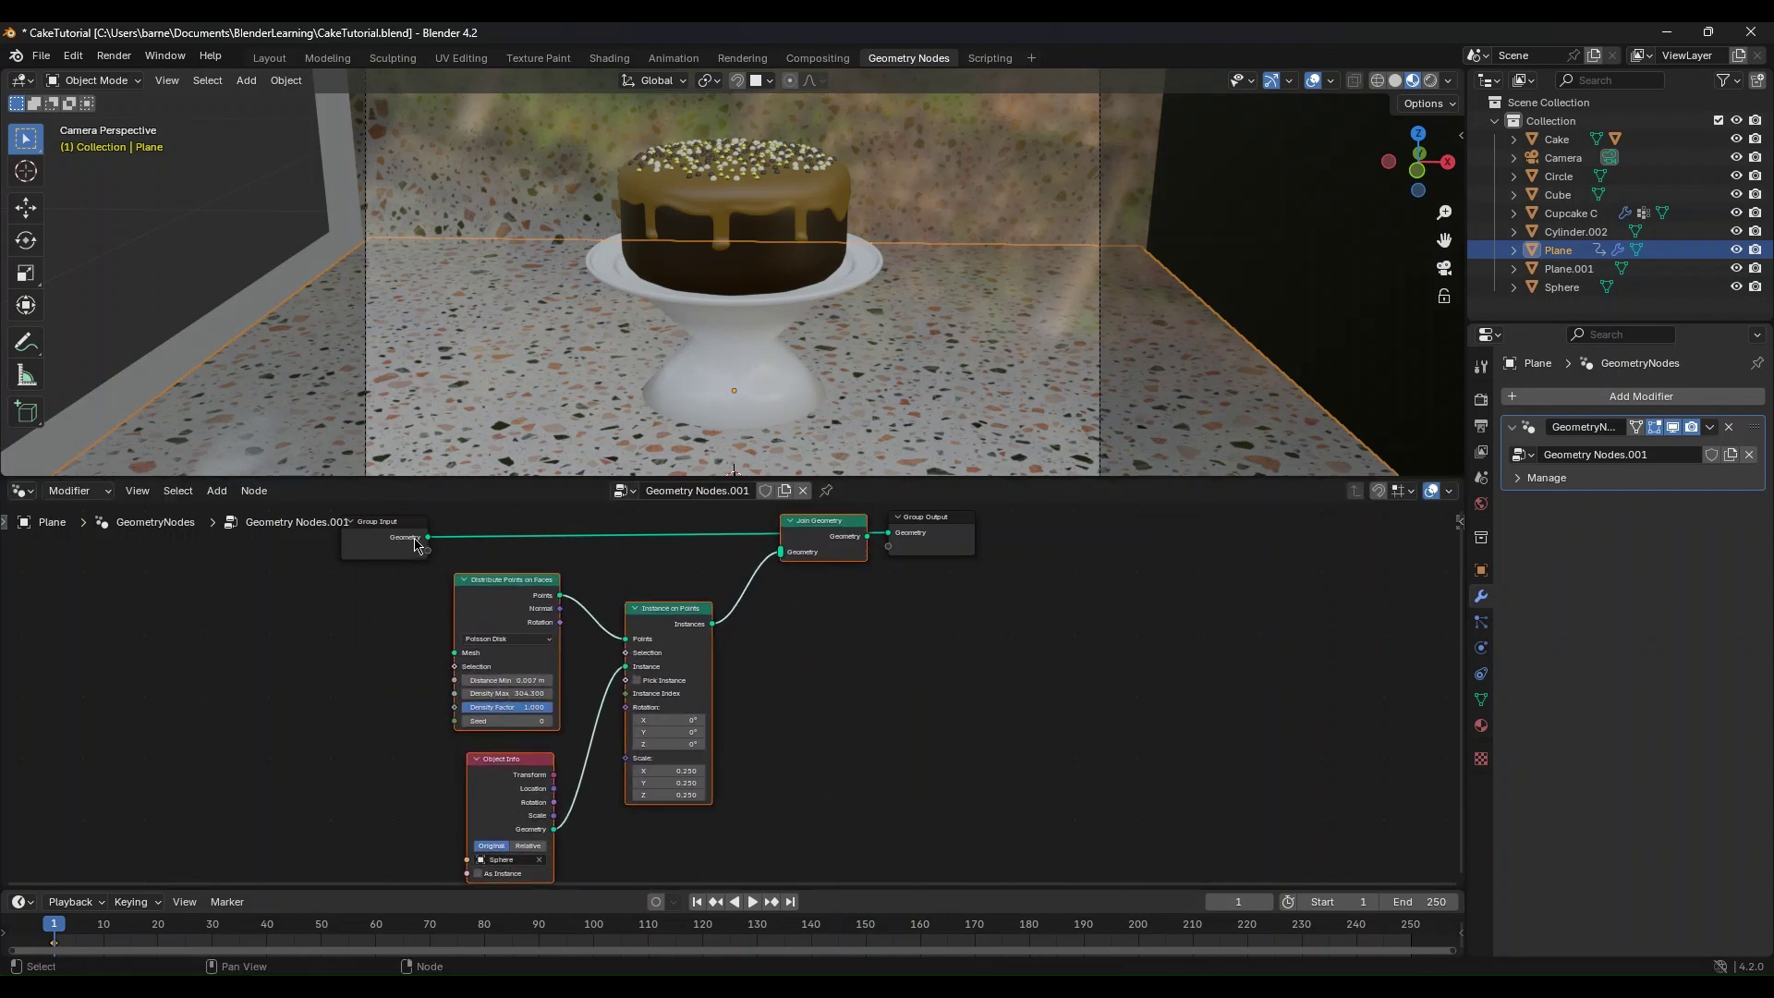
Step: Connect the Group Input geometry to Join Geometry and to the Mesh input of Distribute Points on Faces
left_click_drag(427, 539, 888, 533)
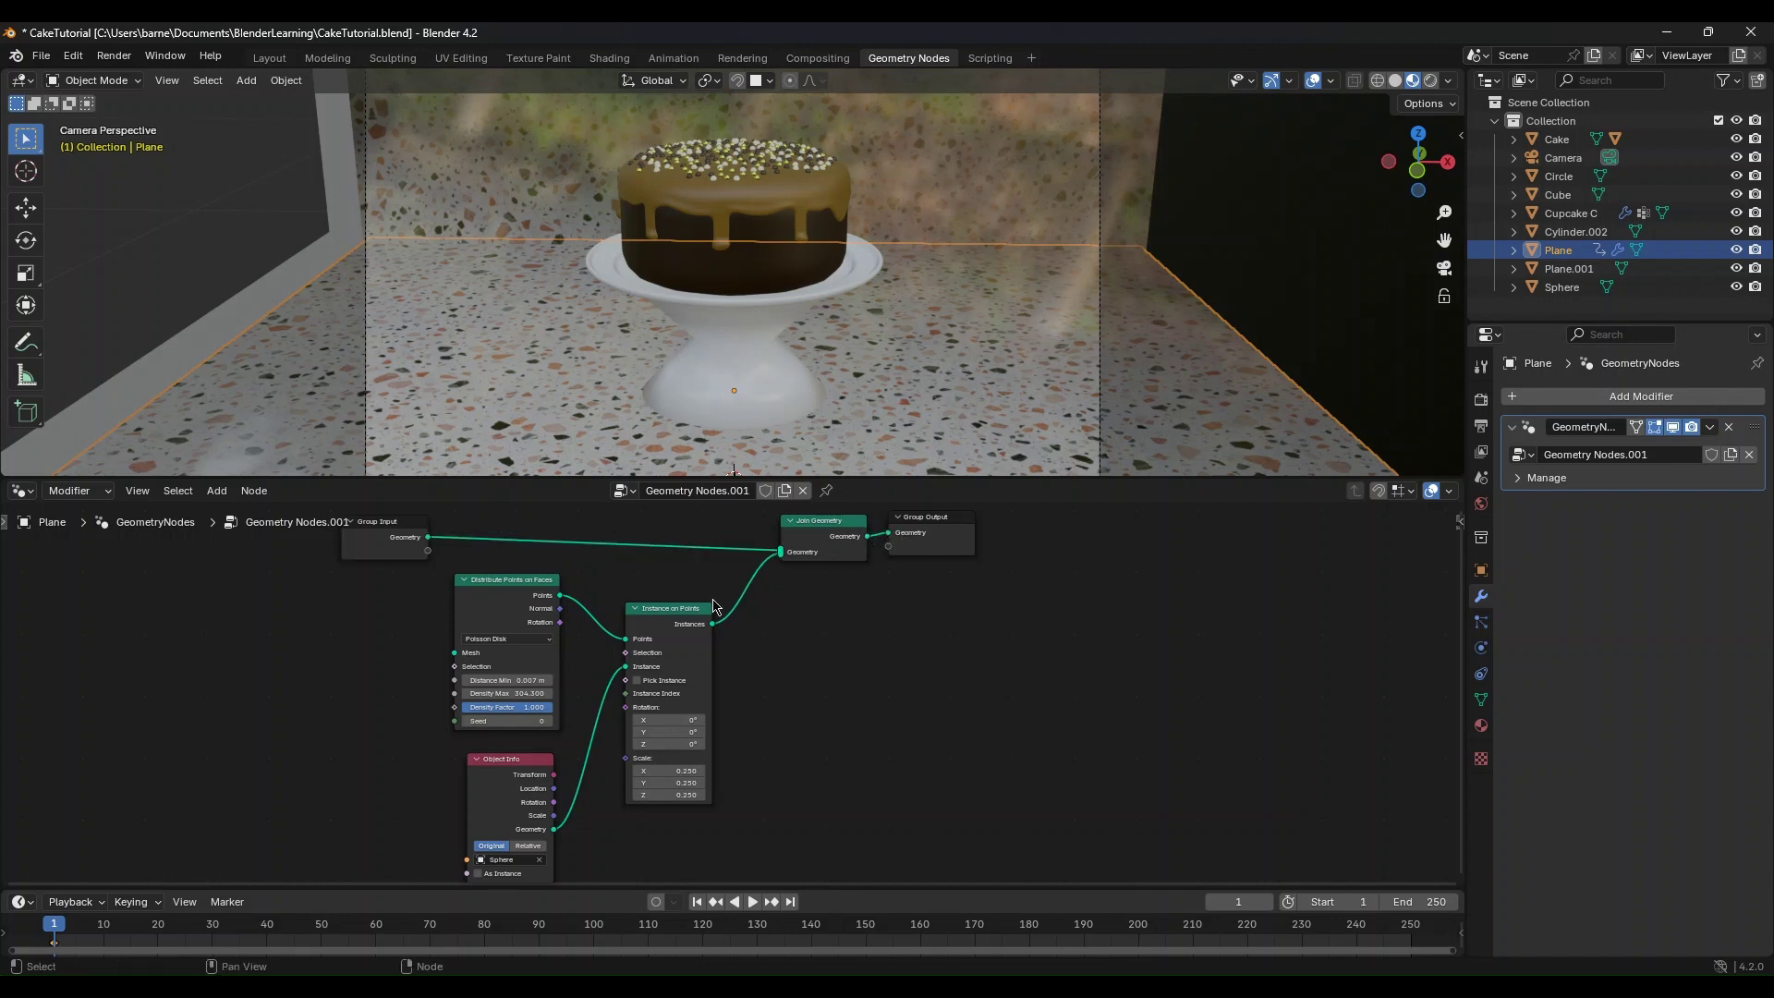
left_click_drag(428, 537, 453, 653)
Step: Try Cupcake C as the instanced object in the Object Info node, and set it back to Sphere
scroll(927, 766, "down", 3)
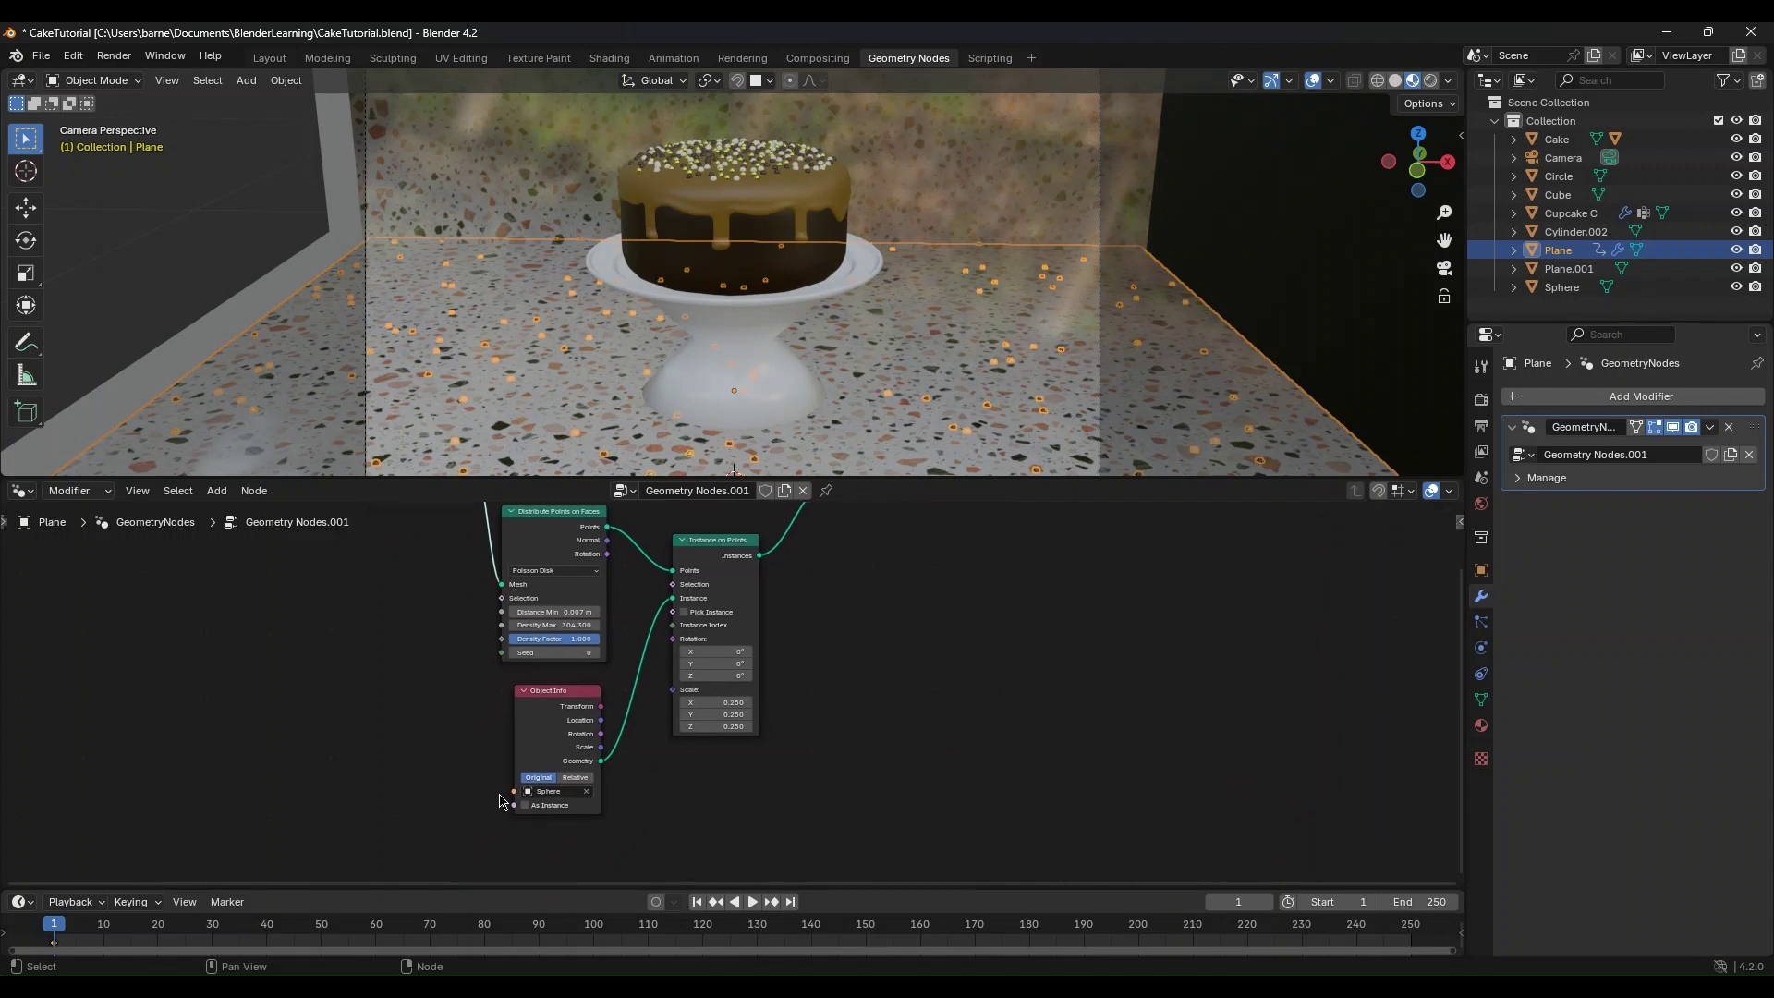
left_click(545, 792)
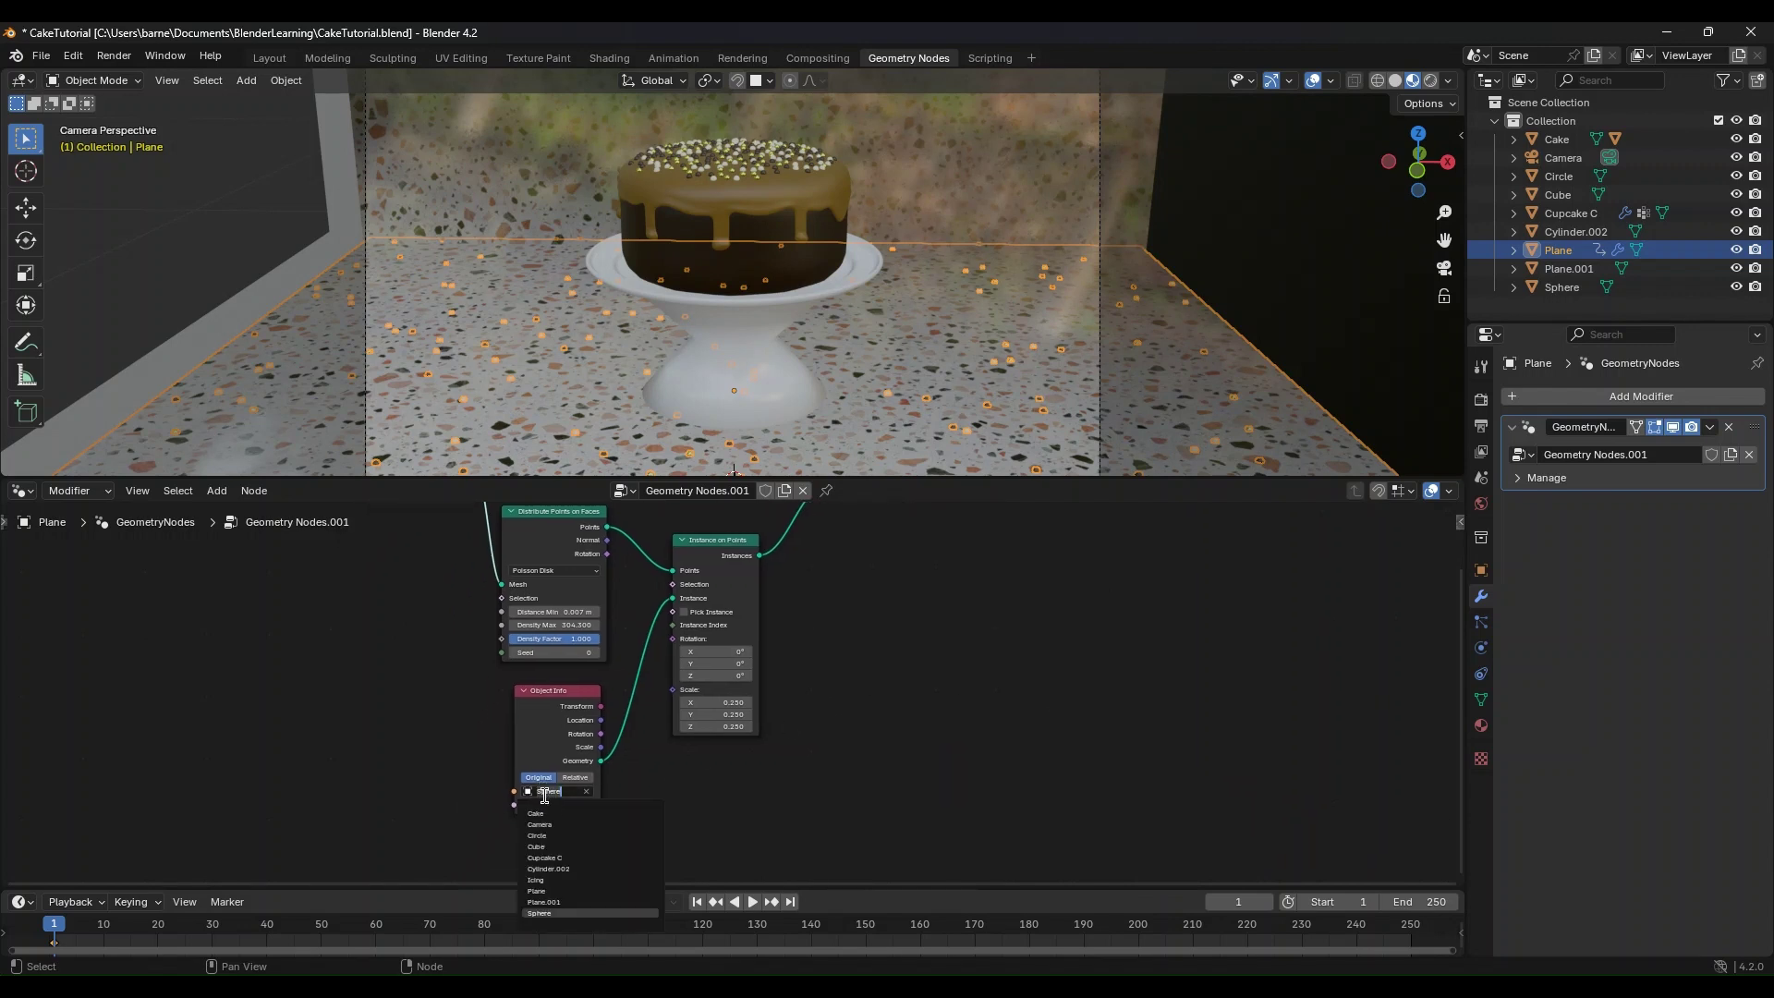
left_click(555, 858)
scroll(730, 347, "down", 4)
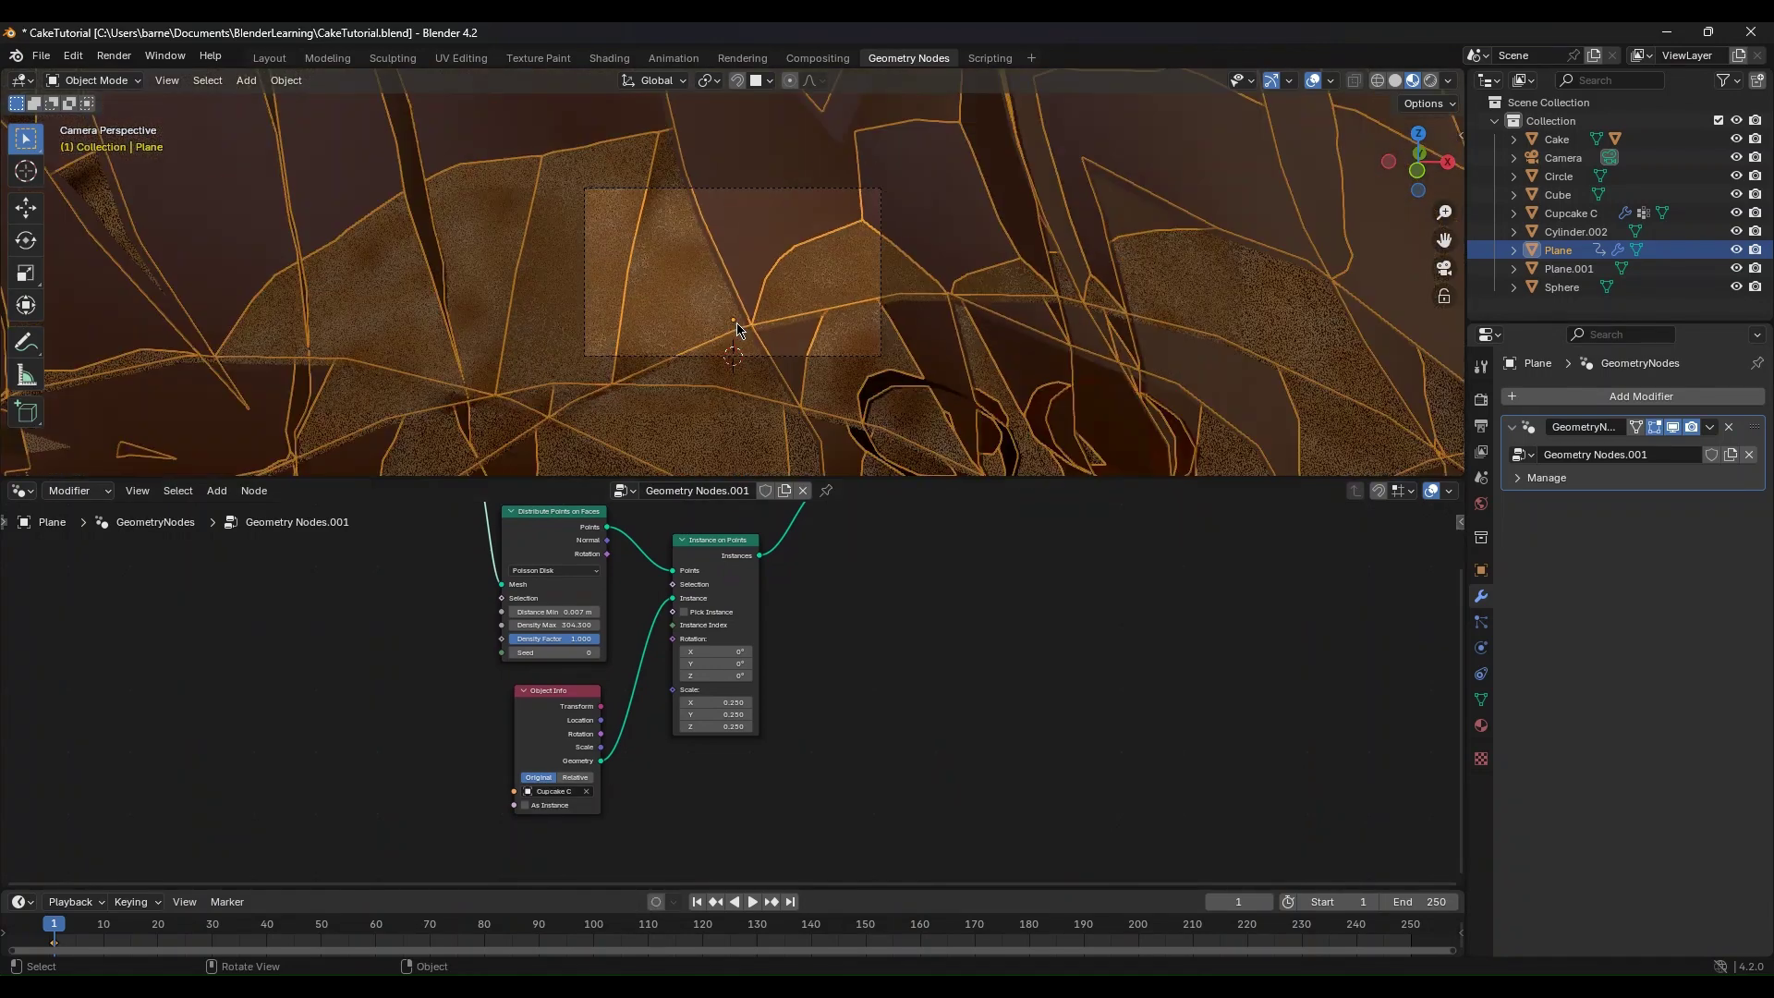
scroll(728, 346, "down", 1)
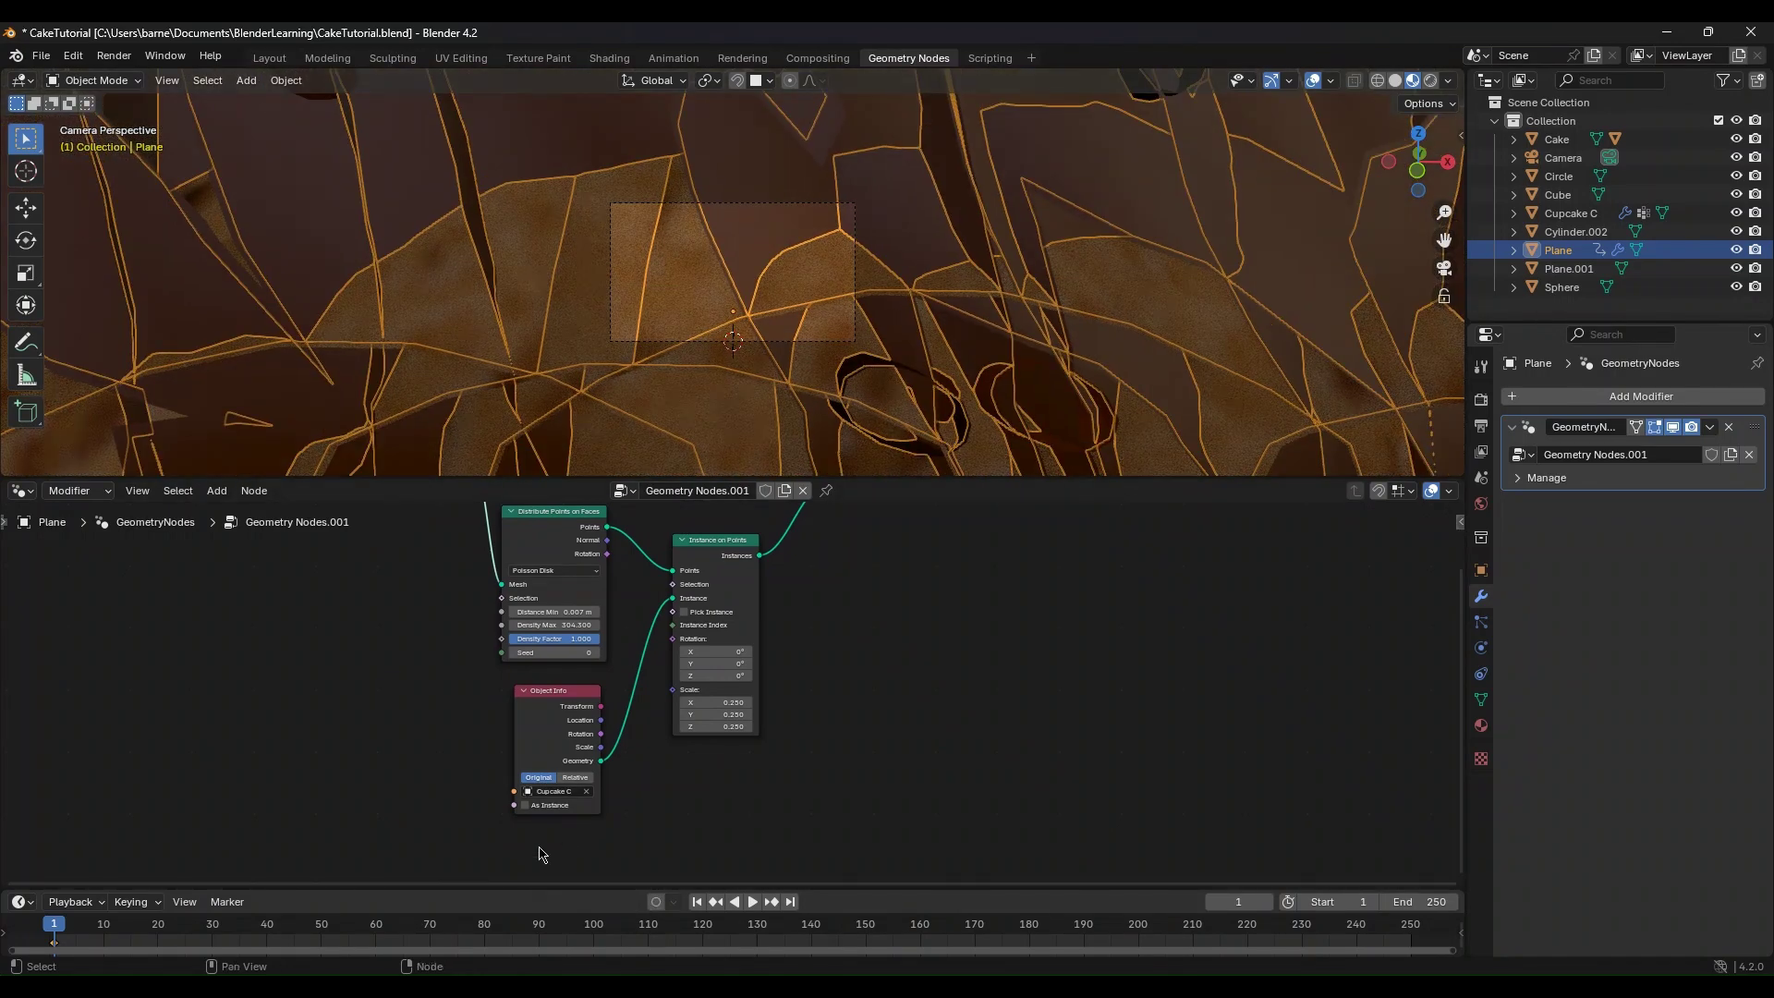
left_click(555, 792)
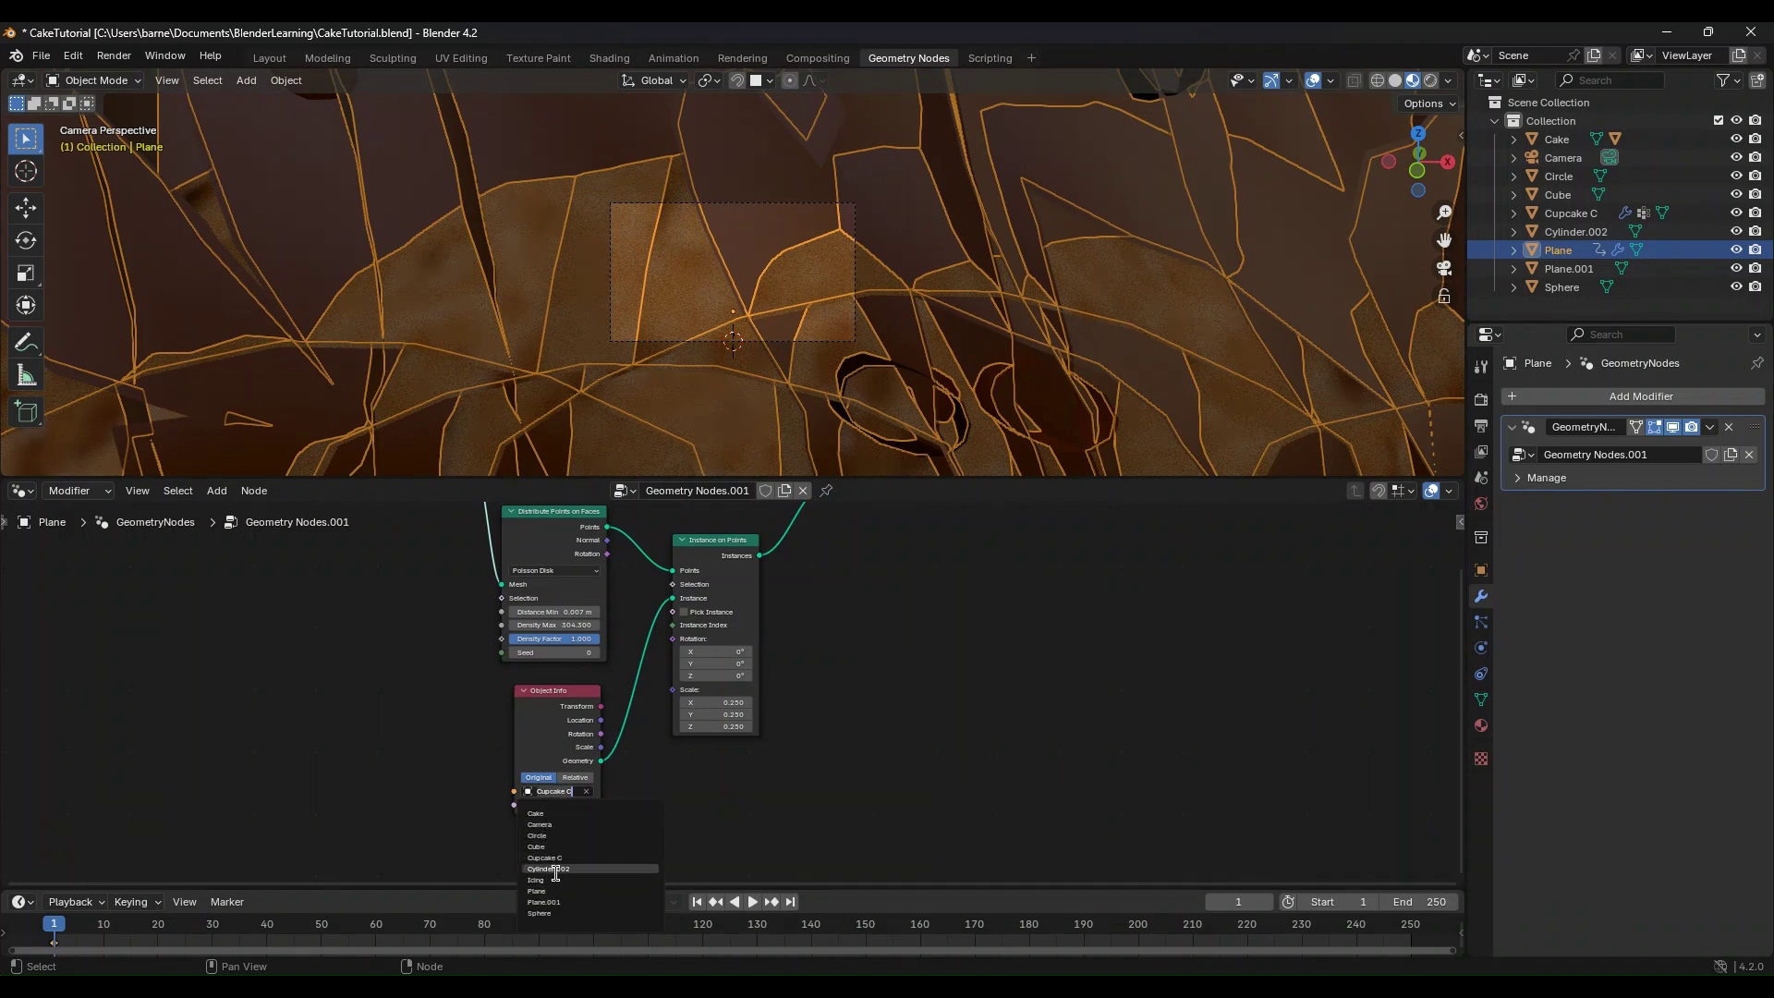
left_click(541, 913)
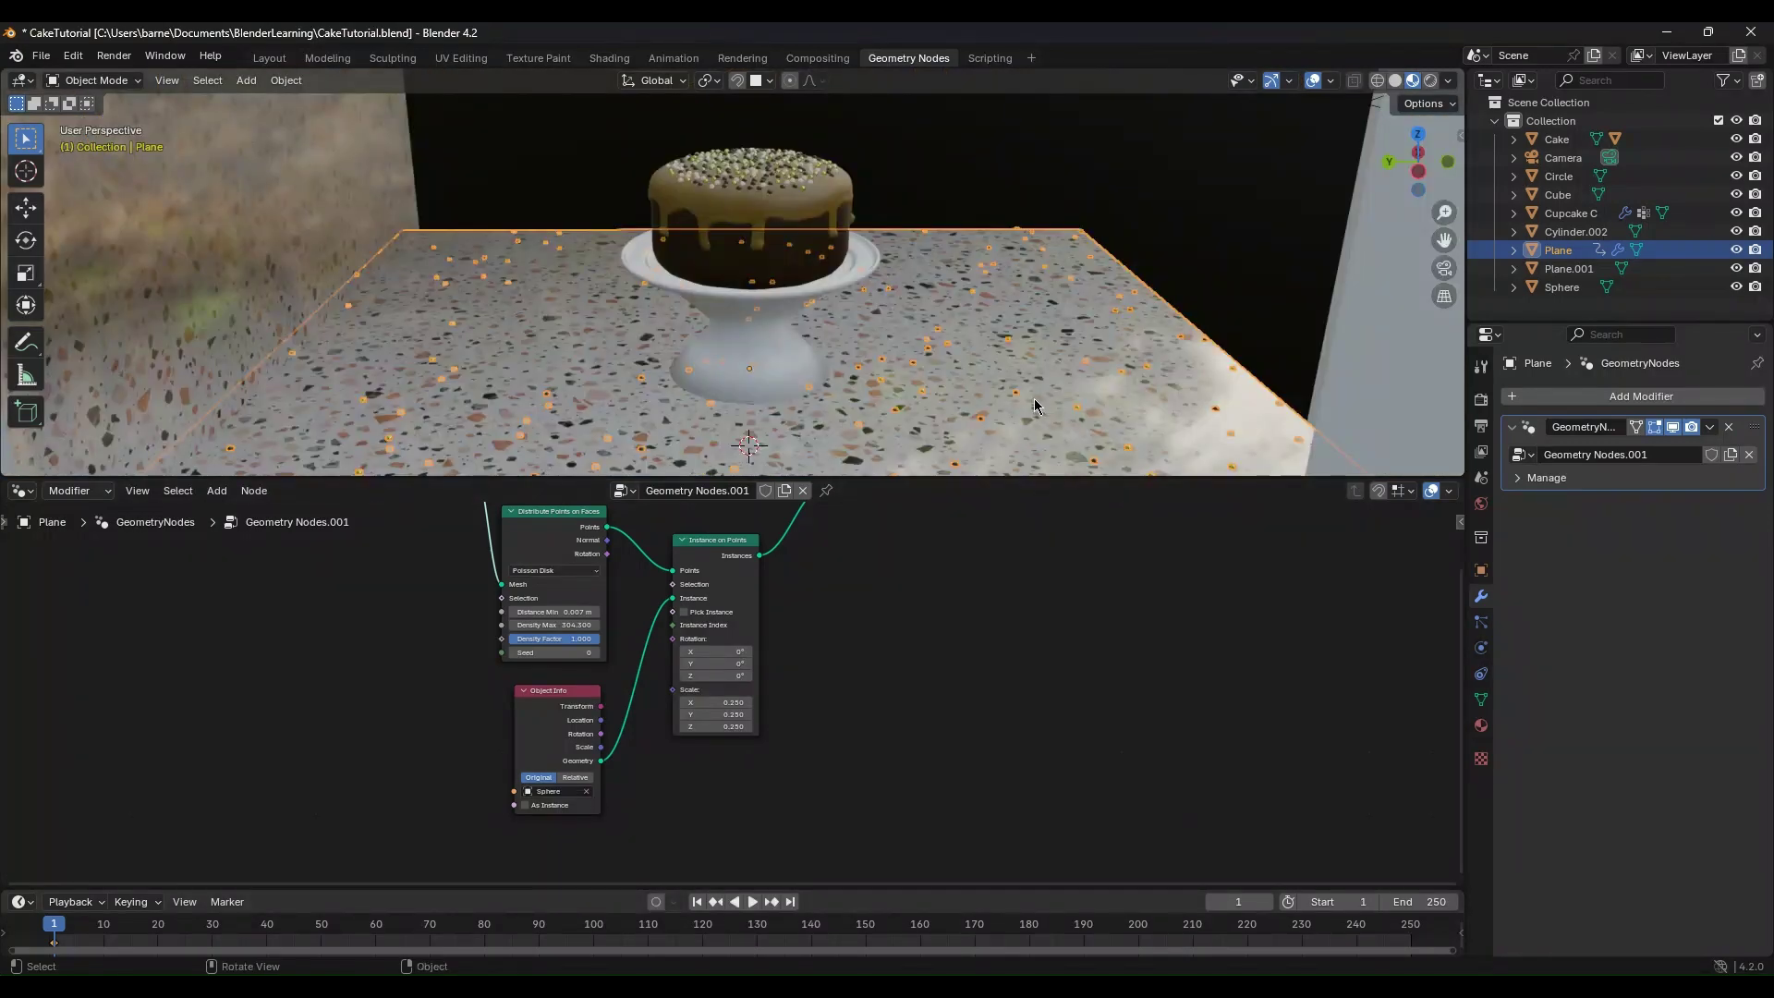
Step: Scale Cupcake C down to roughly 0.58 of its size and apply its scale
scroll(1034, 397, "down", 5)
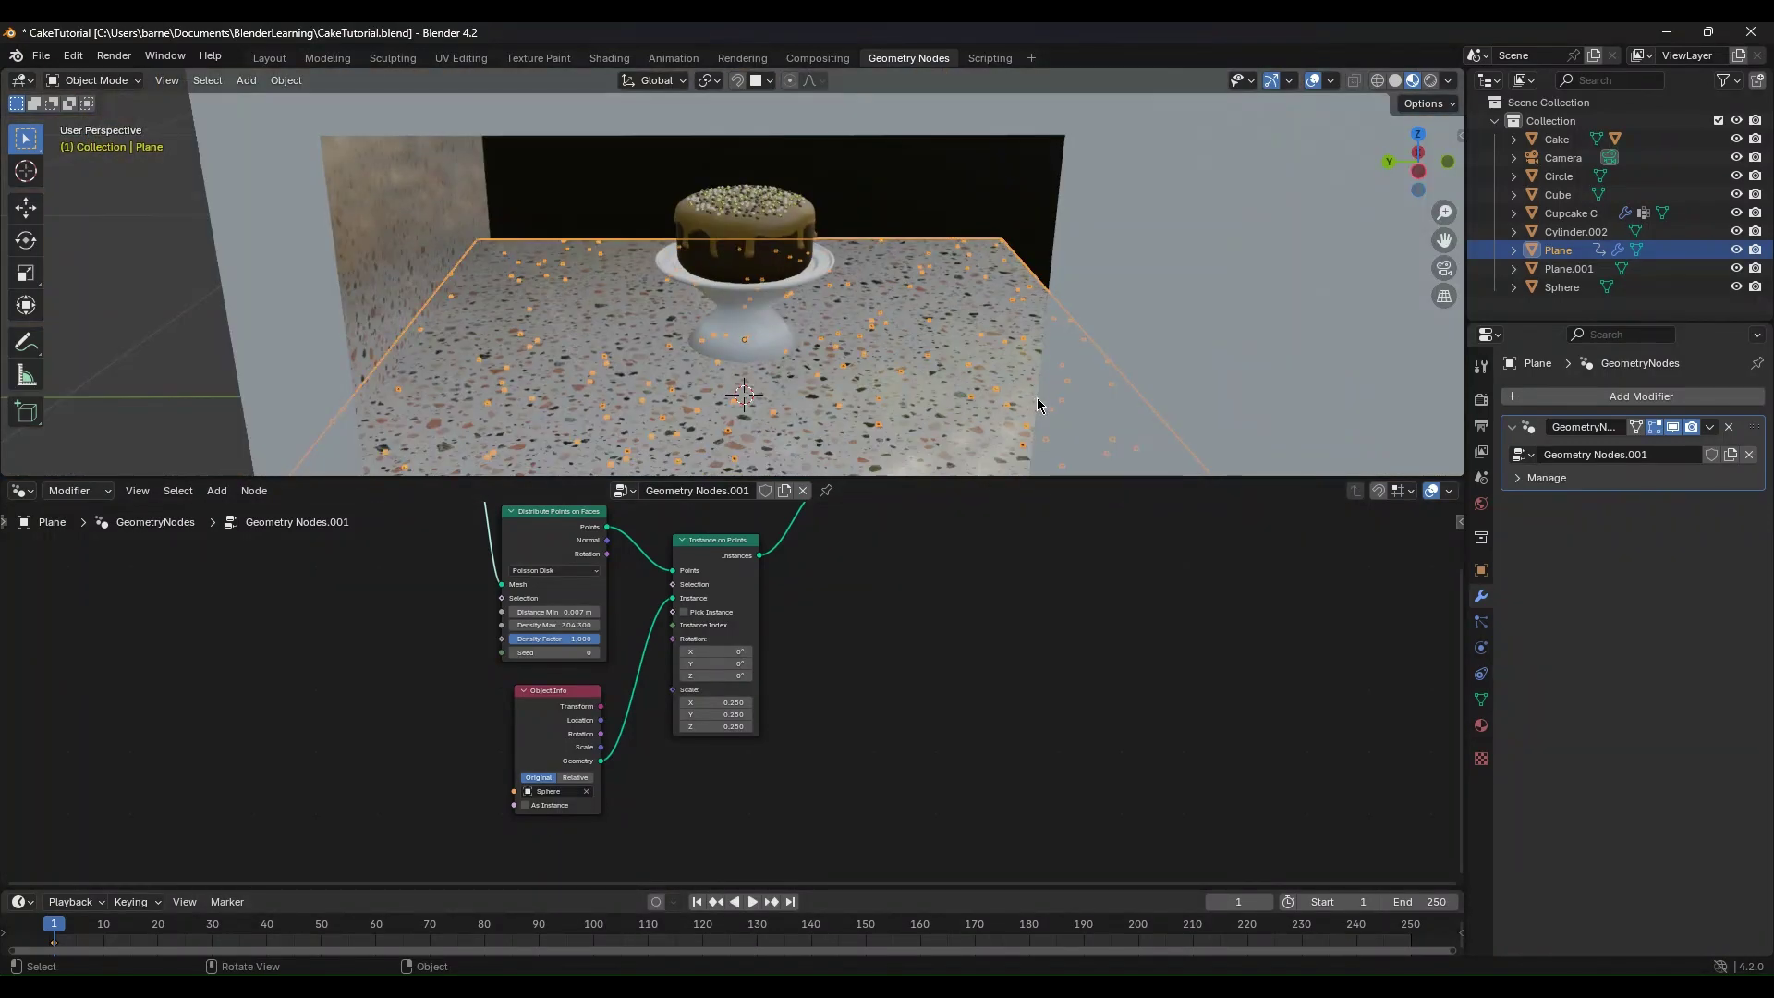
middle_click_drag(1148, 388, 1153, 330)
left_click(1165, 126)
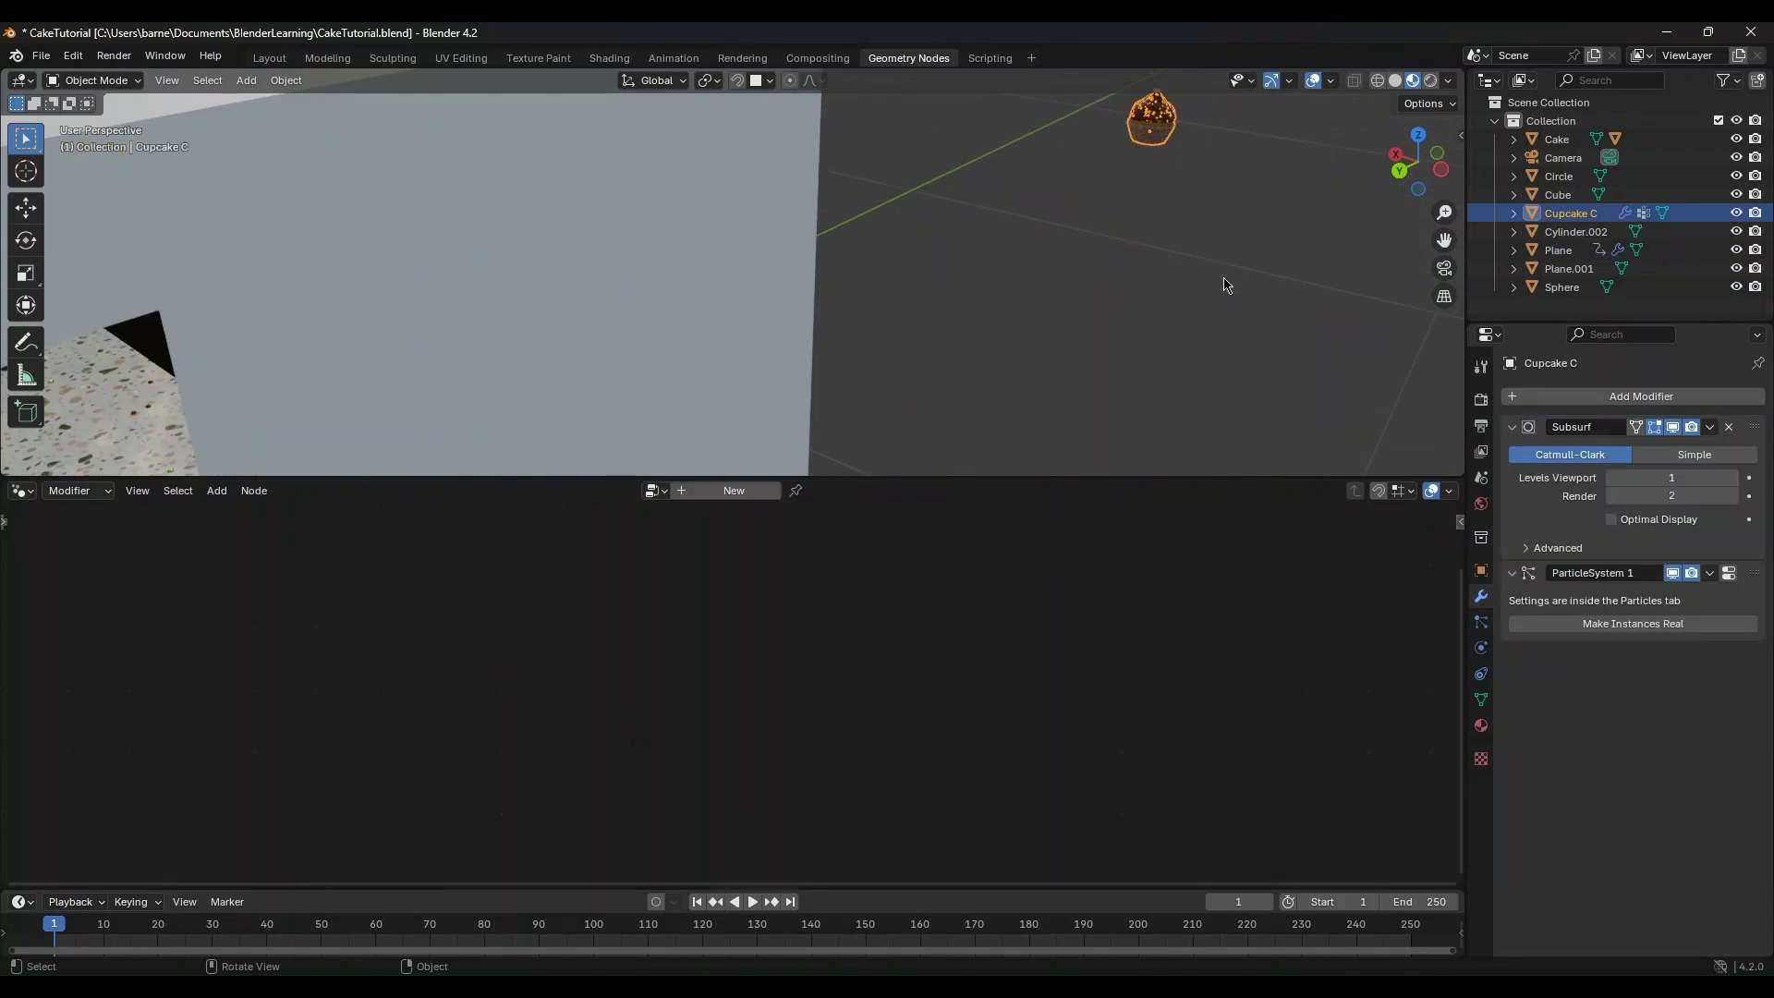
key("s")
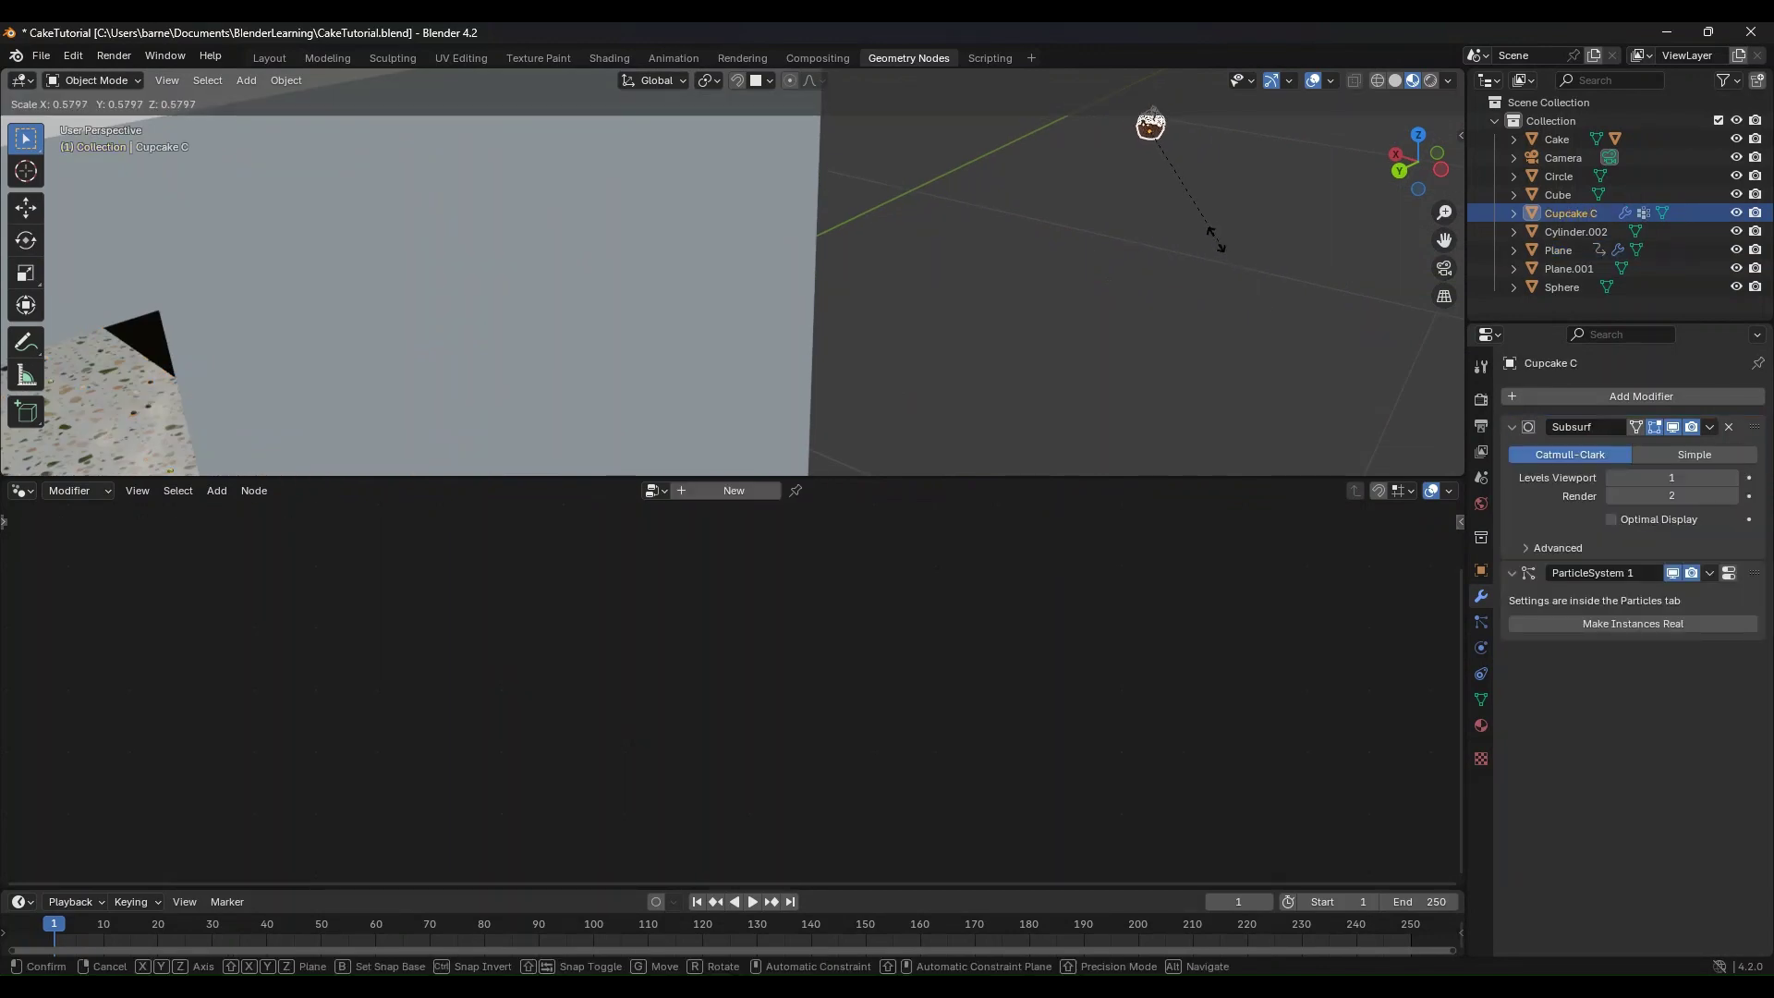
left_click(1209, 227)
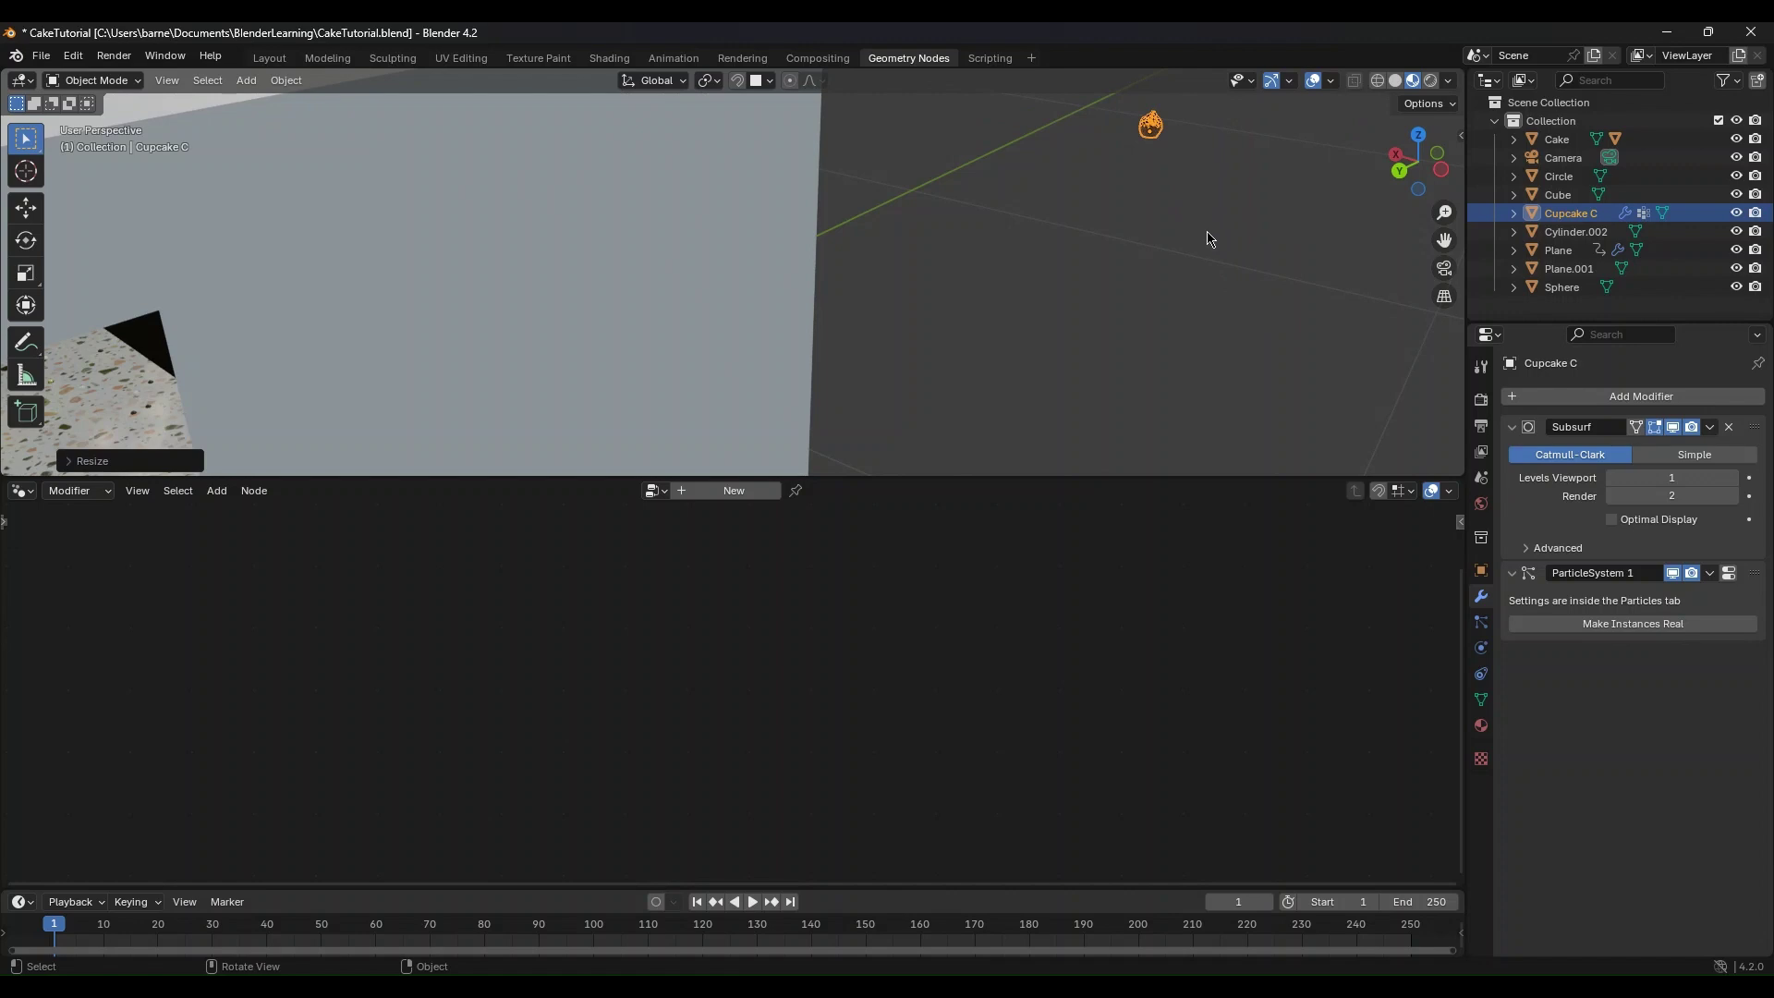
key("ctrl+a")
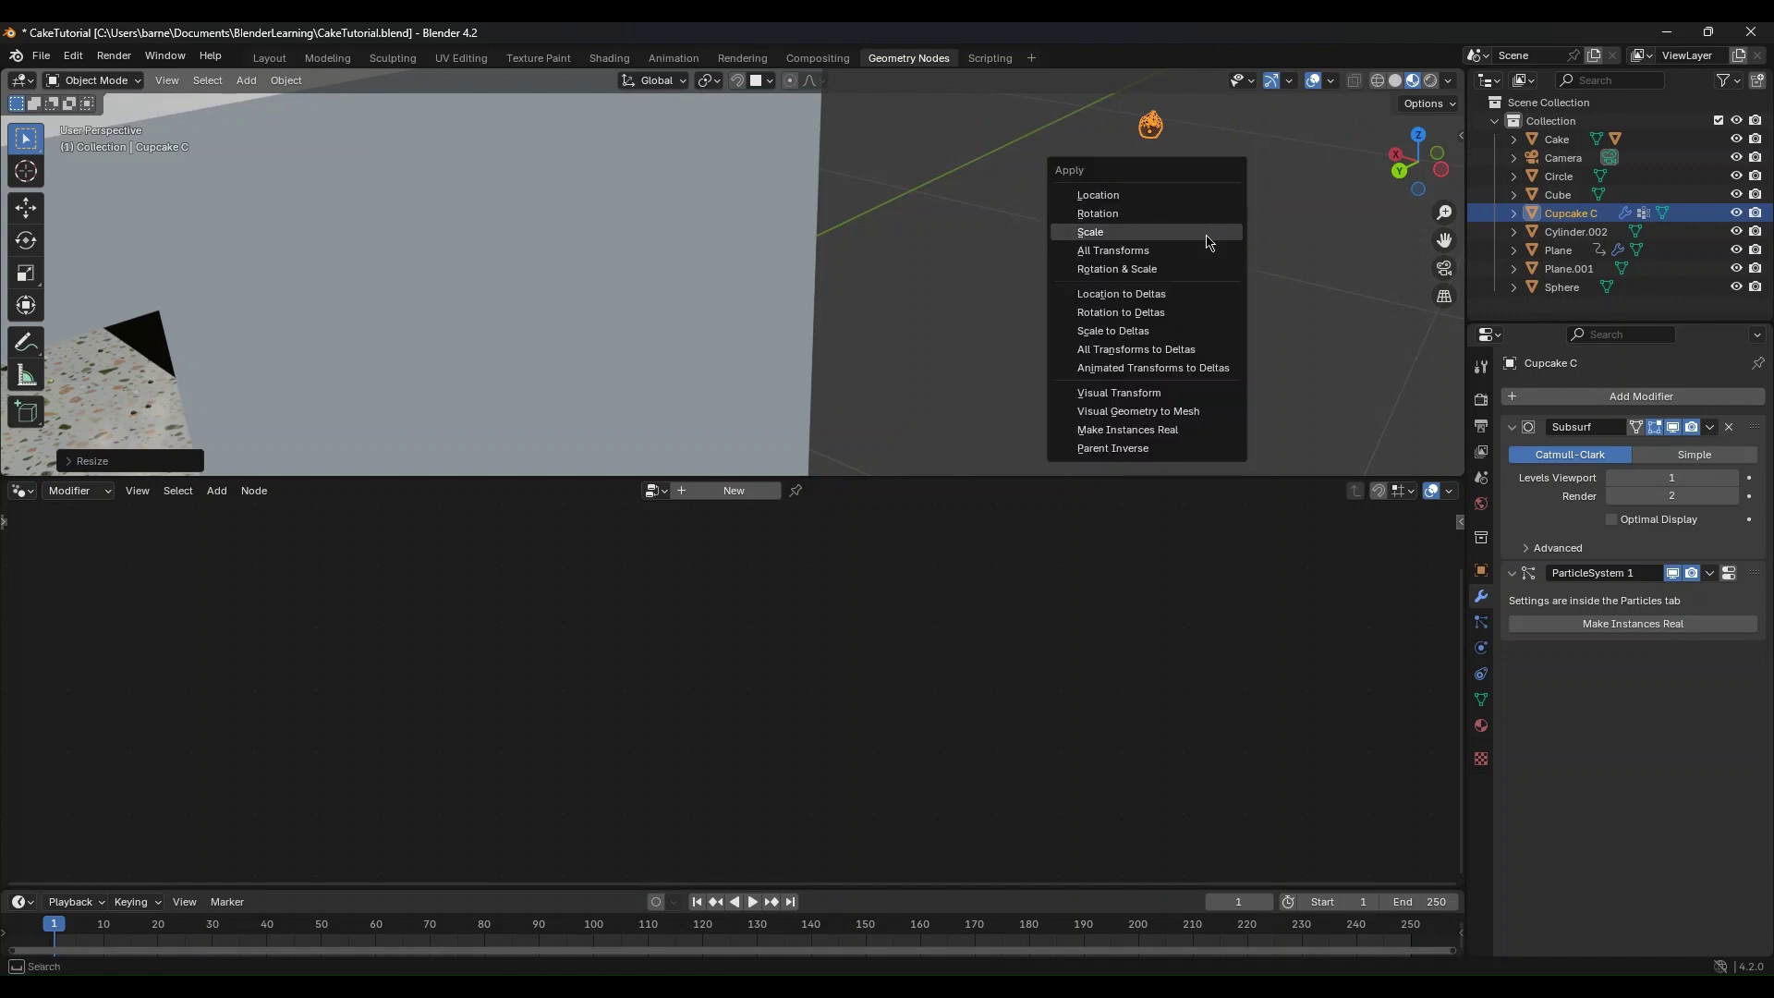
left_click(1139, 232)
Step: Select the Plane and set Cupcake C as the instanced object in its Object Info node
middle_click_drag(1148, 214, 1106, 199)
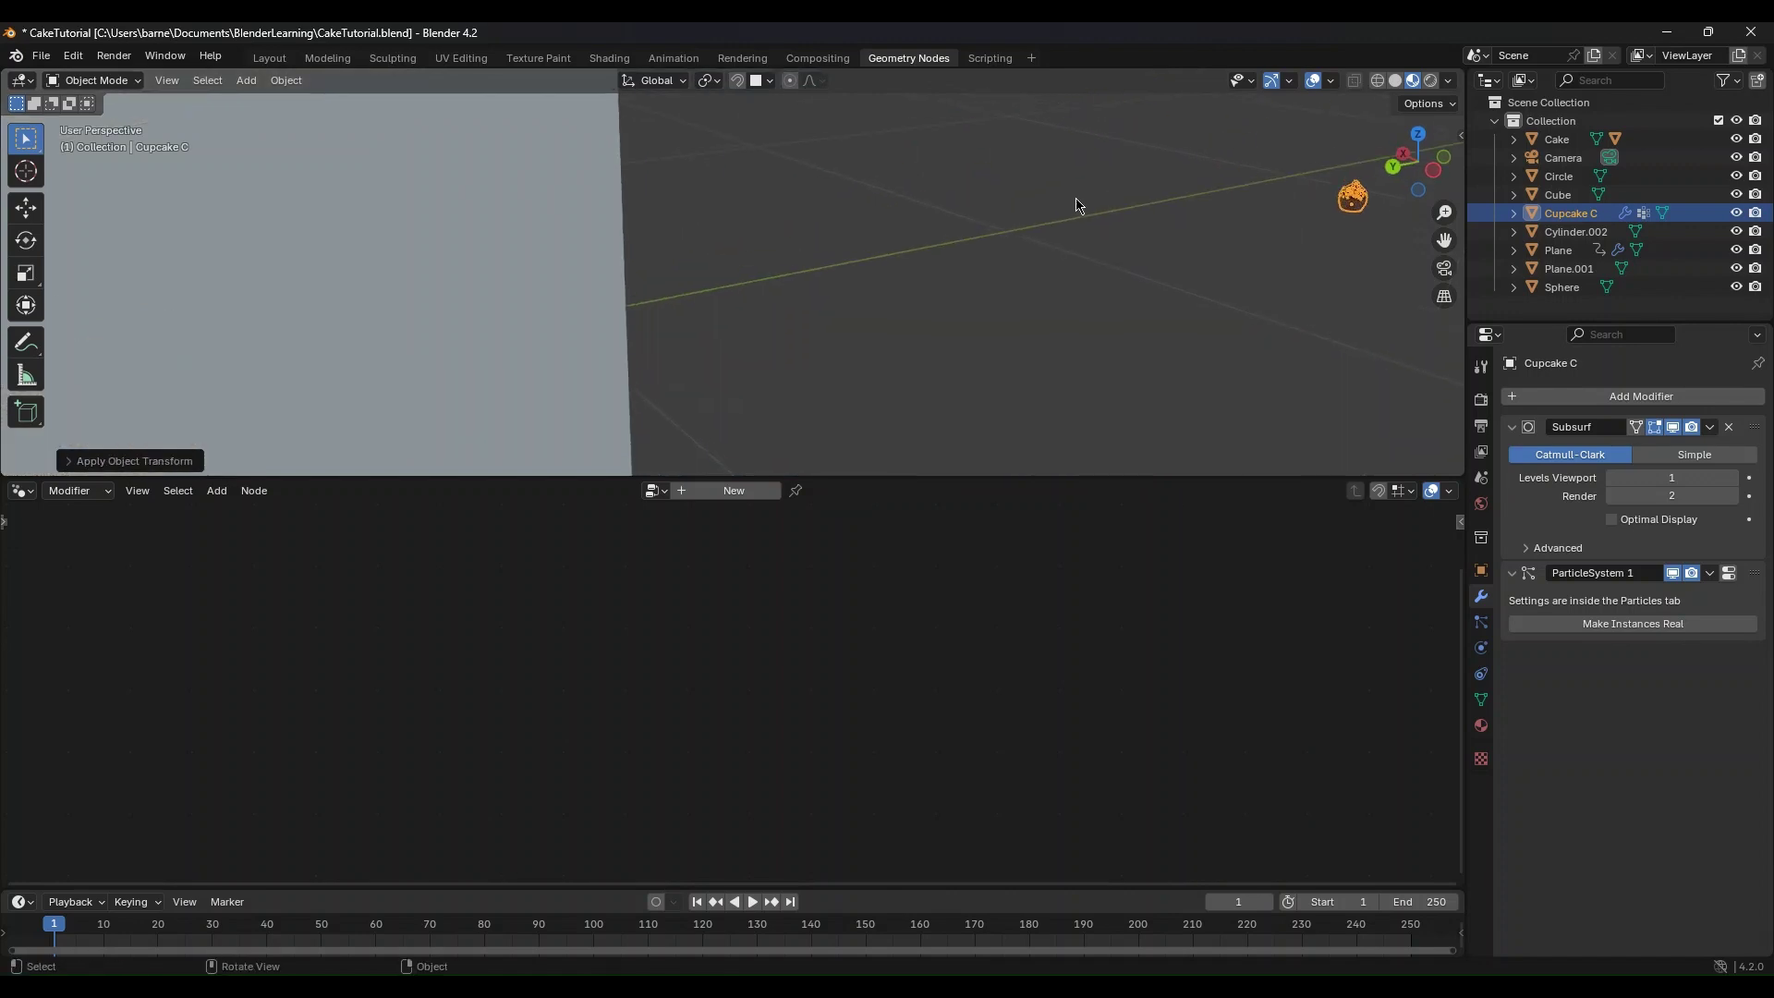
scroll(530, 215, "down", 4)
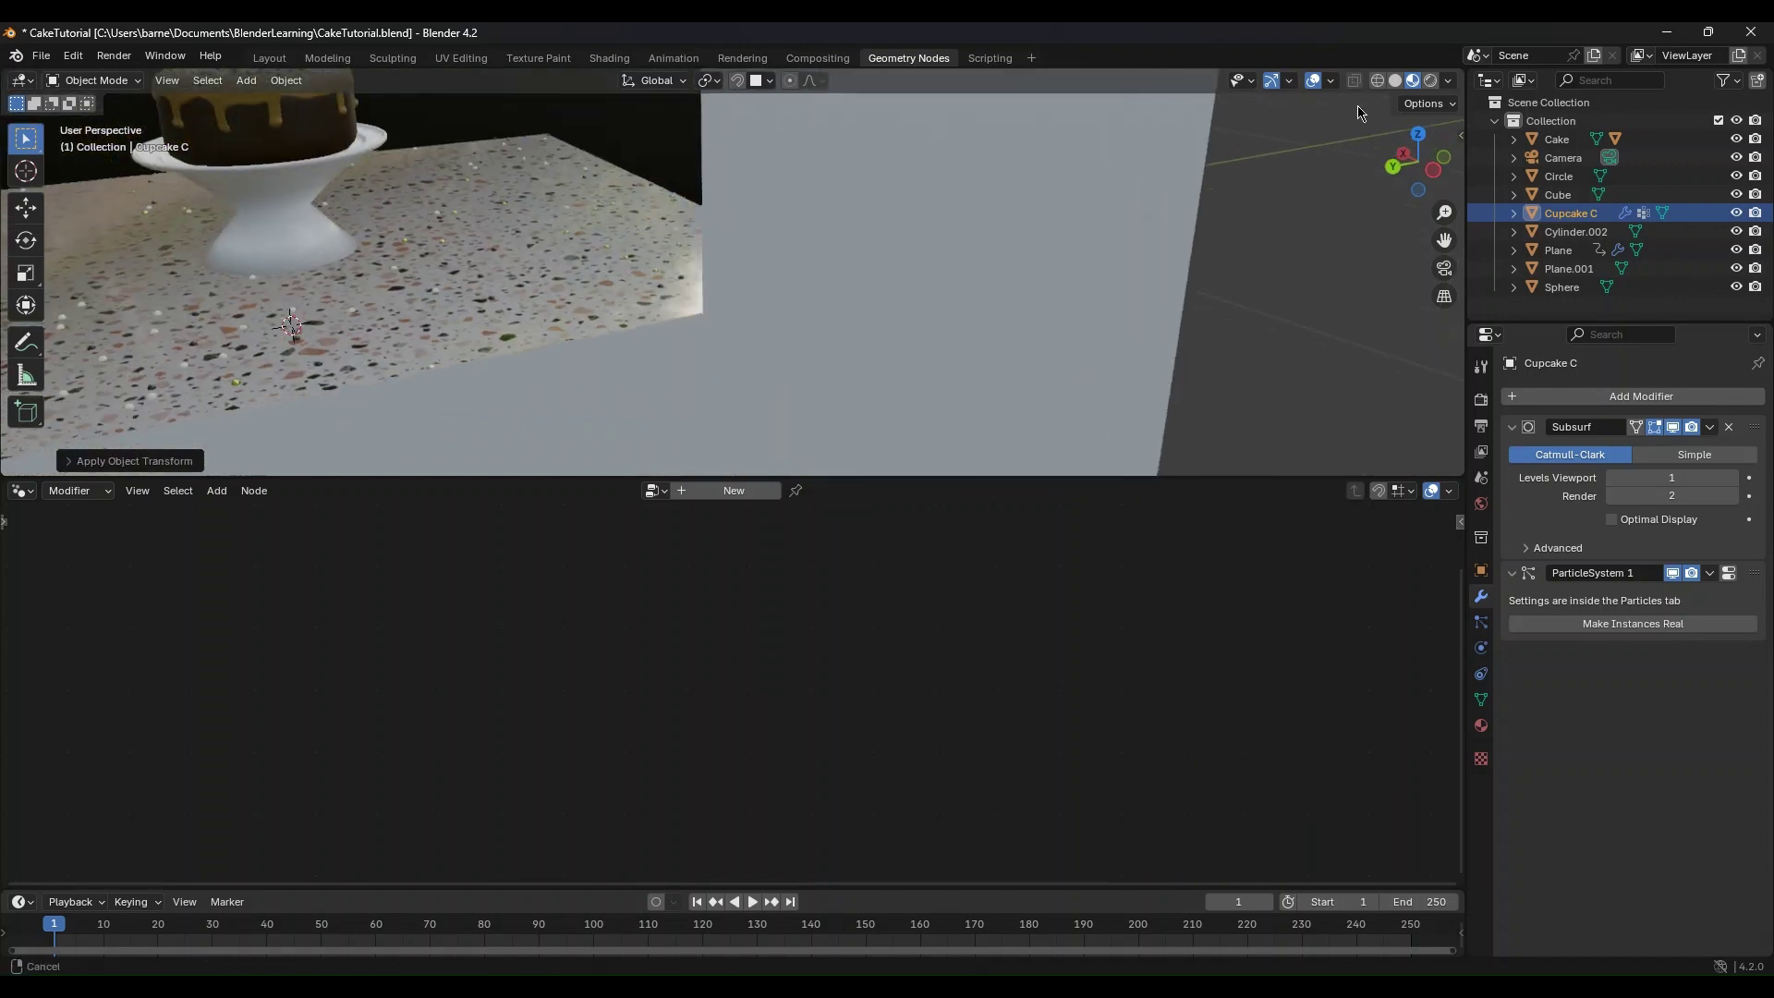
left_click(555, 275)
left_click(563, 791)
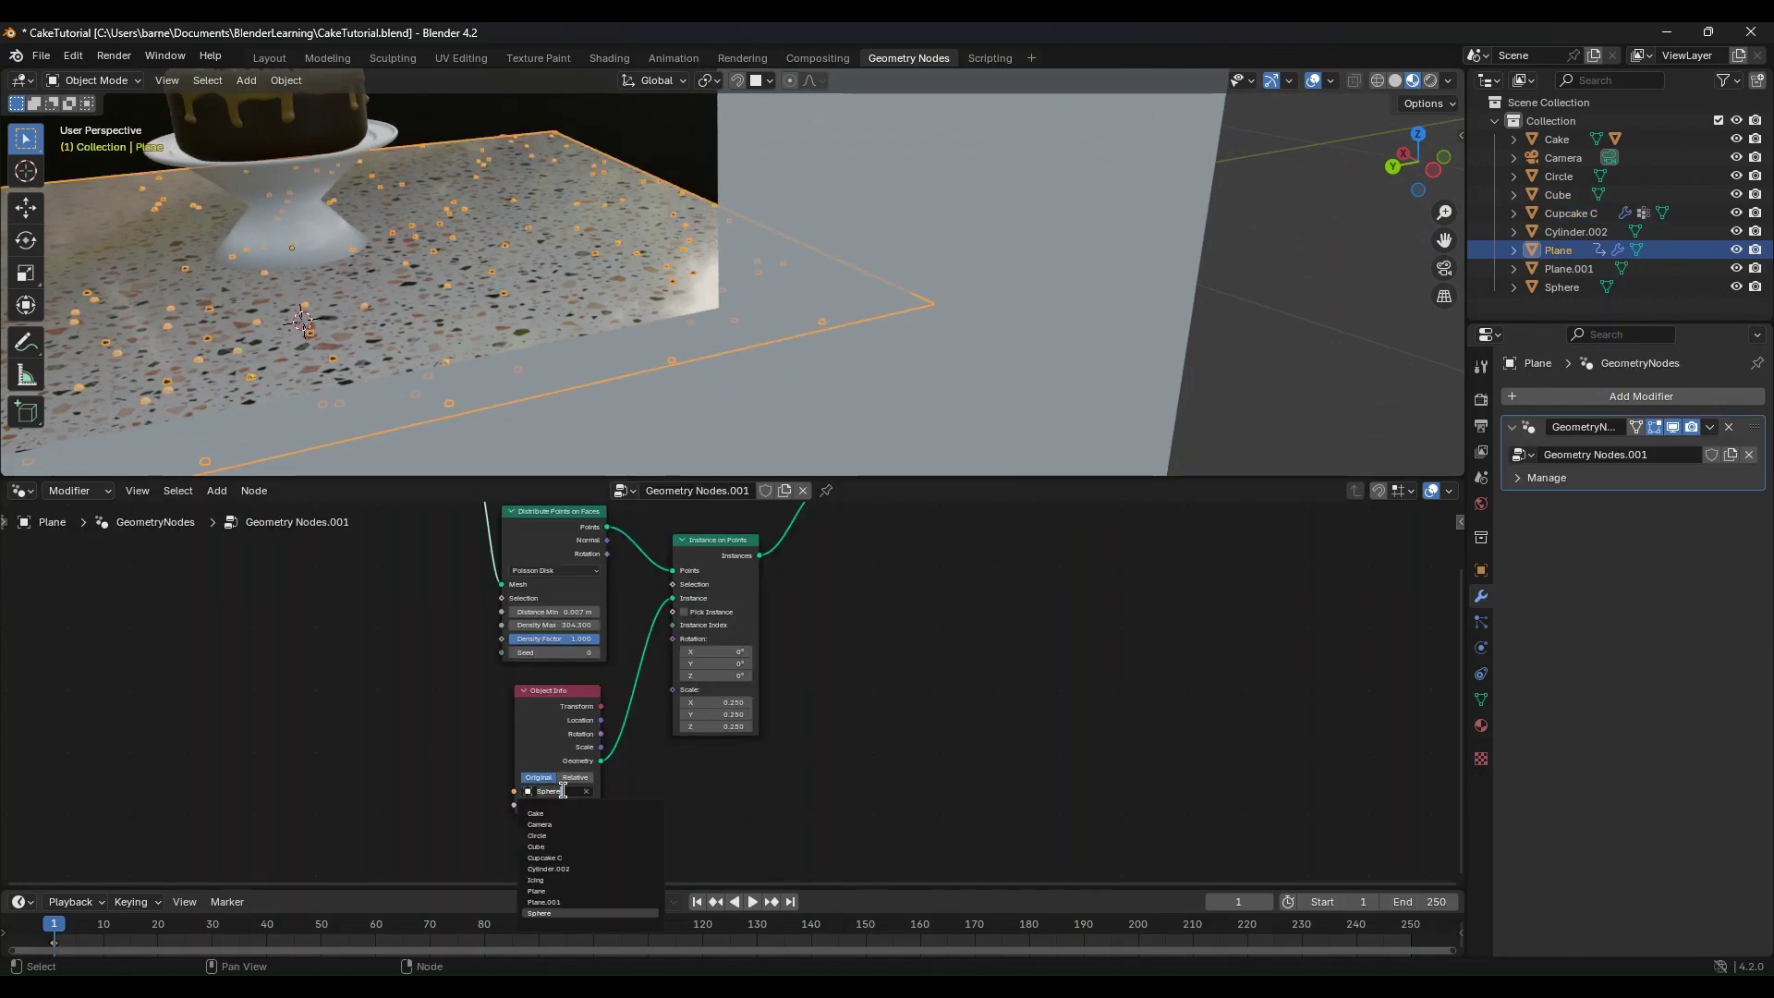
left_click(555, 857)
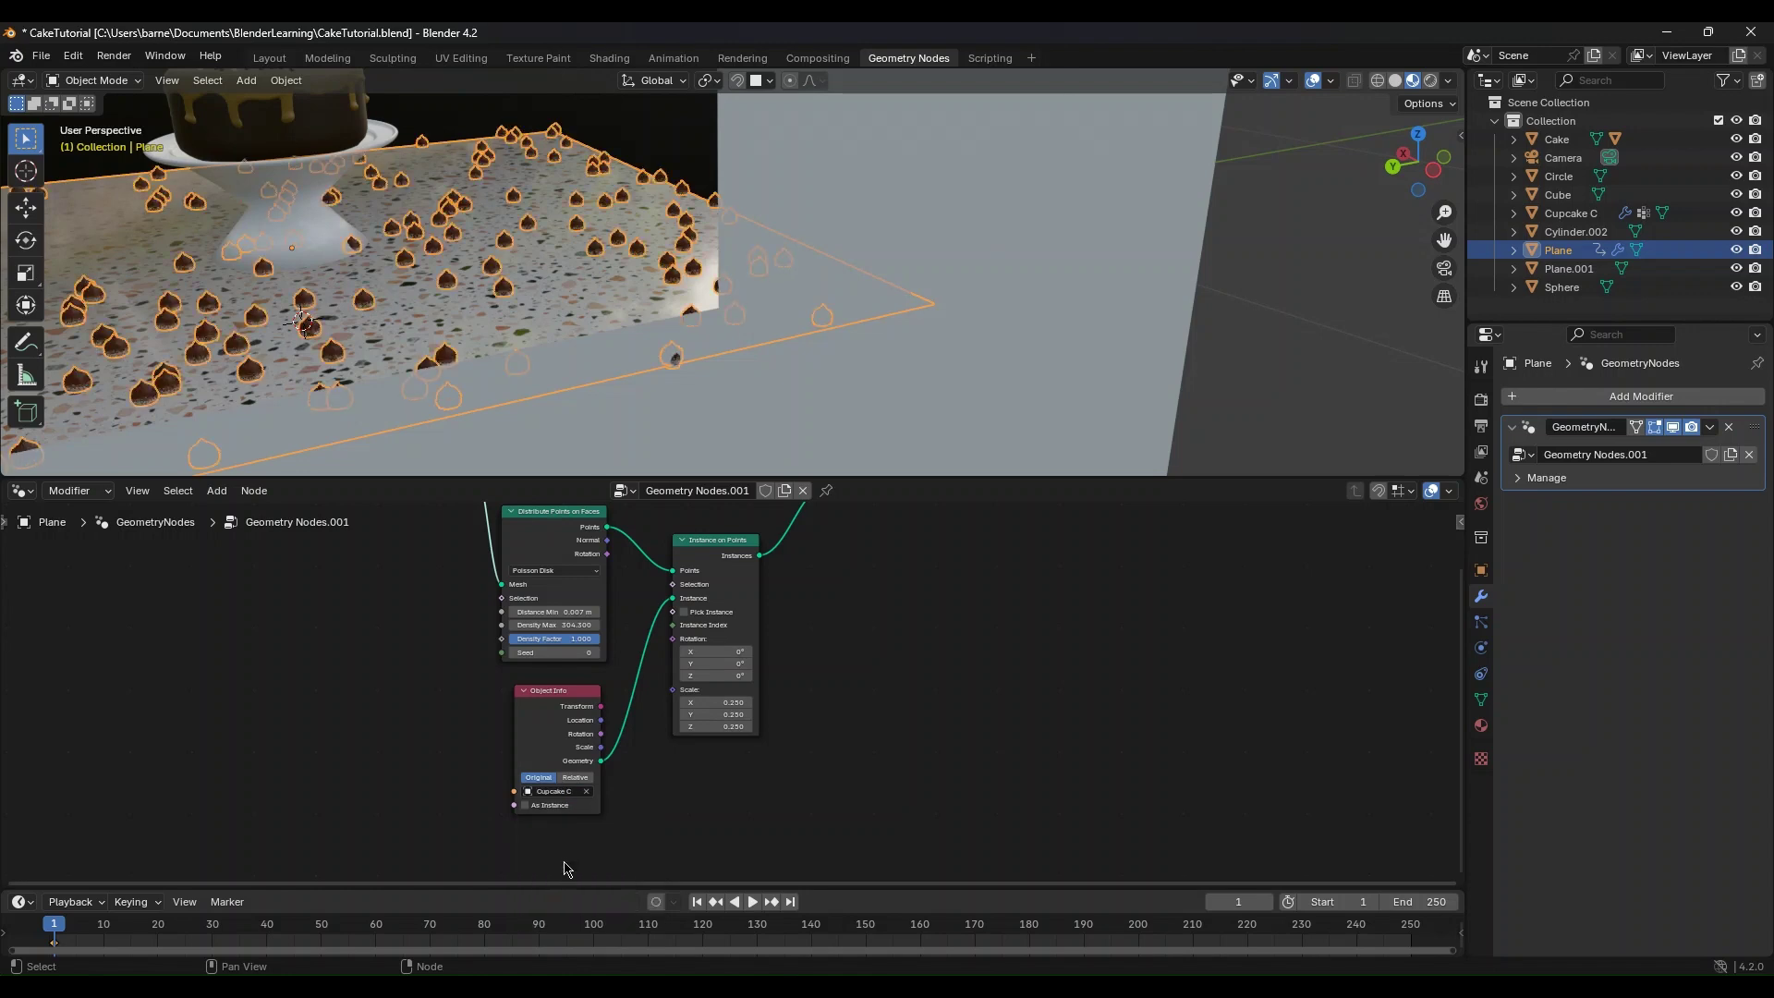
Step: Set the Instance on Points scale to 1 on X, Y and Z
middle_click_drag(536, 279, 670, 256, "shift")
double_click(726, 702)
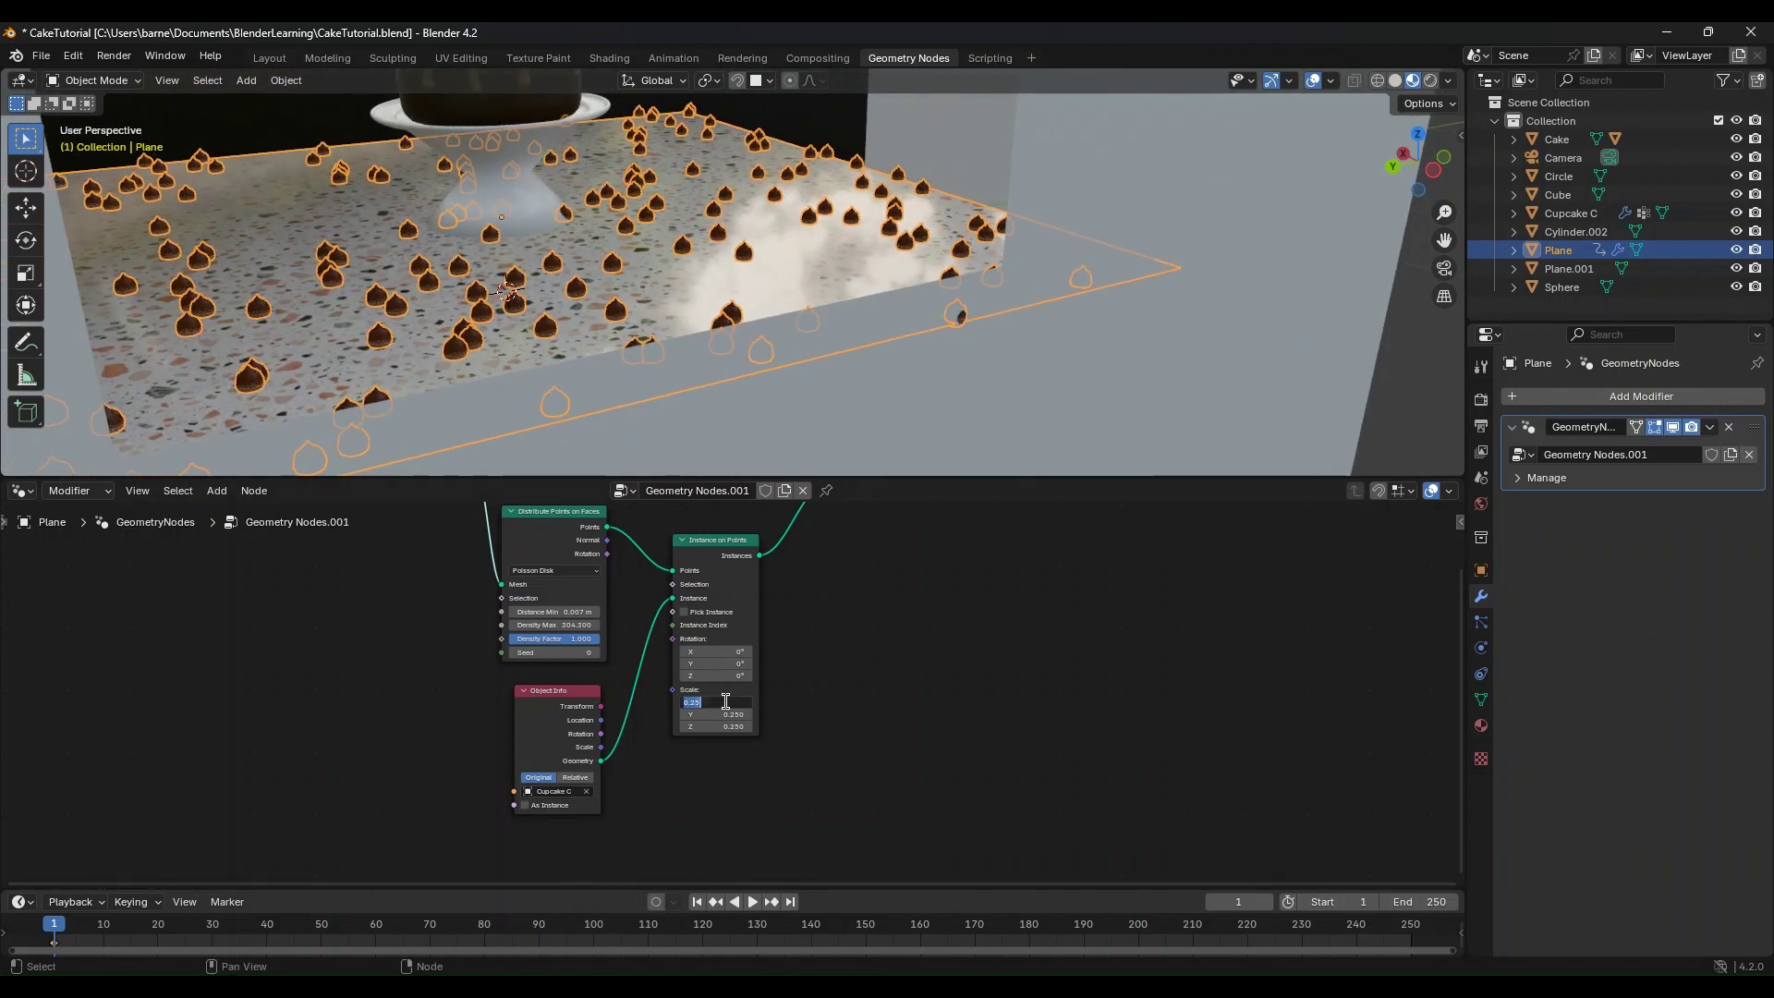
type("1")
key("Return")
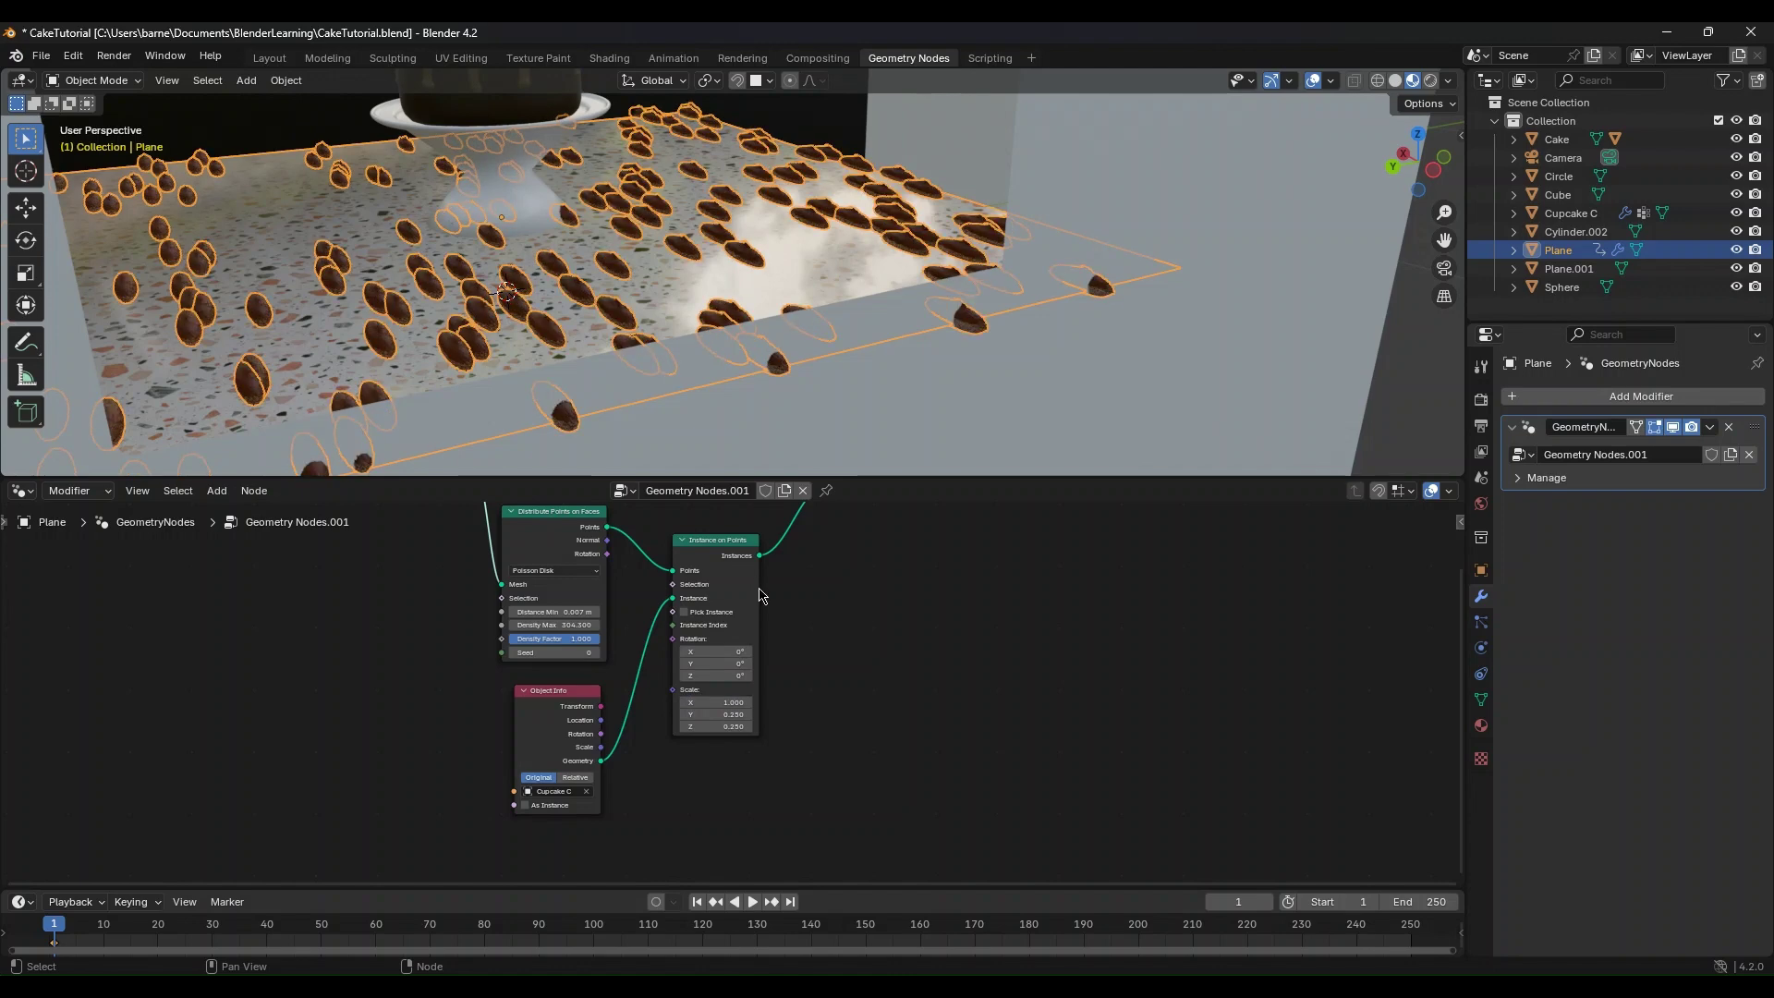
double_click(700, 714)
type("1")
key("Return")
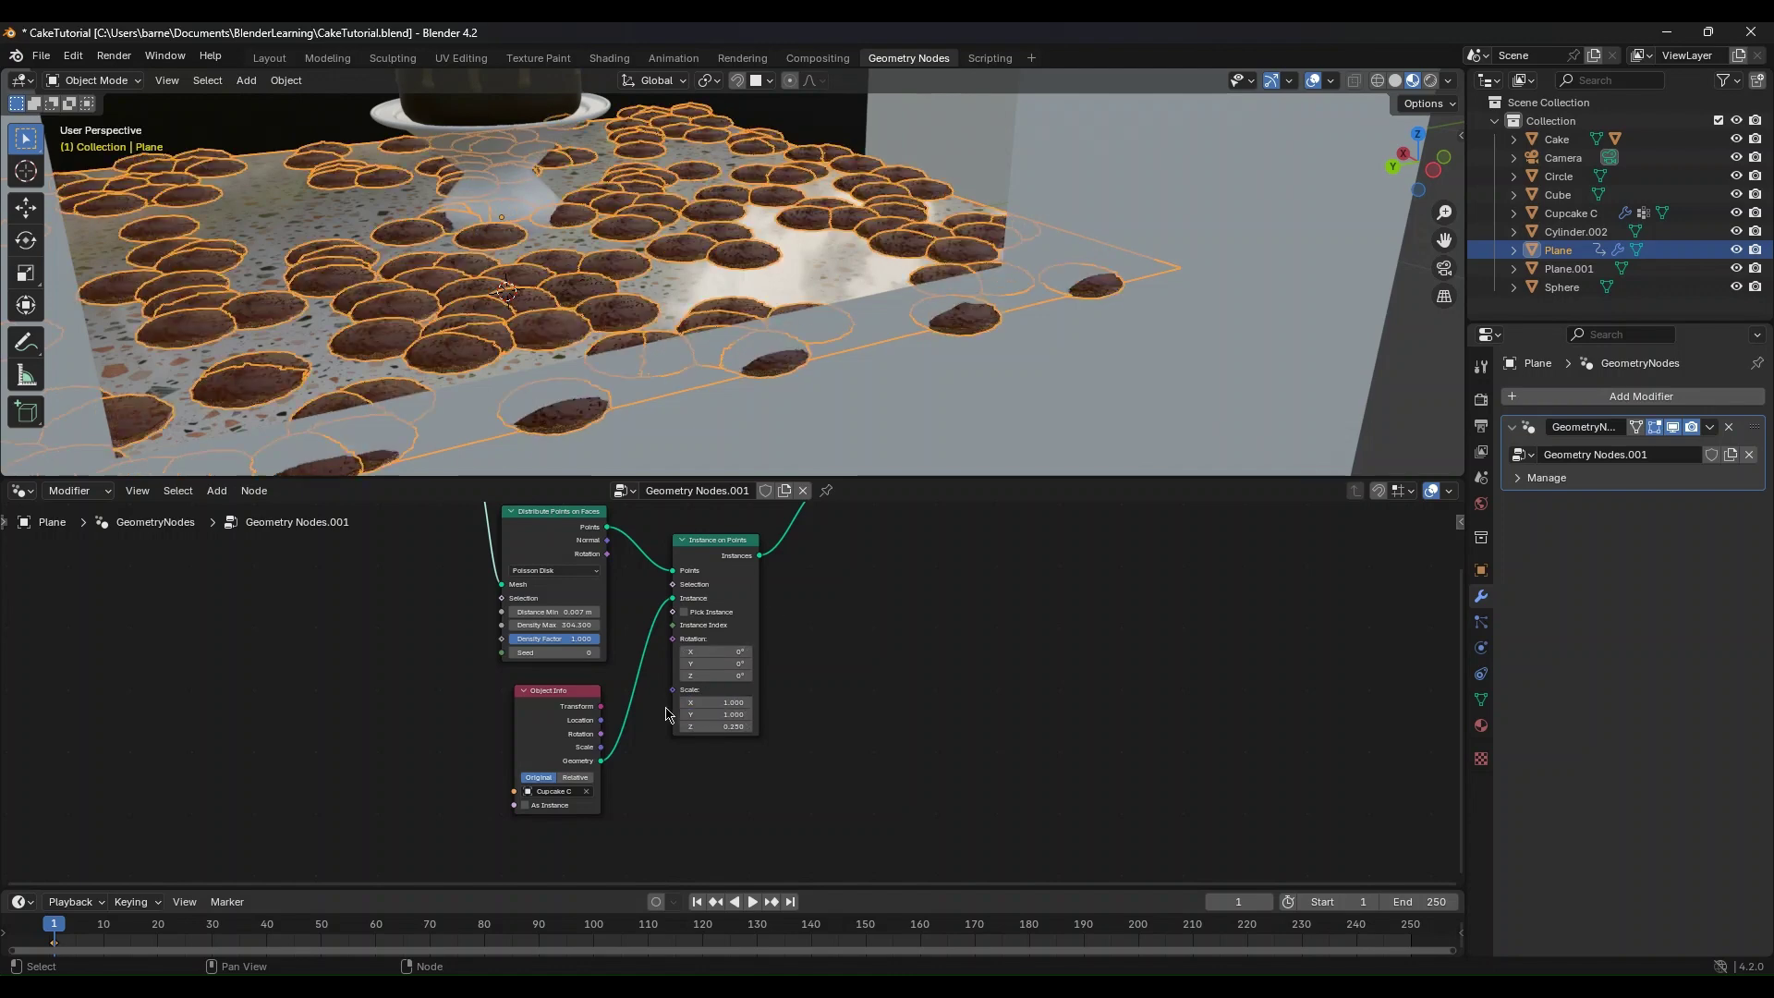
double_click(733, 727)
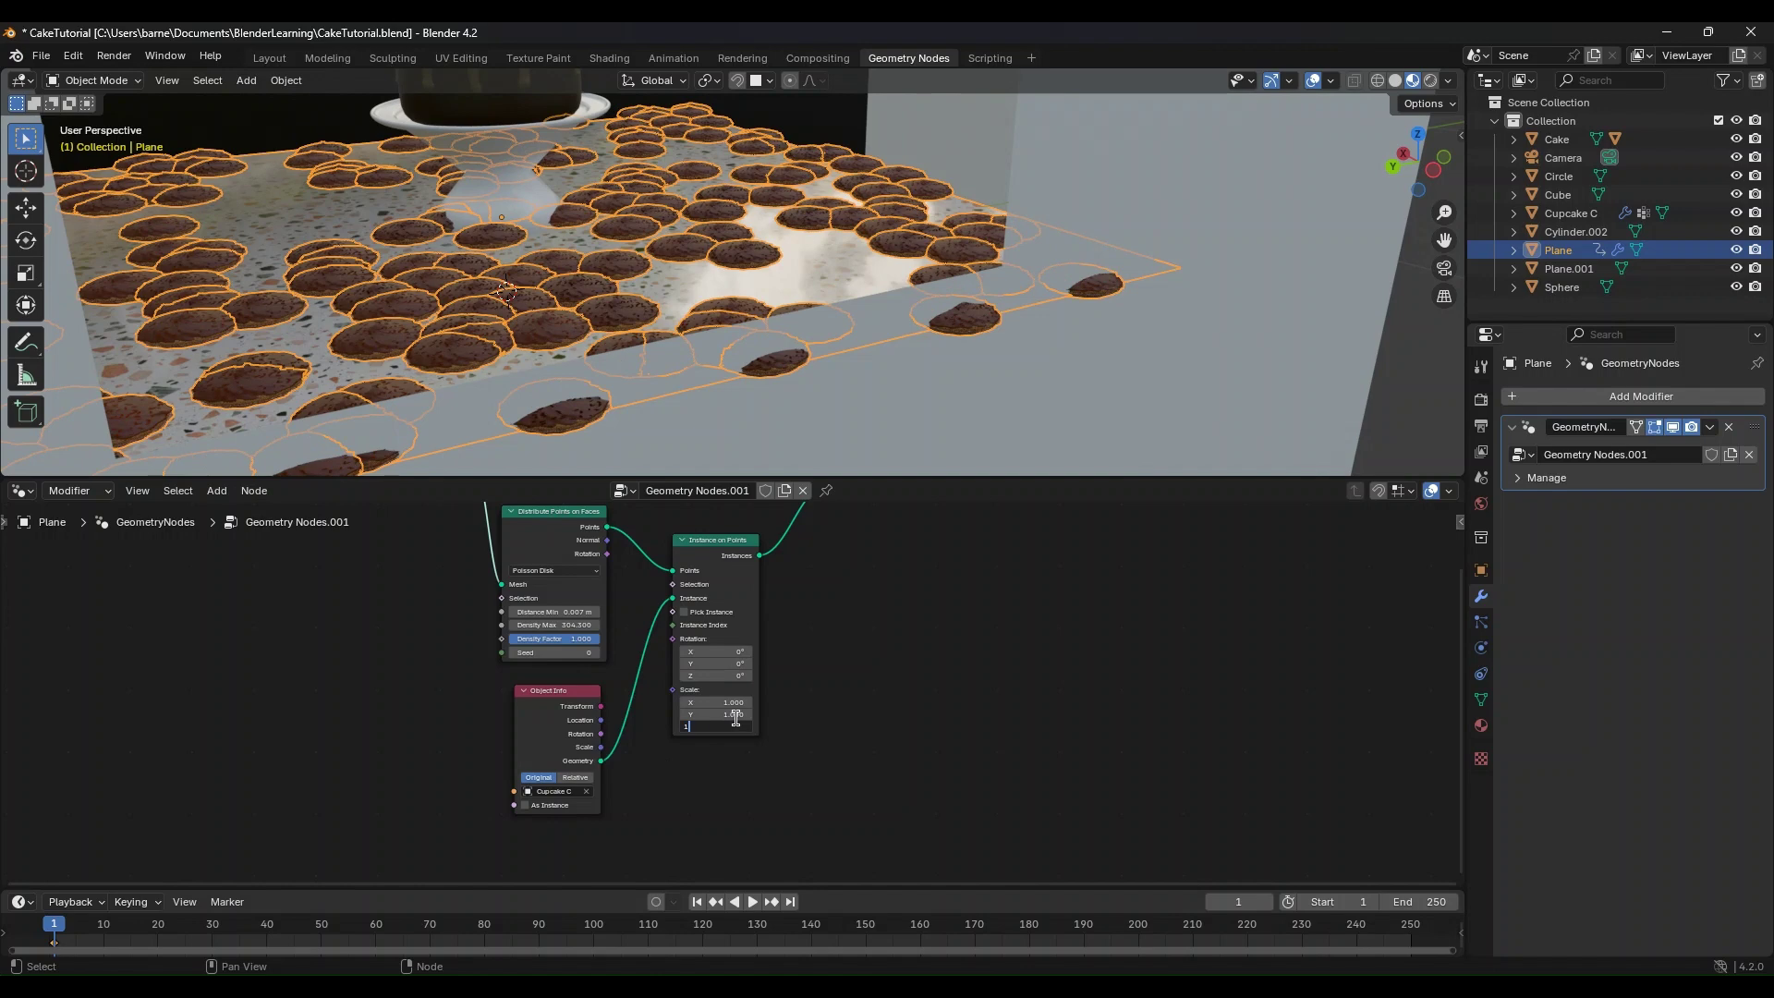
type("1")
key("Return")
Step: Try a Distance Min of 0.1 m in Distribute Points on Faces, and settle on 0.05 m
middle_click_drag(828, 298, 863, 314)
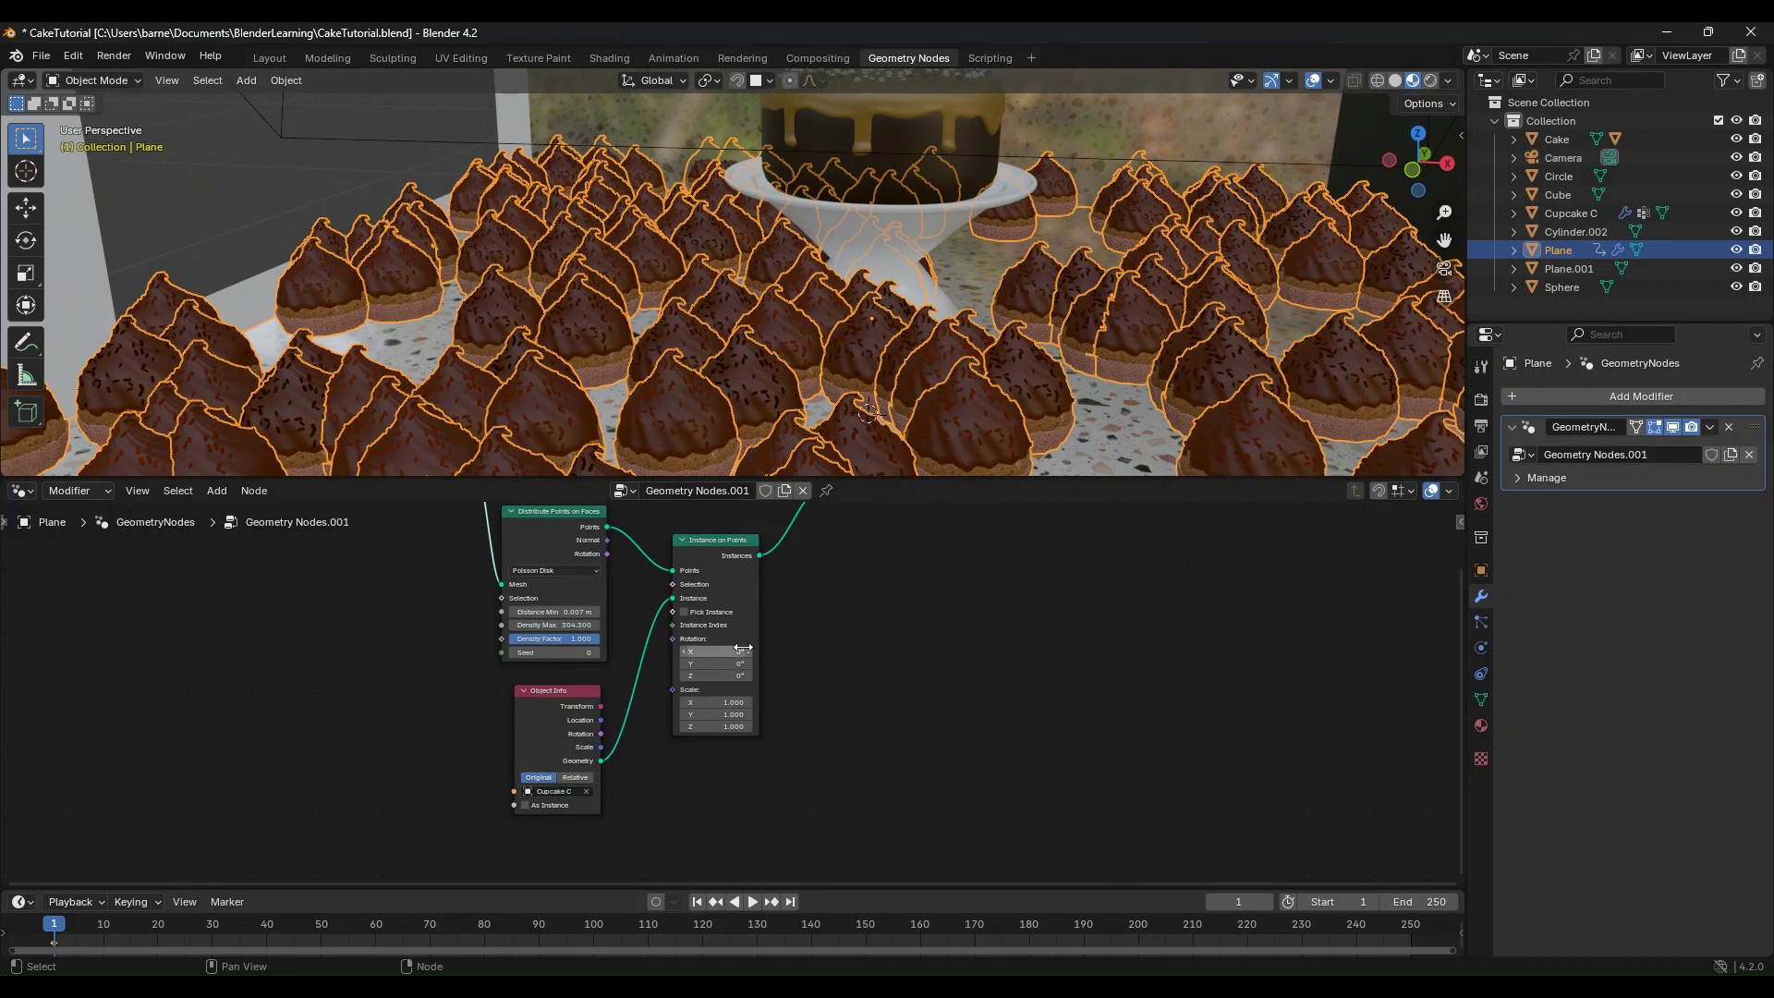
scroll(808, 602, "down", 1)
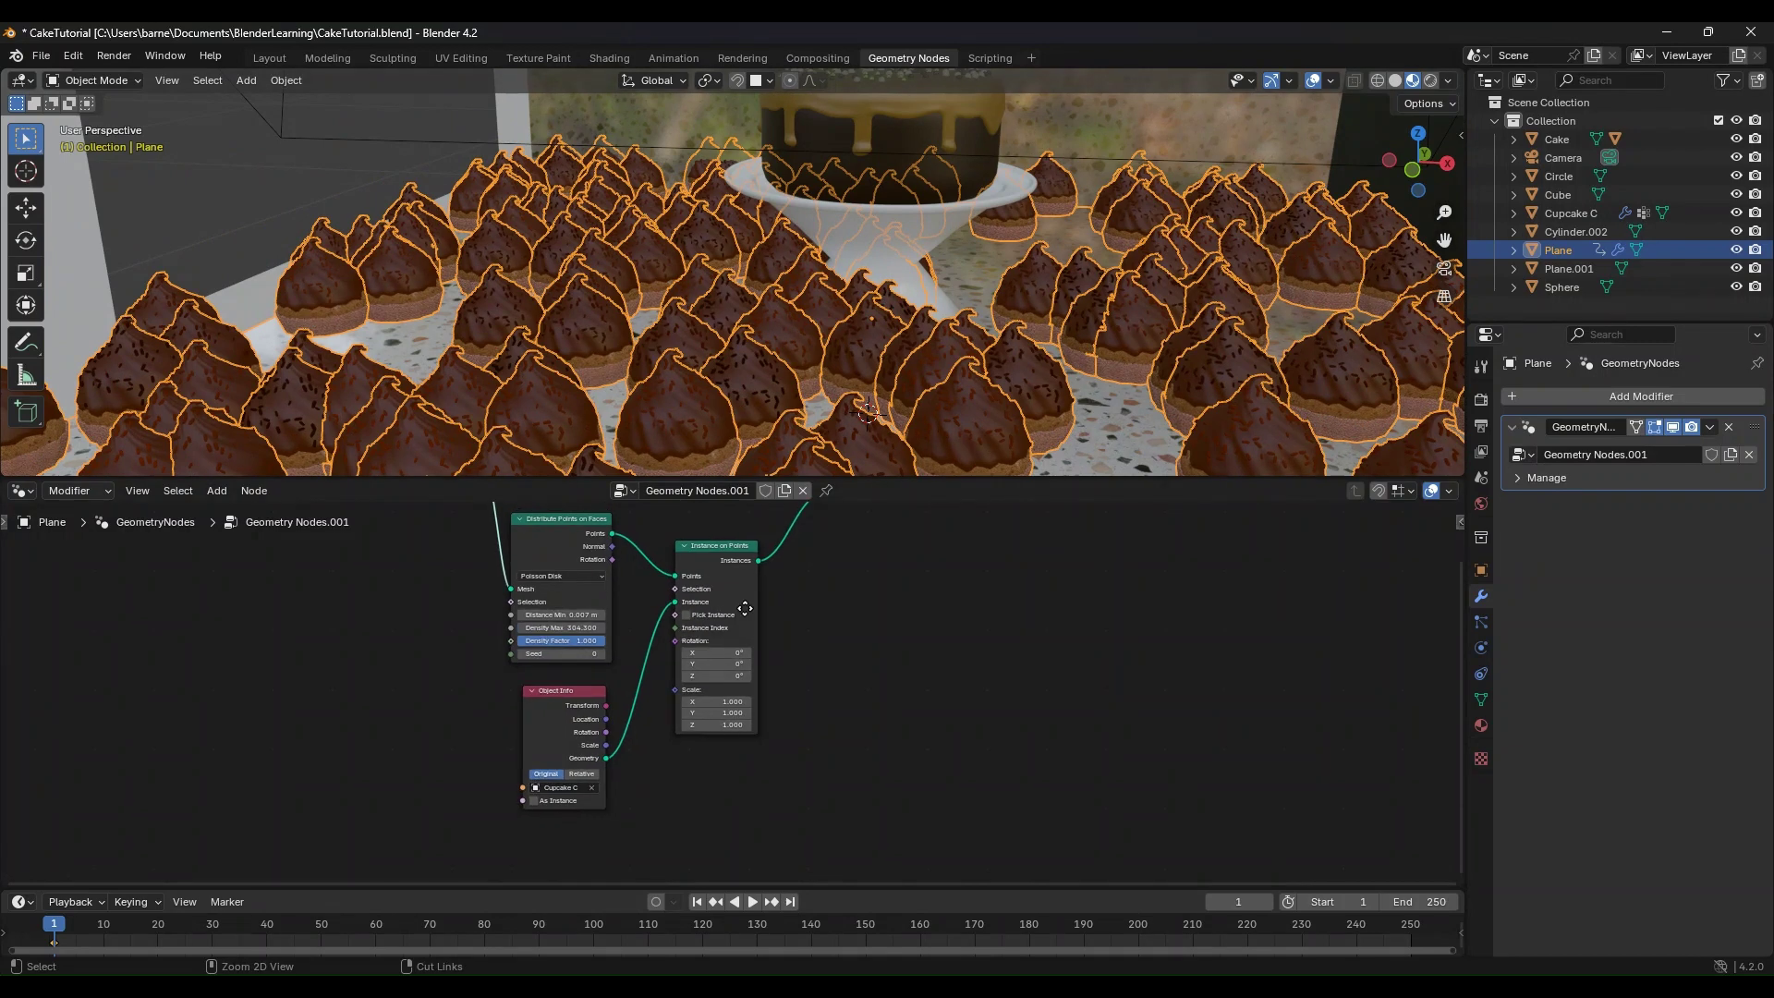
scroll(747, 614, "down", 1)
scroll(785, 617, "up", 1)
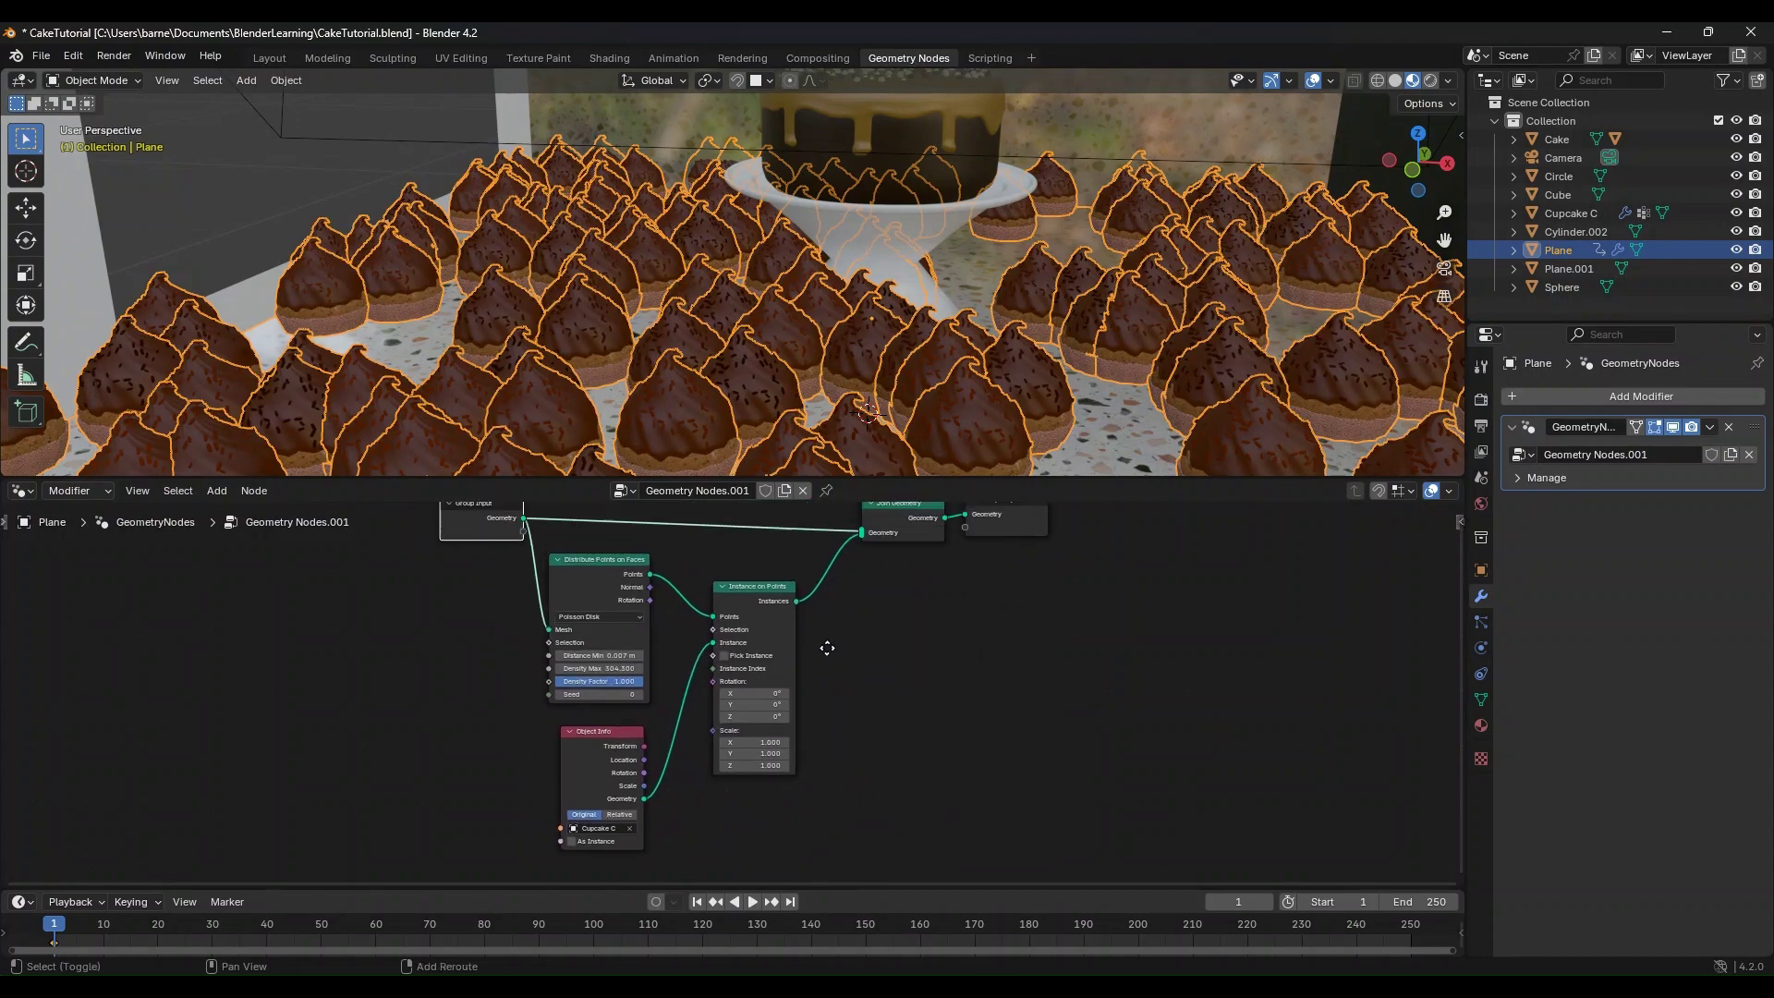
middle_click_drag(935, 380, 991, 377)
left_click(596, 618)
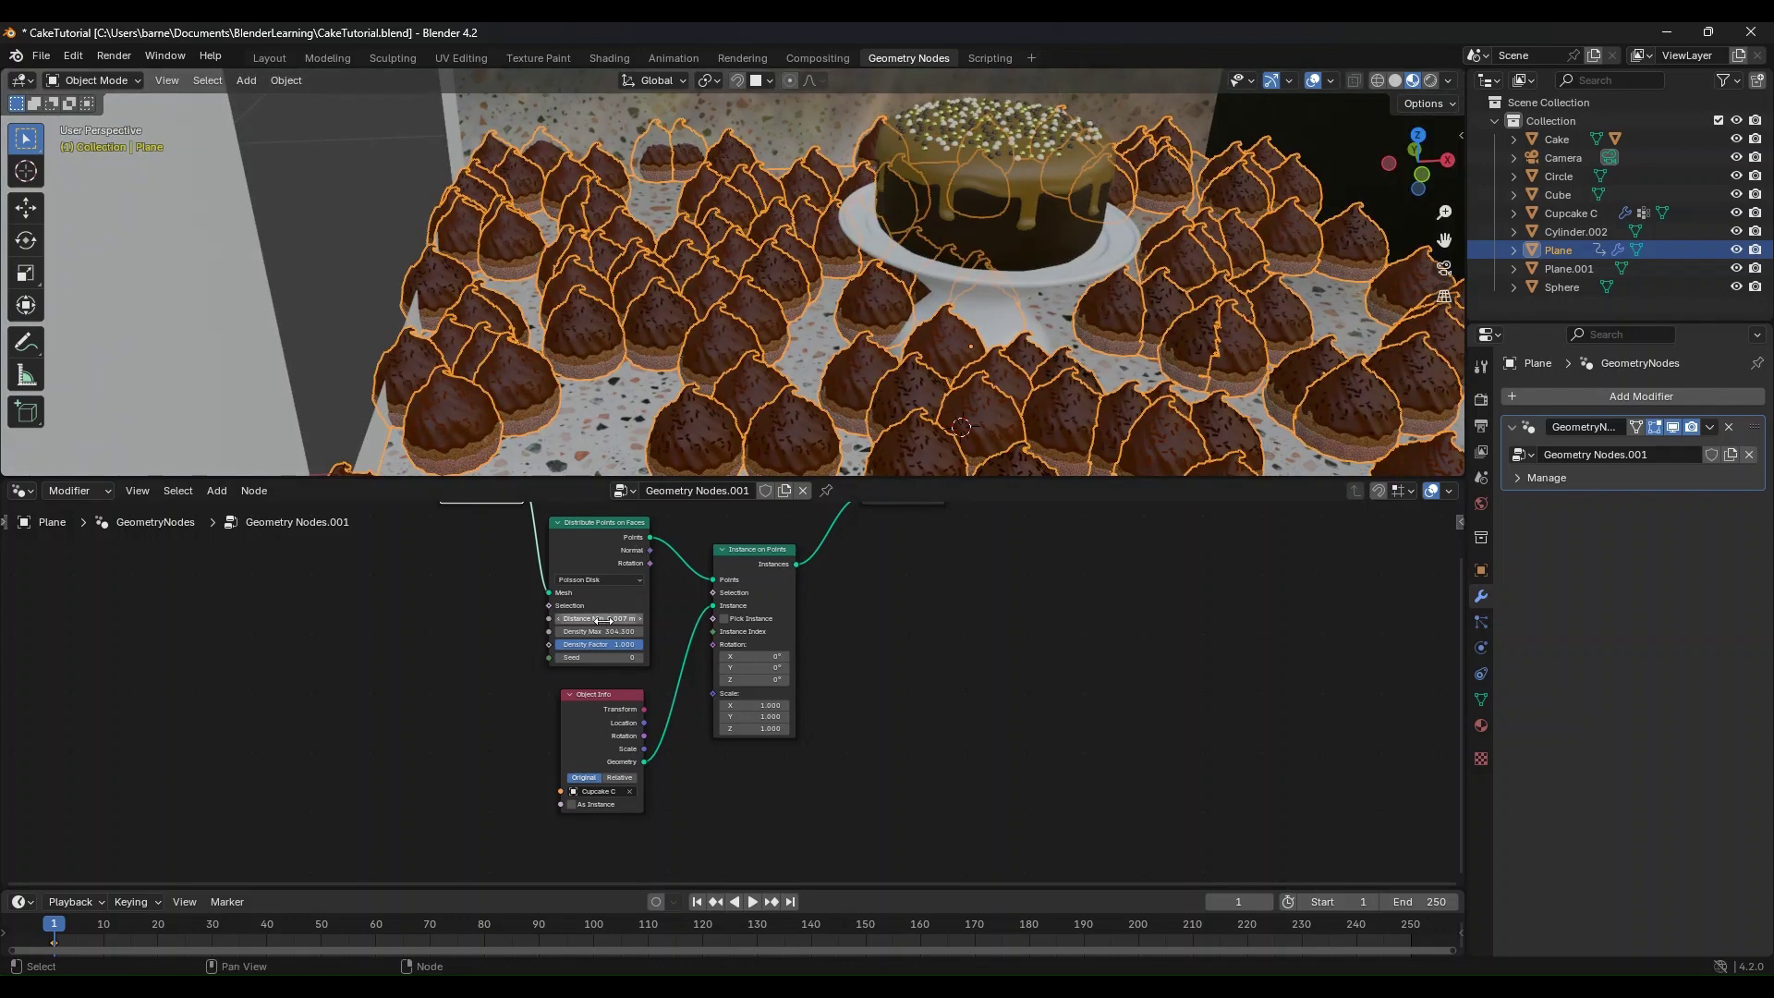
type("0.1")
key("Return")
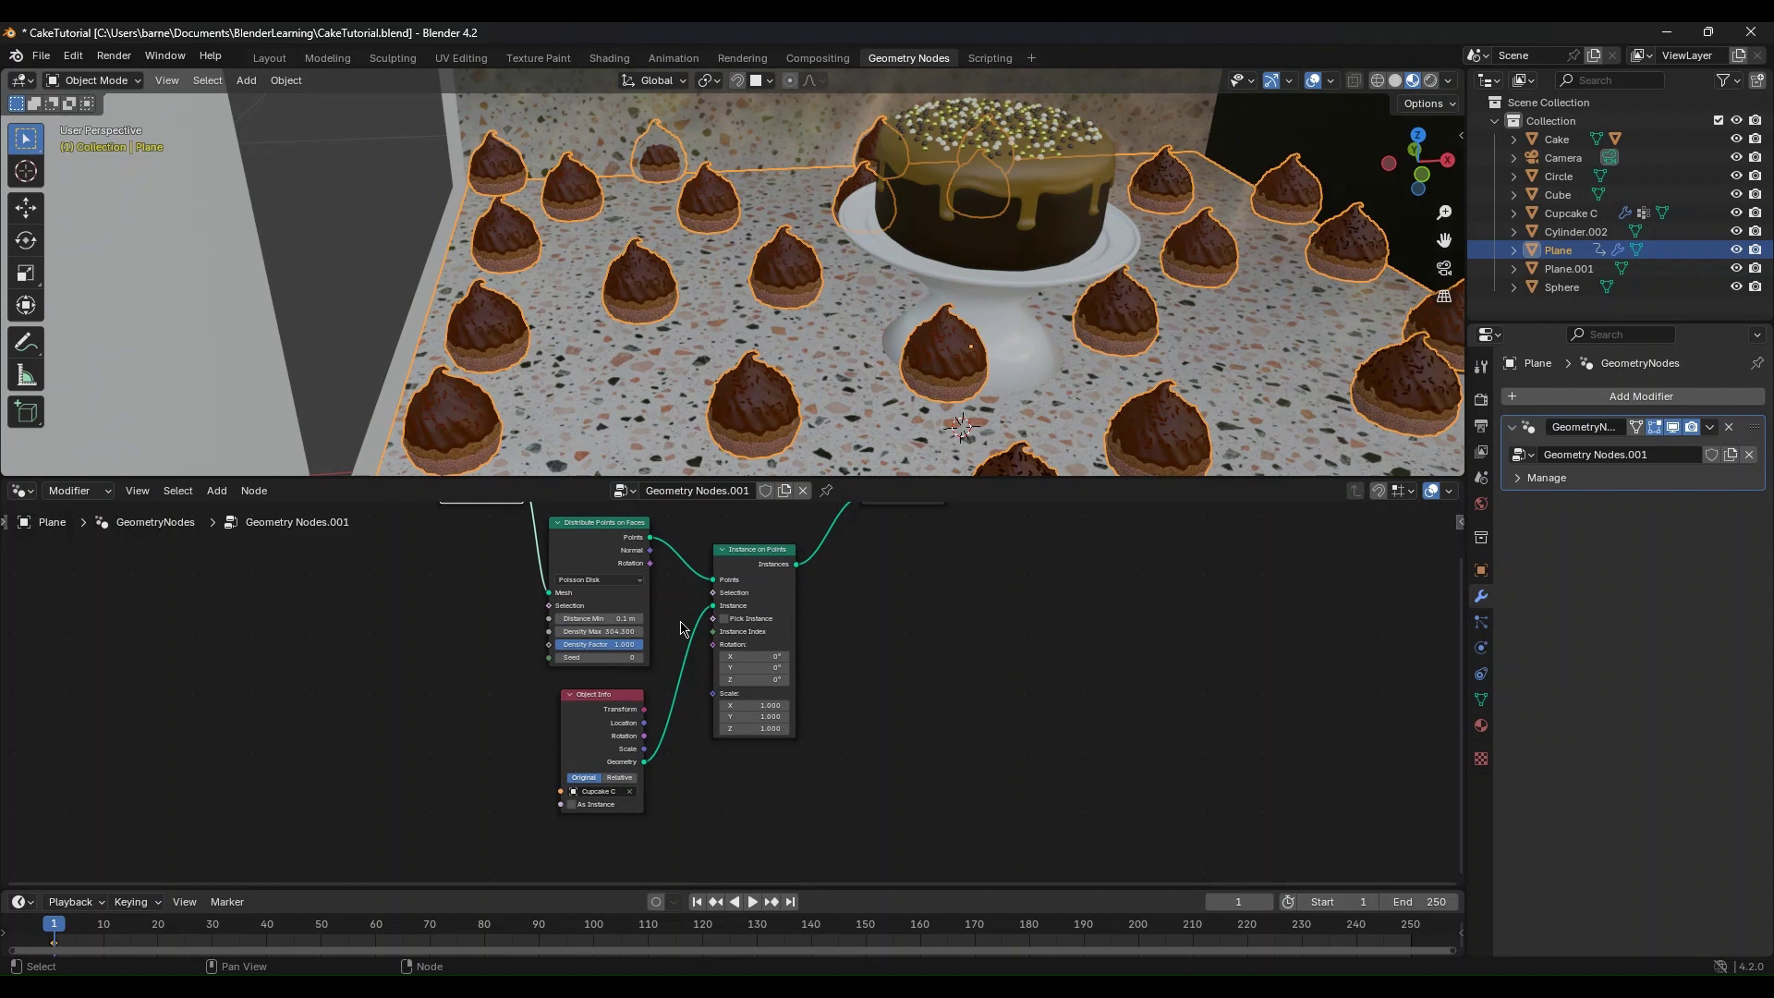
left_click(595, 618)
type(".05")
key("Return")
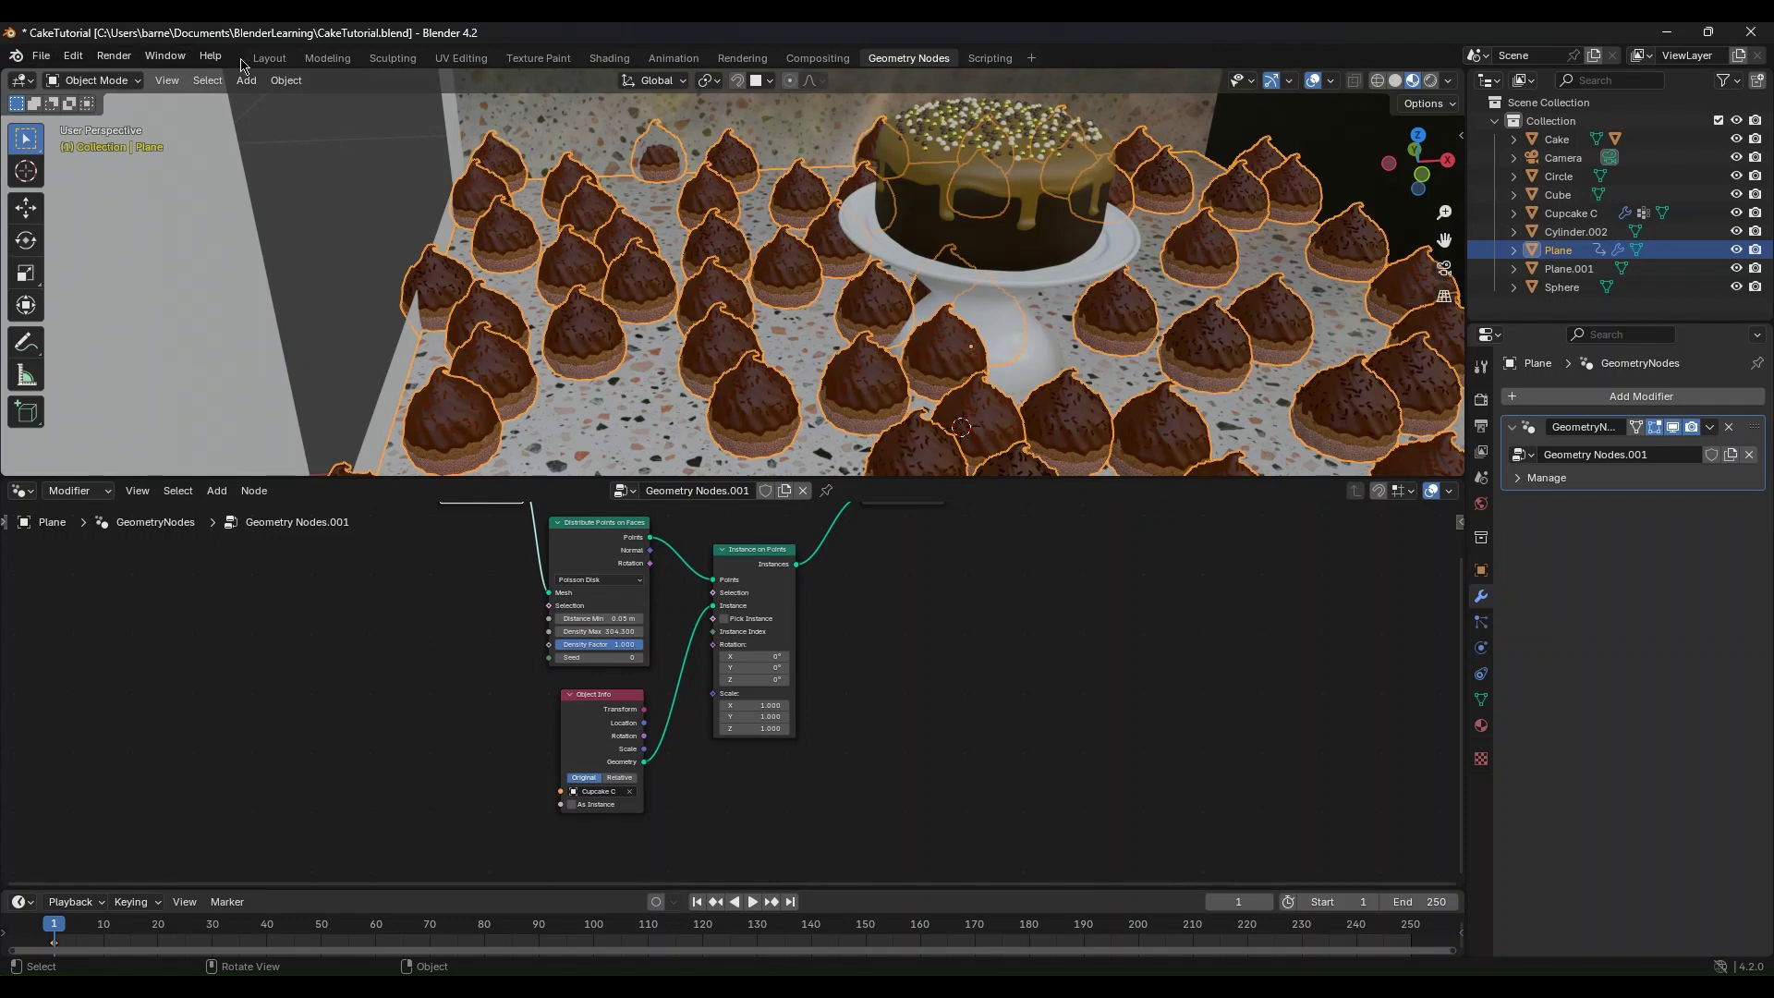
Step: In the Layout workspace, put the Plane in Weight Paint mode, try a full-weight stroke on its near corner, and undo it
left_click(269, 57)
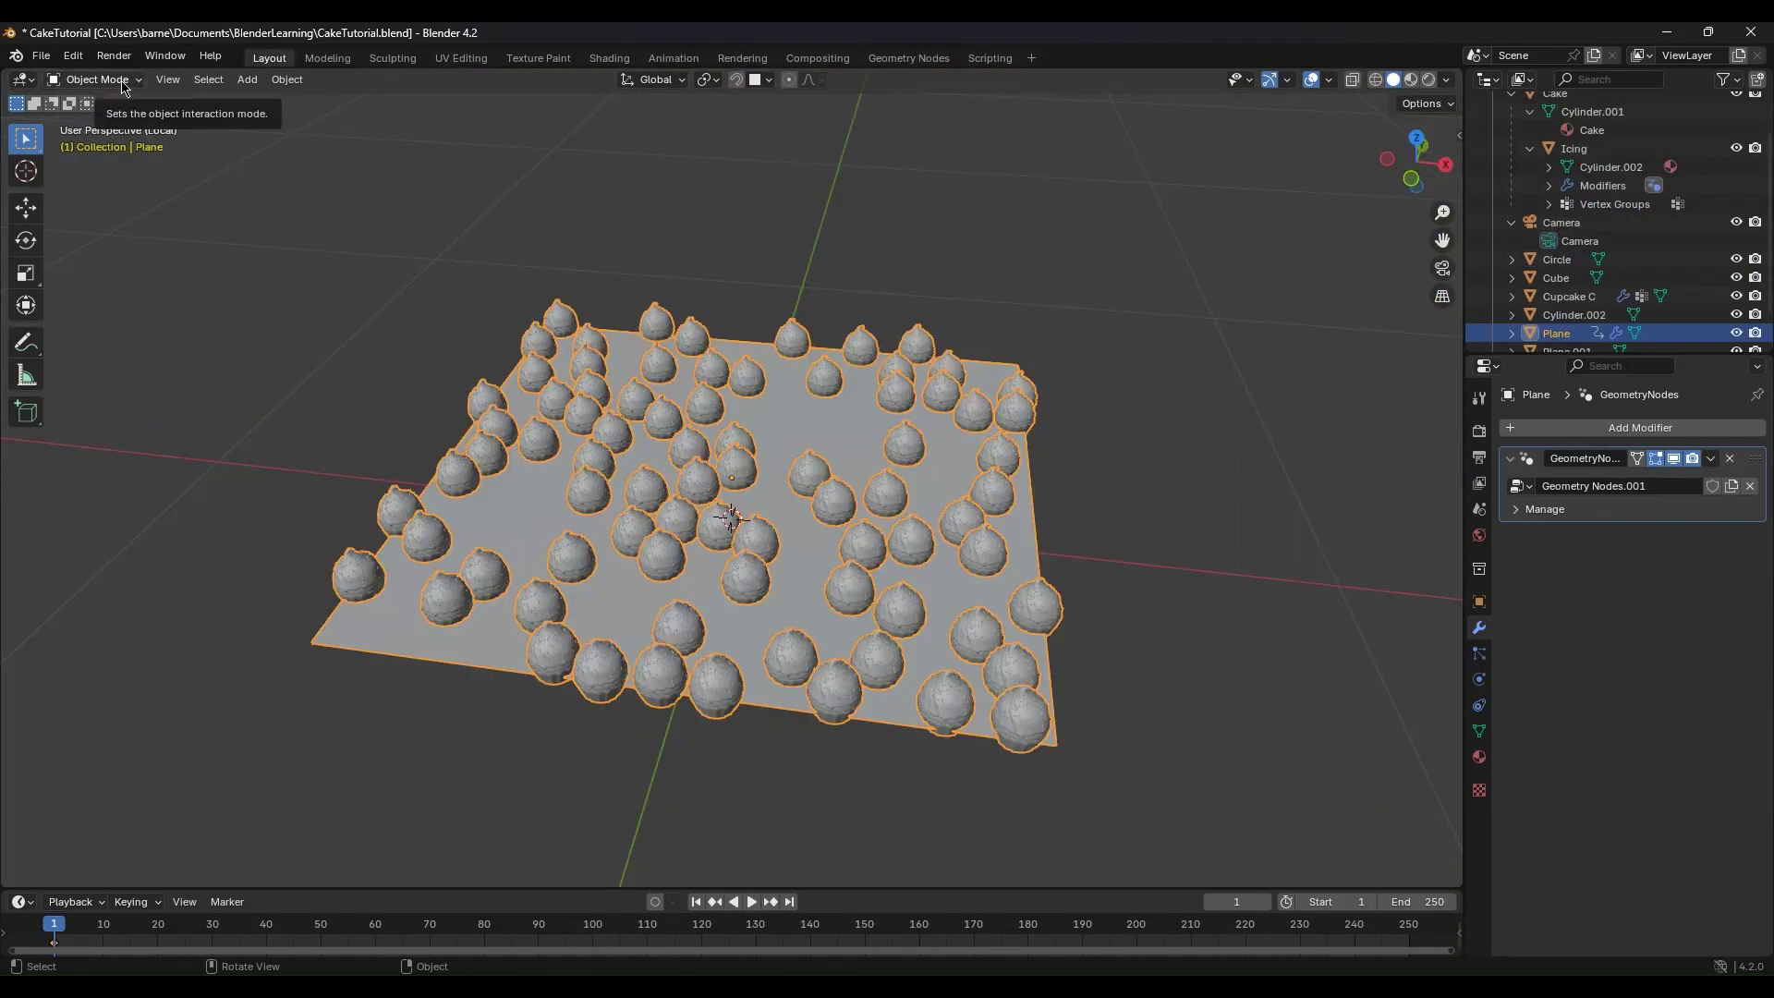
left_click(123, 83)
left_click(103, 182)
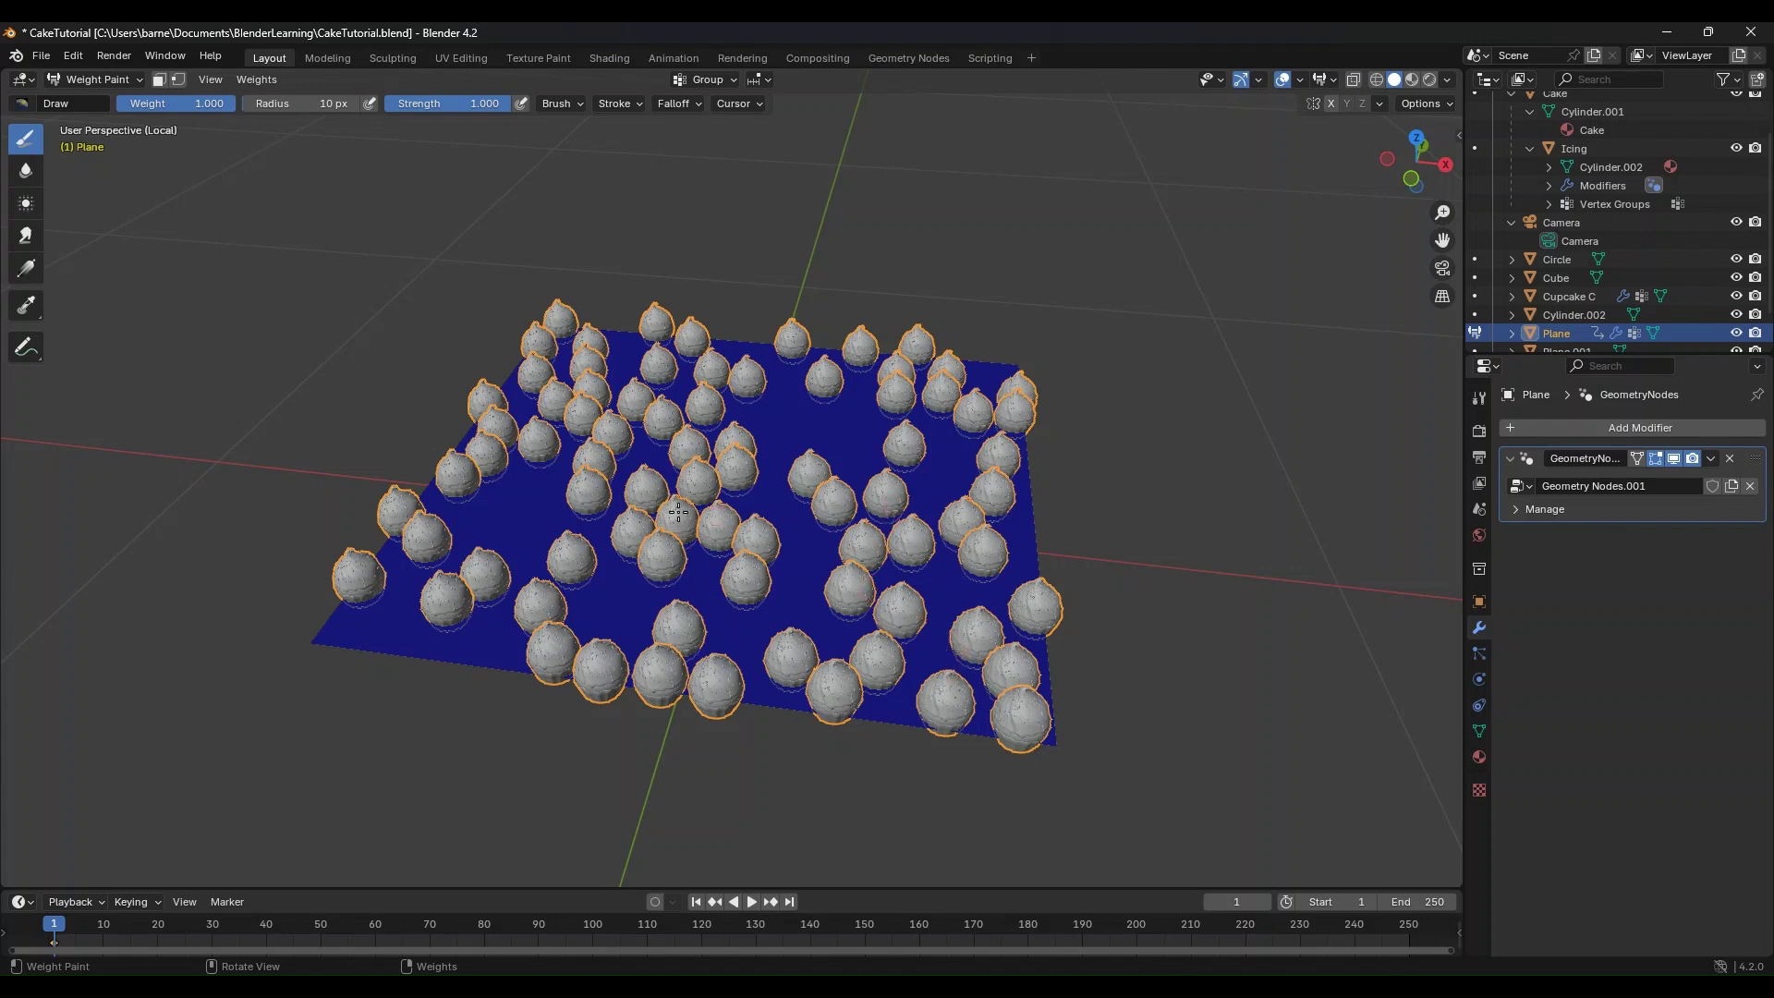
left_click_drag(1024, 719, 1057, 746)
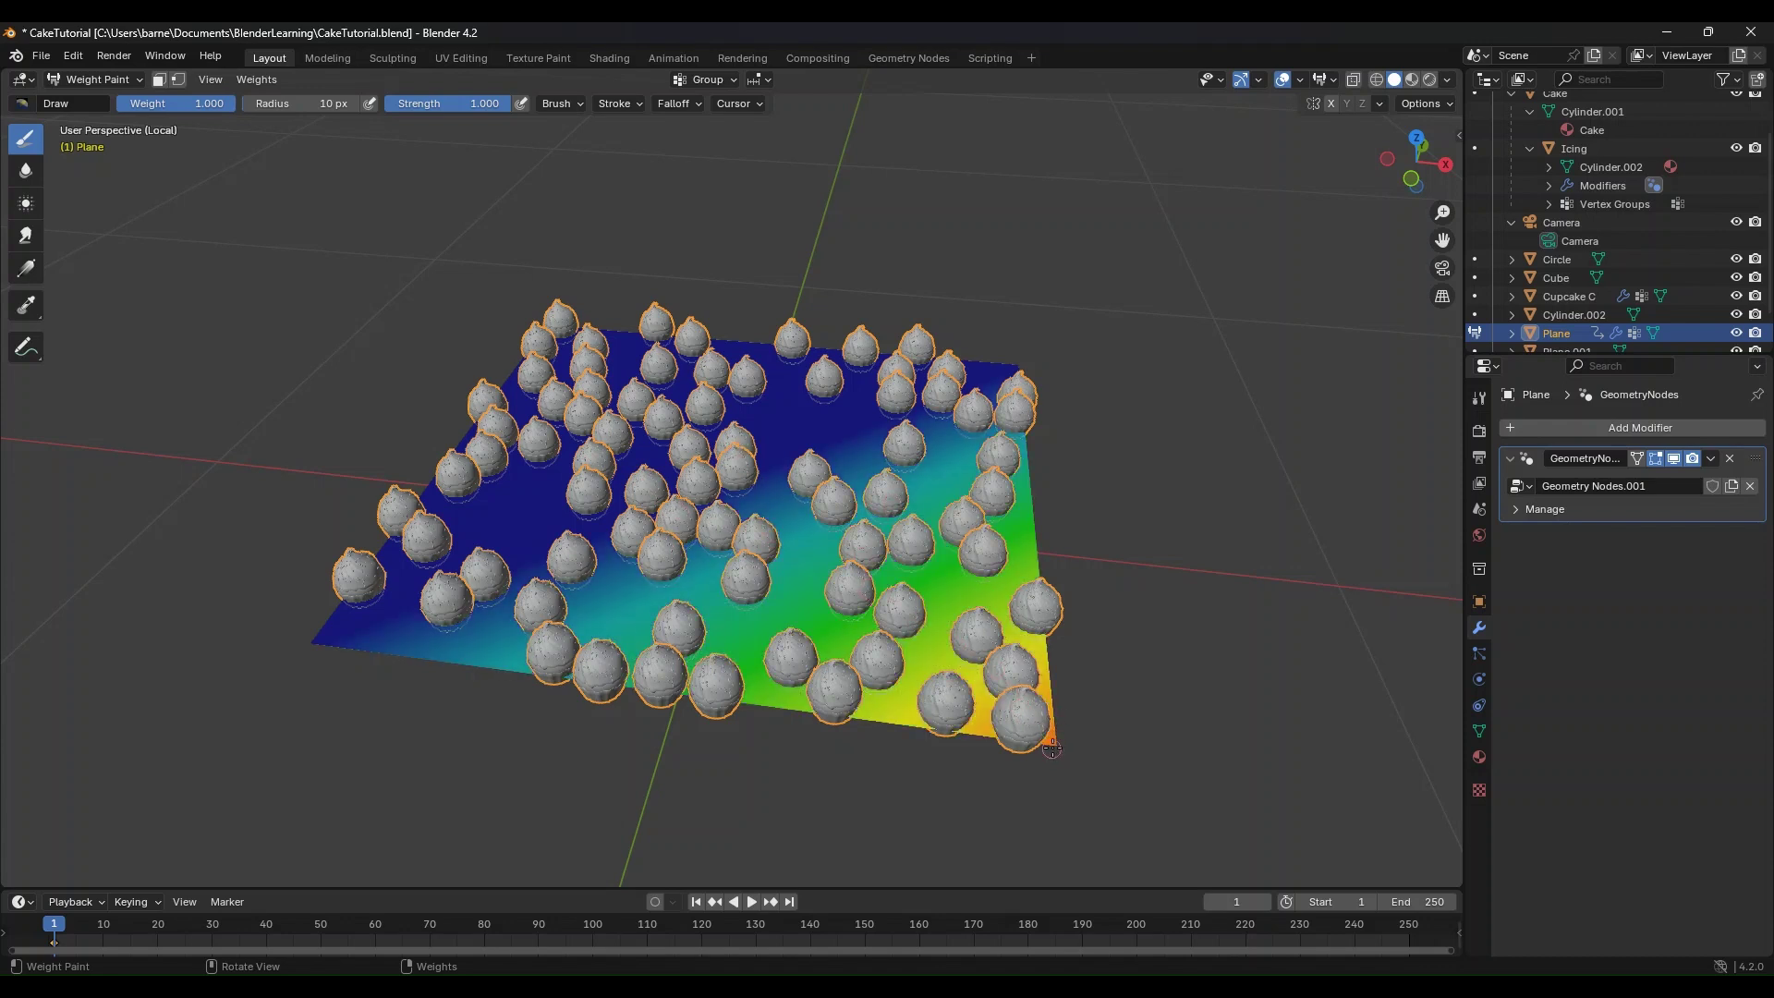
key("ctrl+z")
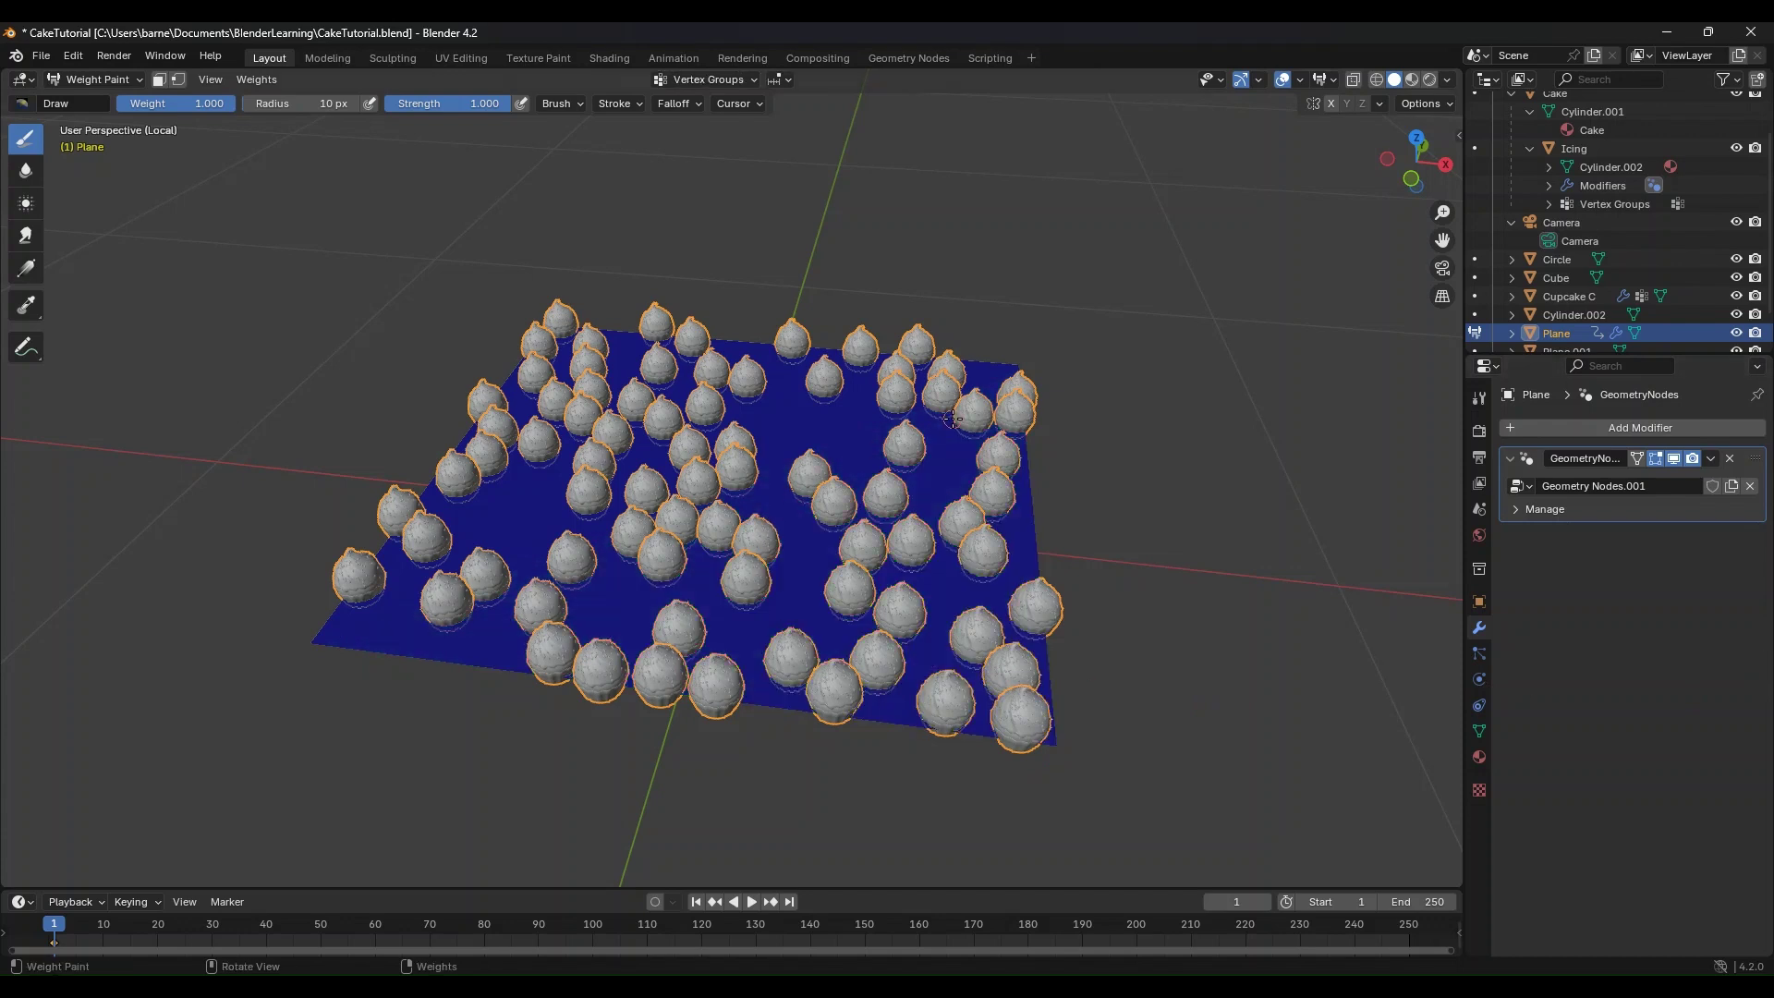
Step: Leave Weight Paint for Object Mode, and select the Plane's entire mesh in Edit Mode
left_click(89, 80)
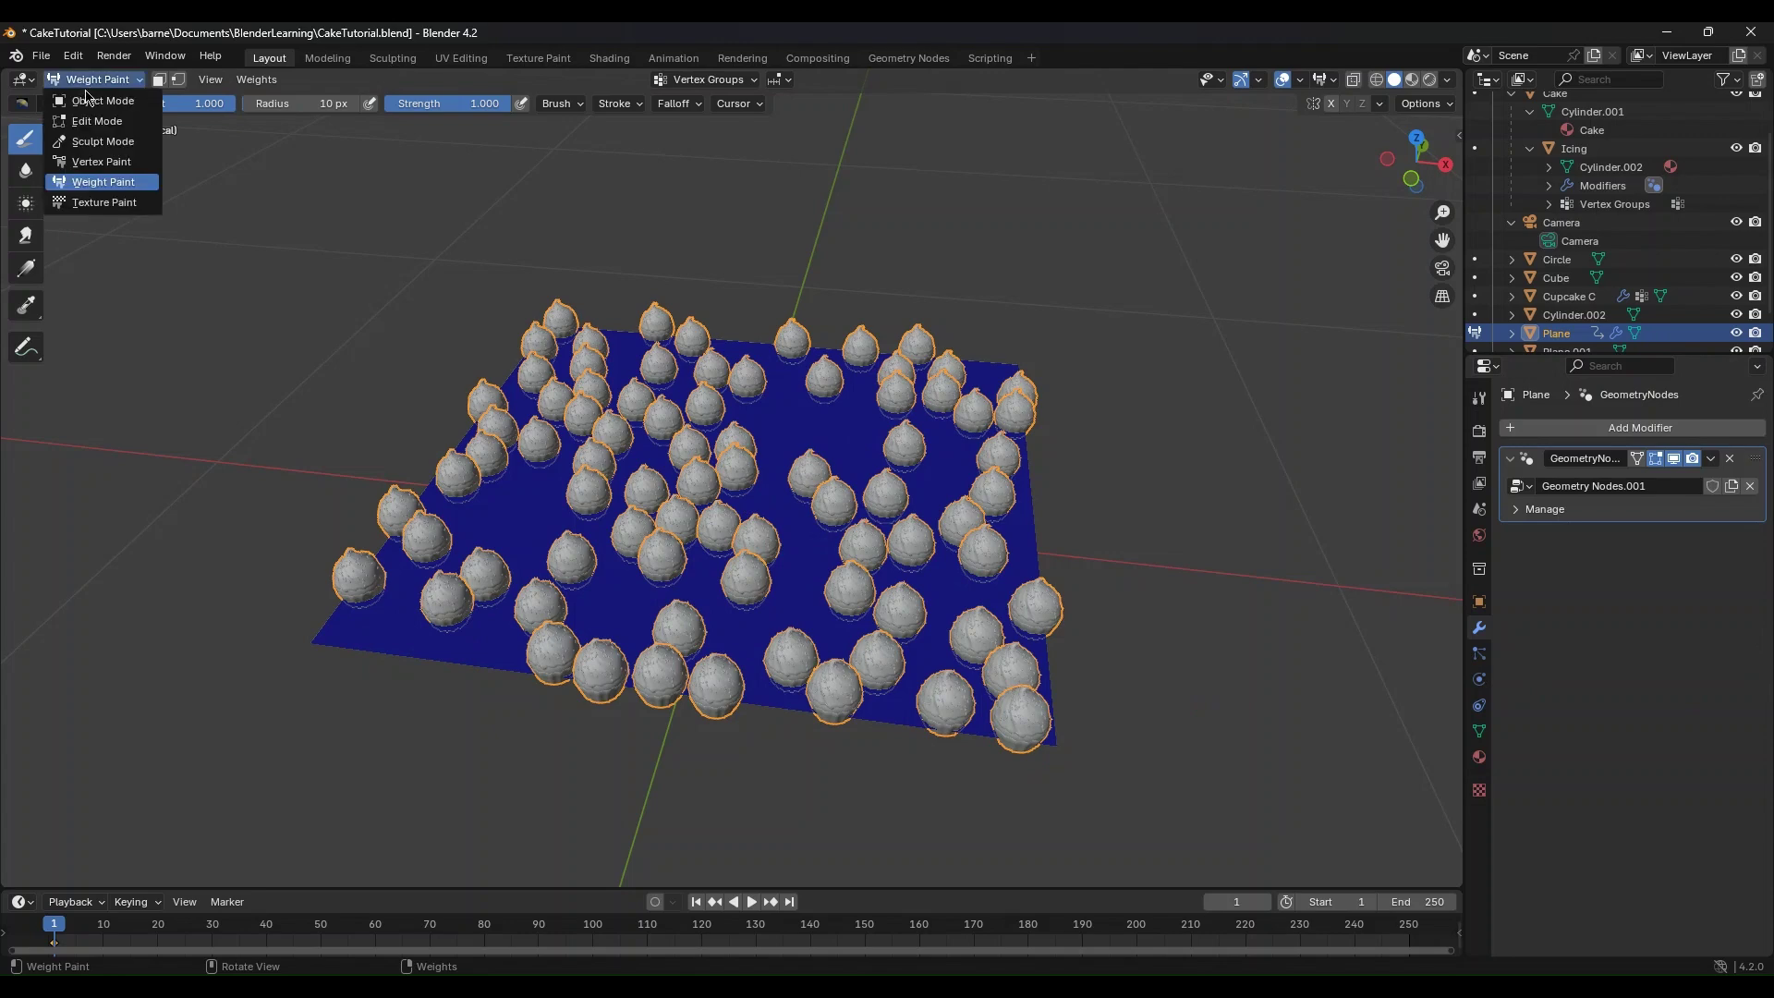
left_click(89, 100)
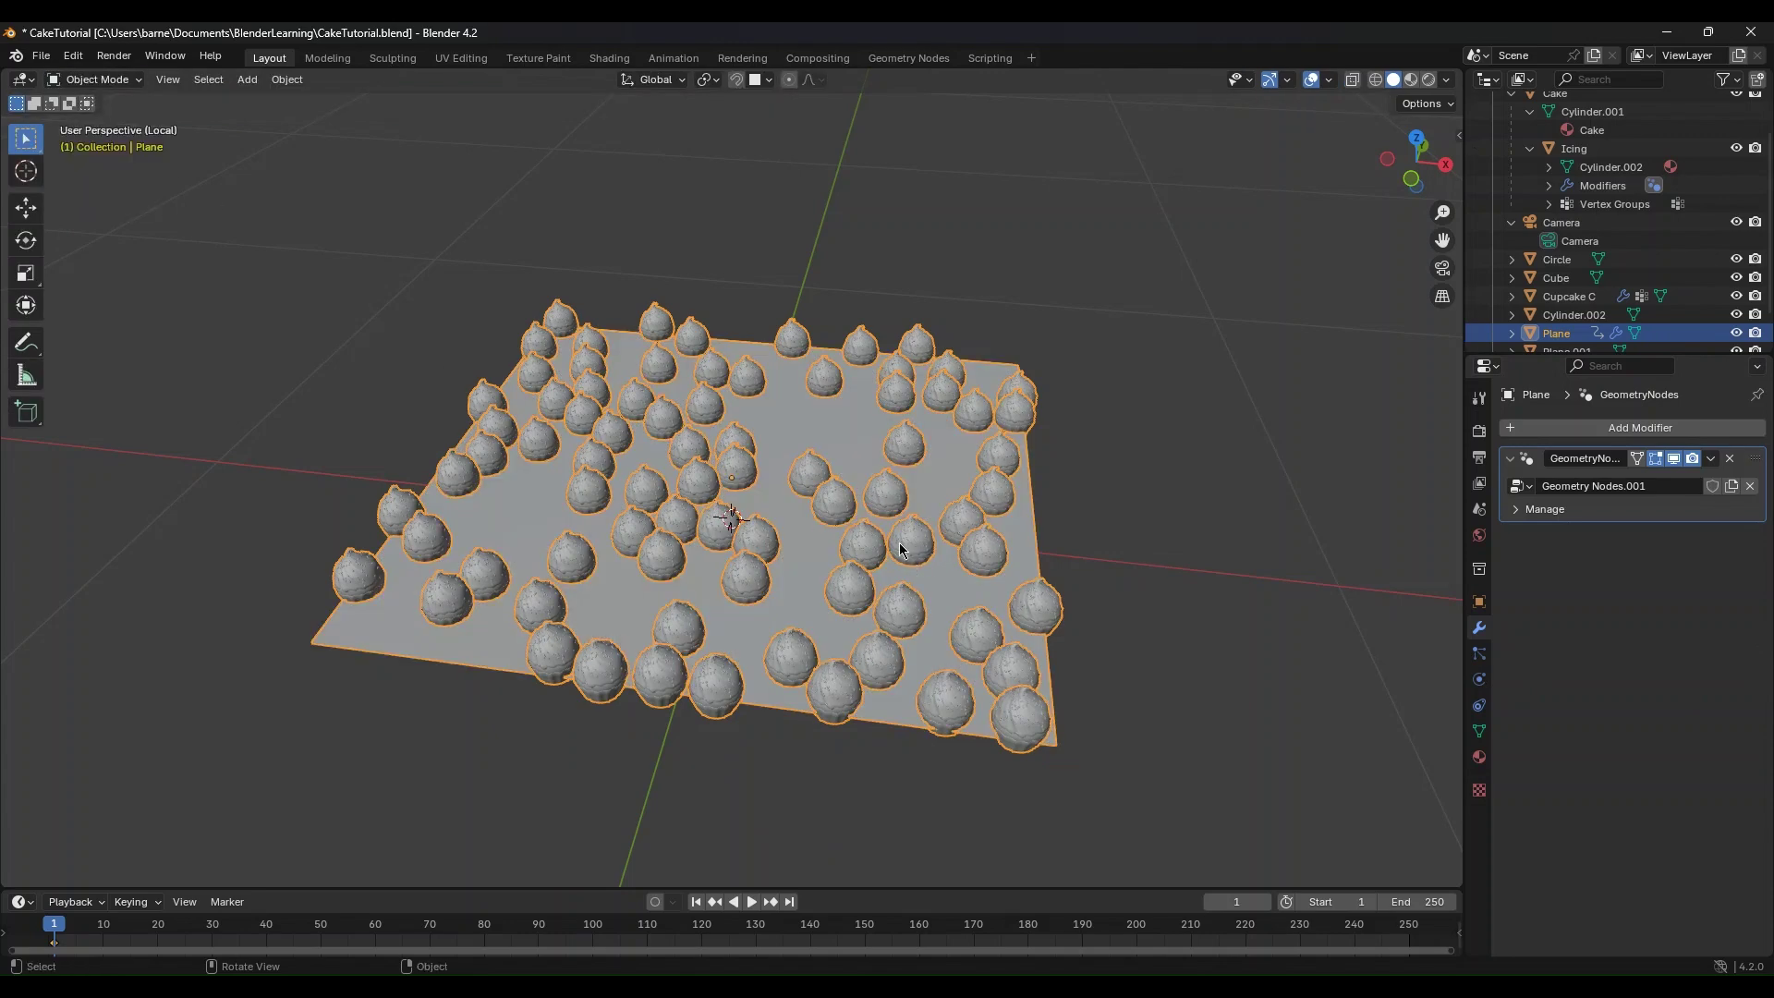
key("Tab")
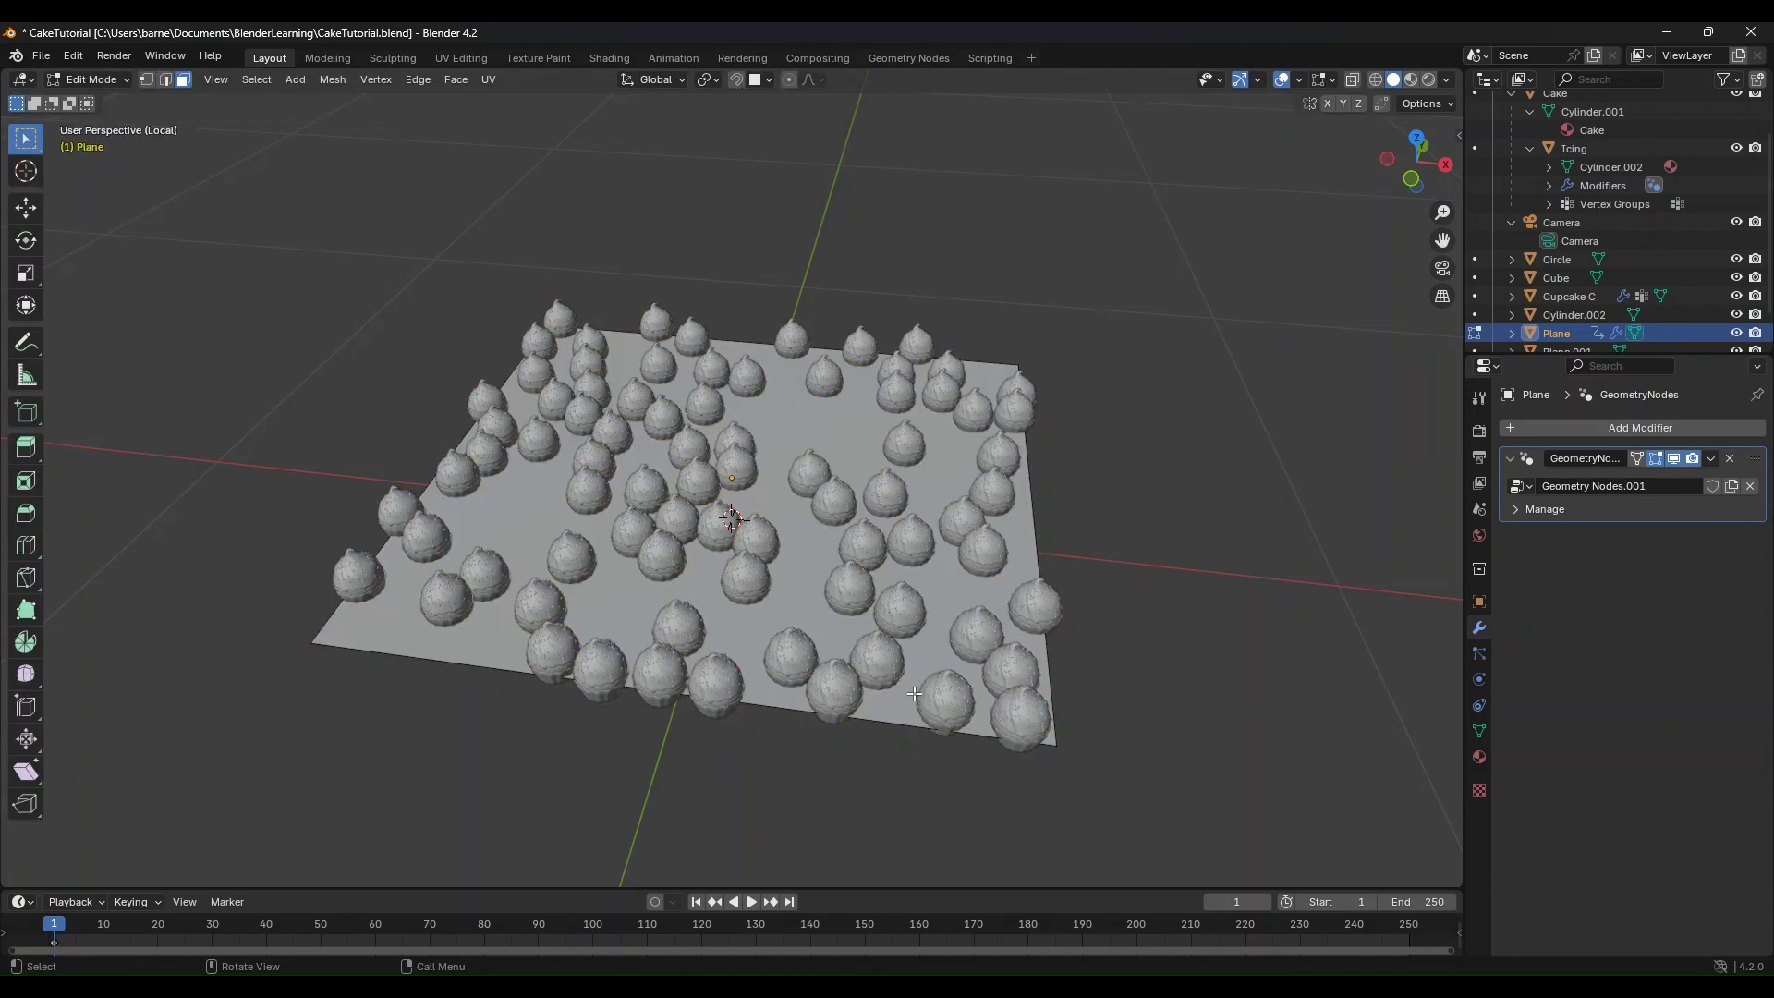
key("a")
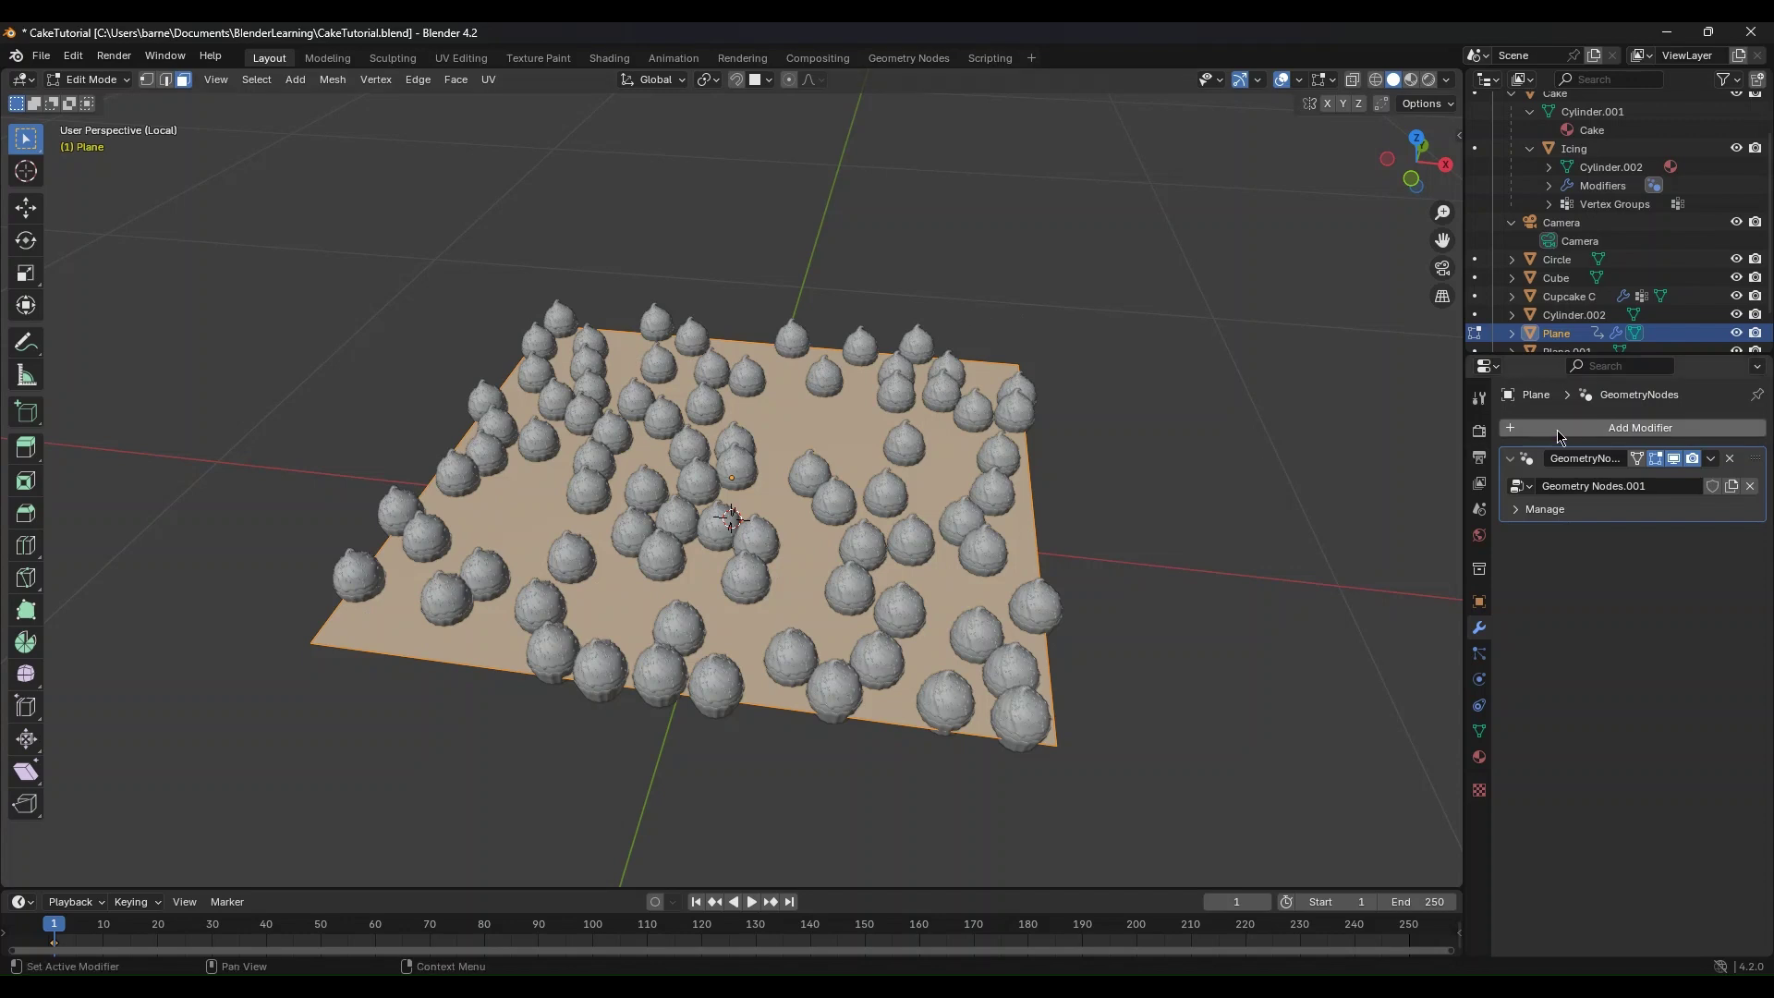
Step: Try a Subdivision Surface modifier on the Plane, and remove it
left_click(1598, 431)
mouse_move(1591, 435)
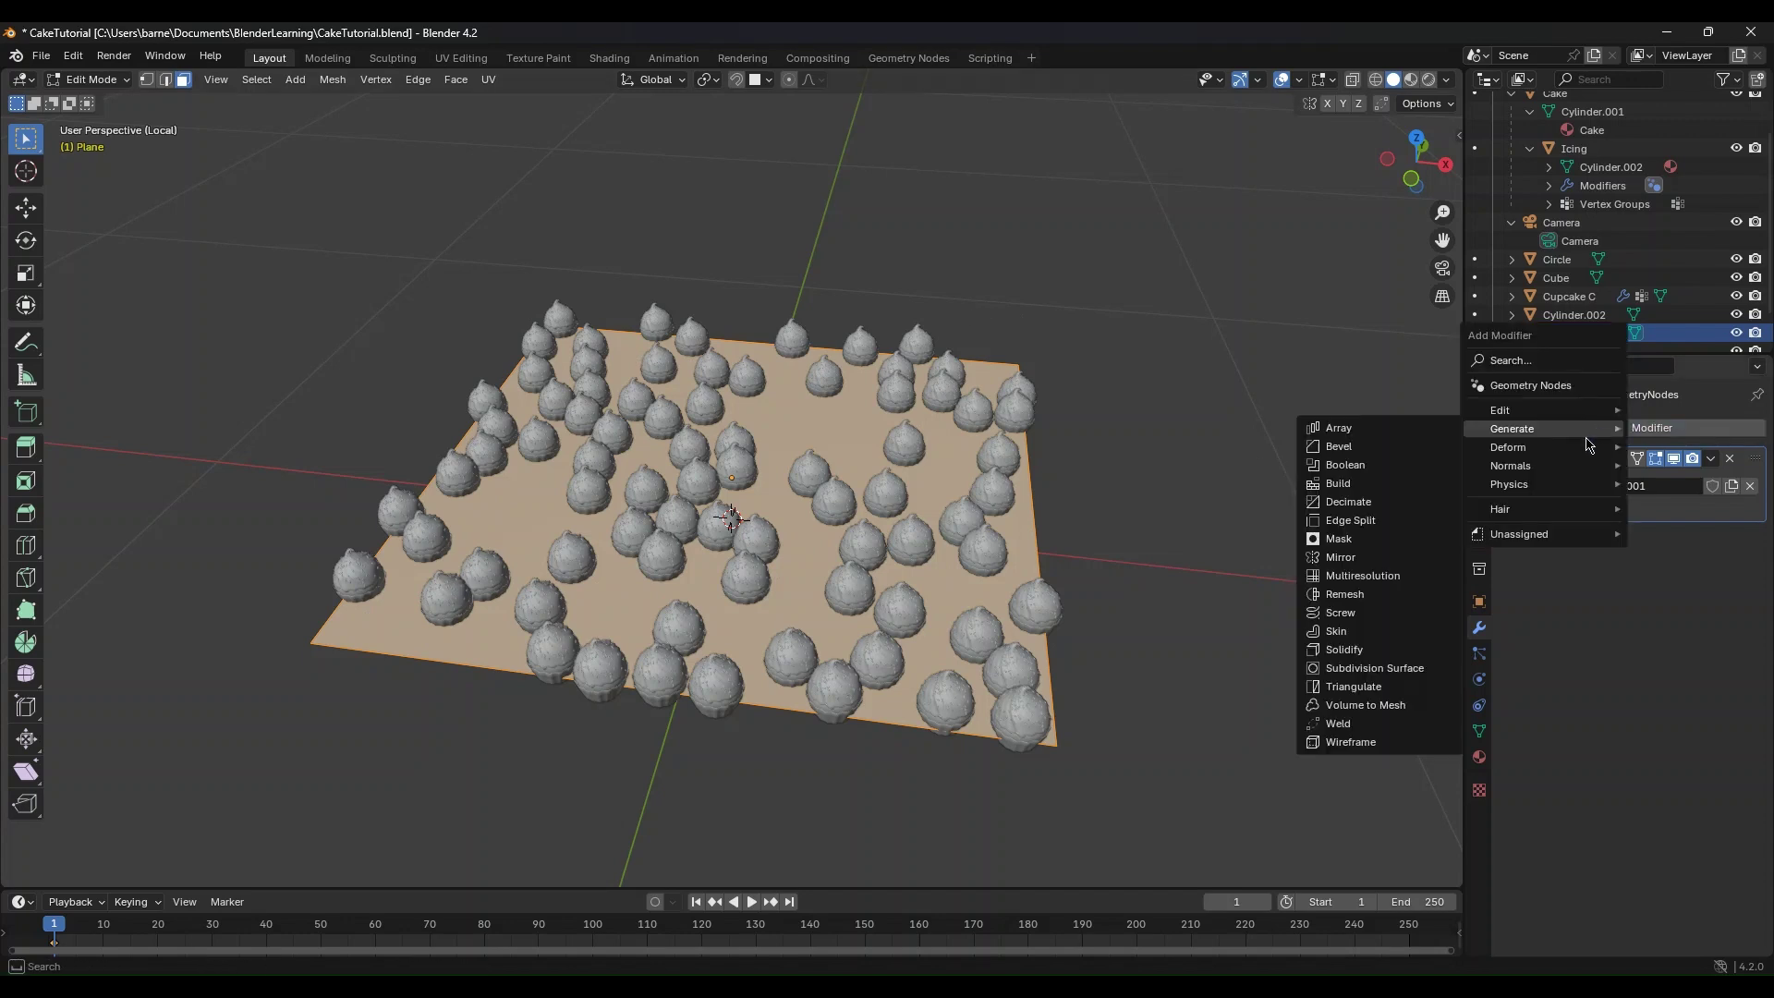
left_click(1341, 667)
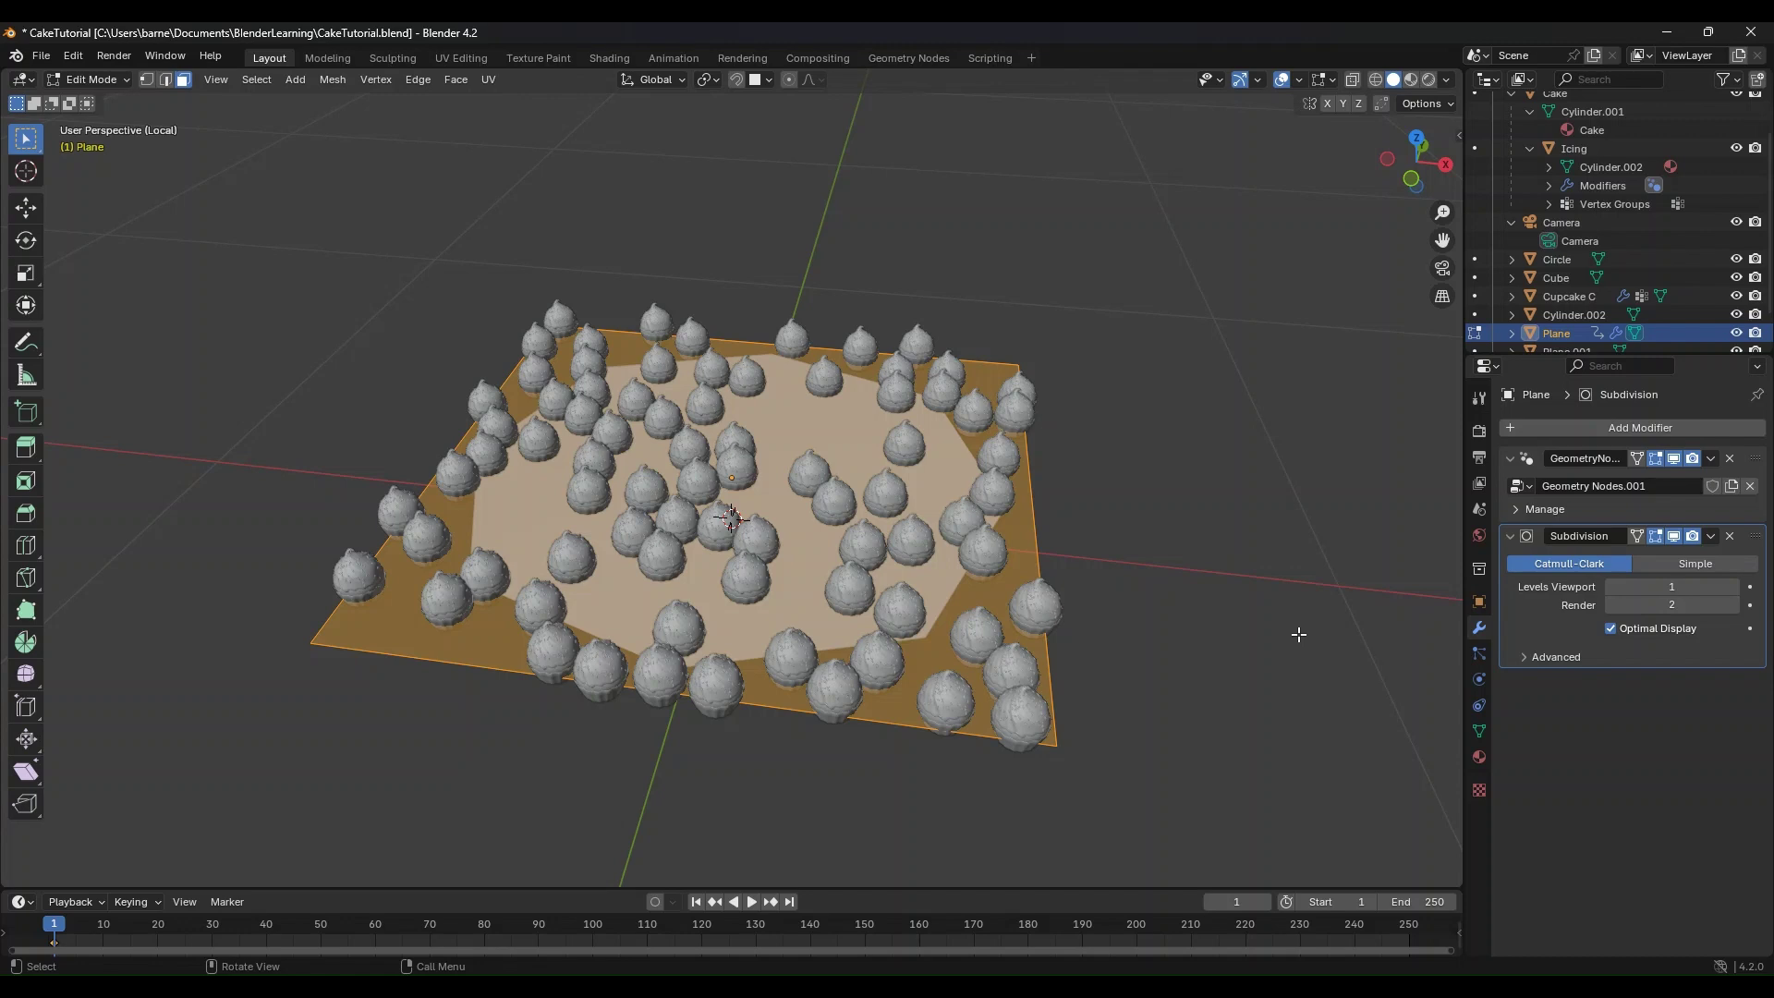
left_click(1728, 536)
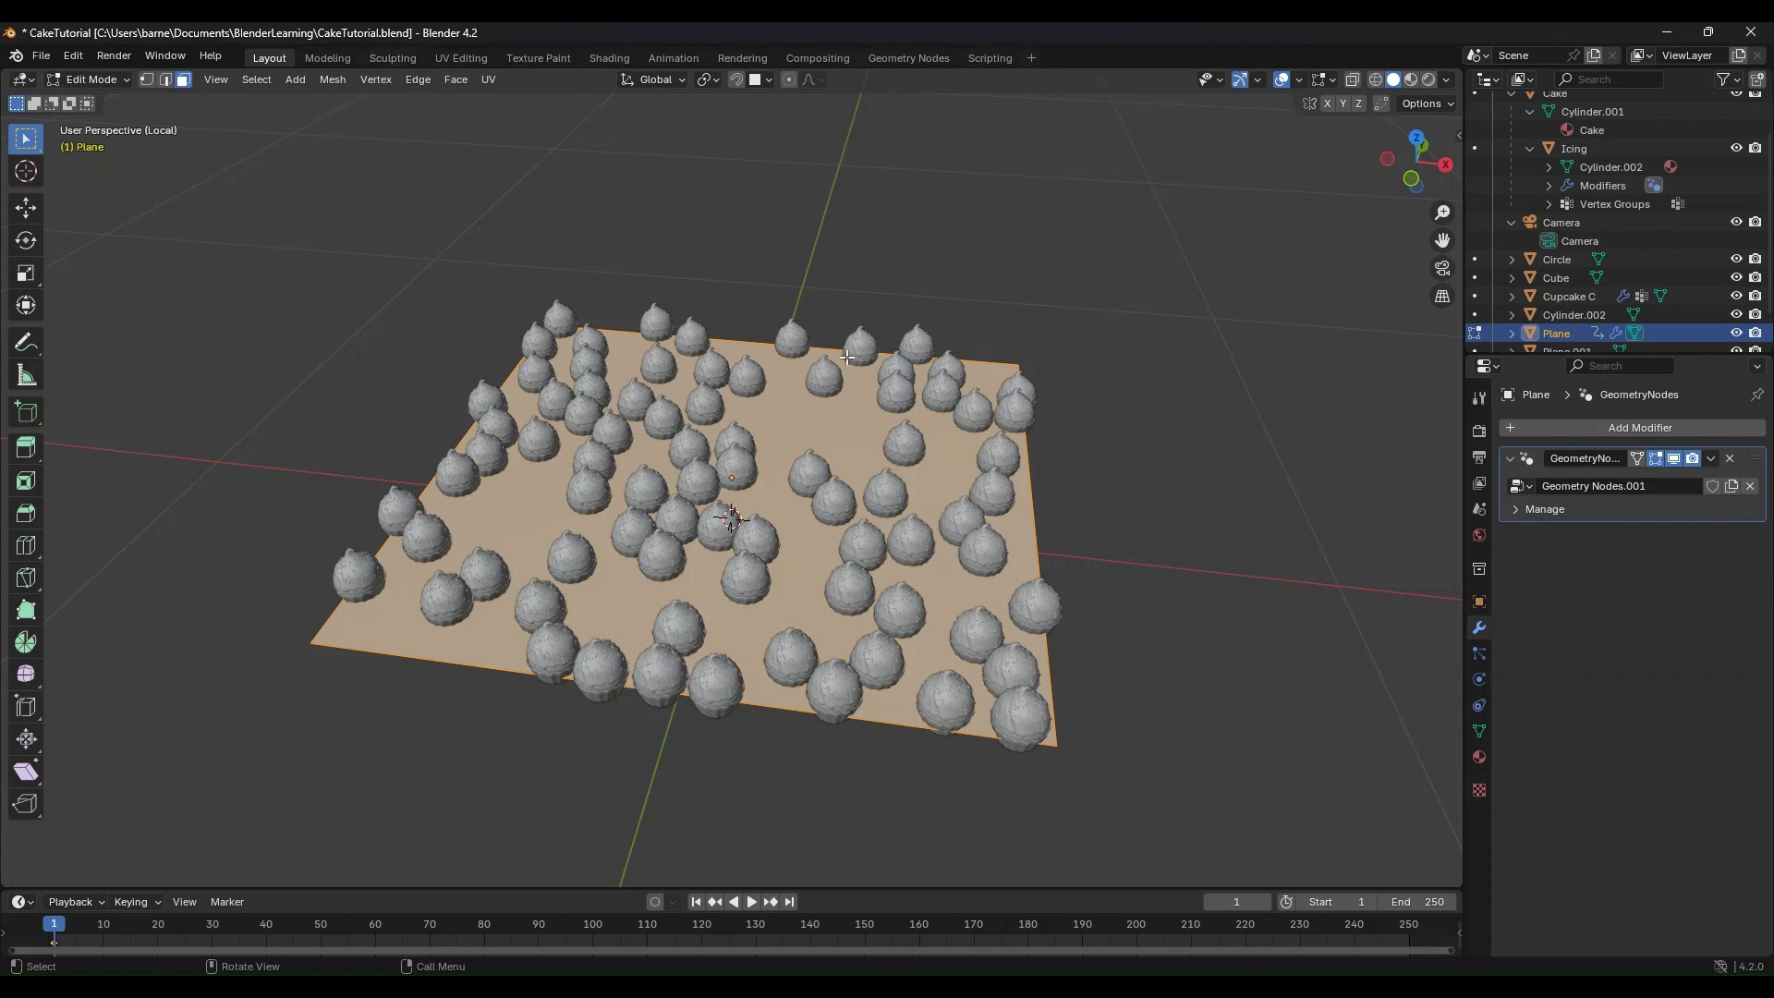
Step: Subdivide the Plane's selected mesh four times with one cut each
right_click(802, 440)
left_click(801, 434)
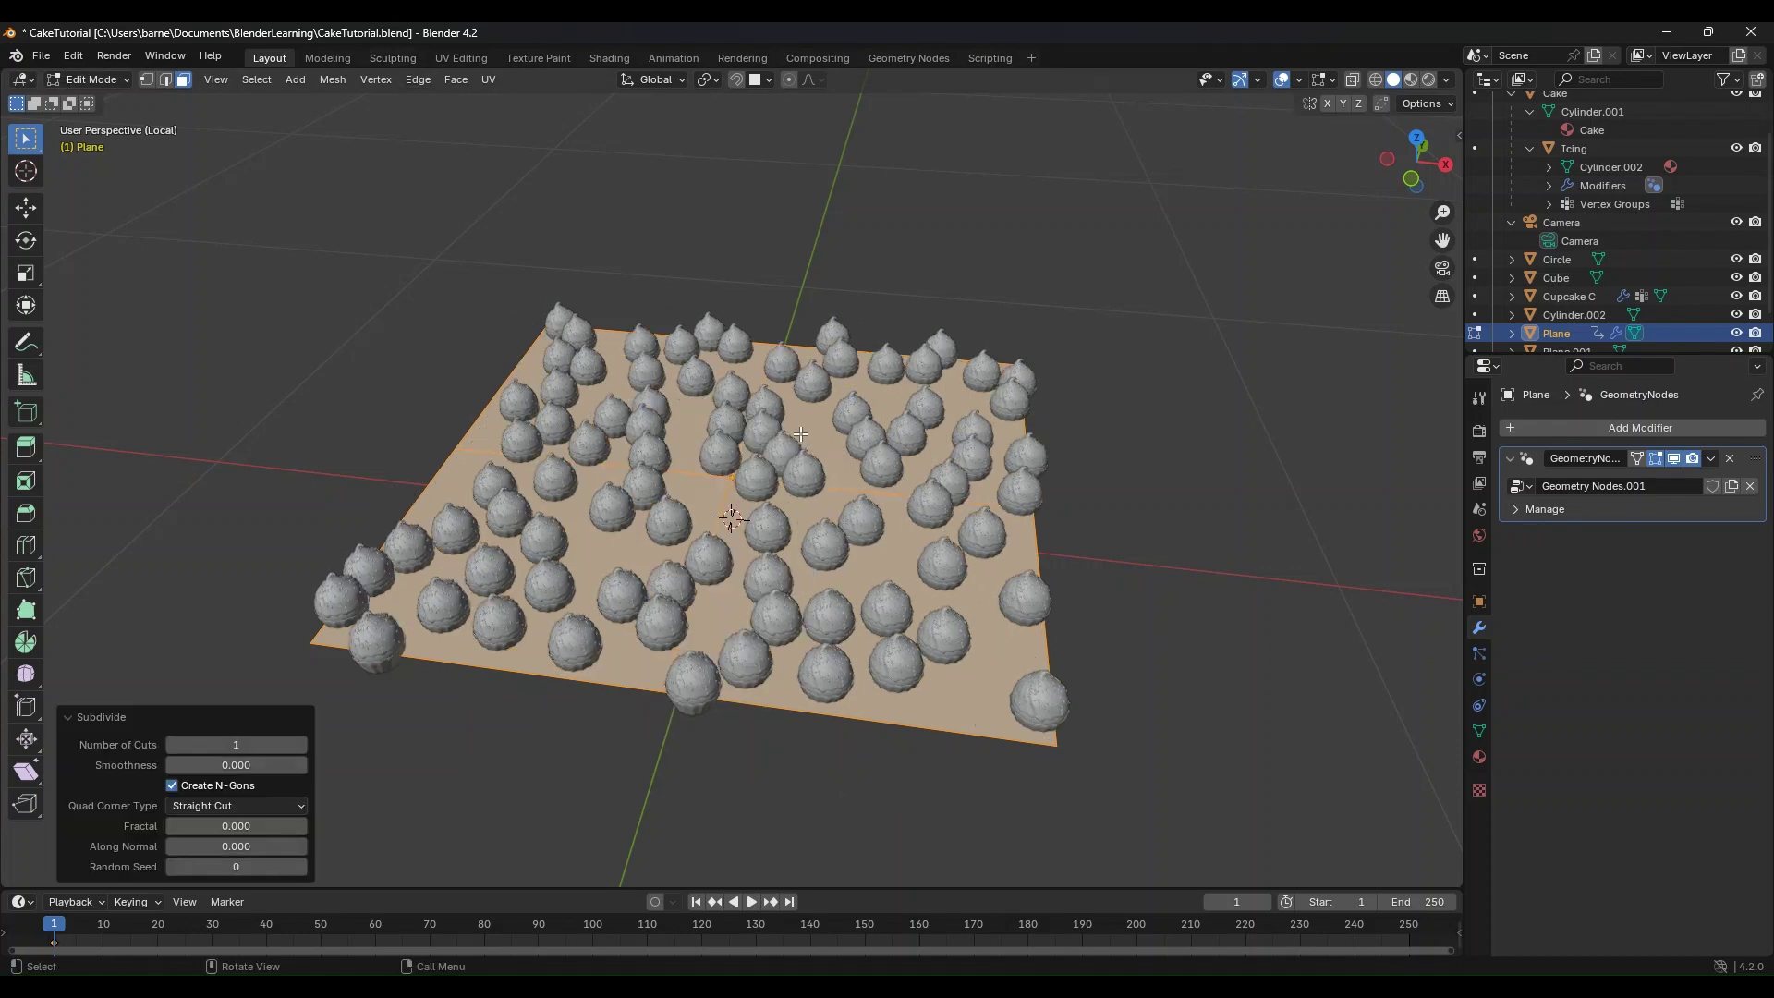
right_click(785, 495)
left_click(785, 494)
right_click(873, 463)
left_click(840, 474)
right_click(824, 489)
left_click(822, 489)
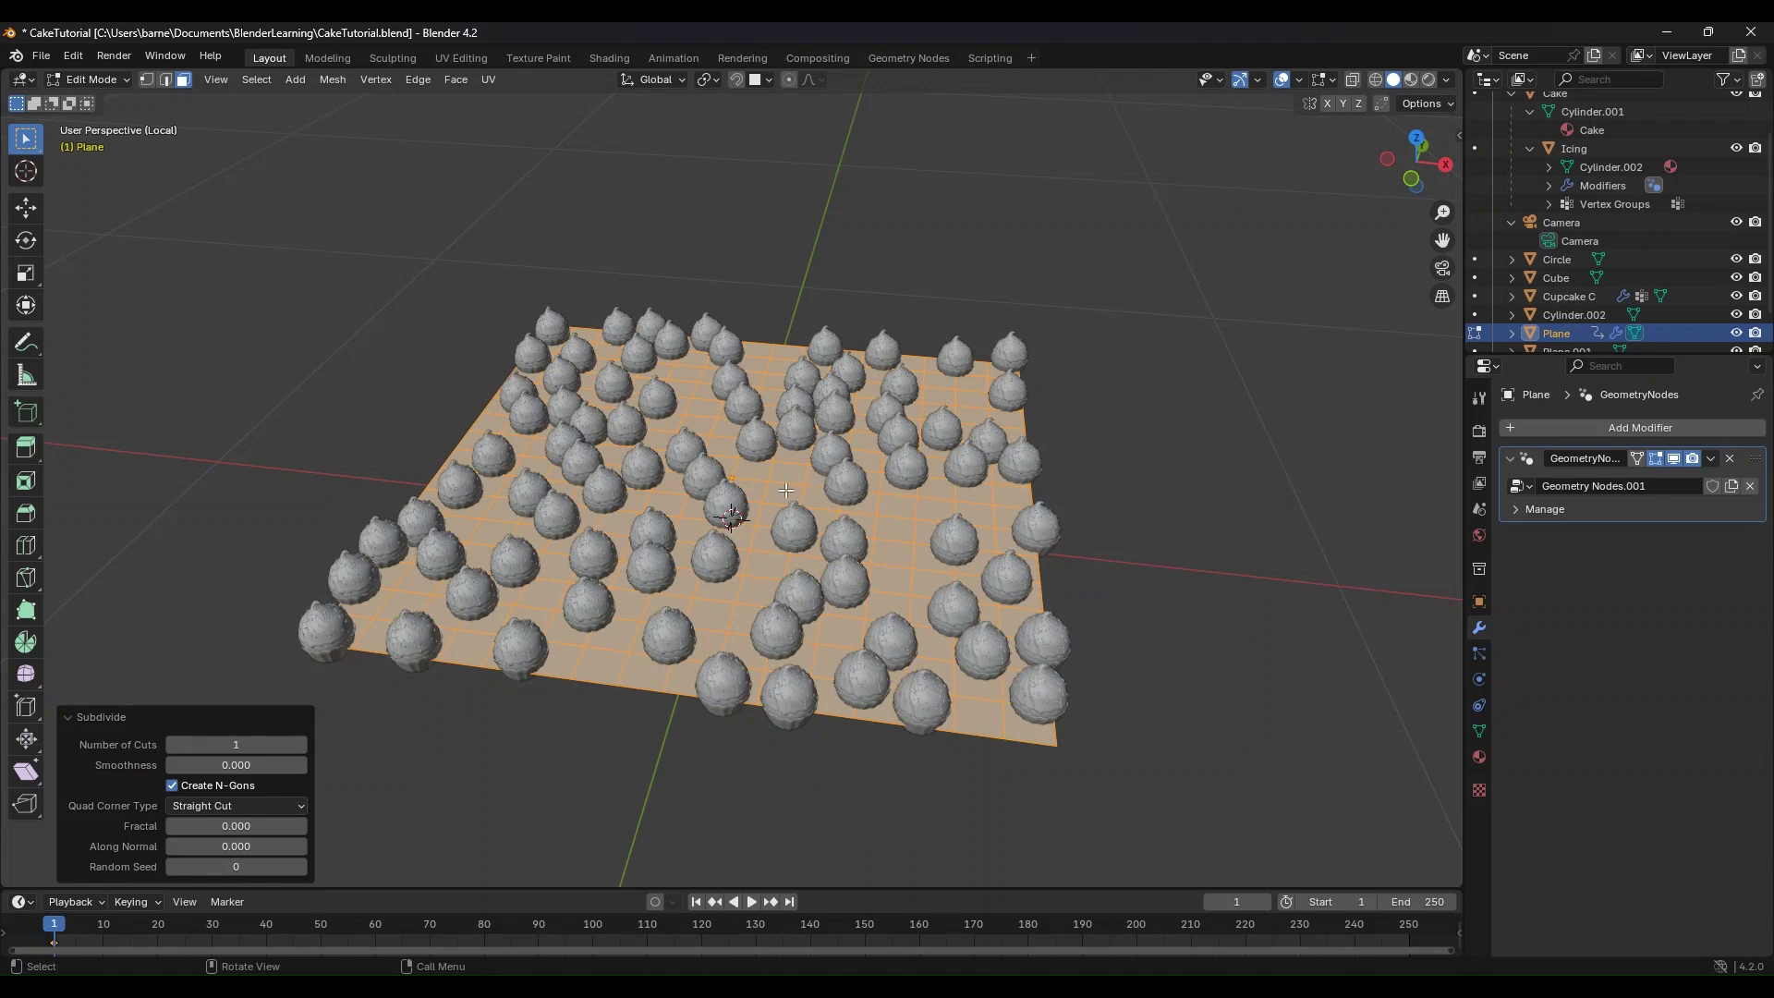
Step: Return the Plane to Weight Paint mode, leave the isolated view, and paint a small full-weight spot beside the cake stand
middle_click_drag(785, 491, 796, 476)
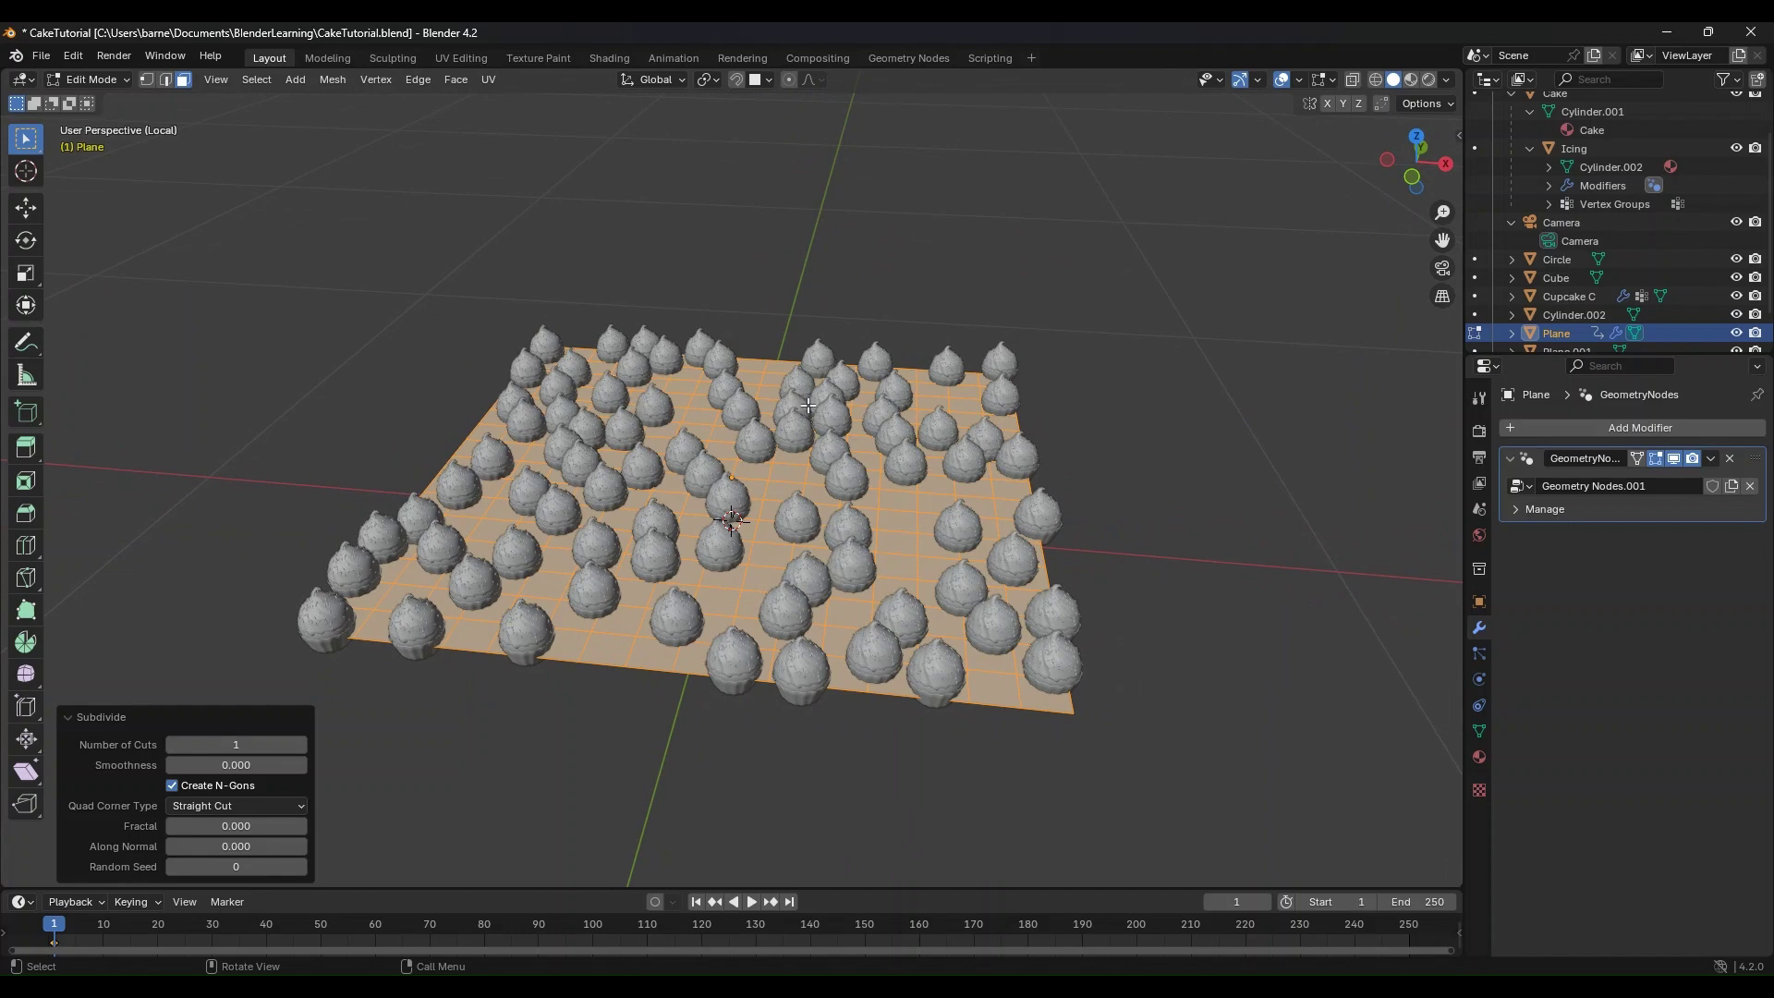
left_click(92, 79)
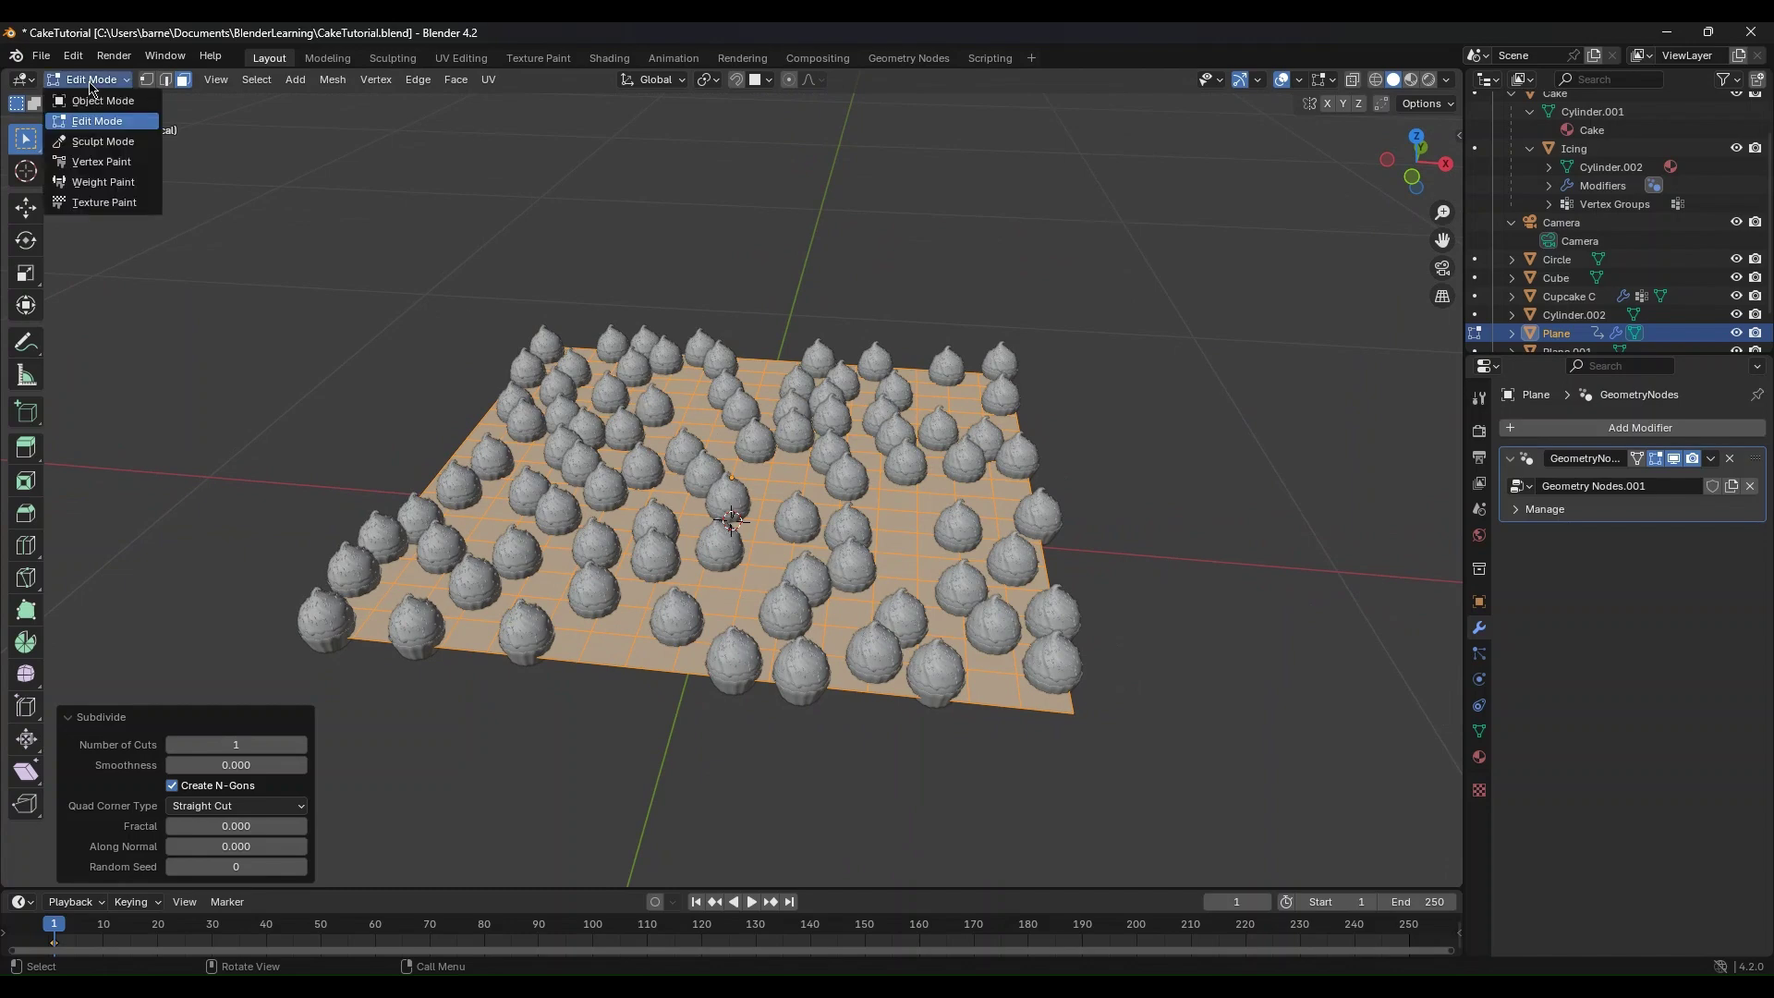
left_click(102, 182)
mouse_move(721, 499)
middle_mouse_down()
mouse_move(762, 612)
mouse_move(755, 592)
middle_mouse_up()
key("KP_Divide")
mouse_move(900, 433)
left_mouse_down()
mouse_move(936, 407)
mouse_move(867, 426)
left_mouse_up()
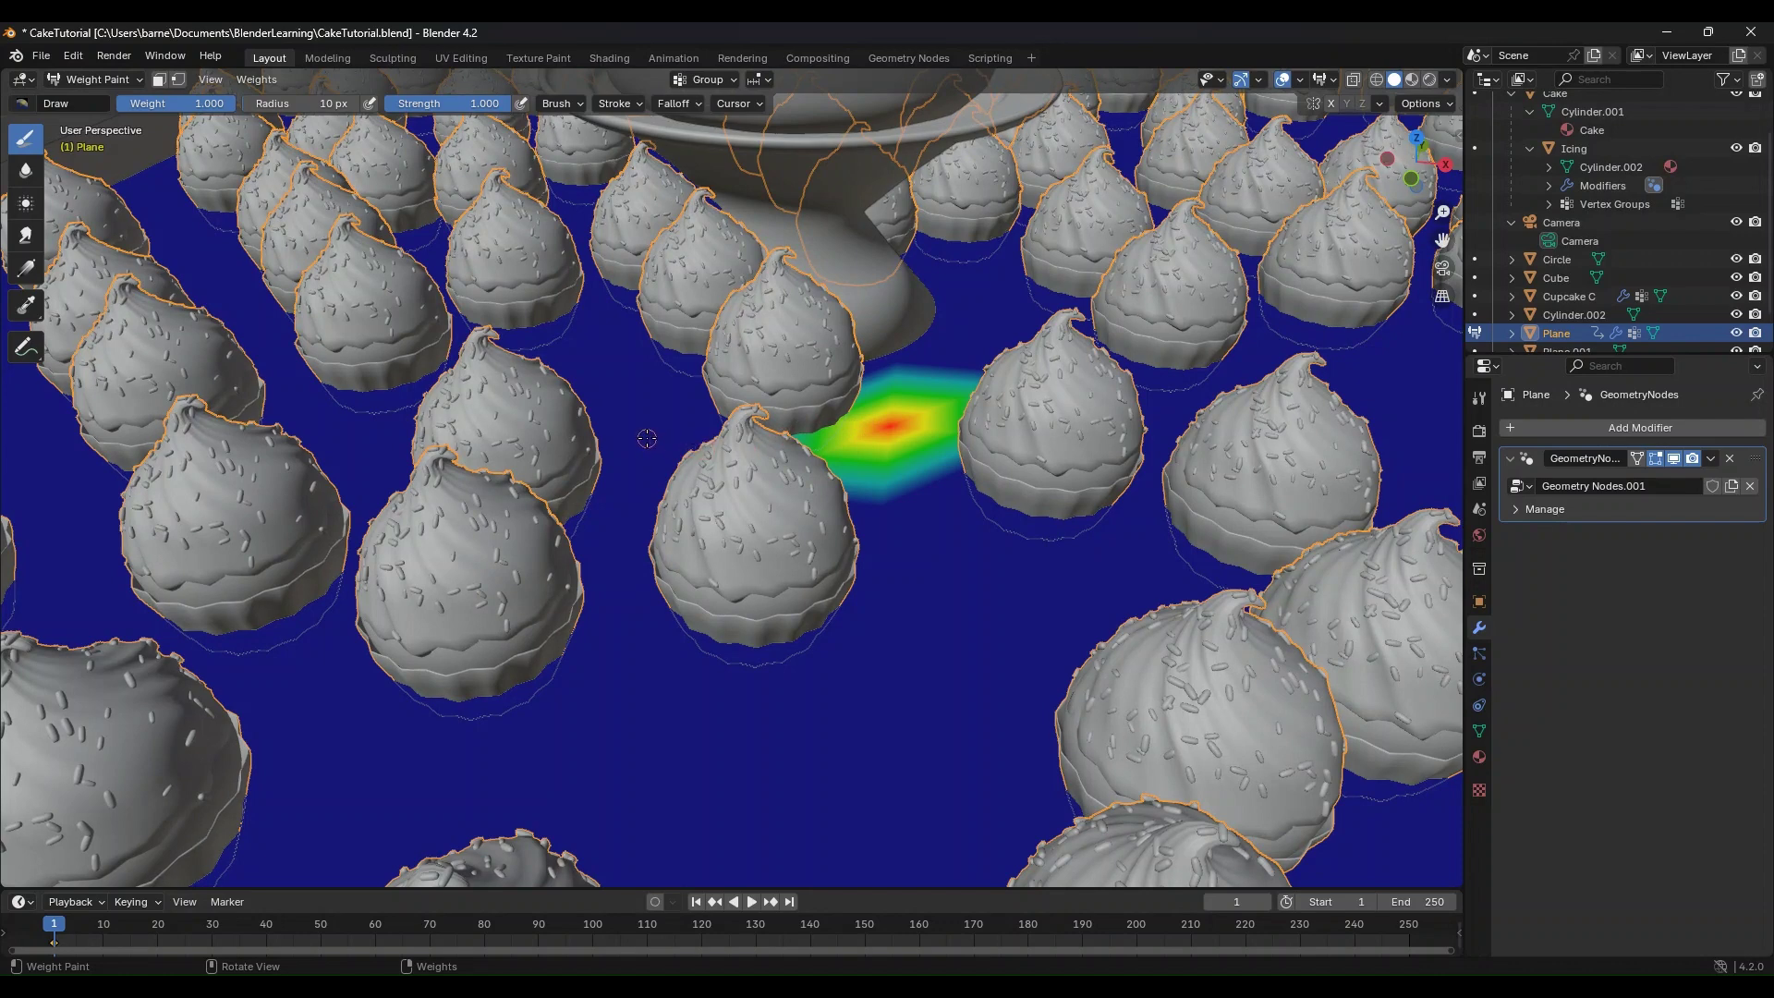
Step: Set the weight brush radius to 100 px
middle_click_drag(666, 428, 387, 227)
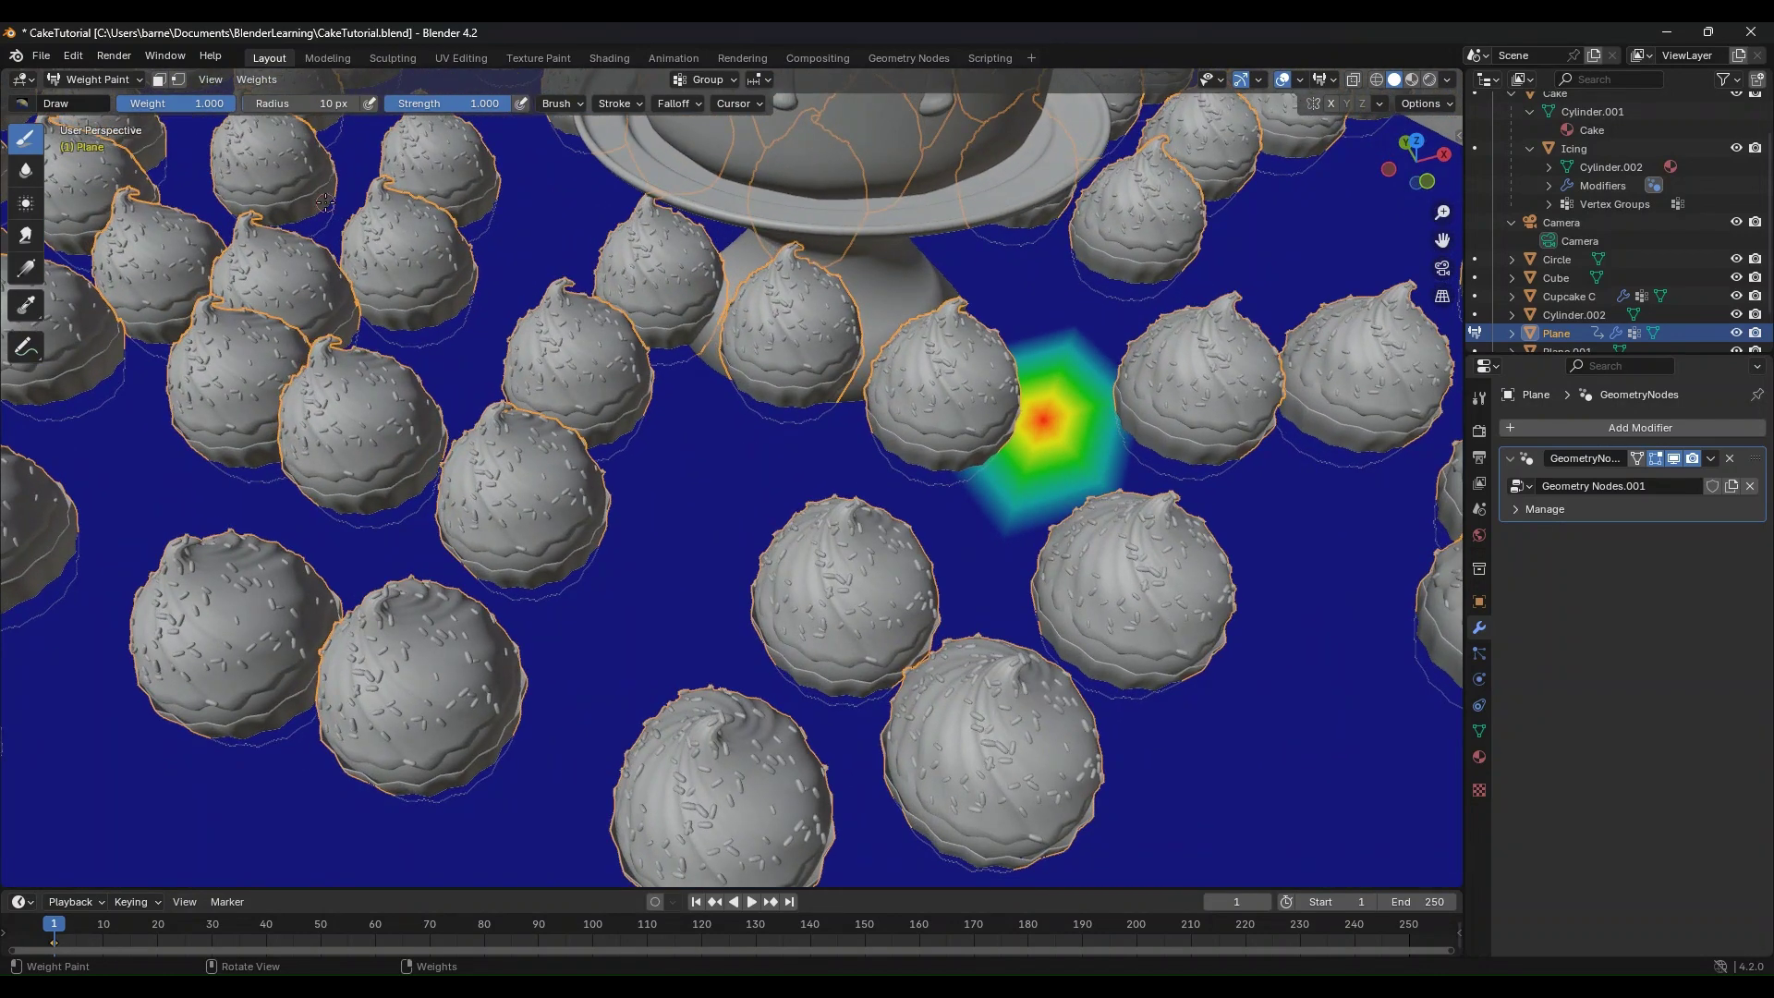
left_click(274, 105)
type("223")
key("Return")
left_click(332, 104)
type("100")
key("Return")
Step: Paint broad full-weight strokes on the Plane in a band around the cake stand
mouse_move(1026, 444)
left_mouse_down()
mouse_move(941, 542)
mouse_move(924, 499)
mouse_move(666, 517)
mouse_move(610, 443)
mouse_move(513, 407)
mouse_move(462, 360)
mouse_move(657, 531)
mouse_move(594, 502)
left_mouse_up()
middle_click_drag(564, 545, 897, 559)
mouse_move(896, 558)
left_mouse_down()
mouse_move(600, 531)
mouse_move(429, 407)
mouse_move(444, 360)
left_mouse_up()
middle_click_drag(444, 361, 864, 592)
mouse_move(864, 591)
left_mouse_down()
mouse_move(610, 555)
mouse_move(548, 610)
mouse_move(626, 599)
mouse_move(427, 443)
mouse_move(670, 698)
mouse_move(702, 643)
left_mouse_up()
scroll(706, 636, "down", 3)
scroll(706, 637, "up", 3)
mouse_move(706, 637)
middle_mouse_down()
mouse_move(836, 586)
mouse_move(830, 631)
middle_mouse_up()
mouse_move(555, 706)
left_mouse_down()
mouse_move(760, 620)
mouse_move(746, 642)
mouse_move(1039, 646)
mouse_move(1258, 542)
mouse_move(1242, 286)
mouse_move(1220, 242)
left_mouse_up()
mouse_move(1220, 242)
middle_mouse_down()
mouse_move(1051, 467)
mouse_move(1016, 476)
middle_mouse_up()
mouse_move(924, 554)
left_mouse_down()
mouse_move(879, 579)
mouse_move(961, 591)
mouse_move(711, 684)
mouse_move(610, 647)
mouse_move(536, 592)
mouse_move(462, 407)
mouse_move(453, 268)
mouse_move(497, 221)
left_mouse_up()
middle_click_drag(497, 221, 827, 763)
mouse_move(827, 762)
left_mouse_down()
mouse_move(554, 758)
mouse_move(229, 585)
mouse_move(416, 716)
mouse_move(211, 629)
left_mouse_up()
middle_click_drag(145, 622, 647, 757)
mouse_move(397, 645)
left_mouse_down()
mouse_move(203, 490)
mouse_move(296, 323)
left_mouse_up()
mouse_move(861, 806)
left_mouse_down()
mouse_move(1123, 536)
mouse_move(1174, 370)
mouse_move(989, 268)
left_mouse_up()
mouse_move(989, 268)
middle_mouse_down()
mouse_move(1122, 202)
mouse_move(1168, 230)
mouse_move(1049, 297)
mouse_move(1220, 393)
mouse_move(829, 597)
mouse_move(325, 628)
middle_mouse_up()
Step: Paint another full-weight patch on the Plane's edge near one corner, apart from the band around the cake stand
scroll(449, 607, "down", 4)
mouse_move(607, 534)
middle_mouse_down()
mouse_move(435, 507)
mouse_move(490, 518)
mouse_move(447, 475)
mouse_move(542, 524)
middle_mouse_up()
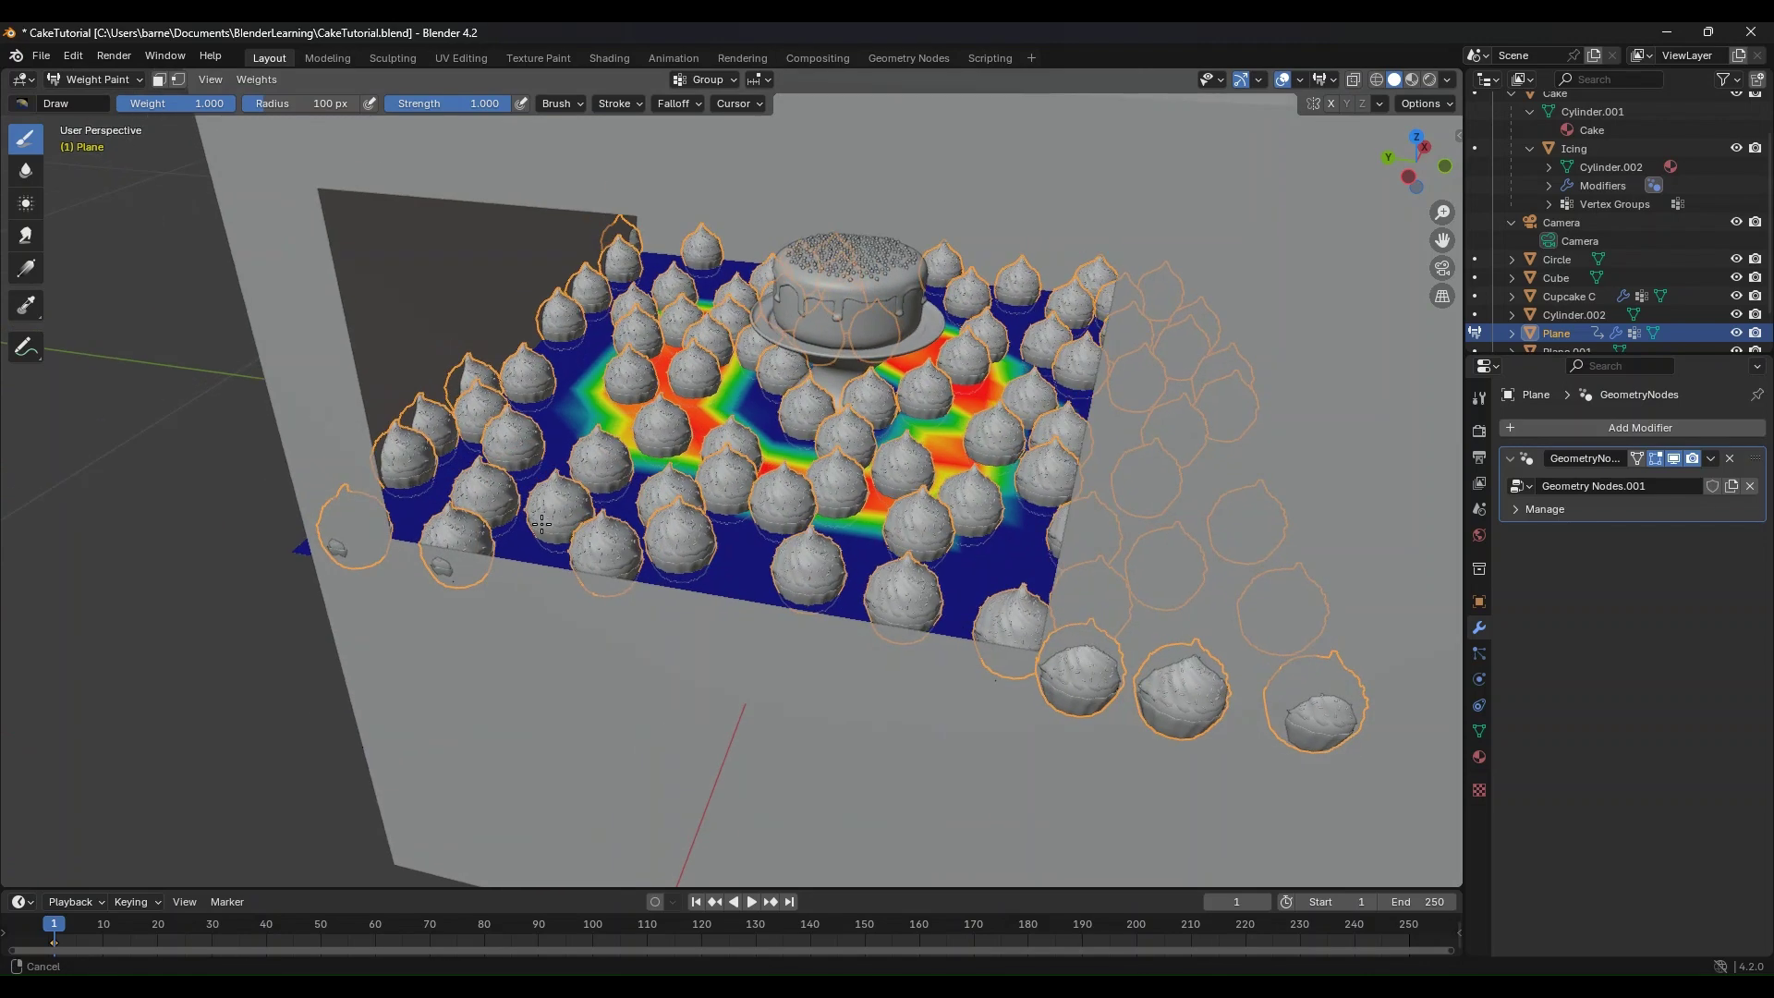
scroll(542, 523, "up", 4)
mouse_move(217, 430)
left_mouse_down()
mouse_move(291, 675)
mouse_move(65, 536)
mouse_move(101, 480)
mouse_move(148, 462)
mouse_move(157, 514)
left_mouse_up()
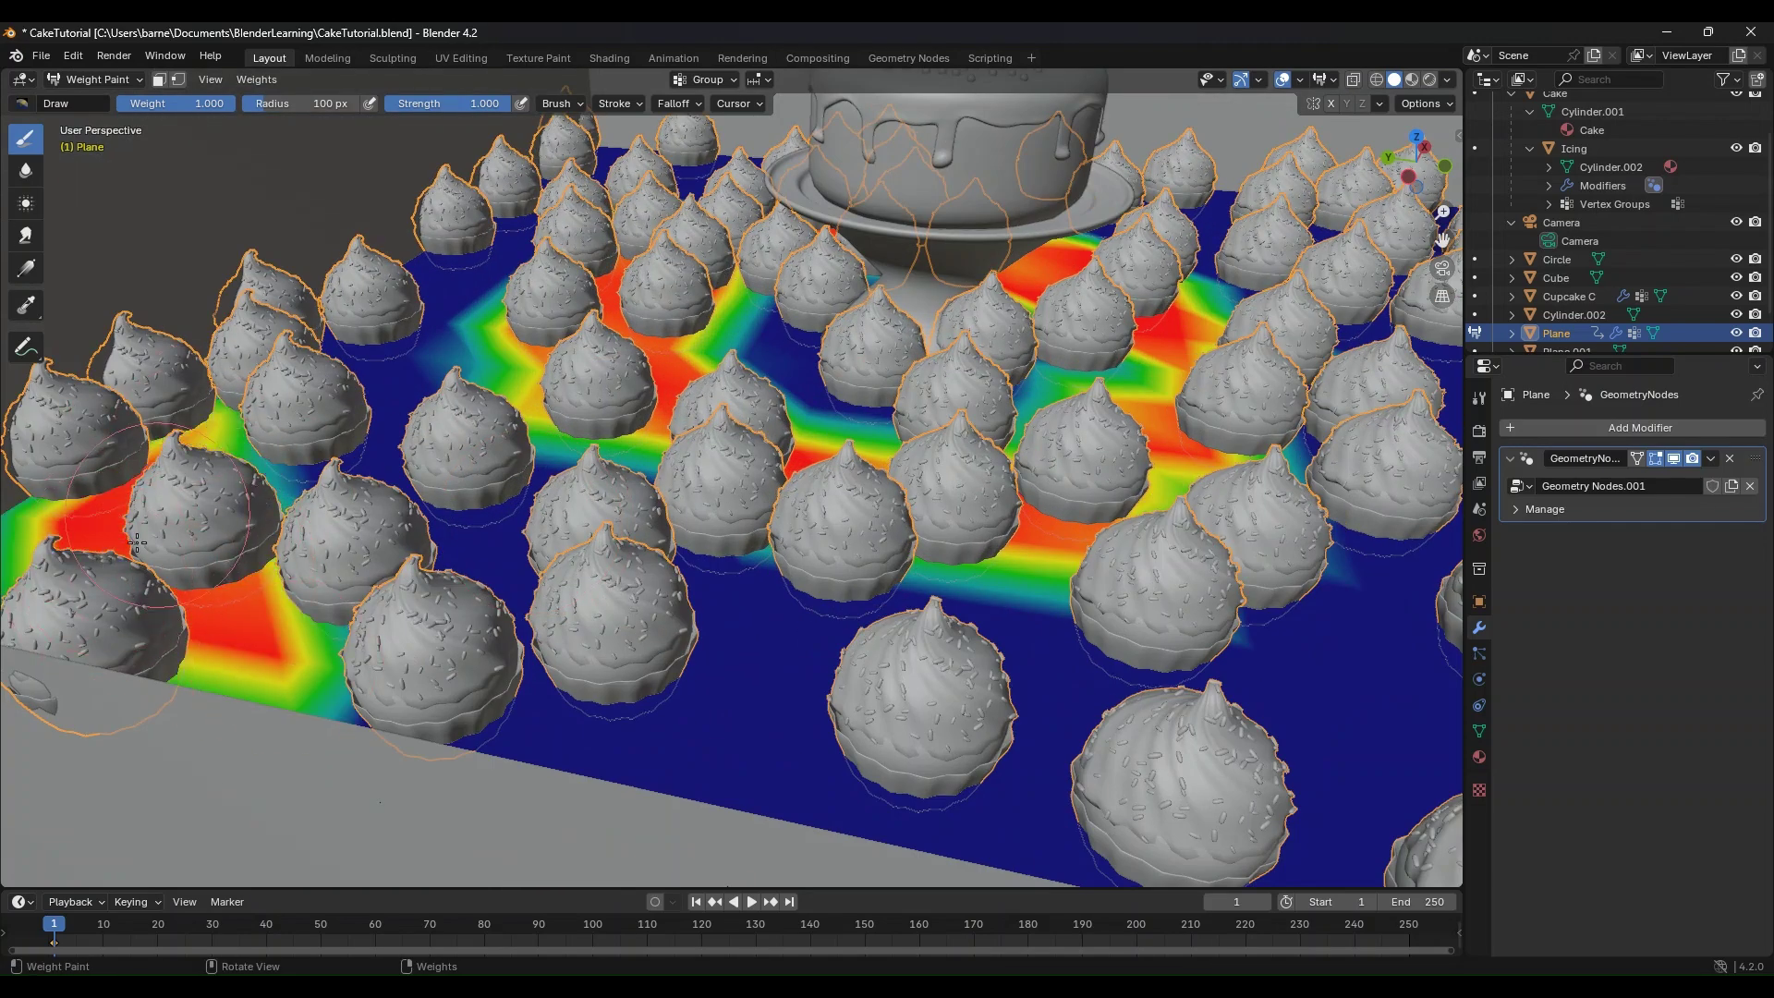
scroll(407, 575, "down", 2)
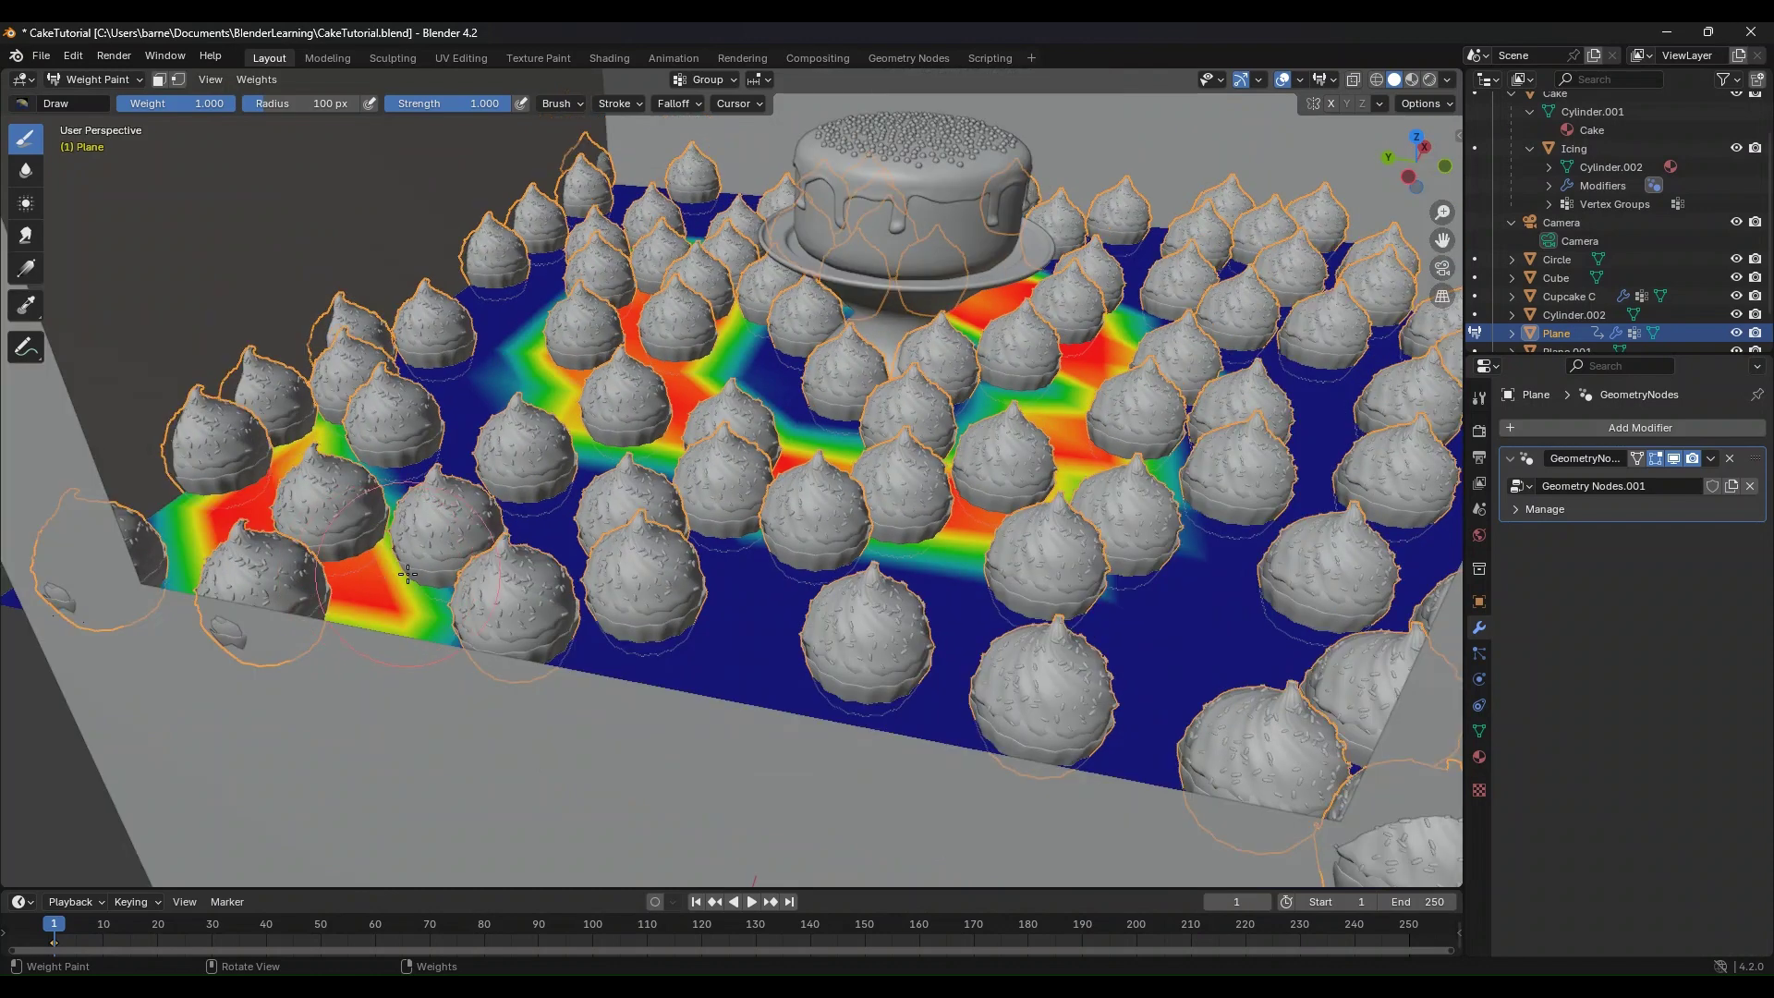
left_click_drag(729, 380, 751, 393)
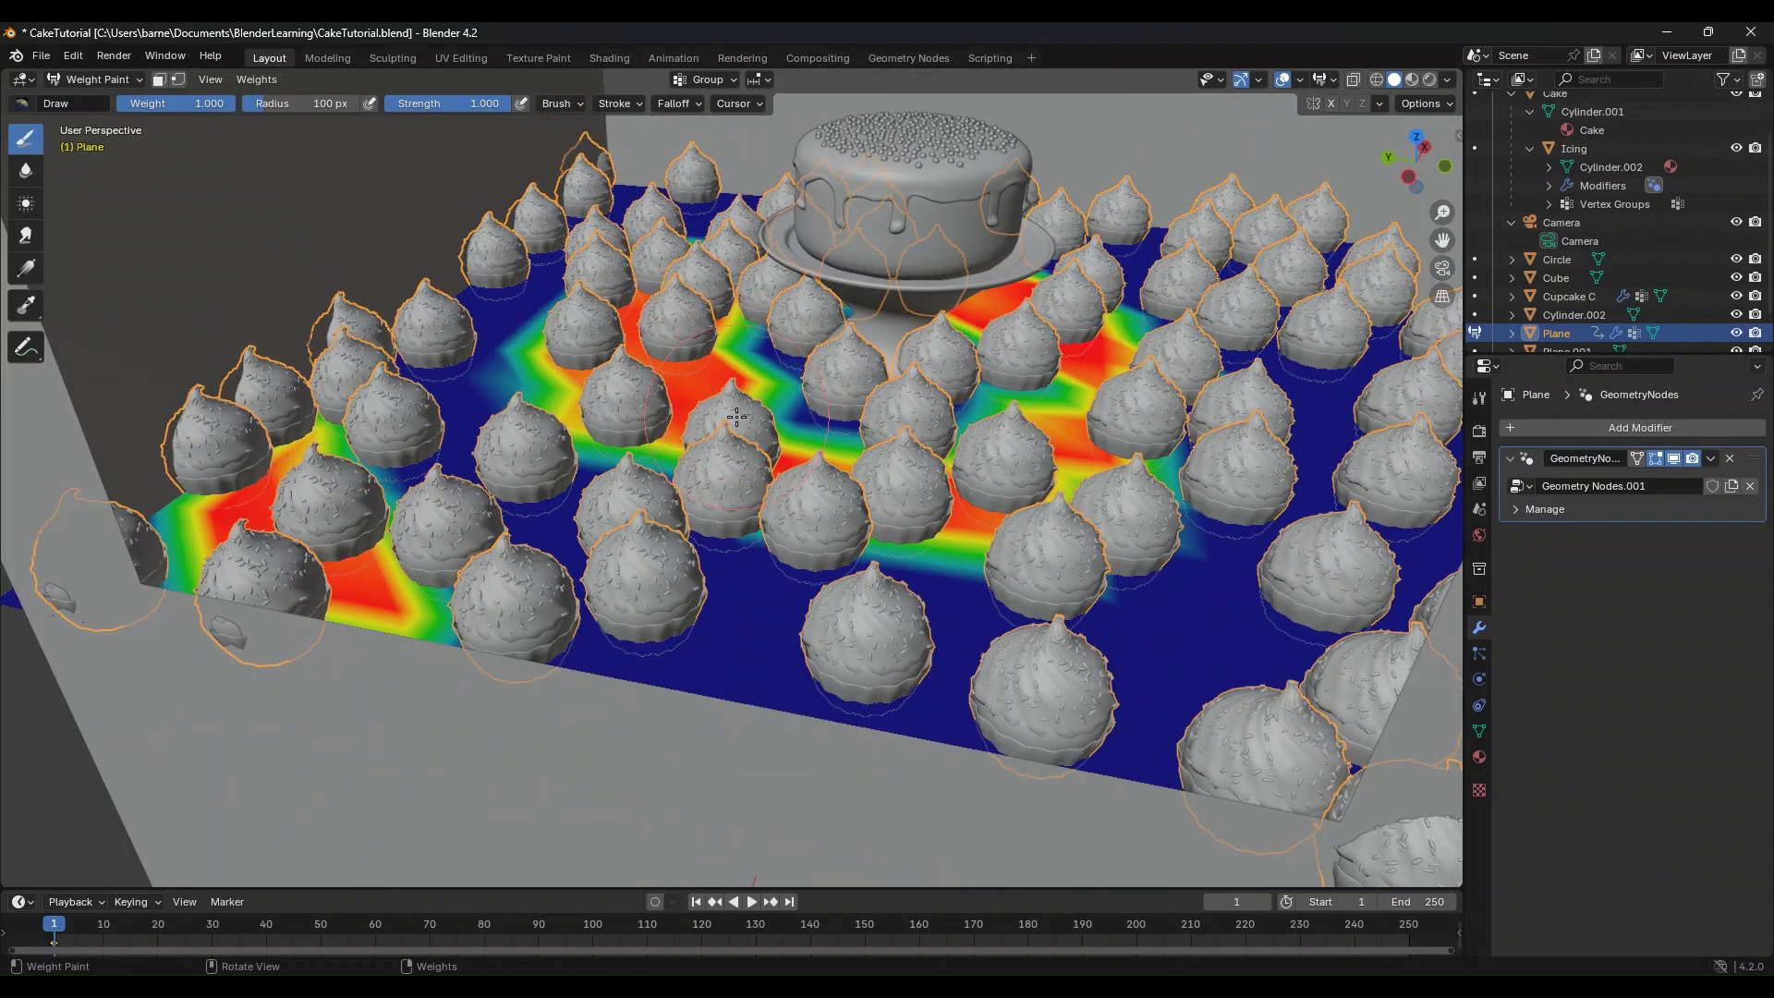
Step: Return the Plane to Object Mode, open the Geometry Nodes workspace, and rename the Plane's vertex group to Cupcake
left_click(102, 79)
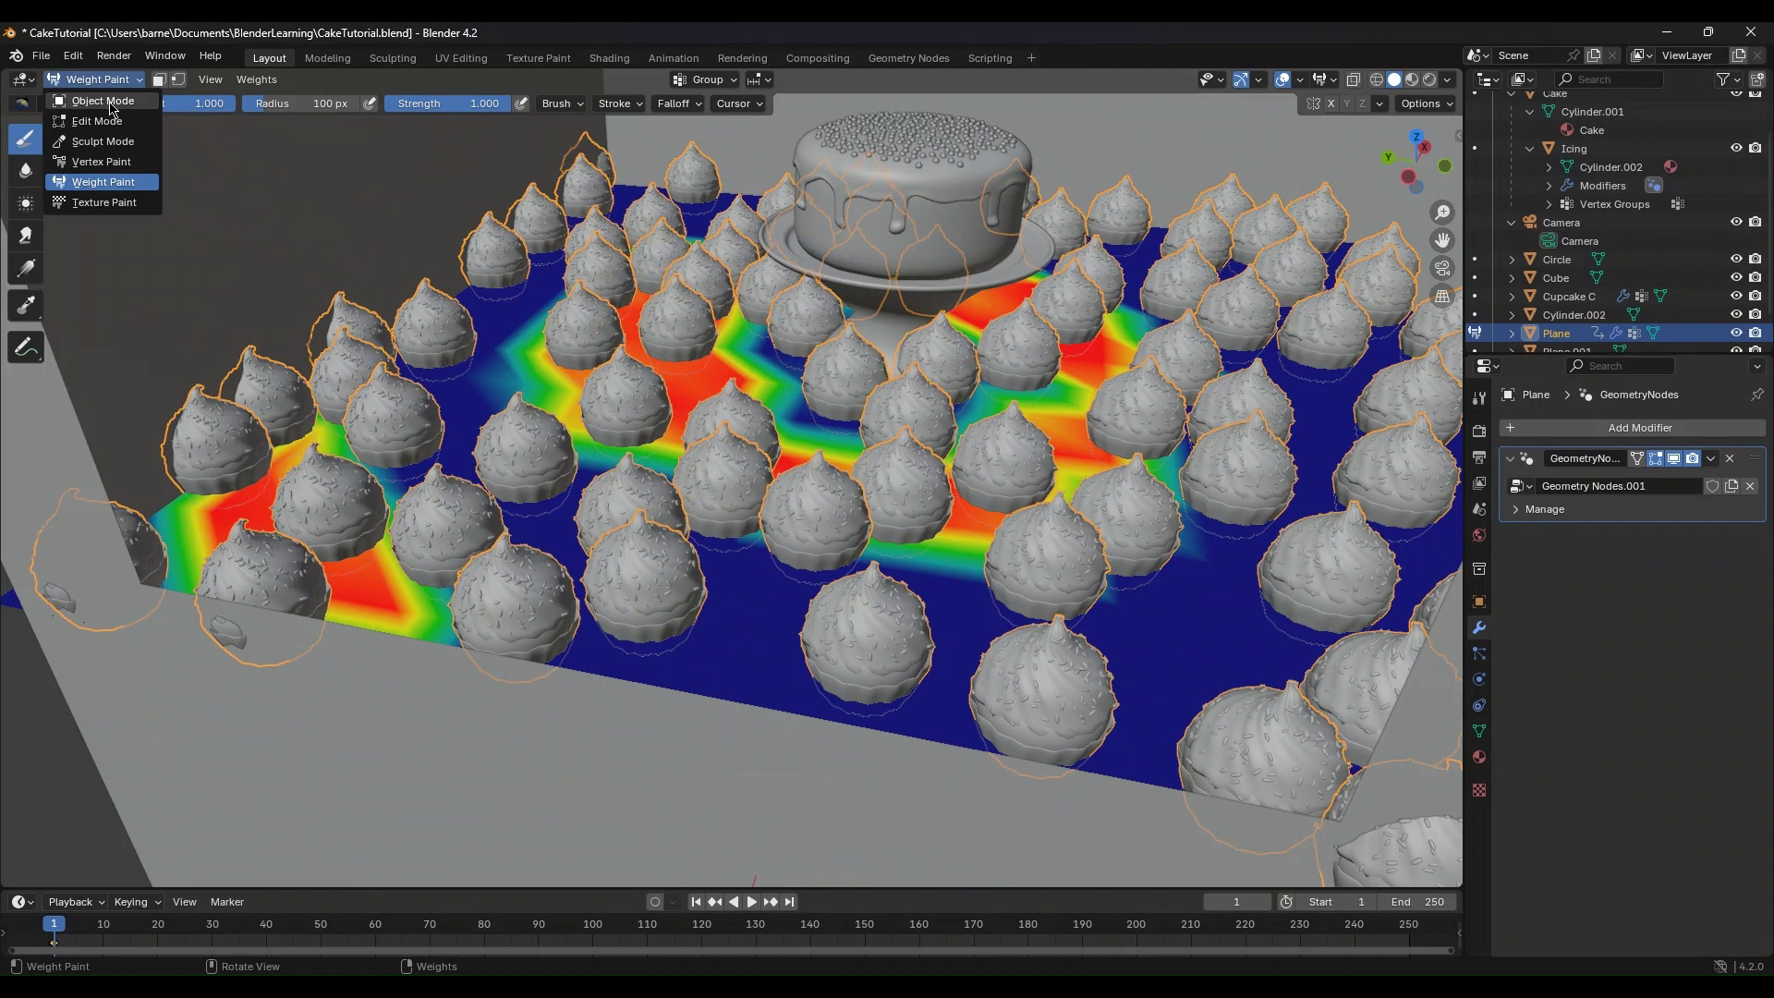
left_click(92, 112)
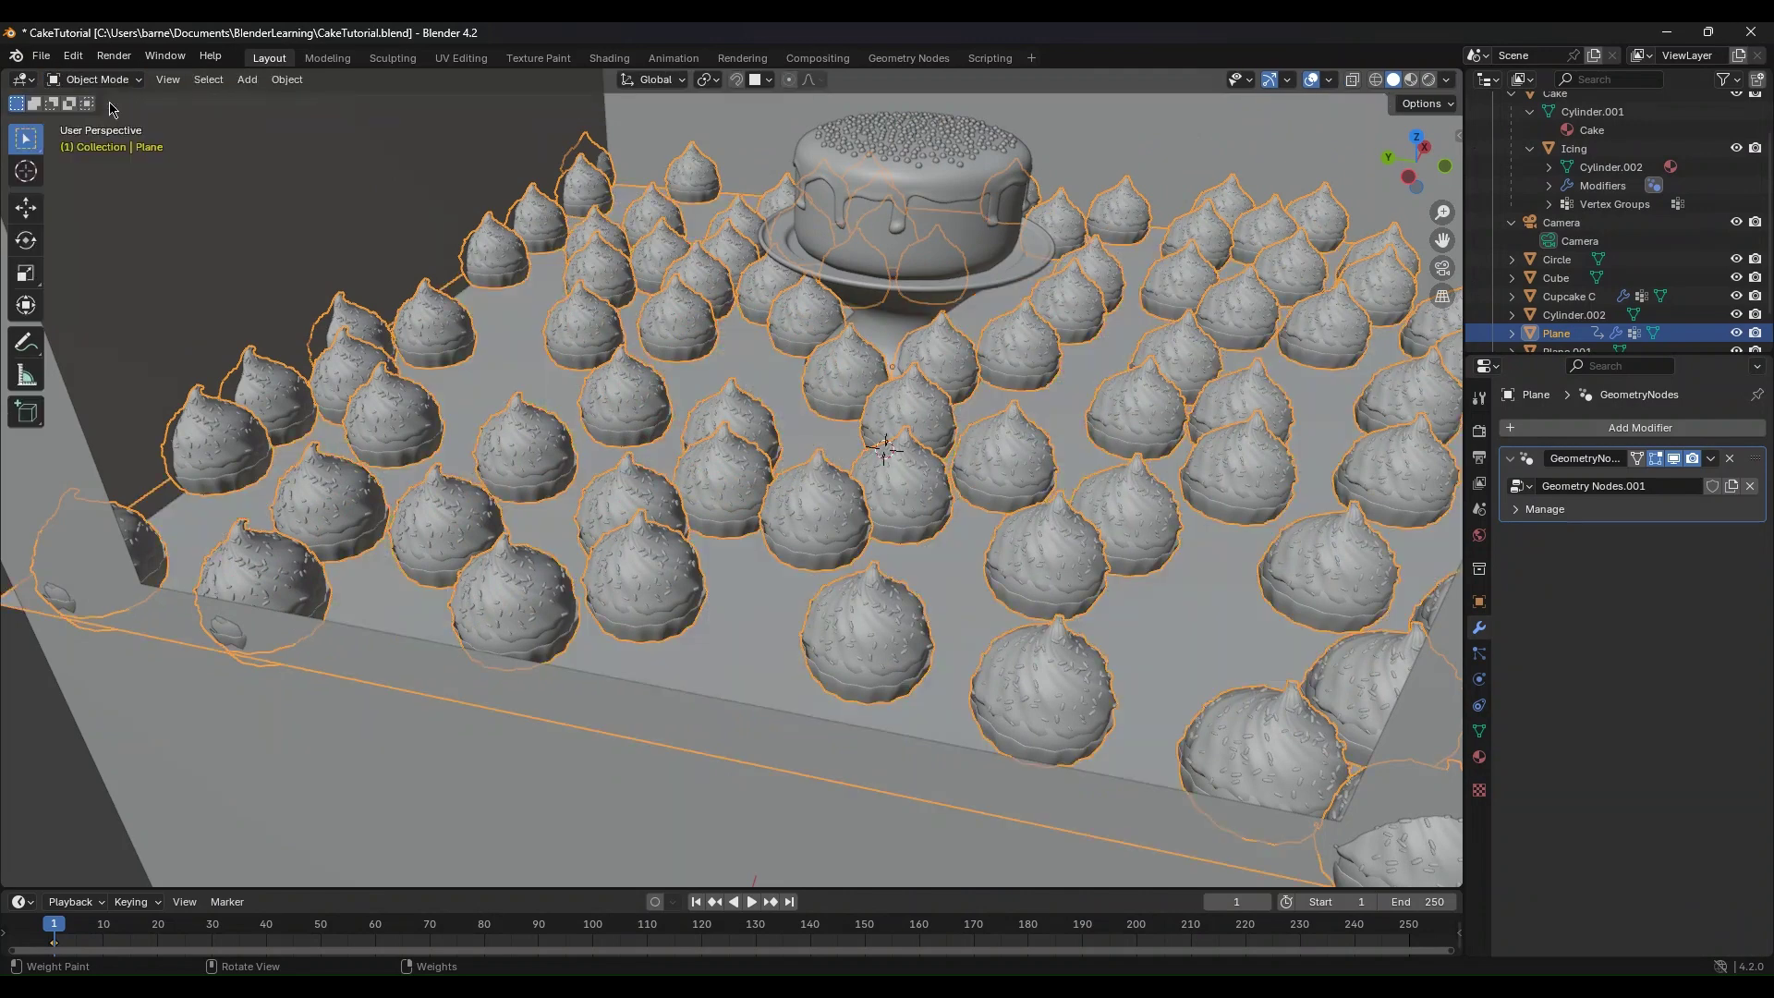
left_click(901, 57)
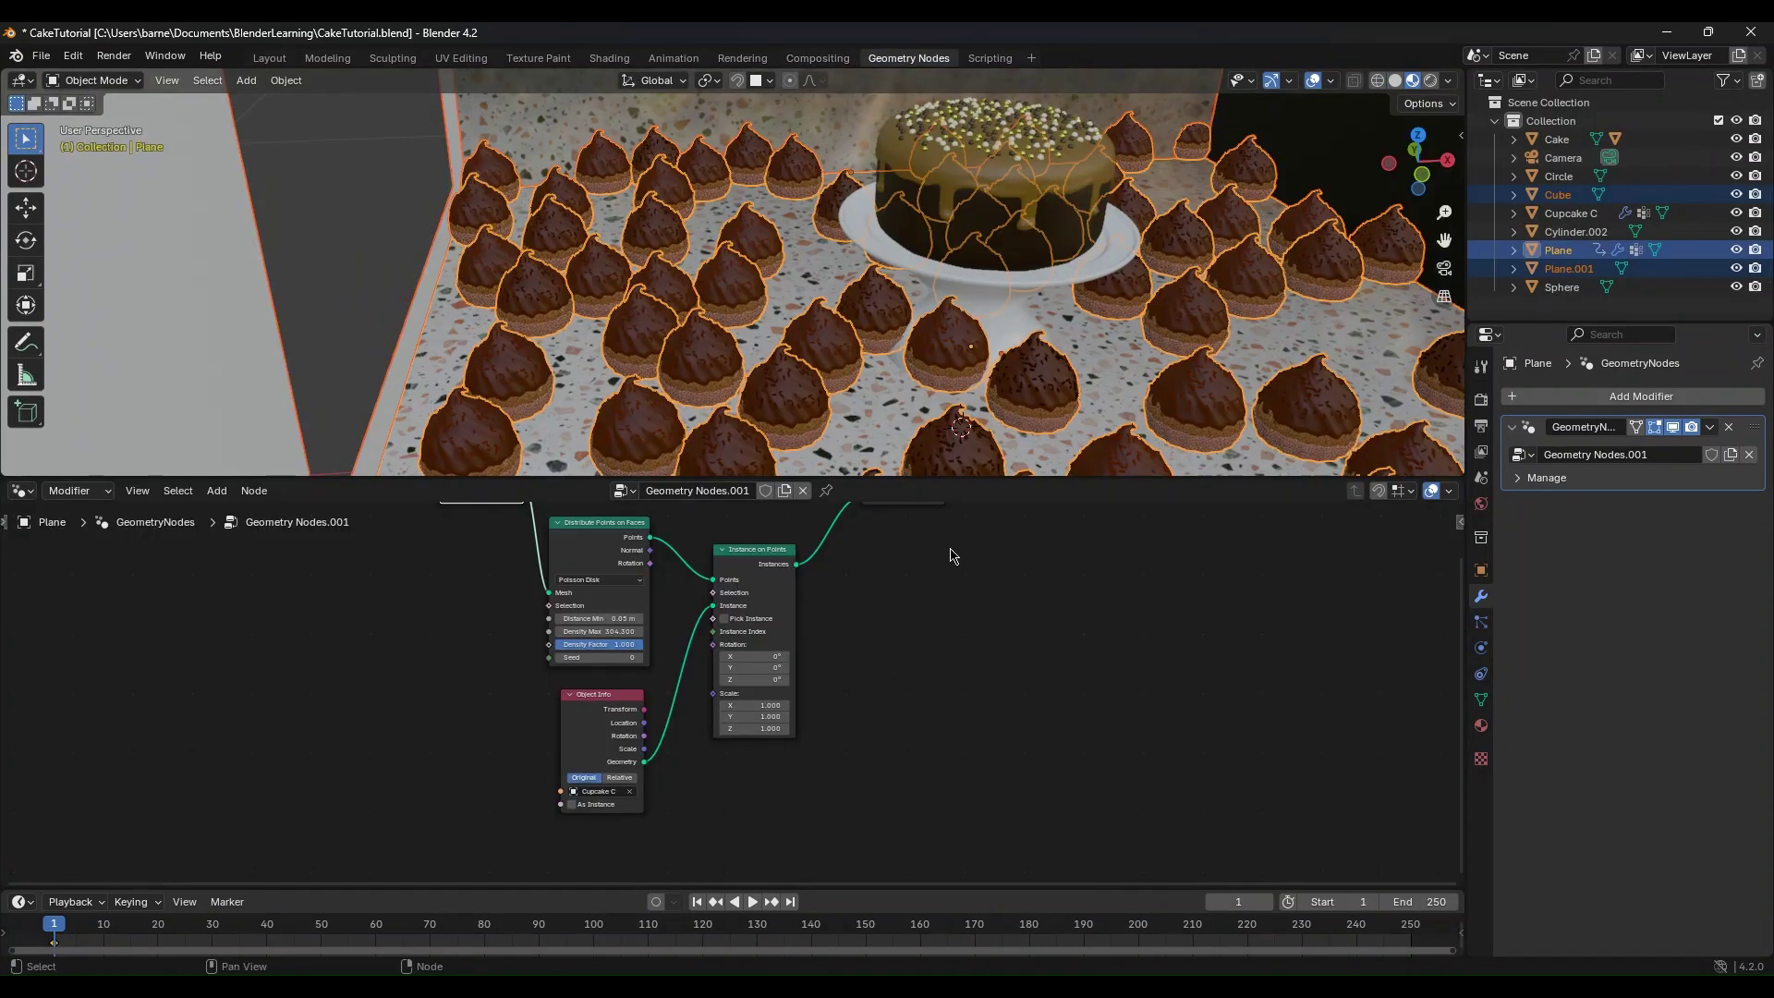
left_click(1481, 699)
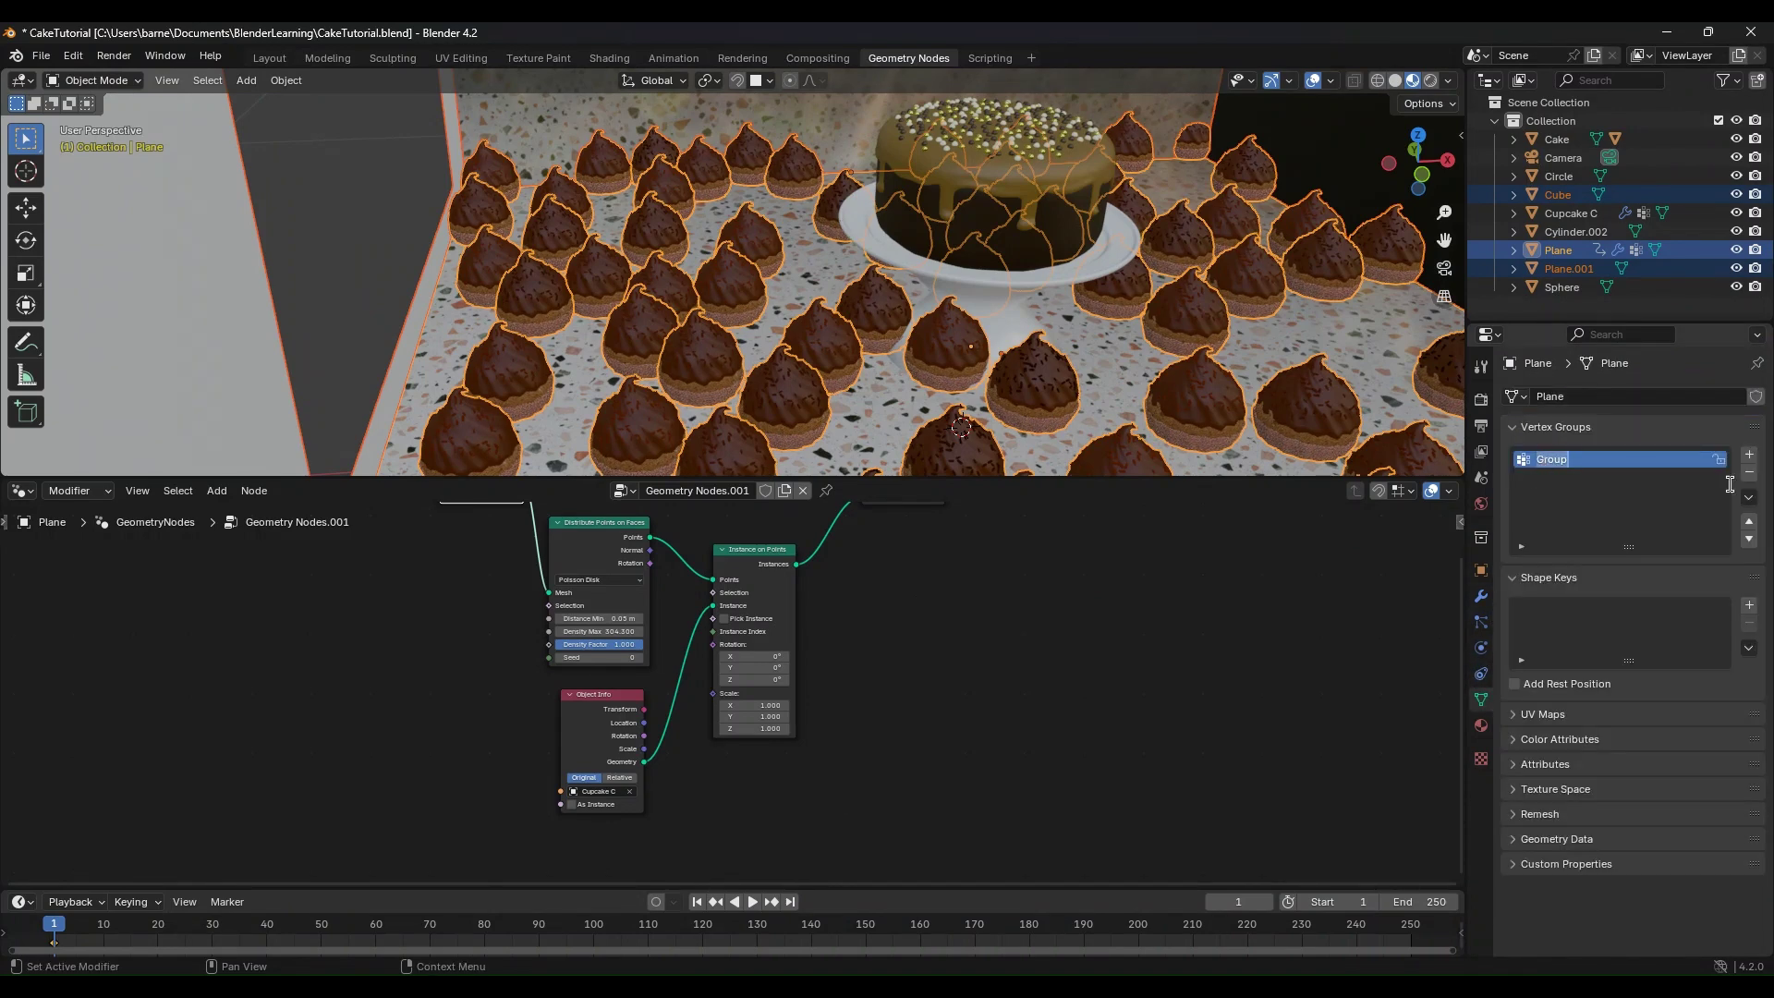
type("cU")
key("BackSpace")
key("BackSpace")
type("C")
Step: Add a Named Attribute node set to Cupcake and connect its Attribute output to the Density Factor of Distribute Points on Faces
key("shift+a")
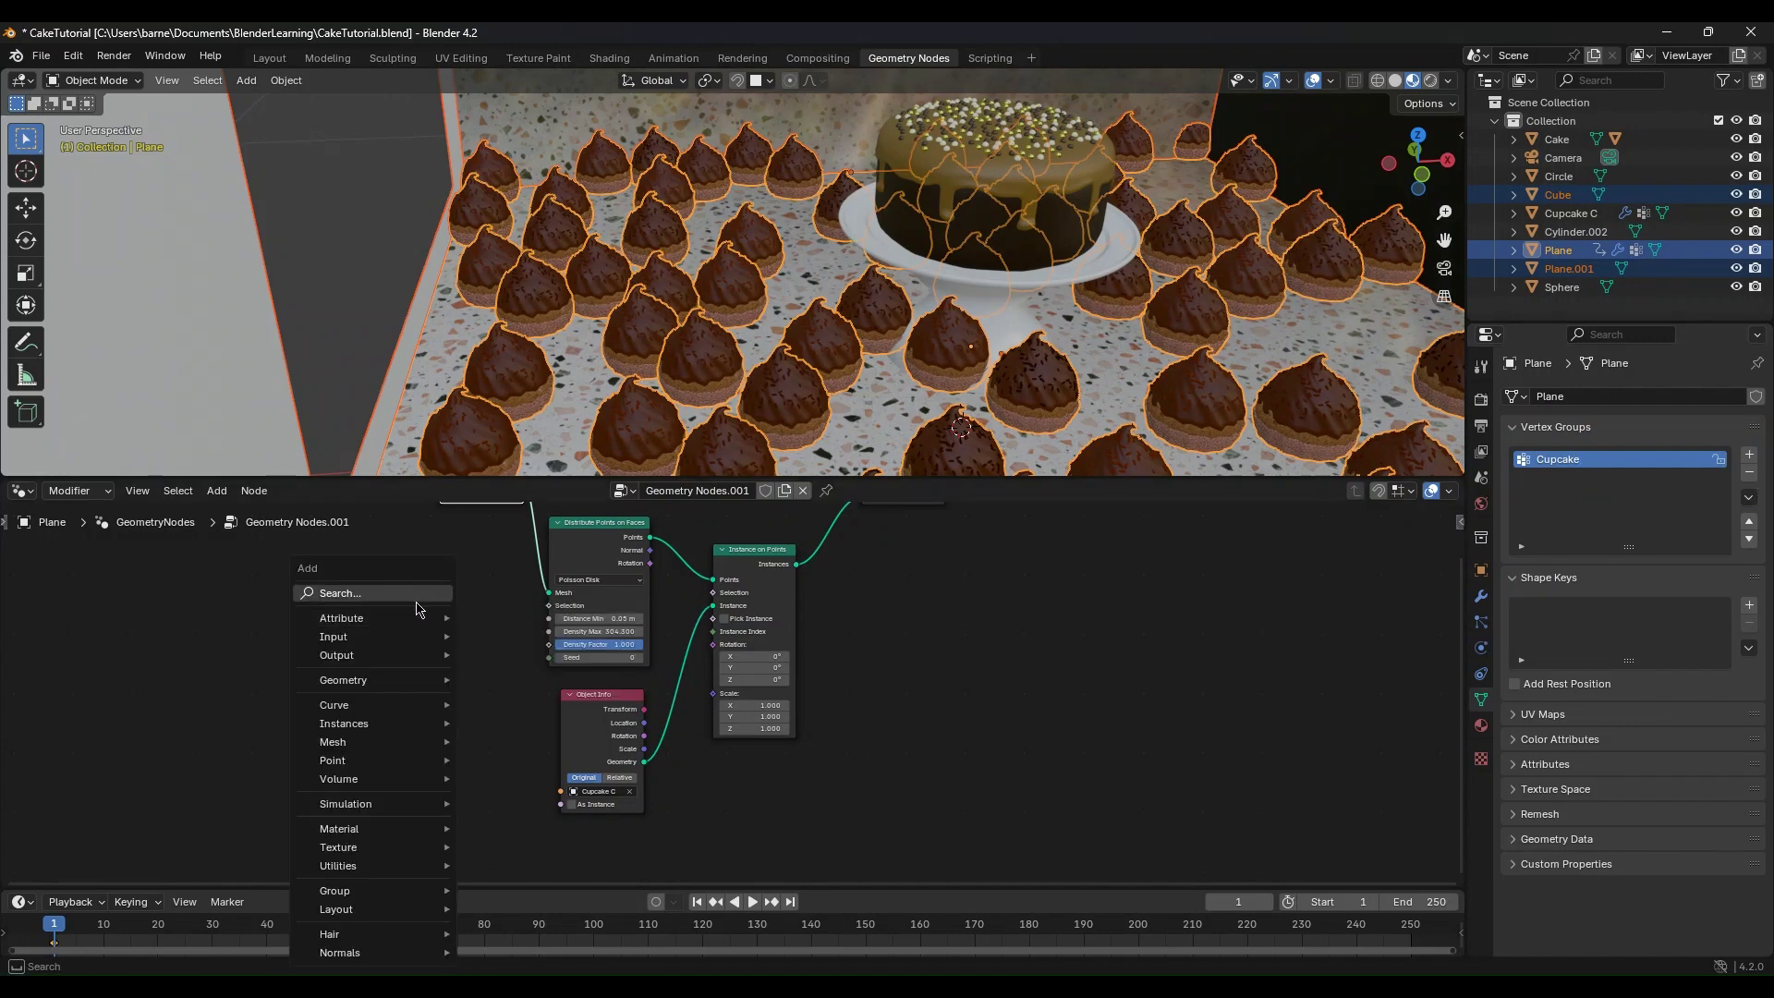
mouse_move(412, 621)
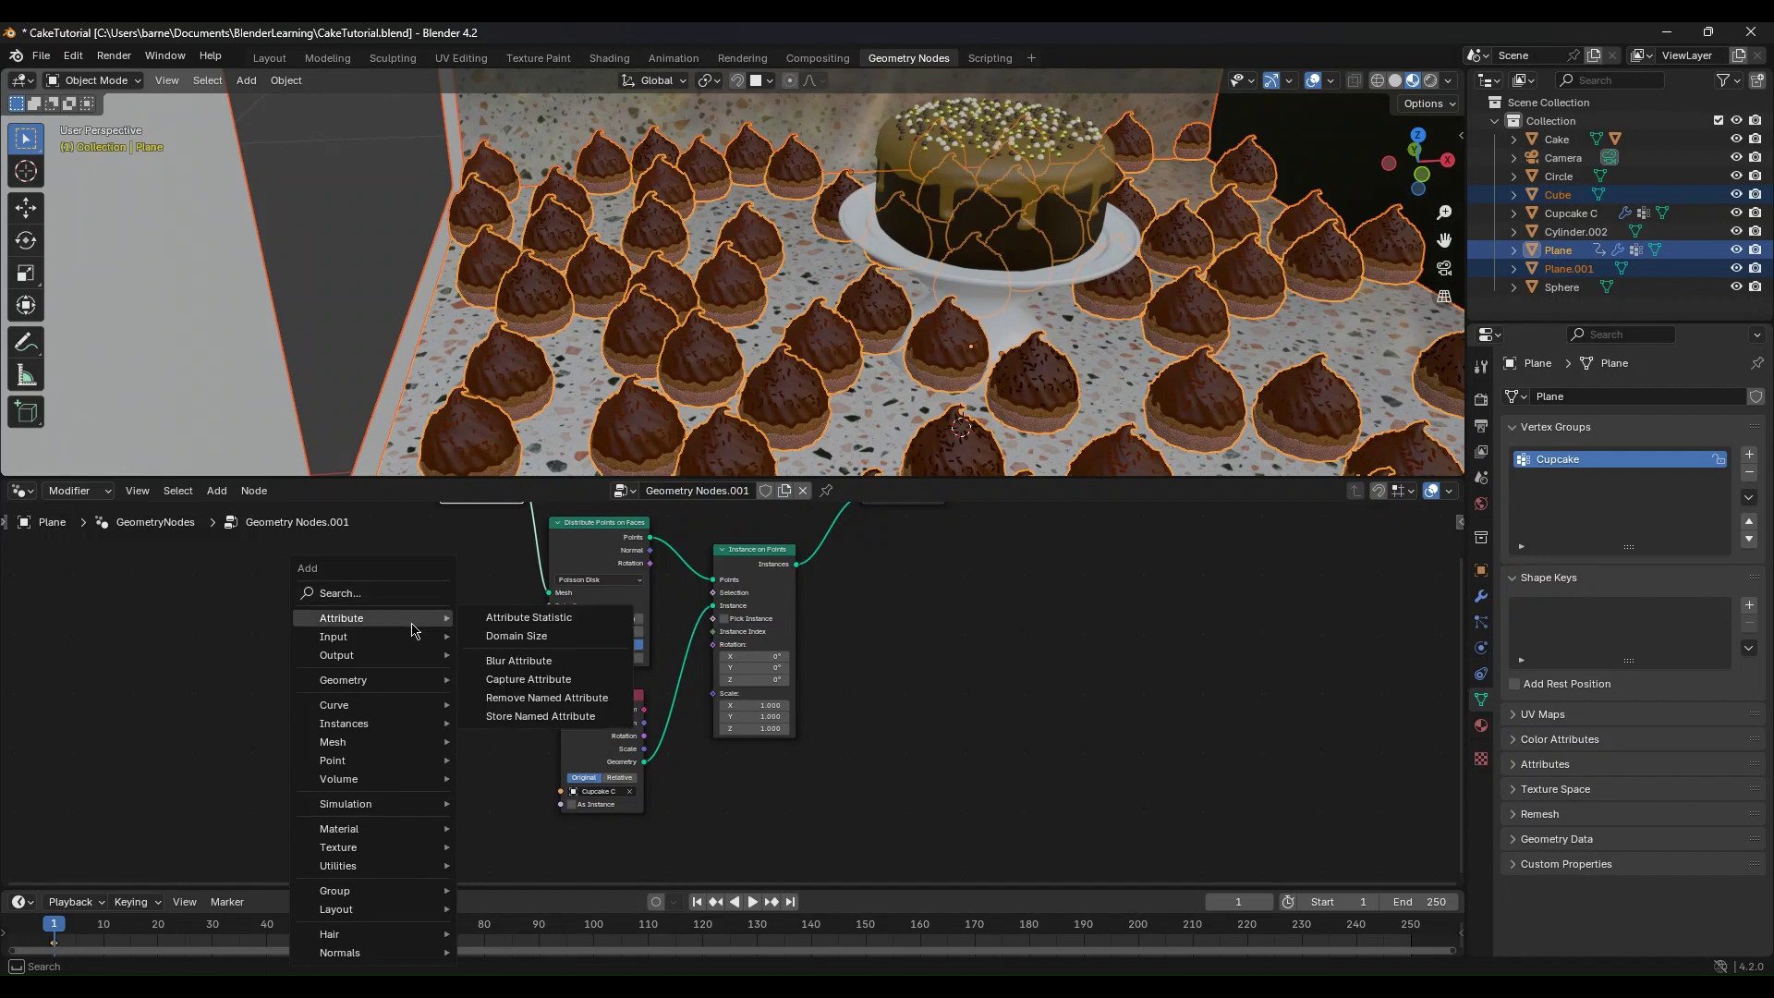
type("name")
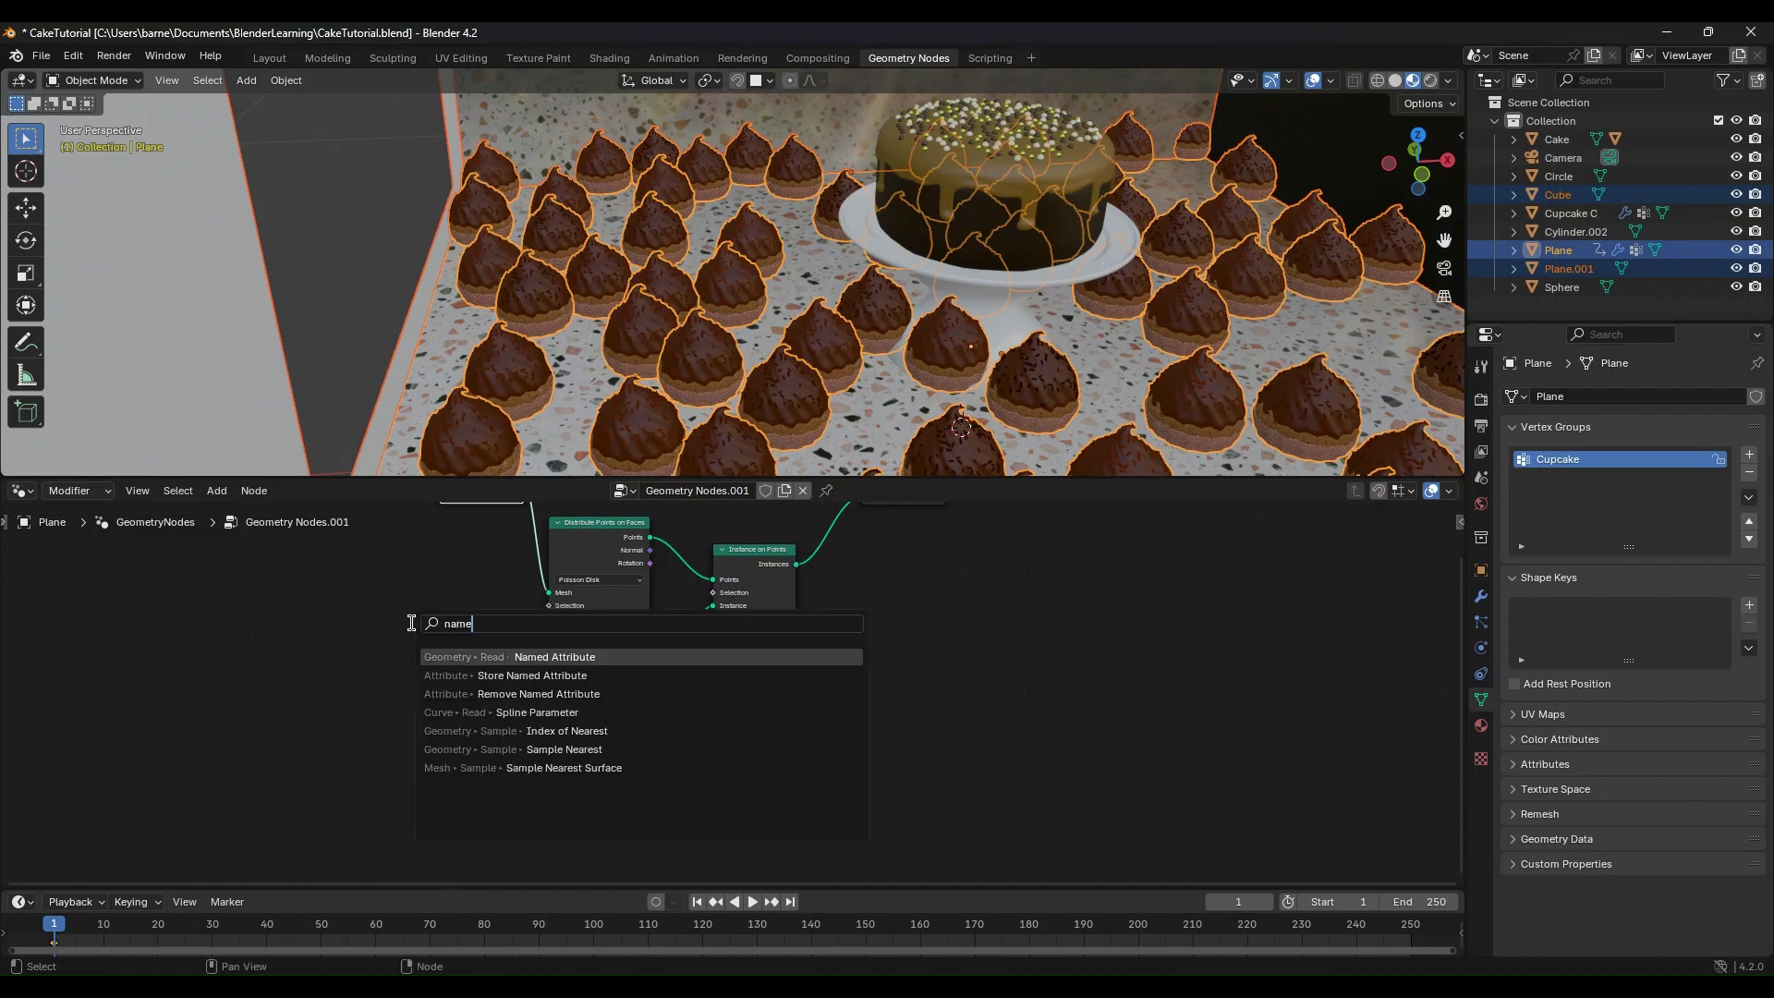
key("Return")
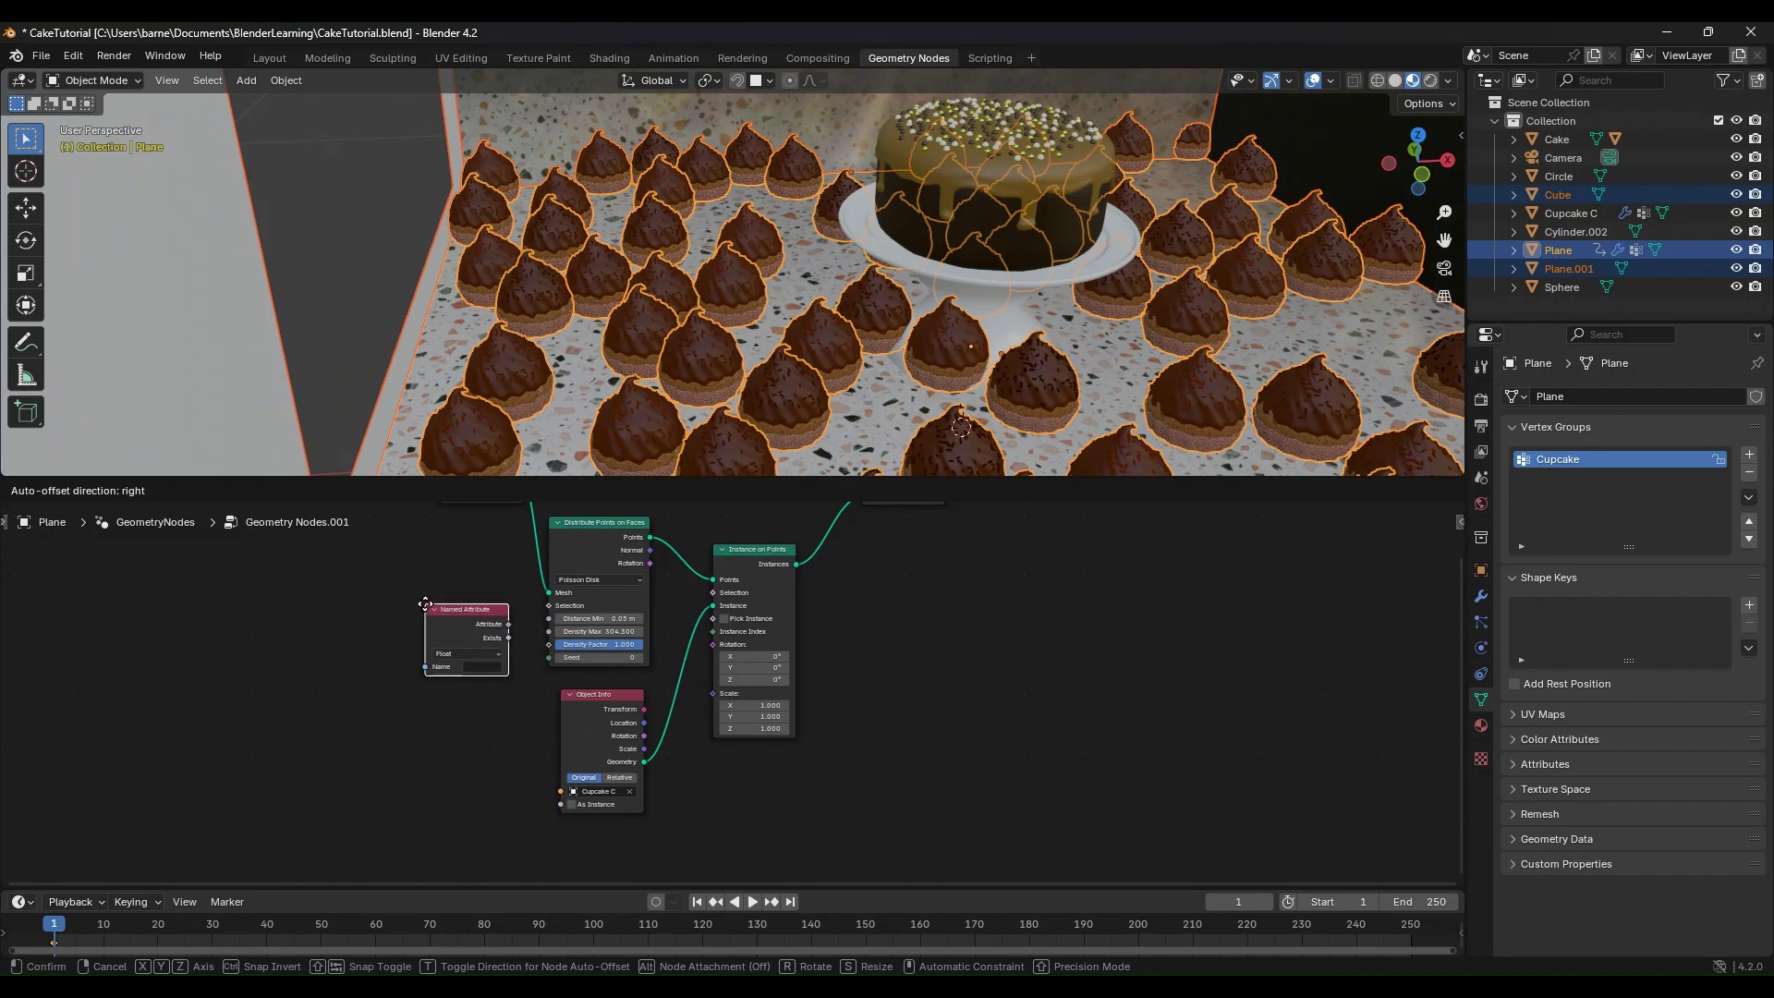
left_click(404, 599)
scroll(522, 662, "up", 1)
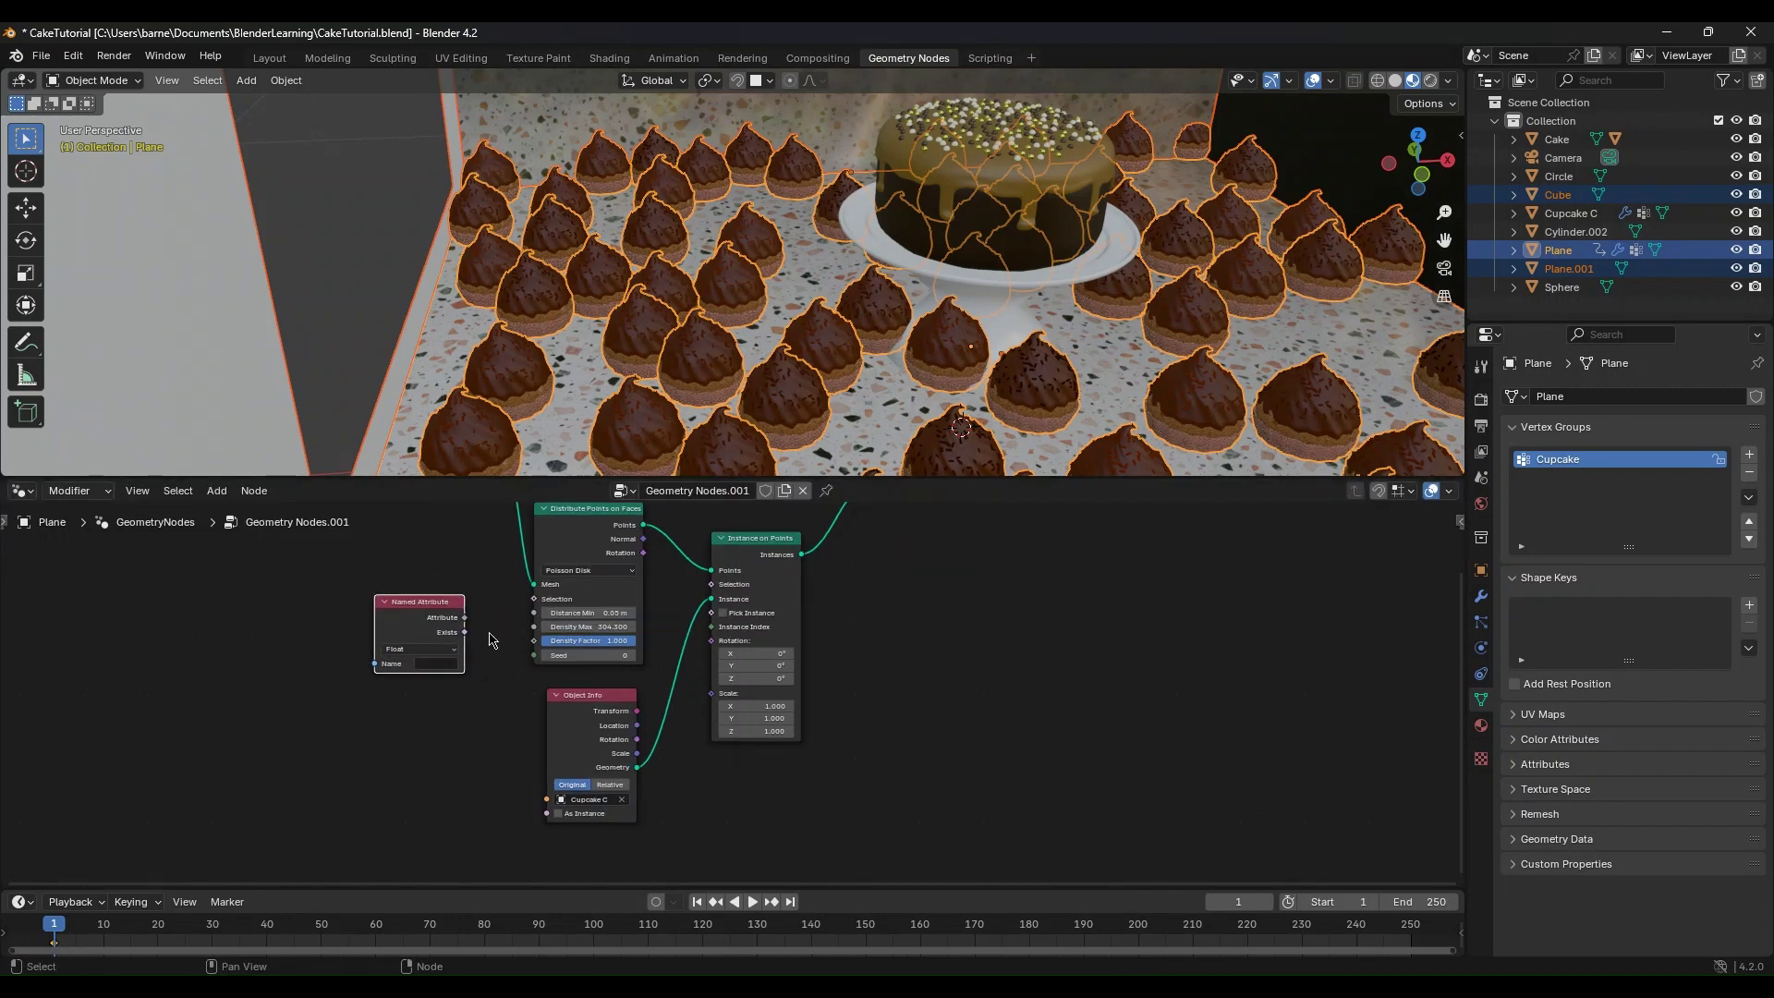
left_click_drag(462, 619, 534, 640)
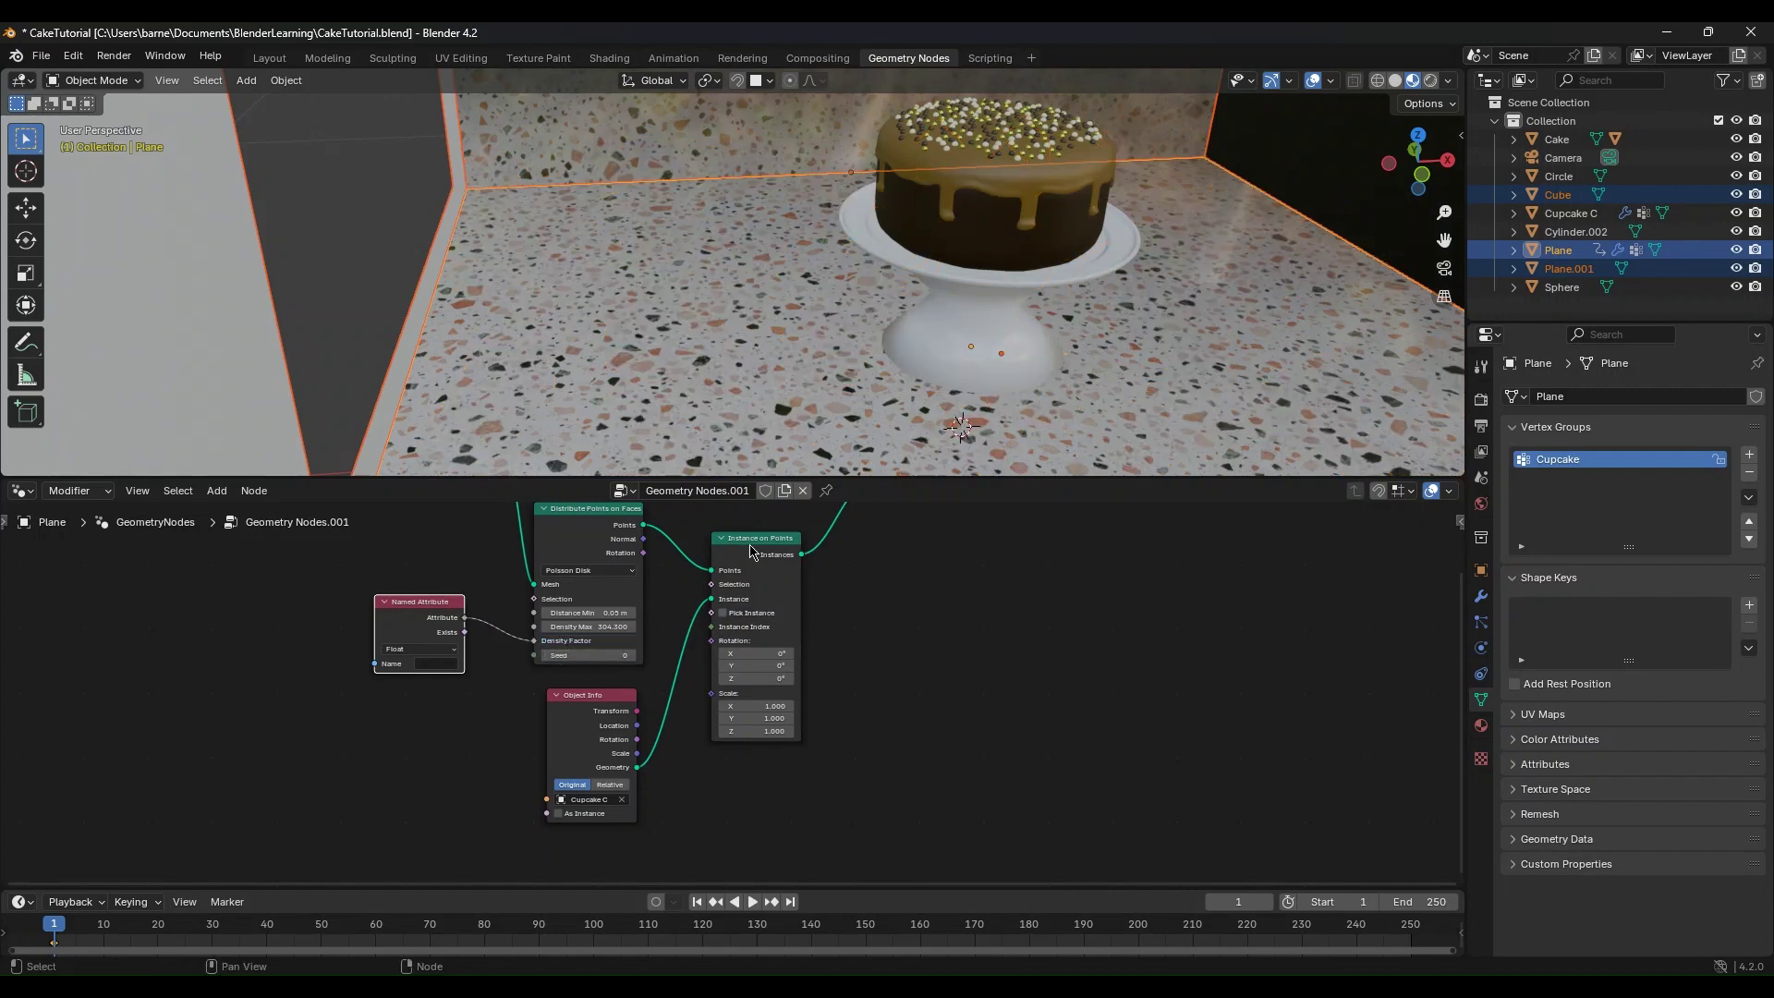
left_click(437, 663)
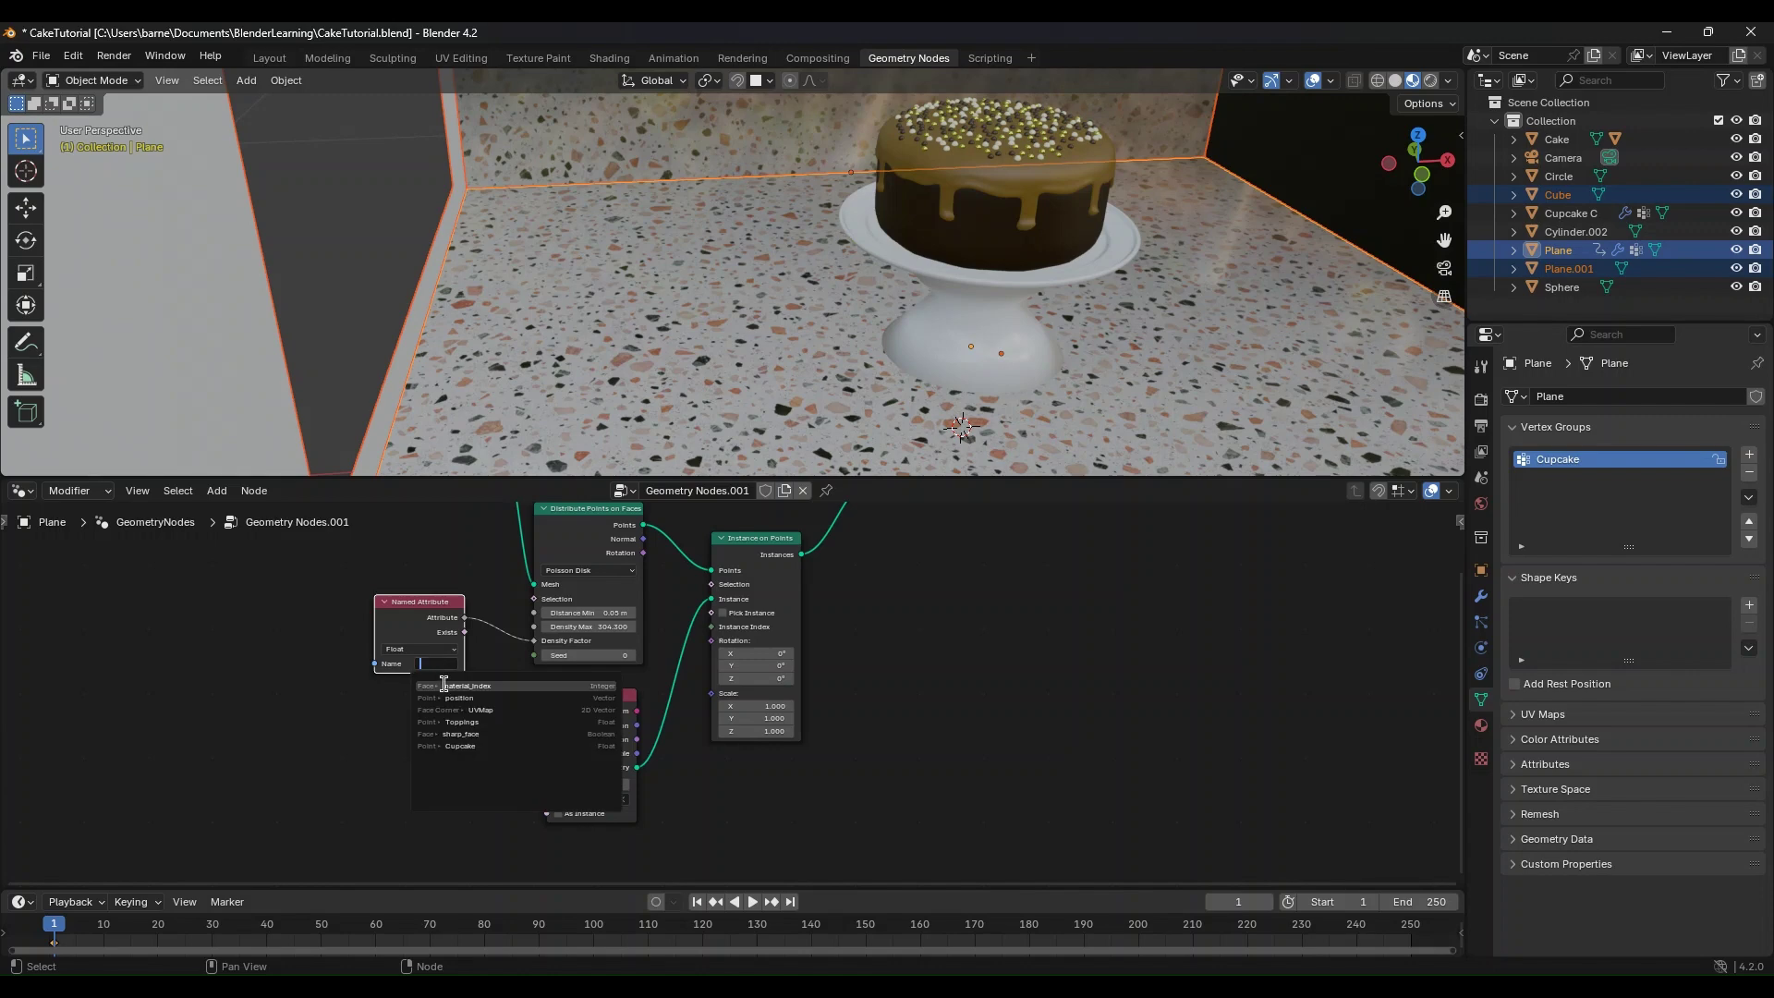
left_click(483, 745)
mouse_move(1144, 324)
middle_mouse_down()
mouse_move(1068, 309)
mouse_move(1045, 347)
mouse_move(1094, 309)
mouse_move(1113, 333)
middle_mouse_up()
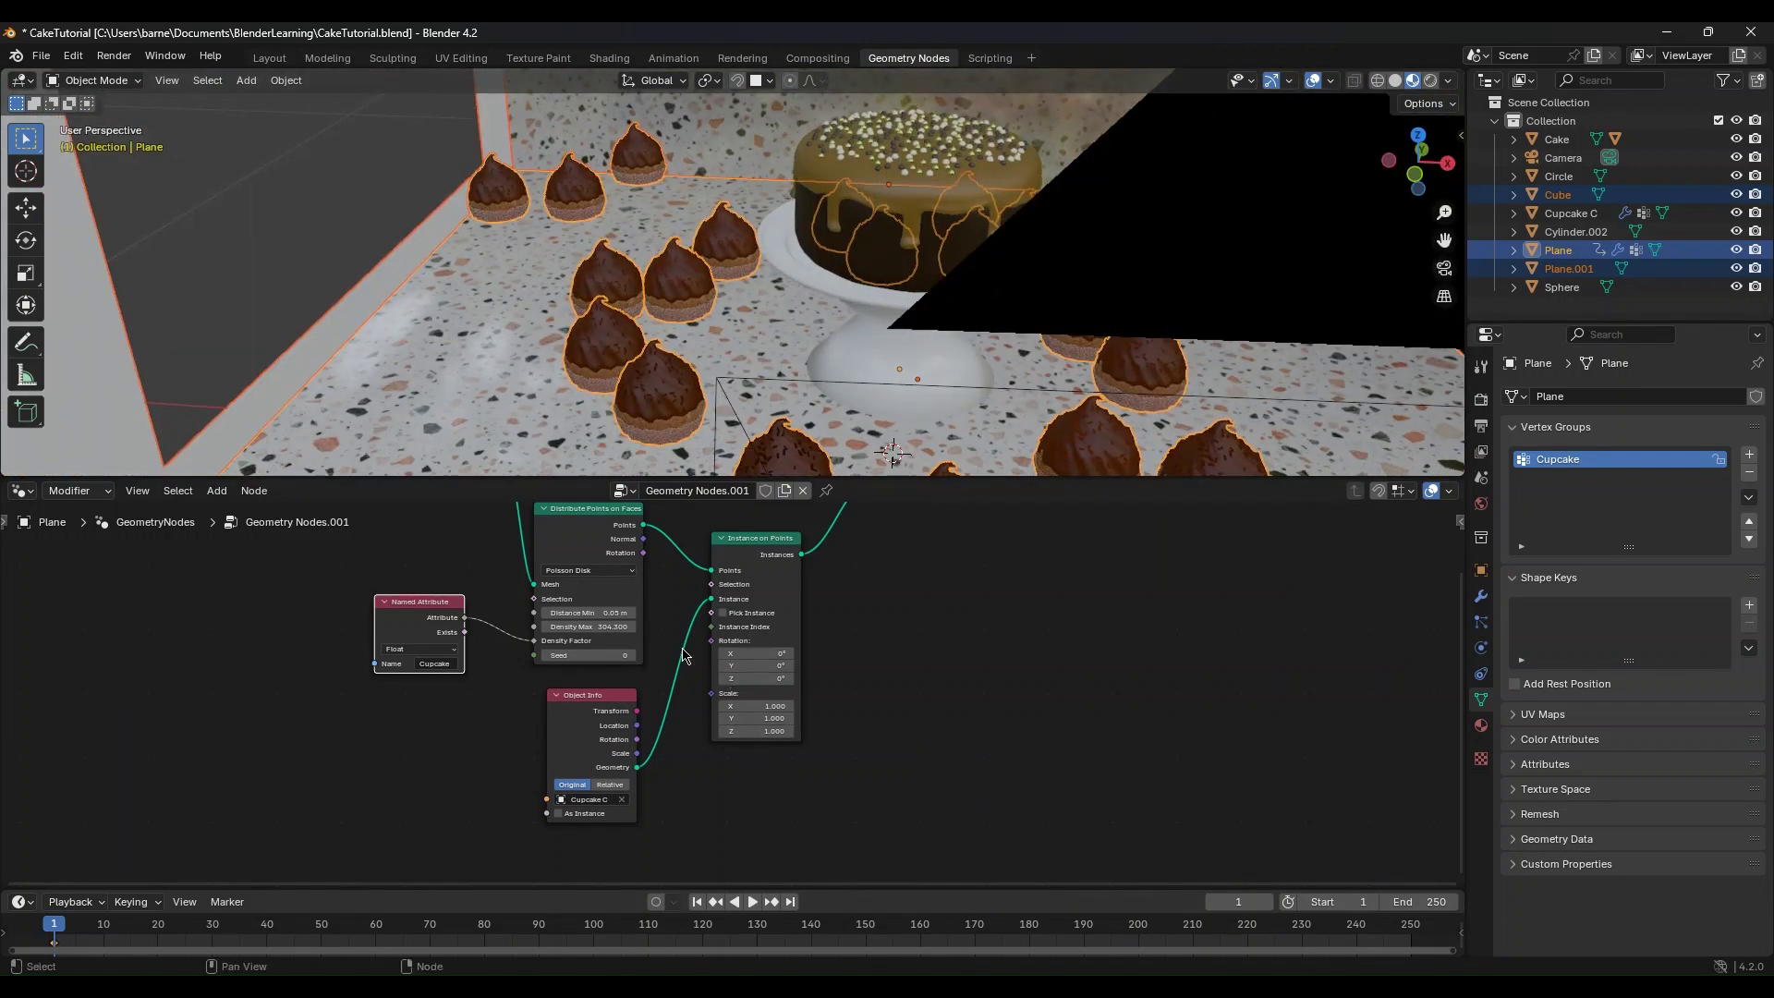
Step: Set the Instance on Points scale to 0.75 on X, Y and Z
left_click(776, 706)
key("Return")
left_click(763, 718)
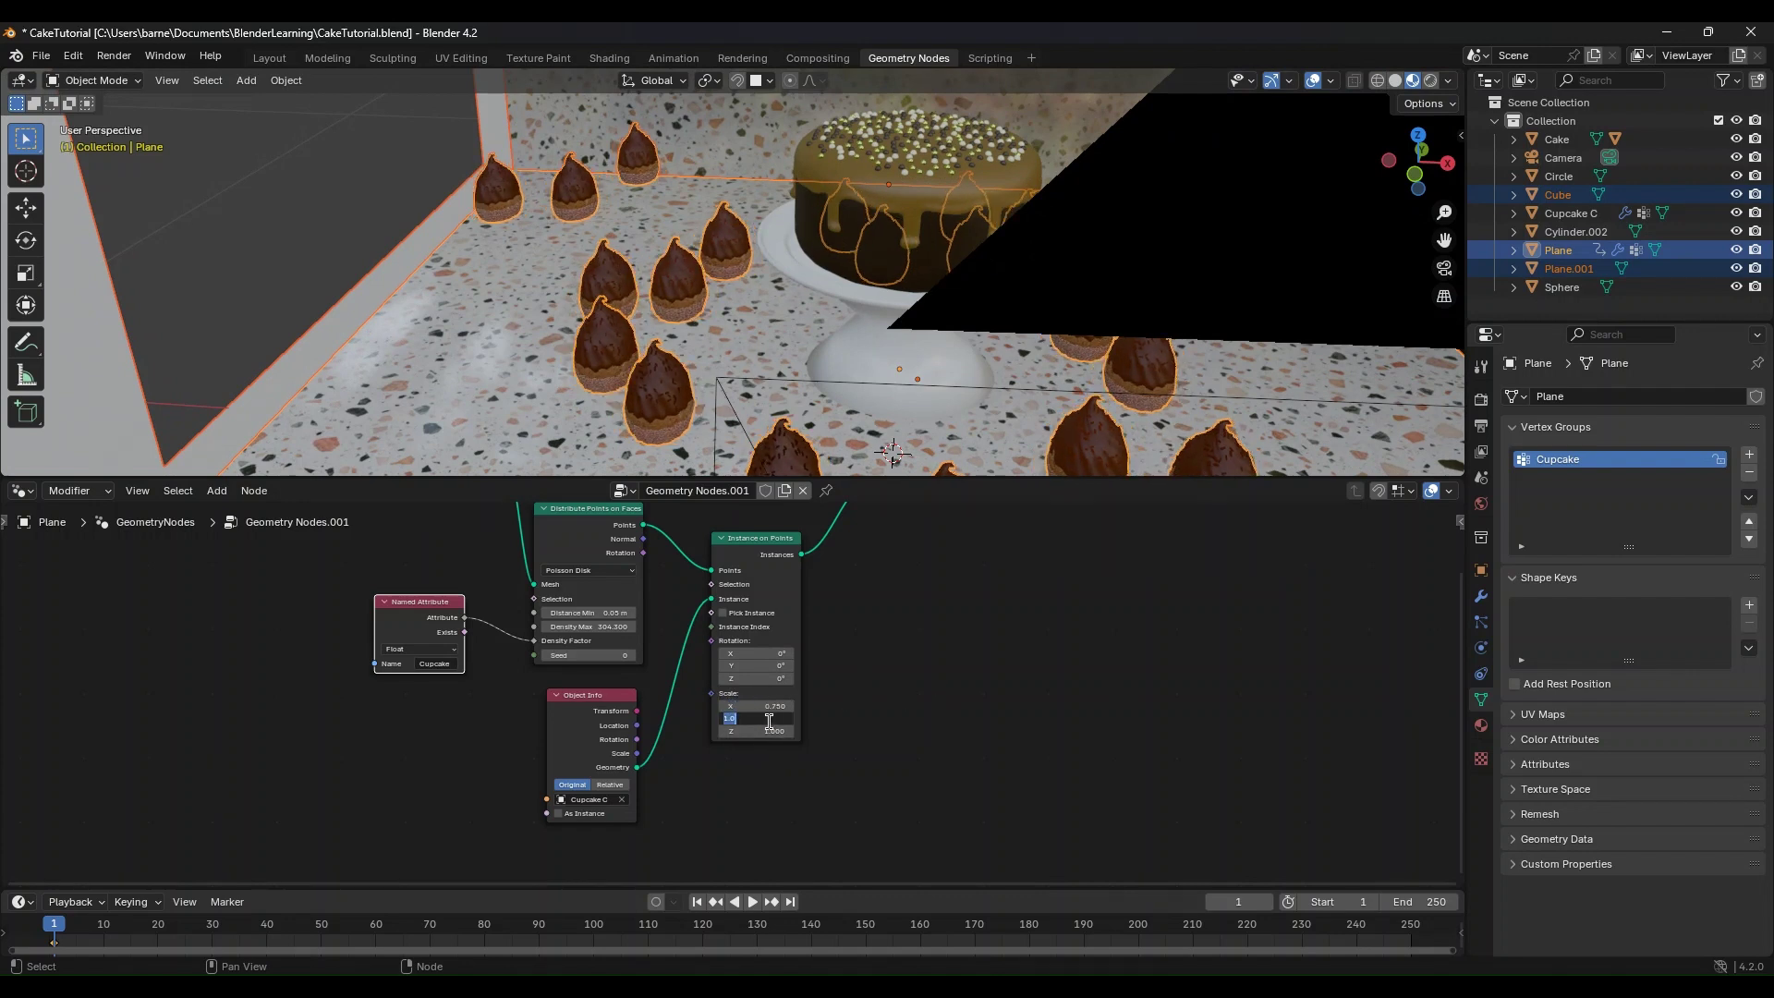
key("Return")
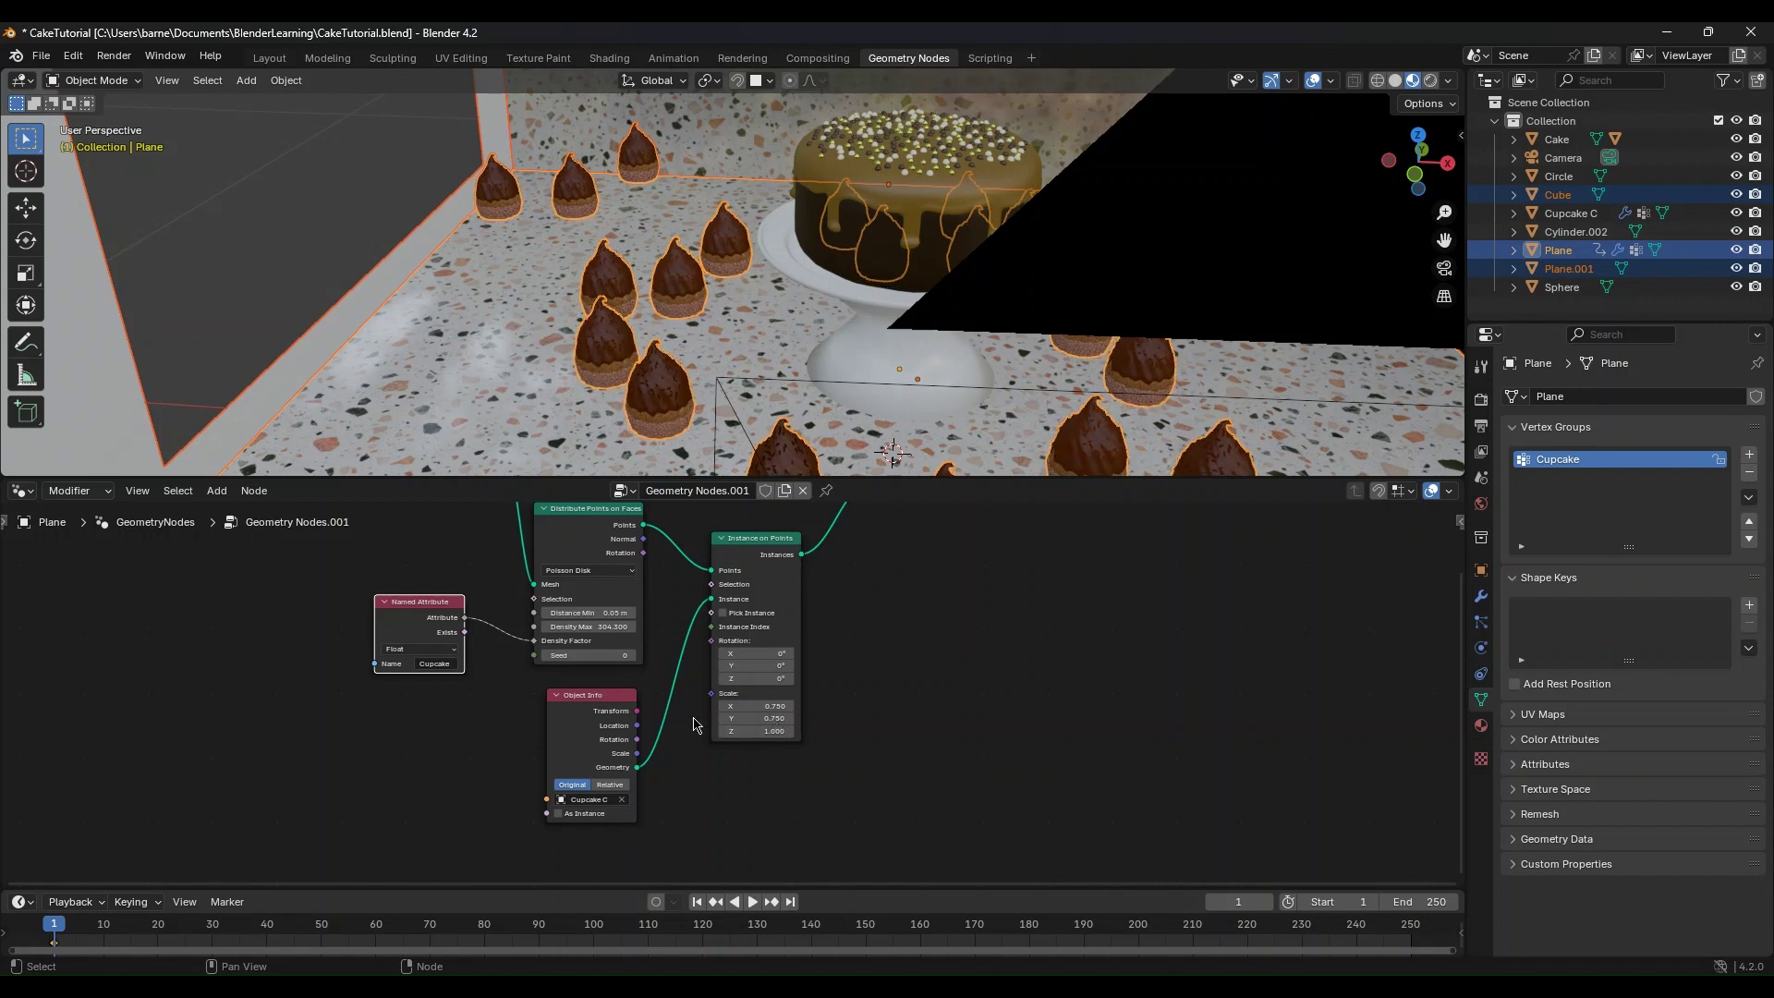
left_click(747, 731)
type(".75")
key("Return")
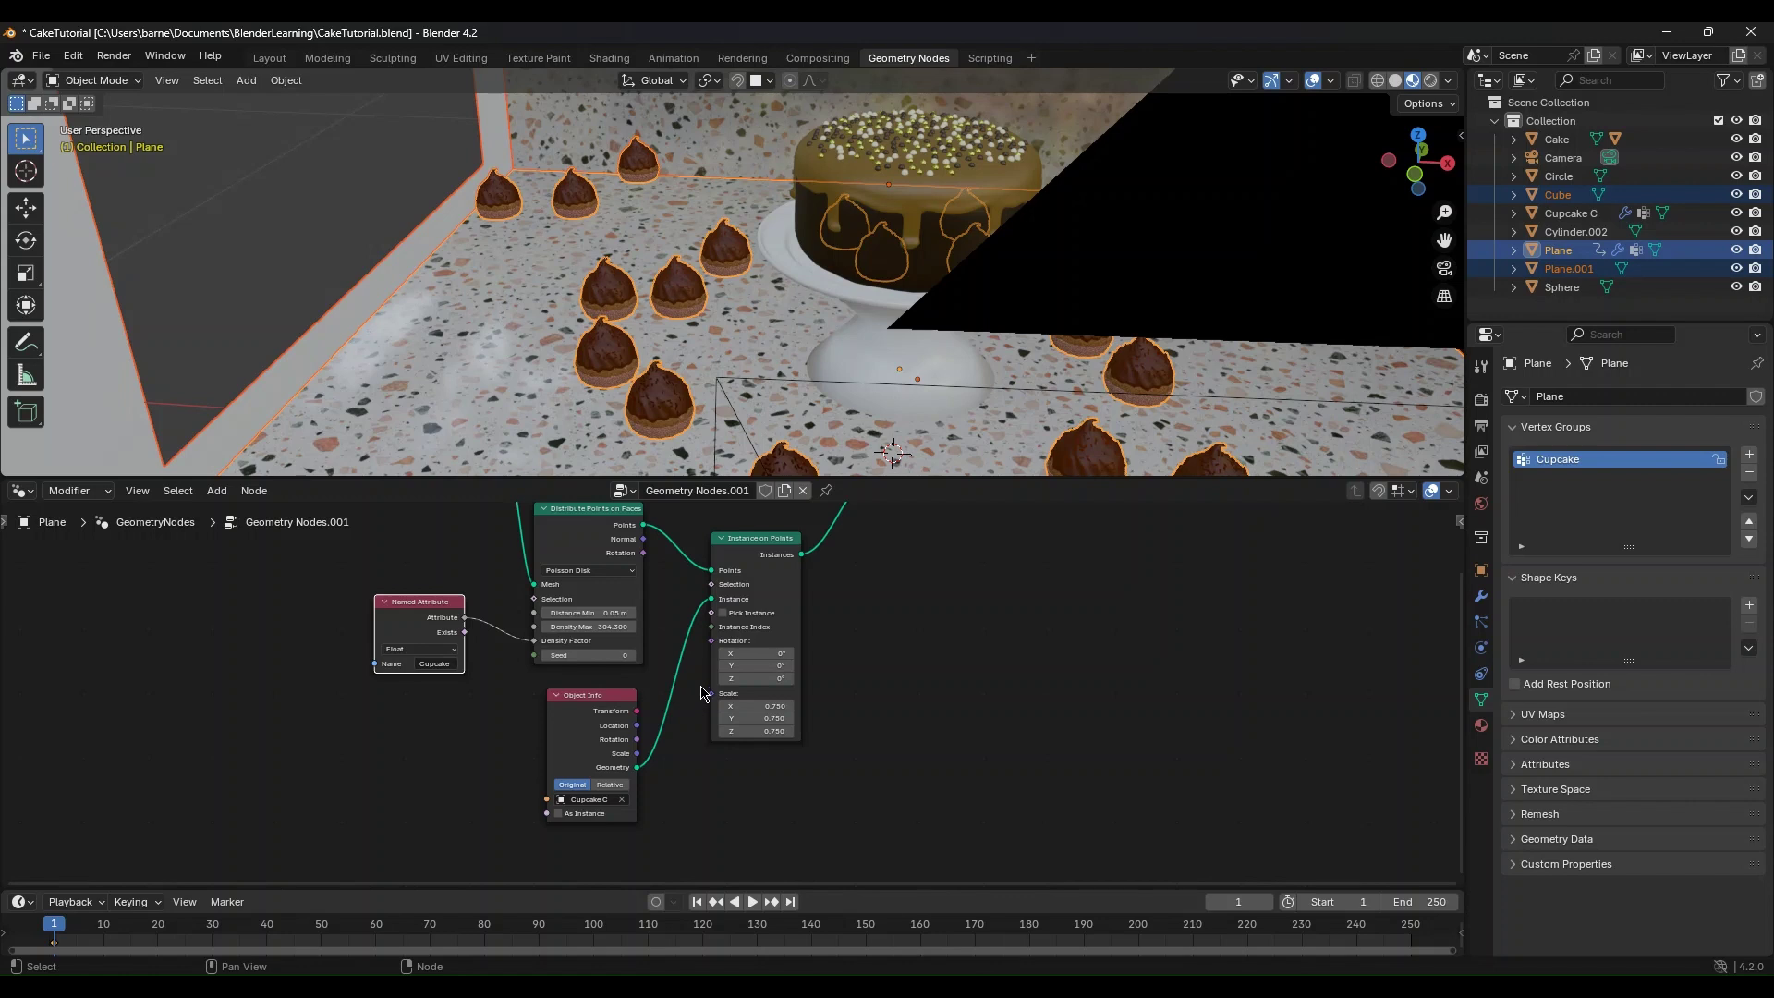
Step: Try a higher Density Max with Distance Min values of 0.1 m and 0.02 m in Distribute Points on Faces
left_click_drag(582, 627, 621, 626)
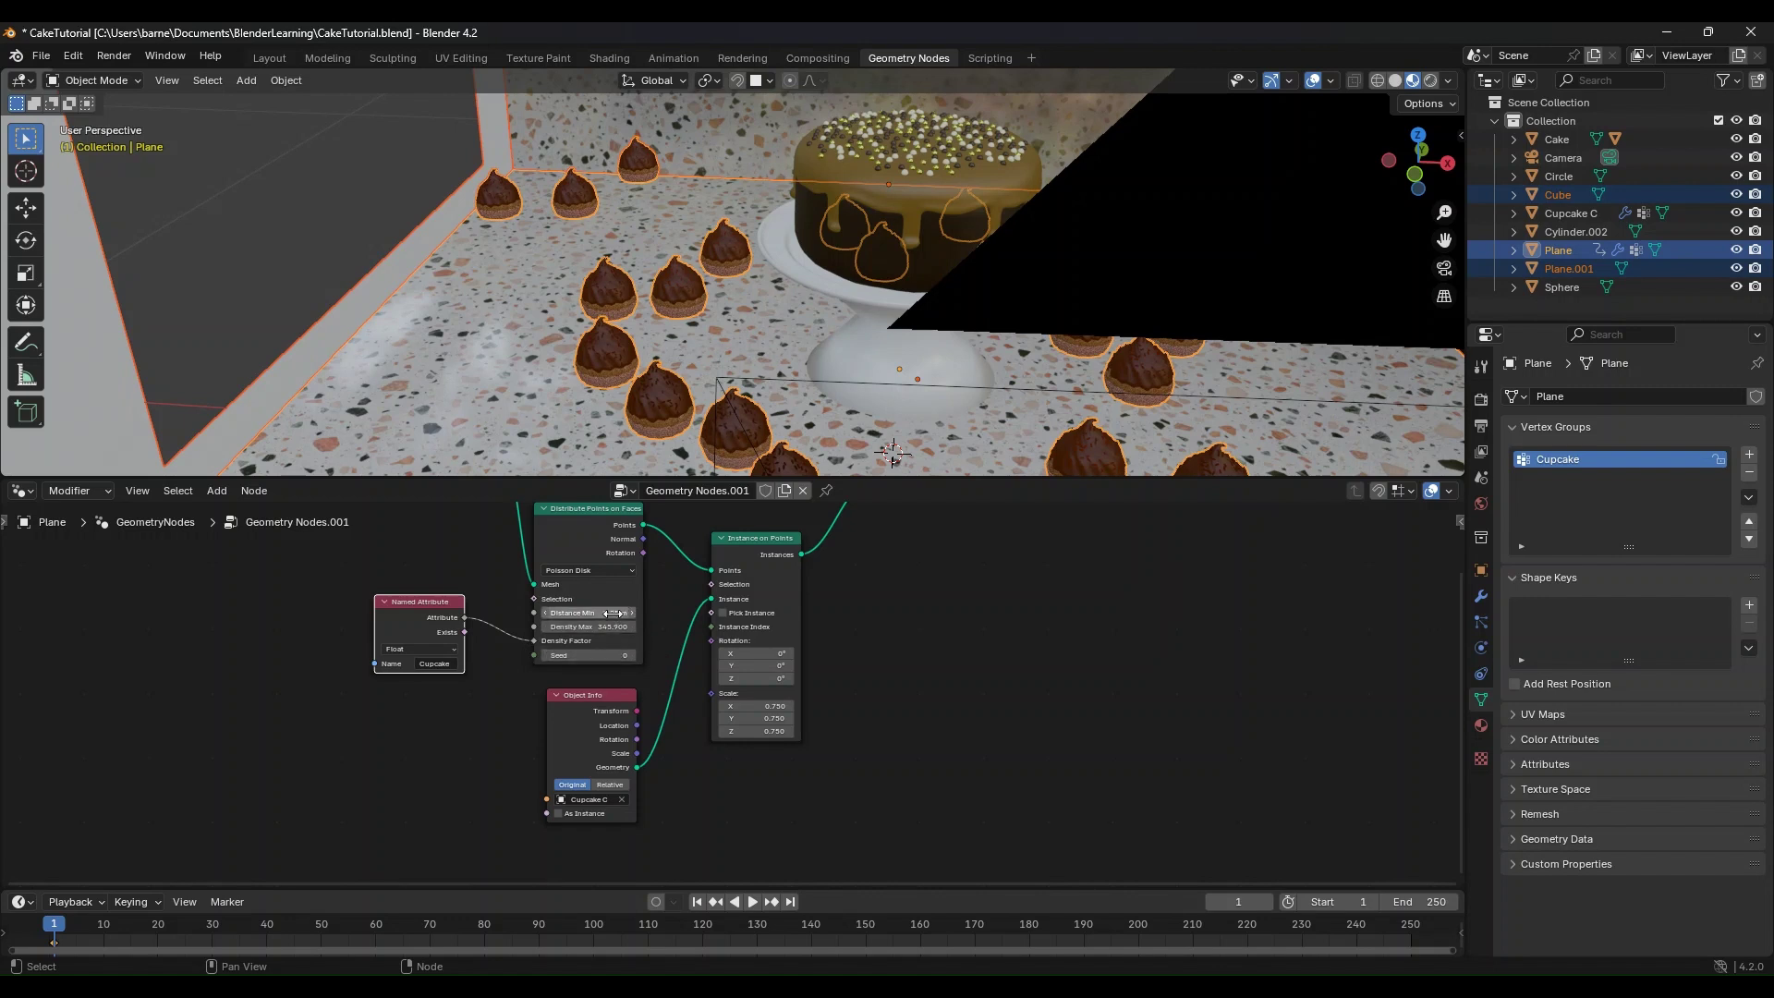
type("0.1")
key("Return")
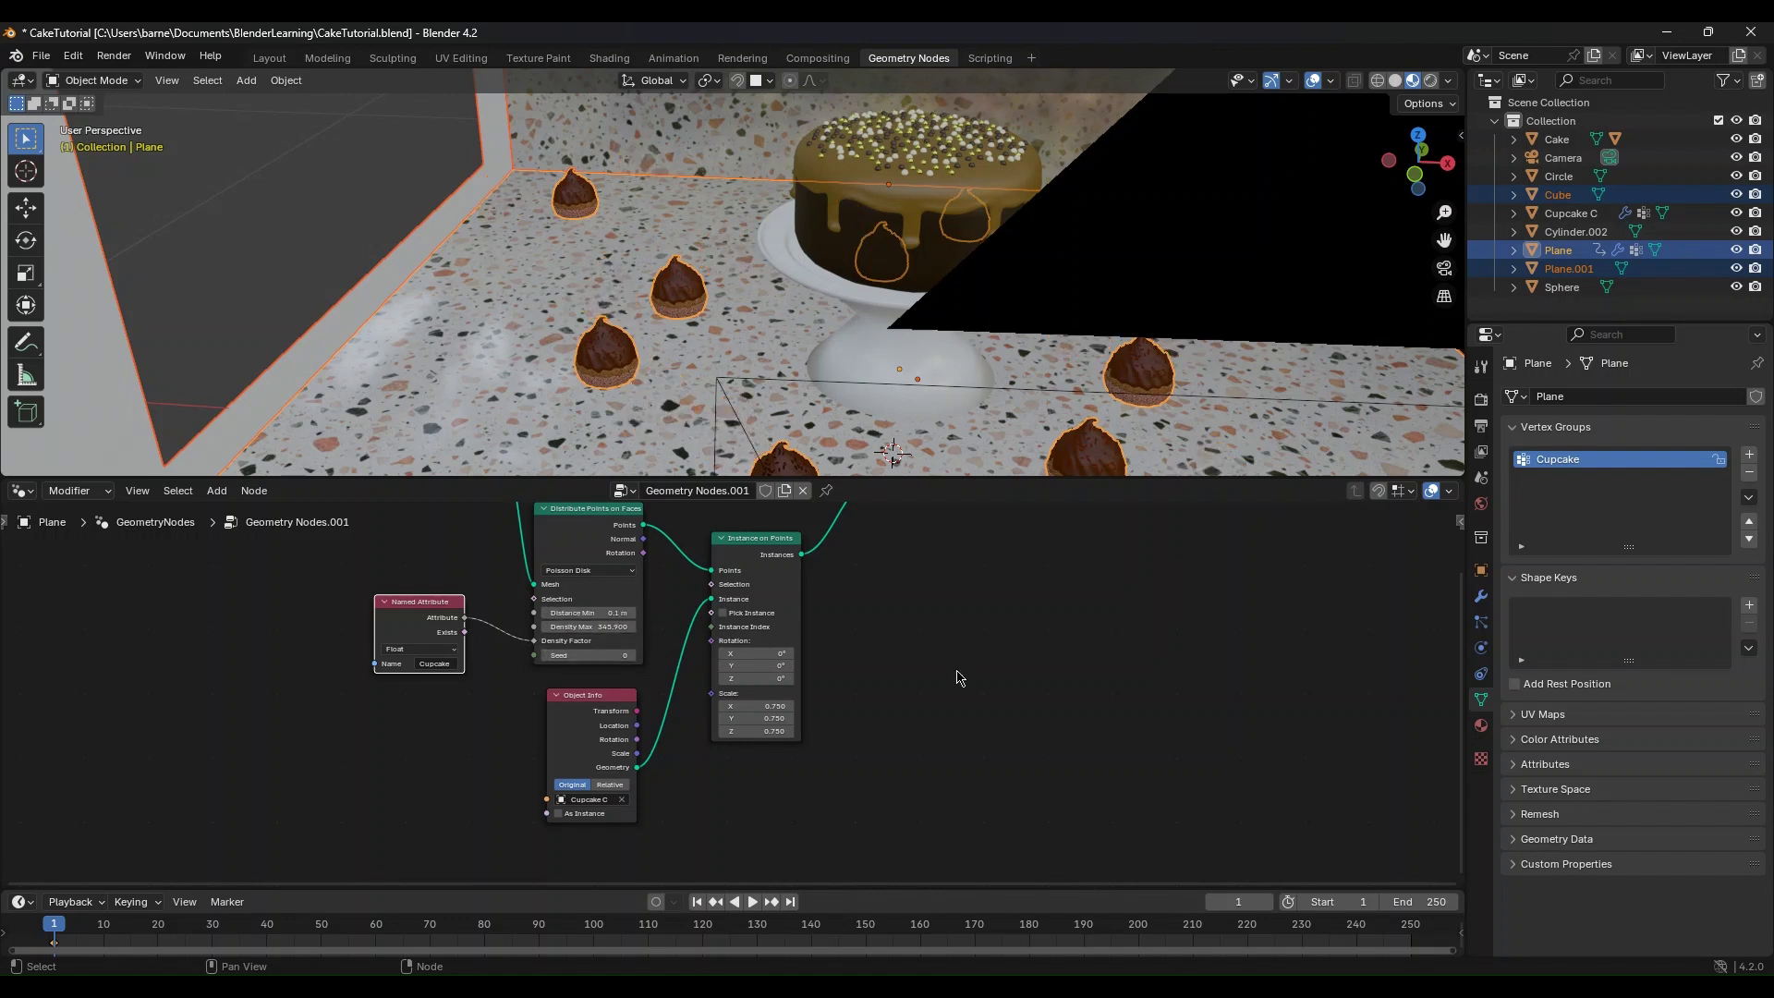
left_click(590, 613)
type(".02")
key("Return")
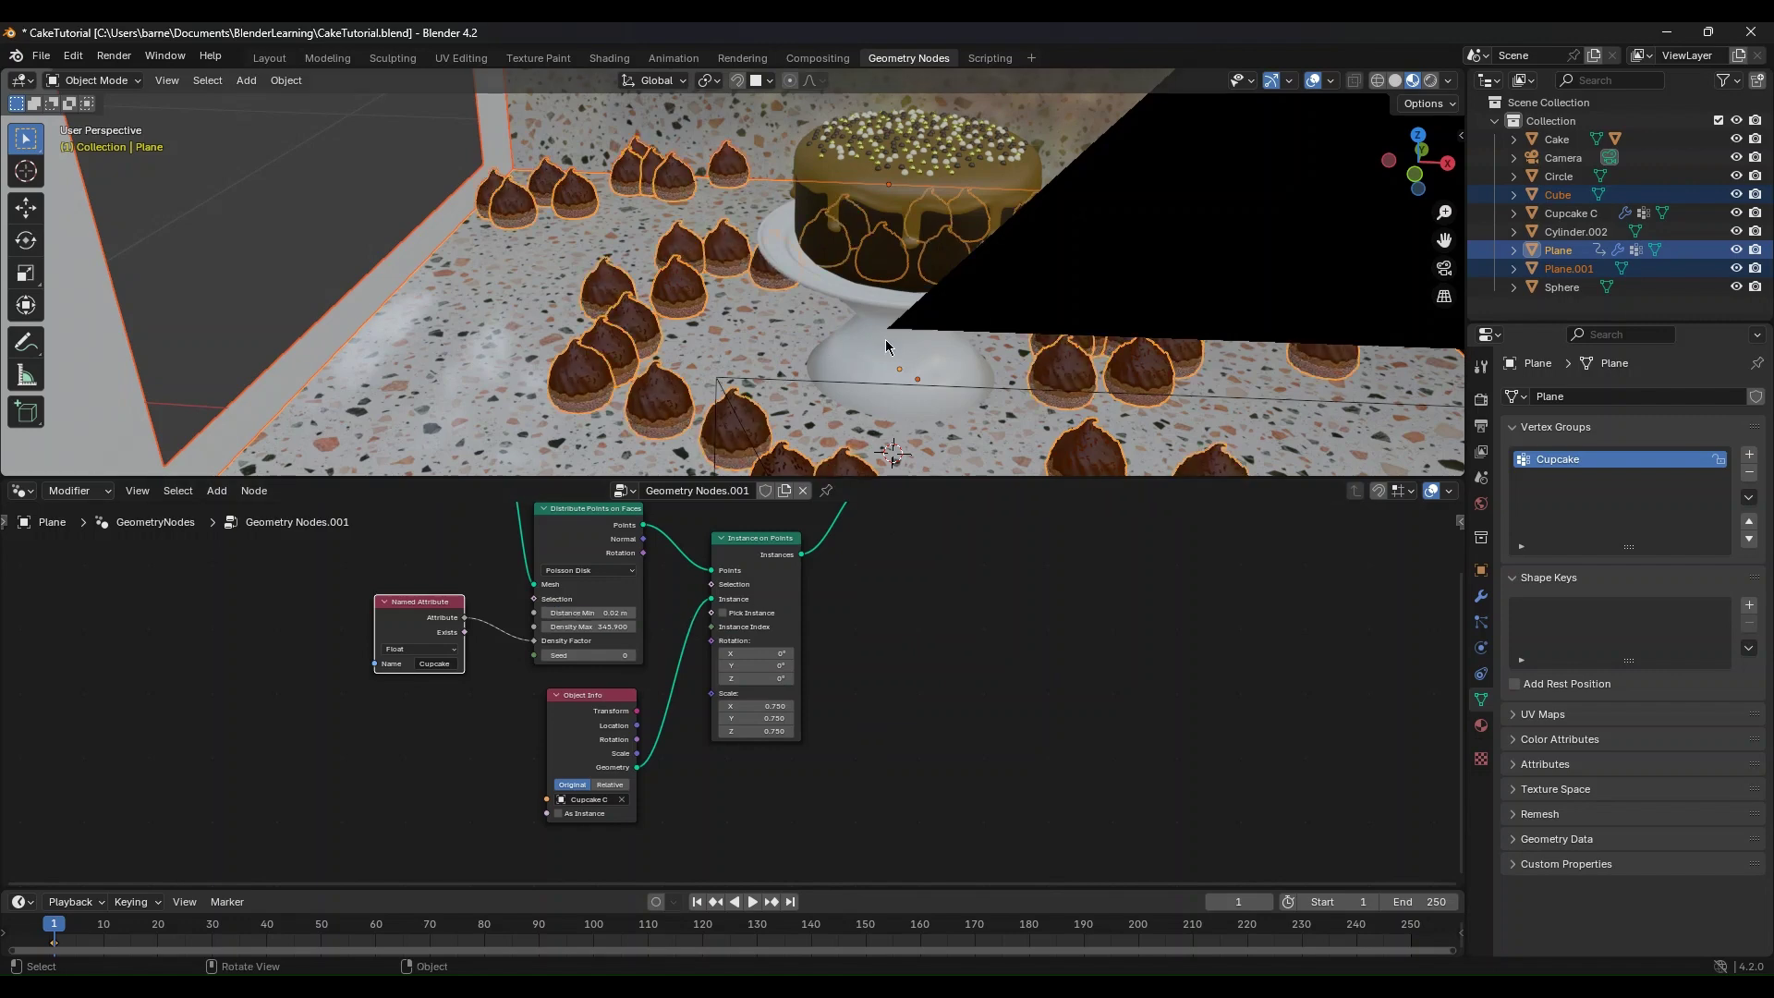
Step: Fine-tune the Density Max and set the Distance Min to 0.03 m in Distribute Points on Faces
mouse_move(591, 626)
left_mouse_down()
mouse_move(665, 626)
mouse_move(592, 628)
left_mouse_up()
left_click(591, 612)
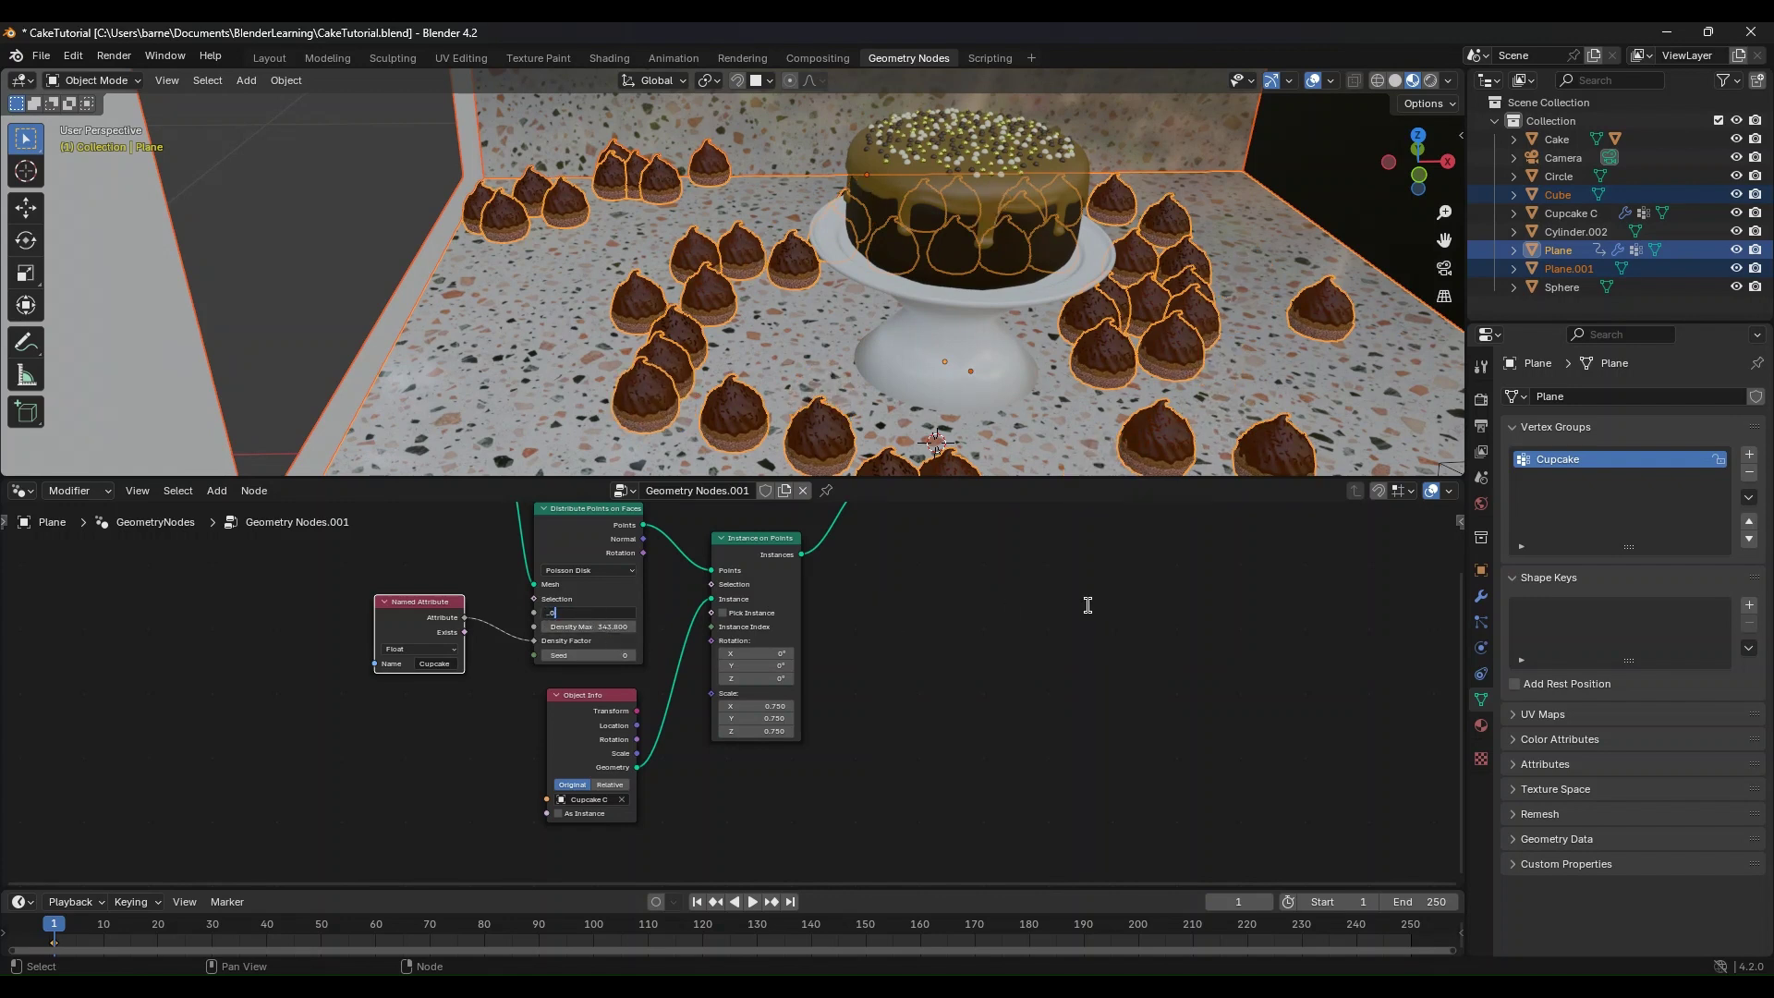
key("Return")
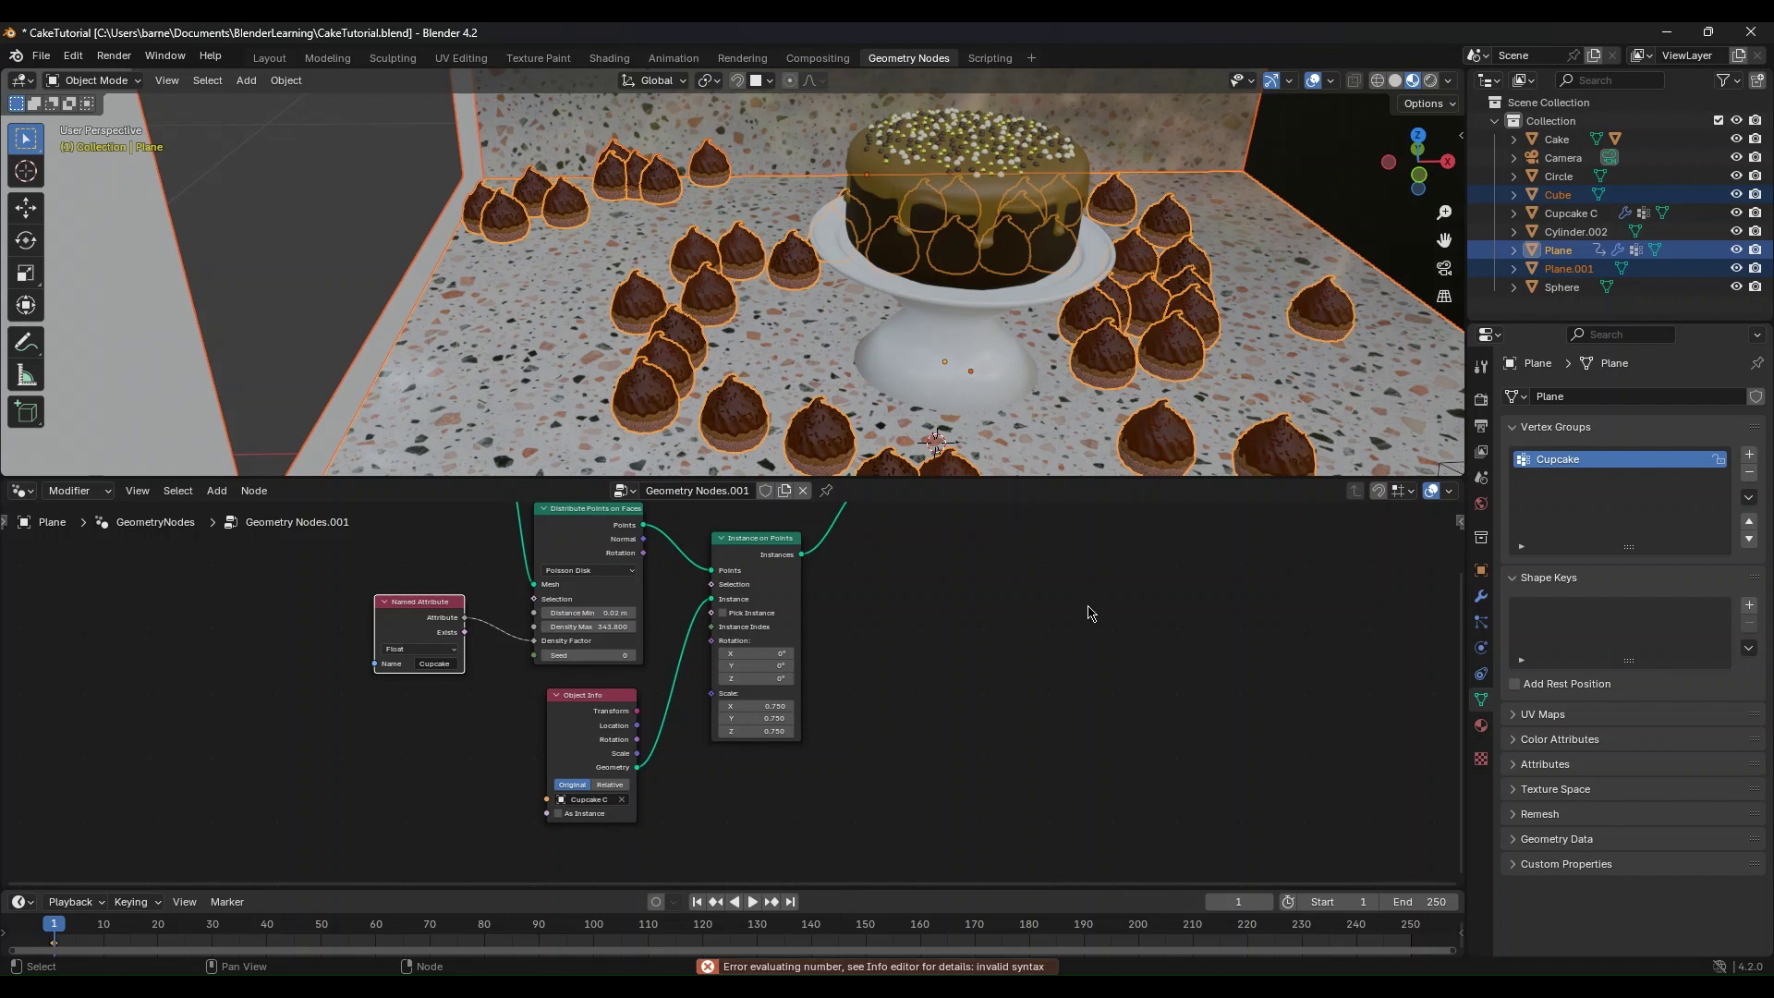
left_click(604, 613)
type(".03")
key("Return")
mouse_move(1054, 374)
middle_mouse_down()
mouse_move(1018, 396)
mouse_move(1059, 410)
mouse_move(1081, 364)
mouse_move(1054, 364)
middle_mouse_up()
middle_click_drag(1022, 434, 848, 78)
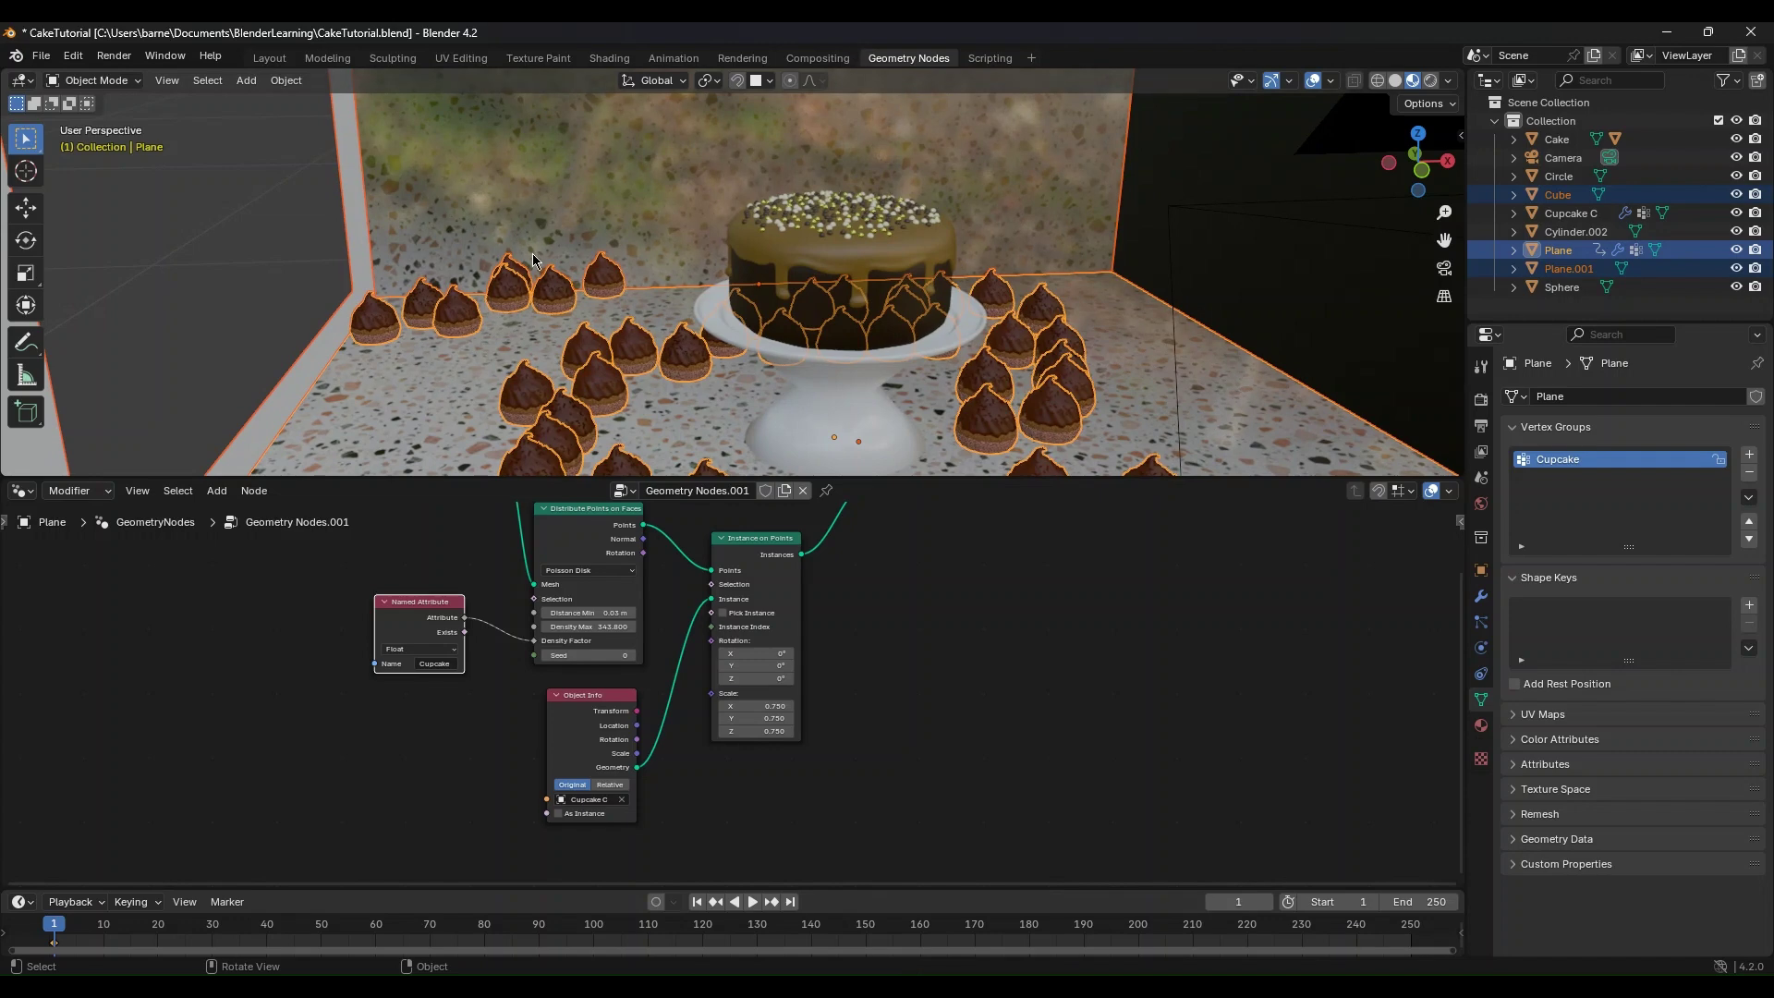
Step: Select the original Cupcake C outside the box and move it along the global Y axis to beside the box's window opening
left_click(706, 169)
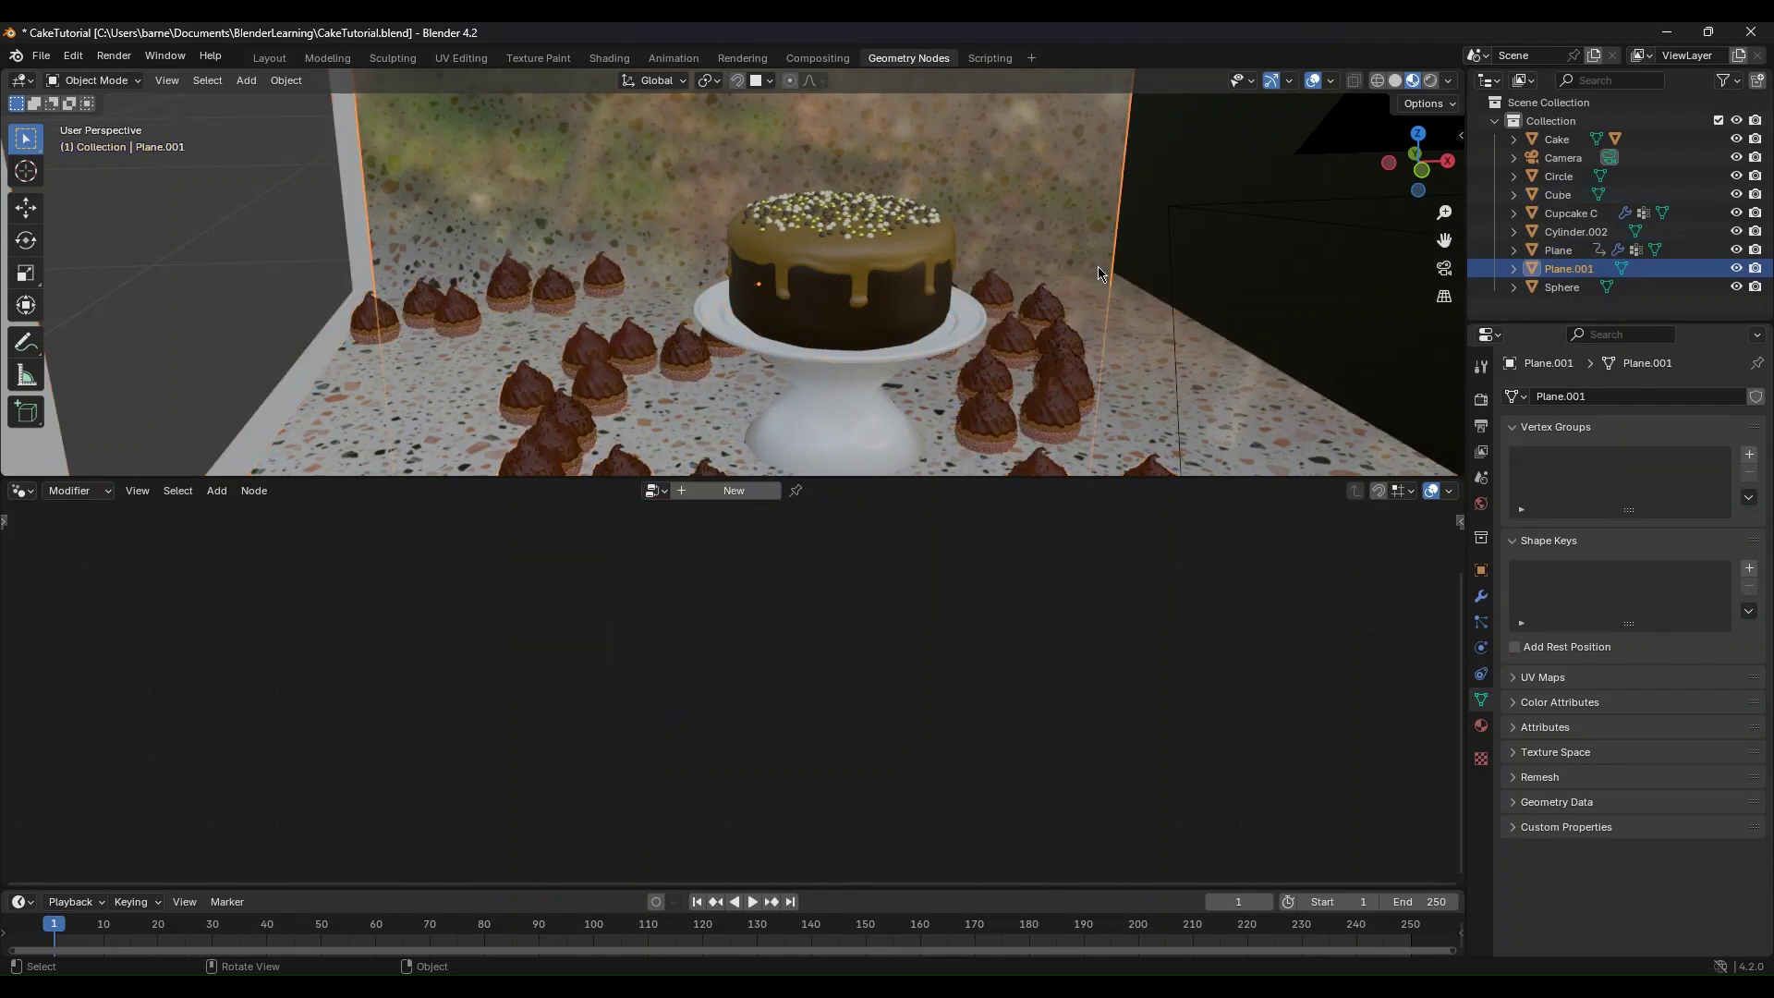
key("KP_Divide")
scroll(1129, 285, "down", 6)
middle_click_drag(1128, 285, 1257, 245)
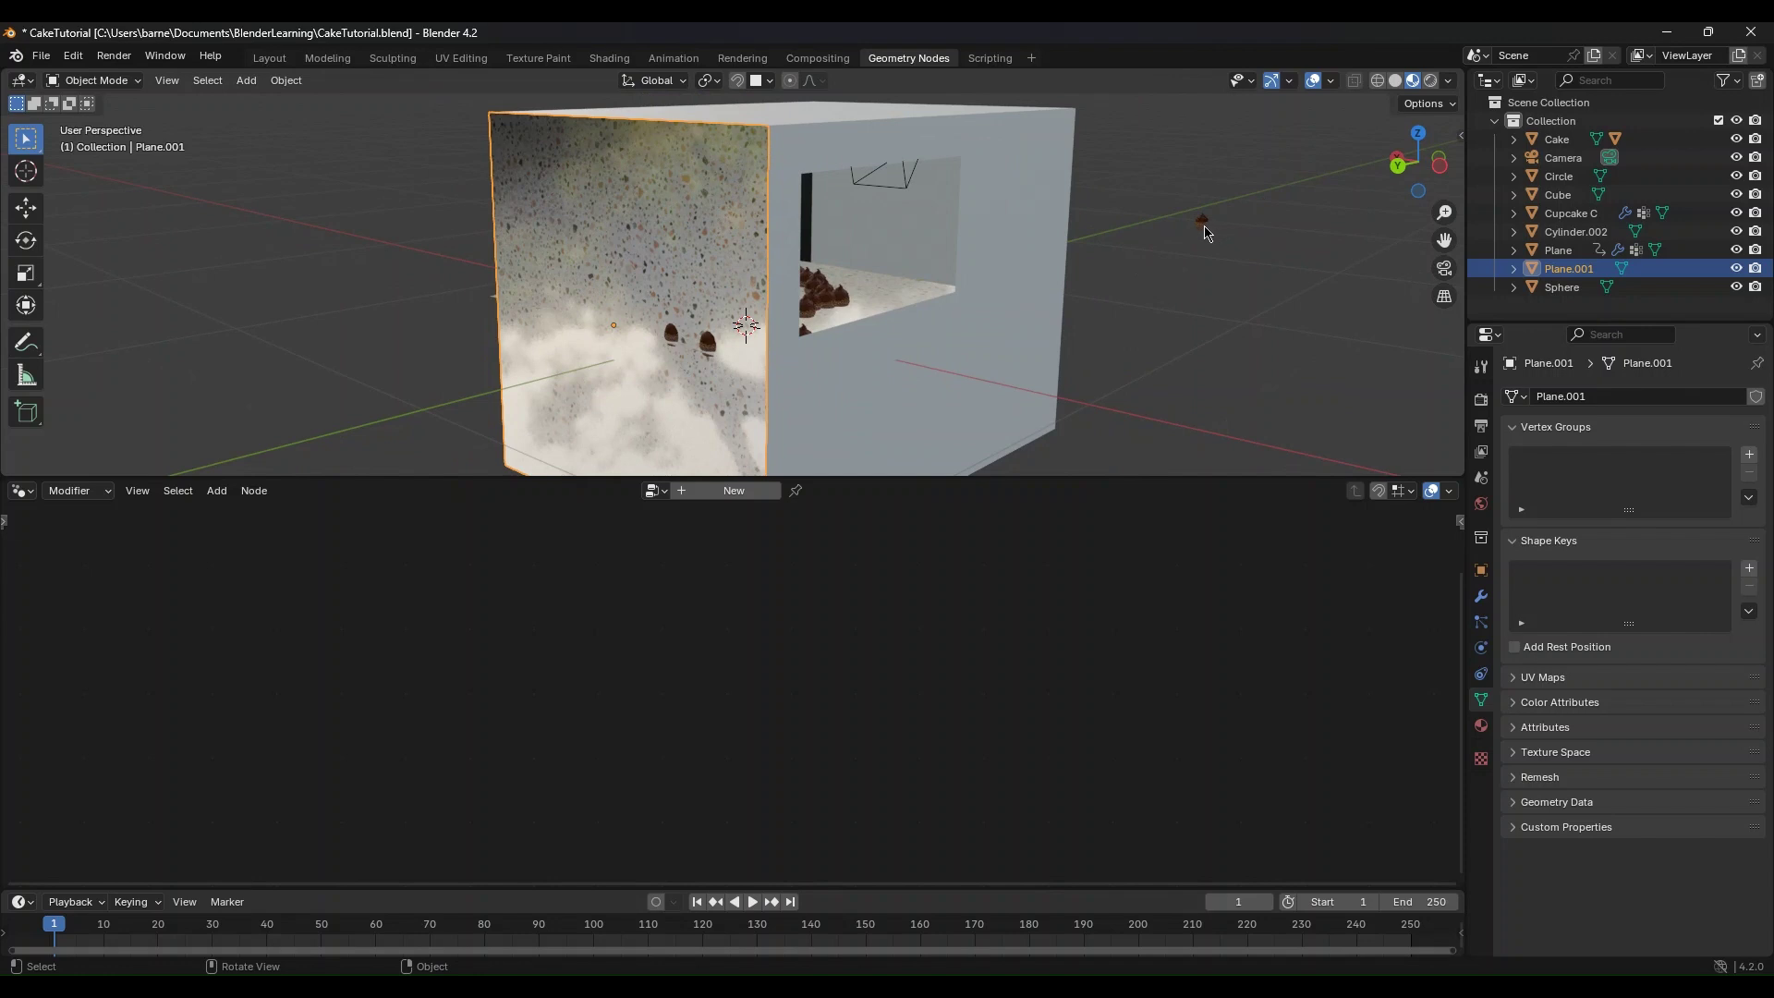
left_click(1202, 223)
key("g")
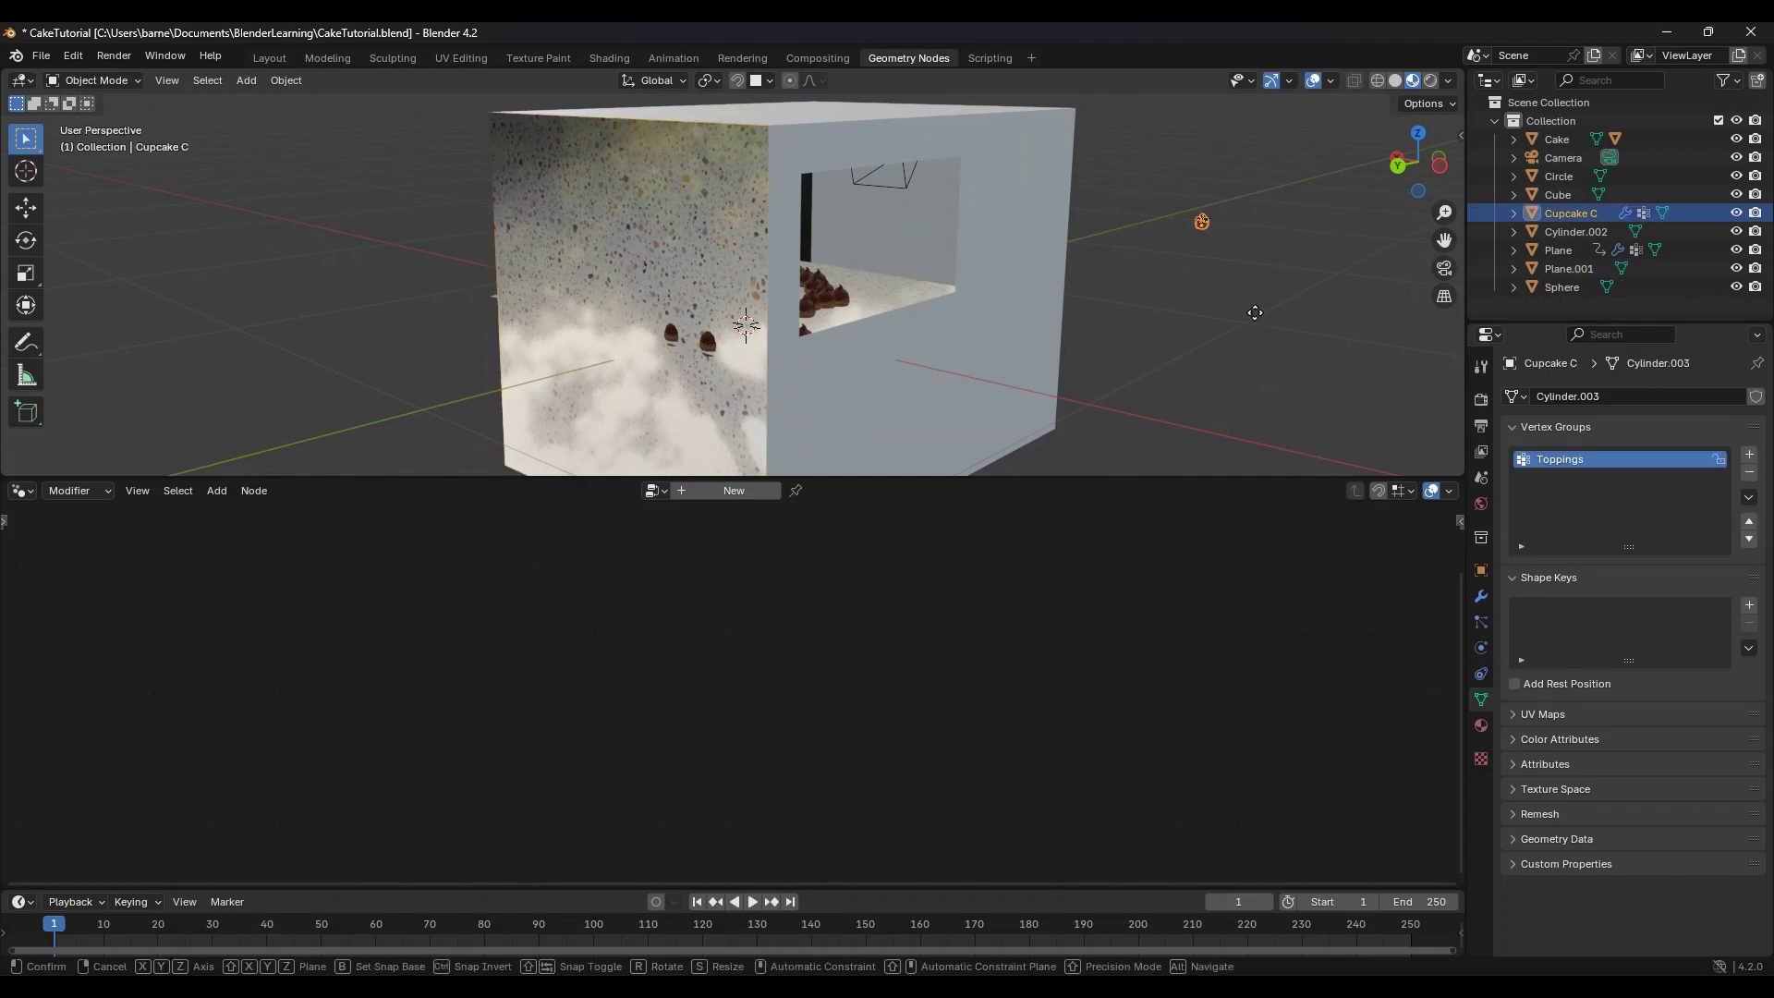
key("y")
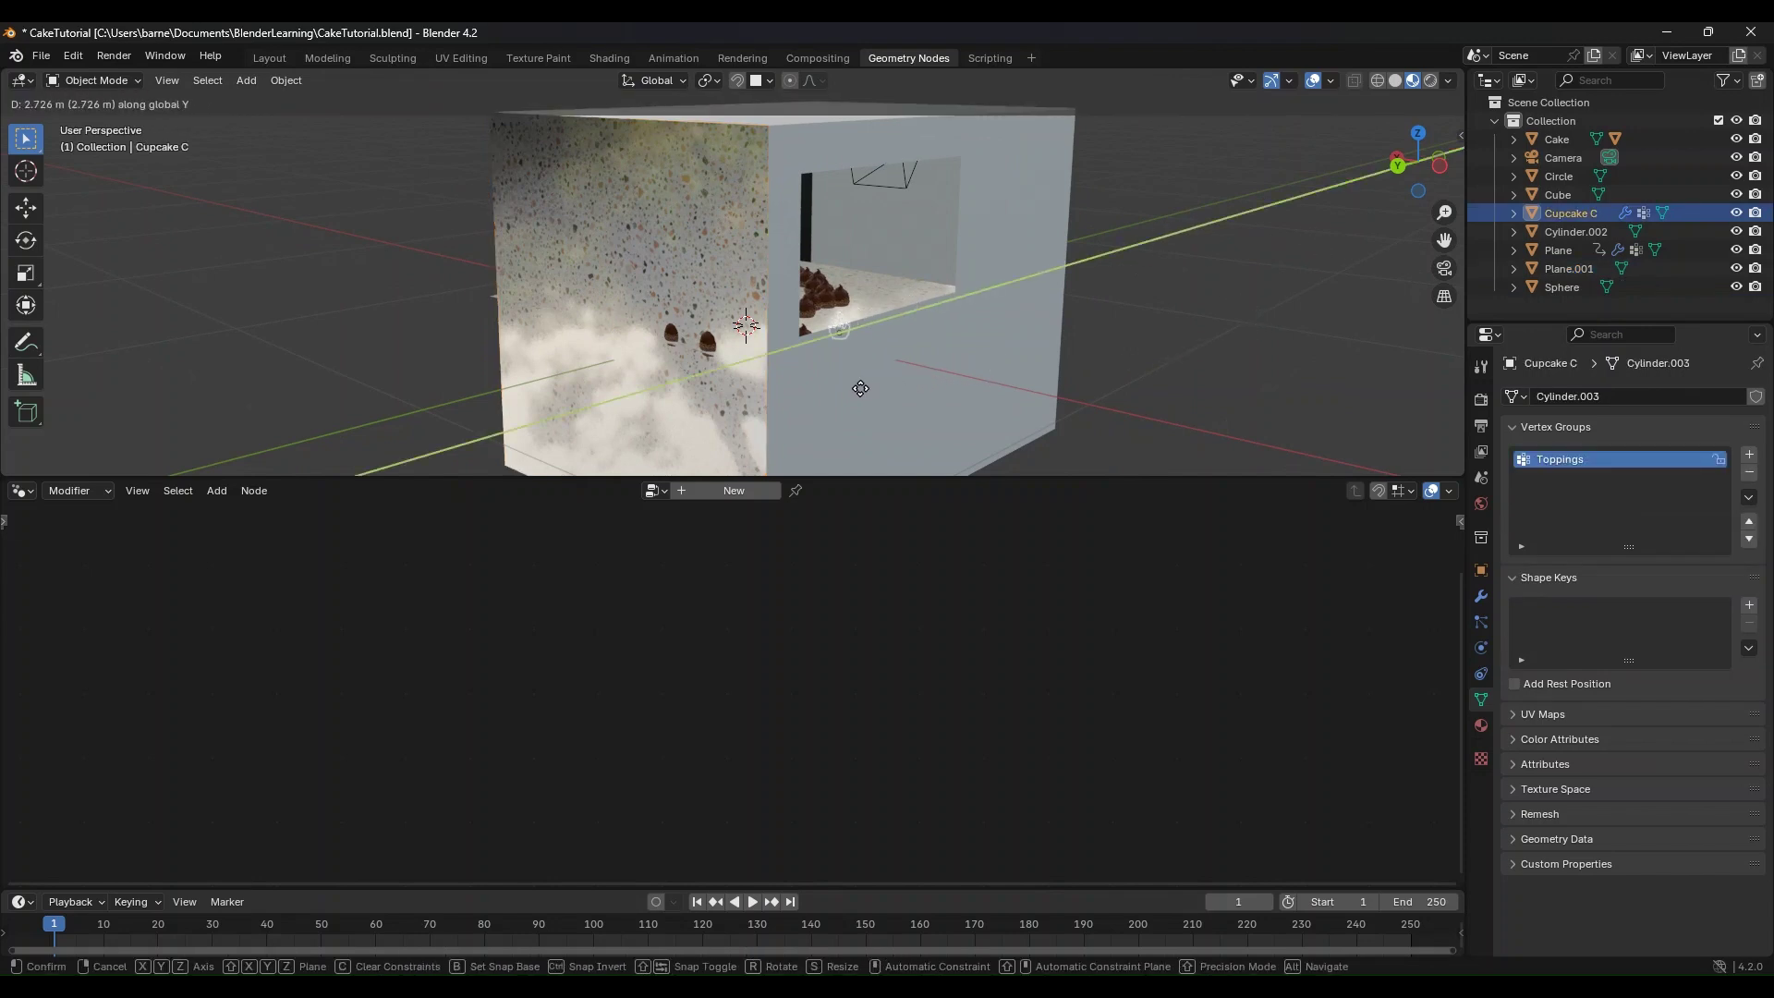
left_click(813, 381)
Step: Move Cupcake C along the global X axis through the window opening into the box
middle_click_drag(817, 379, 700, 395)
key("g")
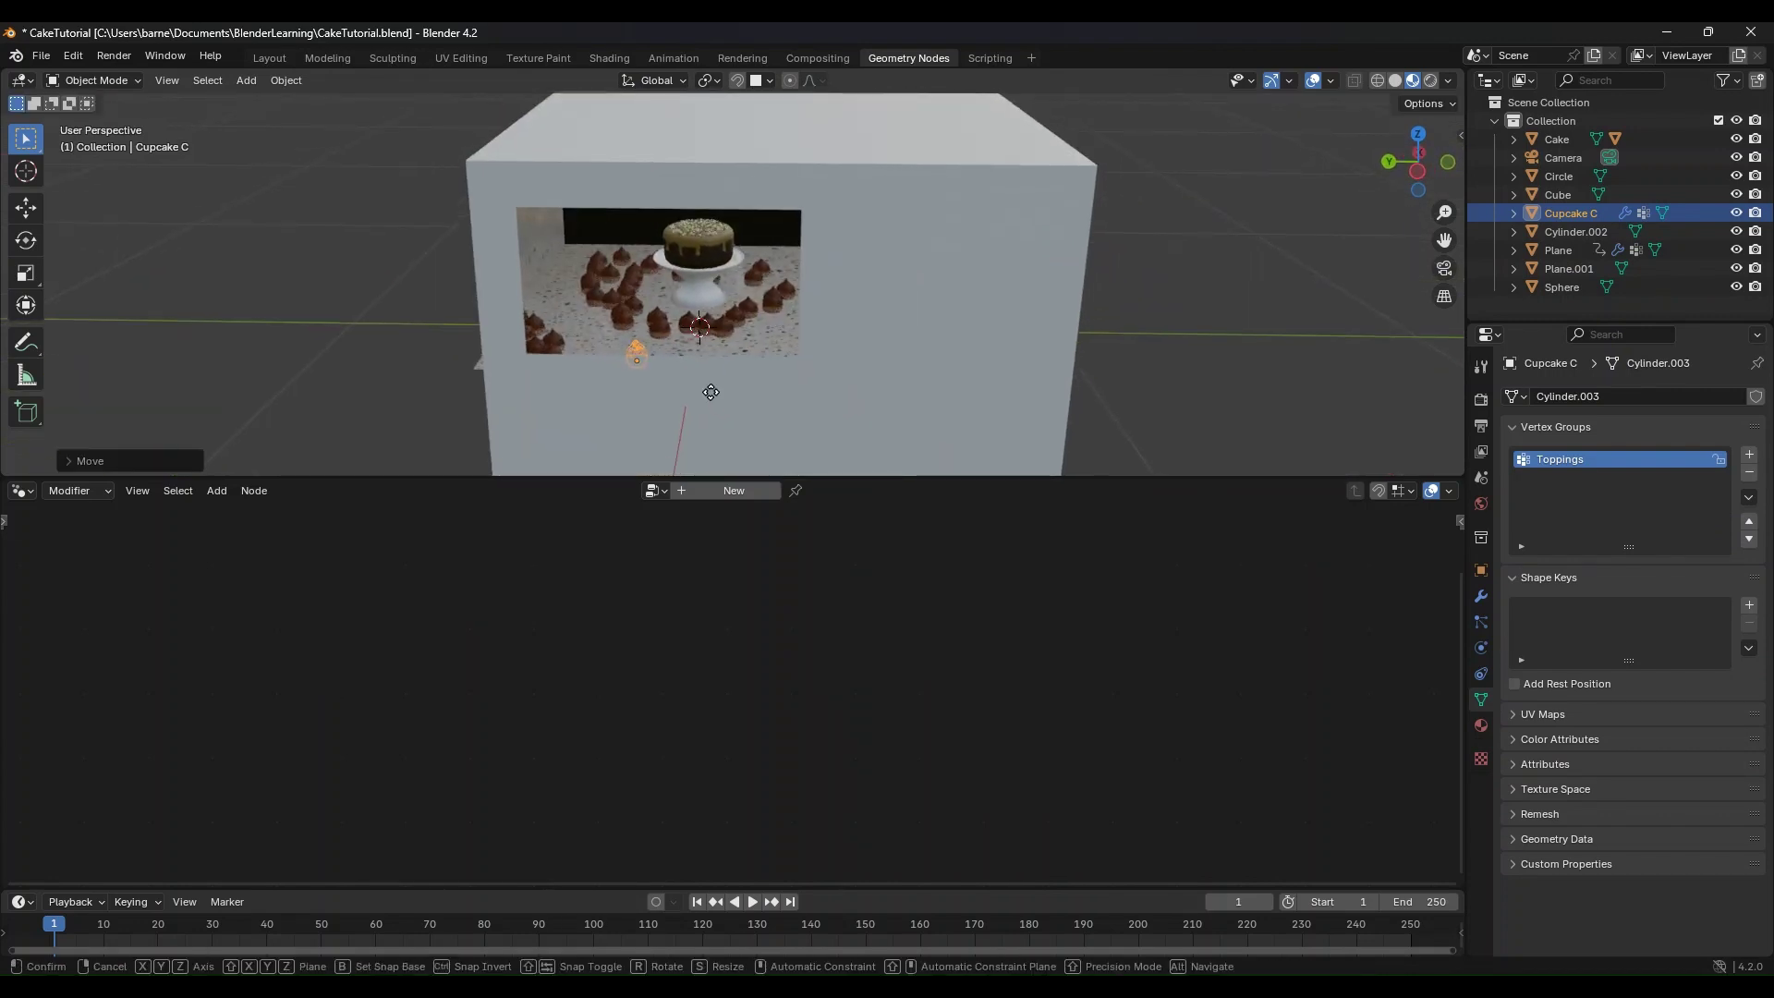
key("x")
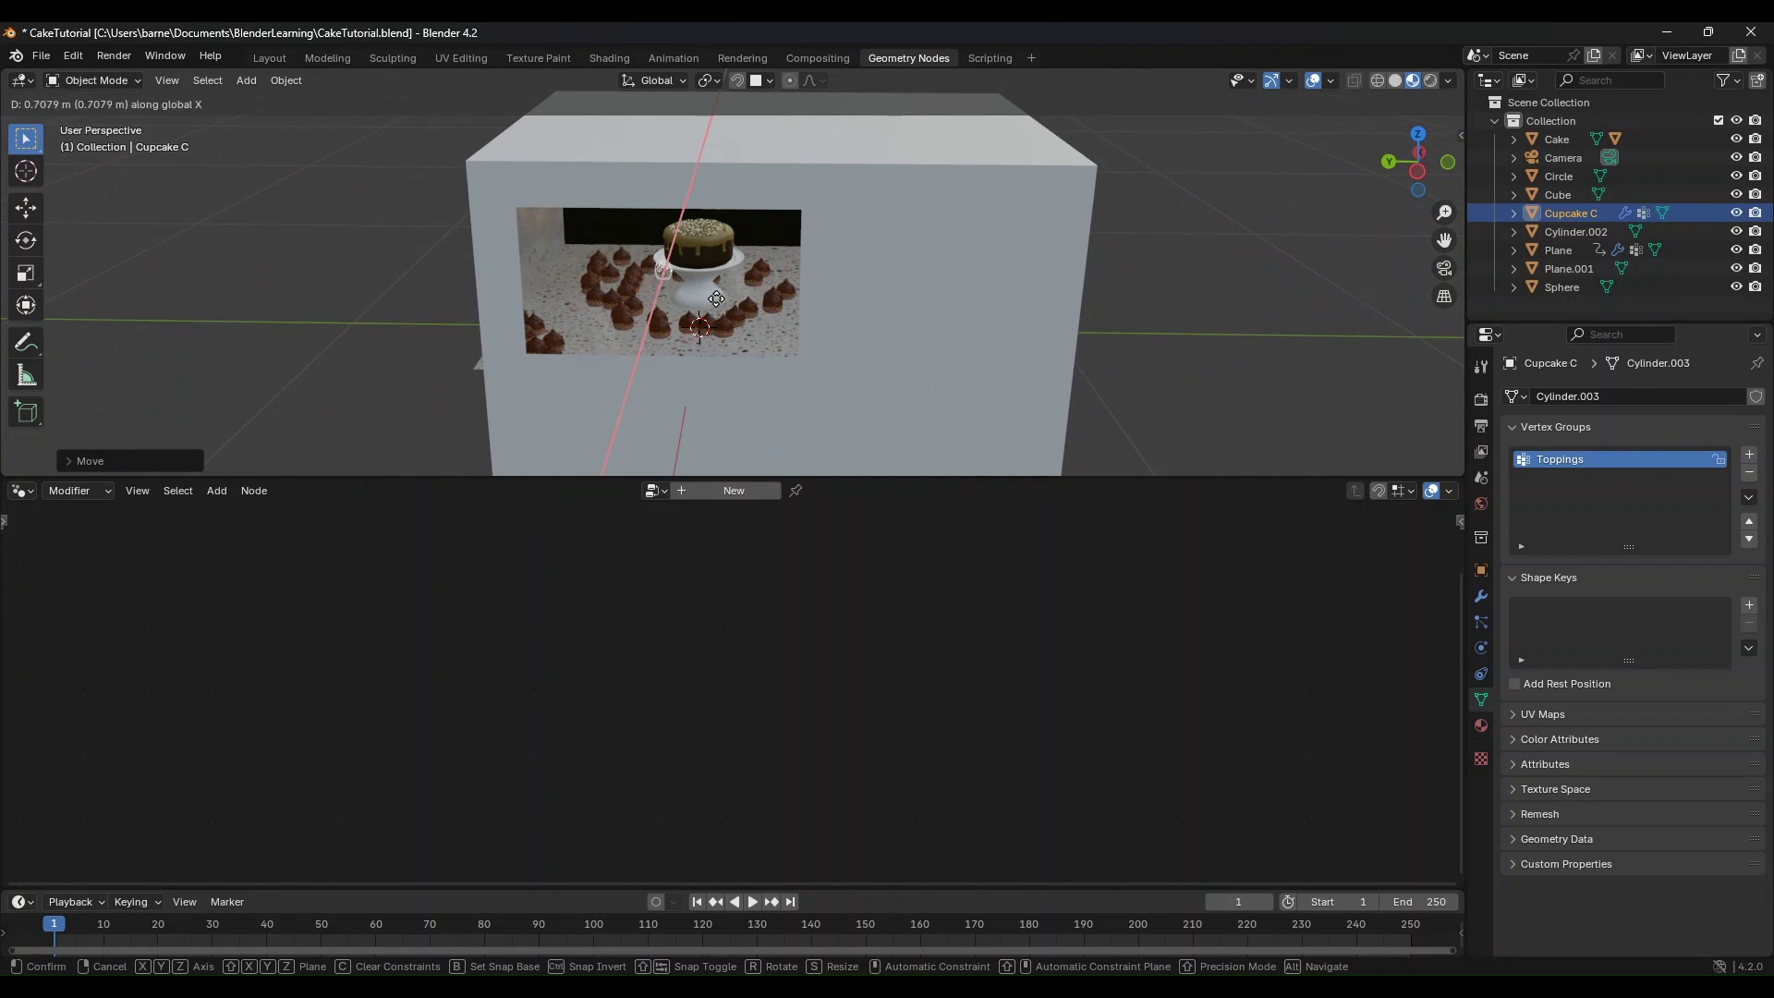
left_click(718, 306)
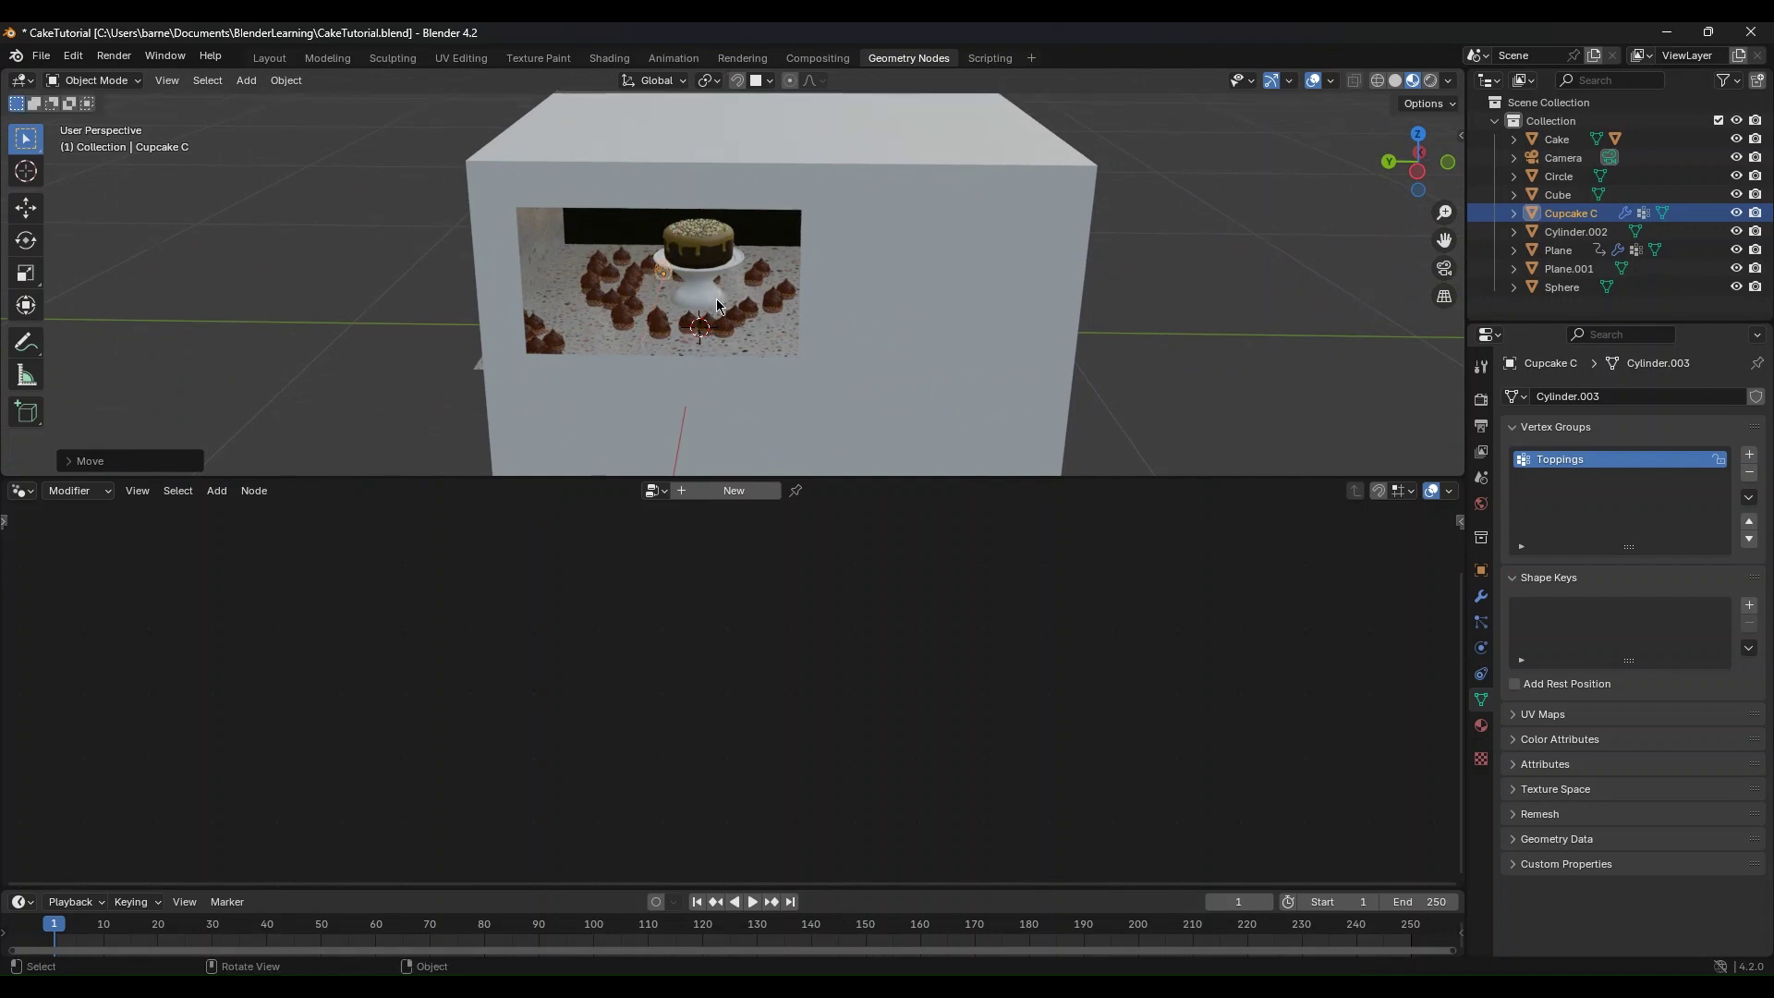
Step: Shift Cupcake C over to the box's far corner, raise it along global Z and scale it up
left_click(645, 296)
key("g")
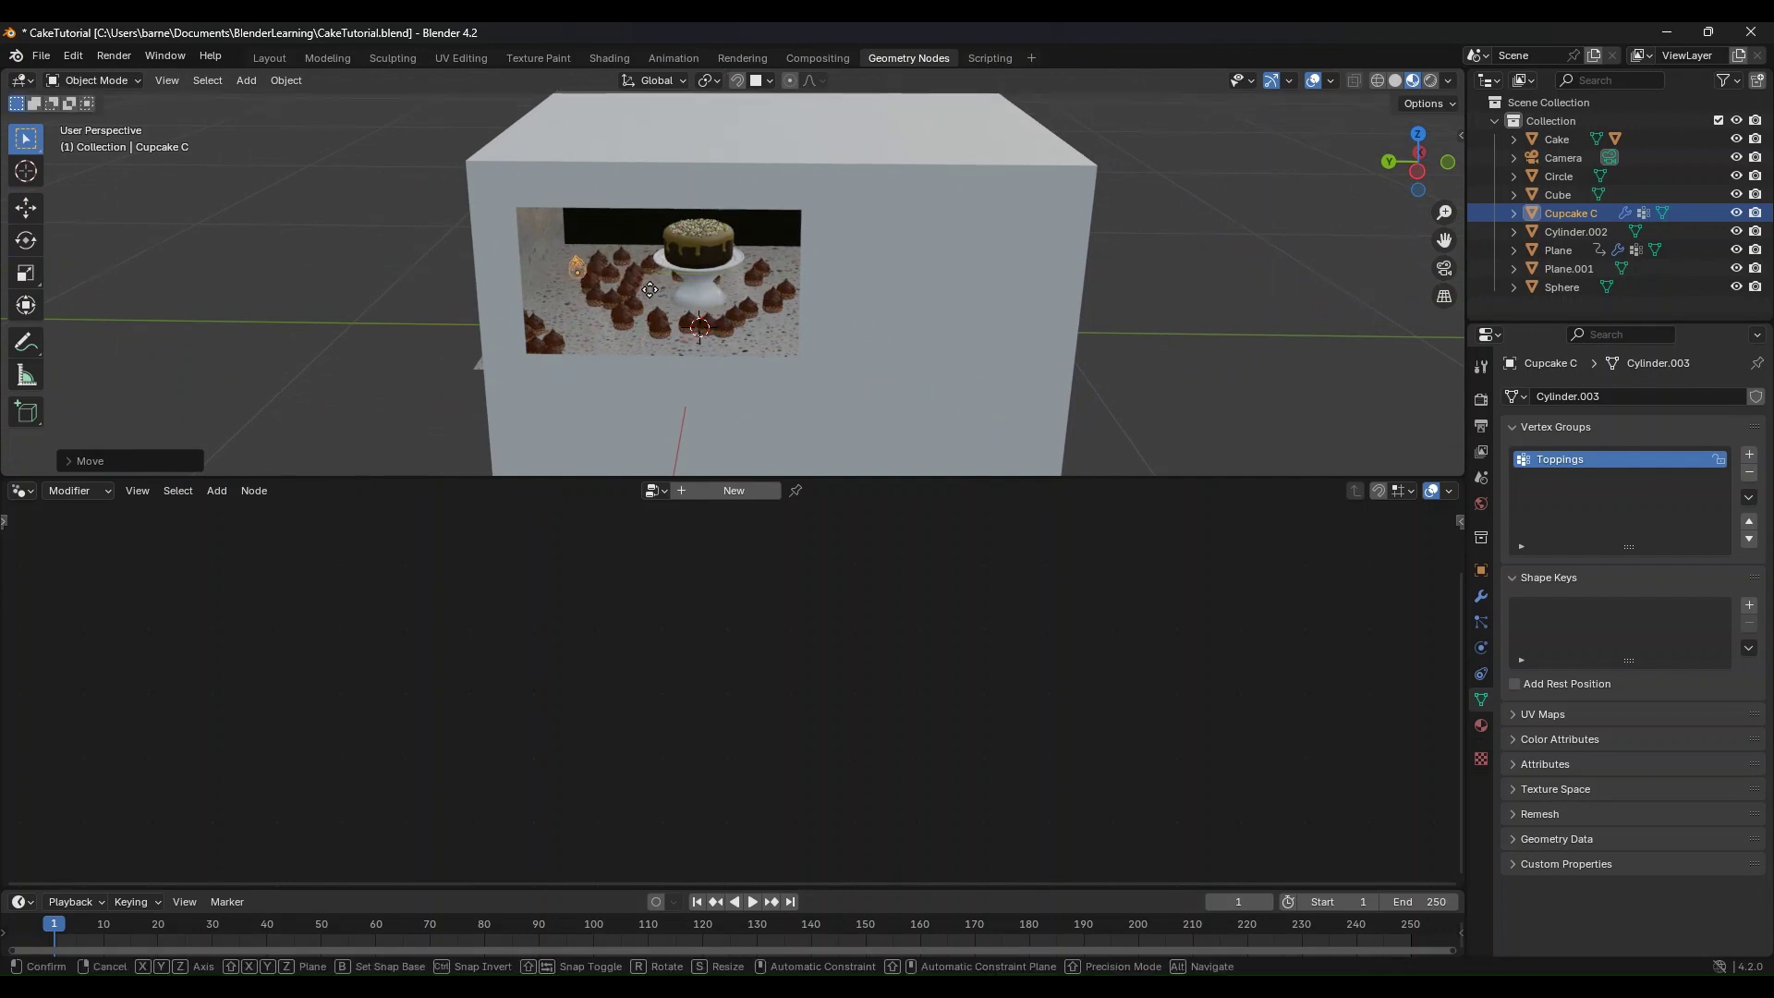
key("z")
left_click(657, 273)
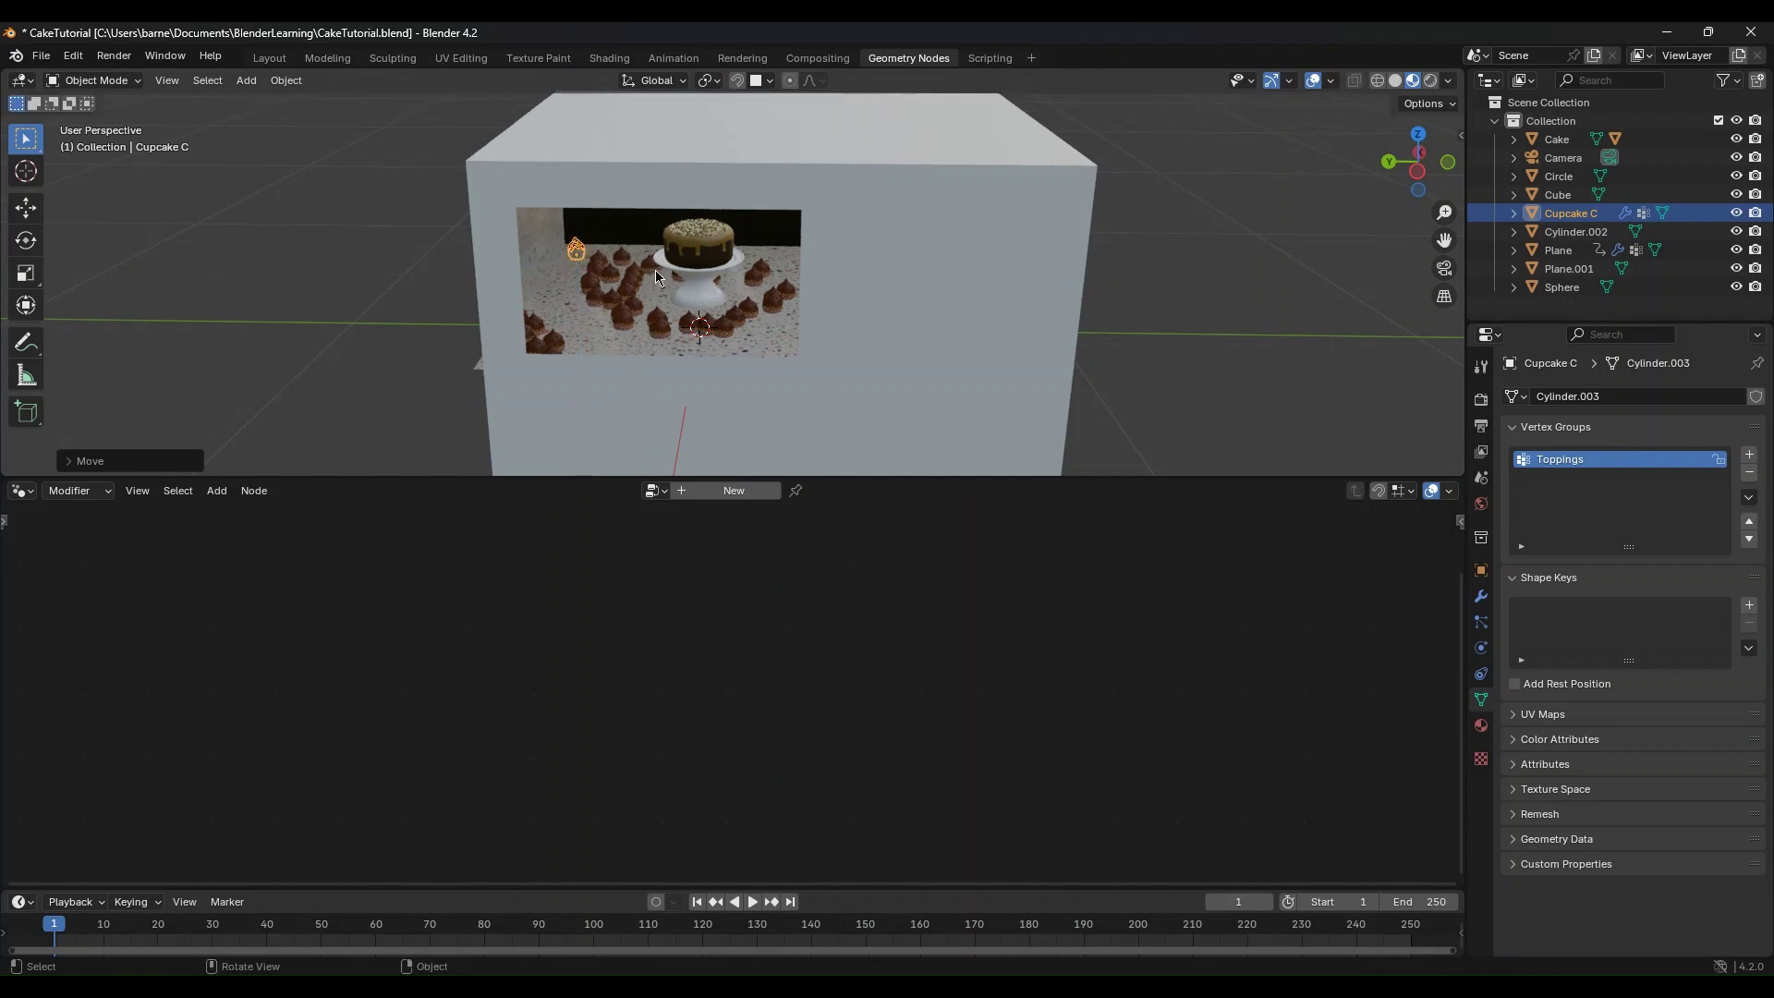
key("s")
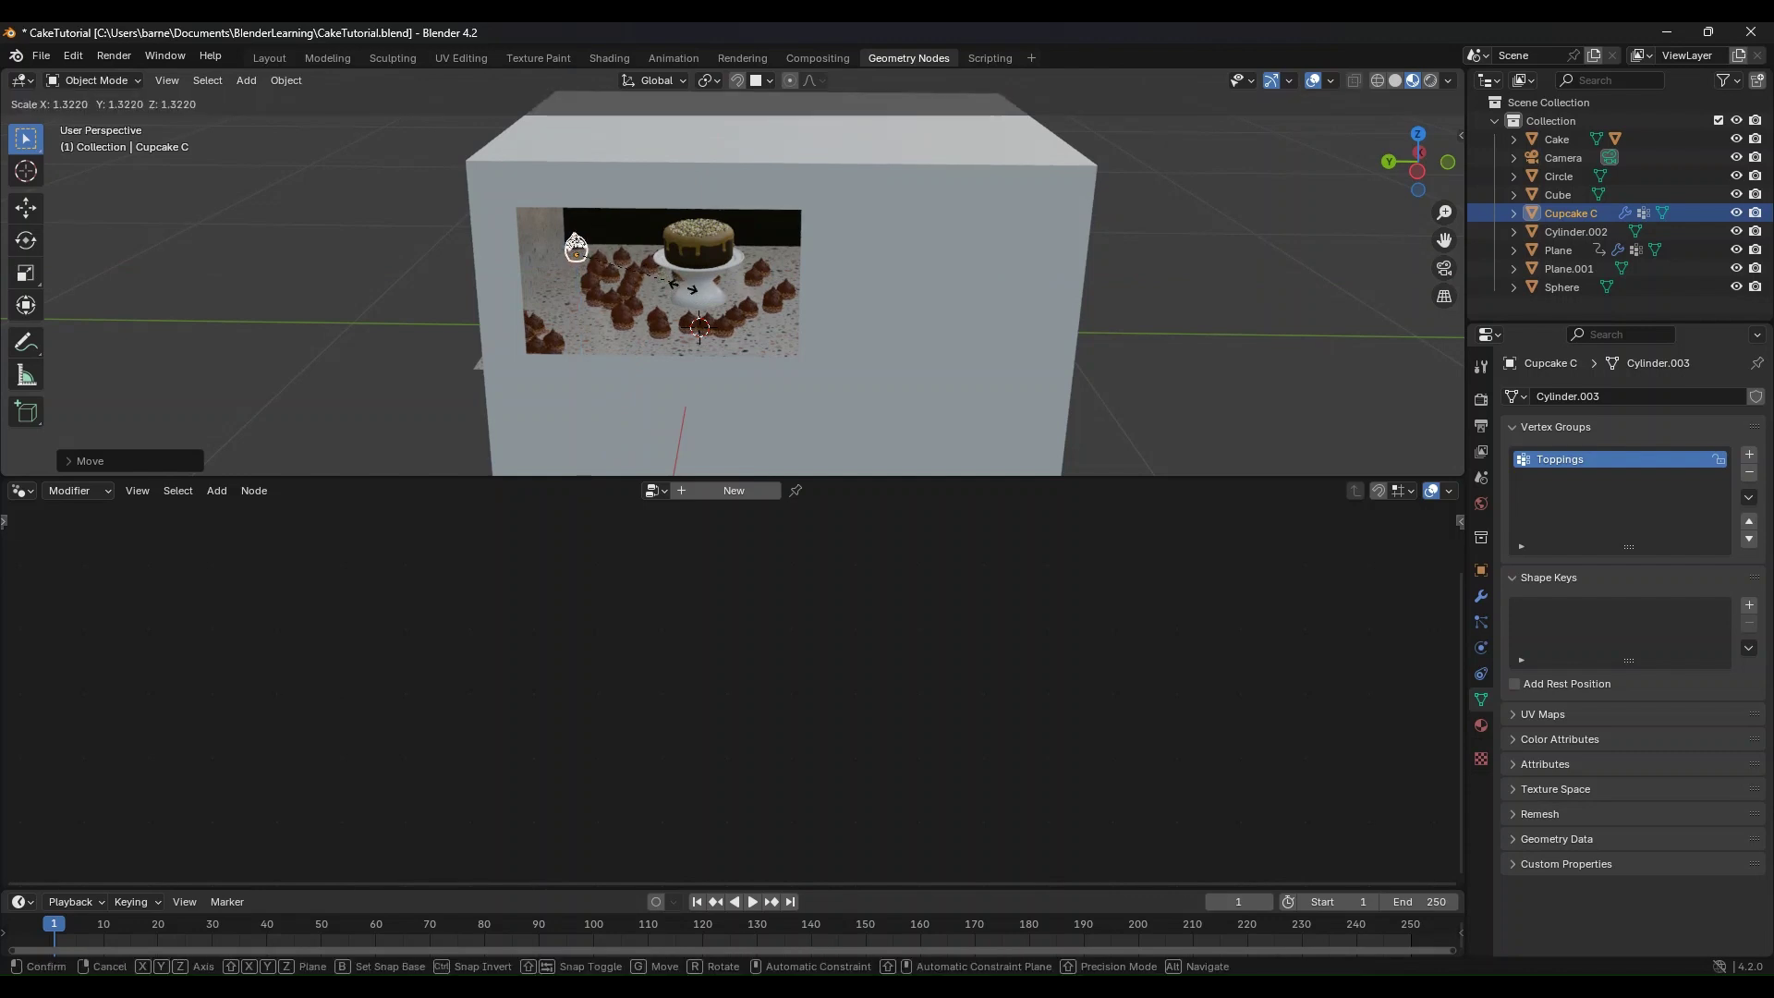
left_click(700, 294)
Step: Move Cupcake C about -0.056 m along global X and raise it along Z until its base clears the terrazzo surface
middle_click_drag(701, 294, 661, 261)
scroll(661, 253, "up", 8)
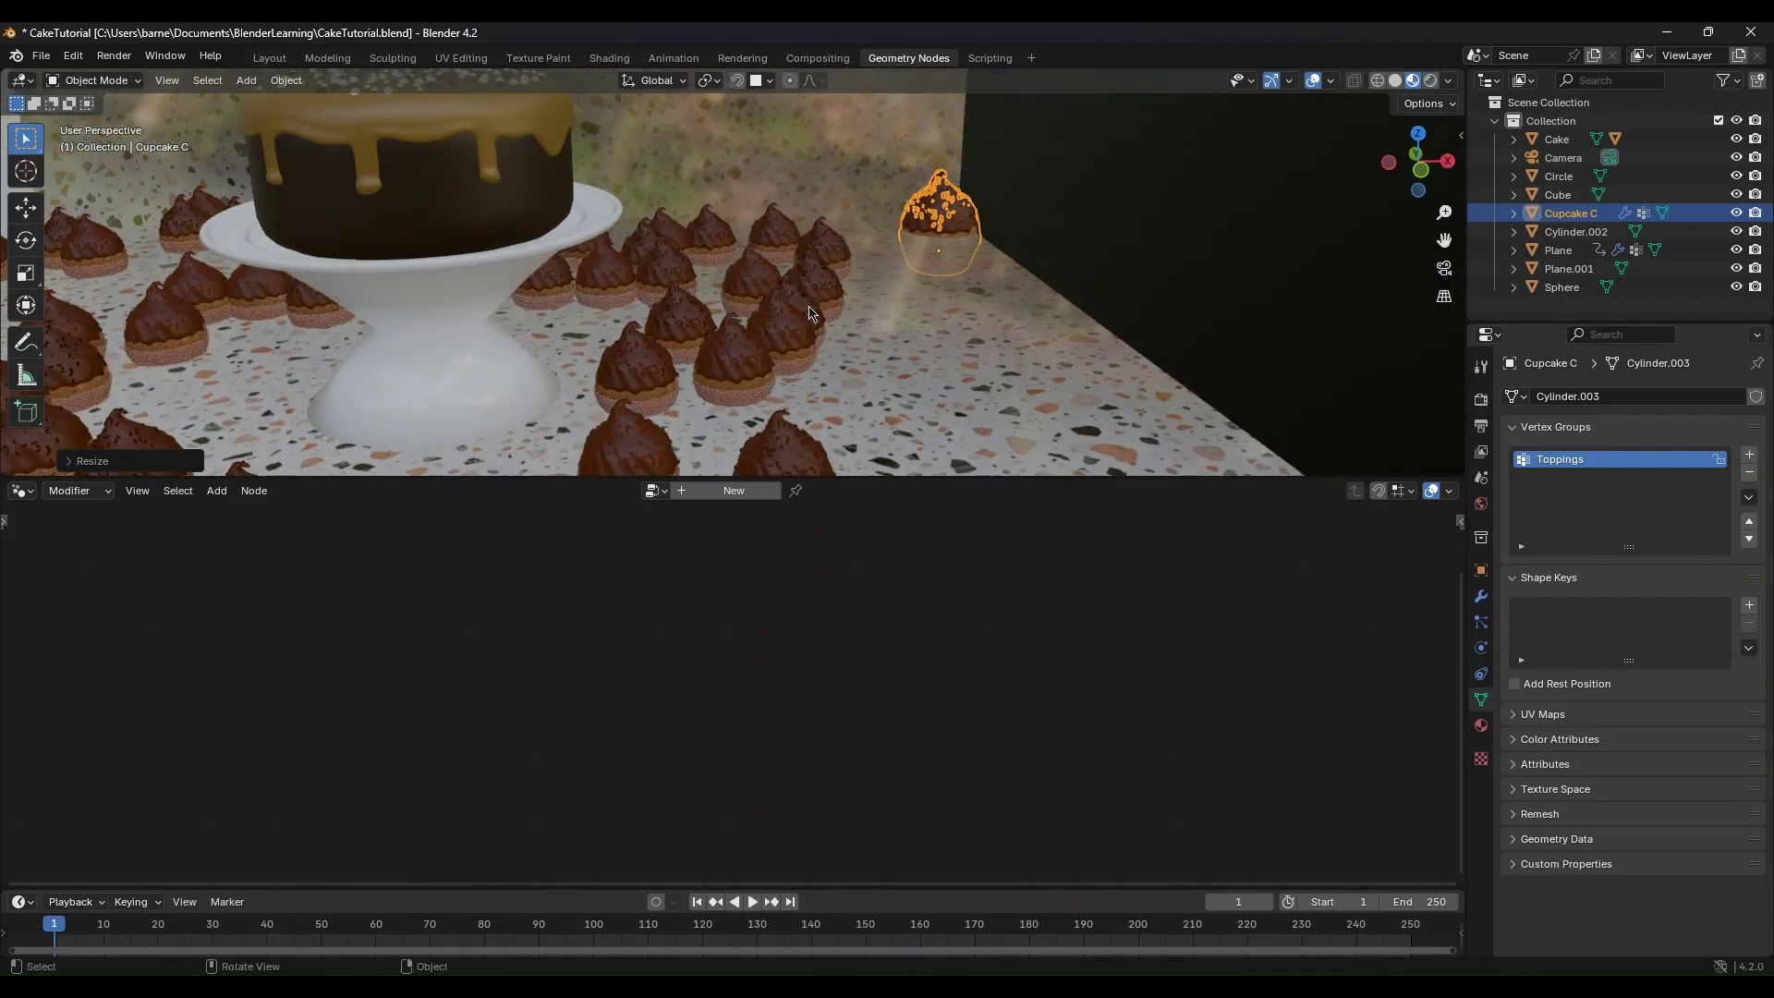
key("g")
key("x")
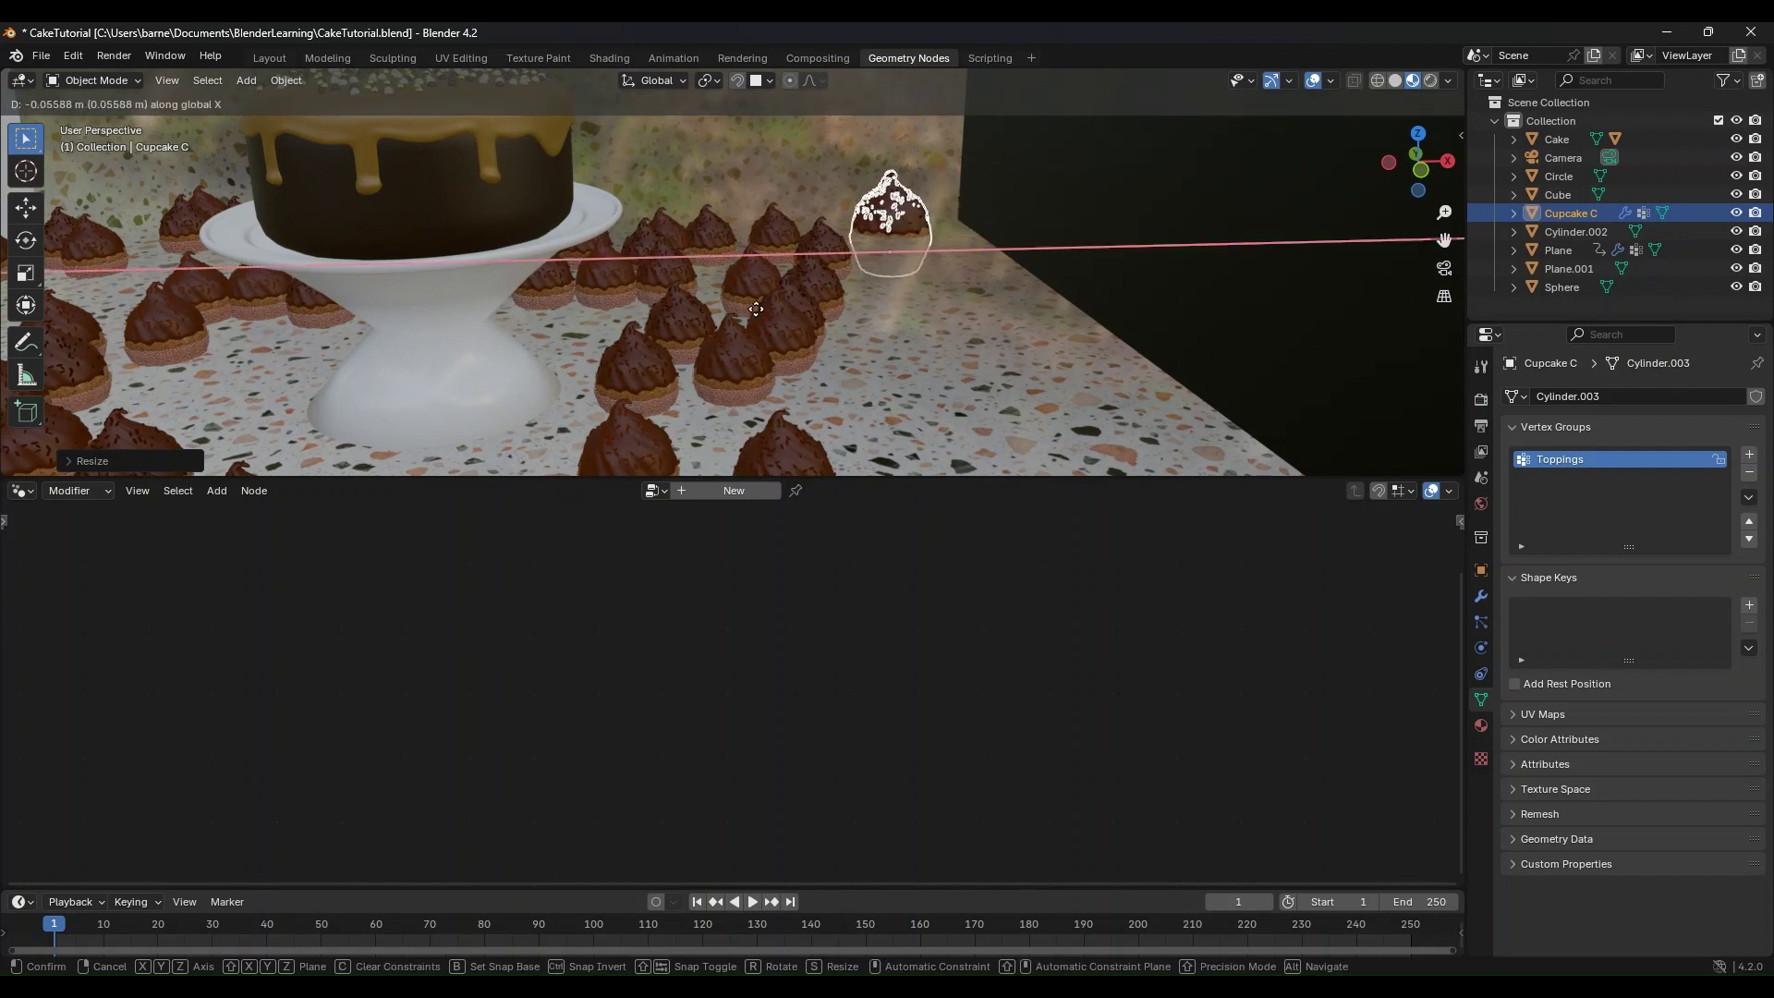
left_click(753, 308)
key("g")
key("z")
left_click(766, 269)
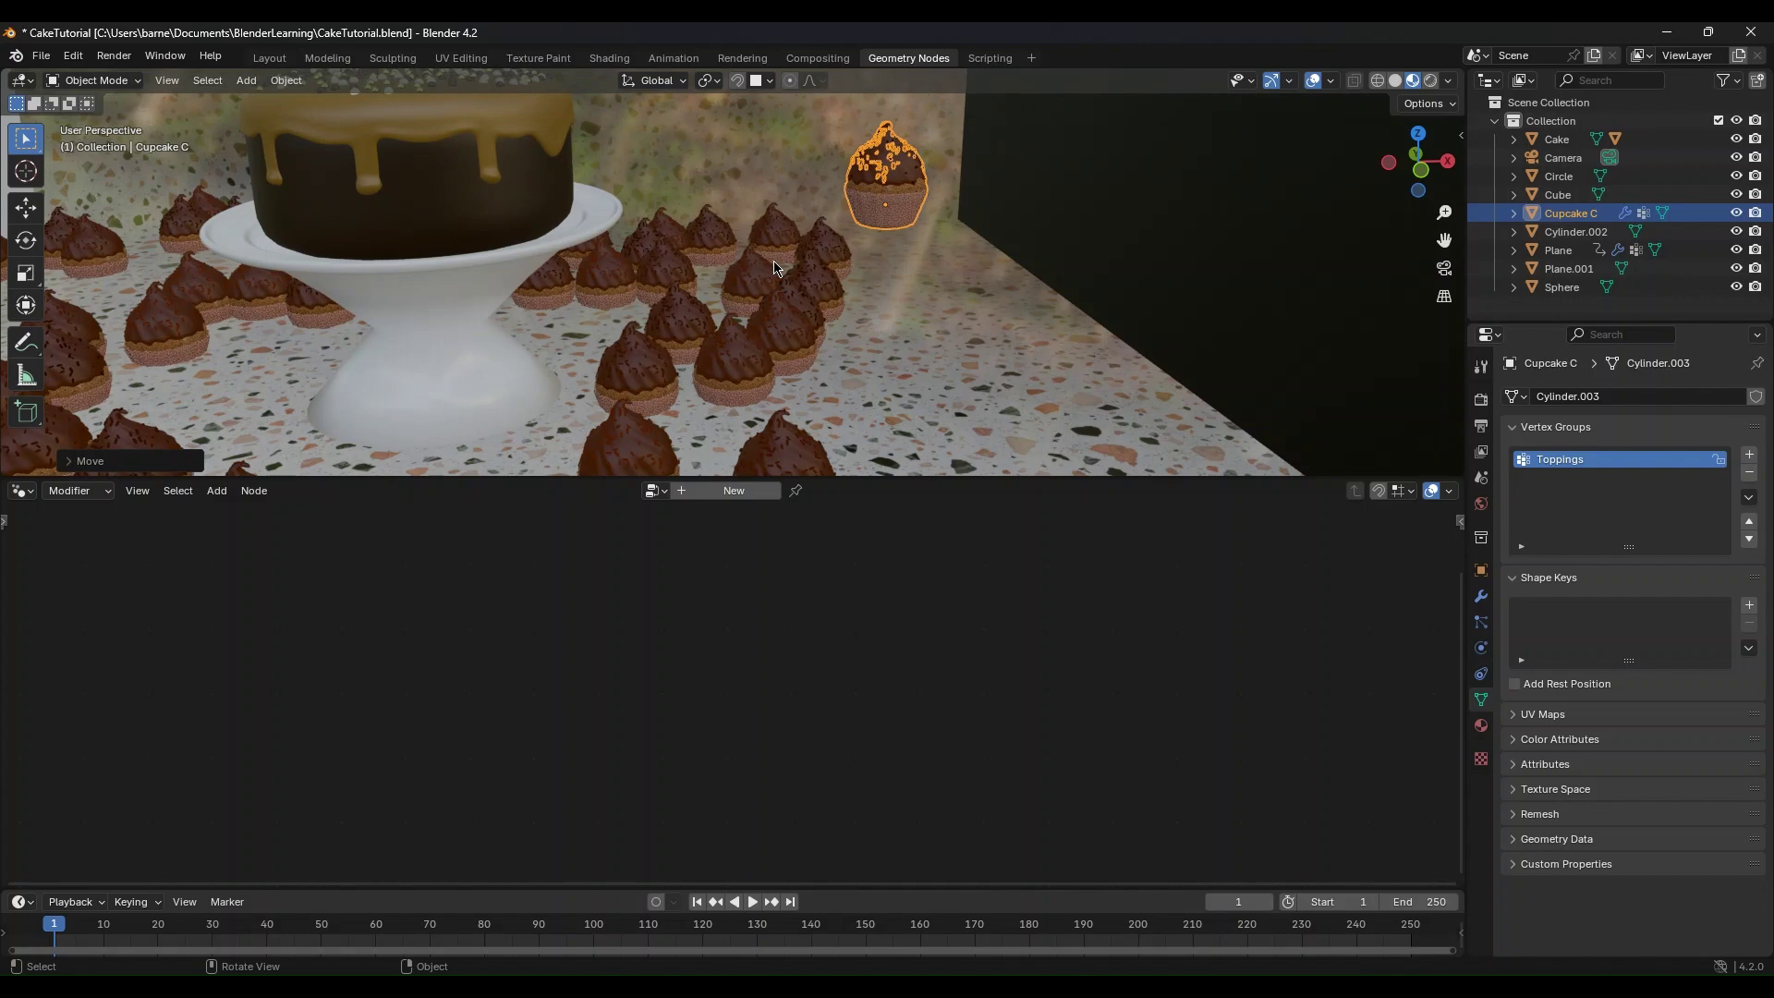
Step: Enlarge Cupcake C and move it about -0.08 m along global X to fit inside the camera frame
key("s")
left_click(716, 271)
mouse_move(814, 295)
middle_mouse_down()
mouse_move(854, 292)
mouse_move(835, 283)
middle_mouse_up()
key("KP_0")
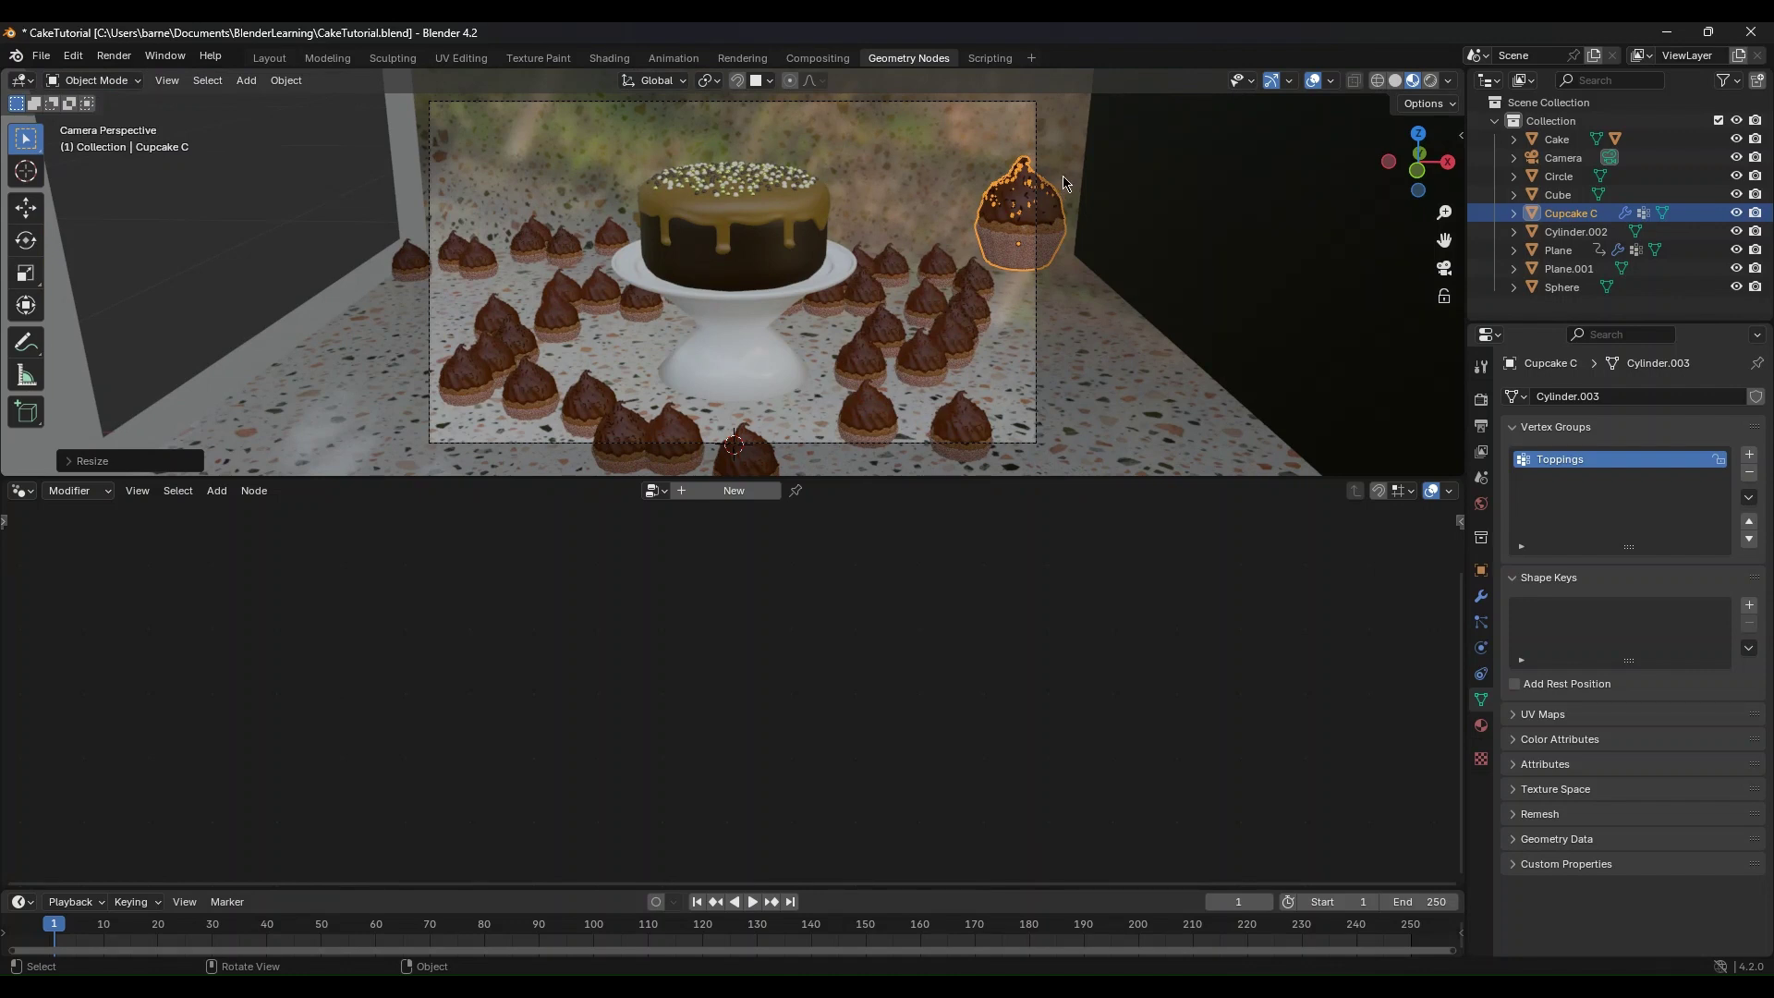
key("g")
key("x")
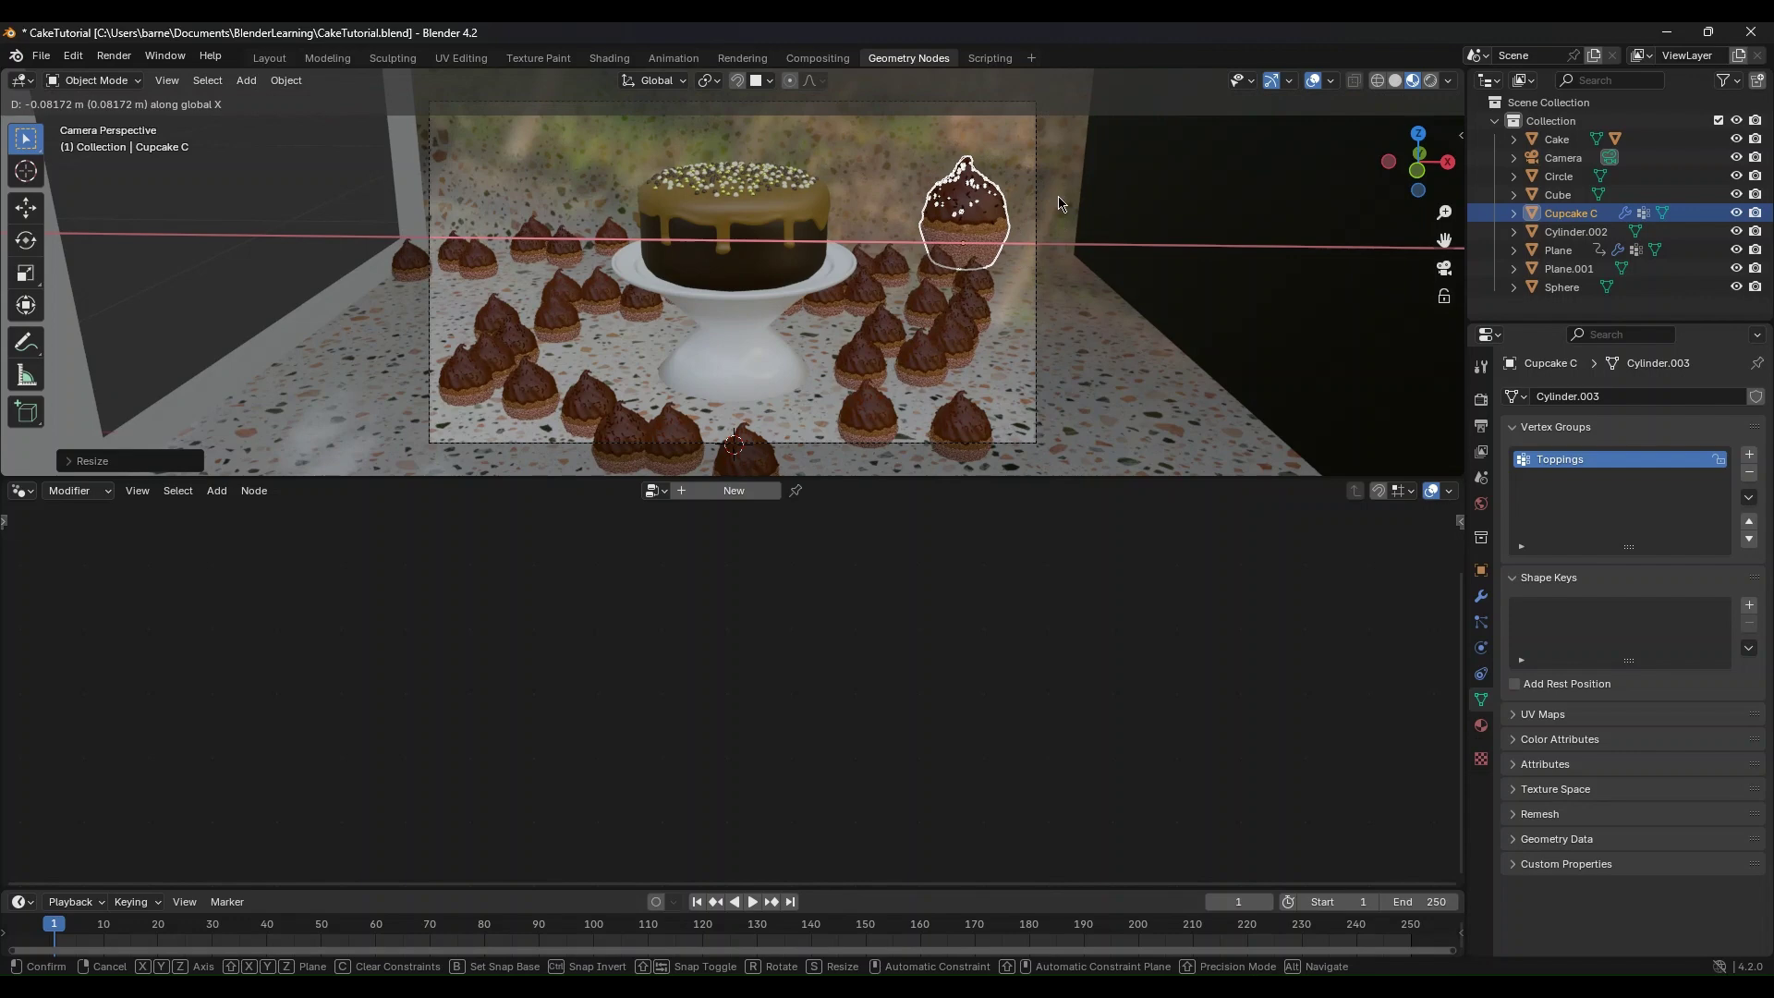
left_click(1055, 200)
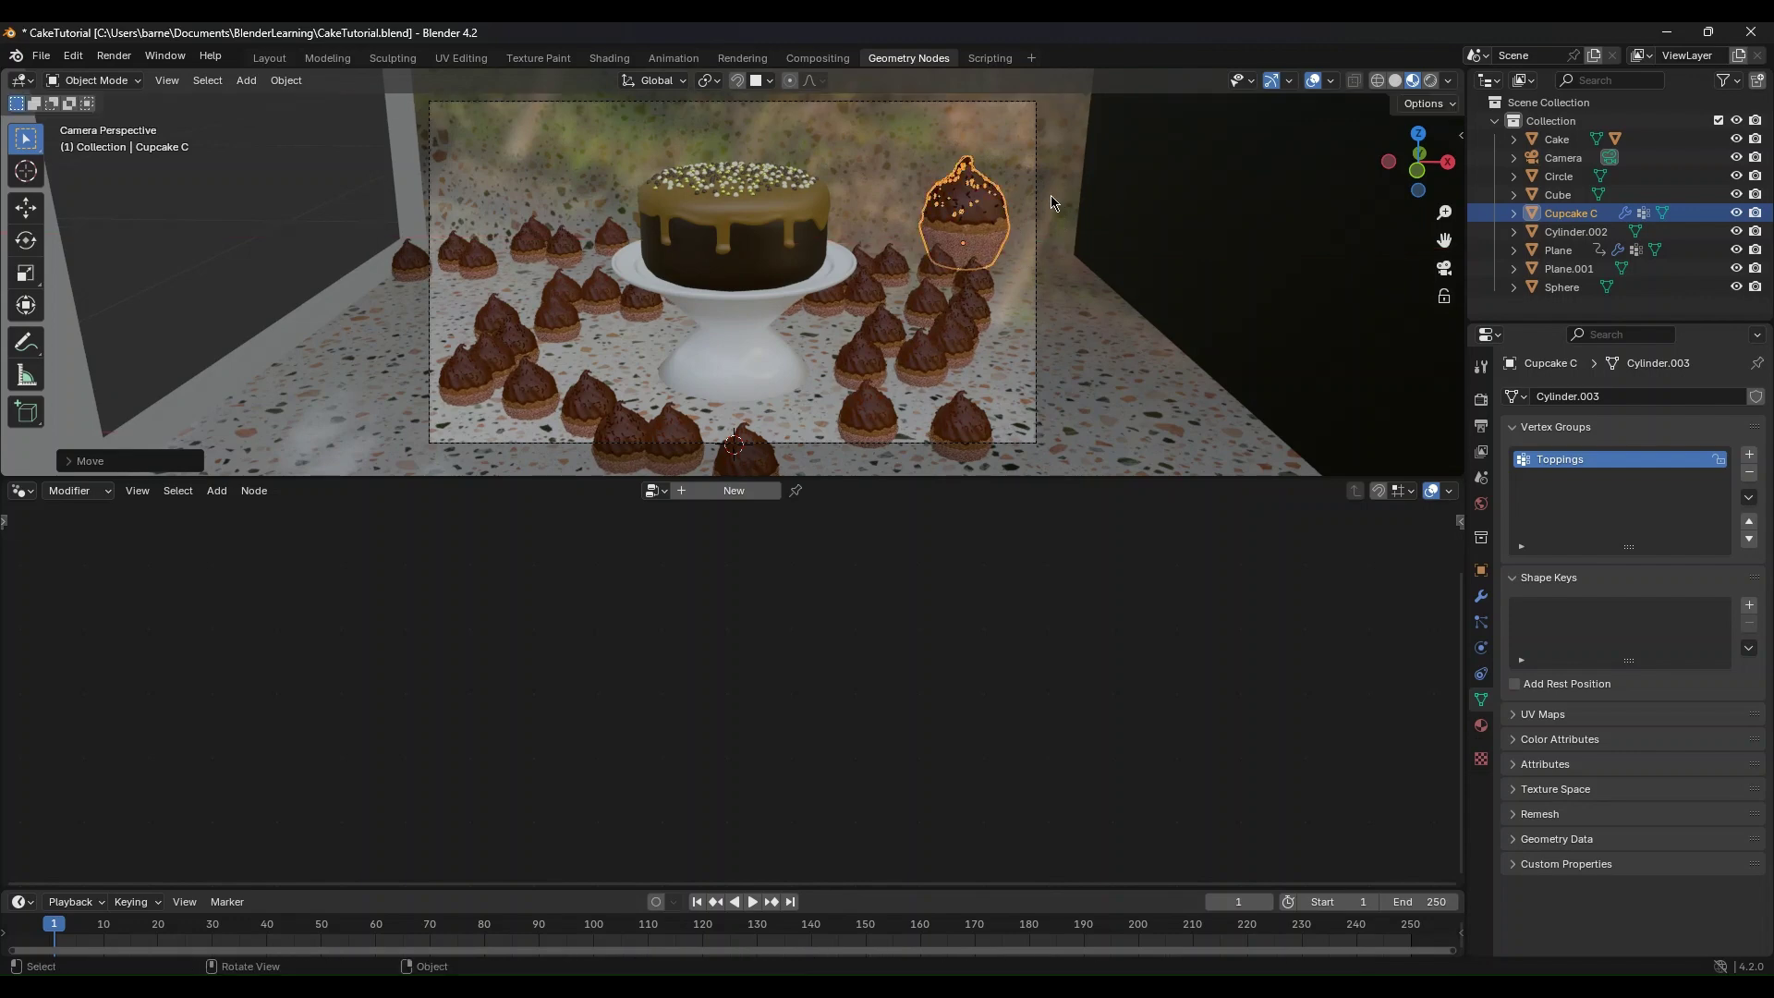
Step: Save the file in the Layout workspace and check the scene through the camera in Rendered shading, finishing in Material Preview
left_click(269, 57)
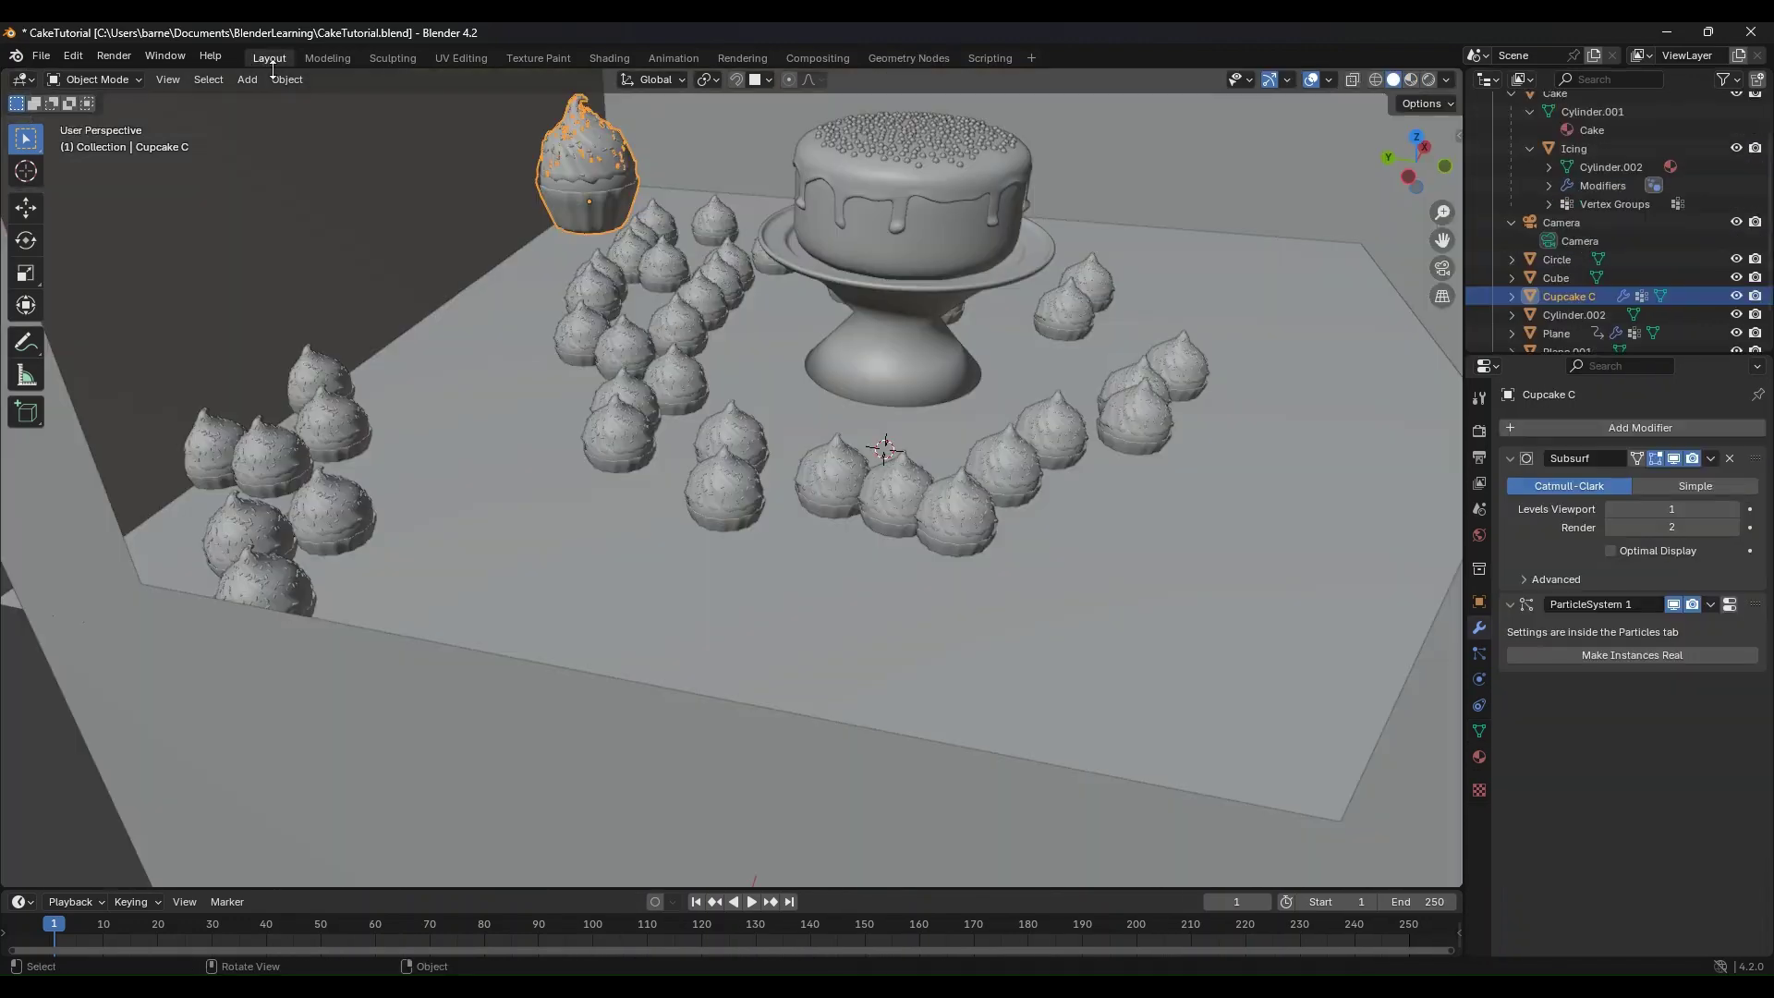
key("ctrl+s")
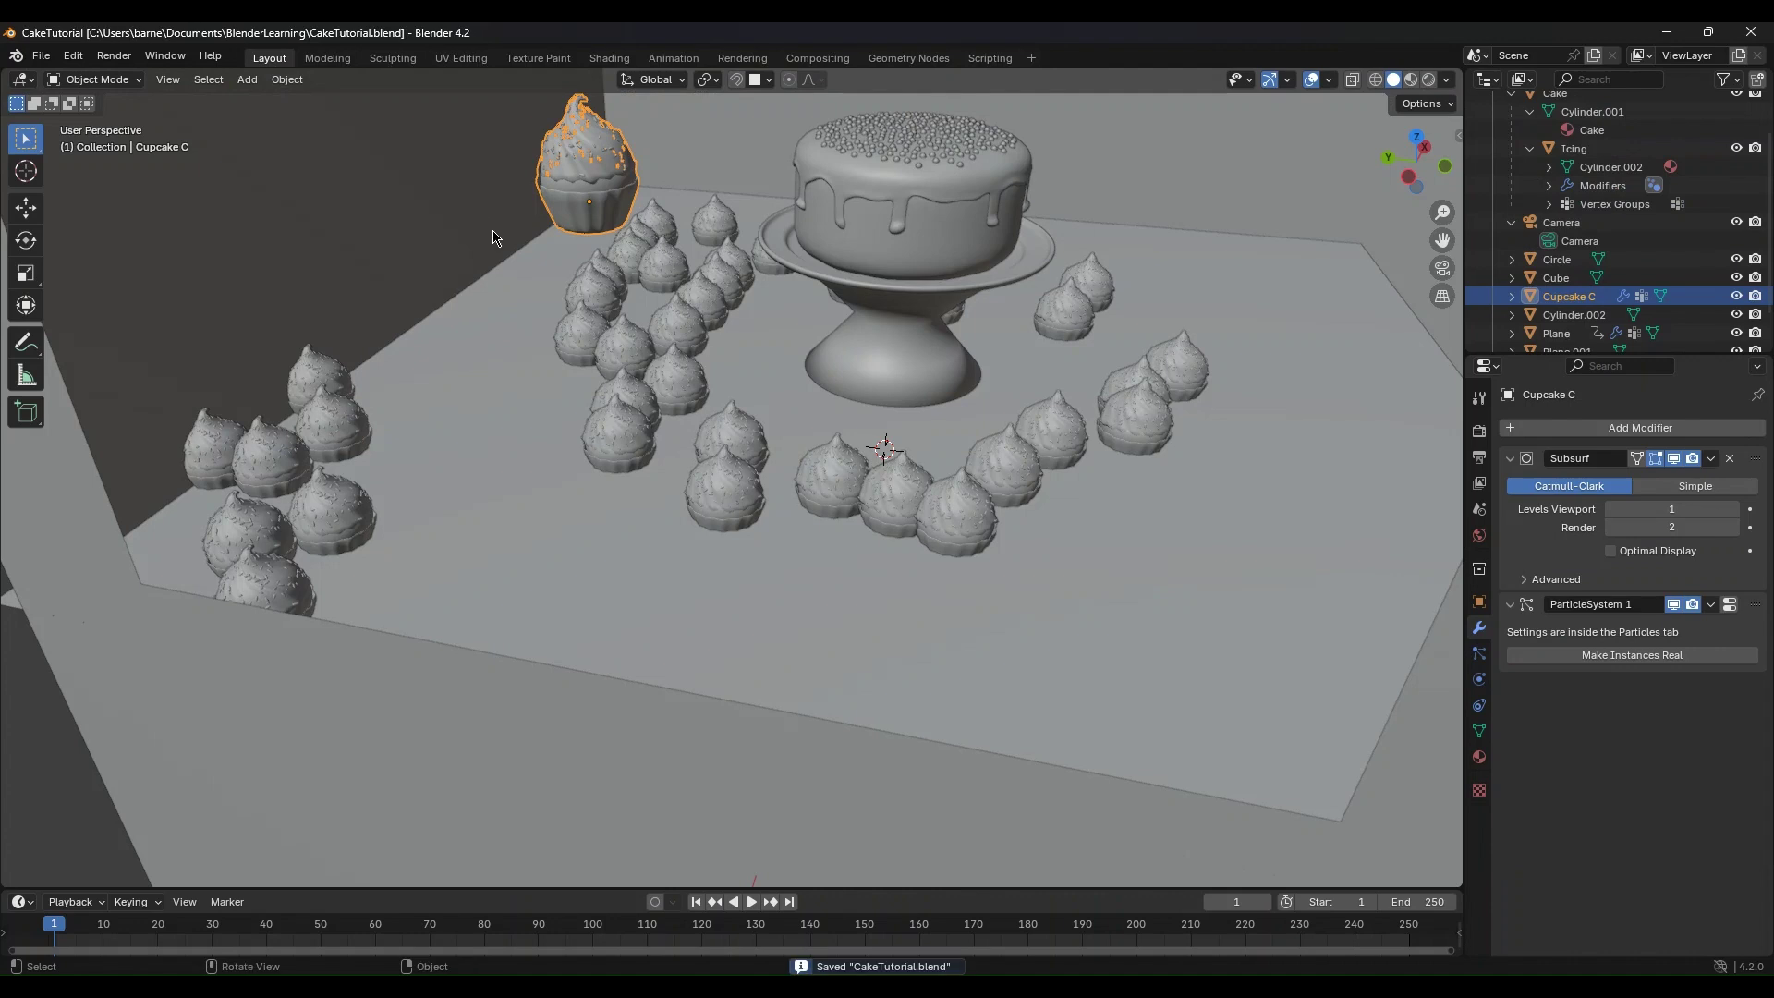
left_click(1427, 82)
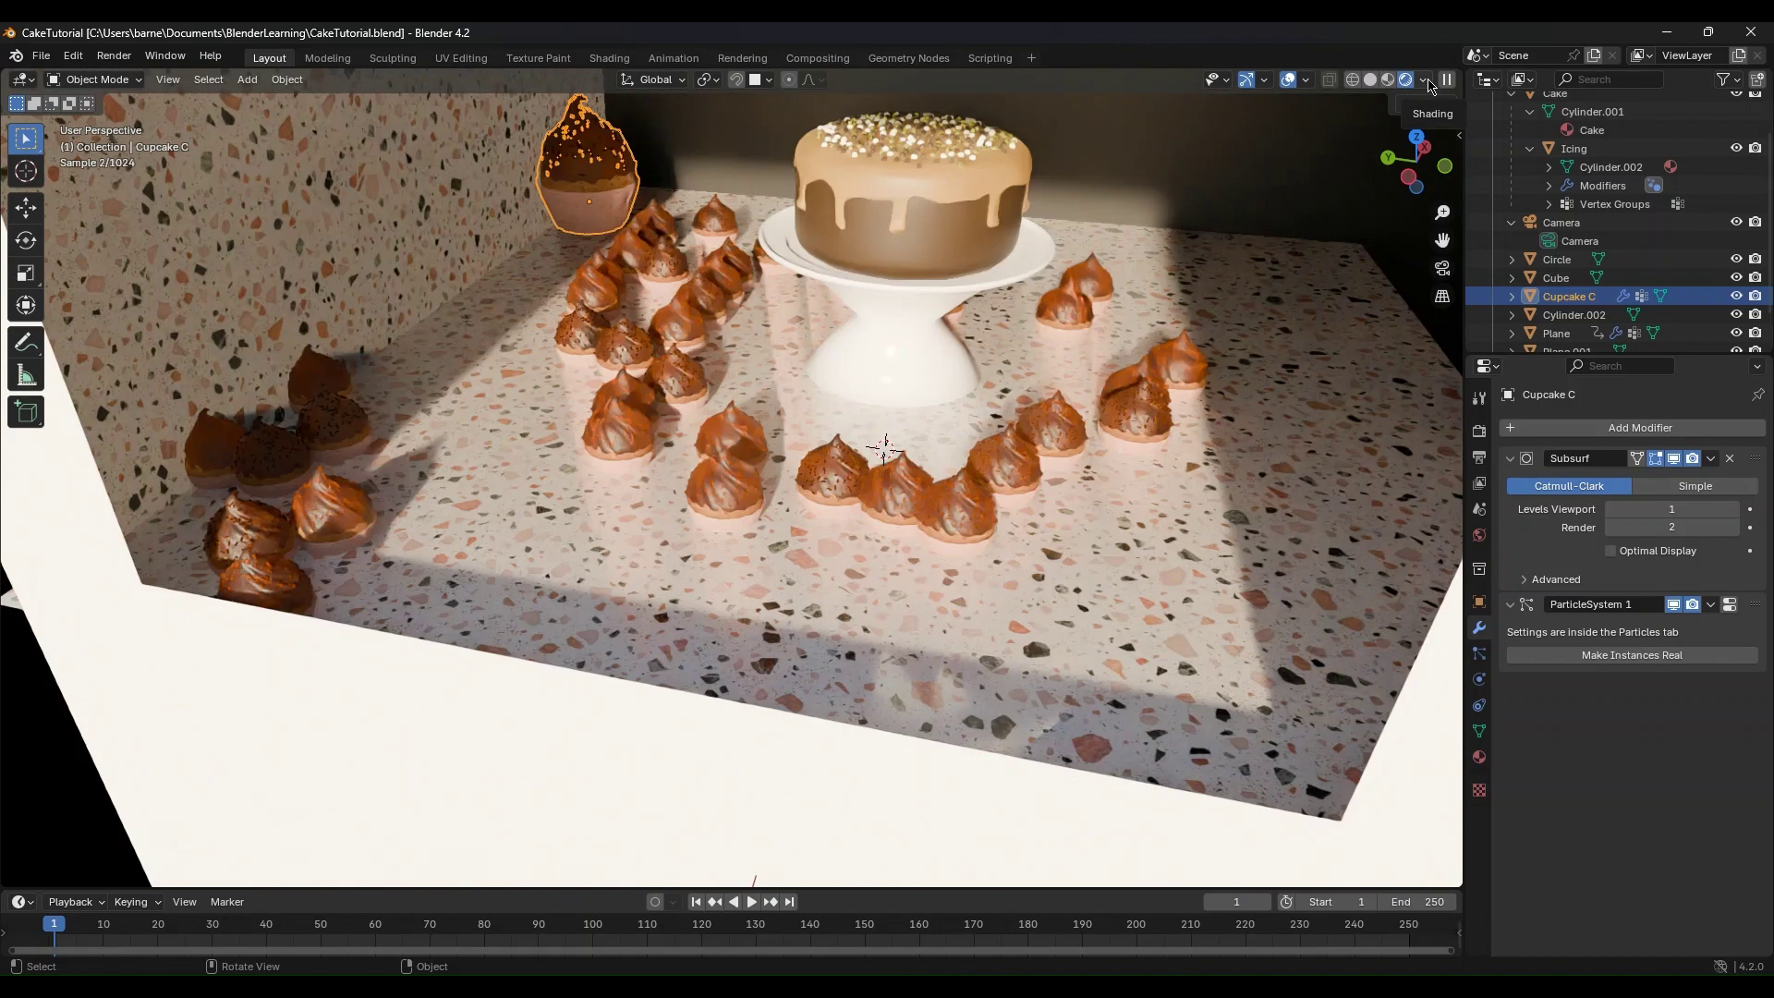
left_click(1063, 459)
key("KP_0")
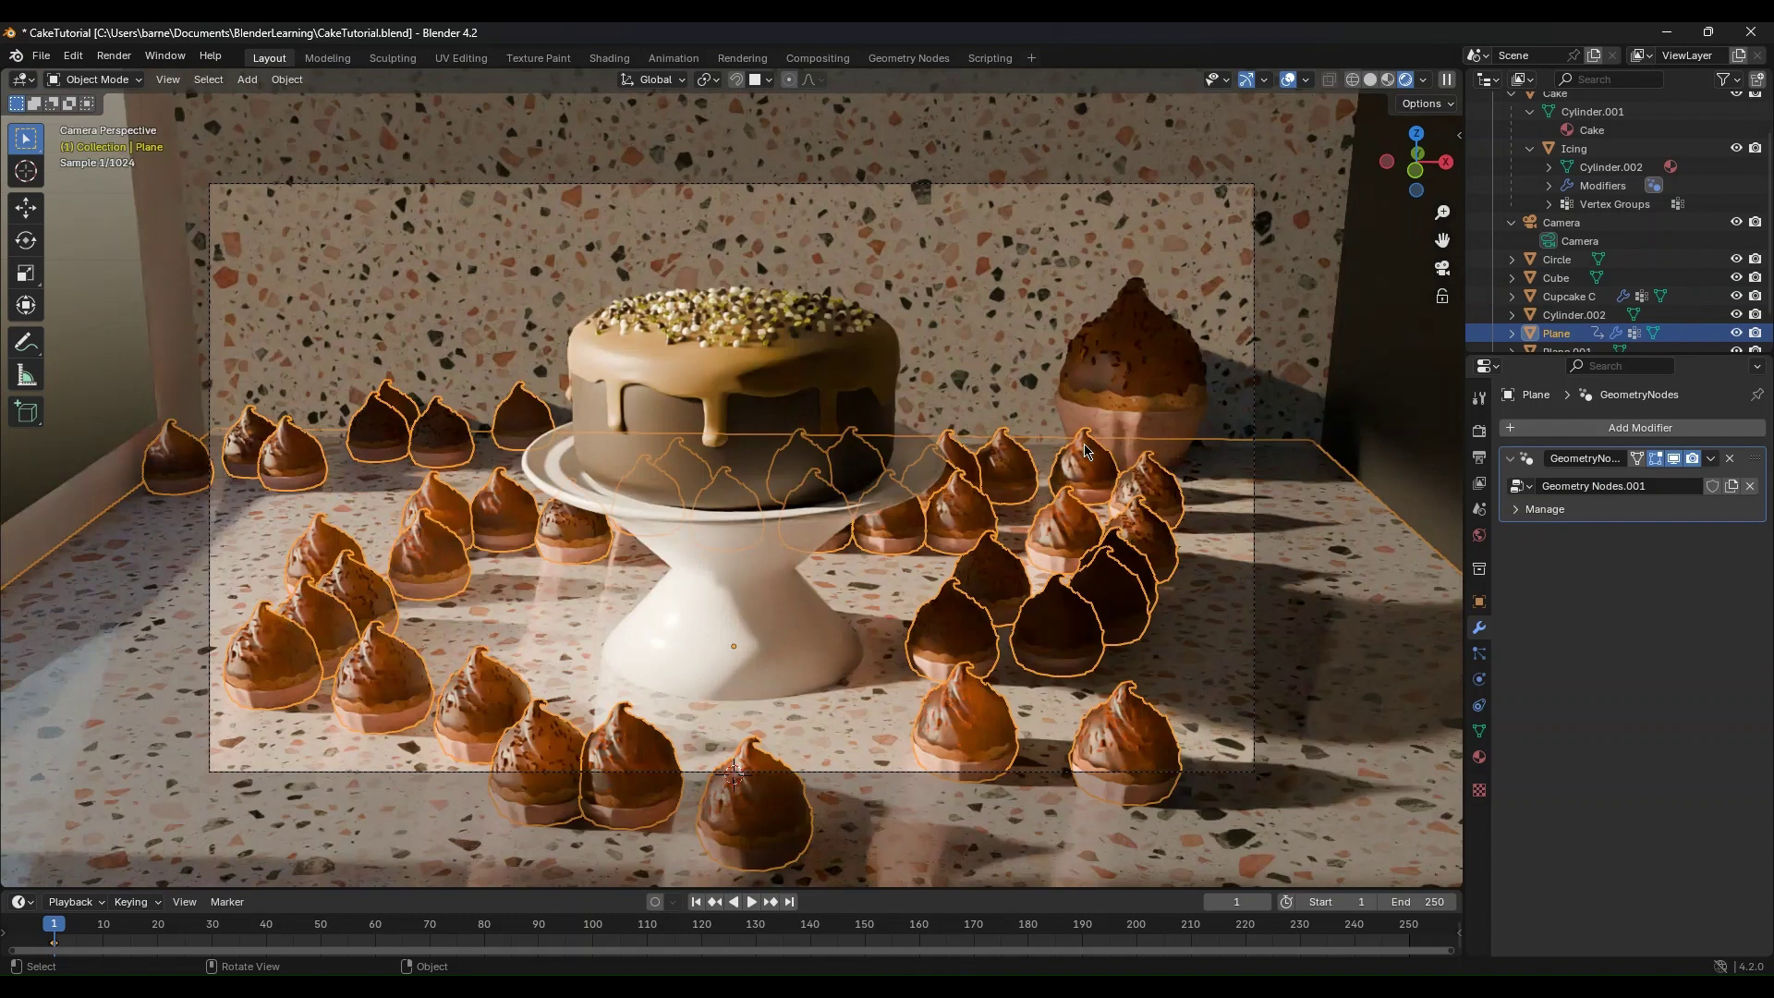
left_click(832, 434)
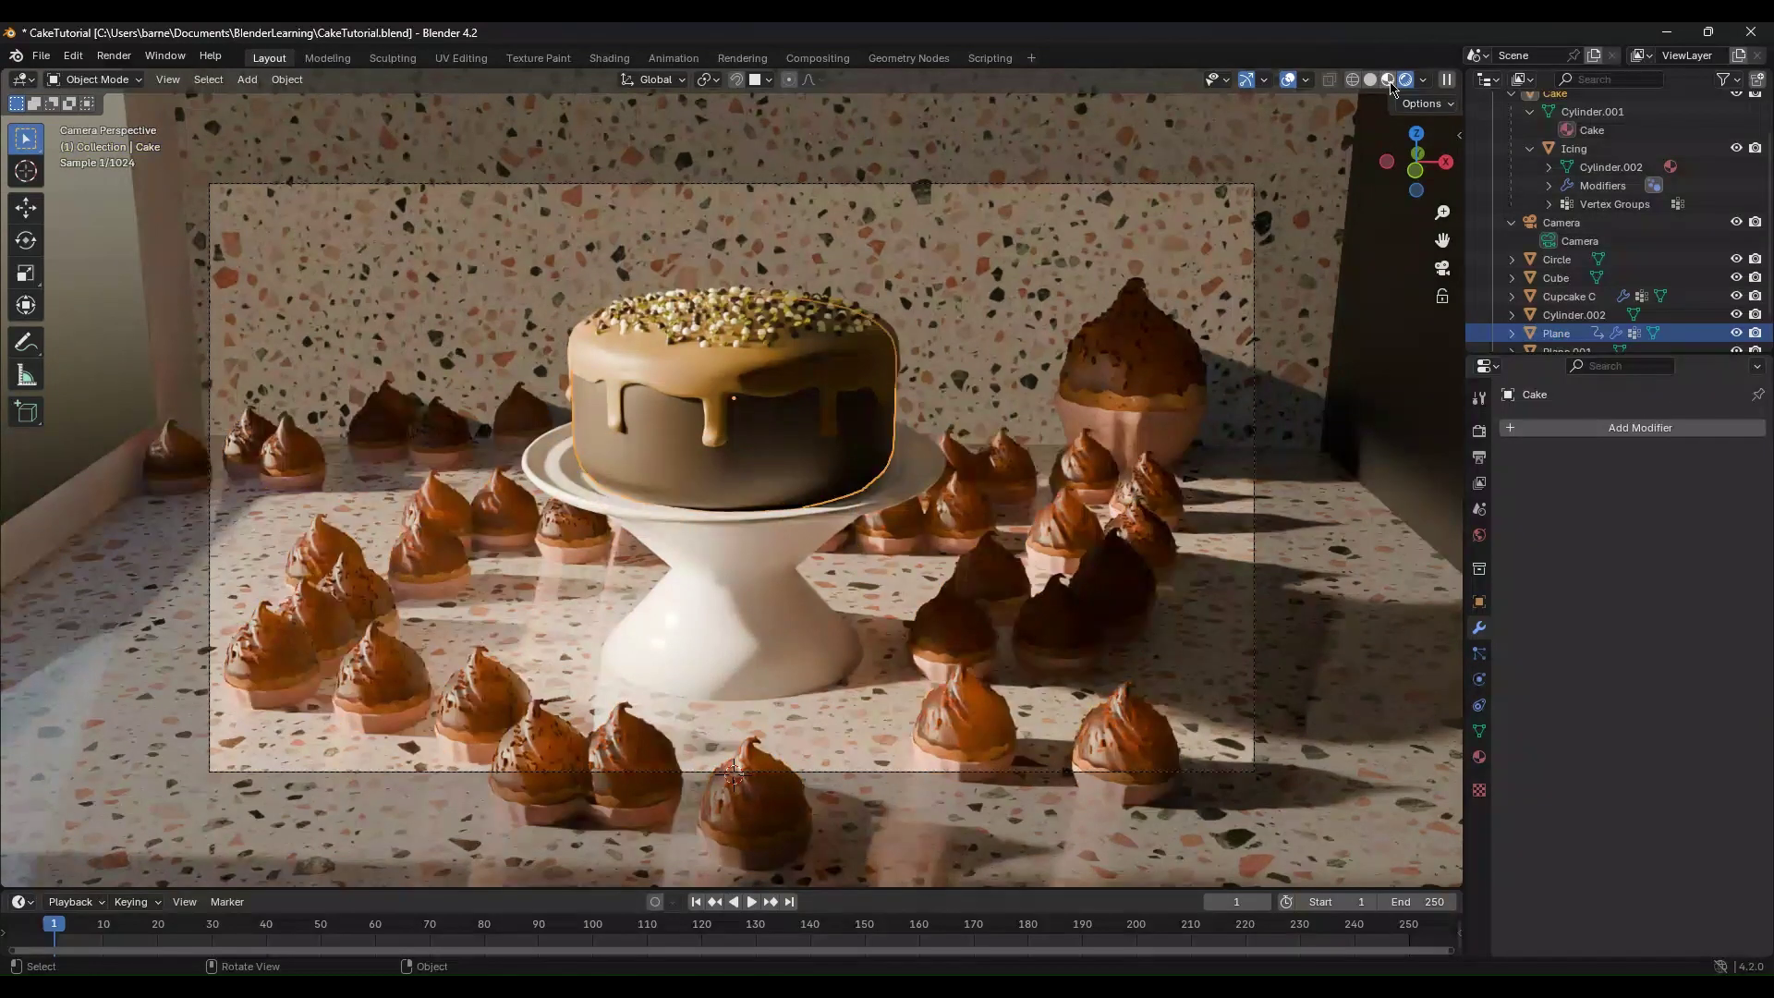
left_click(1388, 81)
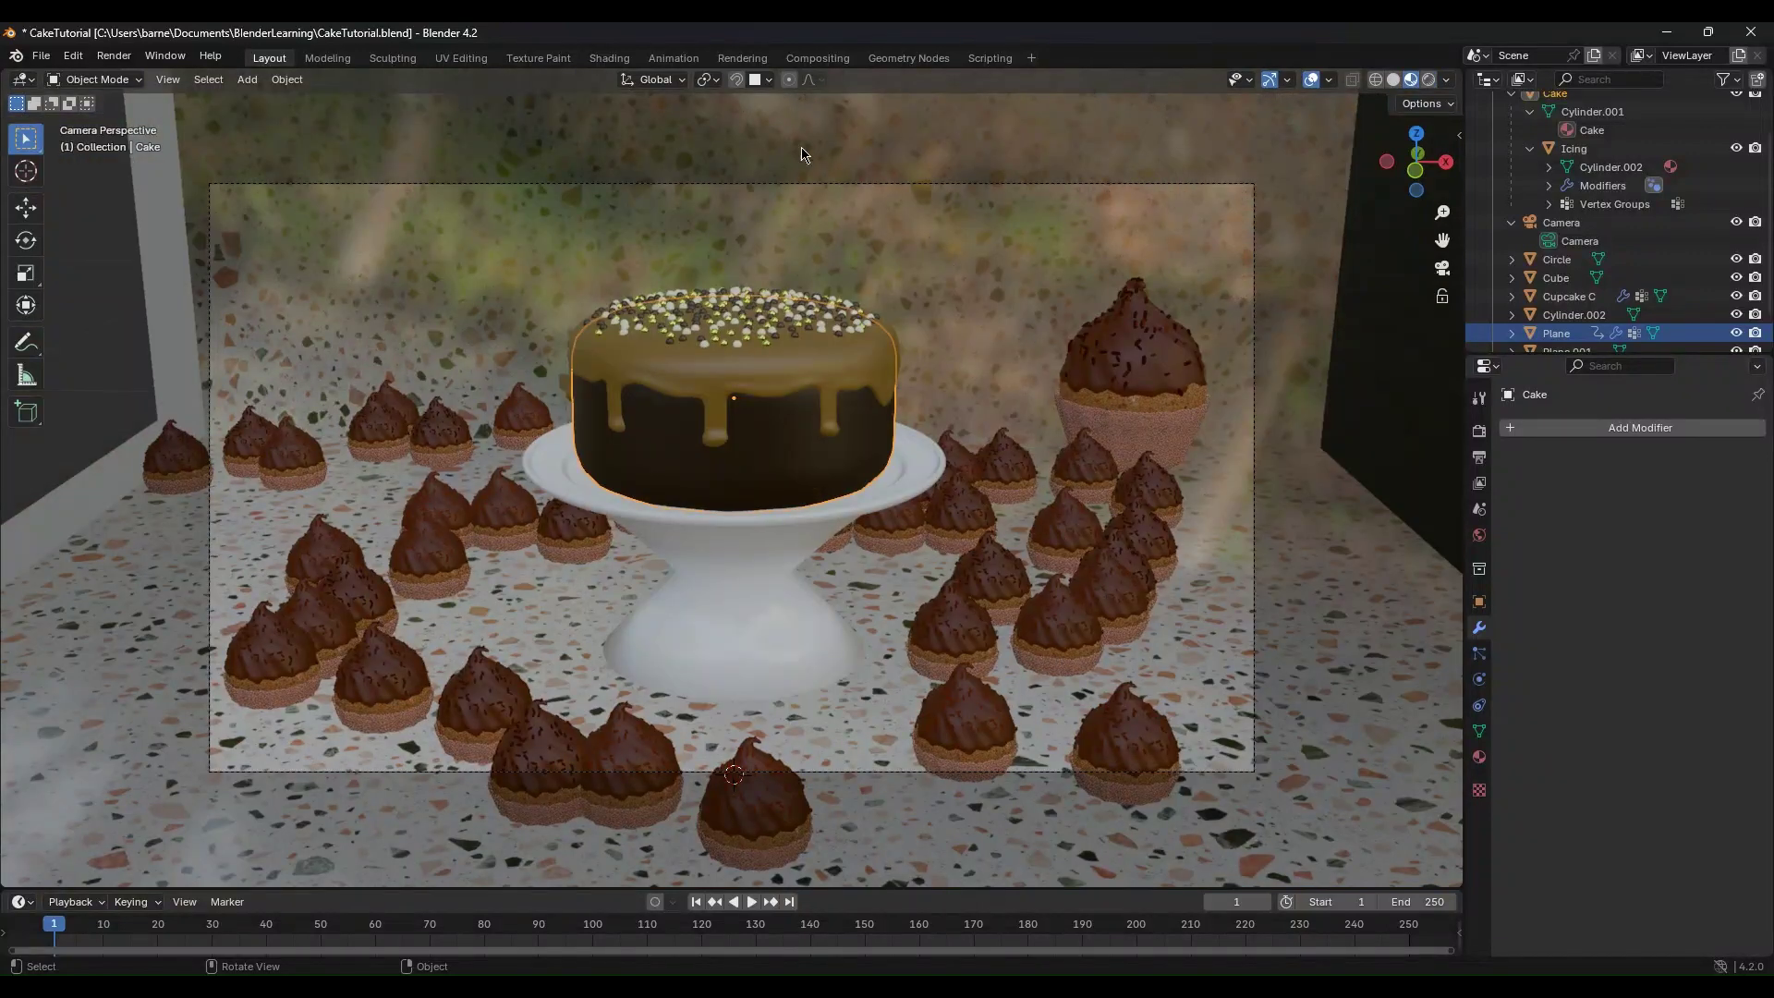
Step: Enable Use Nodes in the Compositing workspace and frame the default node tree
left_click(817, 59)
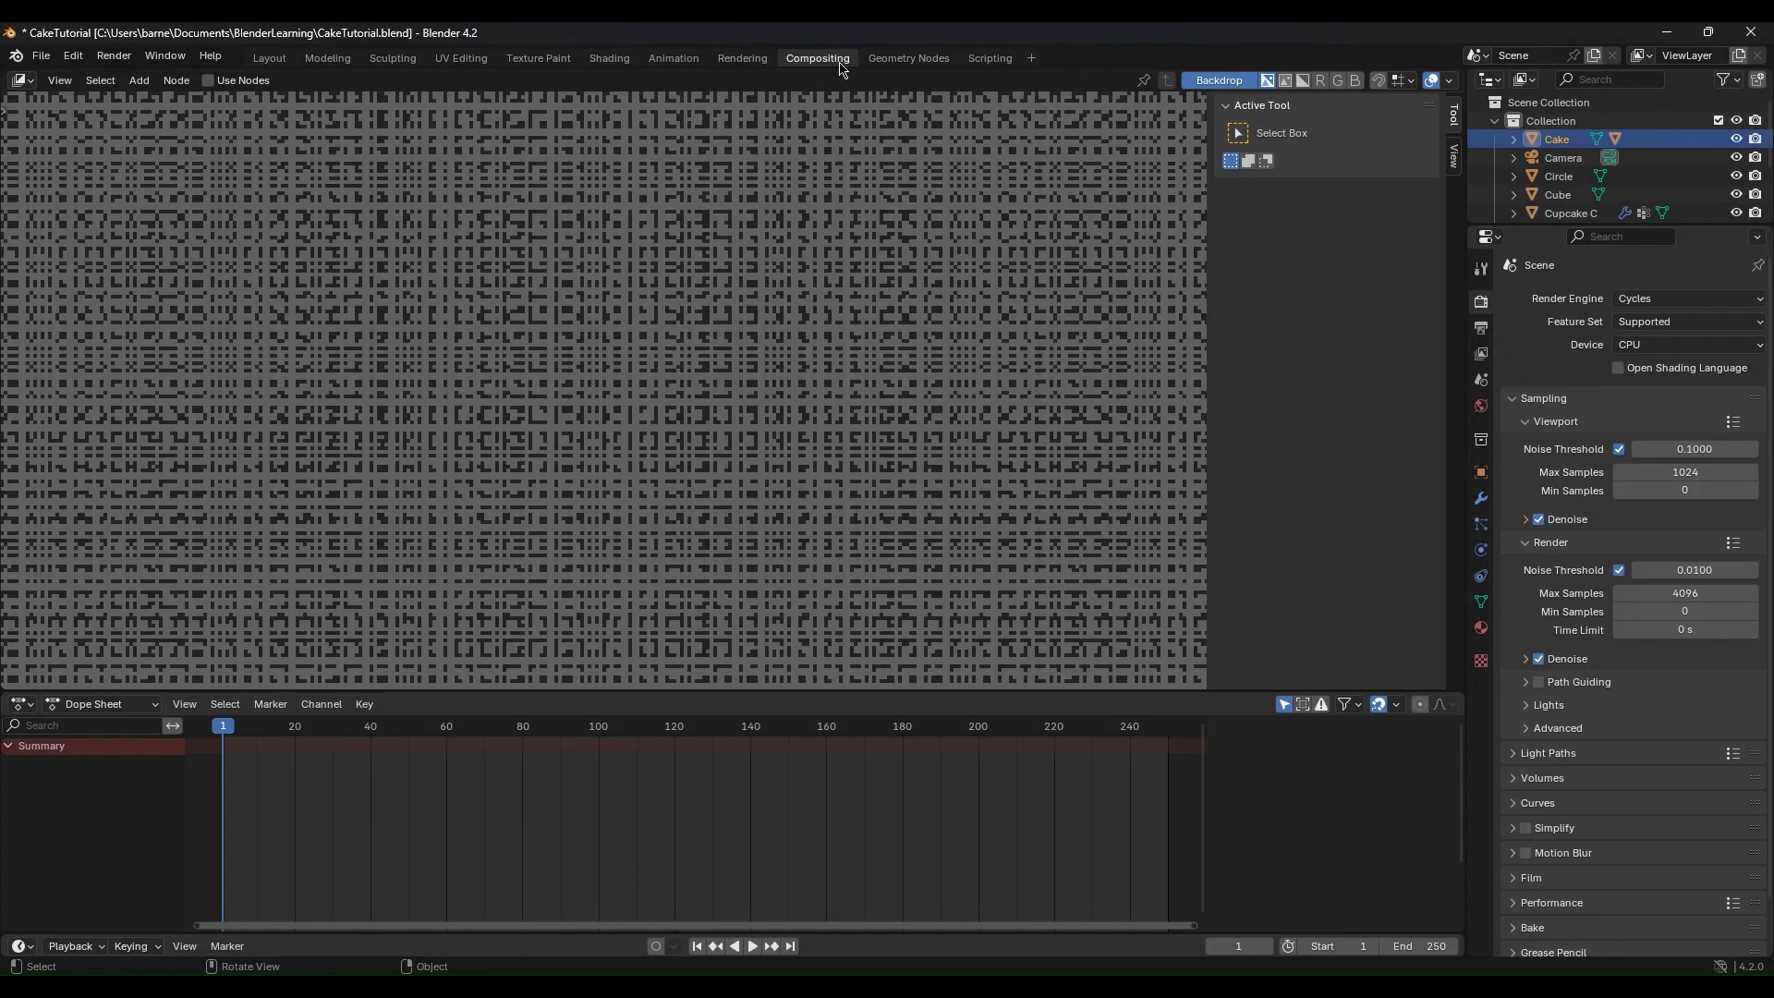
left_click(209, 80)
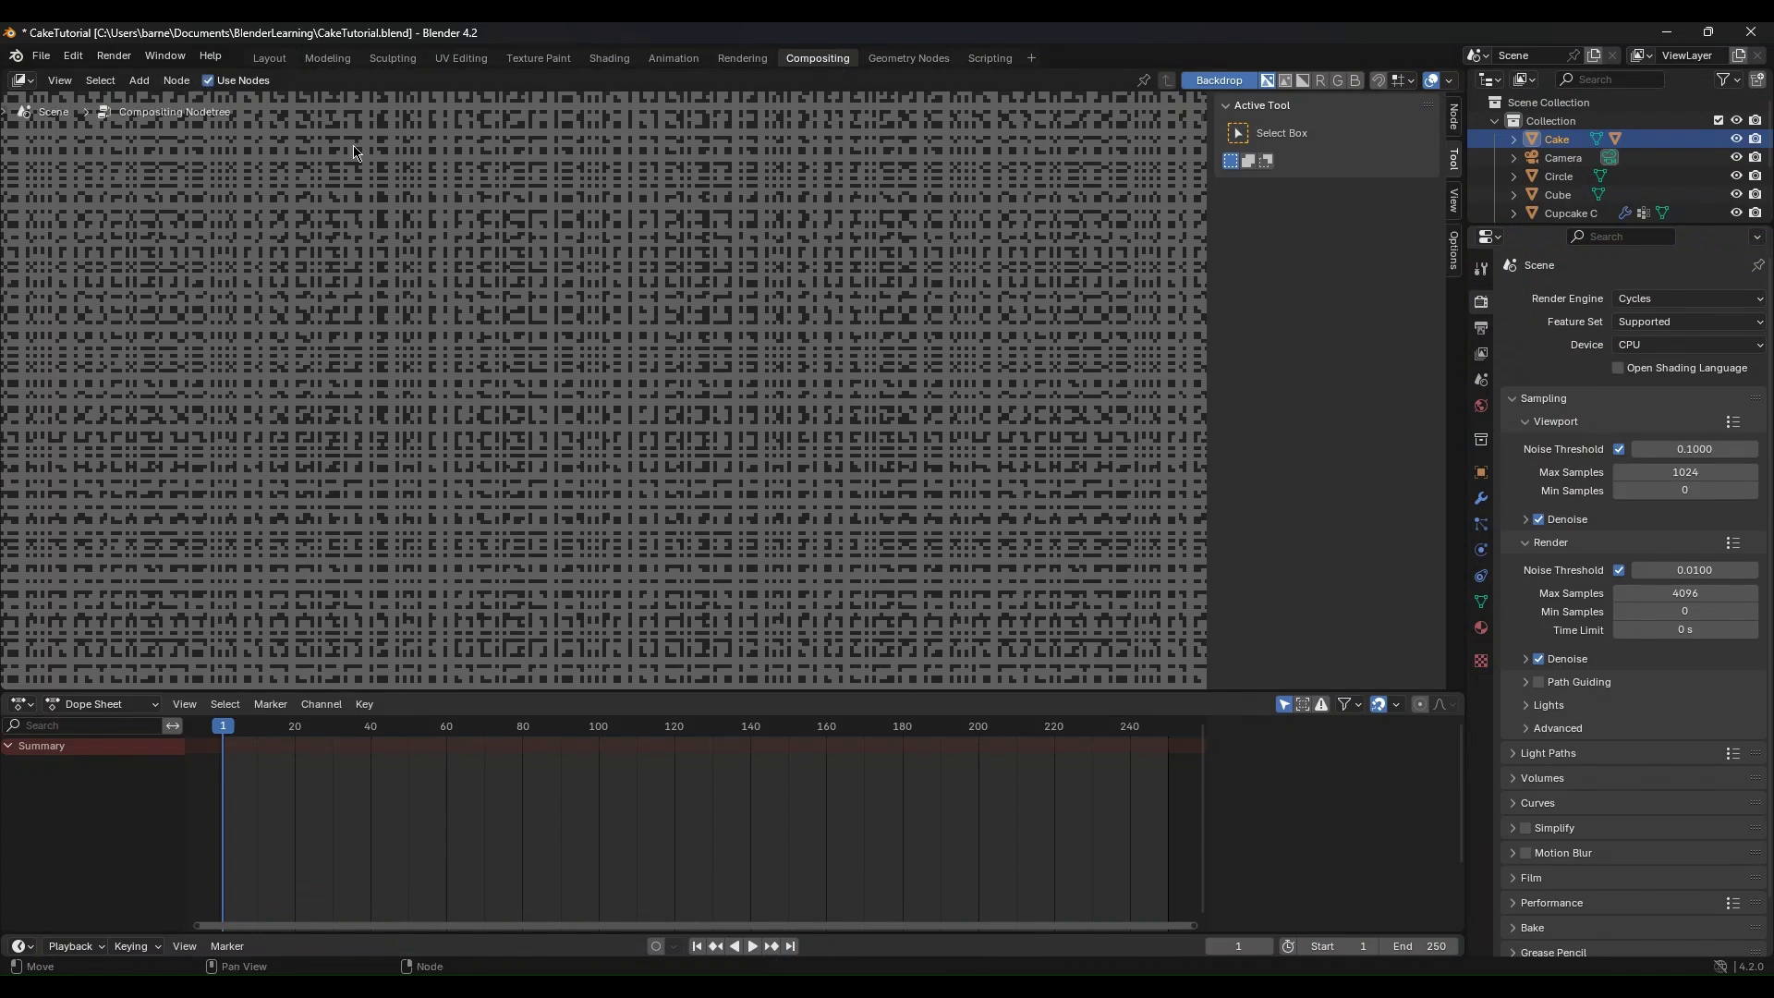
middle_click_drag(596, 319, 287, 616)
key("Home")
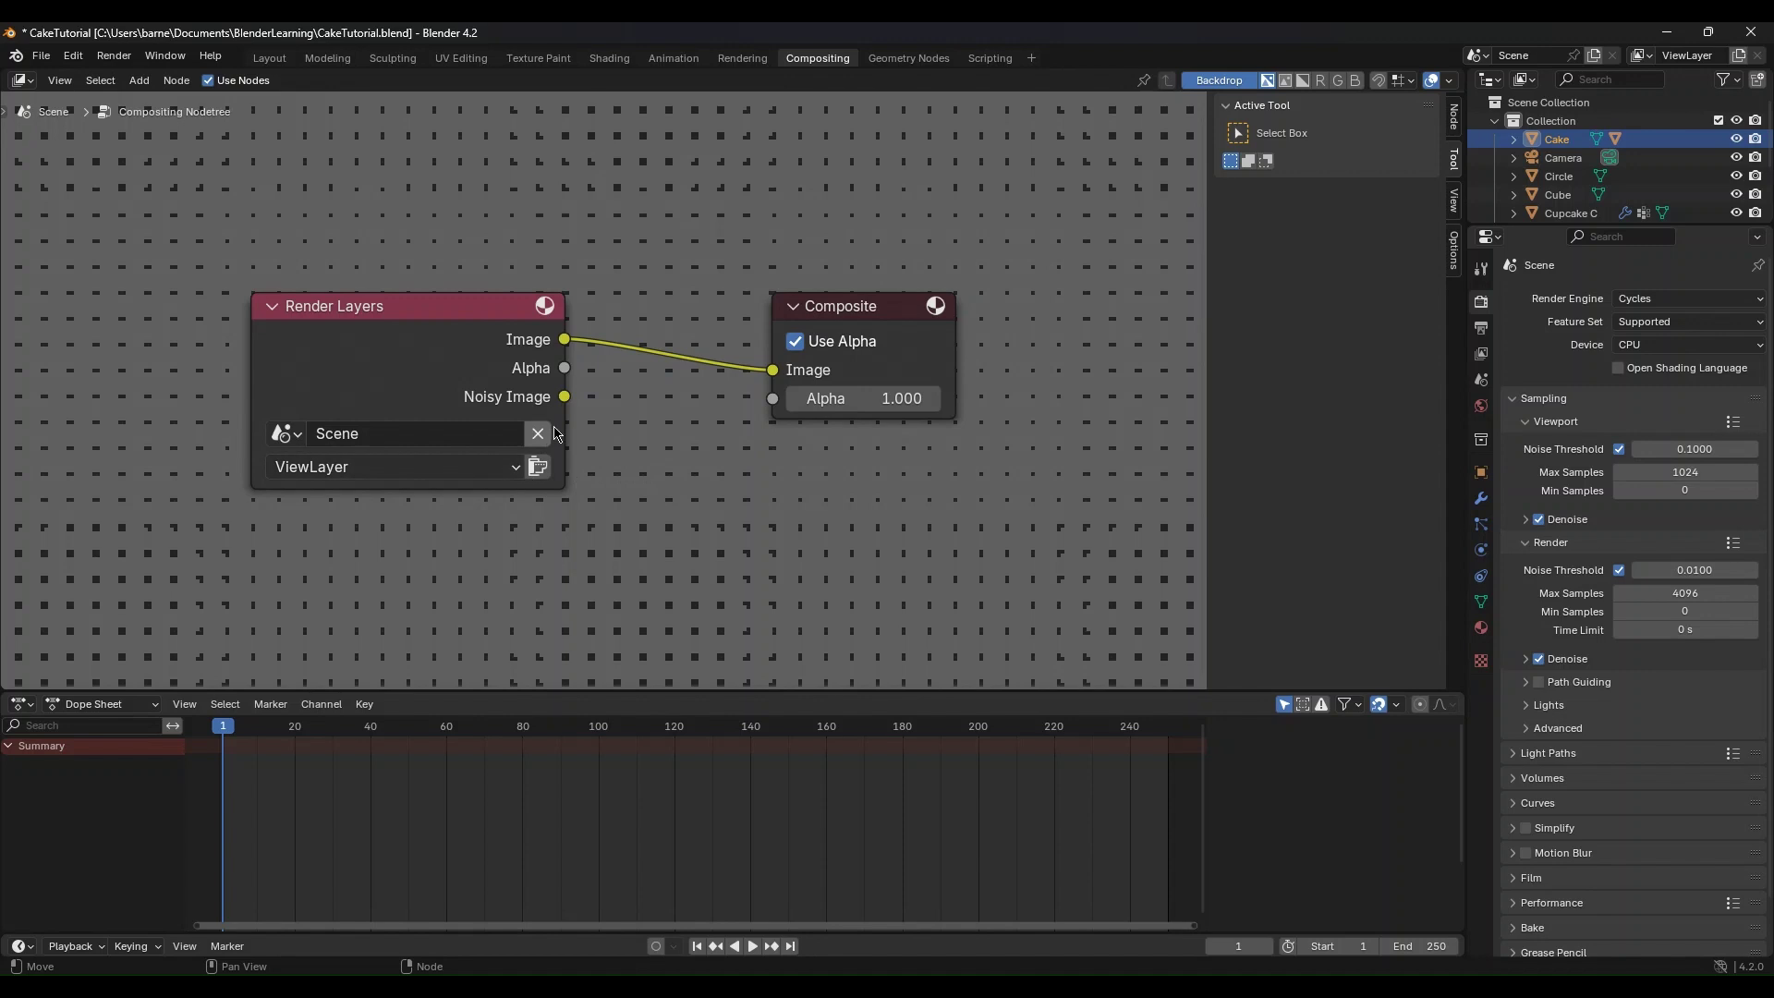
Step: Move the Render Layers and Composite nodes apart to make room between them
scroll(655, 393, "down", 2)
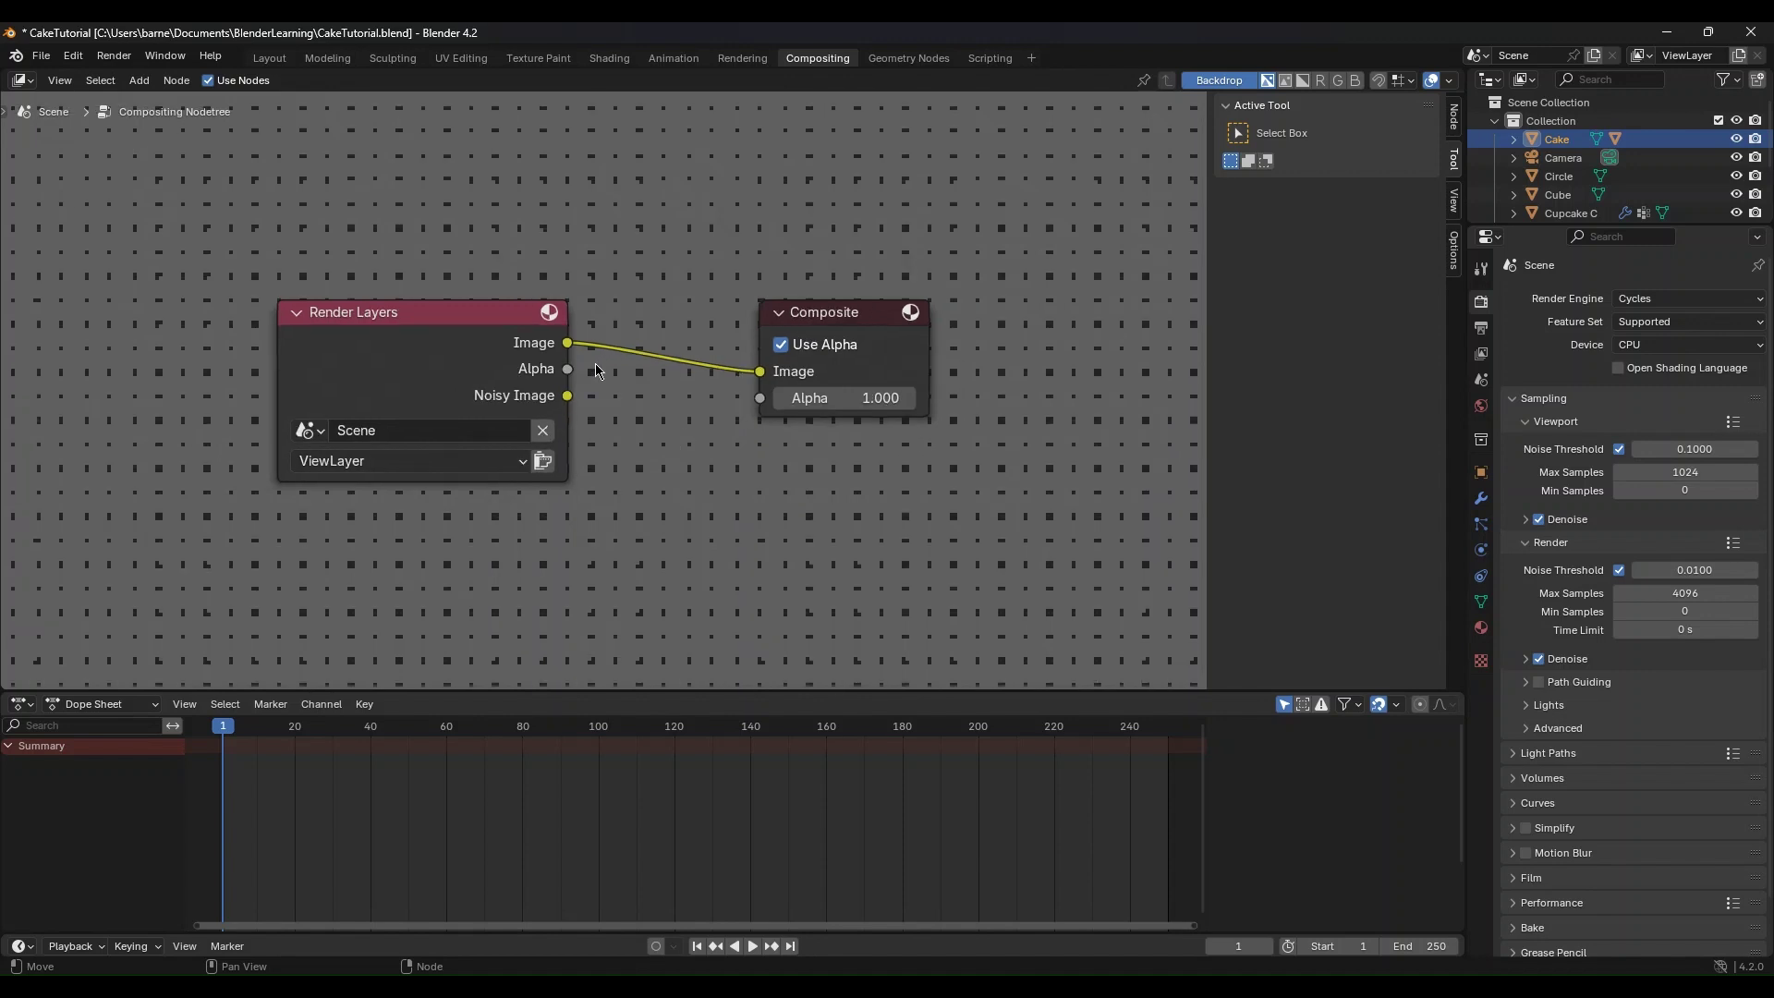
left_click_drag(478, 356, 207, 344)
left_click_drag(784, 338, 1033, 361)
middle_click_drag(575, 459, 570, 481)
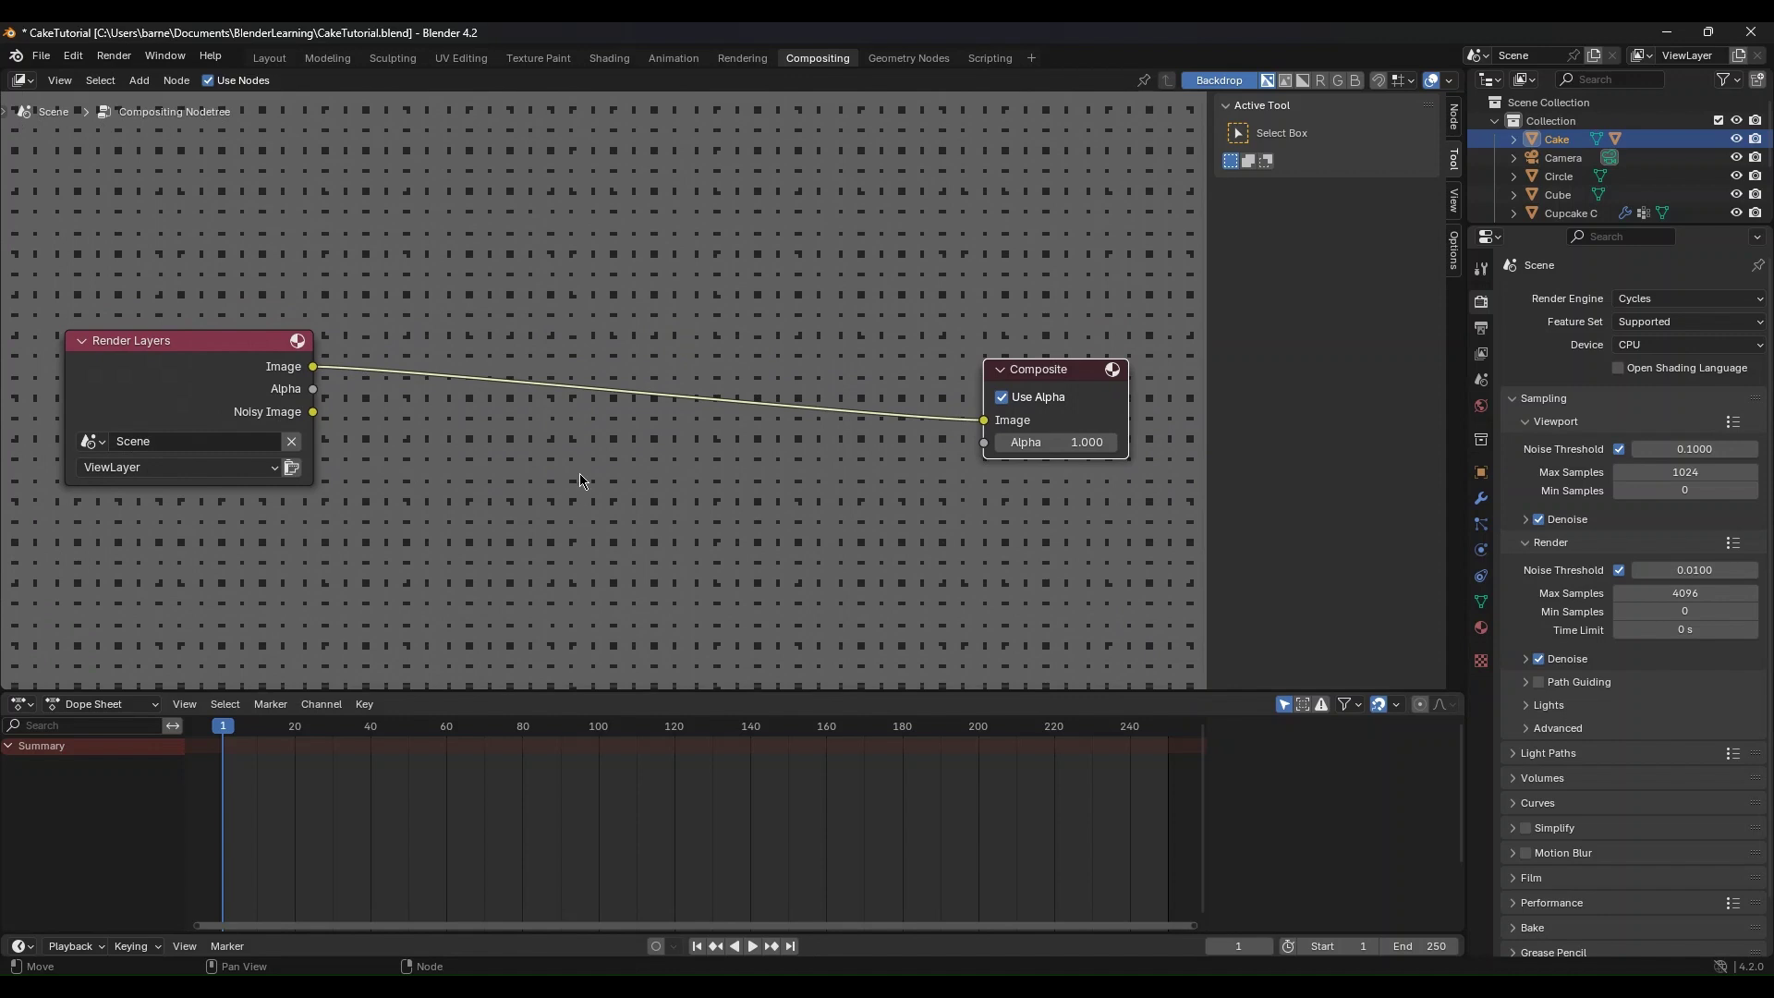
scroll(571, 321, "down", 1)
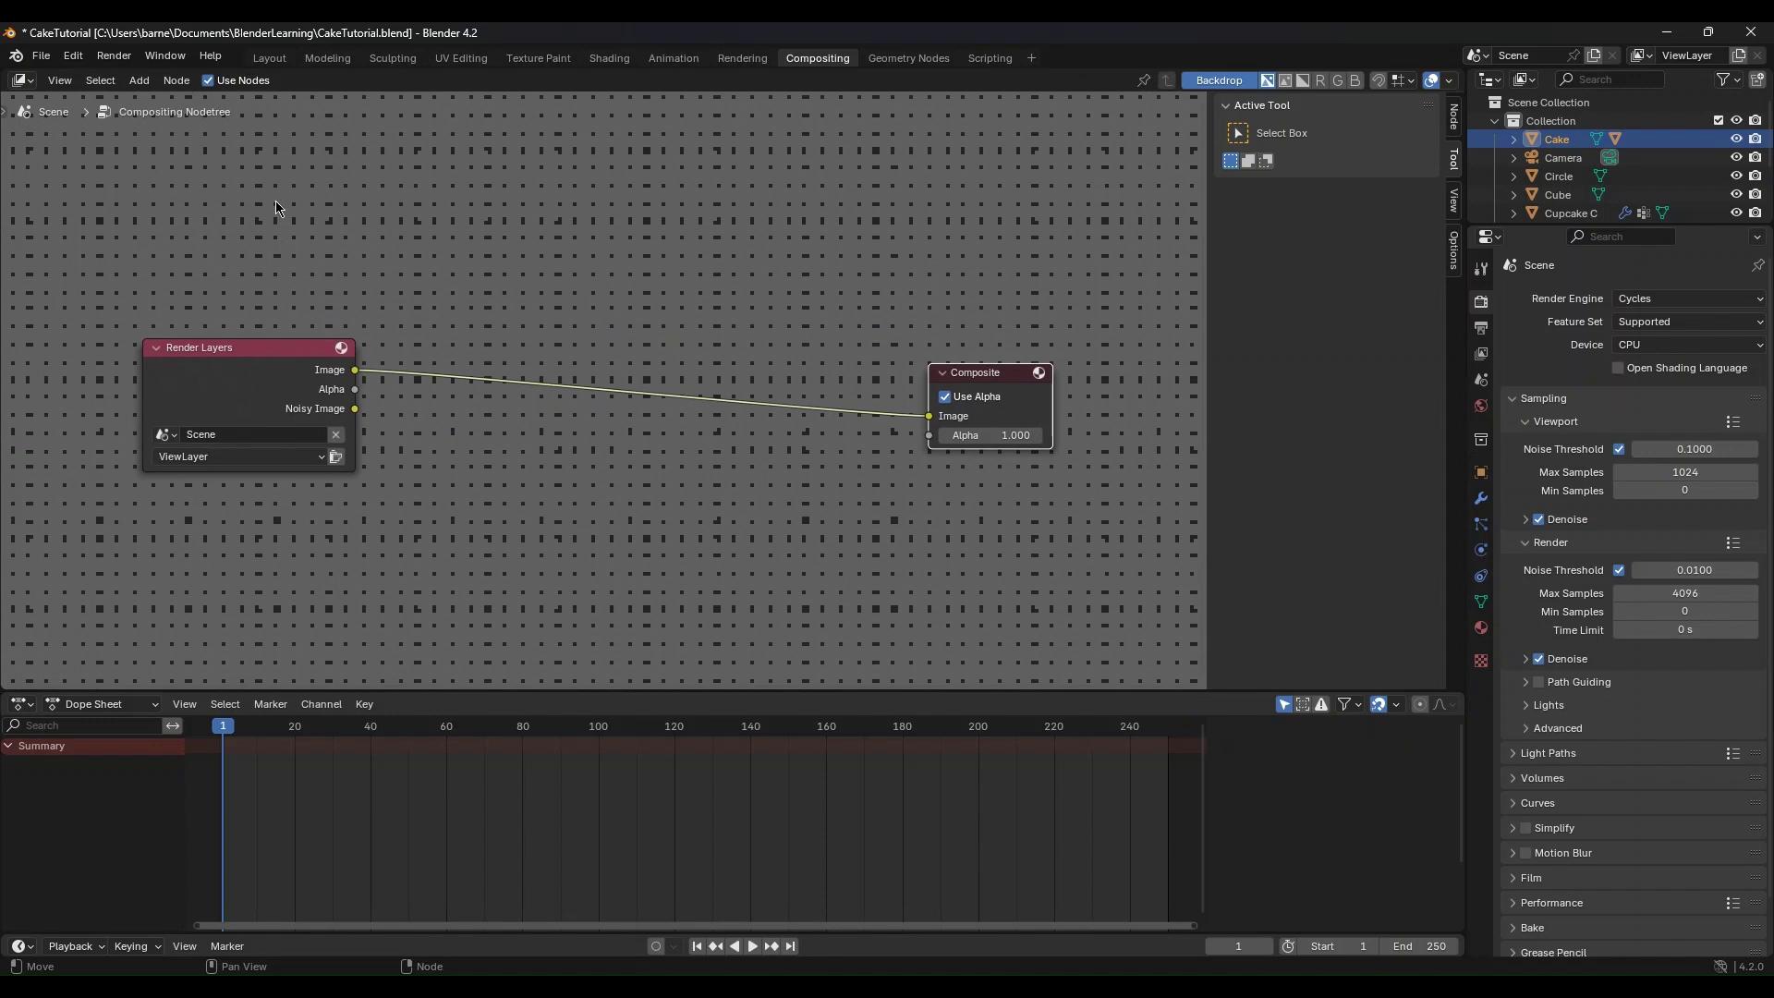
Step: Set the Cycles render Max Samples to 50 and render the image
left_click(275, 59)
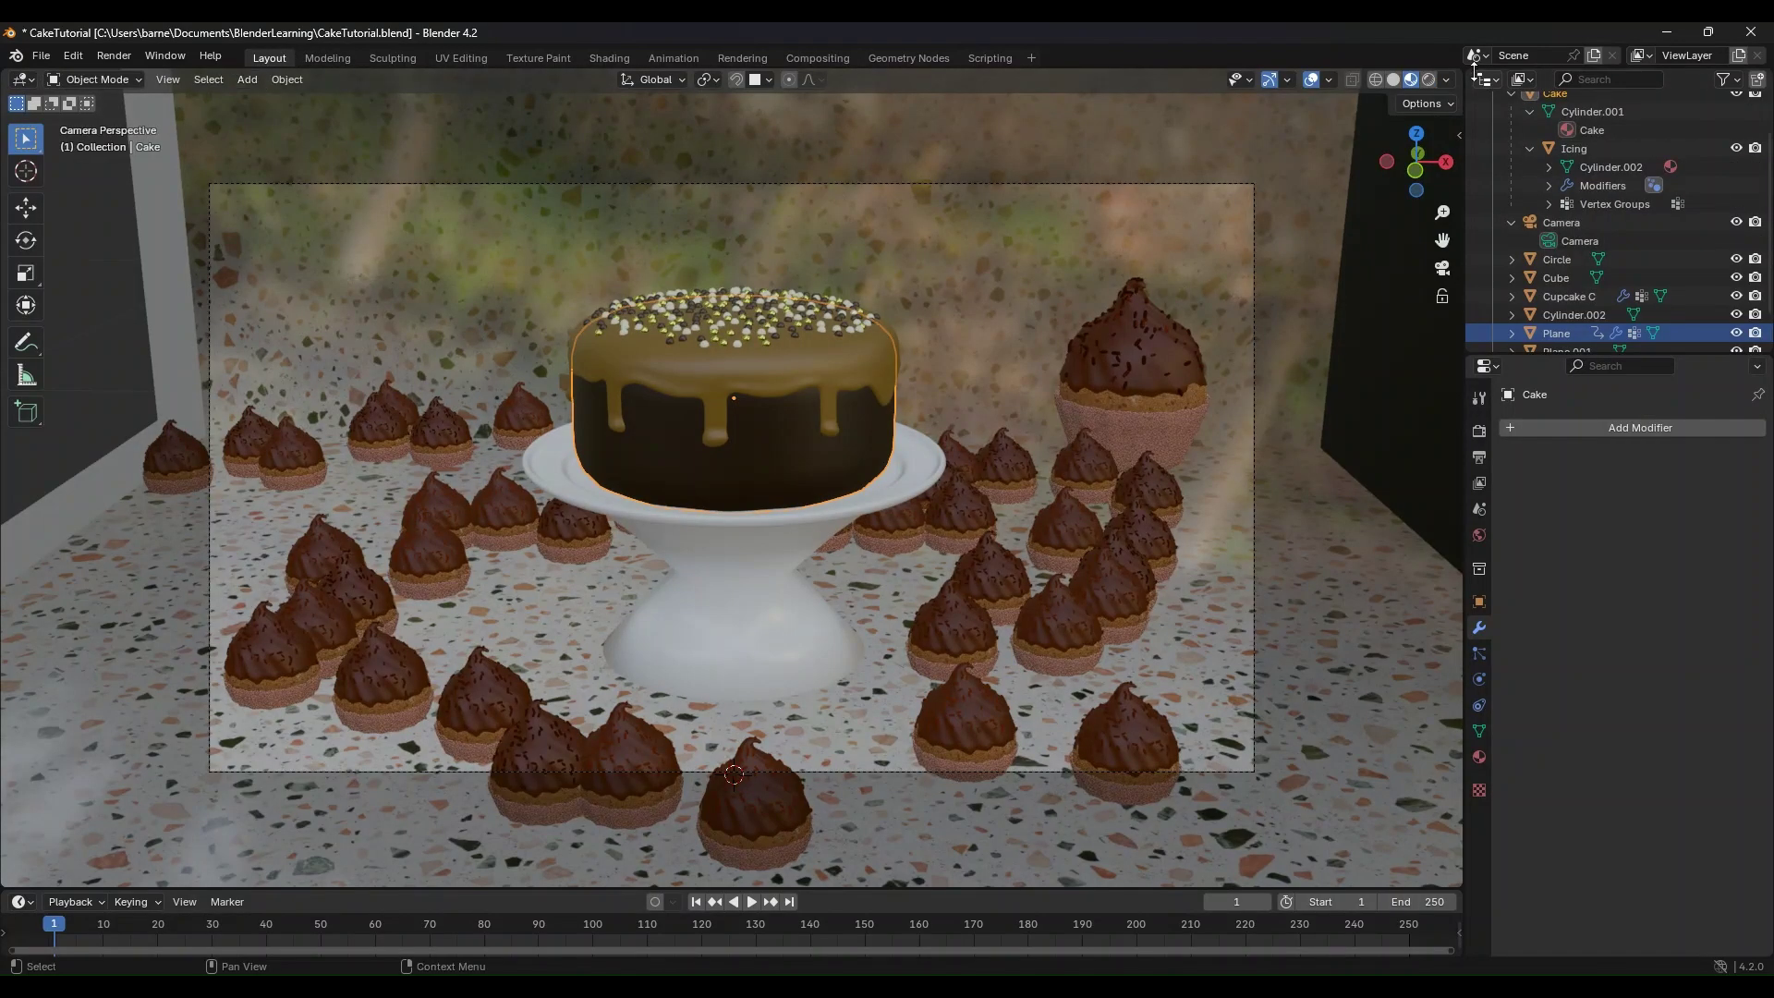
left_click(1479, 431)
scroll(1663, 637, "down", 2)
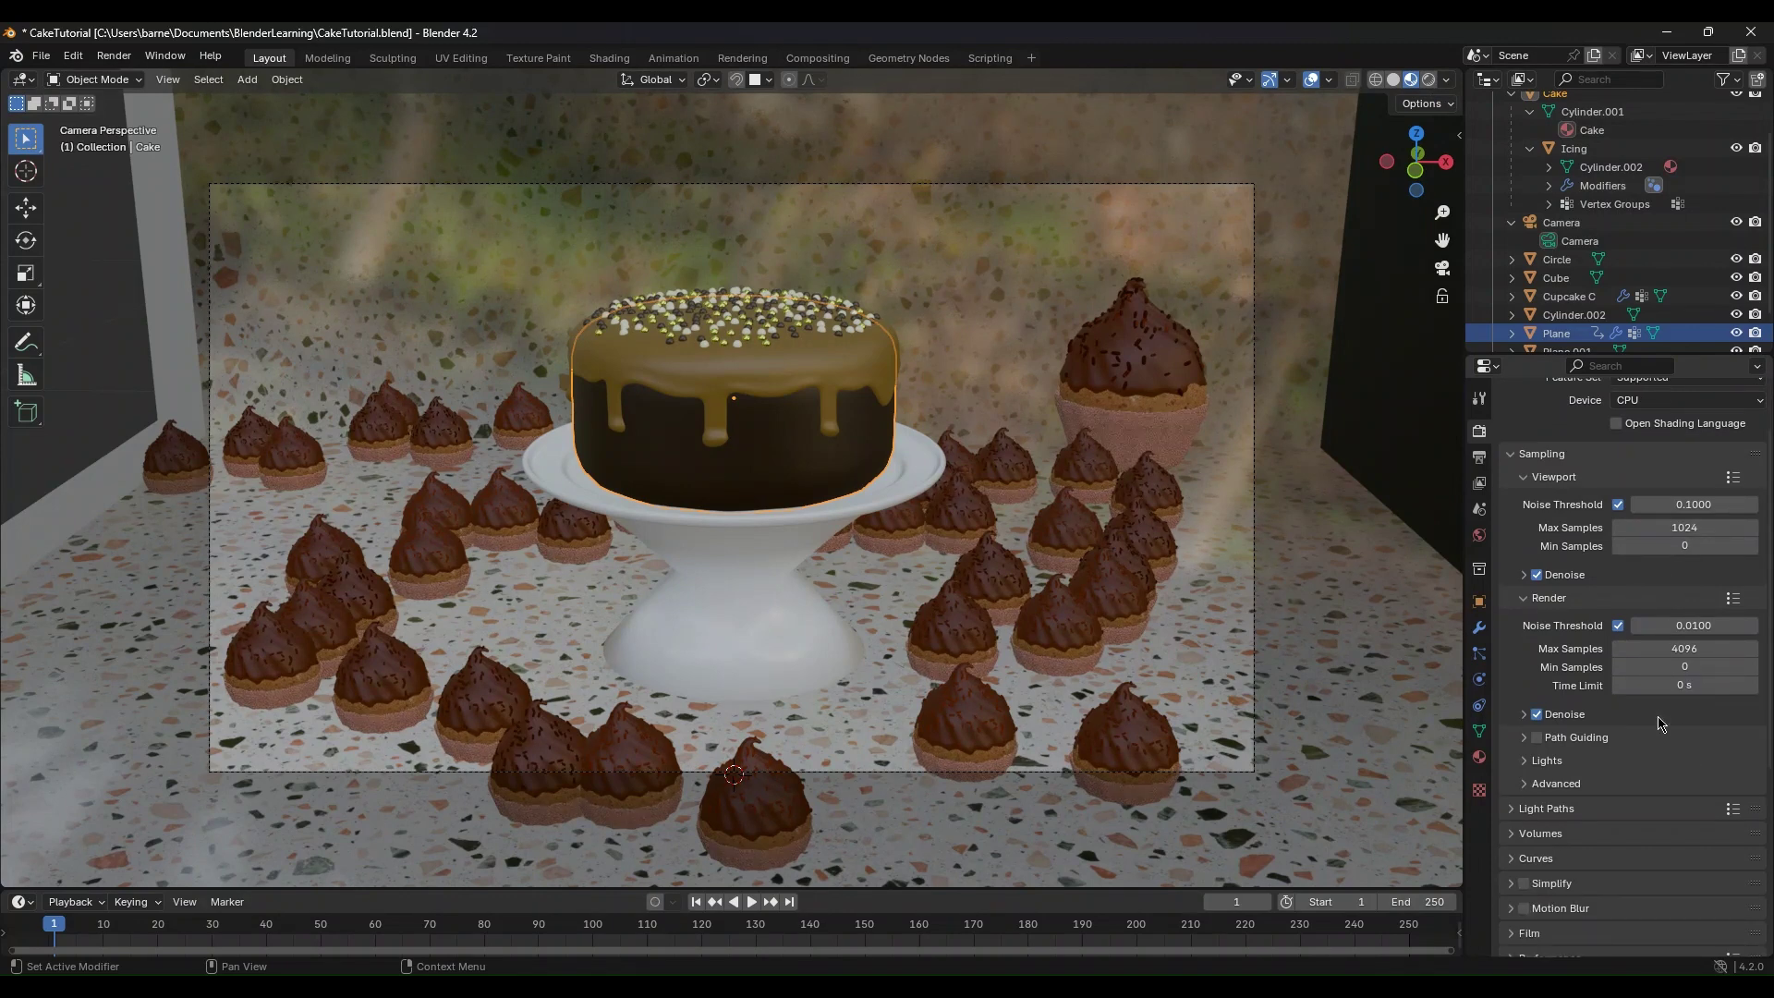
left_click(1643, 651)
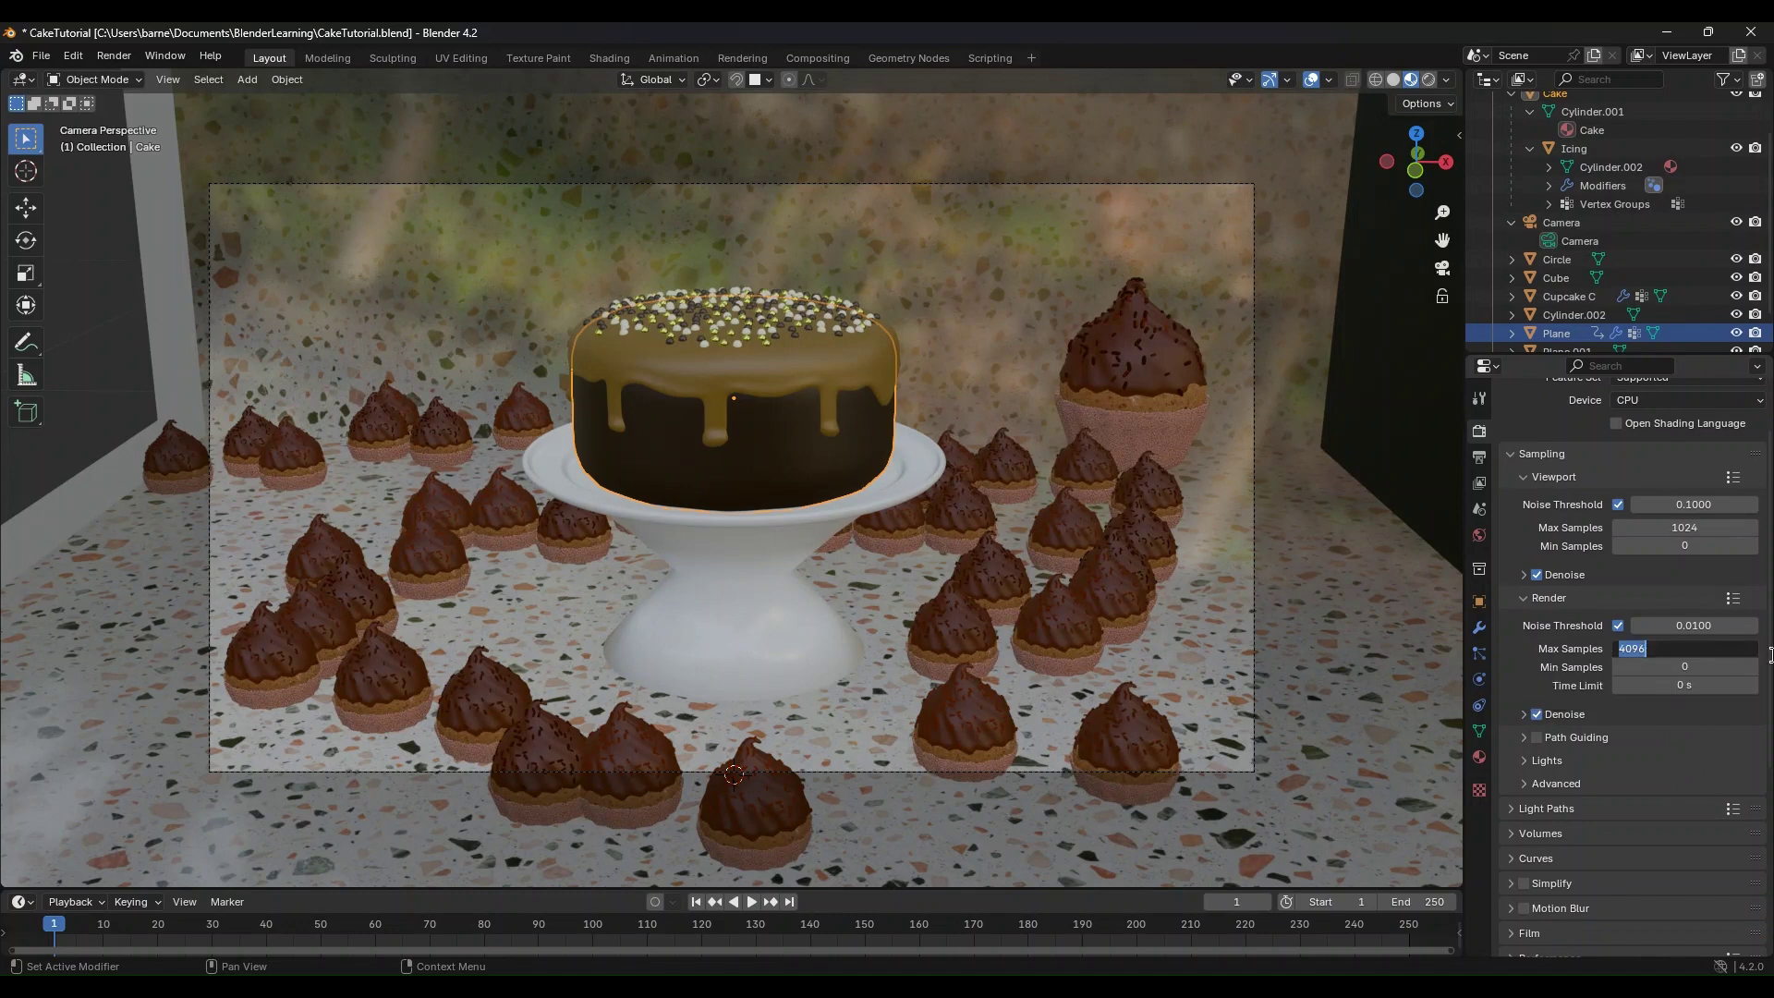
type("50")
key("Return")
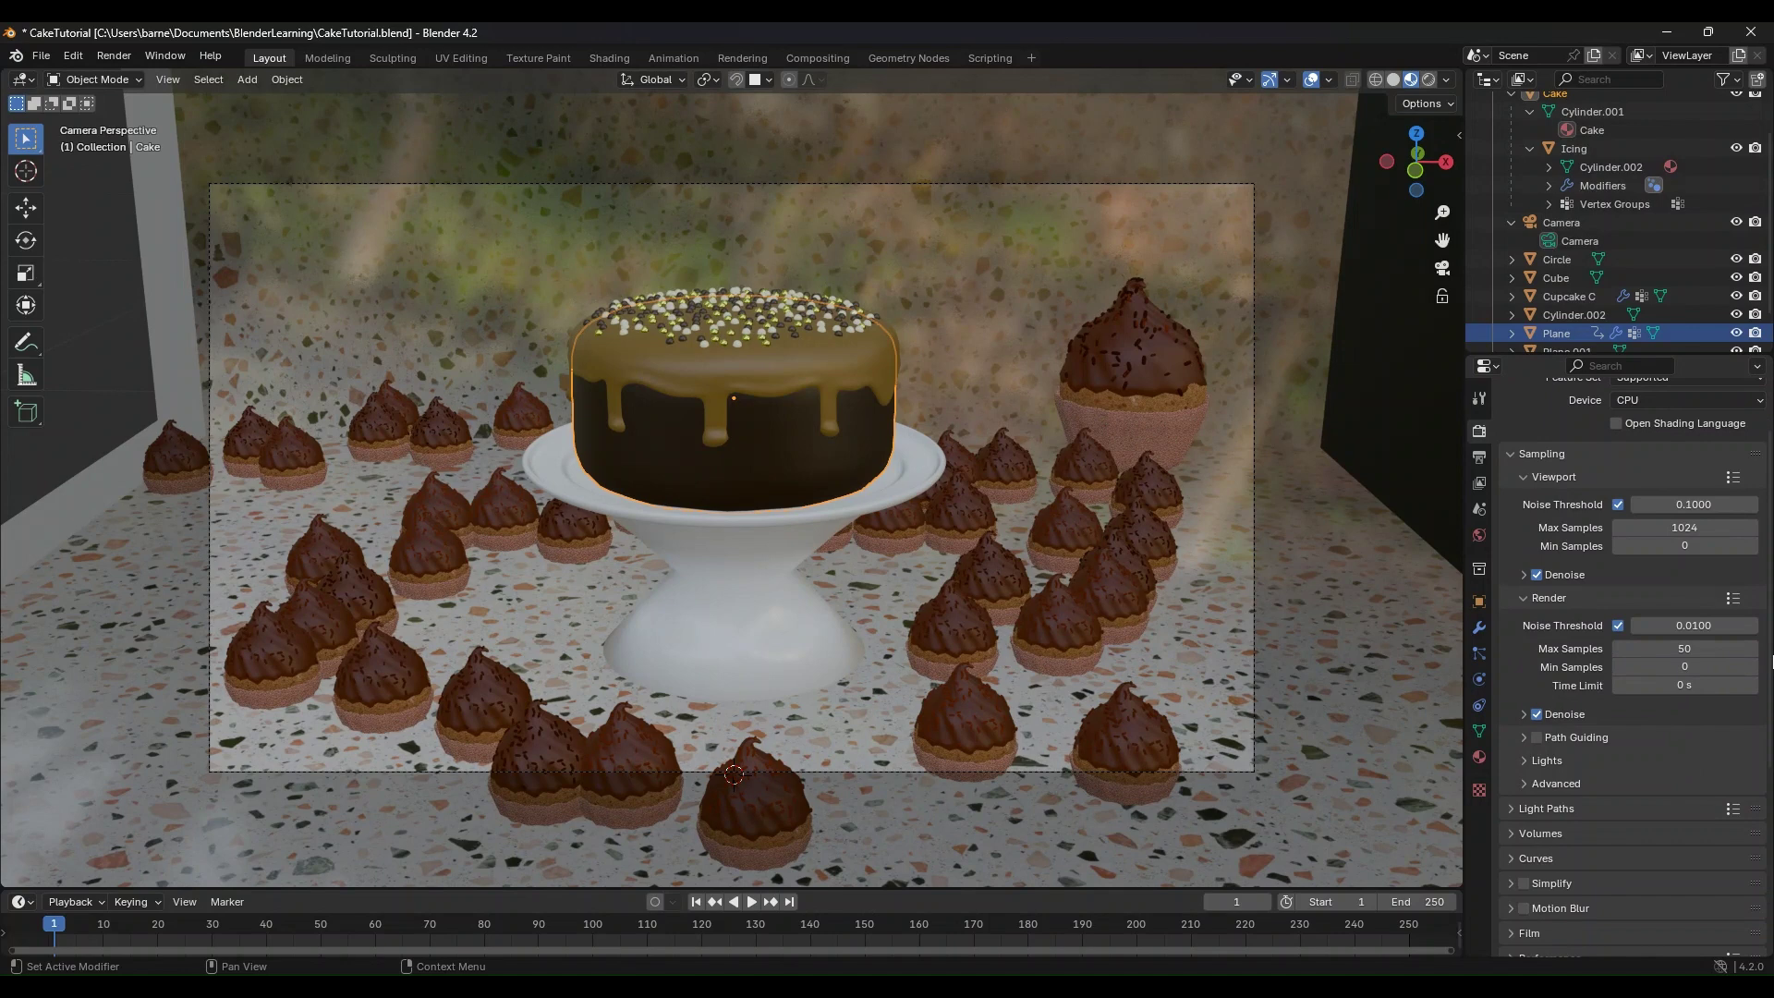
left_click(109, 57)
left_click(122, 77)
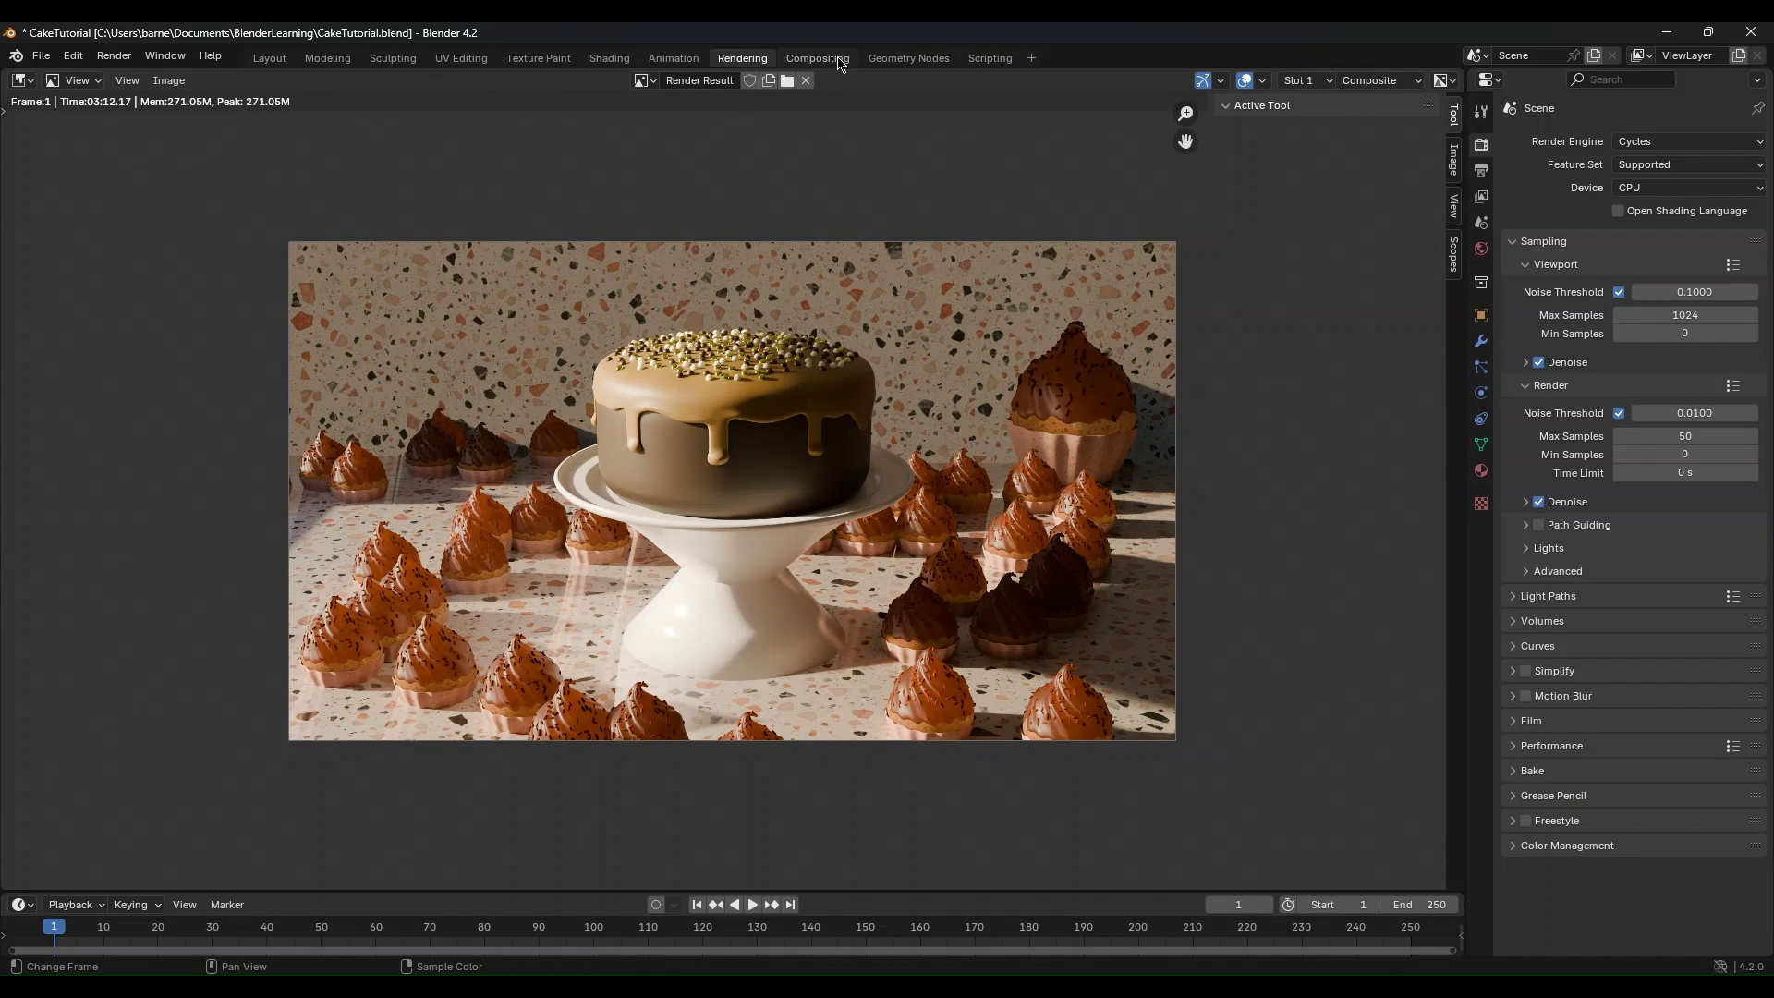
Step: Connect a Viewer node to Render Layers in the compositor and shrink the backdrop to show the whole render
left_click(839, 61)
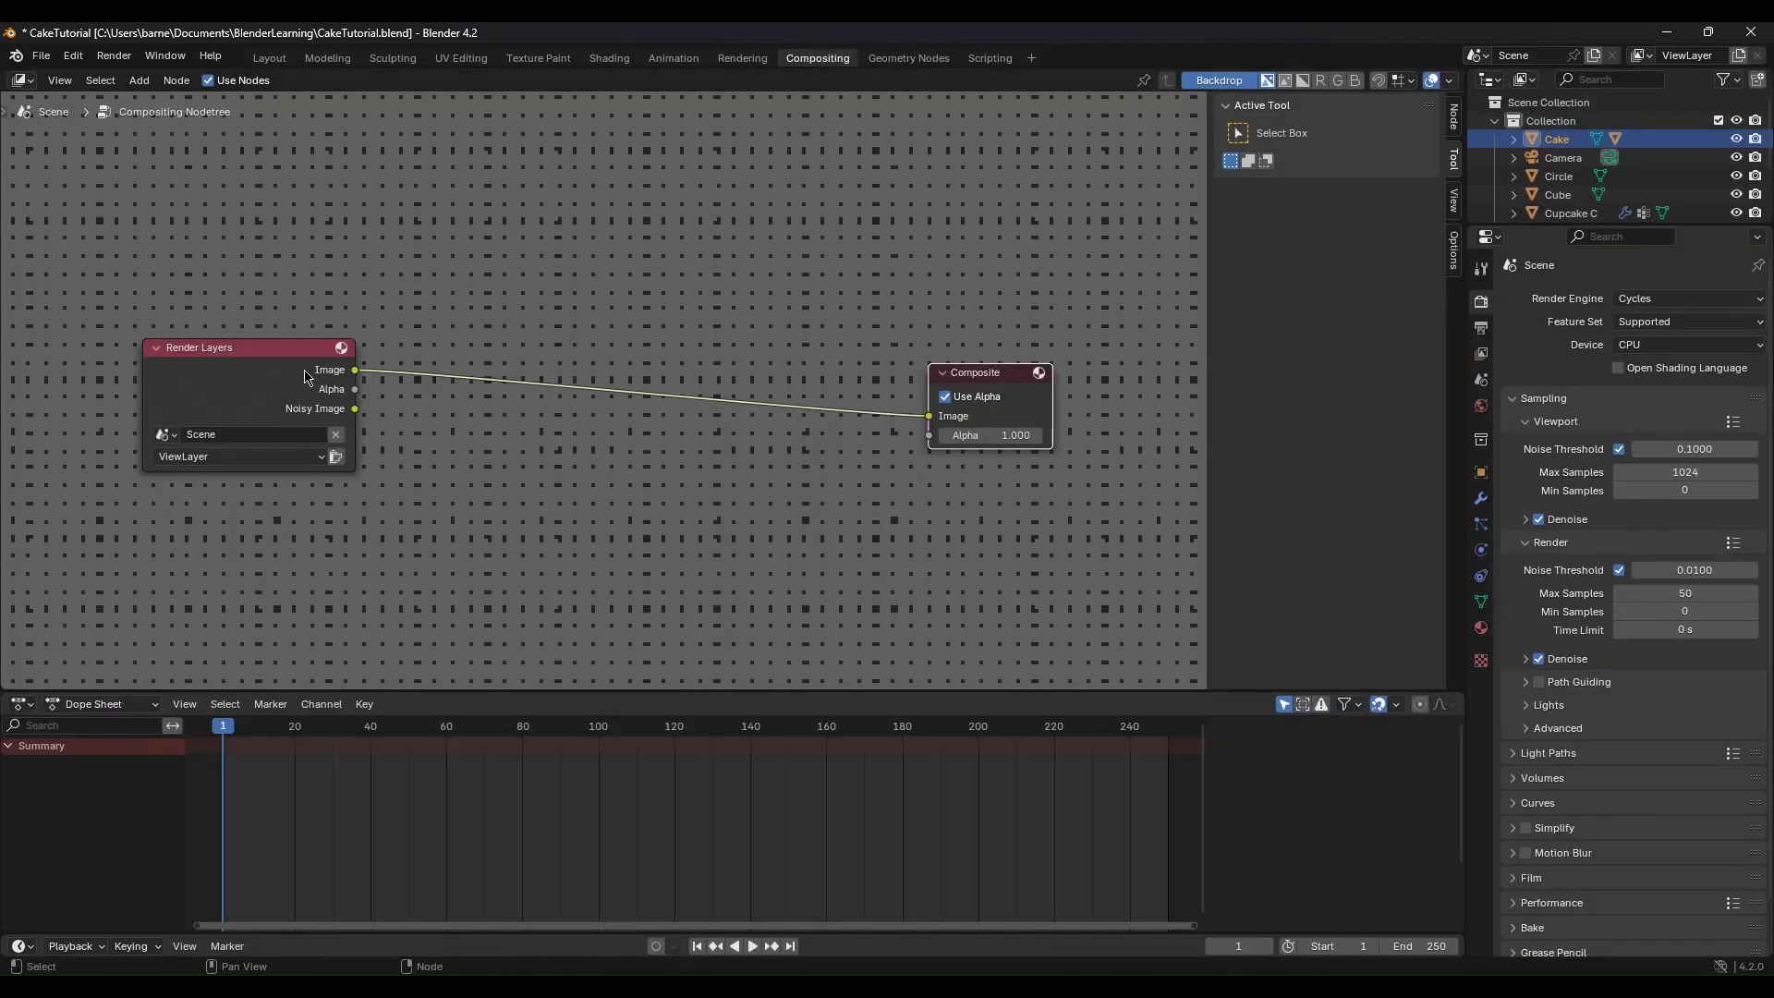
left_click(282, 381, "ctrl+shift")
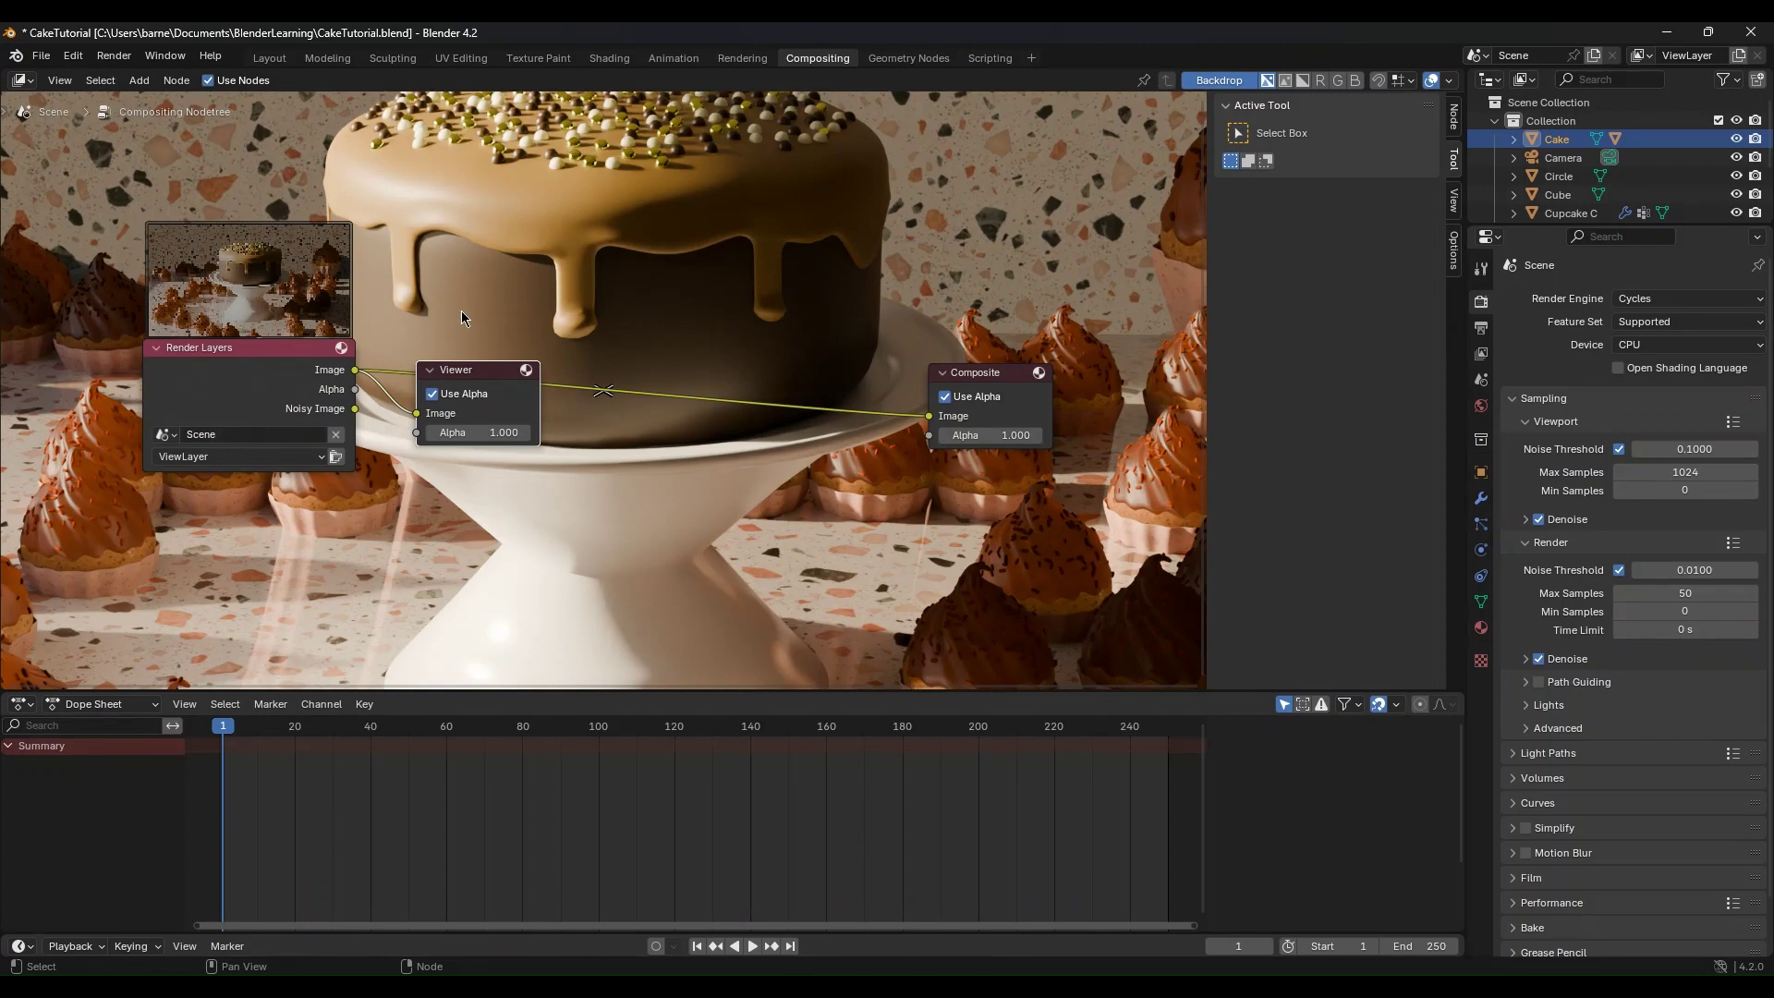
key("v")
key("v")
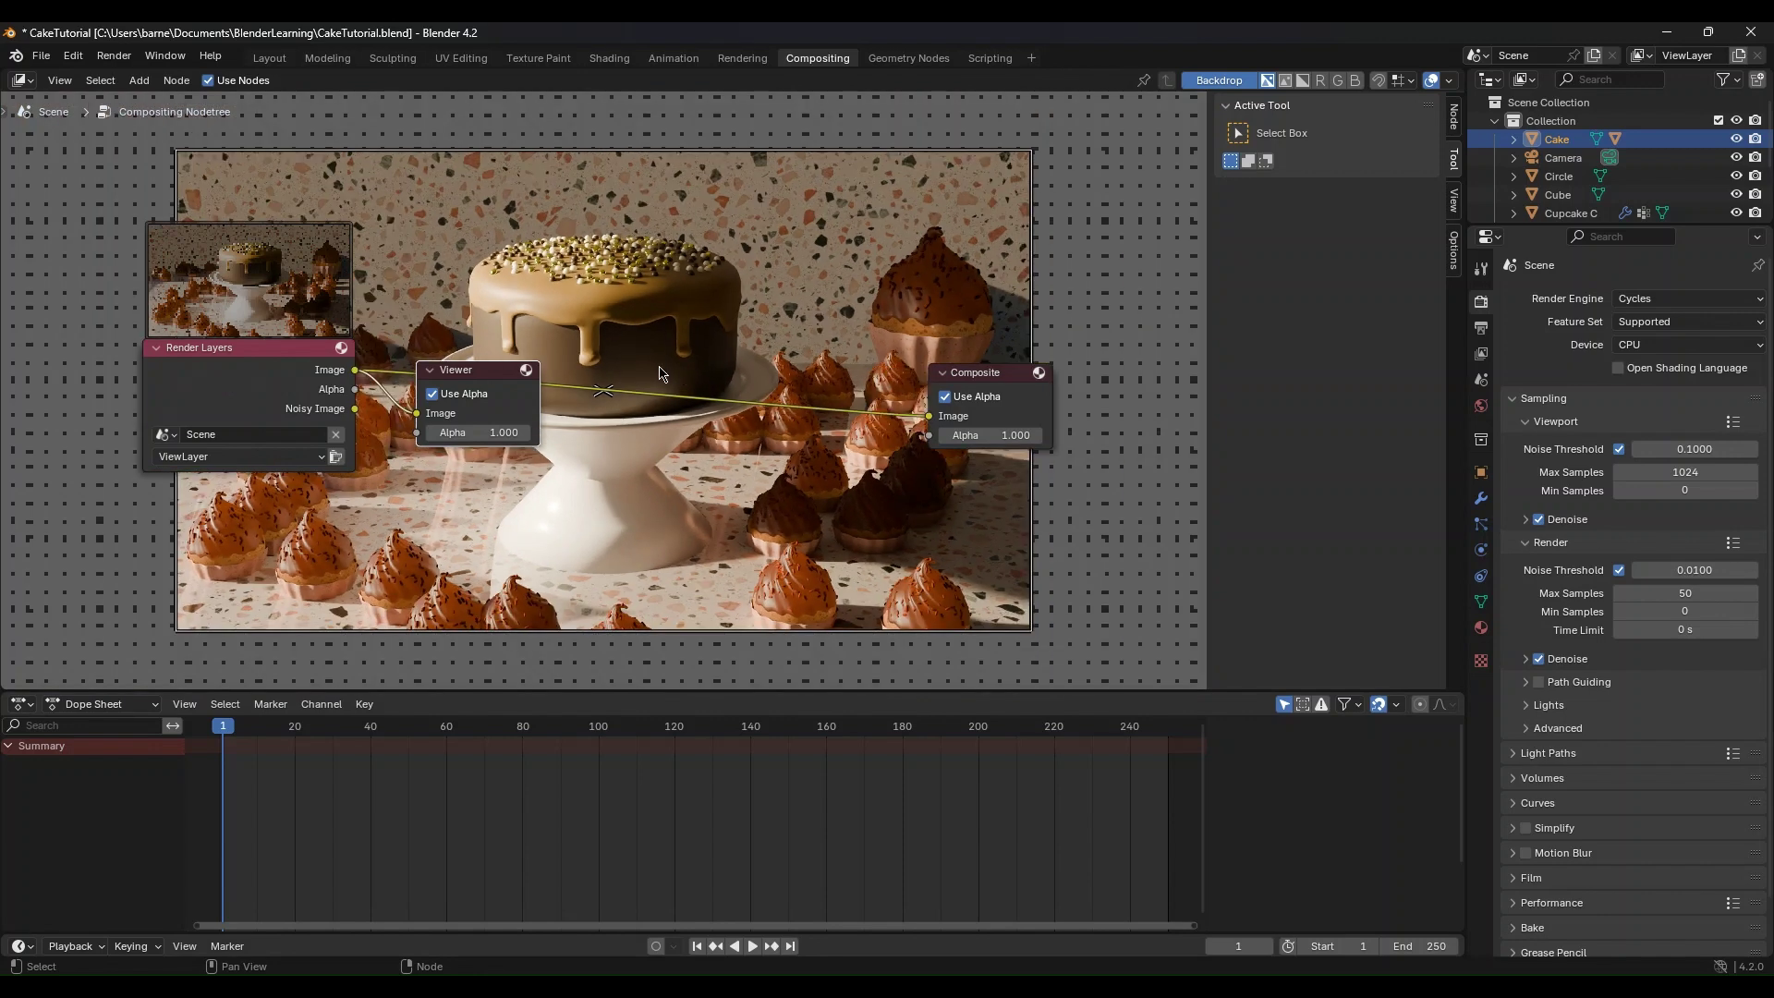
Step: Reposition the backdrop image, place the Viewer node above Composite, and move Render Layers slightly farther from them
mouse_move(674, 372)
middle_mouse_down("alt")
mouse_move(754, 397)
mouse_move(694, 382)
mouse_move(742, 343)
mouse_move(698, 358)
mouse_move(753, 388)
mouse_move(739, 393)
mouse_move(586, 342)
mouse_move(648, 283)
mouse_move(723, 299)
mouse_move(657, 342)
middle_mouse_up("alt")
scroll(617, 354, "down", 1)
middle_click_drag(700, 334, 752, 298, "alt")
scroll(753, 298, "down", 1, "alt")
left_click_drag(515, 342, 988, 237)
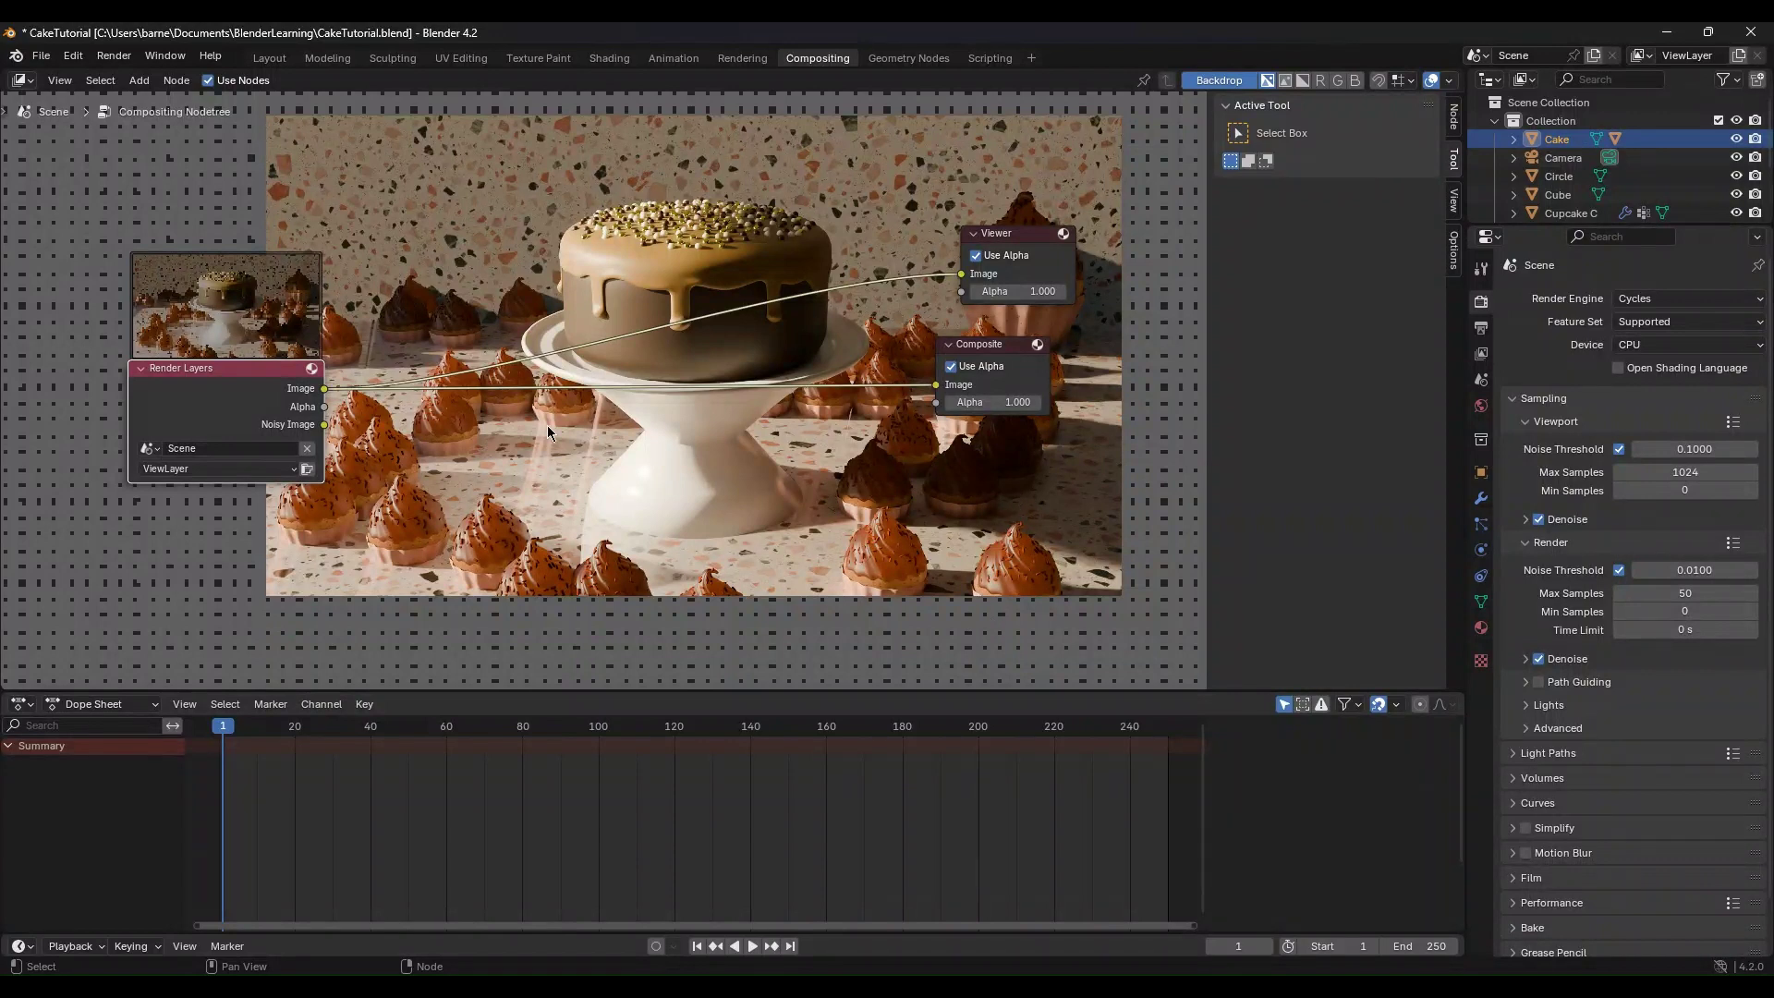
left_click_drag(288, 389, 267, 388)
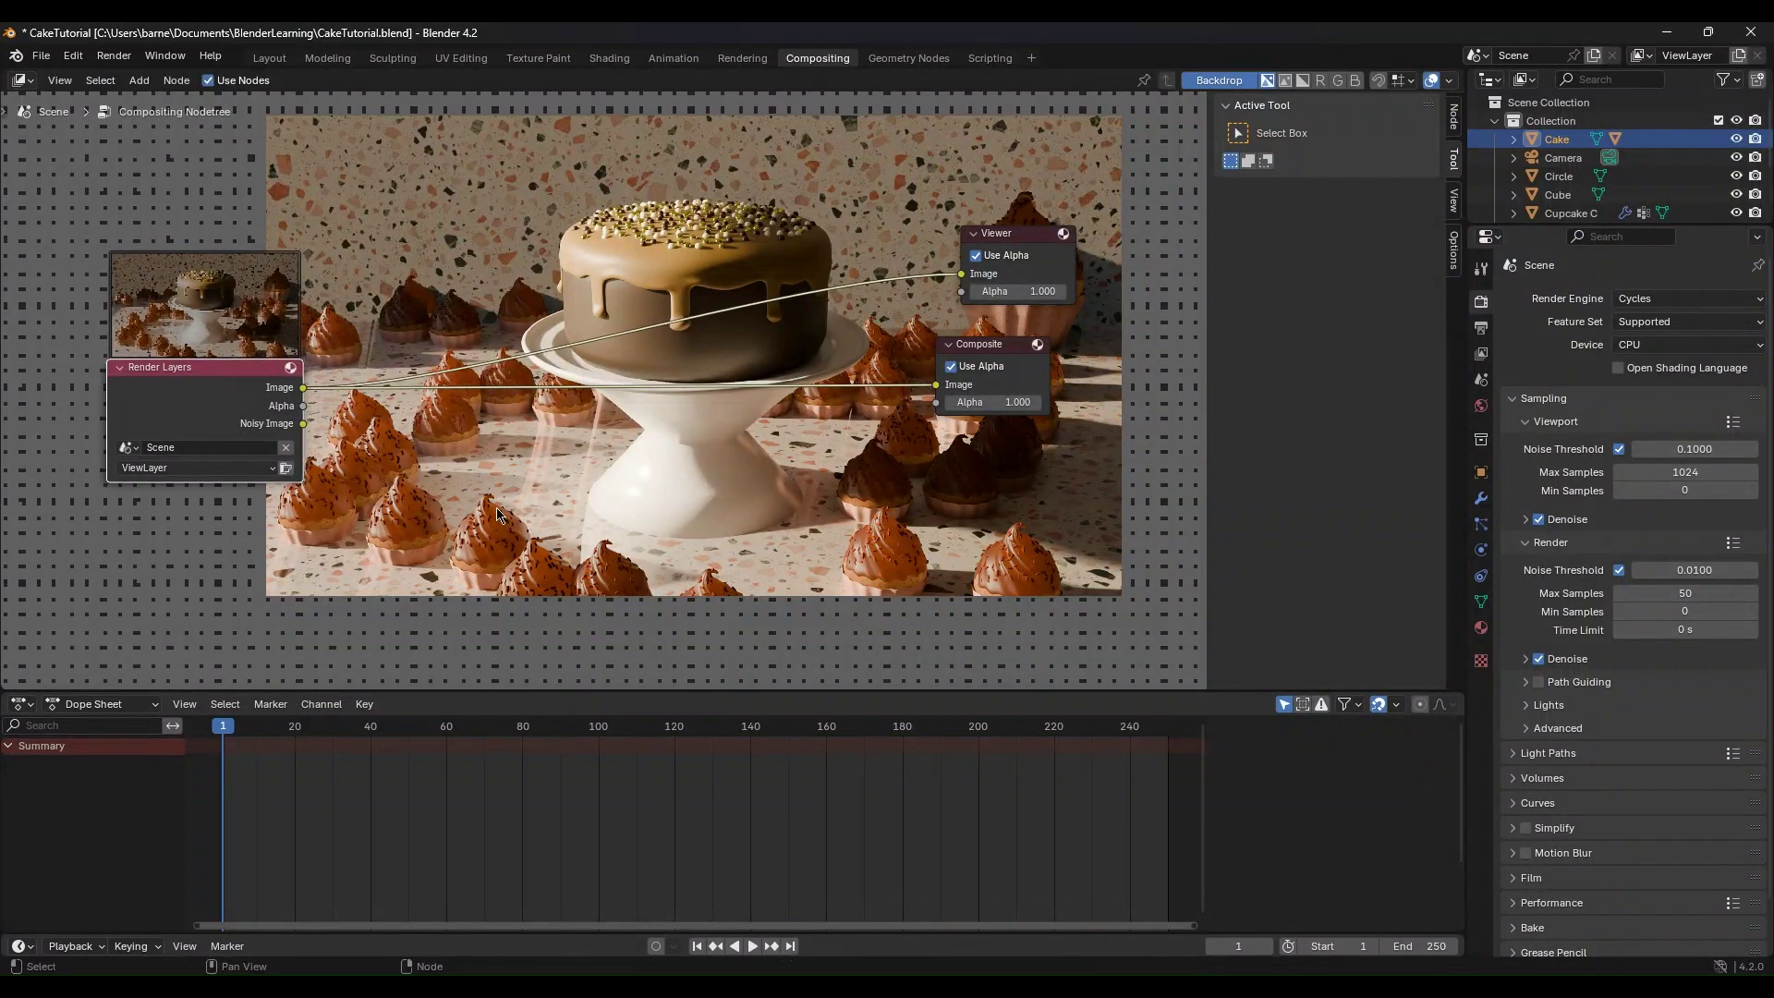
Step: Insert a Glare node between Render Layers and Viewer, and place it below the link to Composite
key("shift+a")
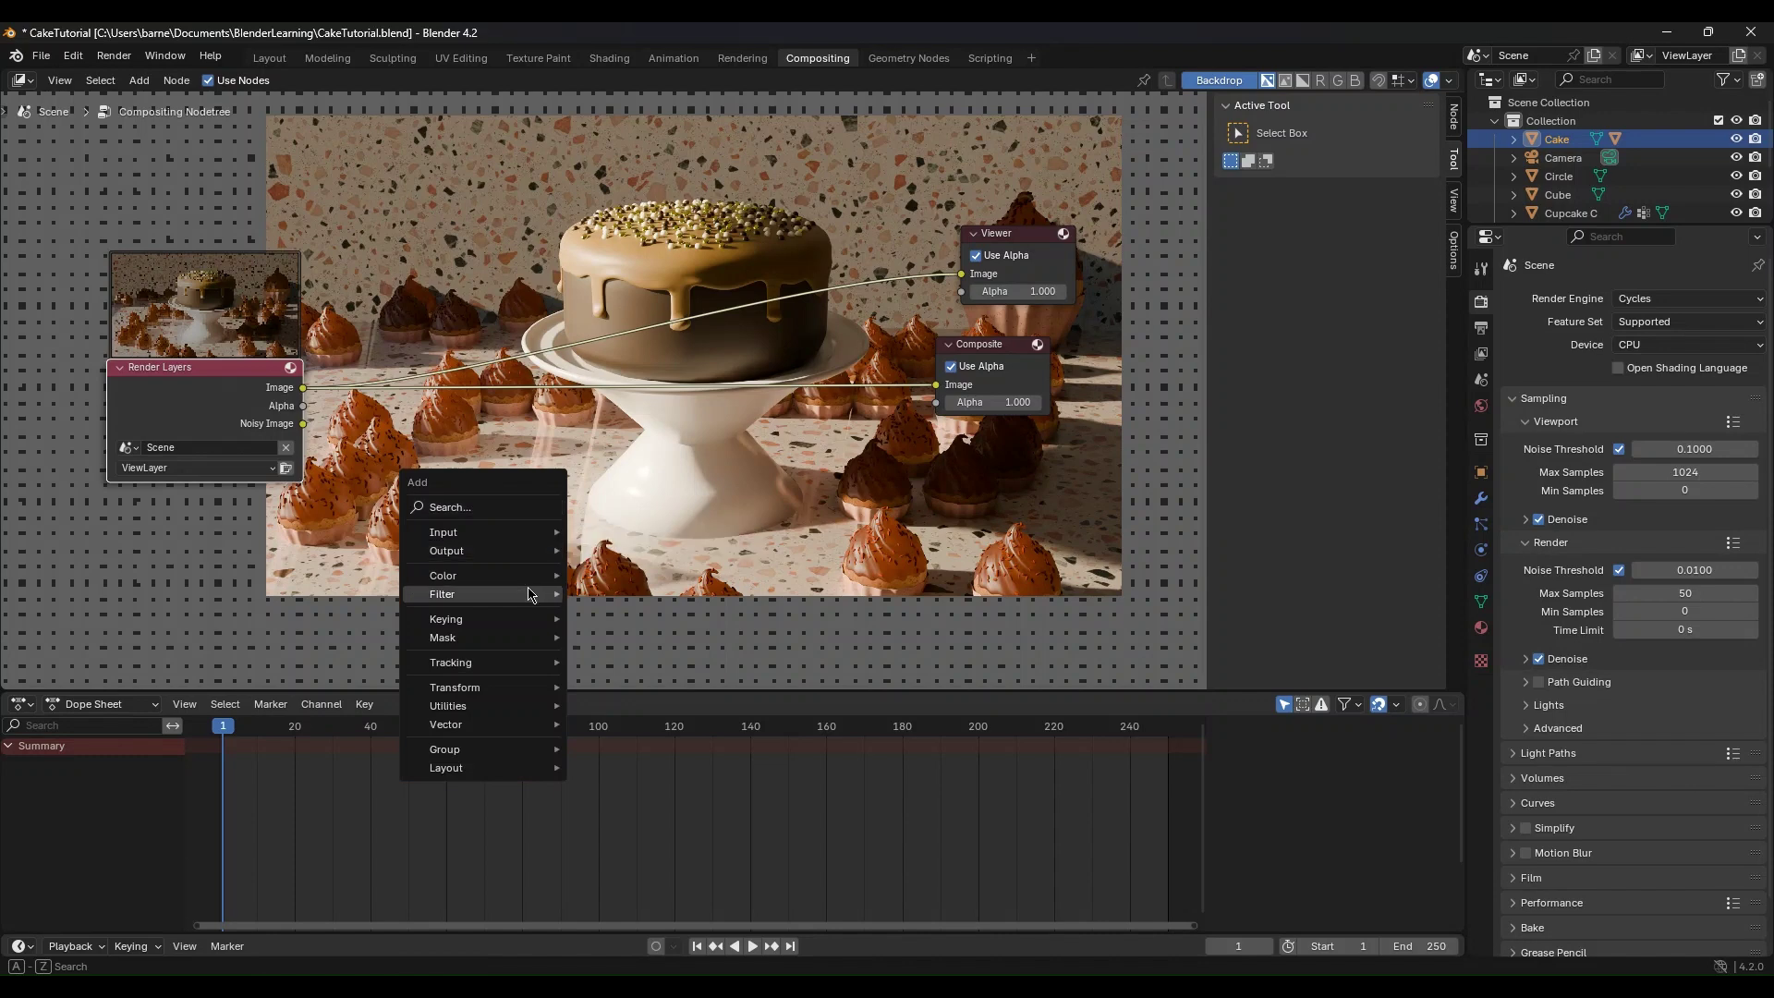
mouse_move(530, 596)
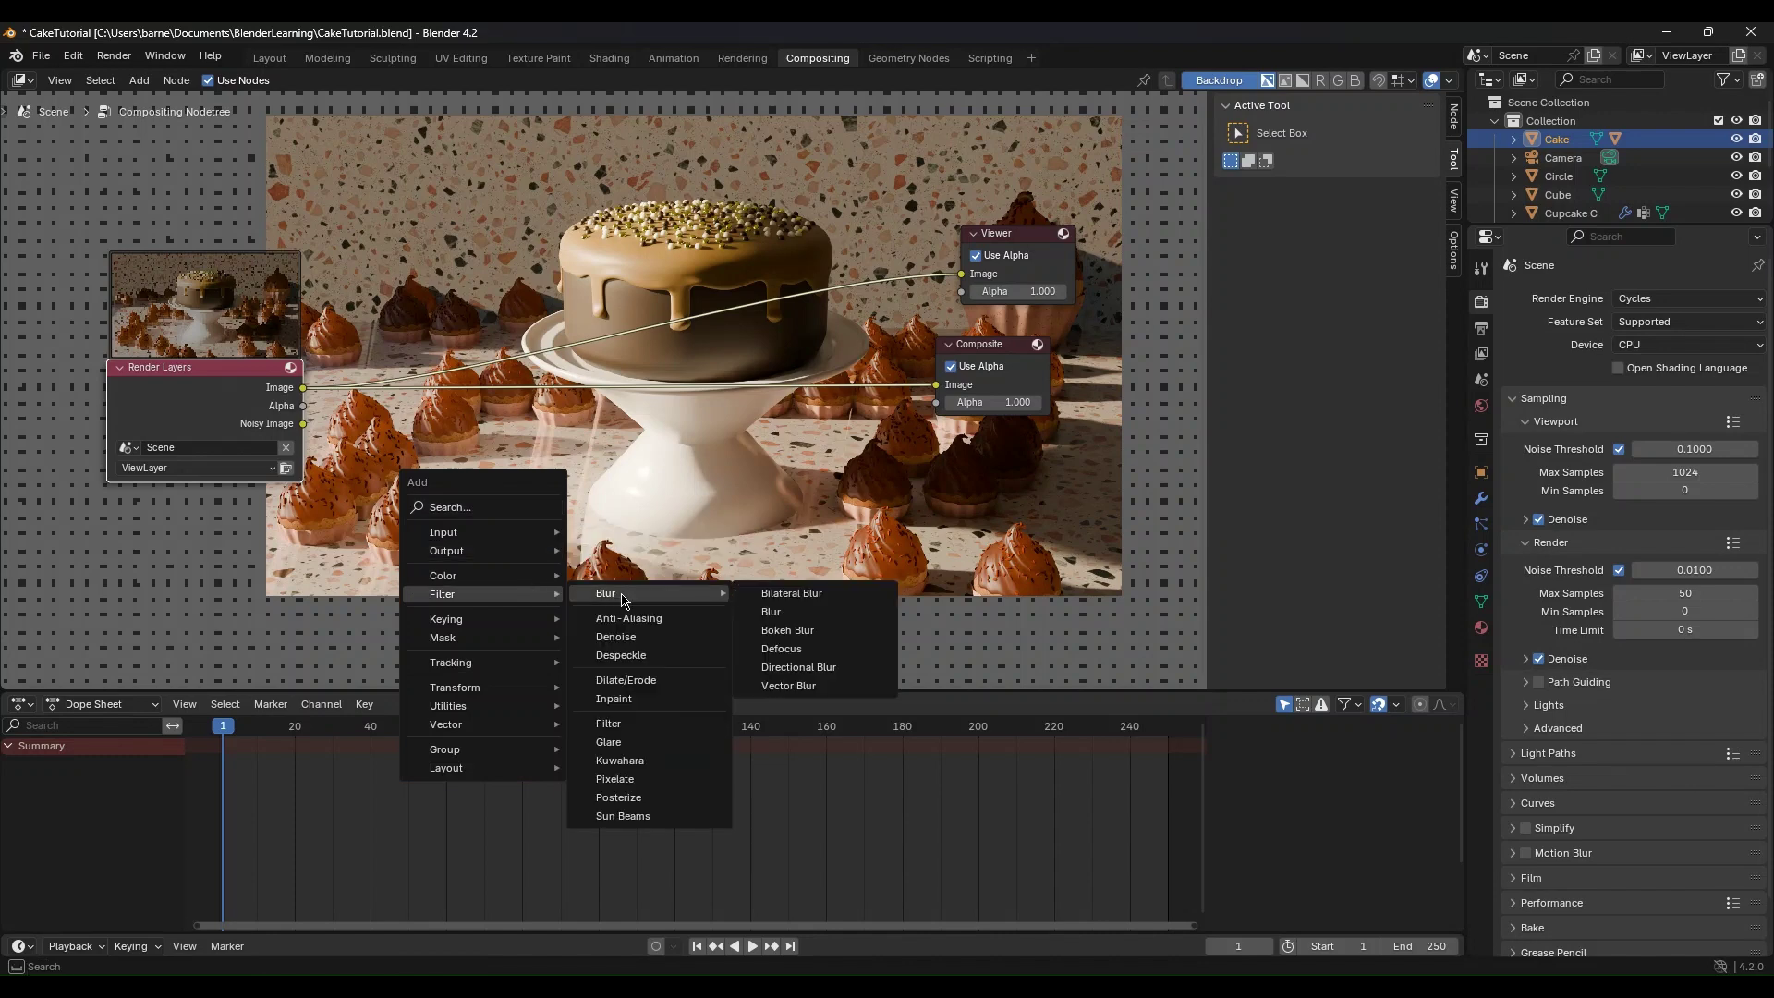
left_click(648, 742)
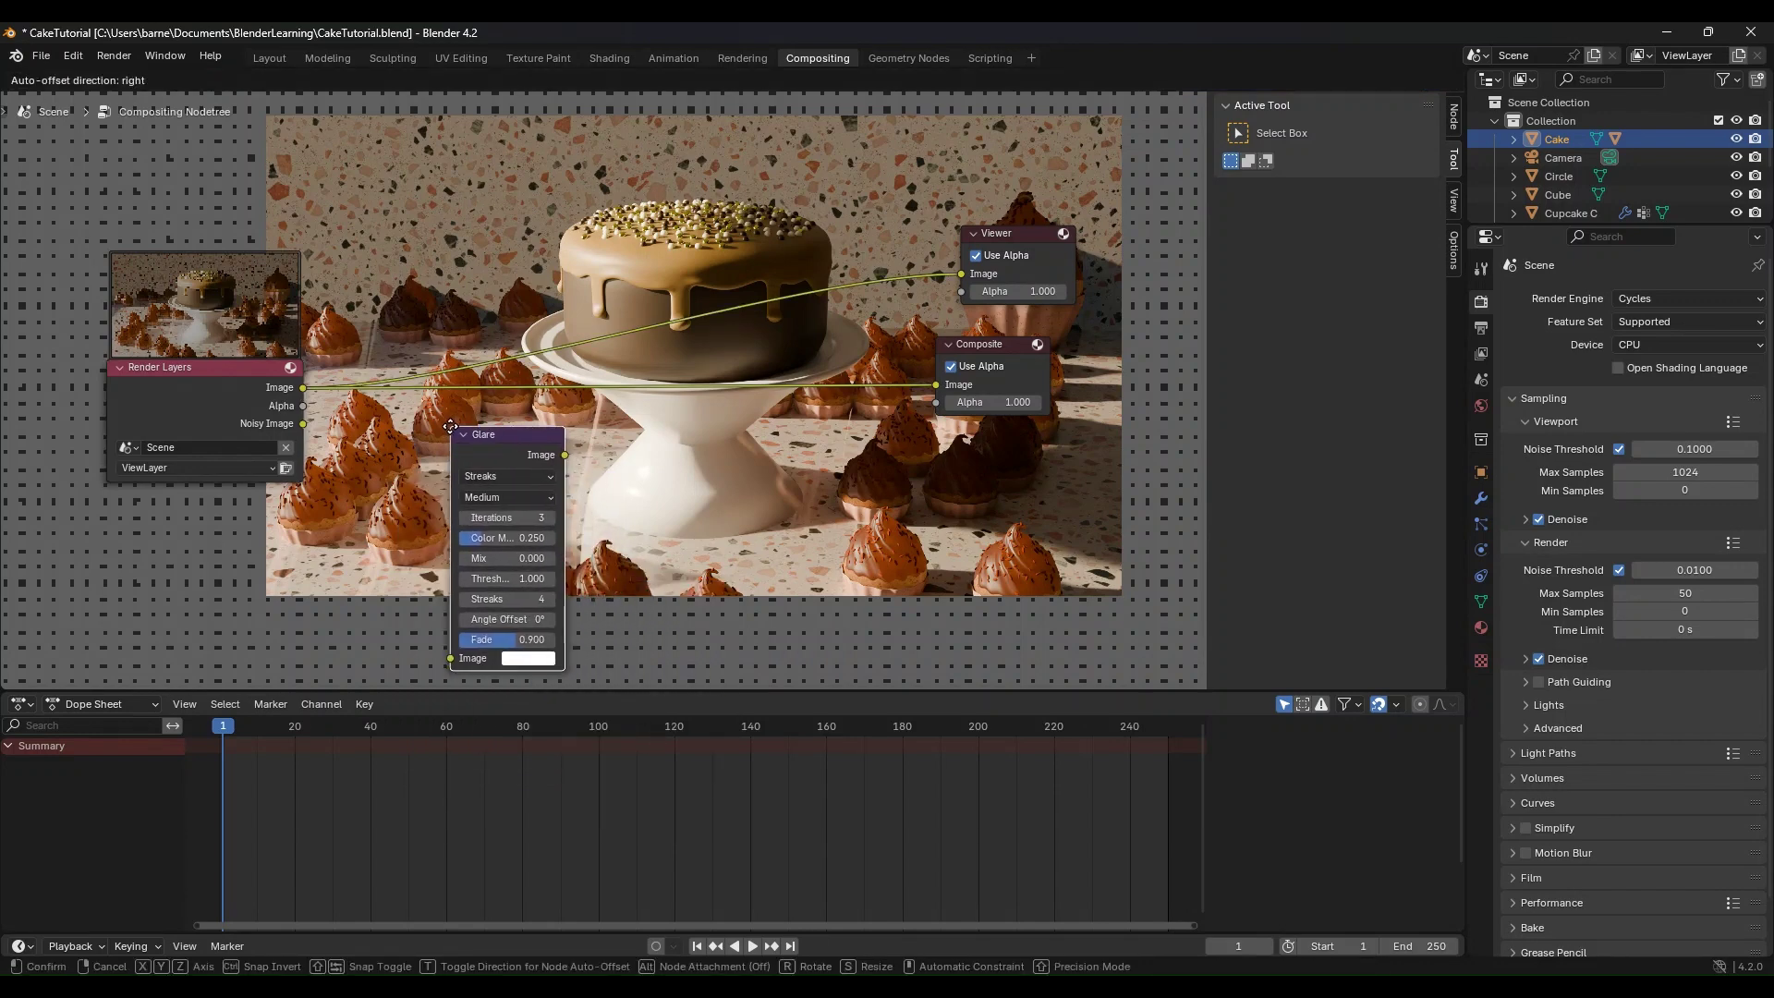
left_click(560, 319)
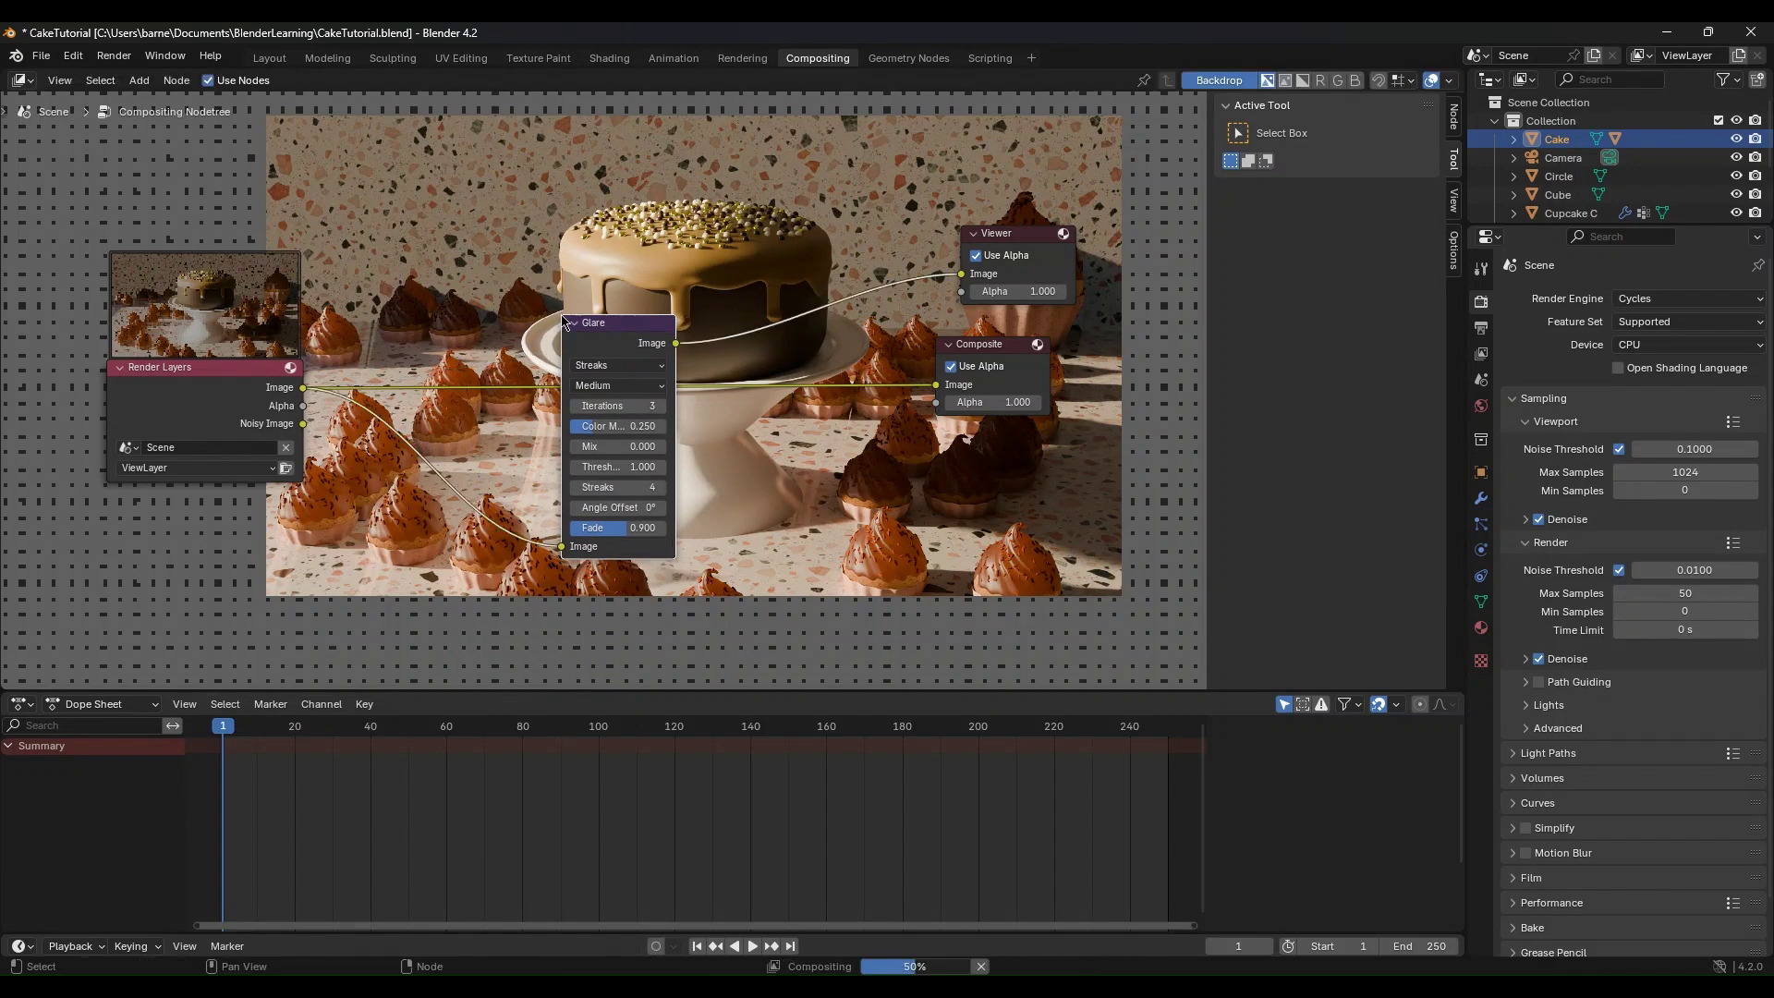
left_click_drag(606, 344, 614, 435)
Step: Set the Streaks Glare node's streak count to 16 and its quality to Medium
left_click(619, 483)
left_click(636, 524)
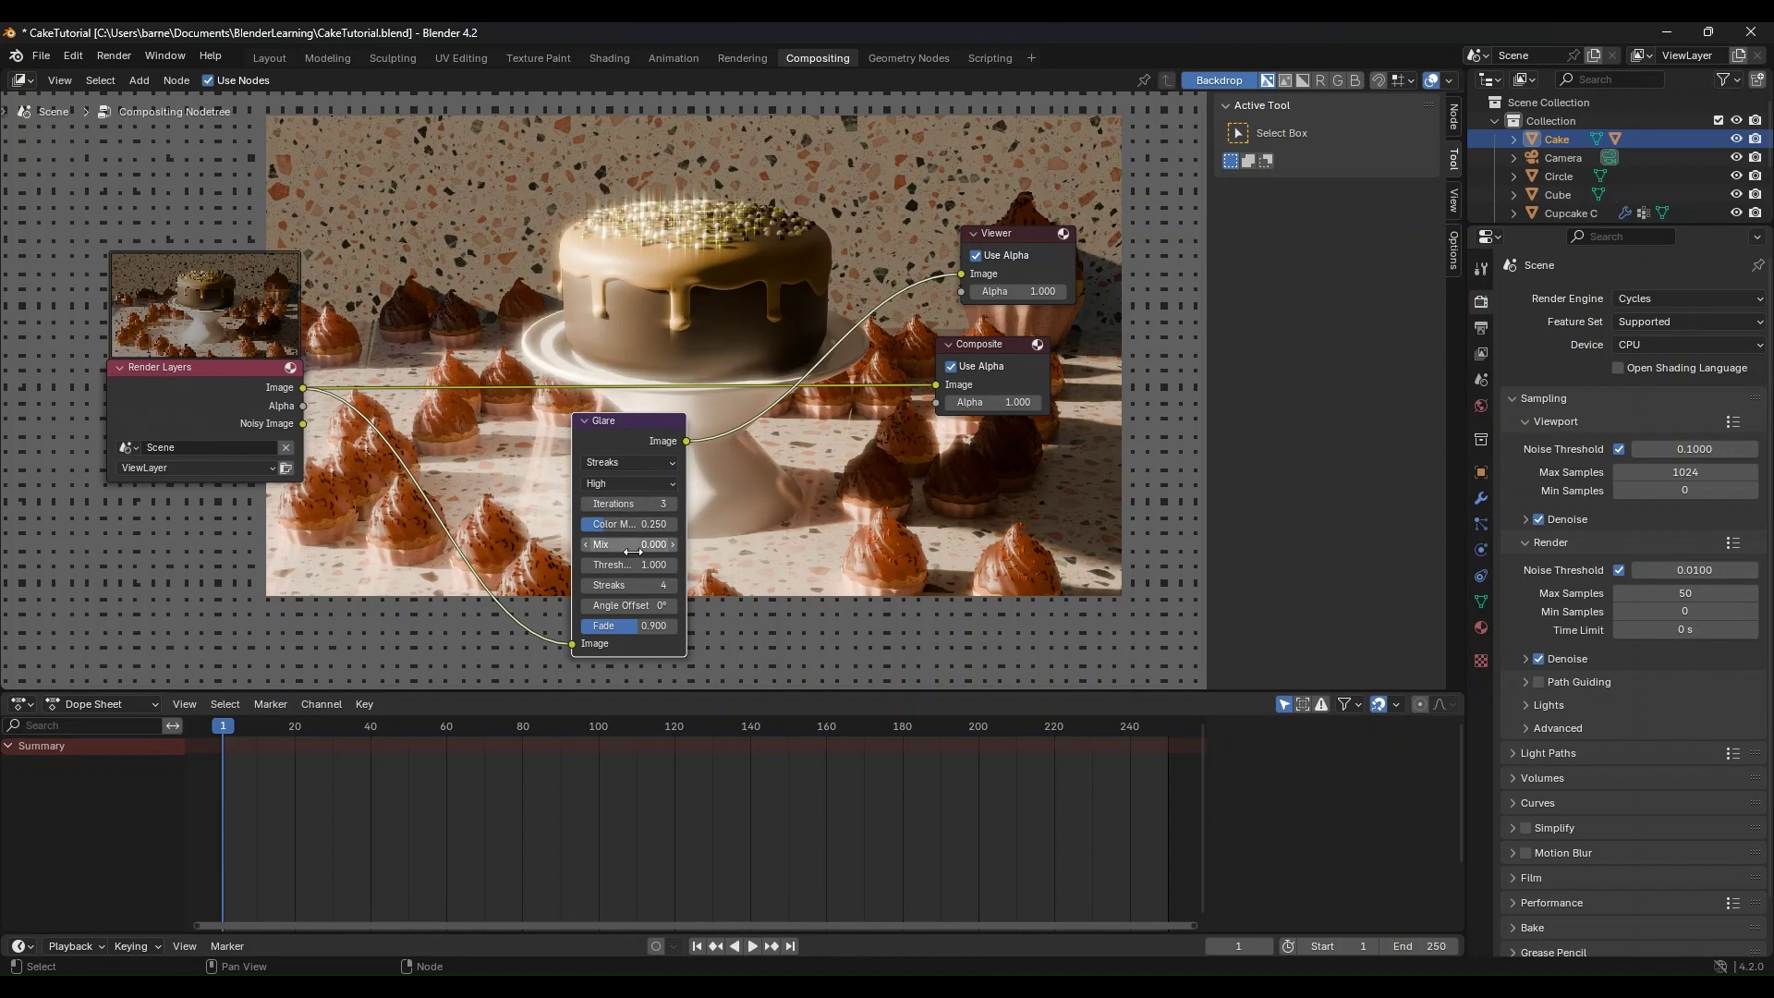
left_click_drag(654, 585, 793, 584)
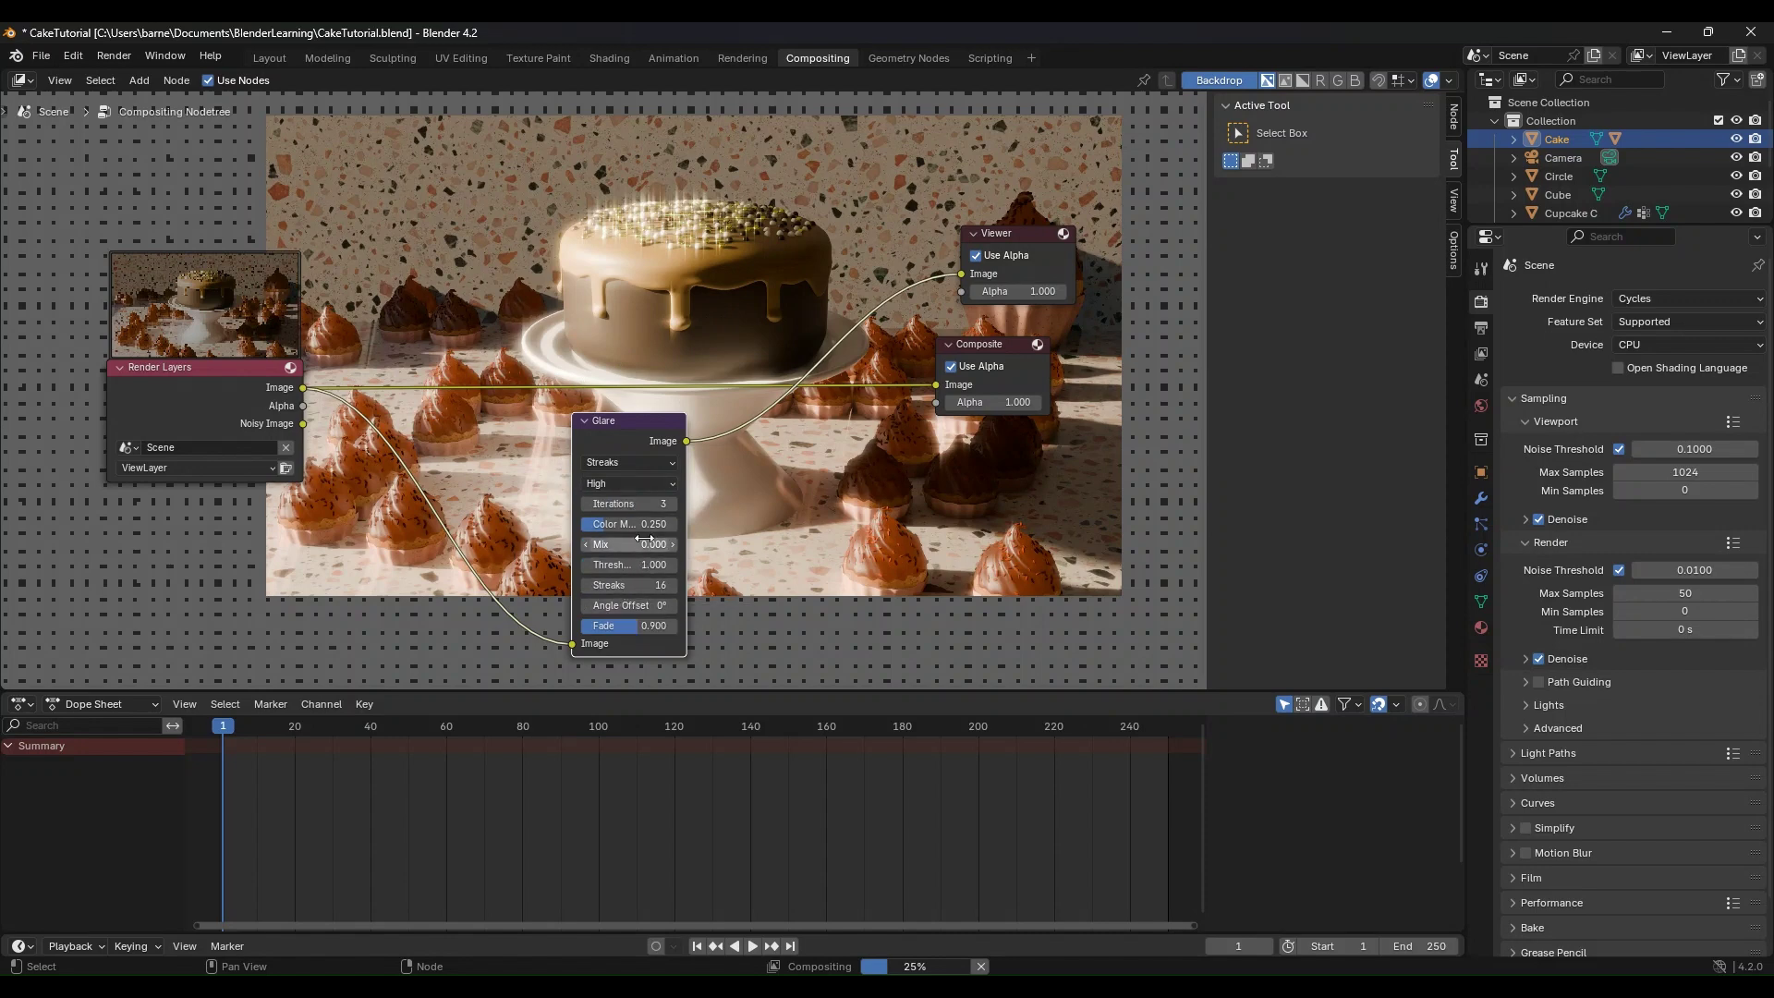
left_click(662, 483)
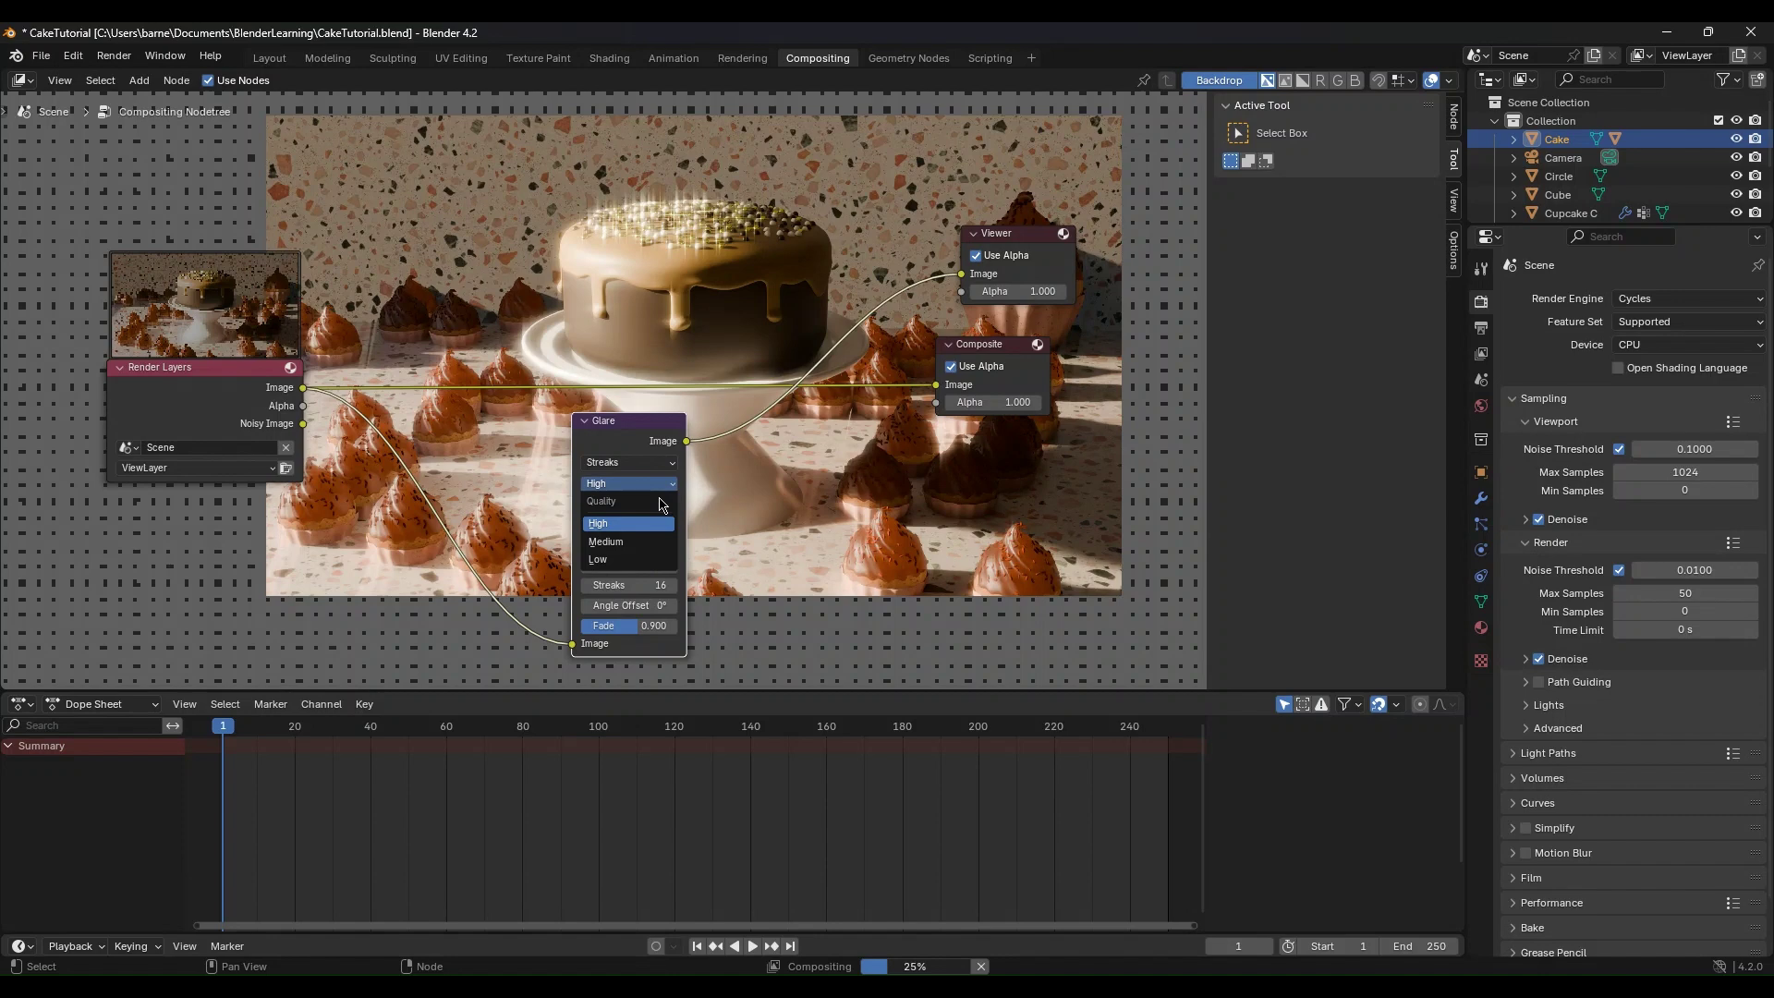
left_click(659, 543)
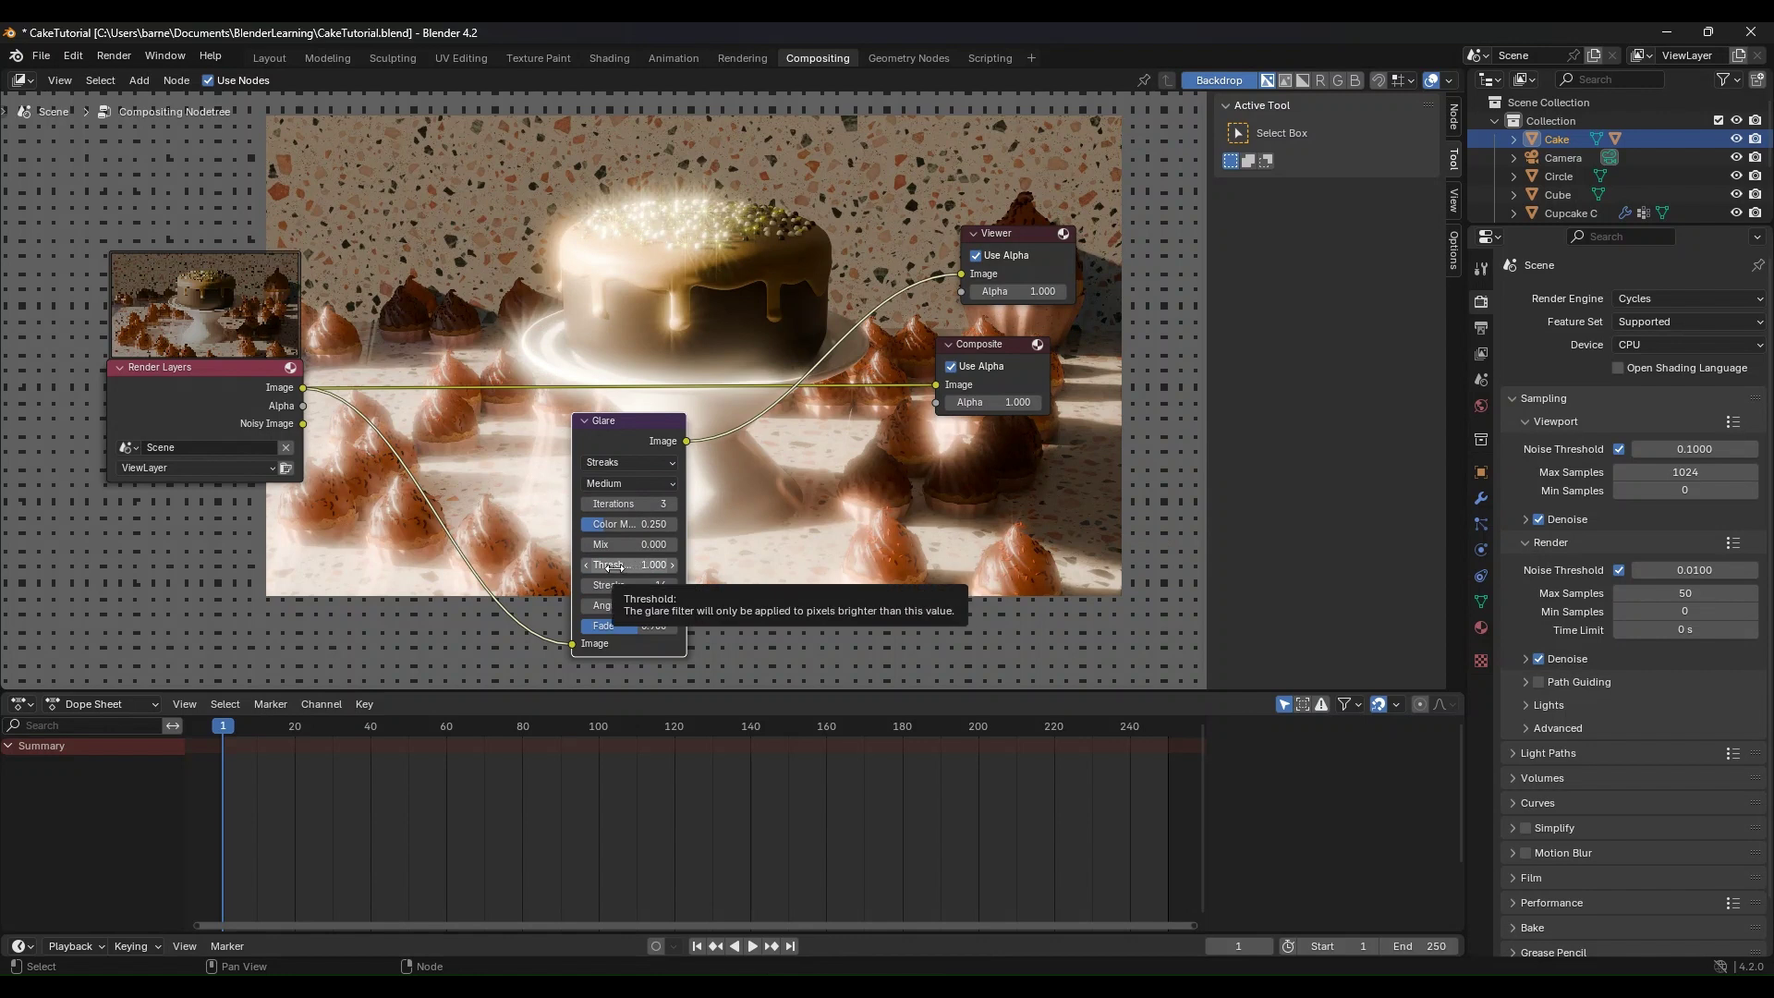
Step: Try a threshold of 30 on the Streaks Glare node and settle on 15
left_click(618, 564)
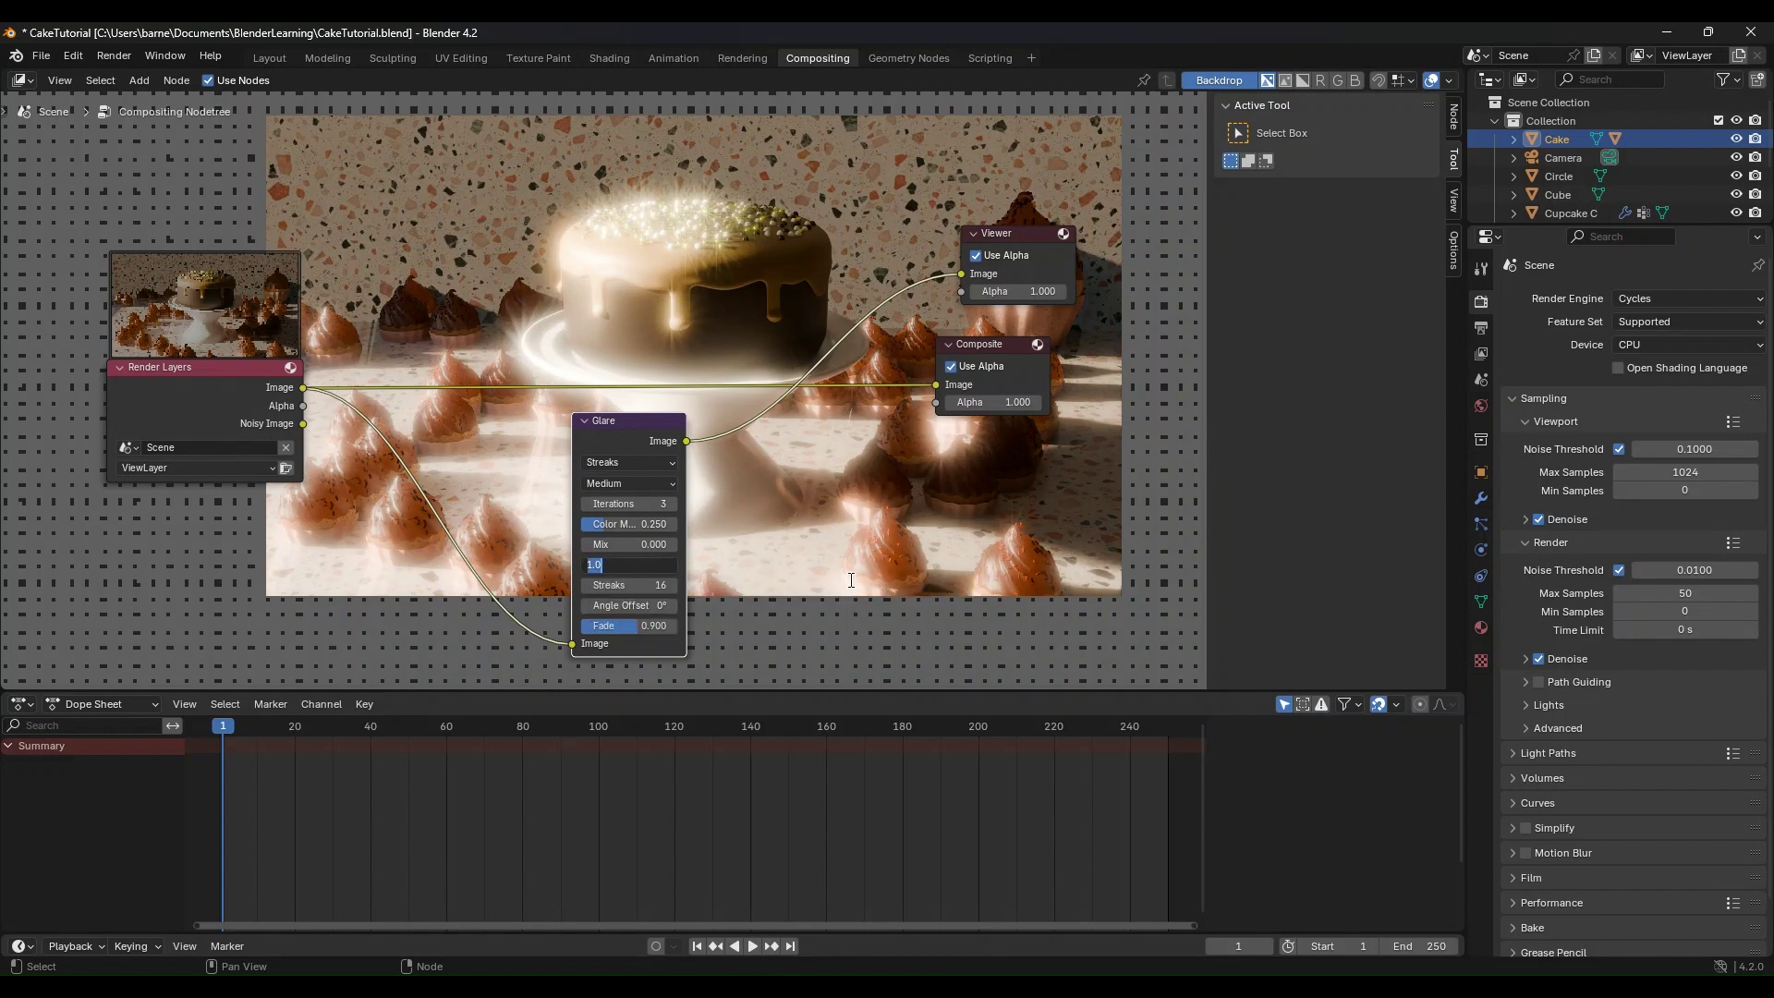
type("30")
key("Return")
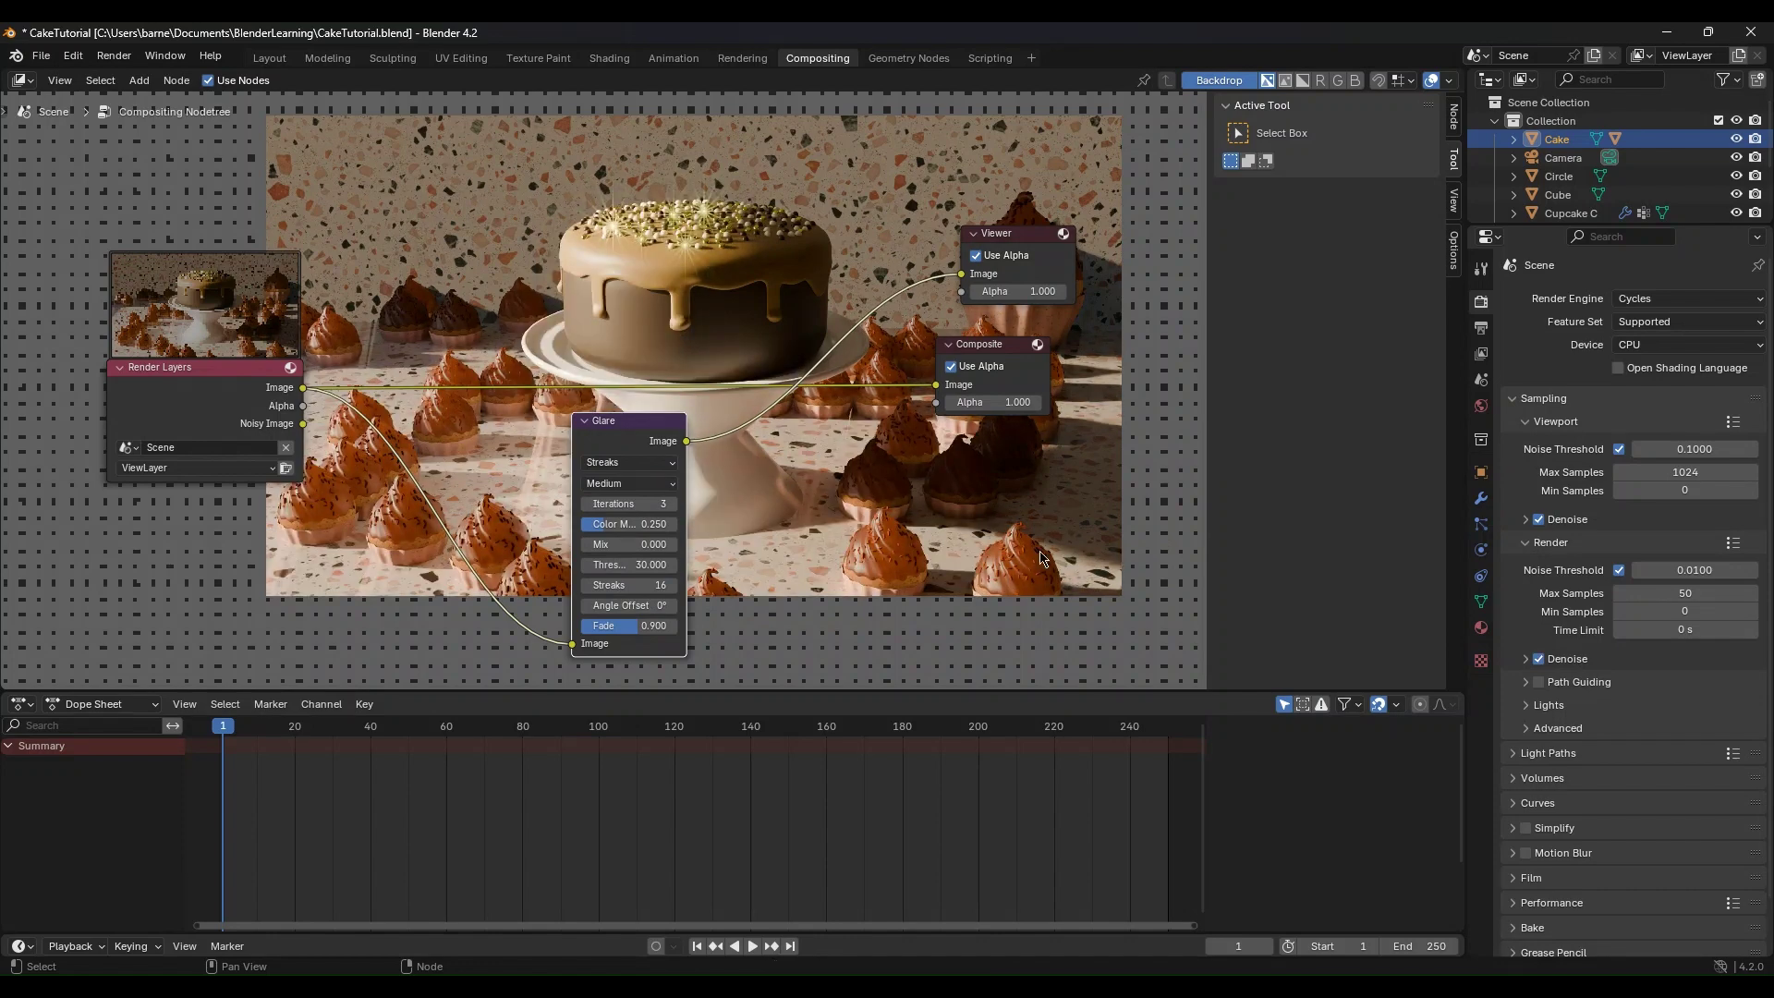
left_click(642, 565)
type("15")
key("Return")
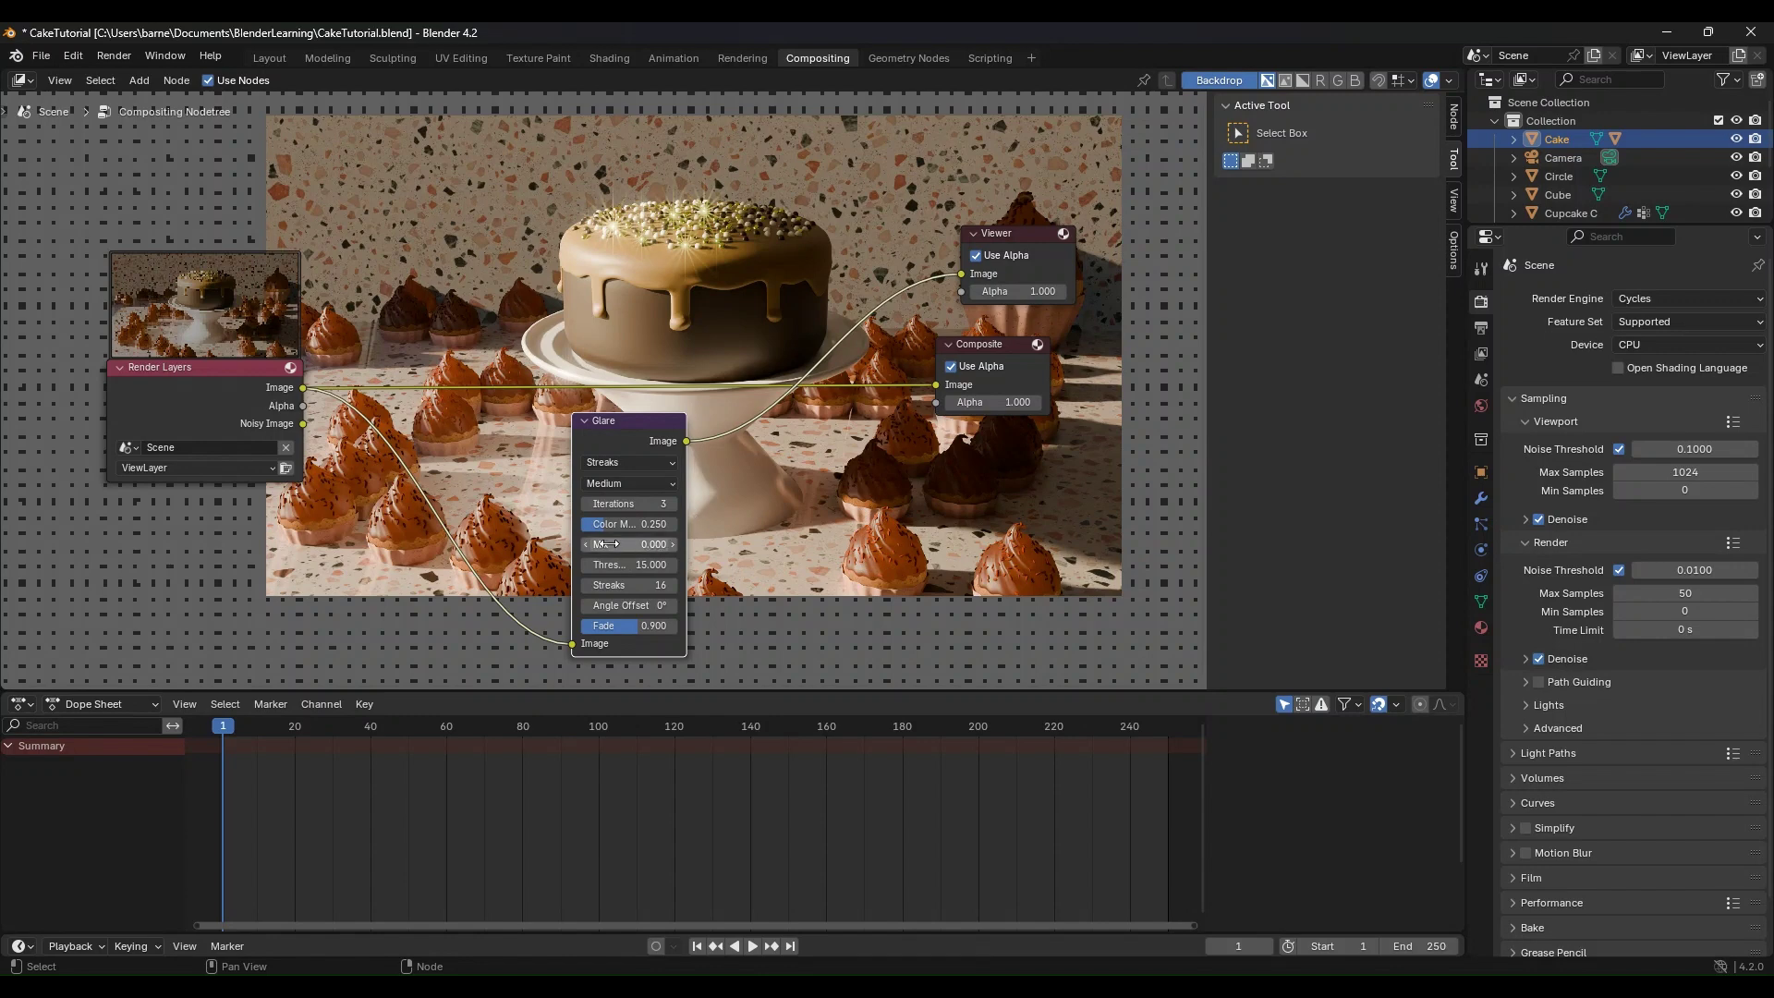
Step: Preview only the streak glare by setting the node's Mix to 1, and reset Mix to 0
left_click_drag(610, 545, 721, 544)
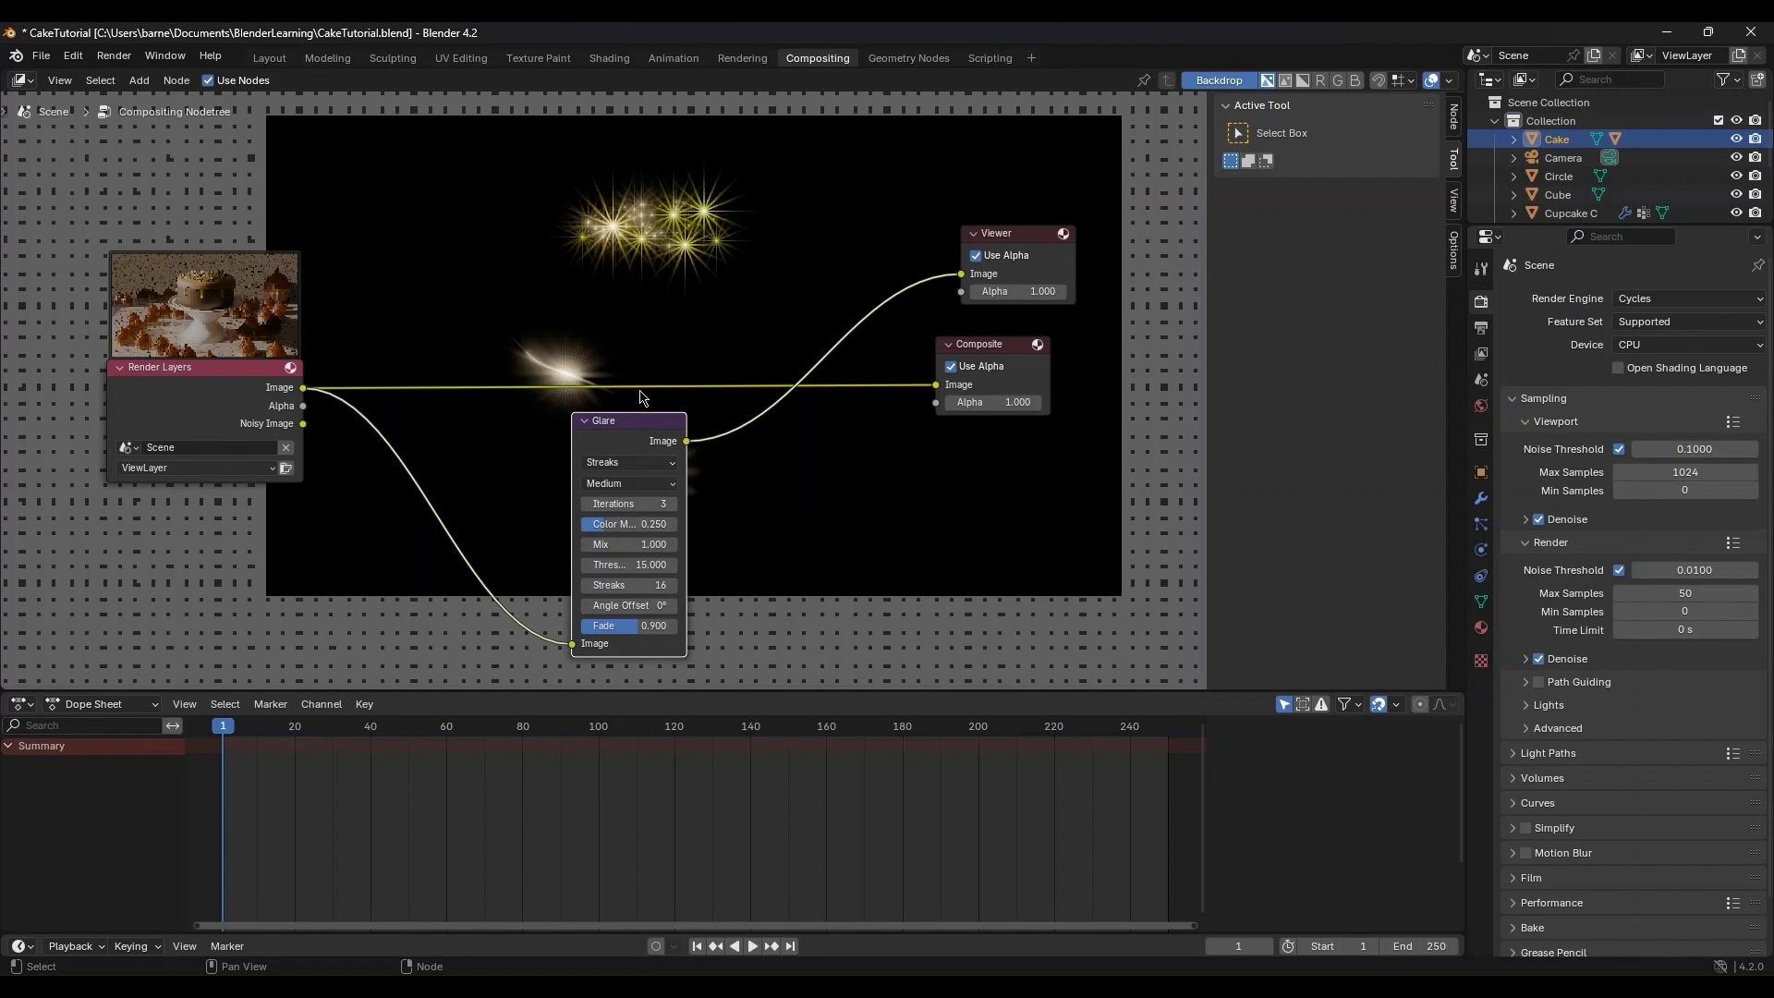
left_click(647, 545)
type("1")
key("Return")
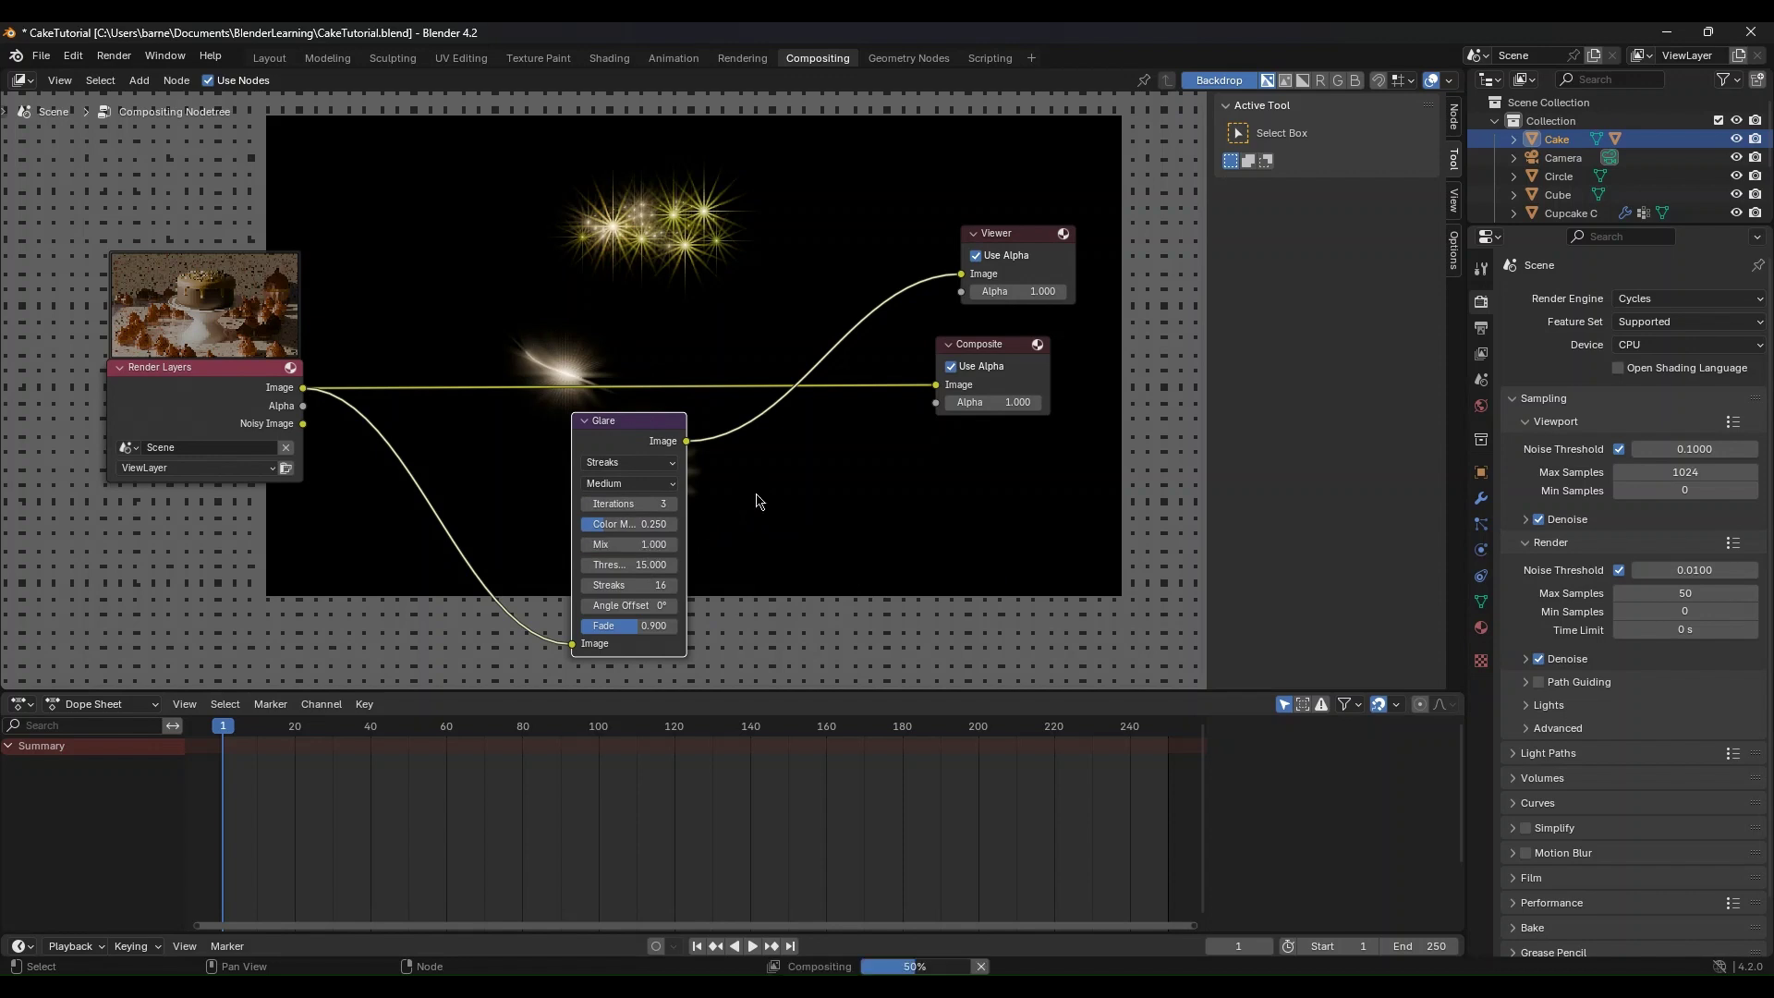
right_click(756, 500)
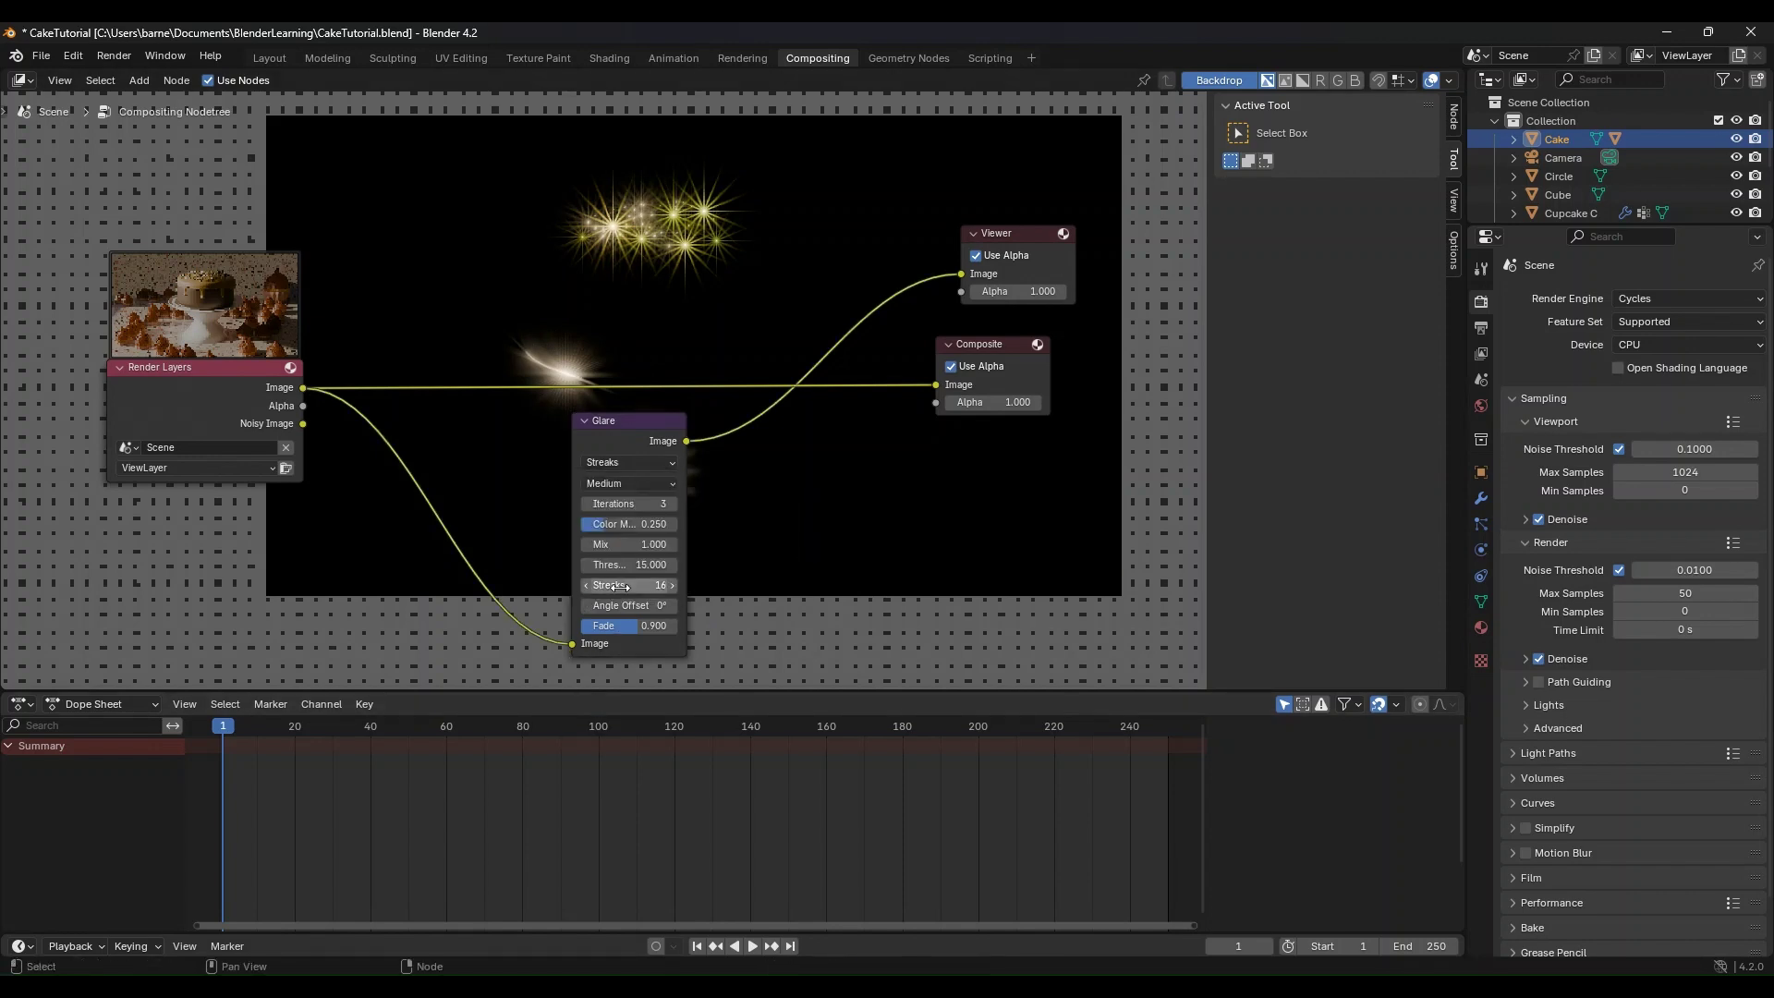
key("BackSpace")
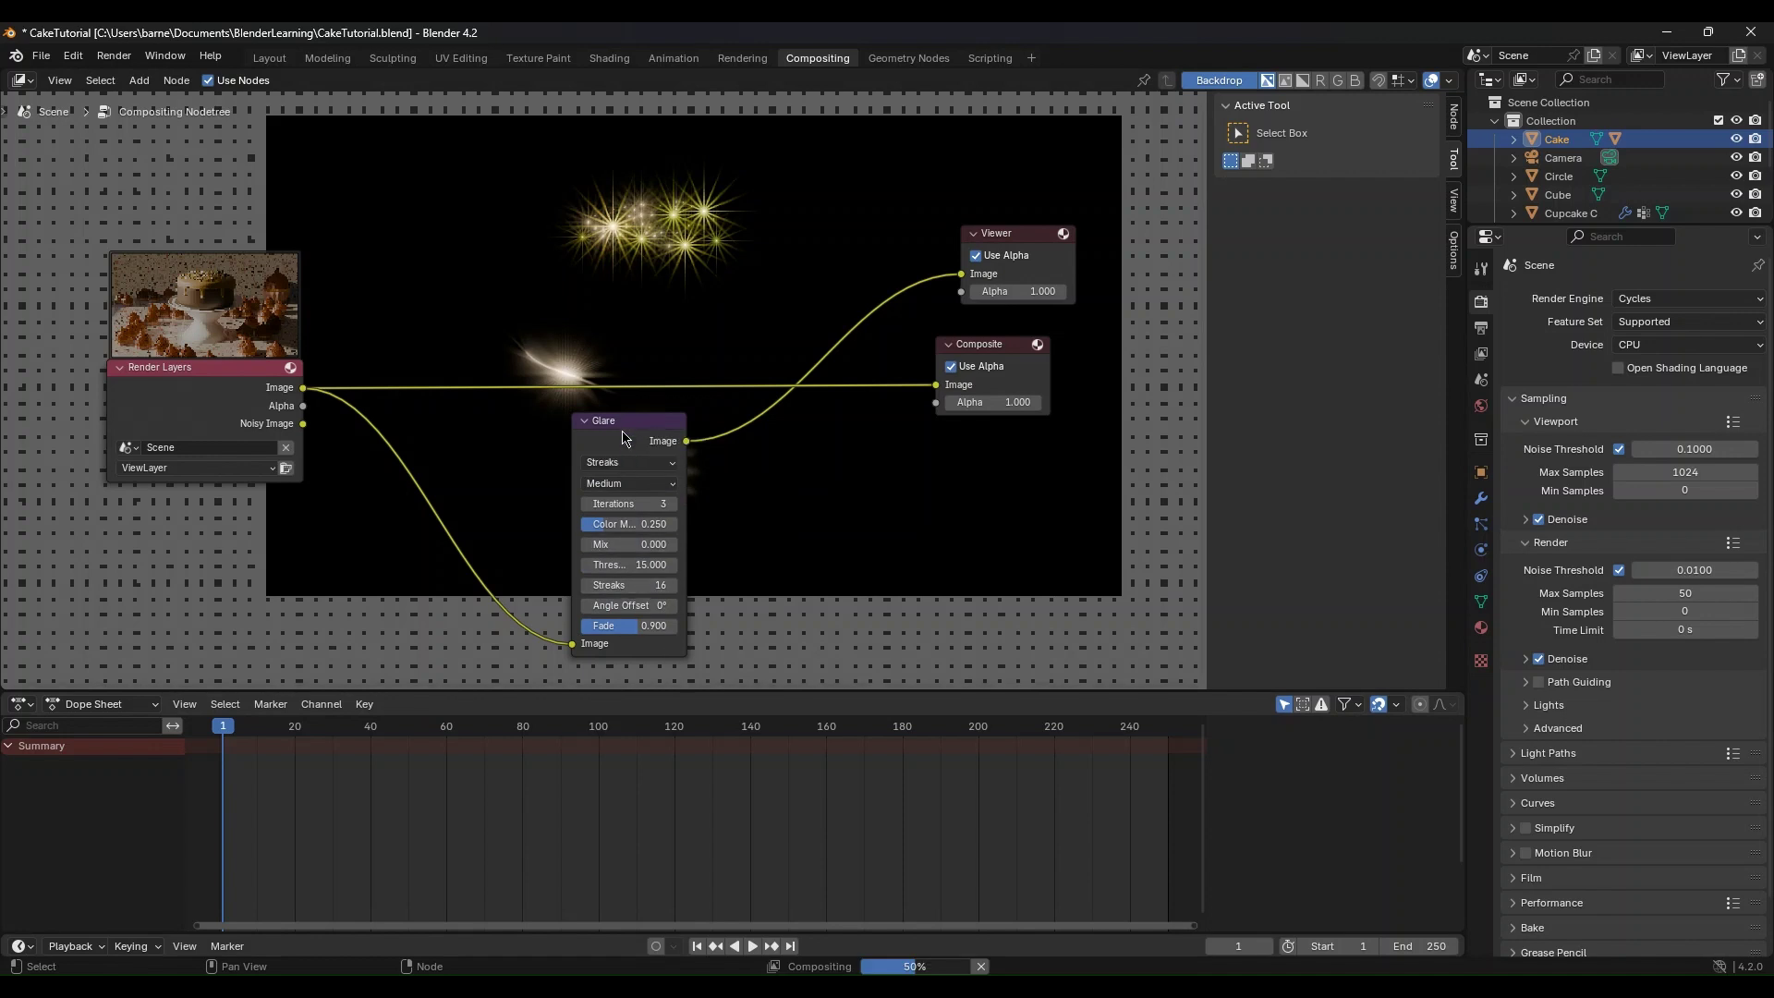
Step: Move the Streaks Glare node closer to Render Layers and place a duplicate with its input link kept above it
left_click_drag(623, 445, 528, 444)
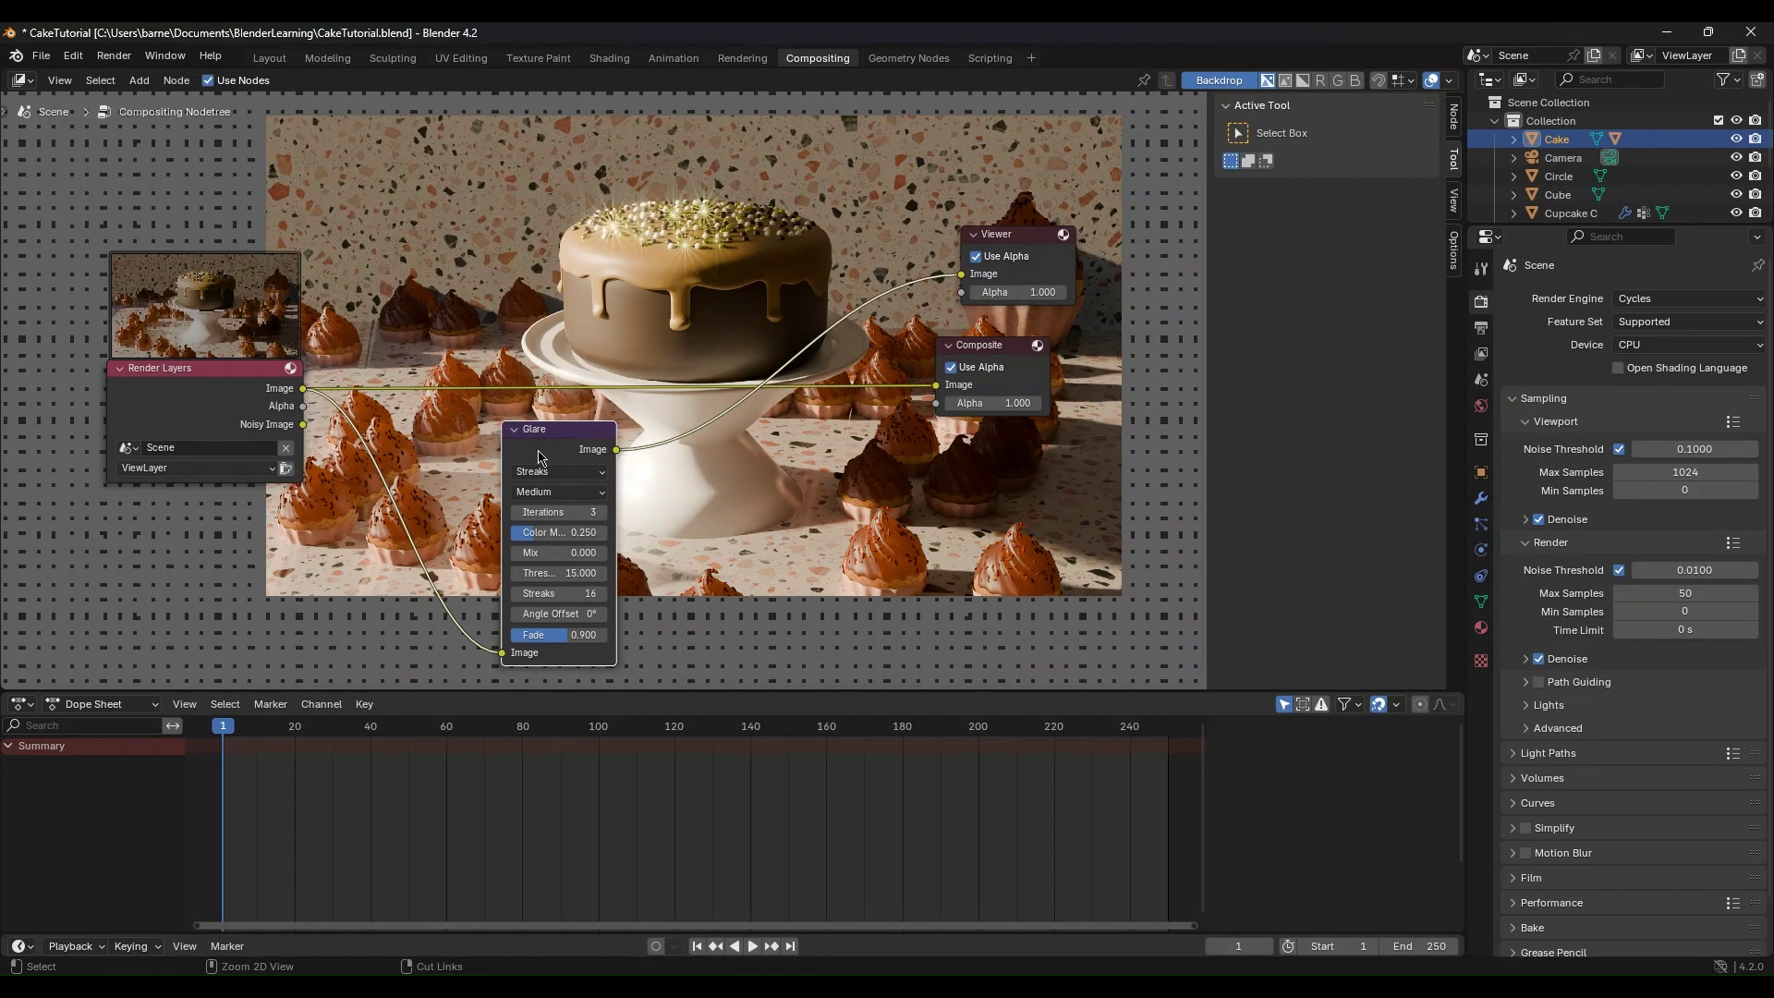
right_click(540, 457)
left_click(537, 450)
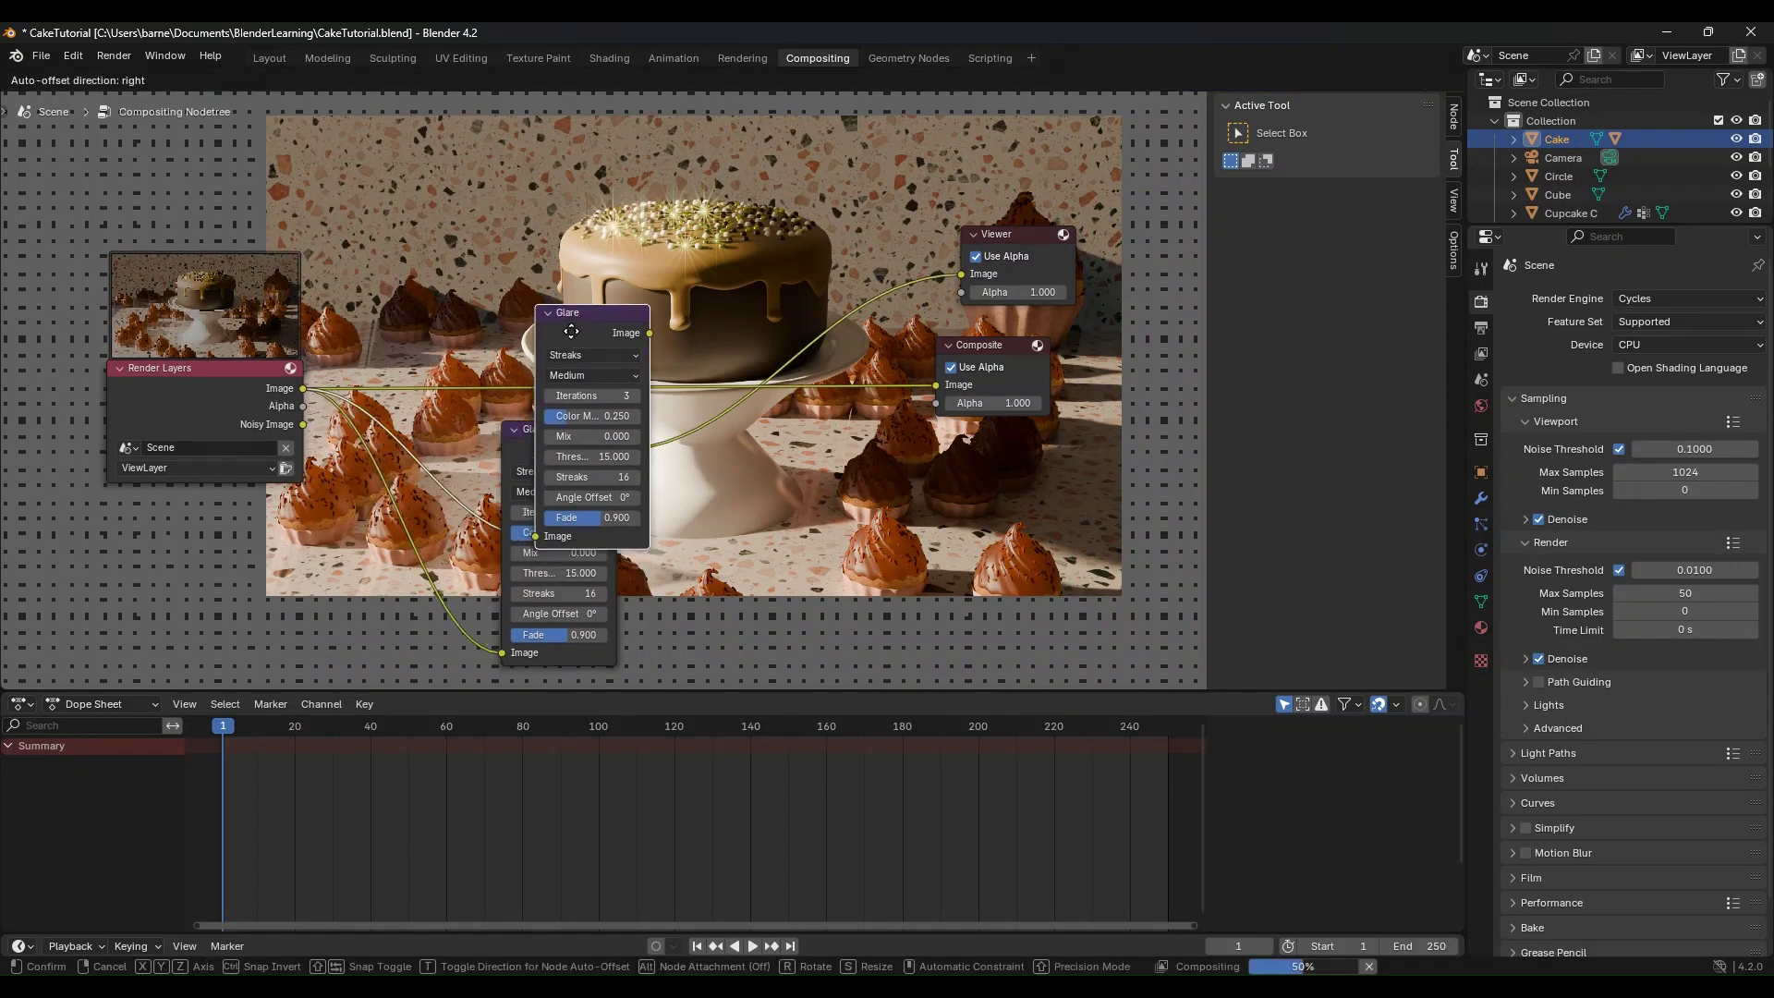
left_click(539, 173)
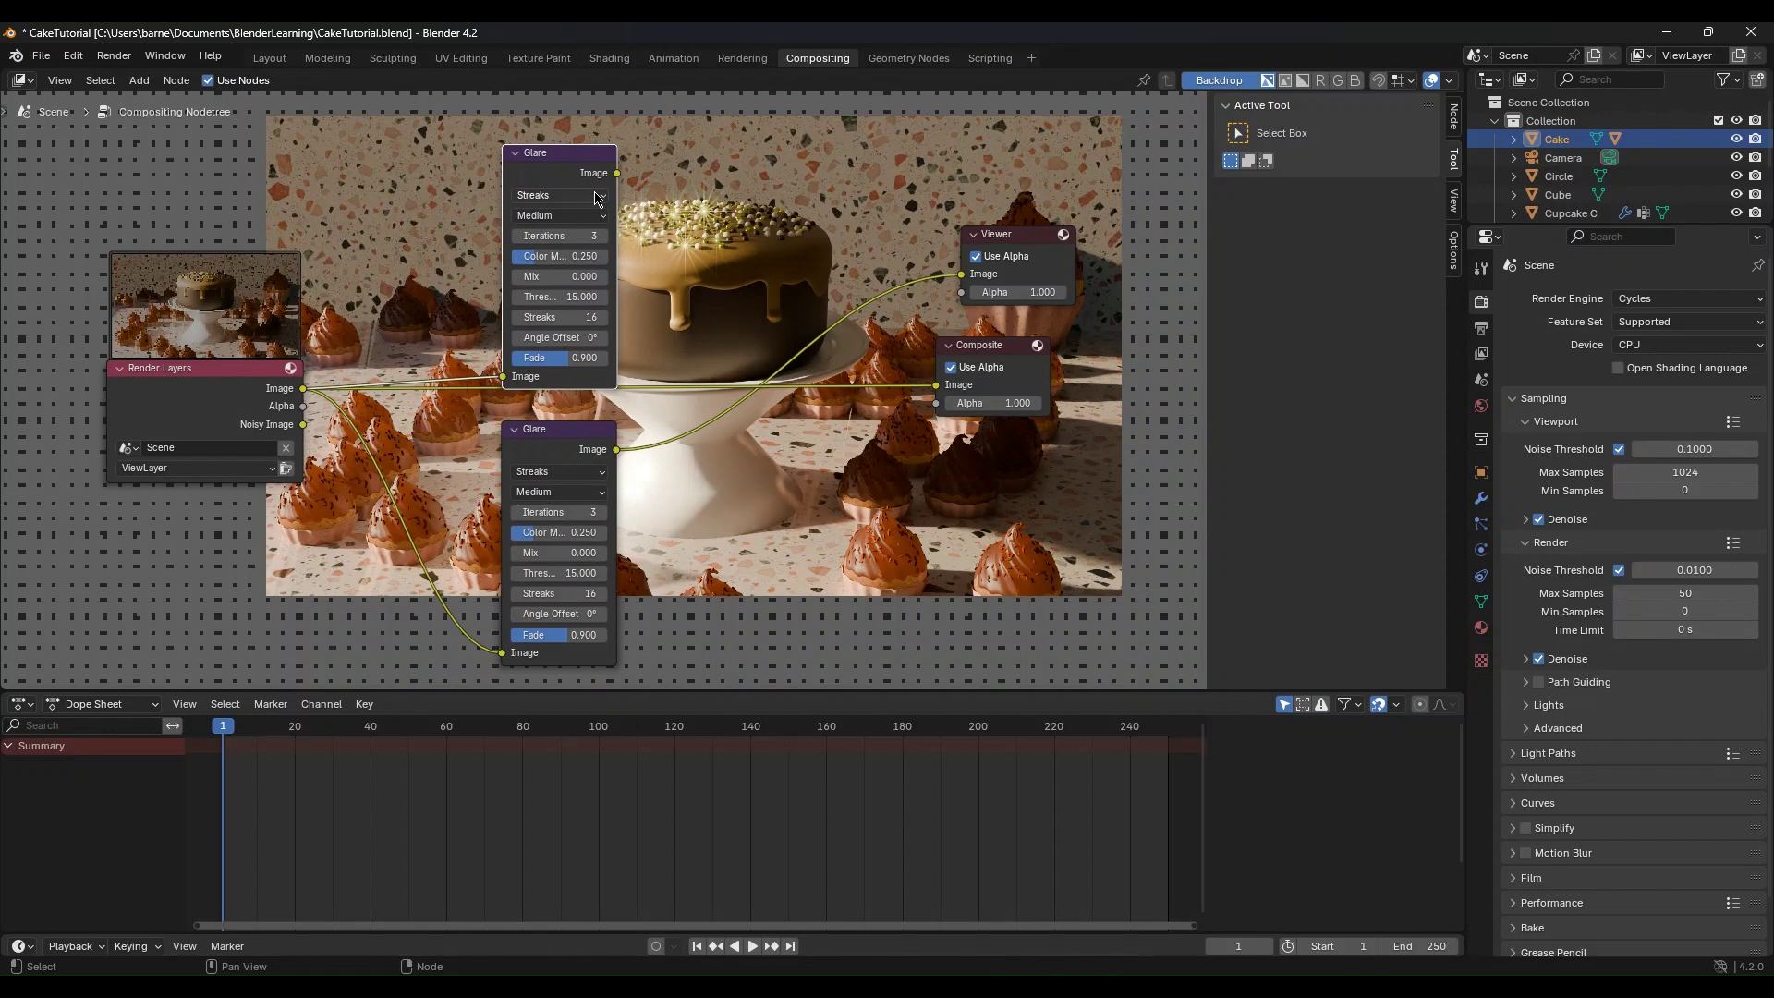
Step: Set the duplicated Glare node to Fog Glow with High quality and size 9
left_click(585, 197)
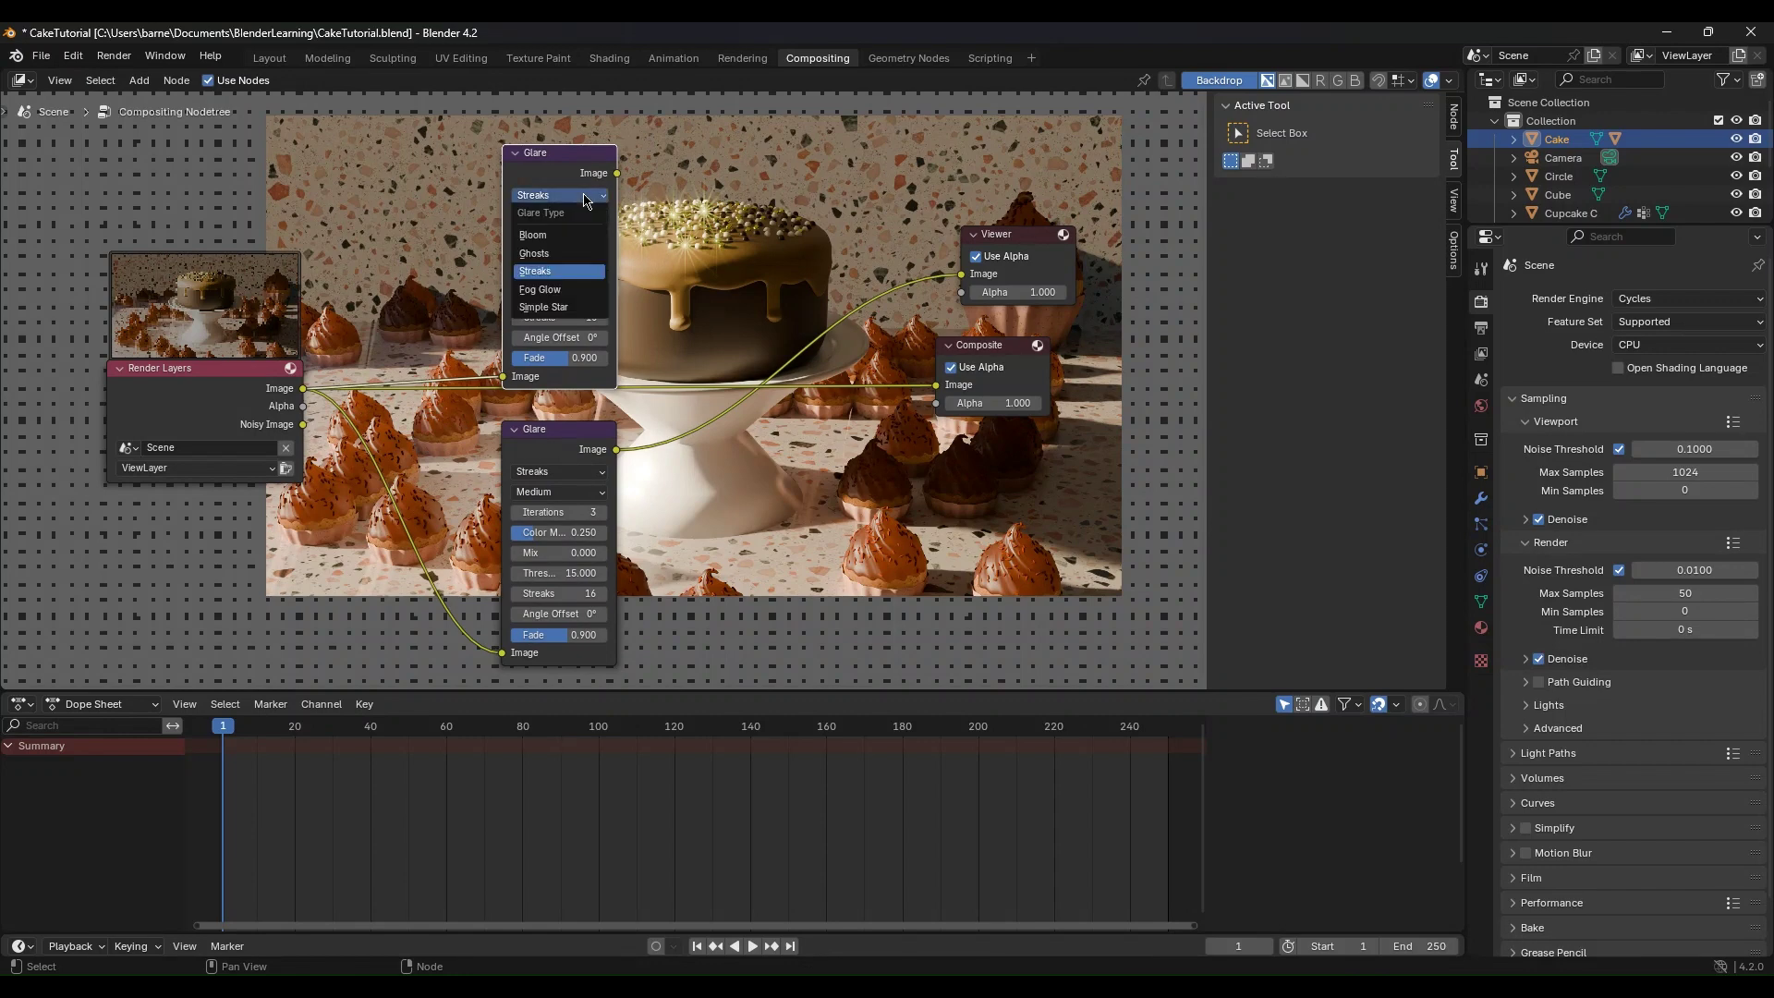
left_click(561, 290)
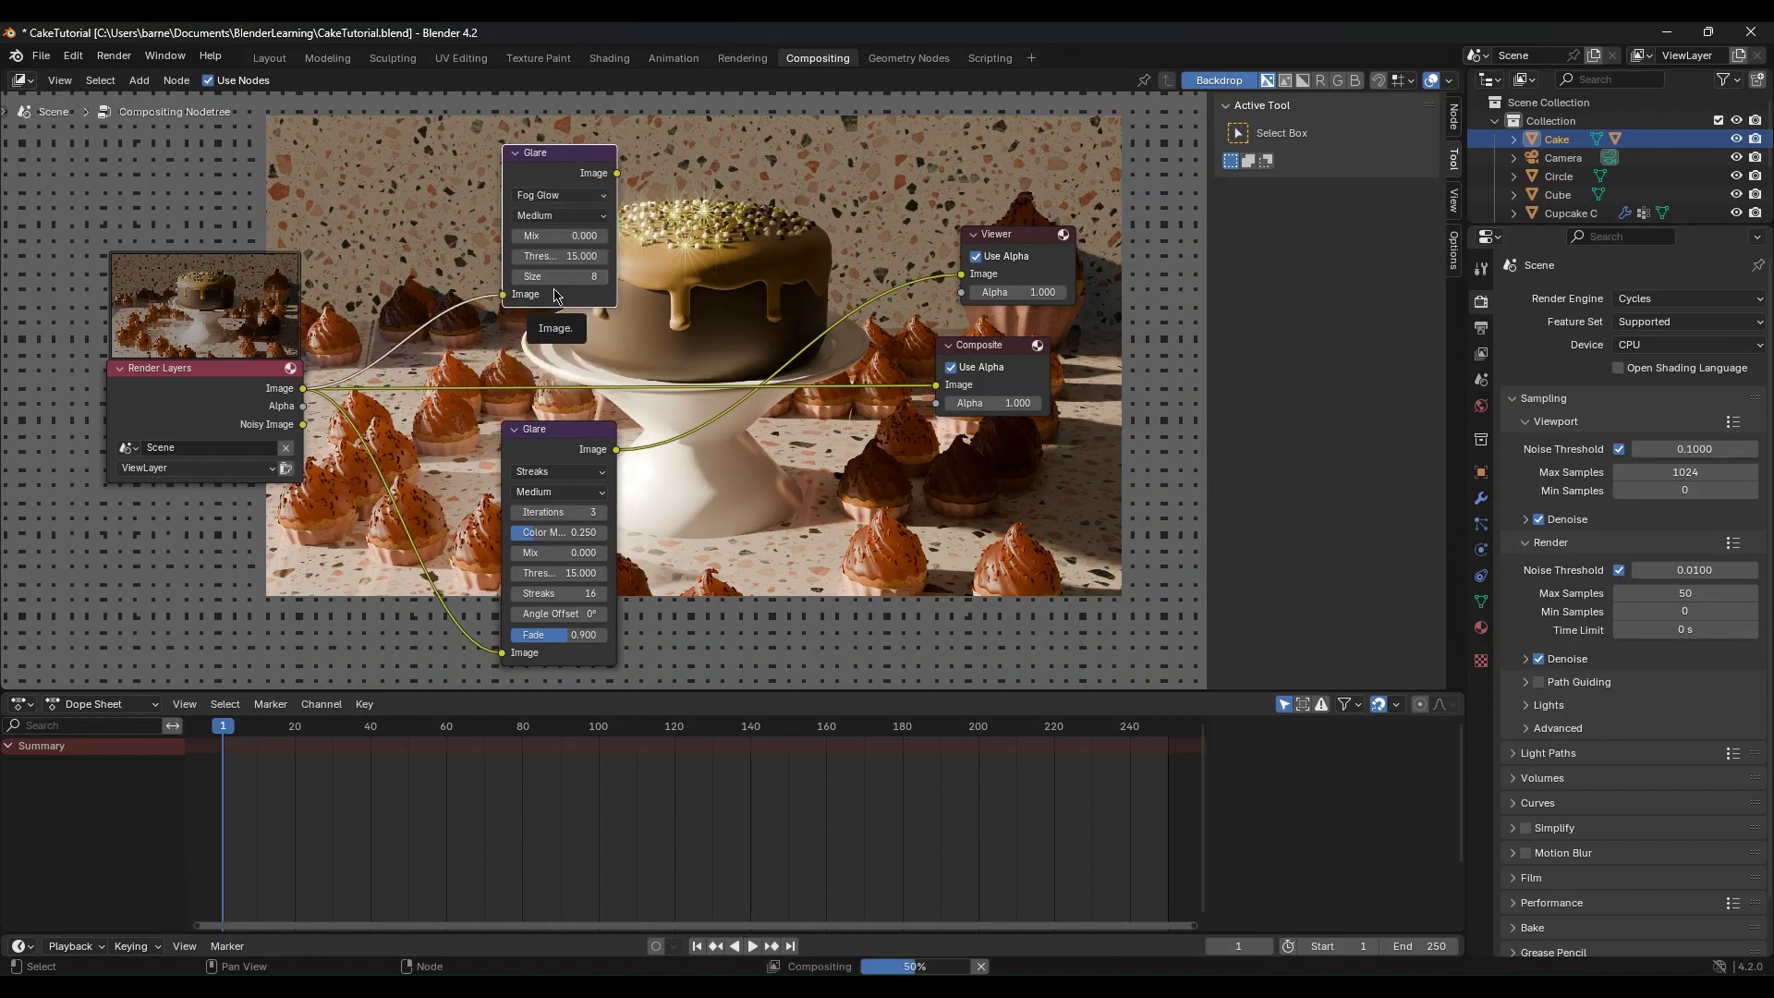
left_click(559, 215)
left_click(547, 236)
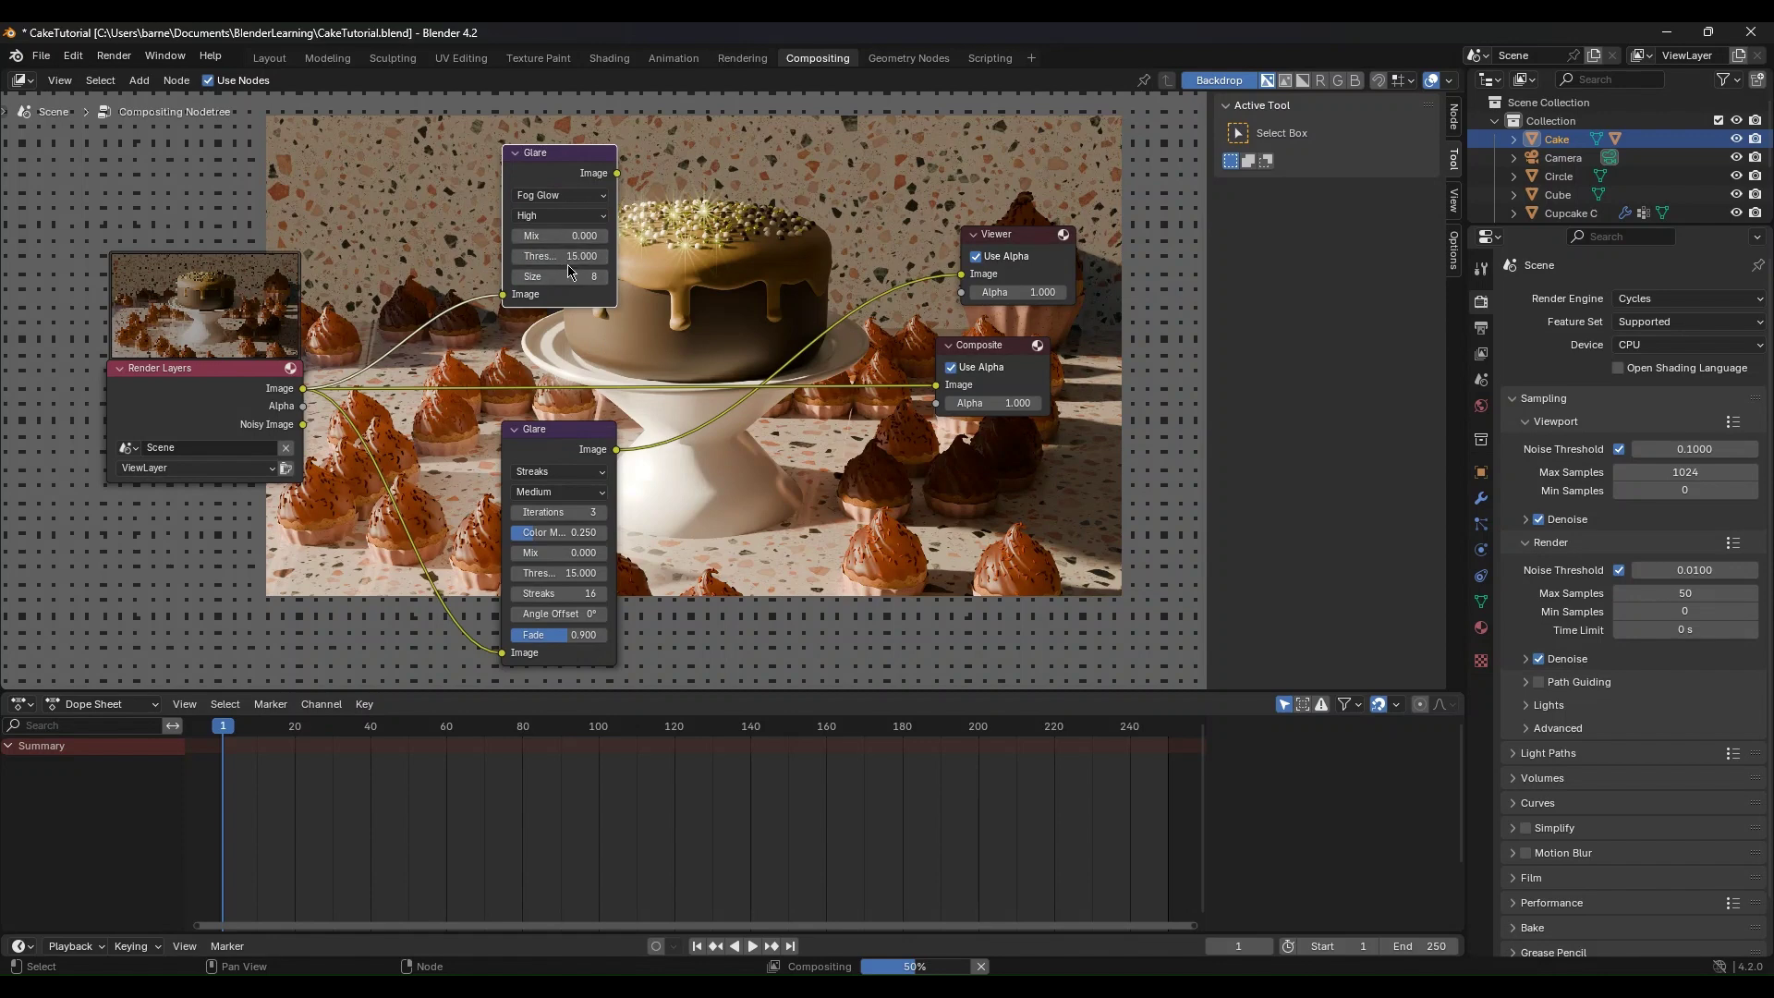
left_click(600, 277)
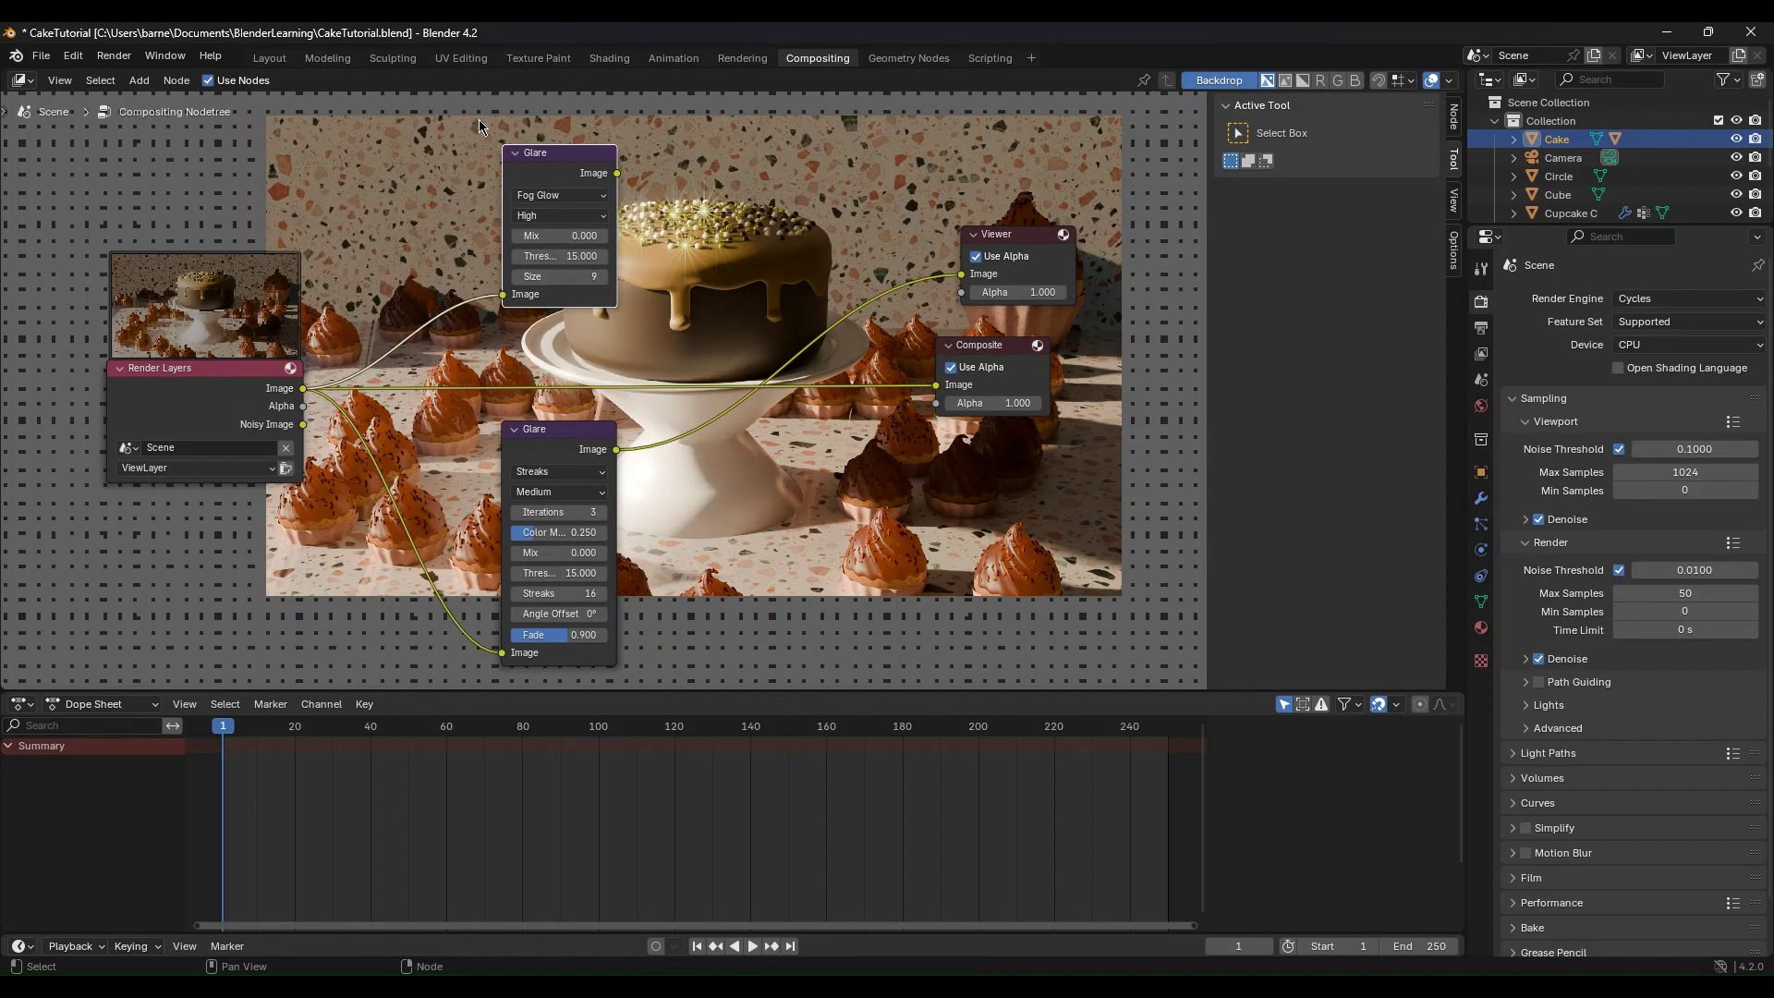
Step: Connect the Fog Glow Glare output to the Viewer and set its threshold to 10 and Mix to 1
left_click_drag(617, 173, 960, 274)
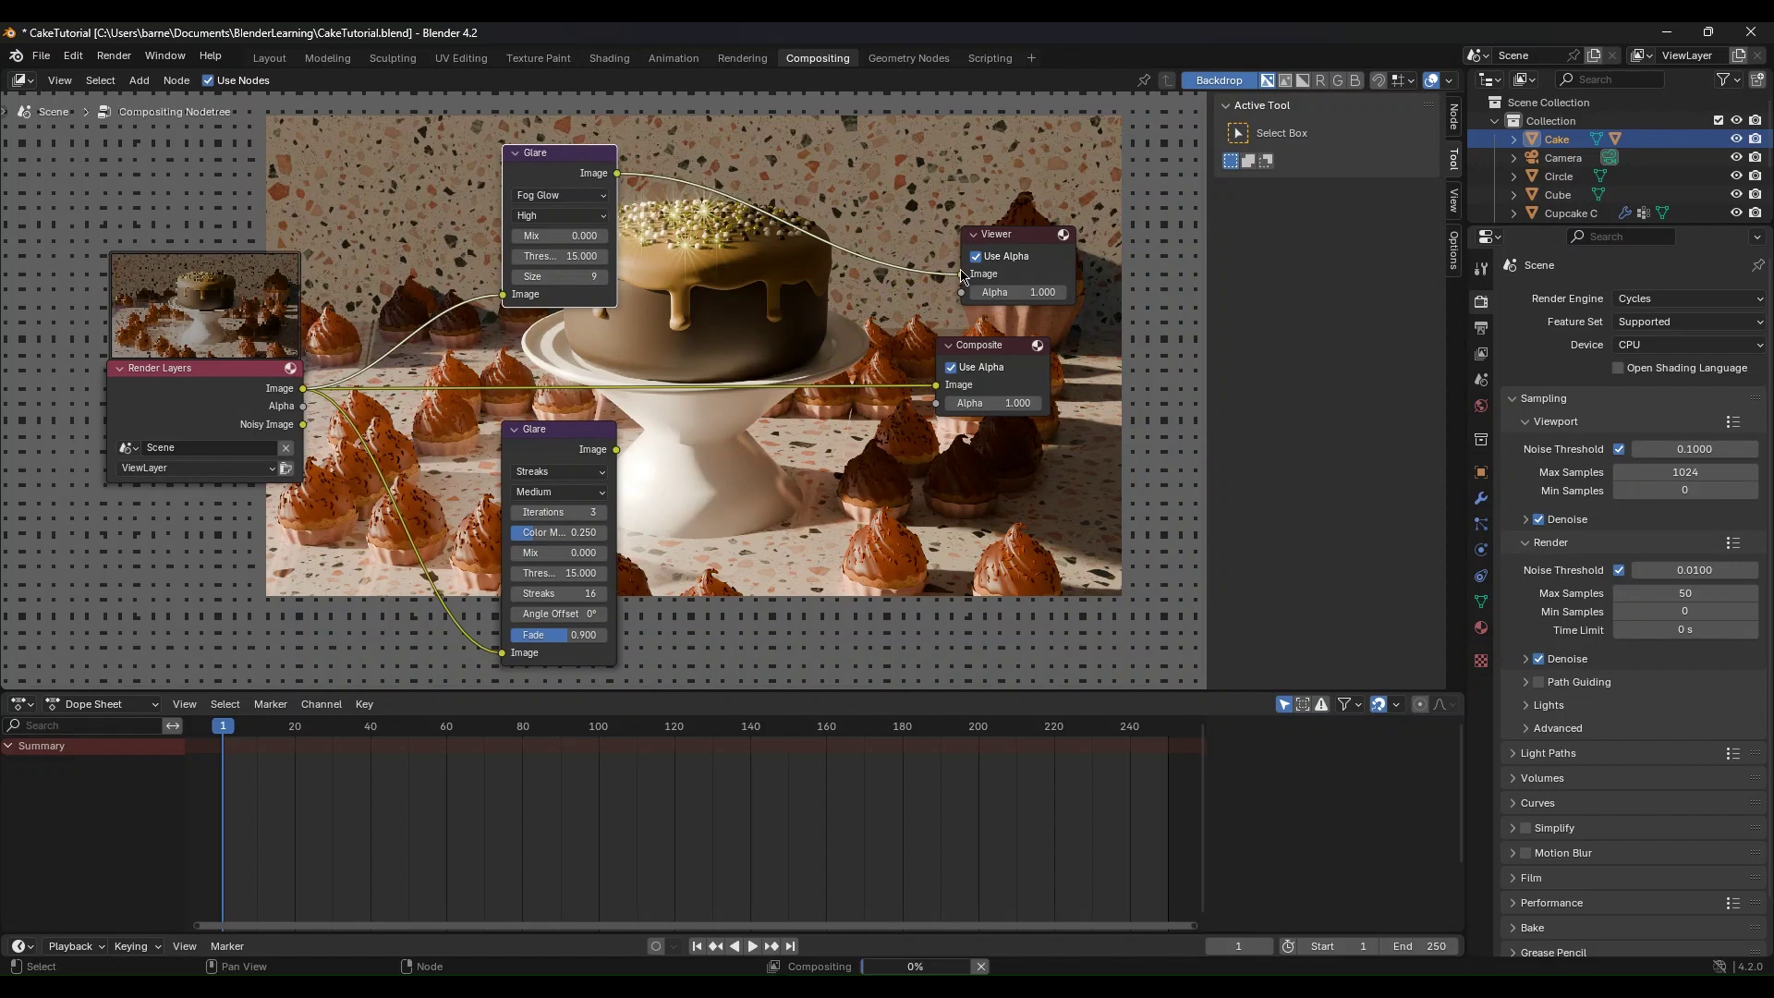
left_click(559, 256)
type("10")
key("Return")
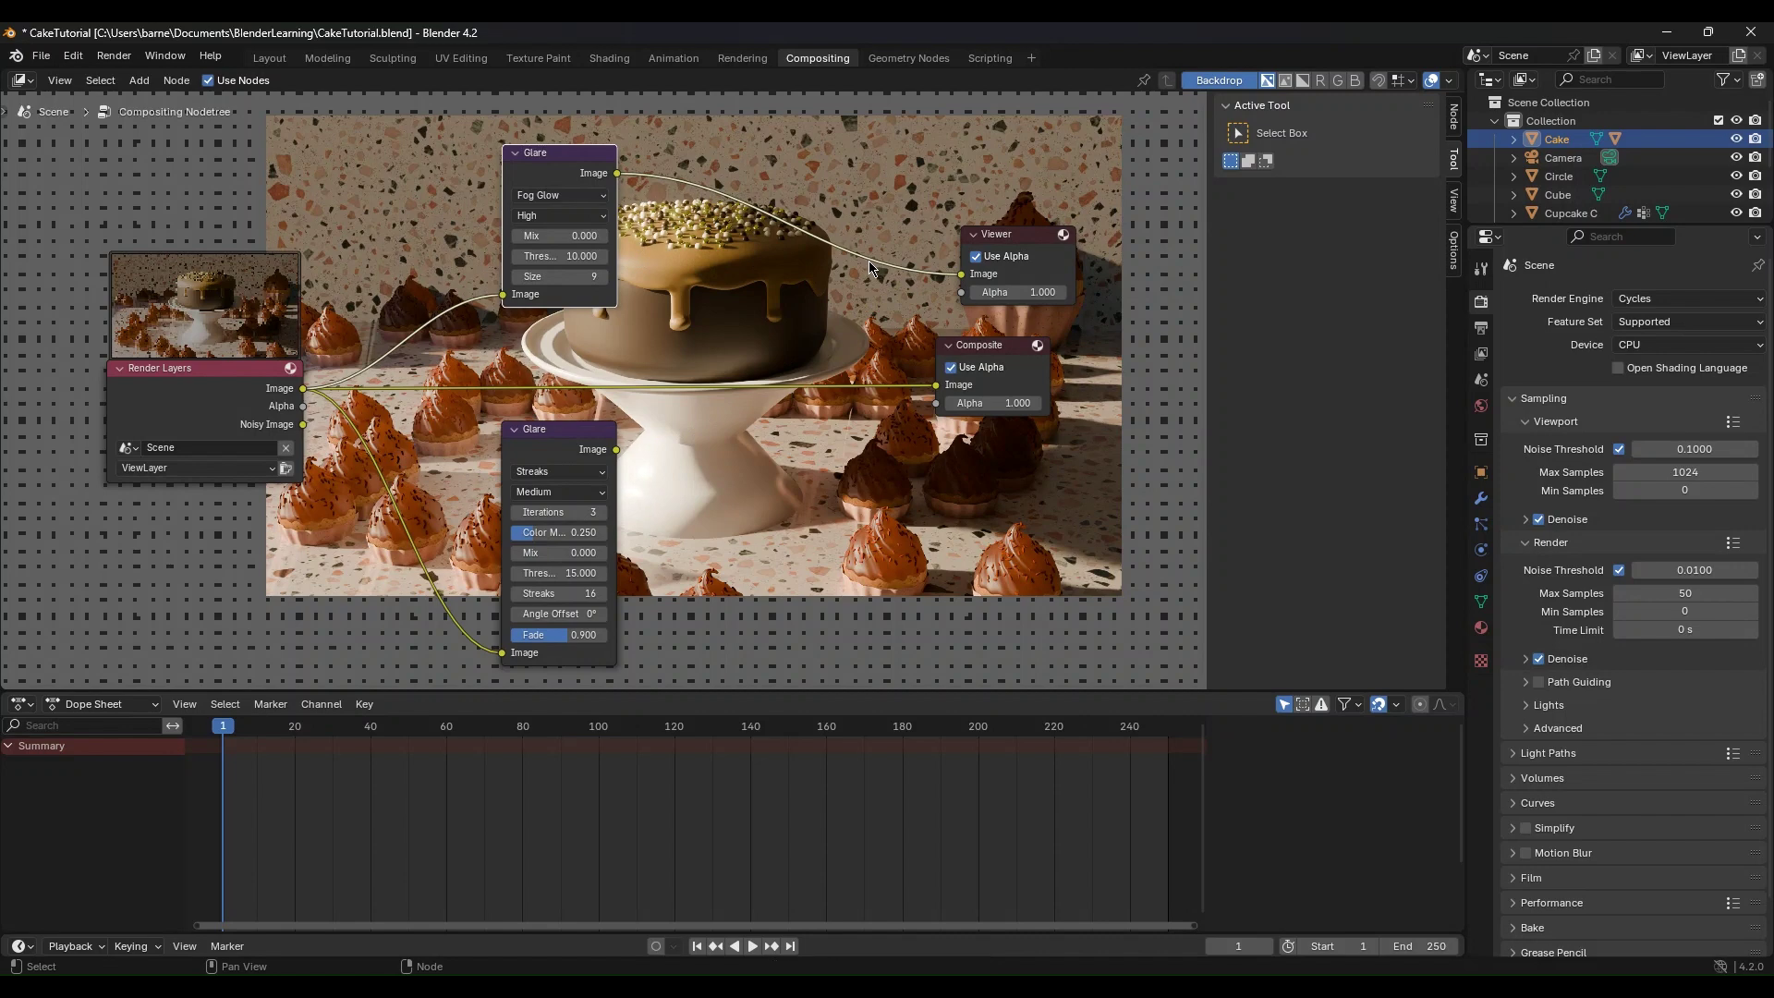
left_click_drag(554, 236, 647, 237)
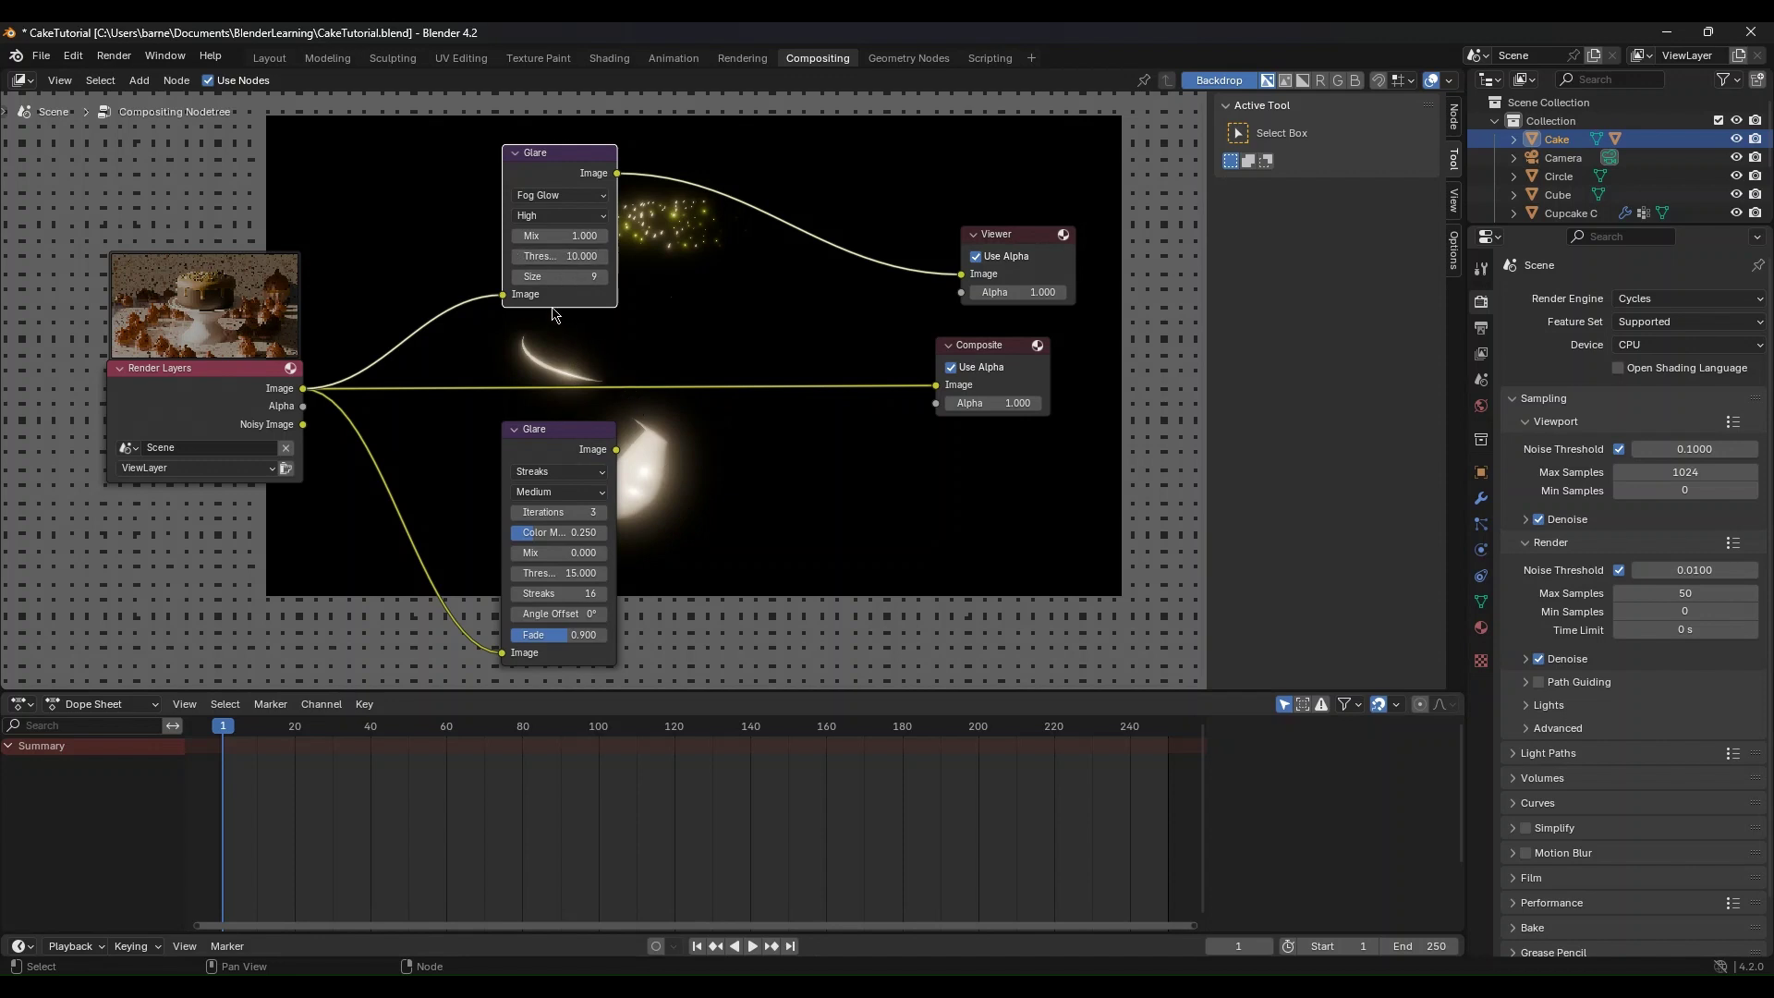
Step: Try a threshold of 15 on the Fog Glow Glare node and set it back to 10
left_click(604, 277)
double_click(568, 256)
type("15")
key("Return")
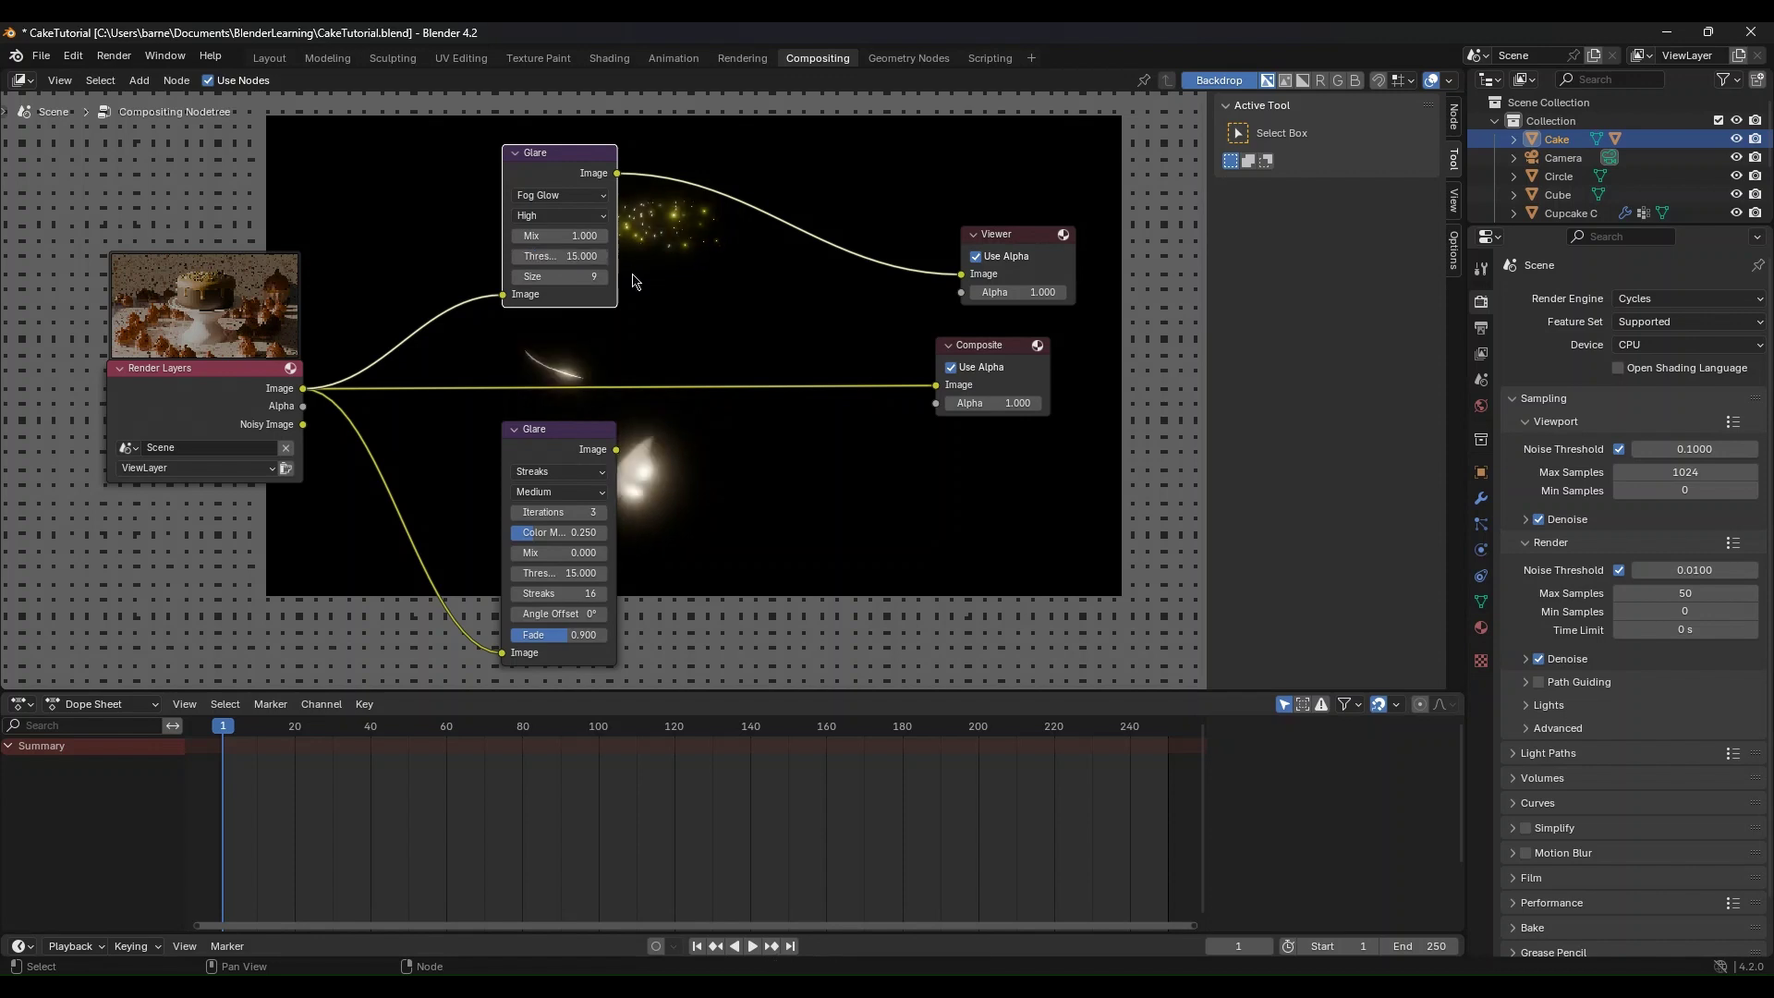
left_click(559, 255)
type("10")
key("Return")
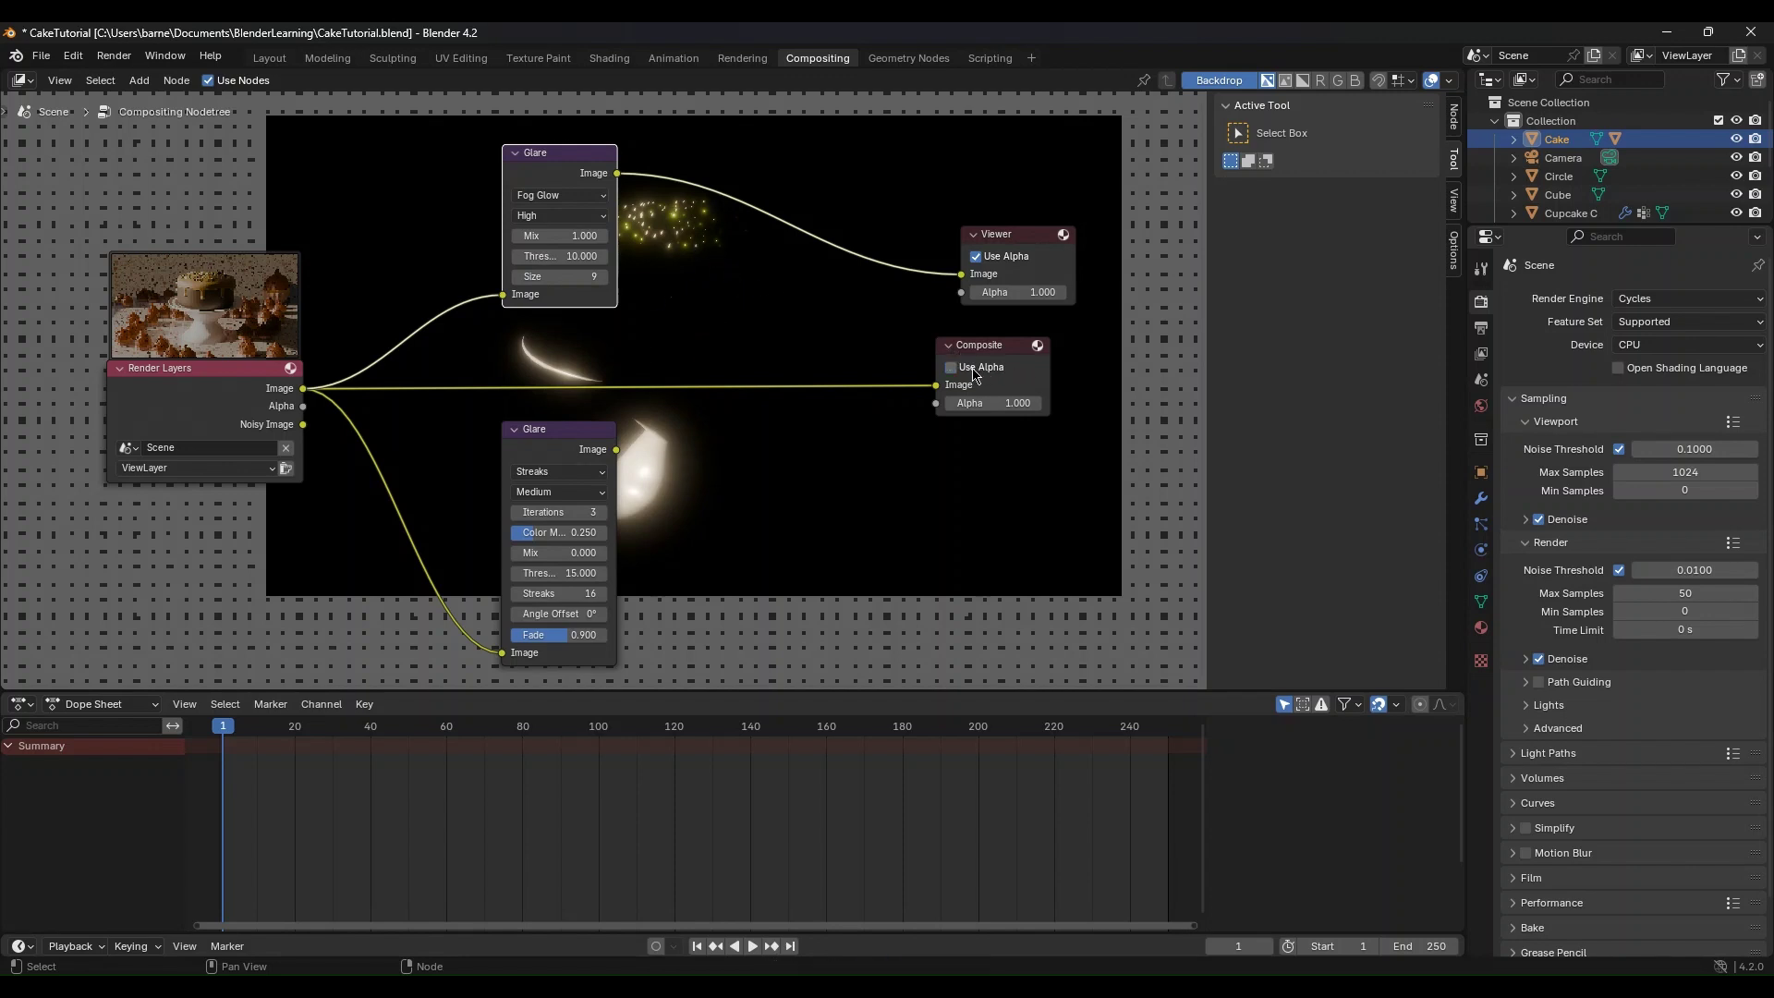
Step: Shift the Composite node slightly farther out and insert a Mix Color node between the Fog Glow Glare and Viewer
key("g")
left_click(1064, 398)
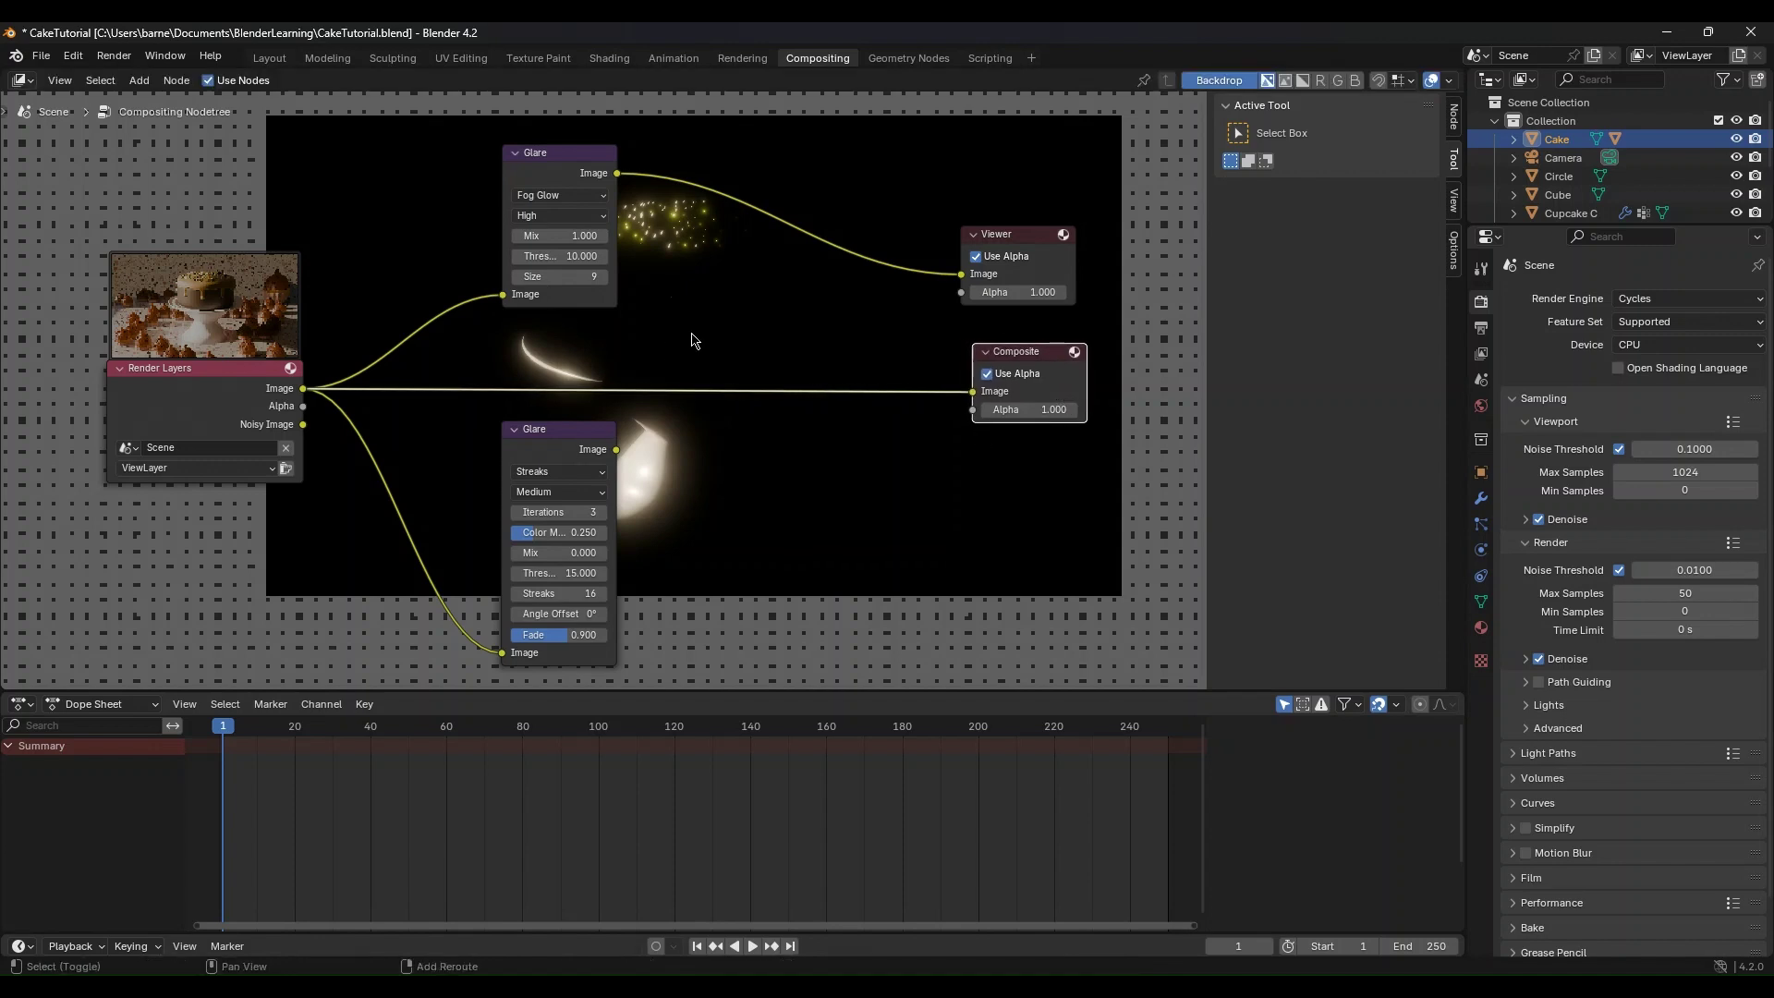
key("shift+a")
mouse_move(695, 333)
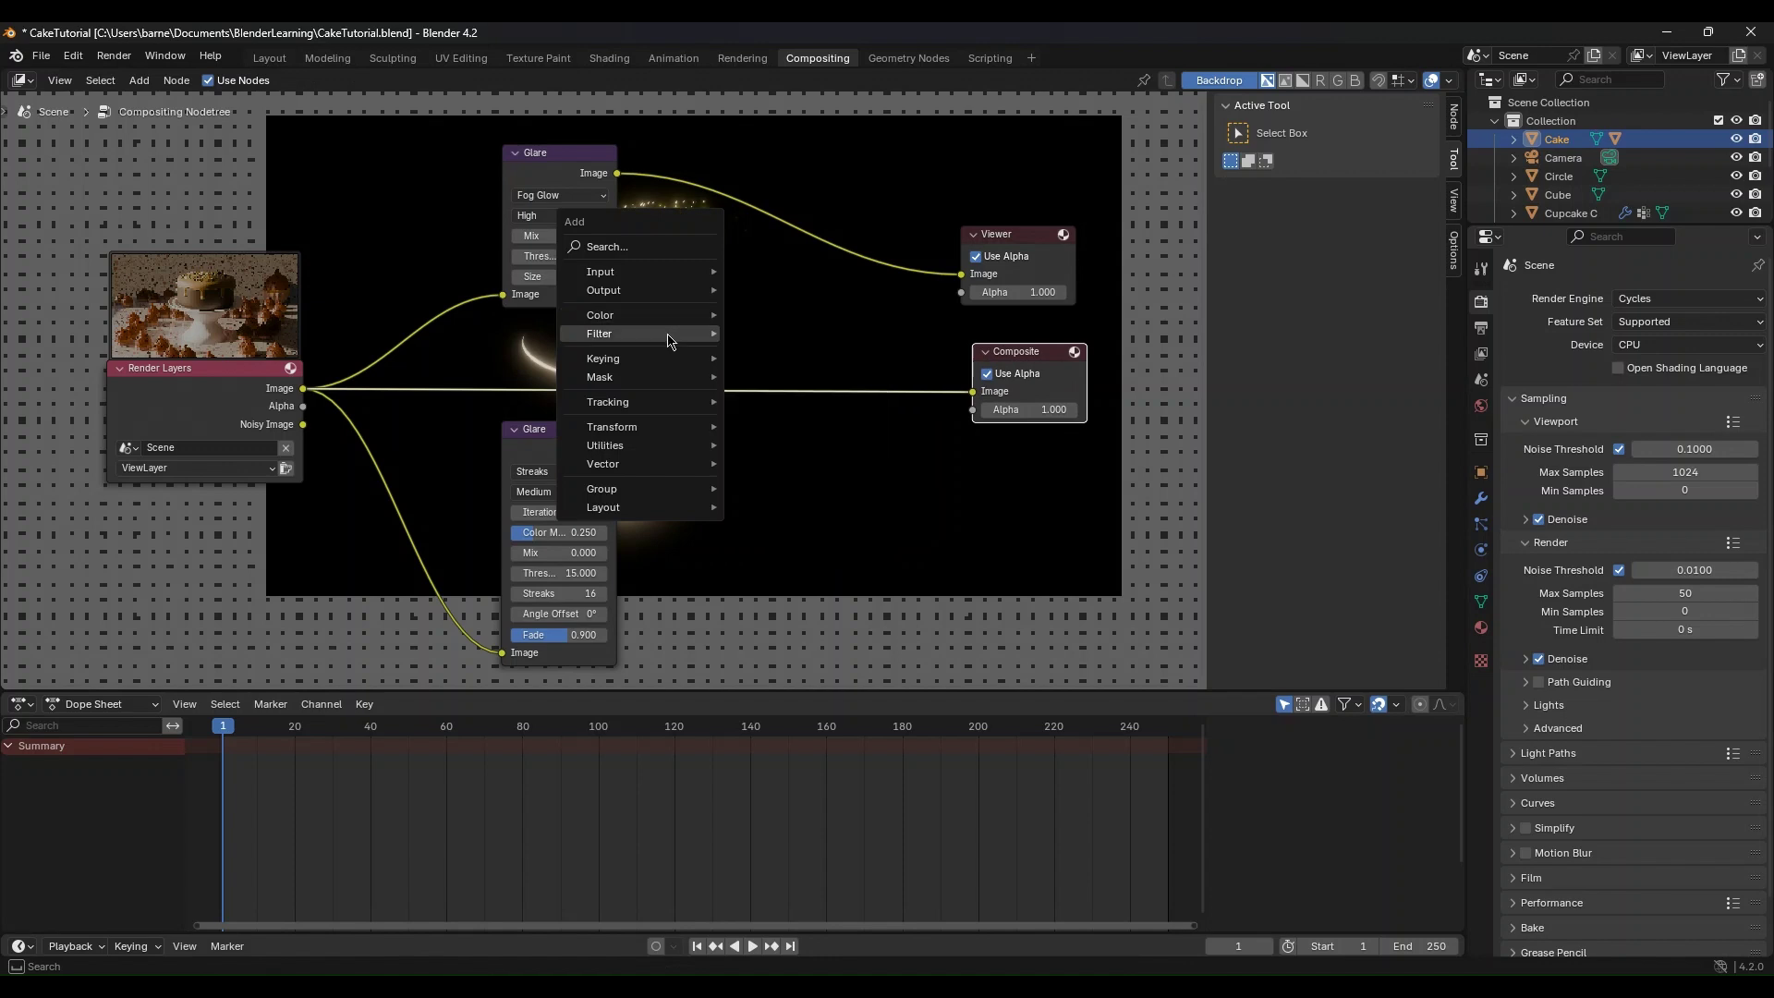
mouse_move(669, 339)
type("mix")
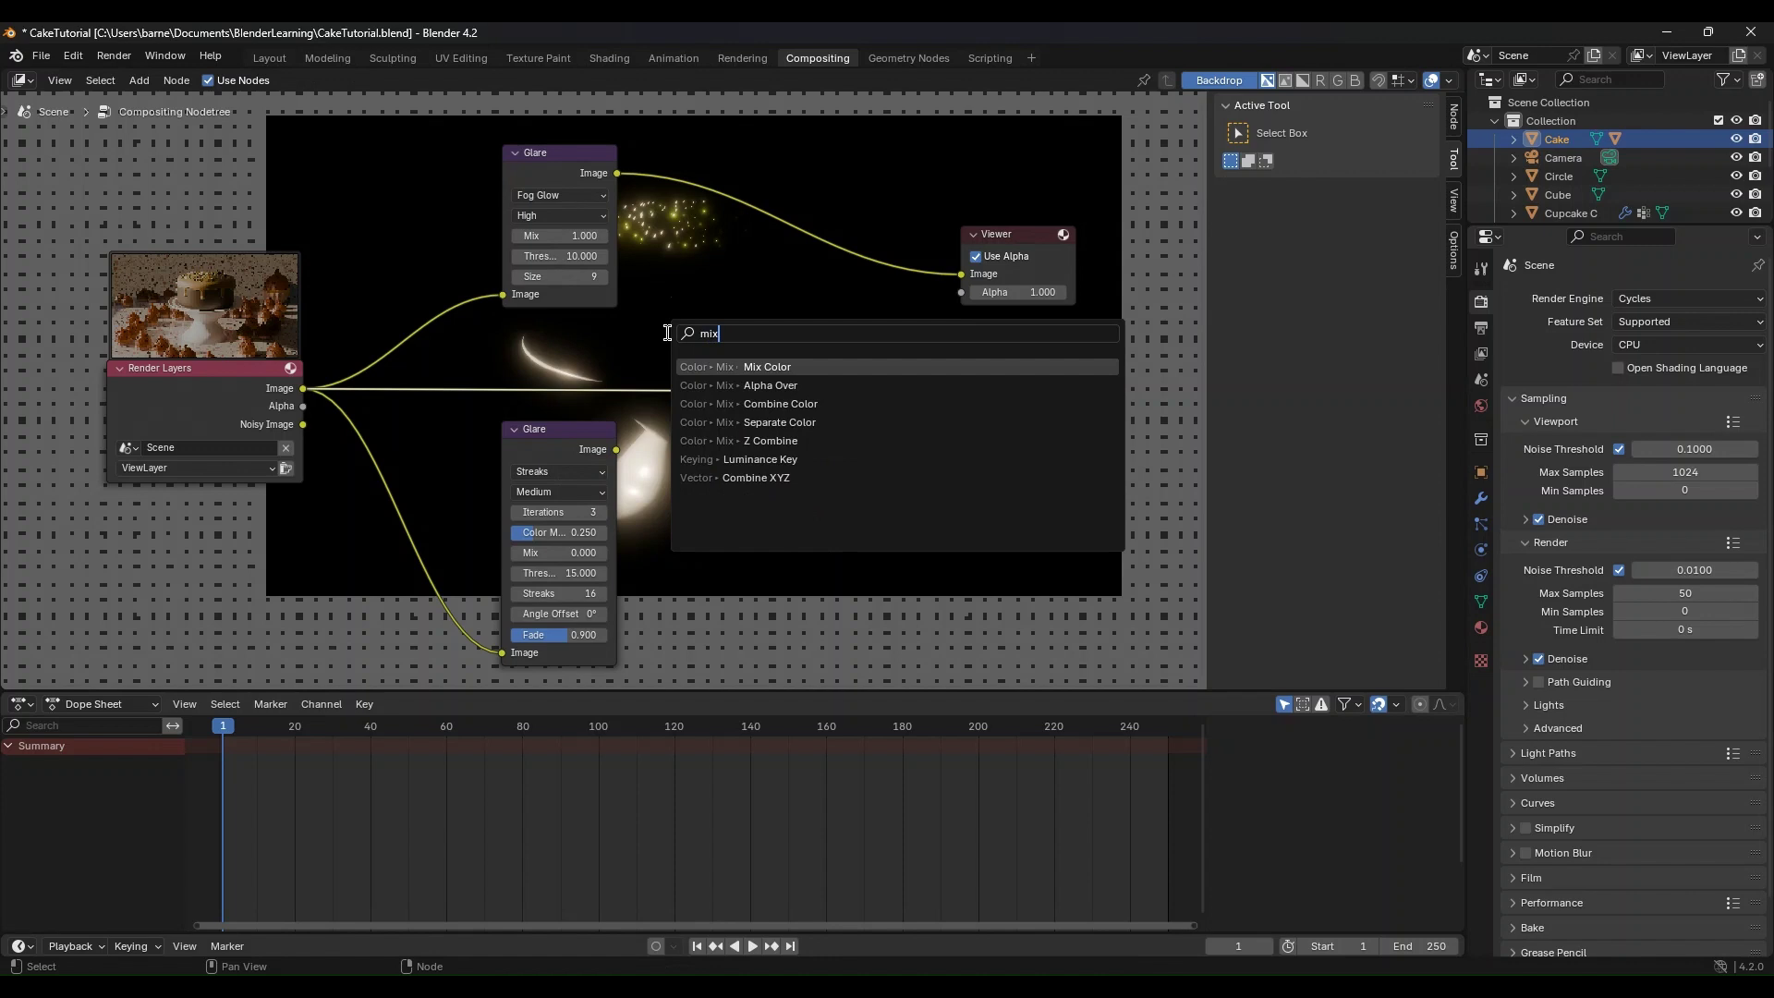
key("Return")
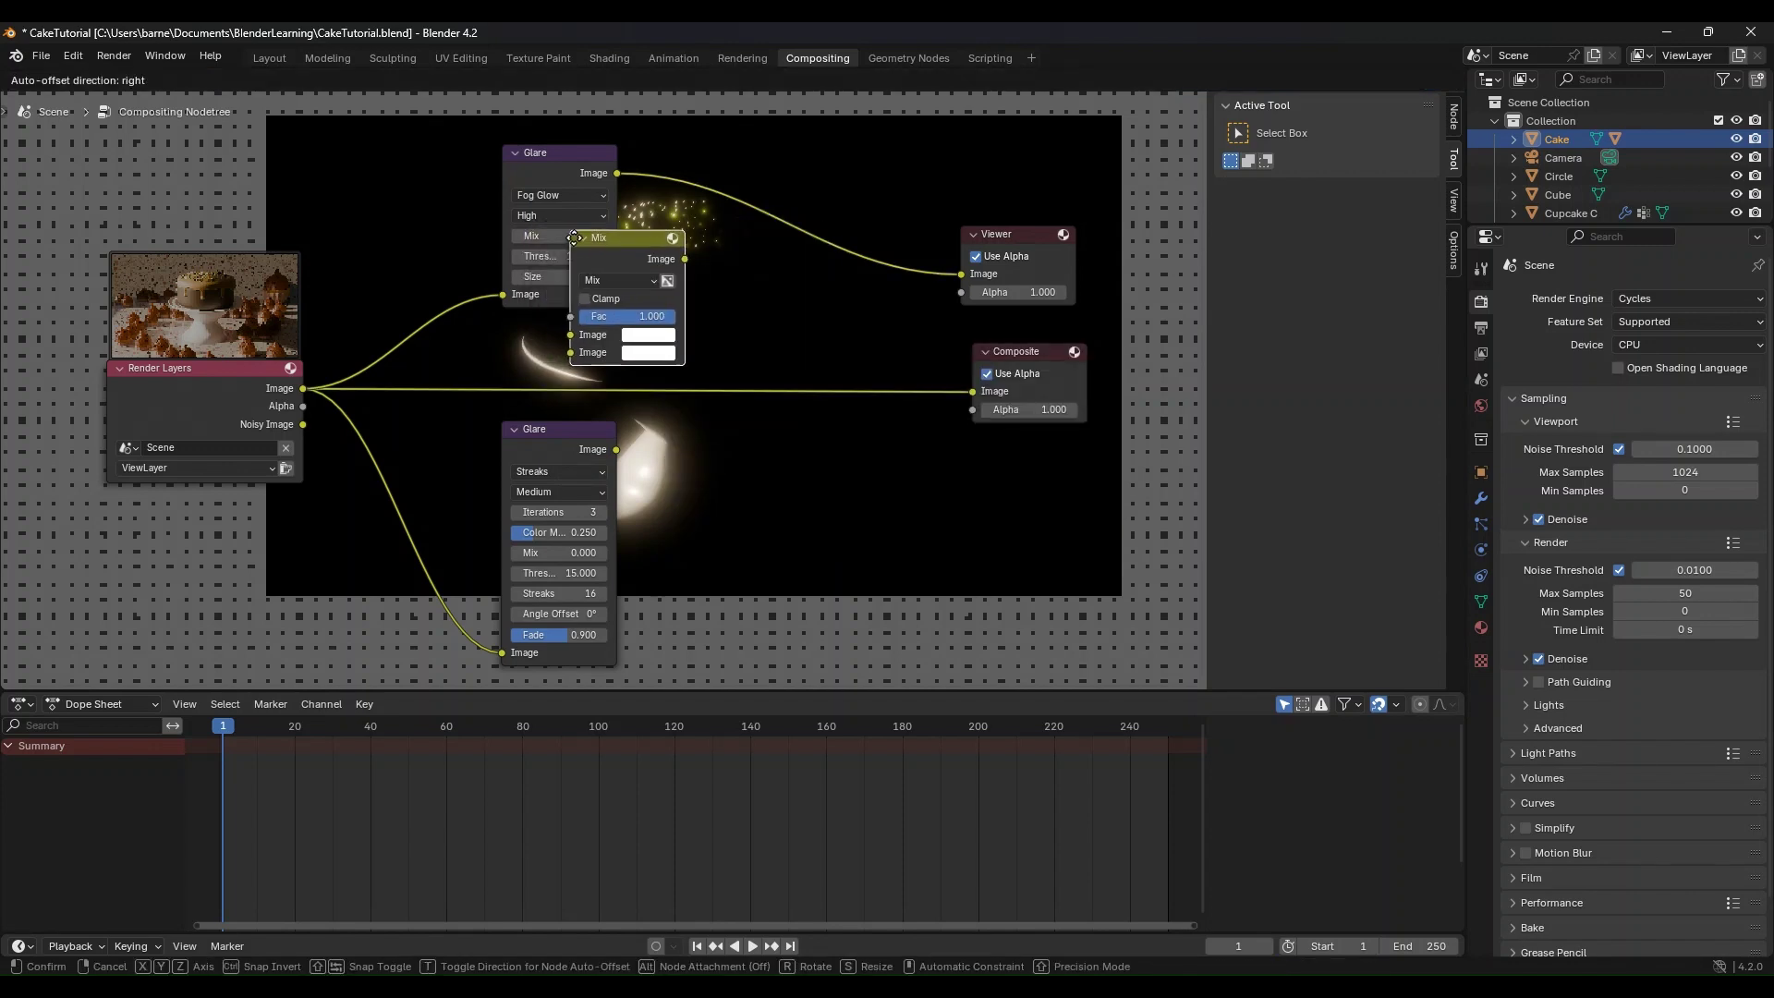
left_click(731, 218)
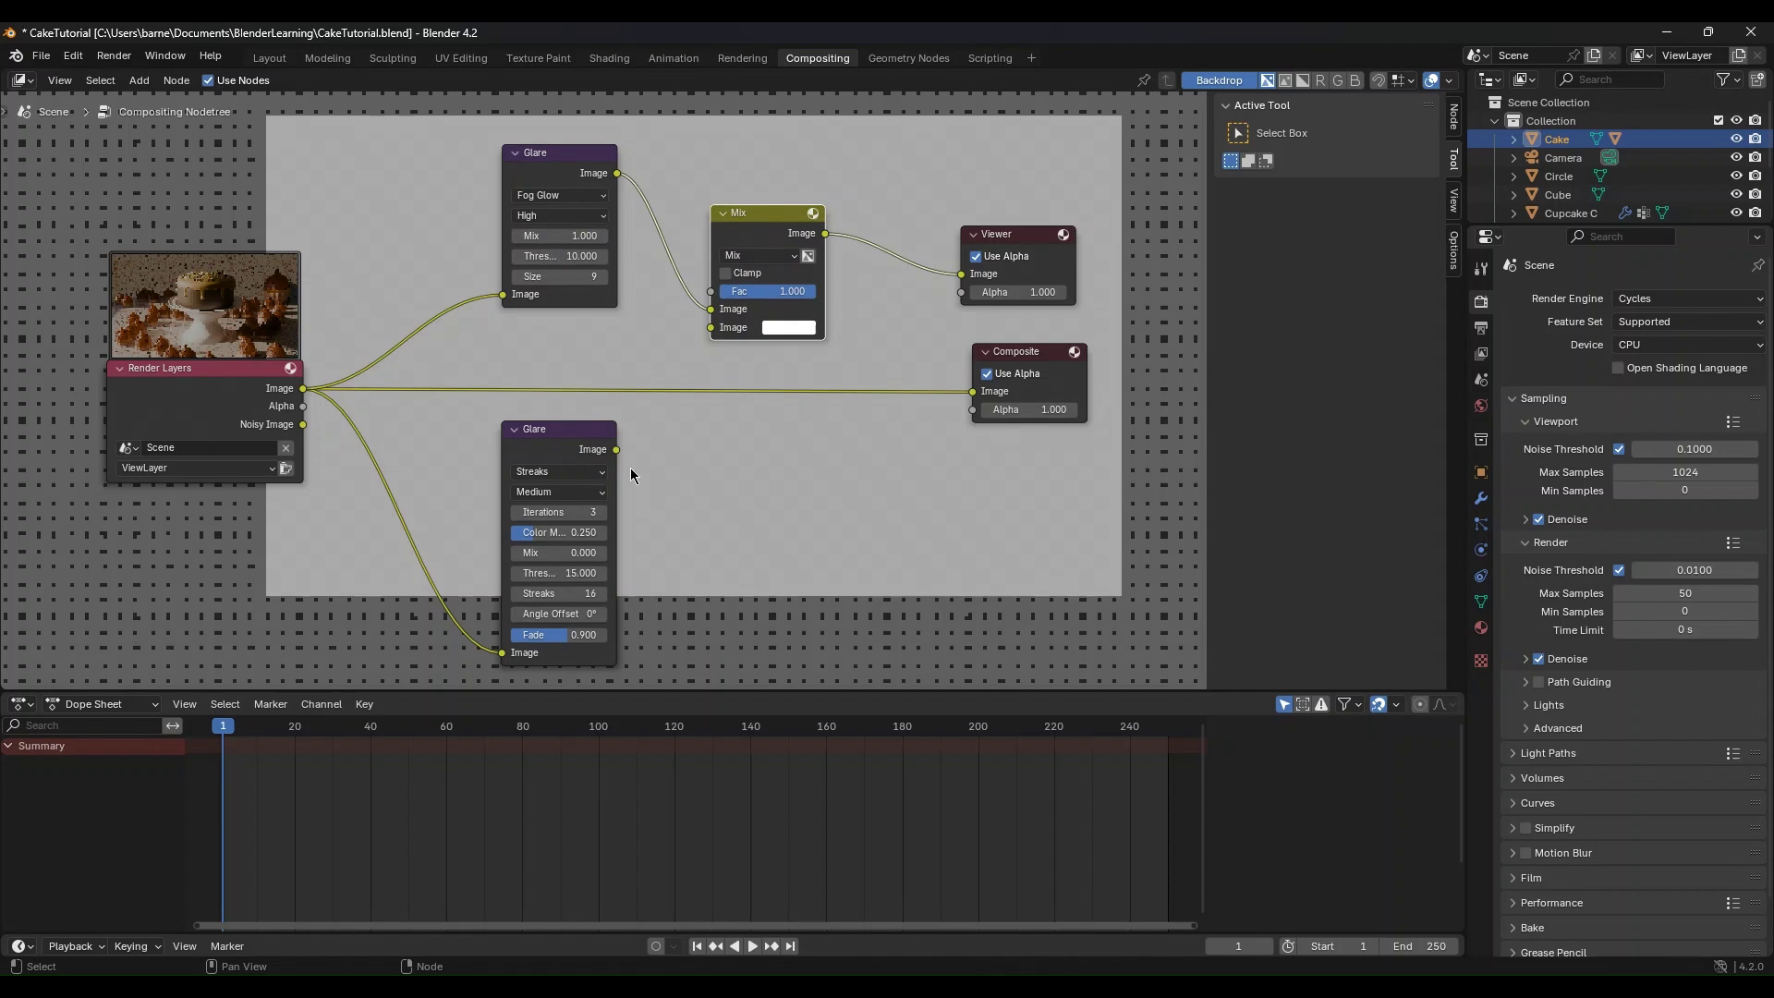
Step: Connect the Streaks Glare output to the Mix node's second Image input and set the blending mode to Add
left_click_drag(616, 449, 699, 342)
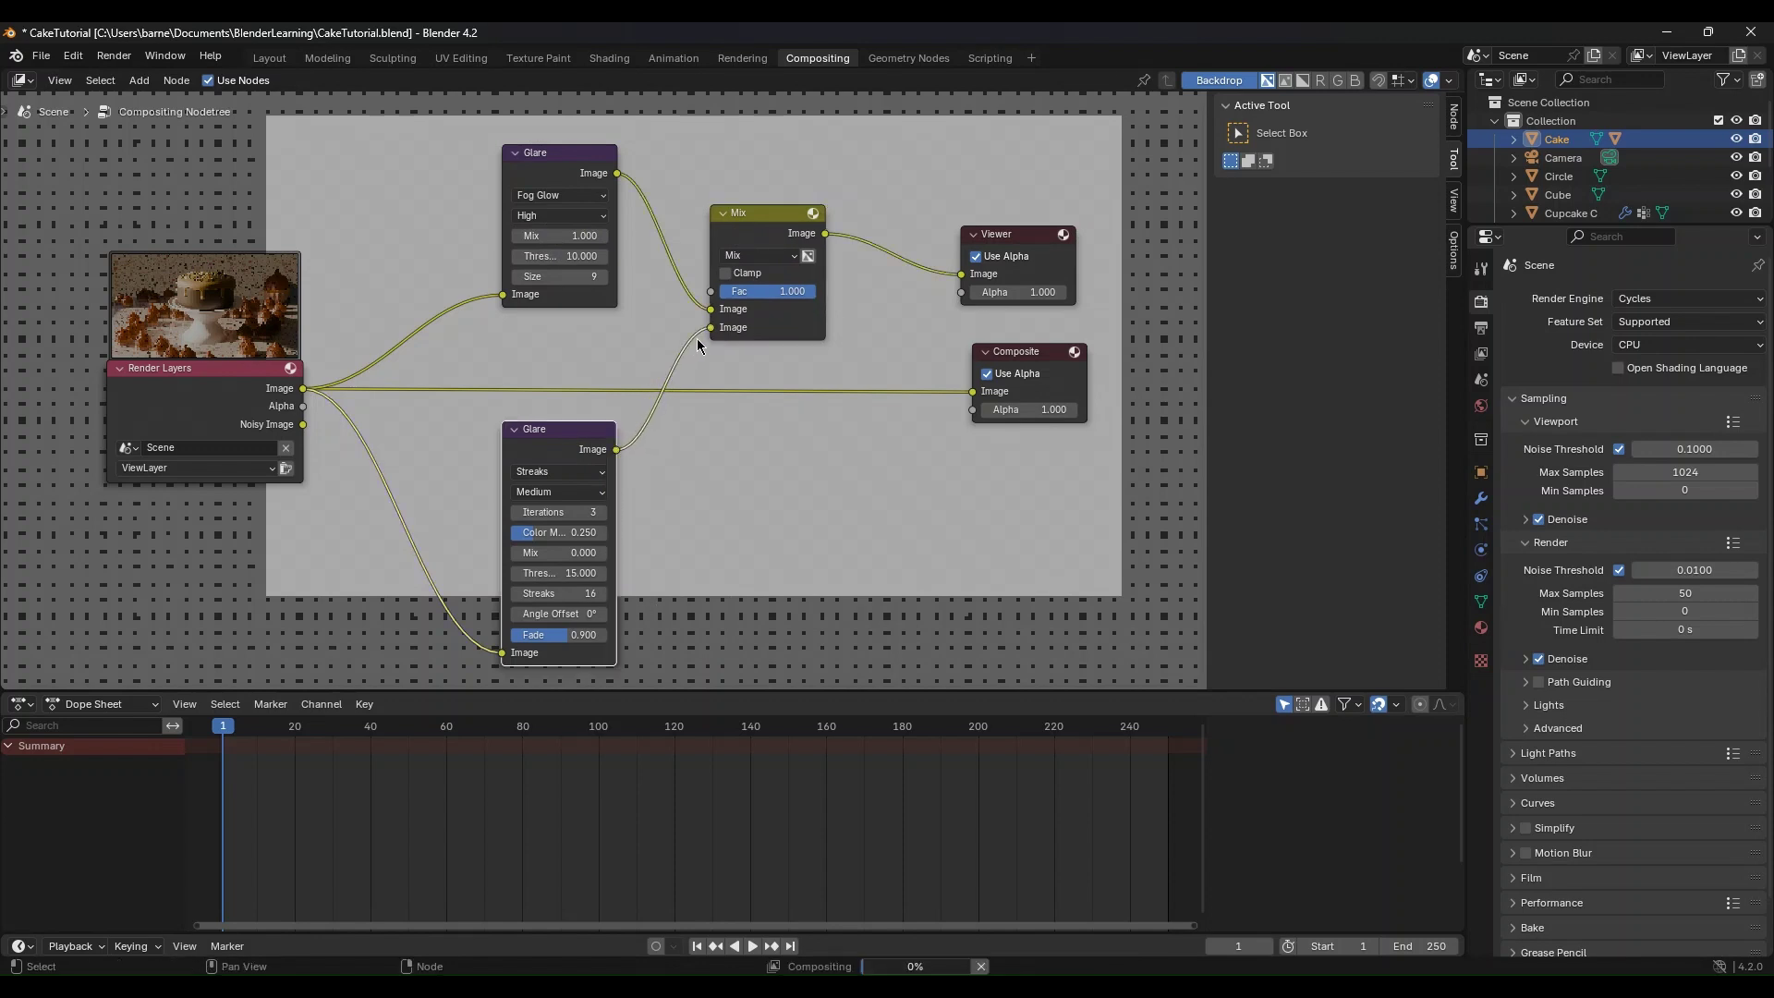
left_click(751, 256)
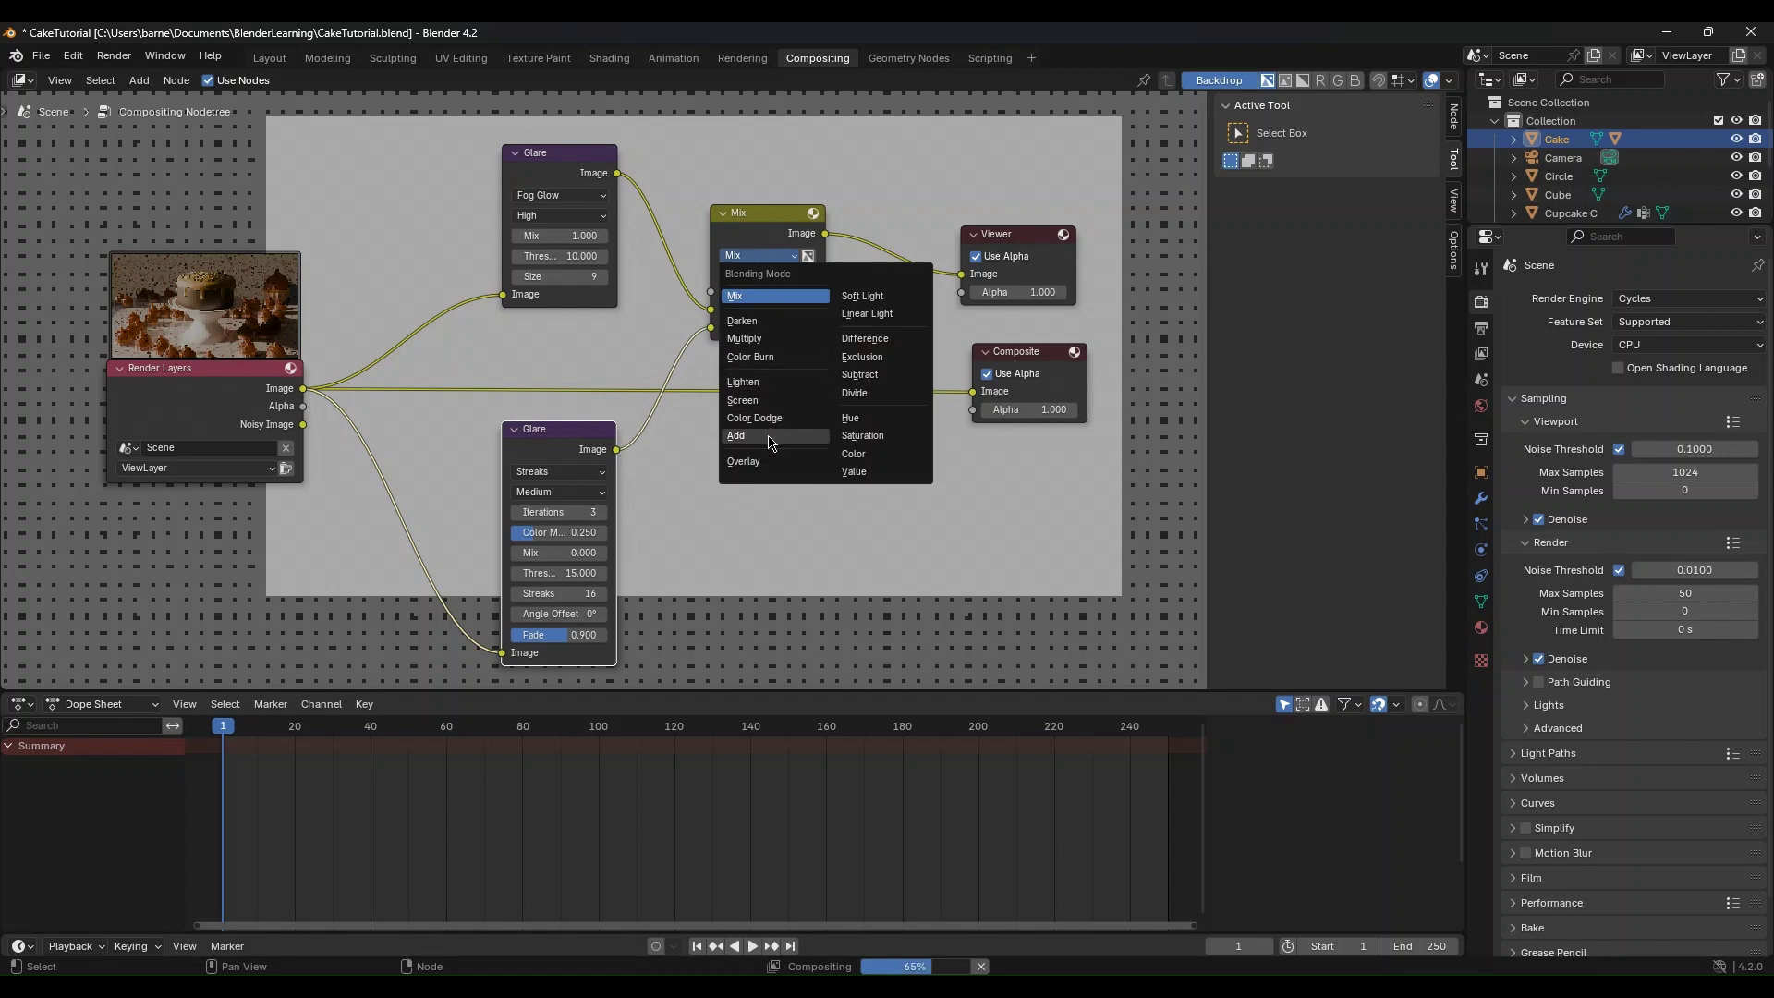
left_click(772, 439)
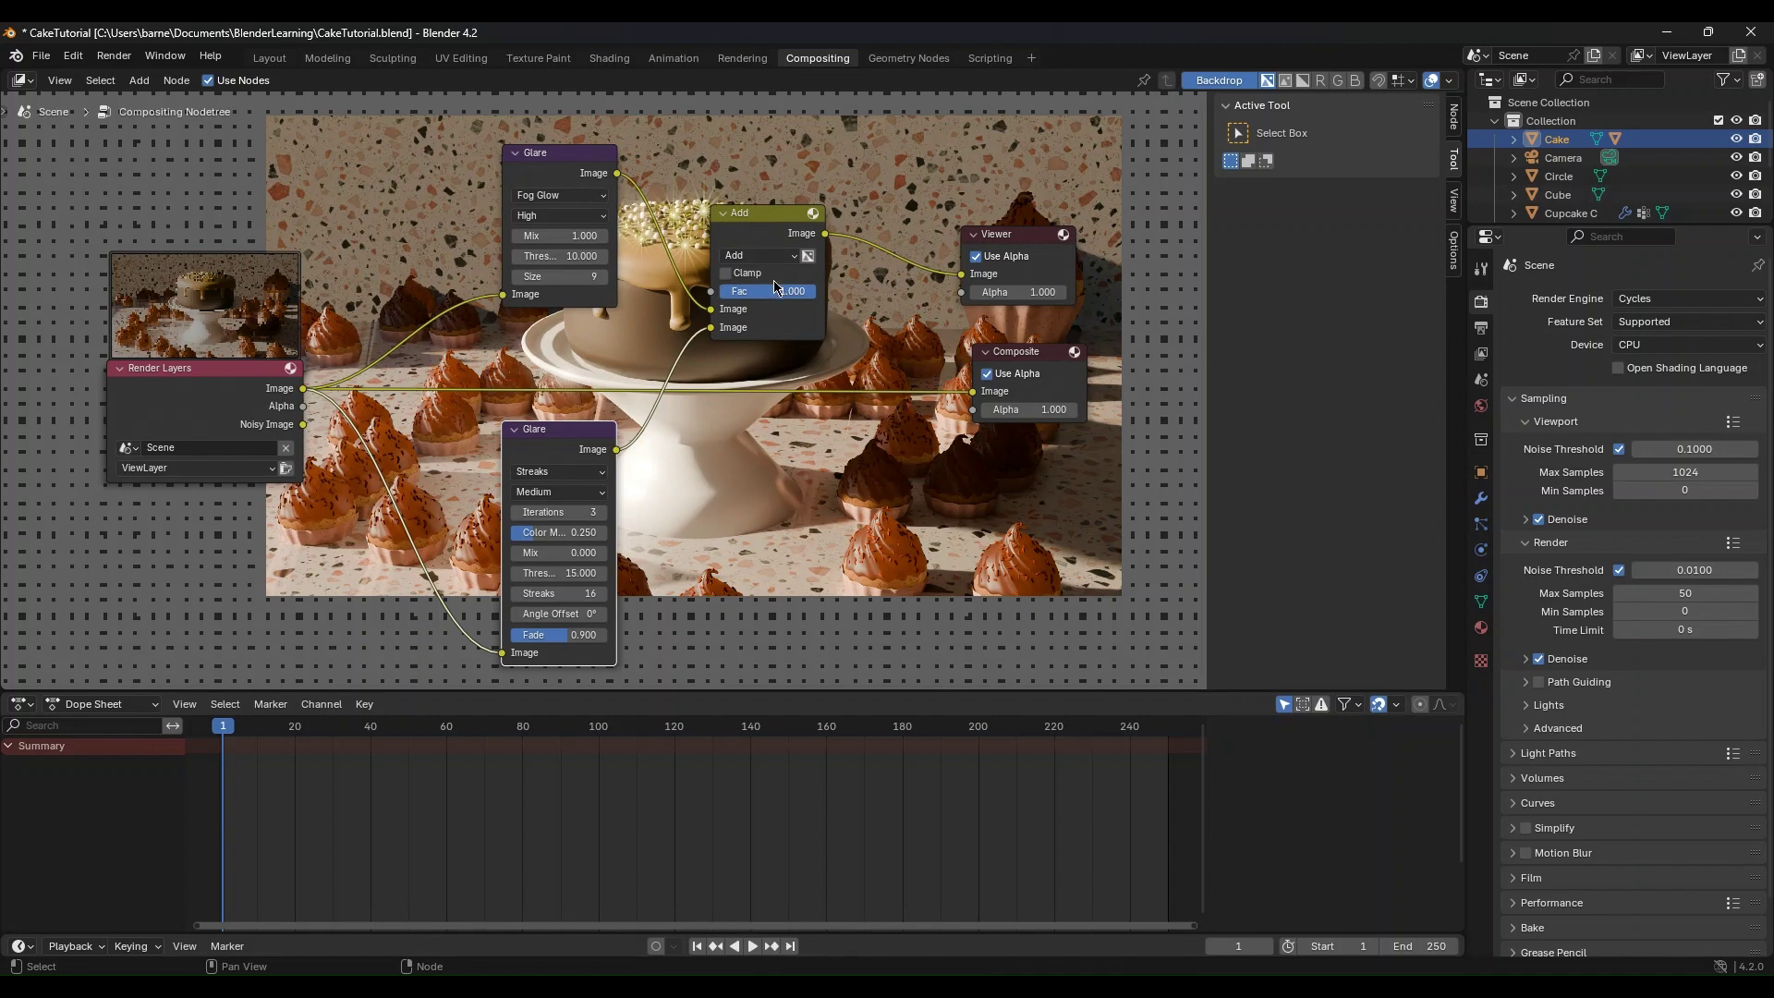
Step: Move the Add node lower between the two Glare nodes, then try a factor of 0.1 and undo it
left_click_drag(749, 229, 761, 394)
left_click(793, 457)
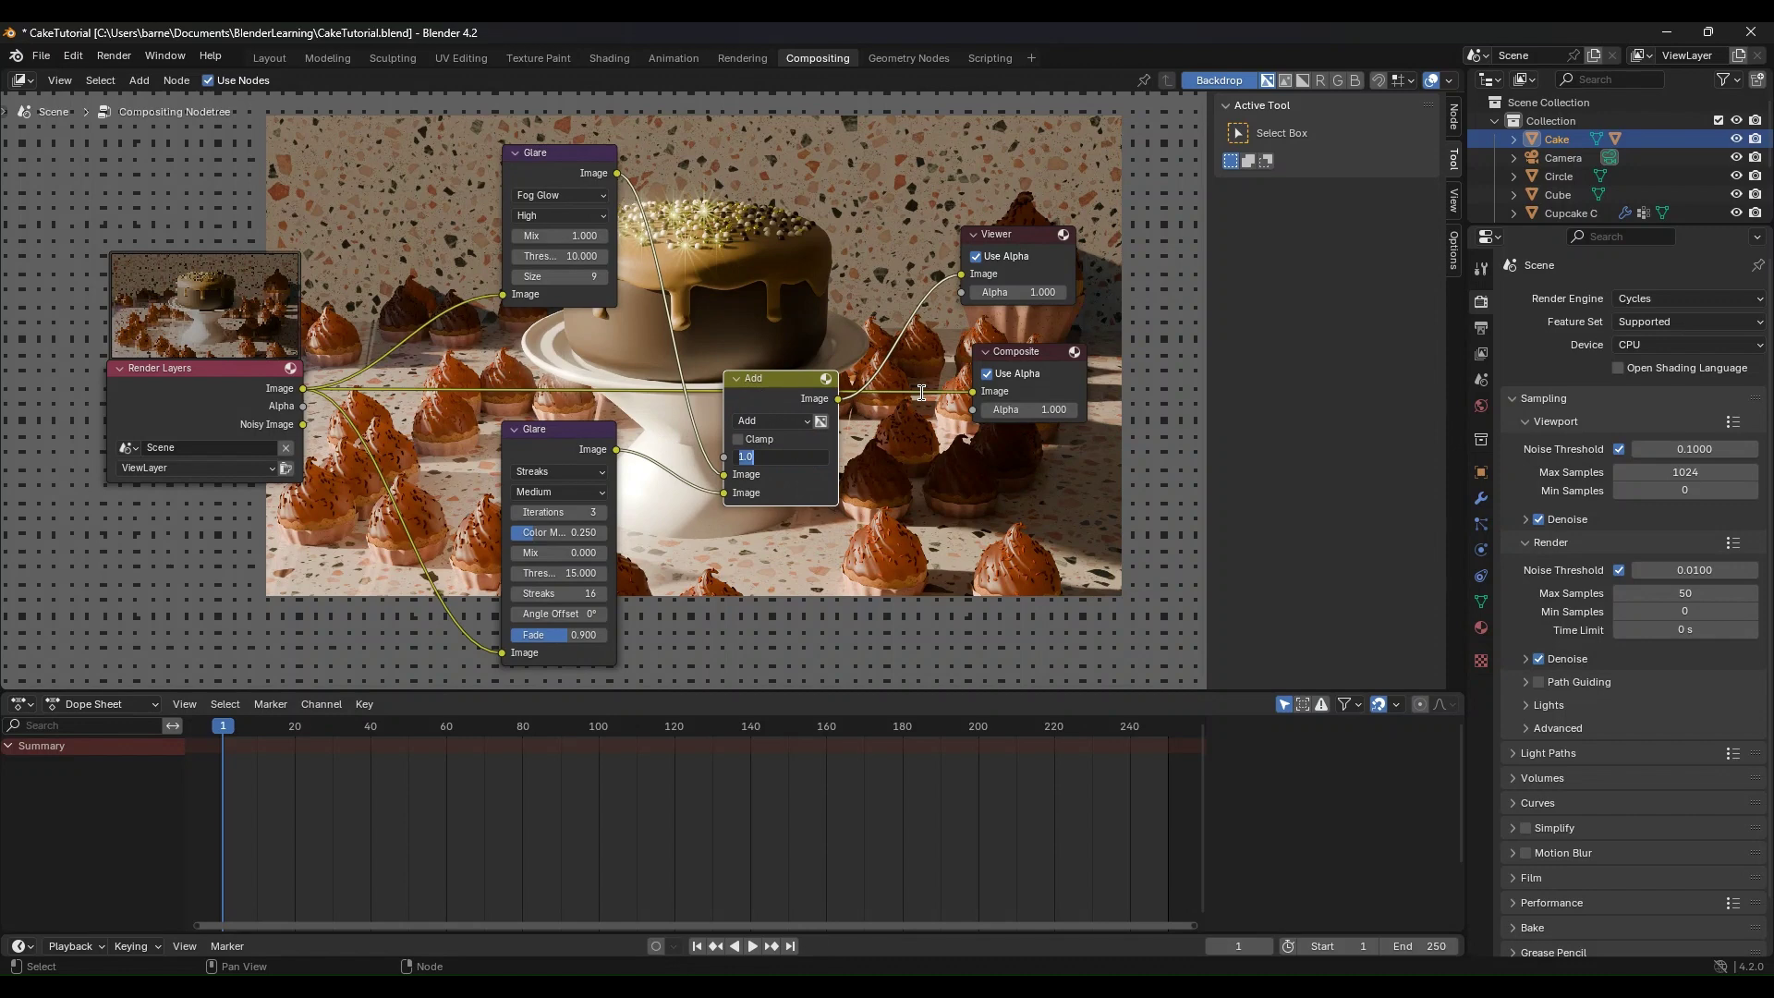
key("Return")
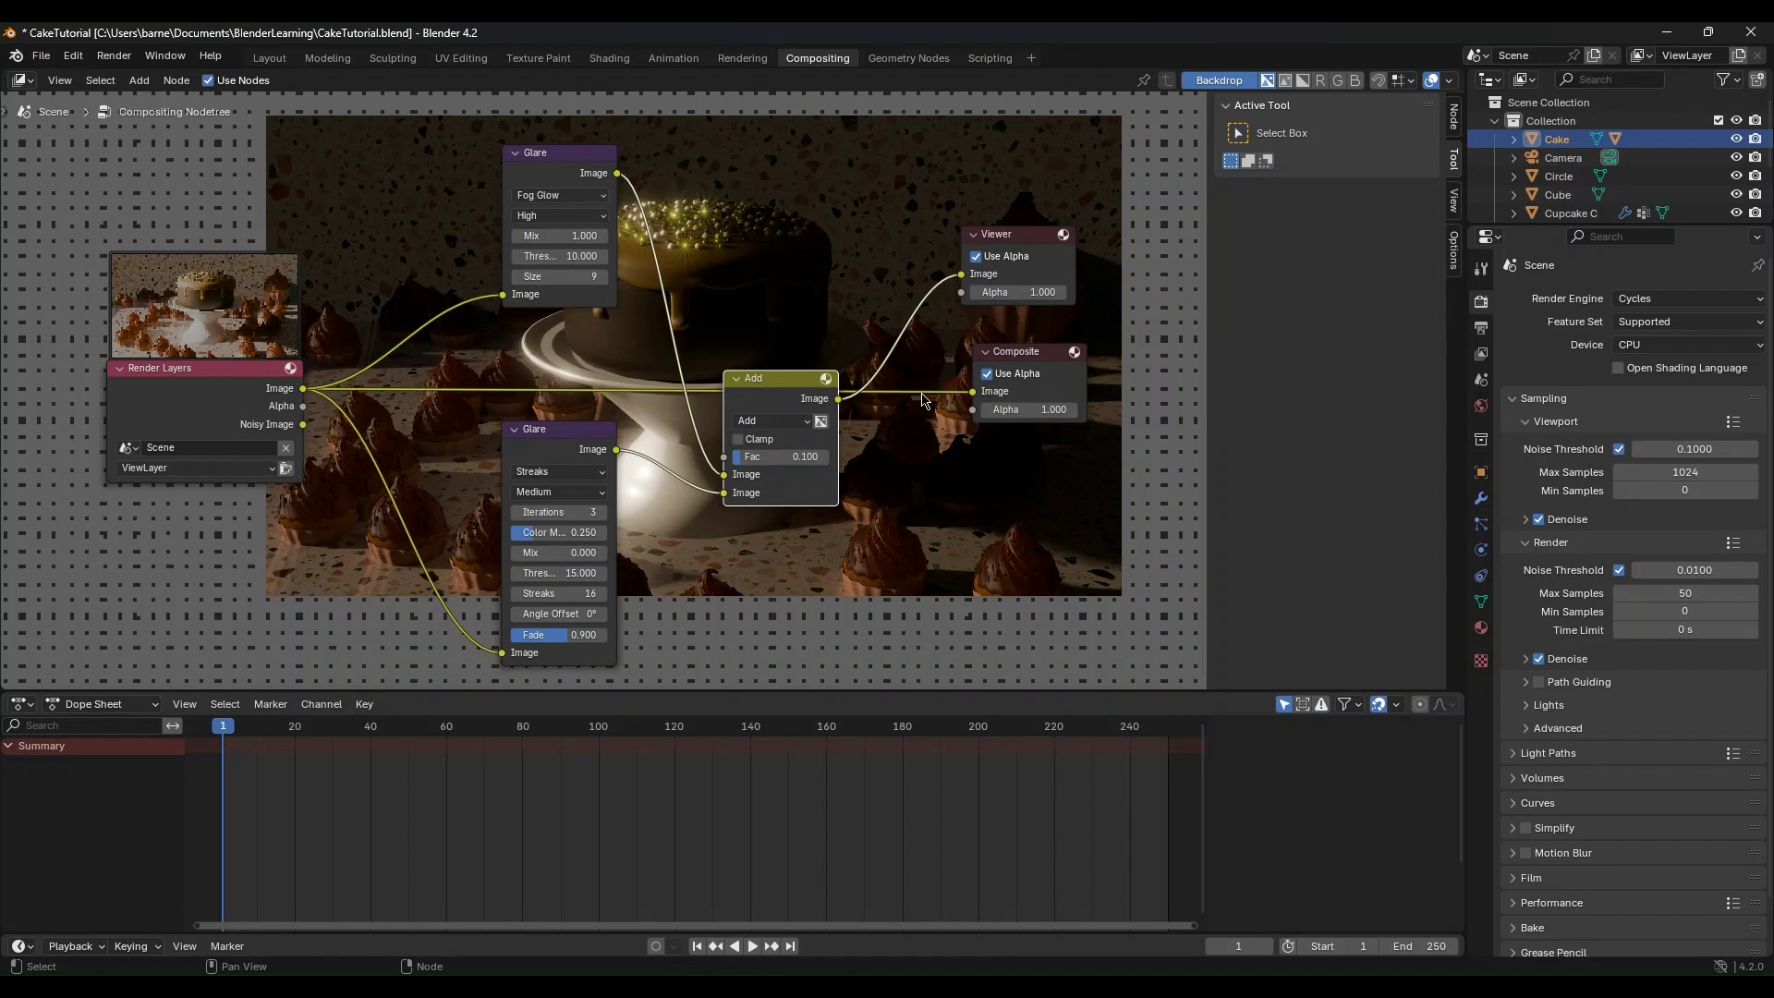
key("ctrl+z")
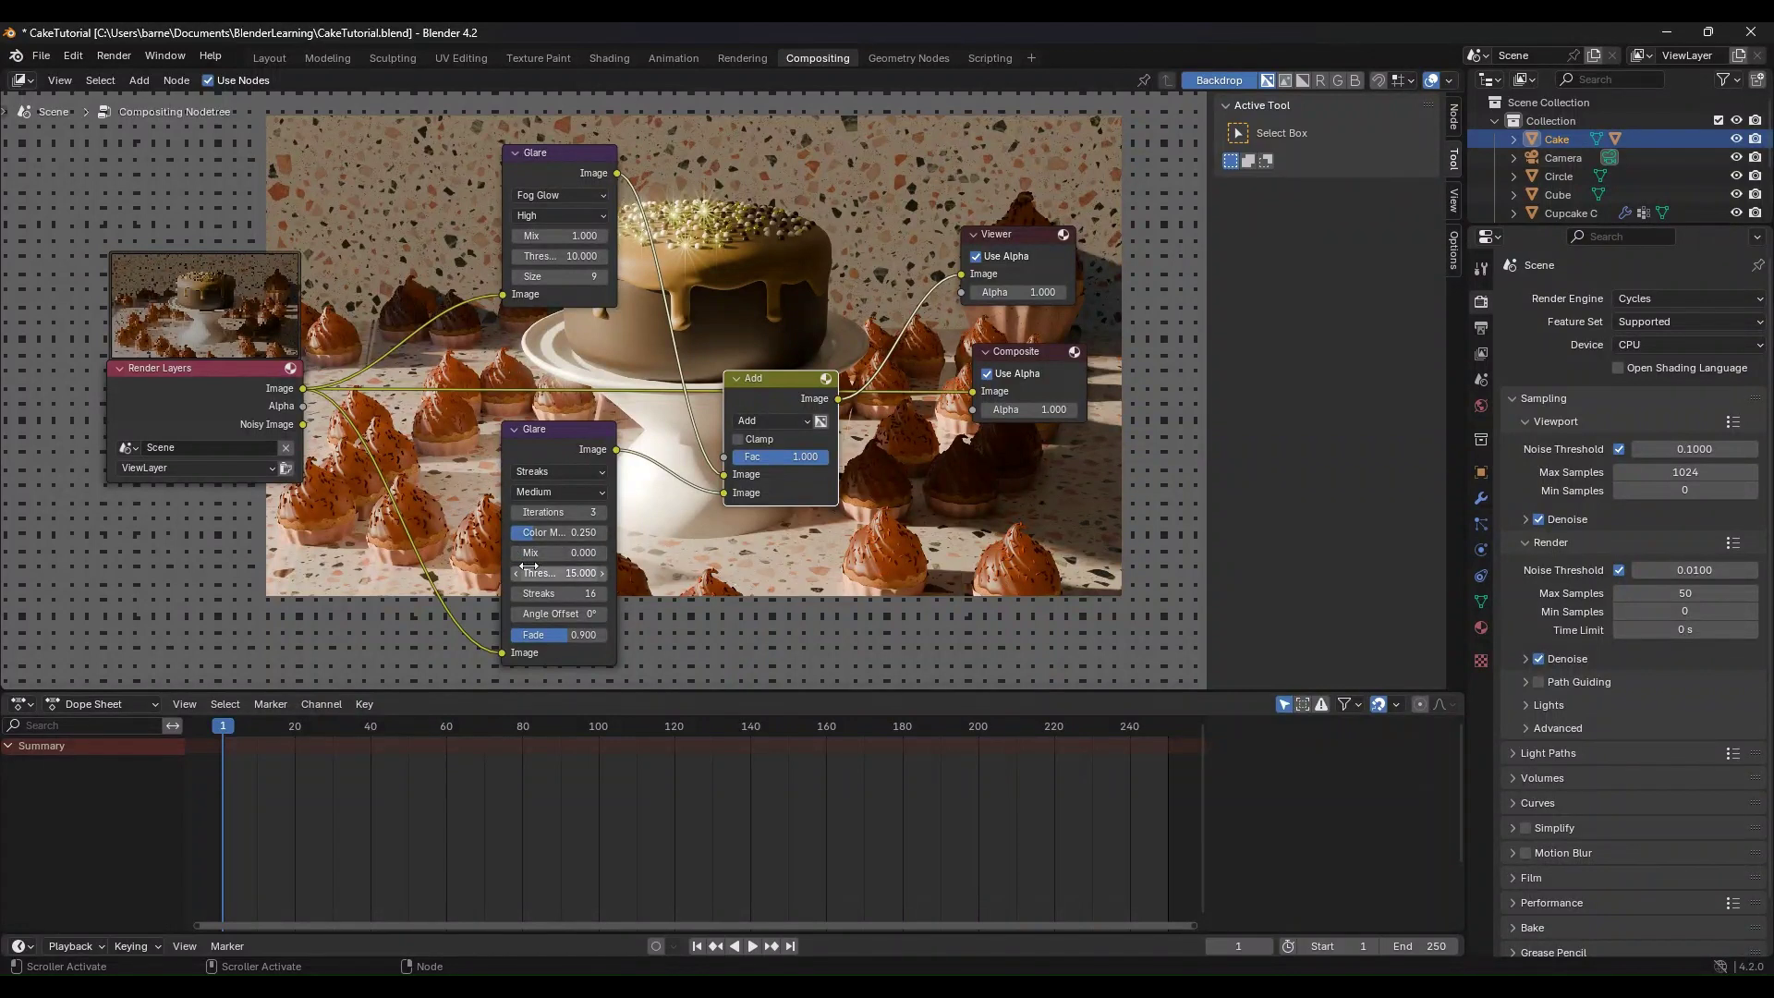
Step: Set the Streaks Glare node's Mix to 1 and the Add node's factor to 0.1
left_click_drag(528, 553, 601, 553)
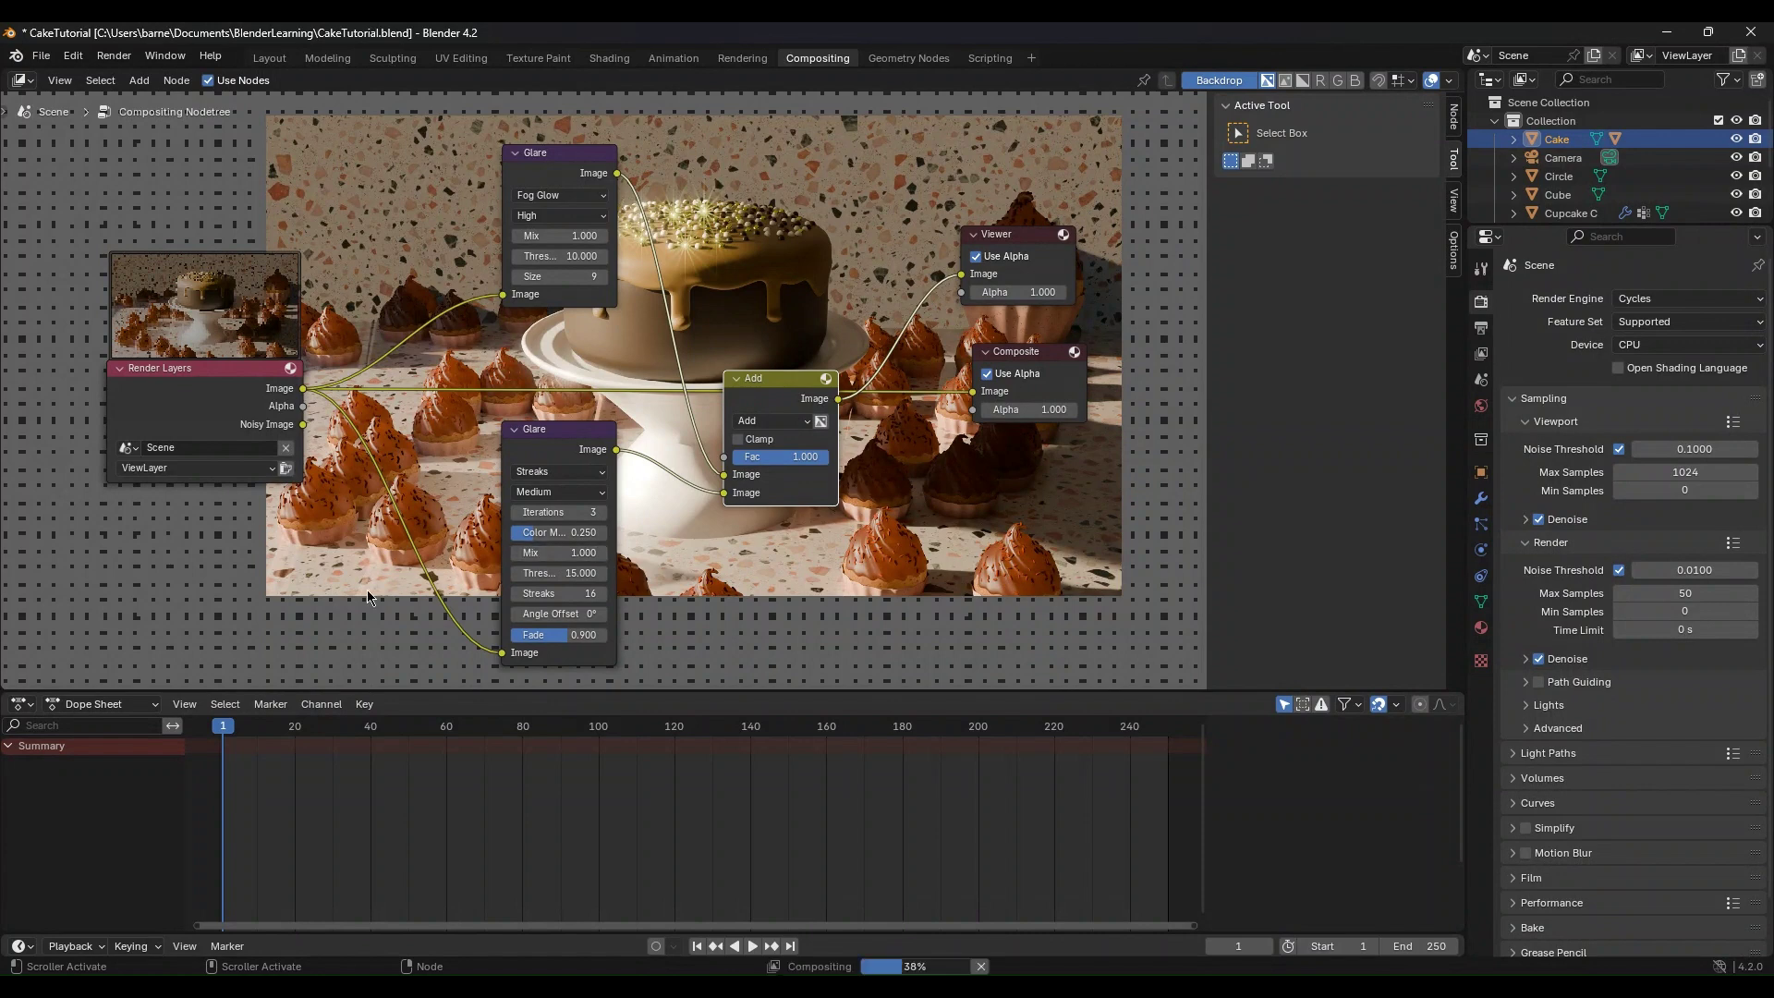
left_click(815, 456)
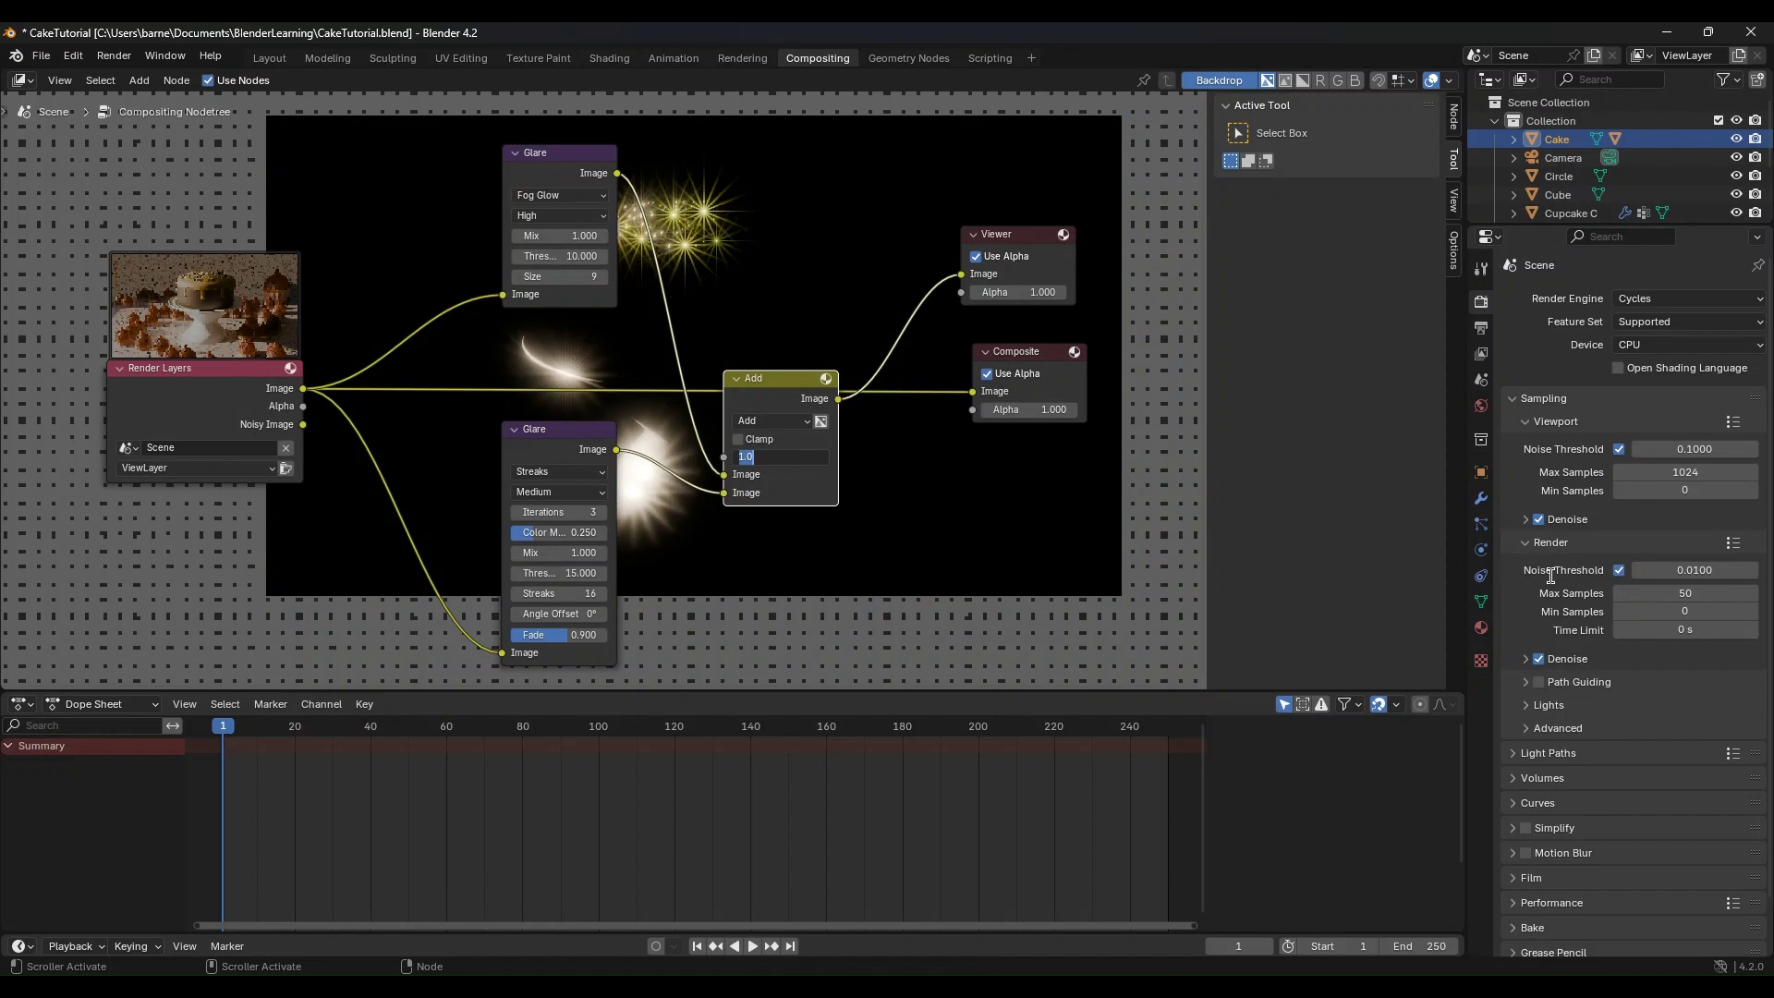
key("BackSpace")
type(".1")
key("Return")
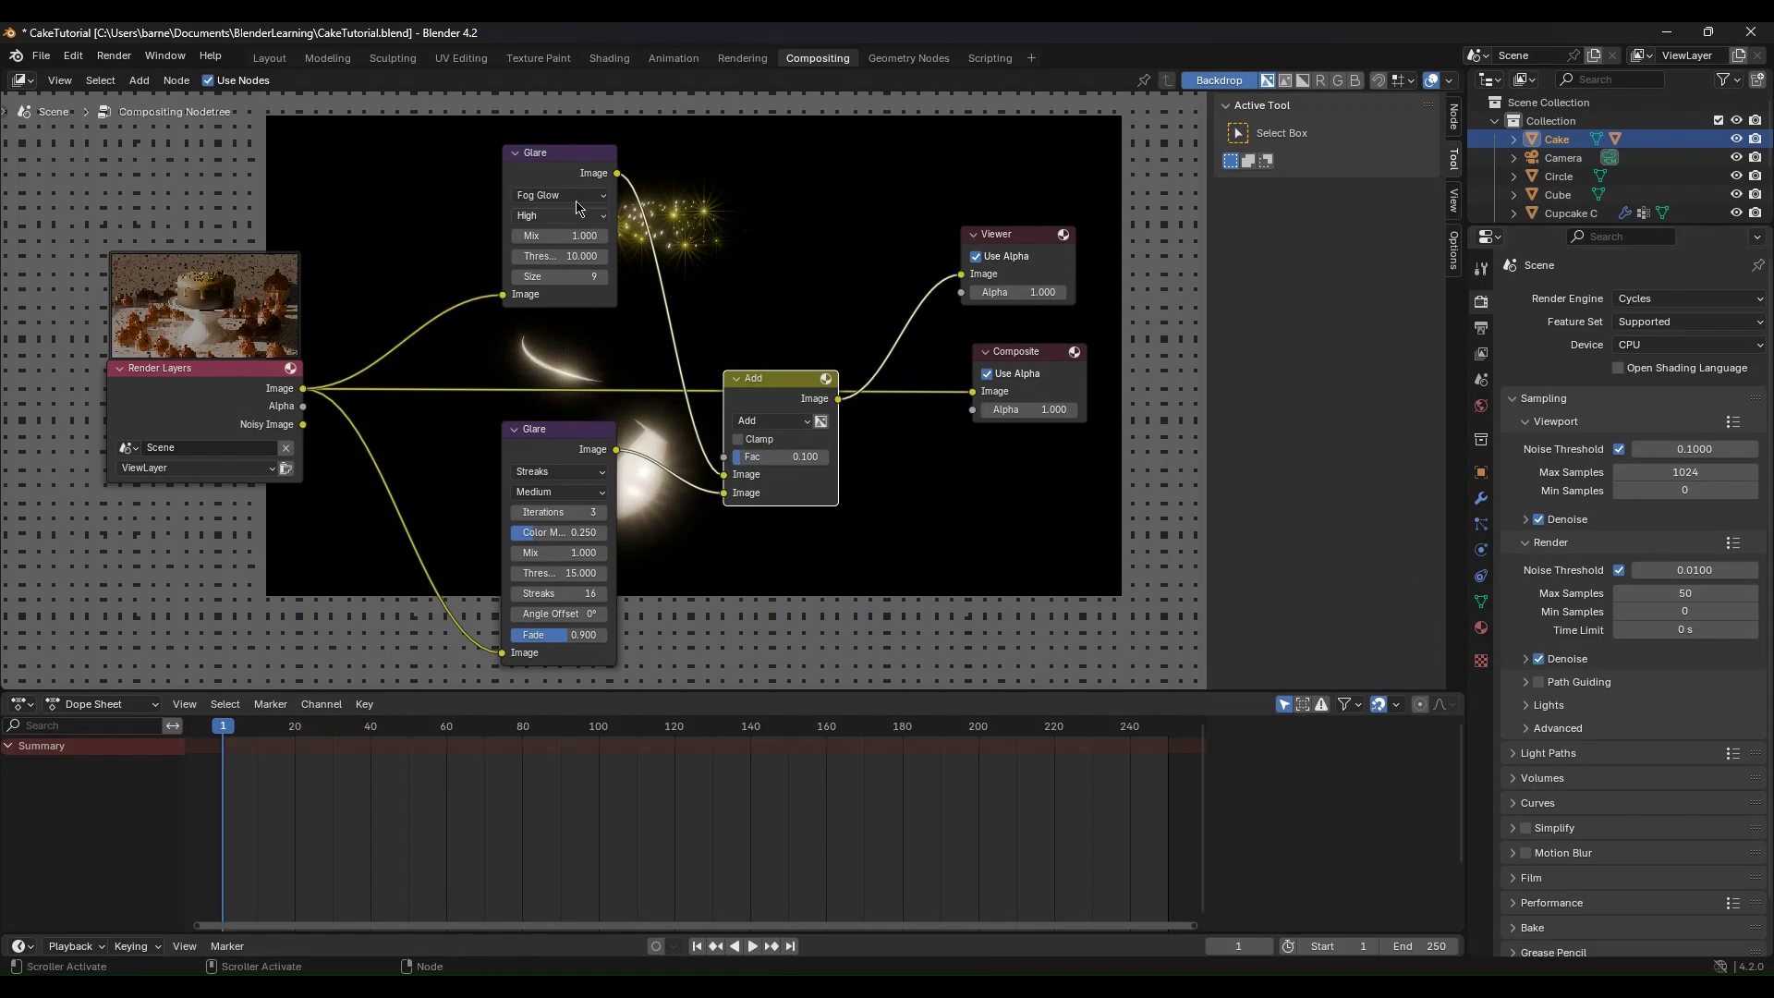
Step: Move both Glare nodes and the Add node below the Render Layers-to-Composite link to make room above
left_click_drag(553, 176, 520, 250)
left_click_drag(561, 450, 568, 606)
left_click_drag(536, 242, 564, 459)
left_click_drag(767, 378, 596, 236)
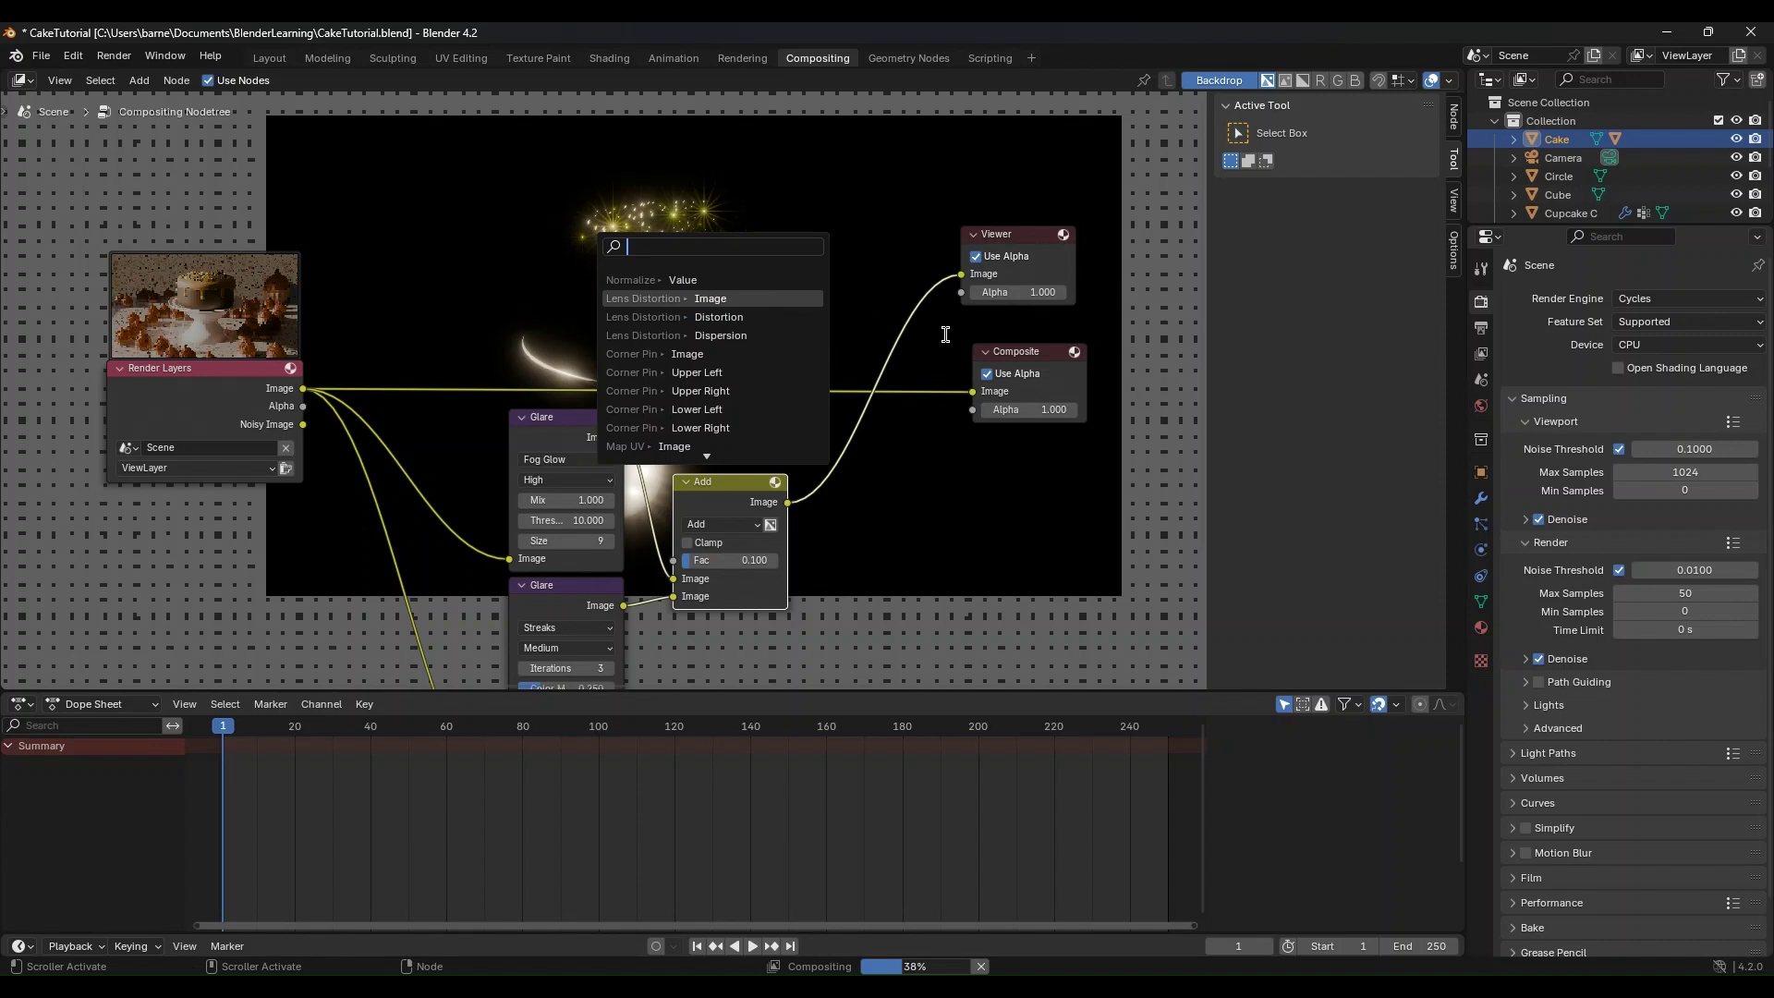
type("mi")
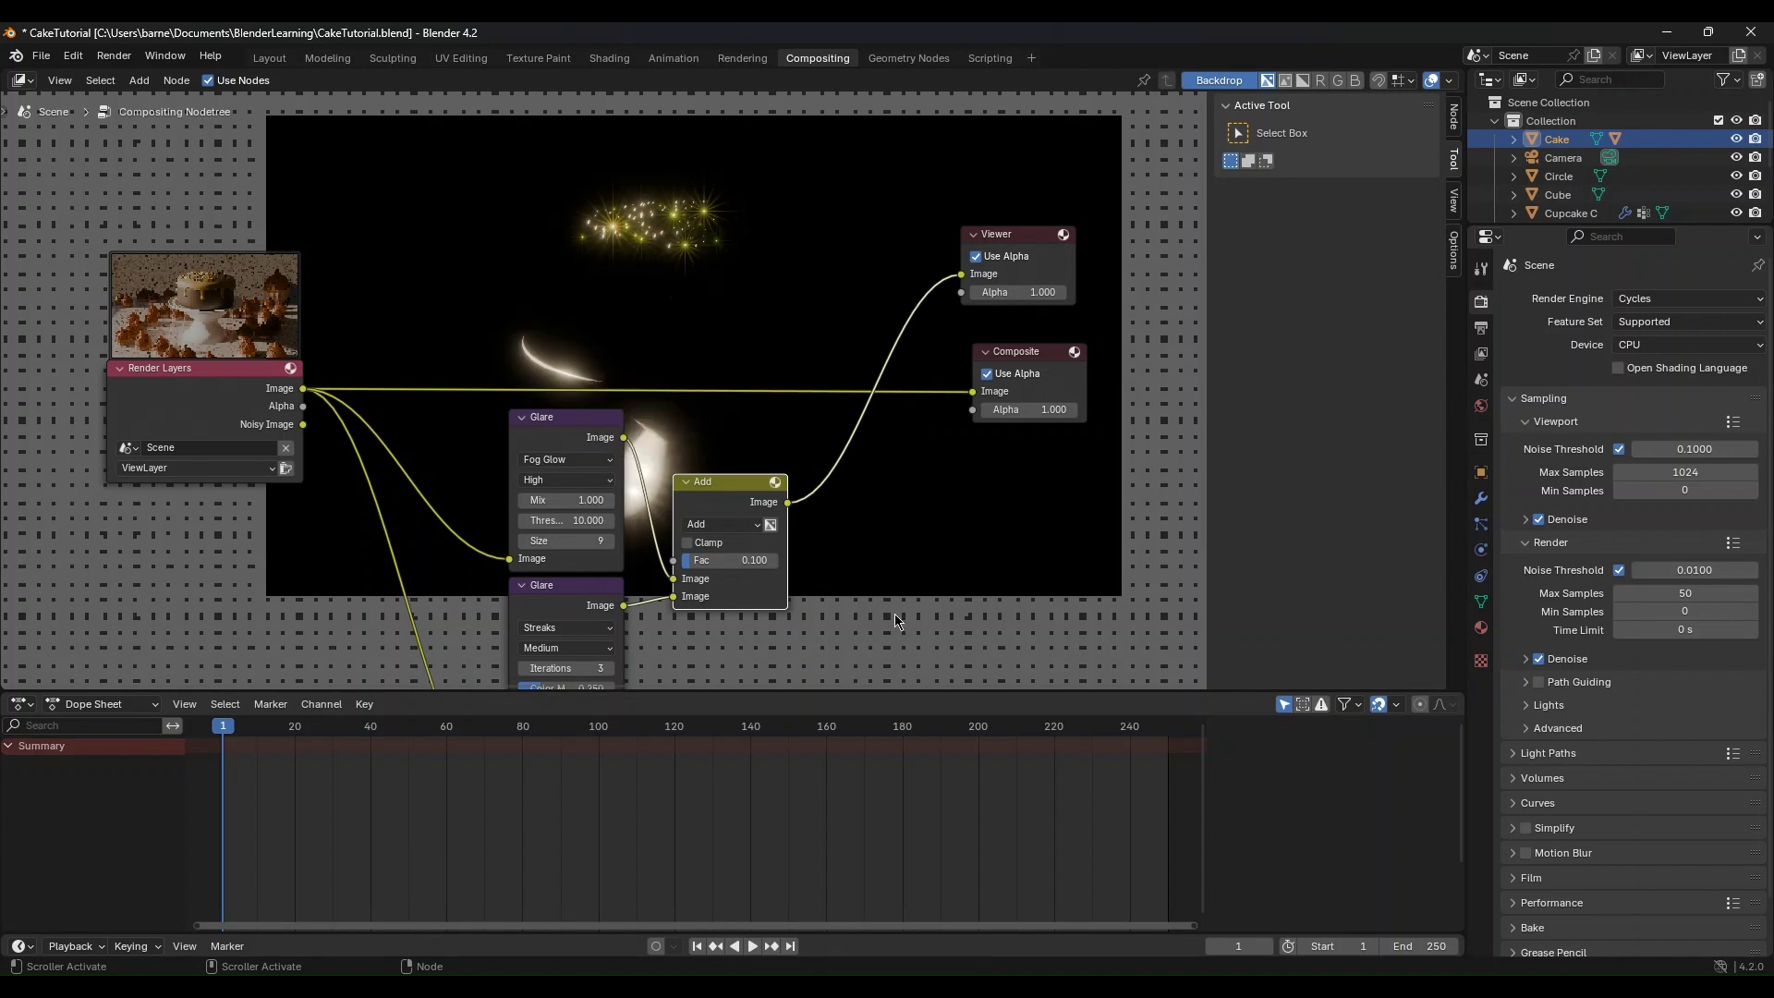
left_click_drag(747, 503, 765, 345)
key("Escape")
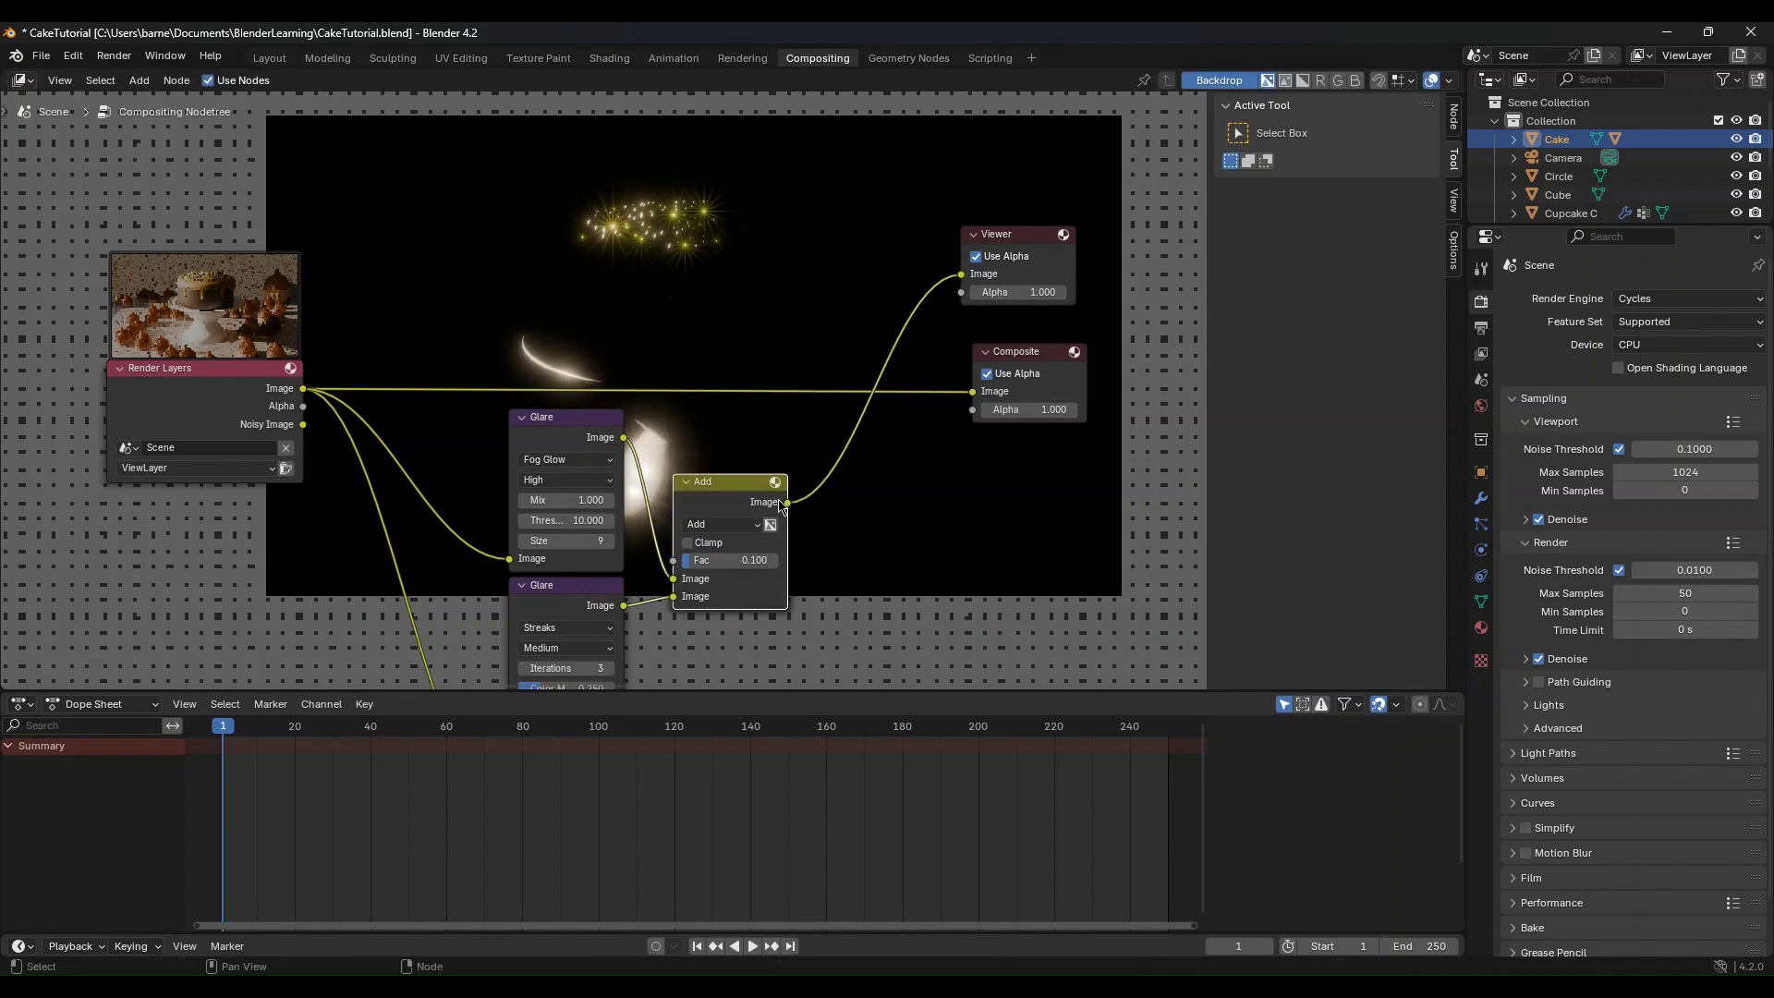
Step: Duplicate the Add node above the Glare nodes and connect the original Add output to the copy's second Image input
key("shift+d")
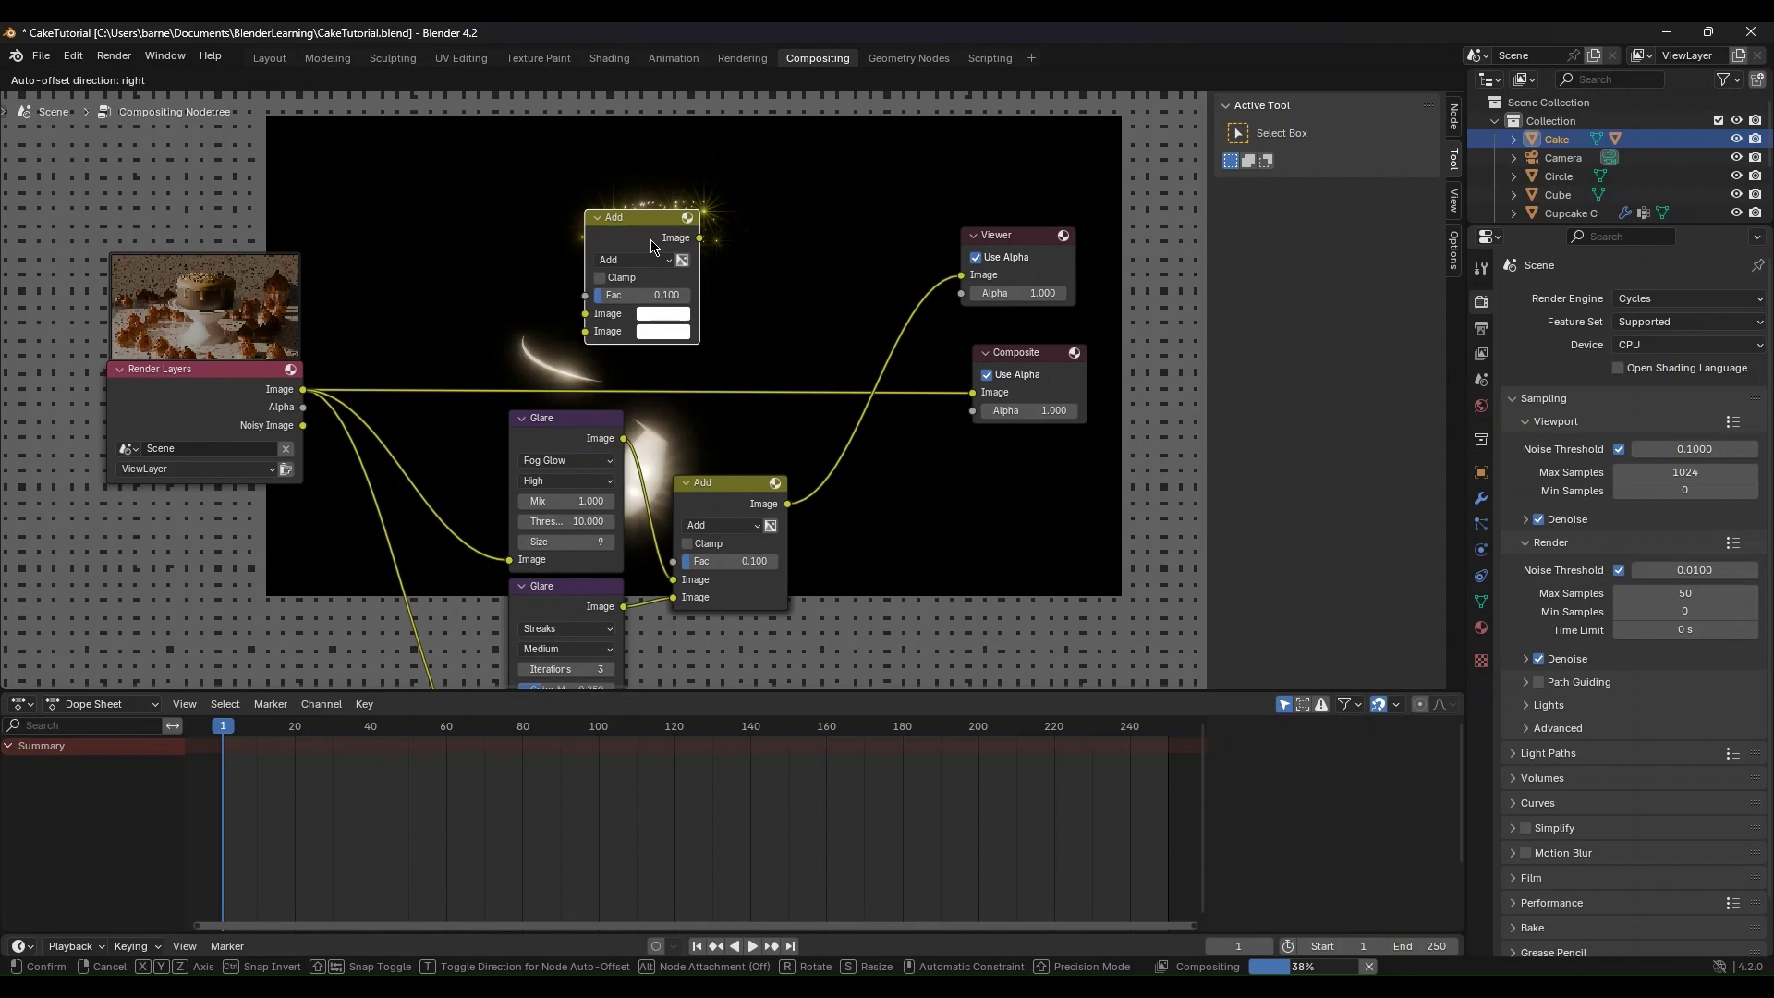
left_click(649, 239)
left_click_drag(785, 507, 584, 351)
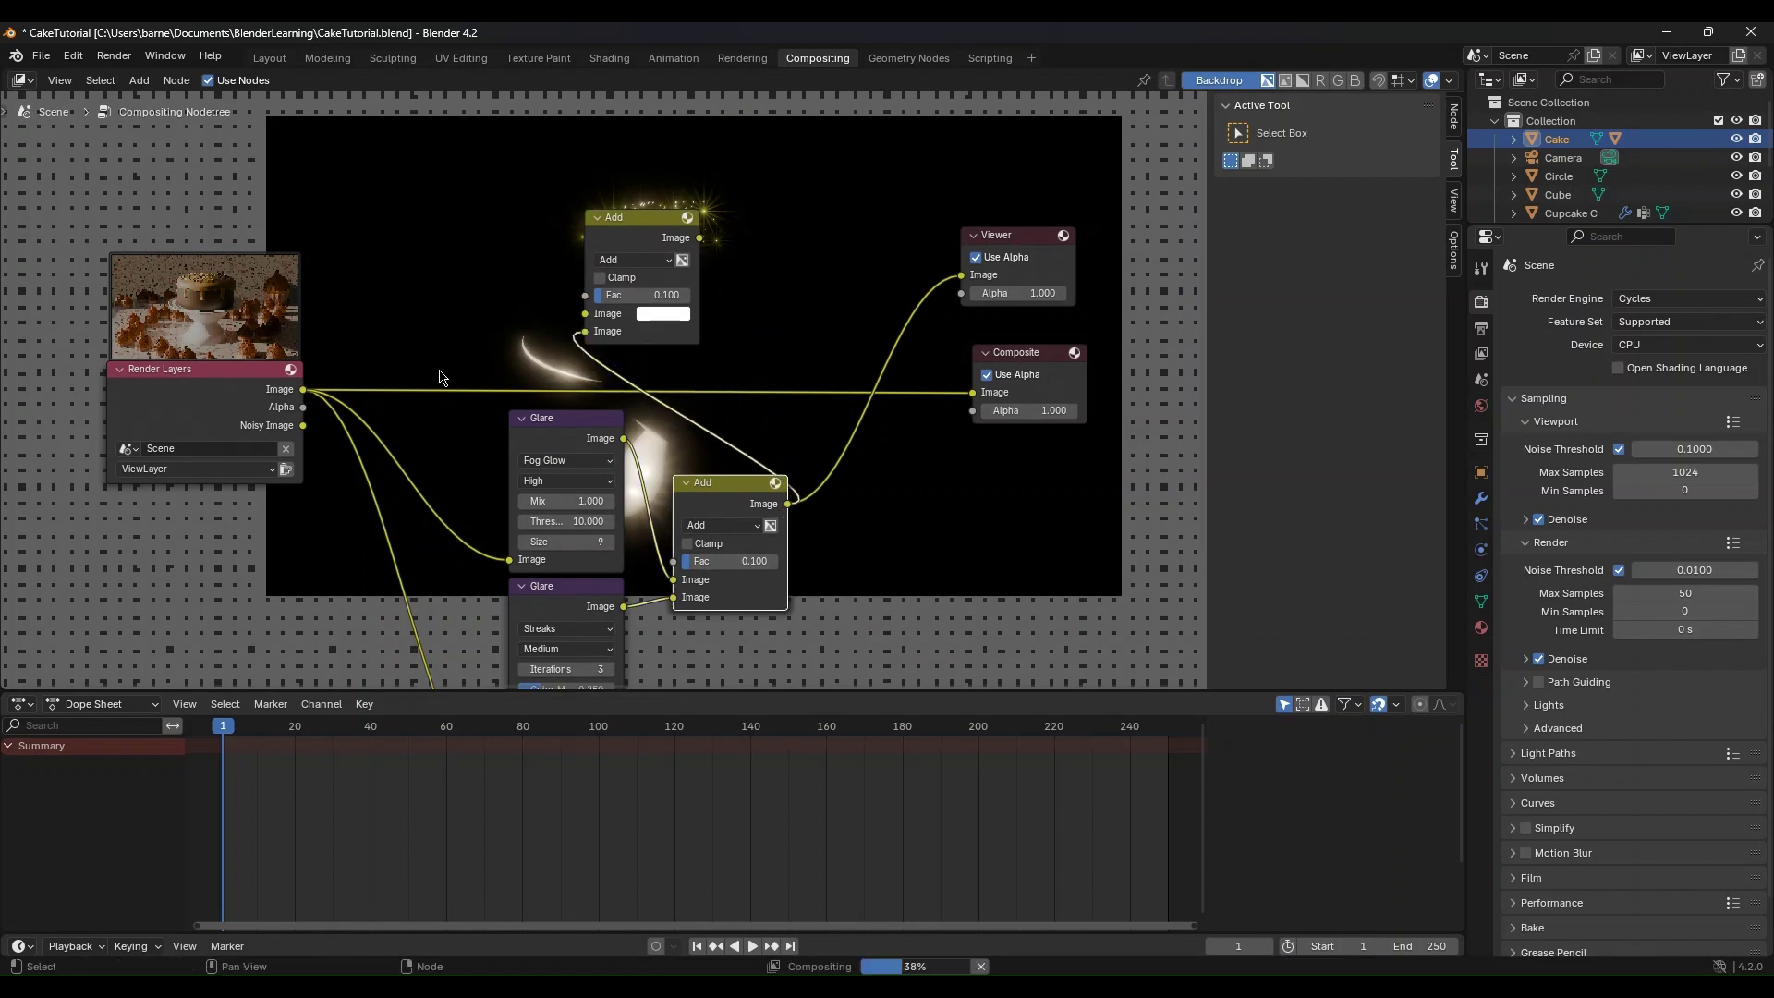
Step: Feed the Render Layers image into the new Add node at factor 1 and connect its output to the Viewer and Composite
left_click_drag(303, 389, 685, 296)
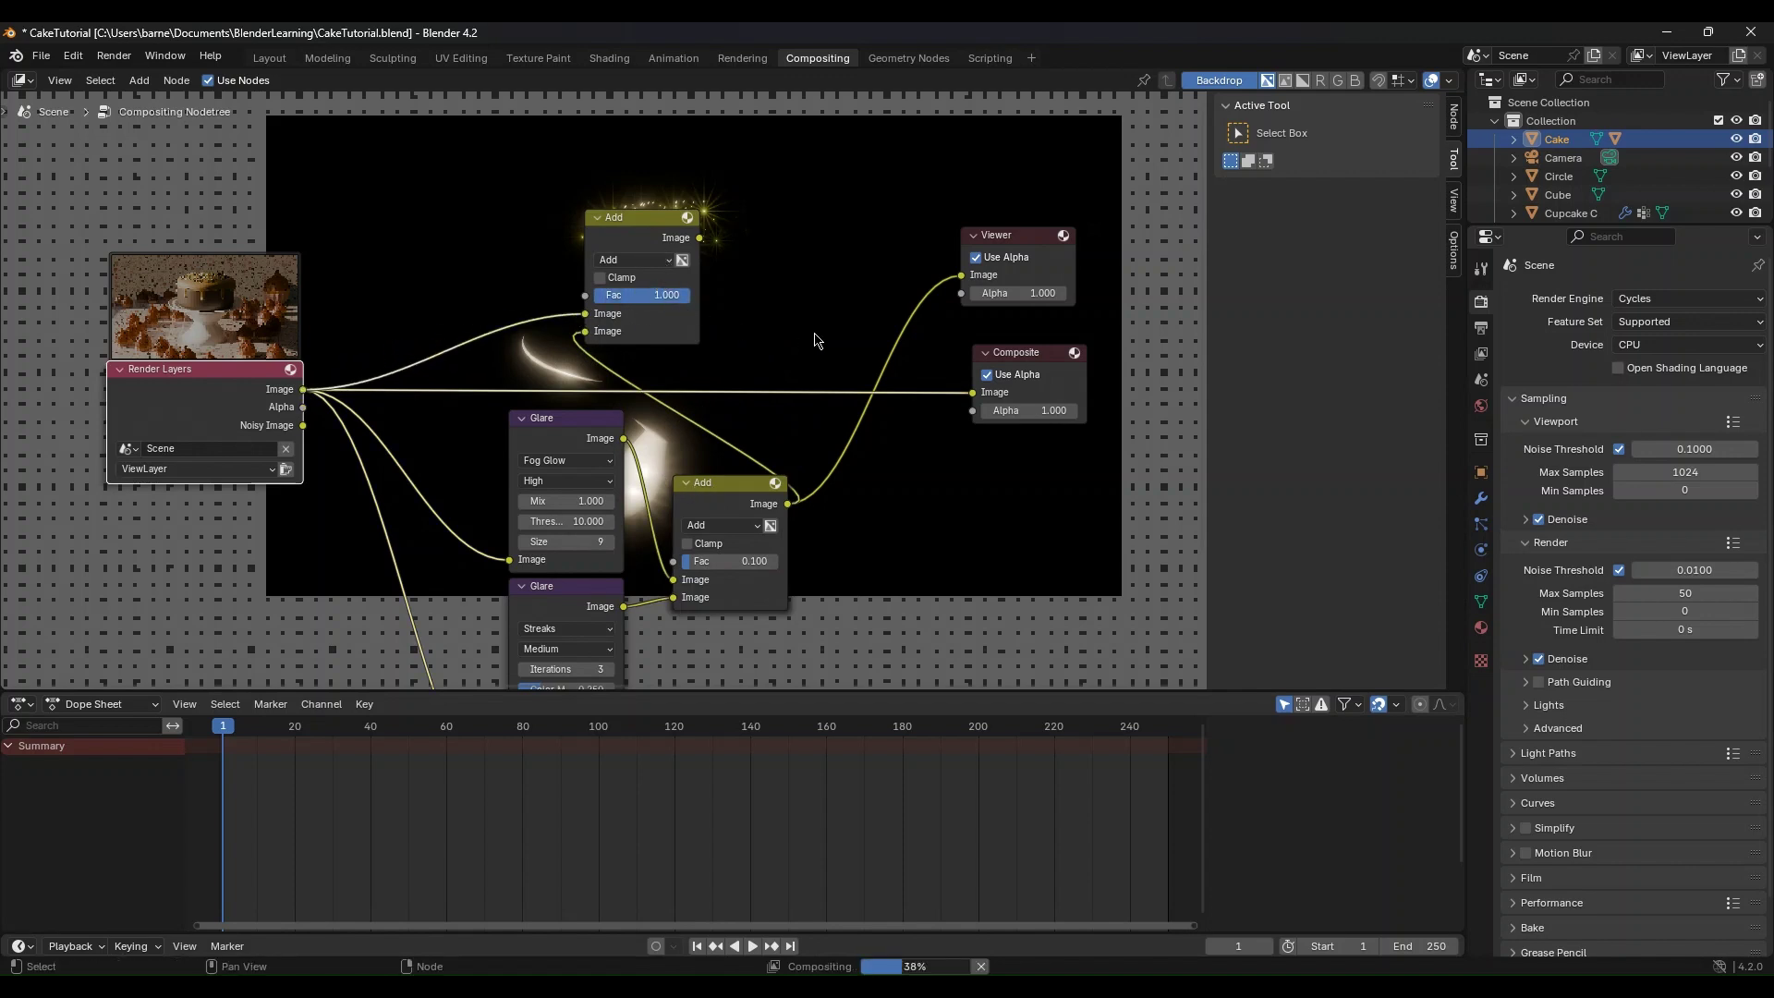
left_click_drag(700, 237, 972, 277)
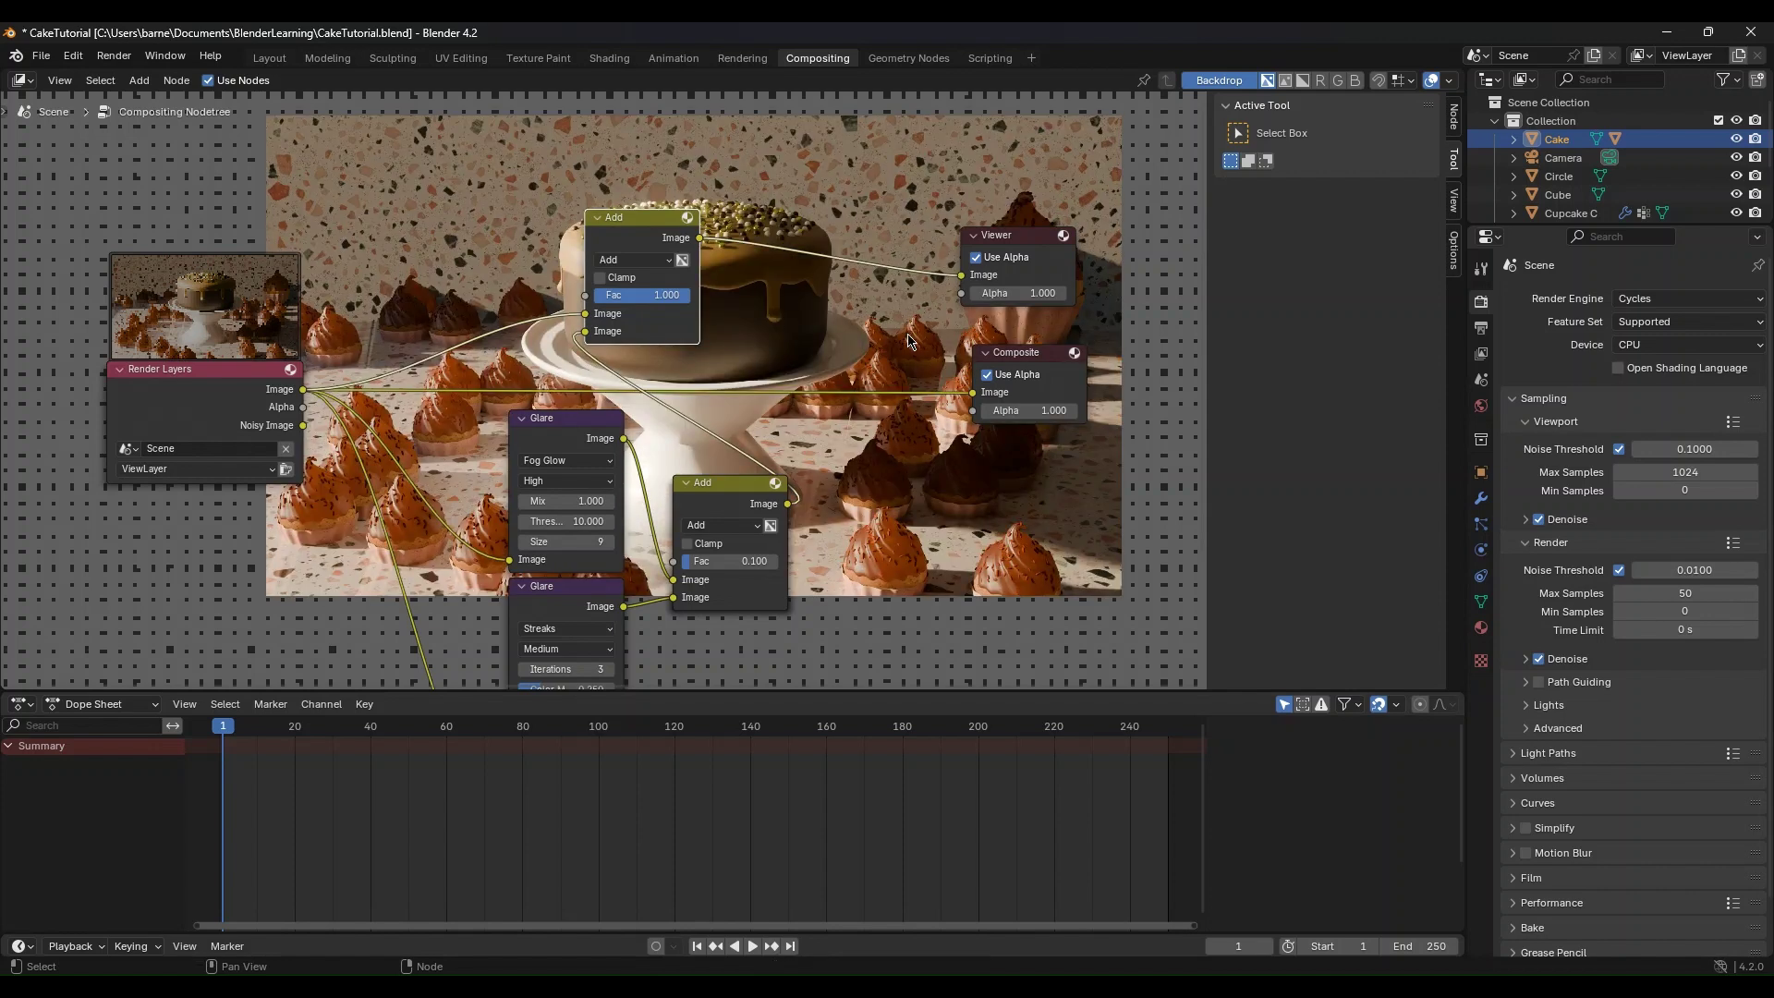
left_click_drag(622, 238, 718, 233)
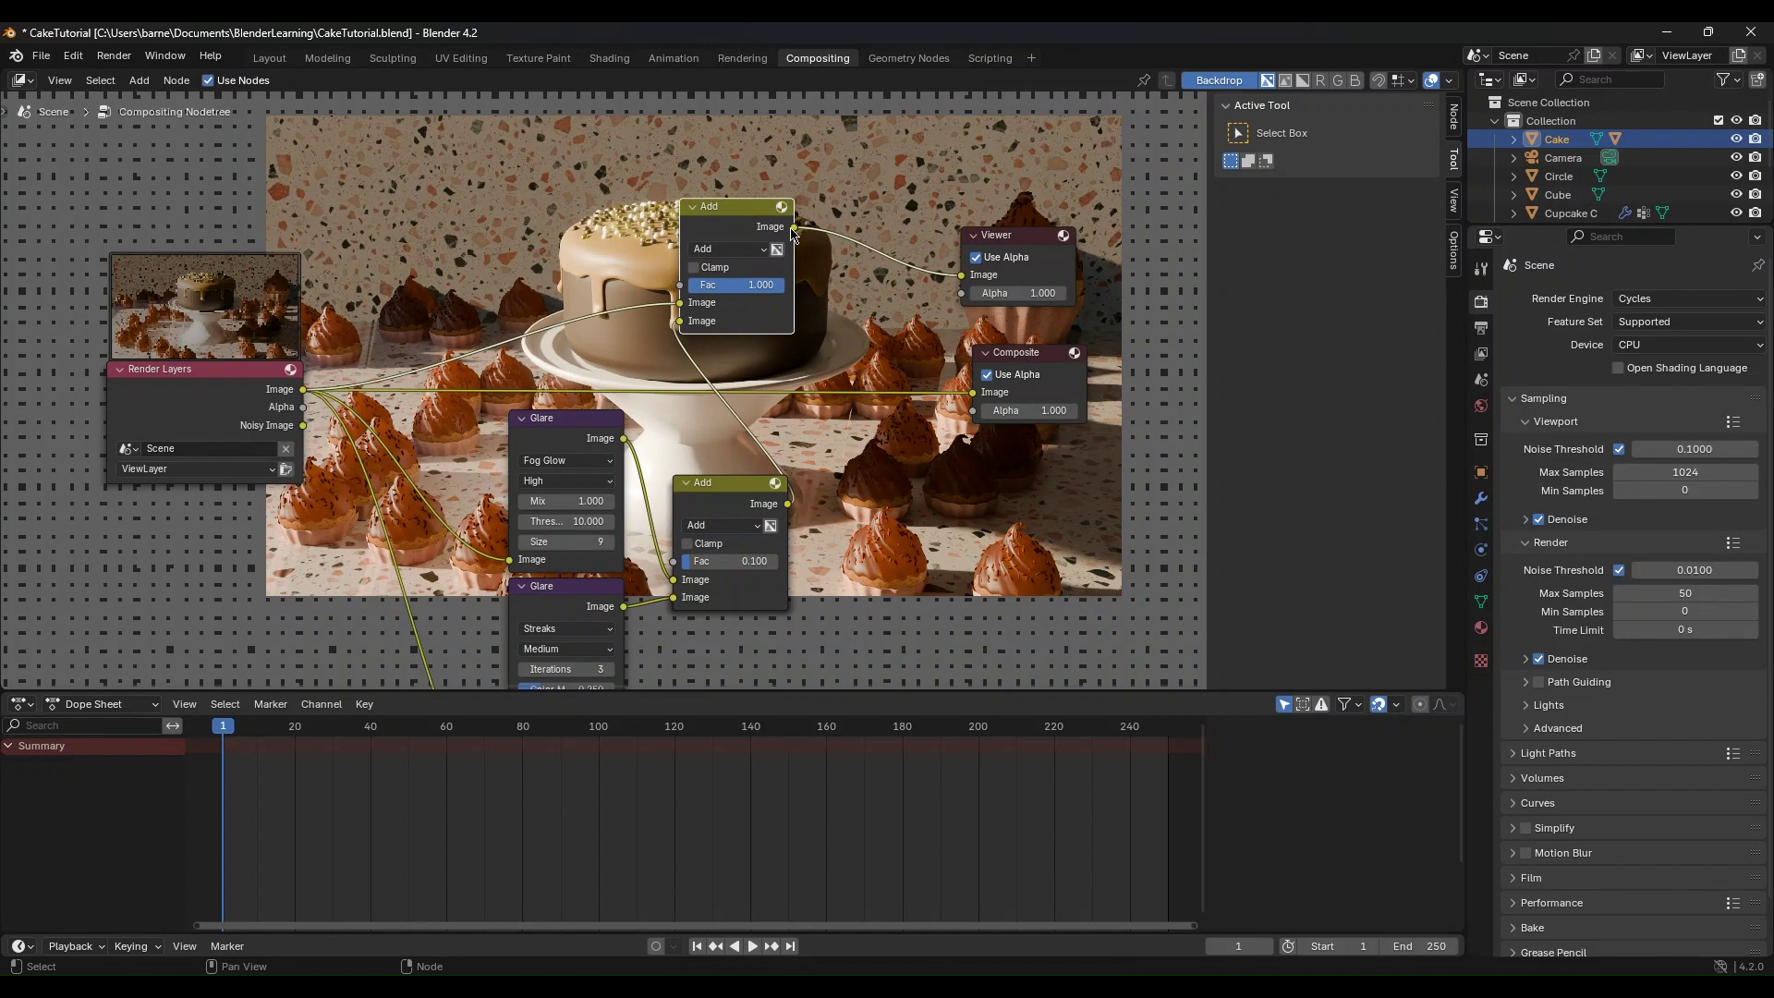
left_click_drag(793, 227, 973, 393)
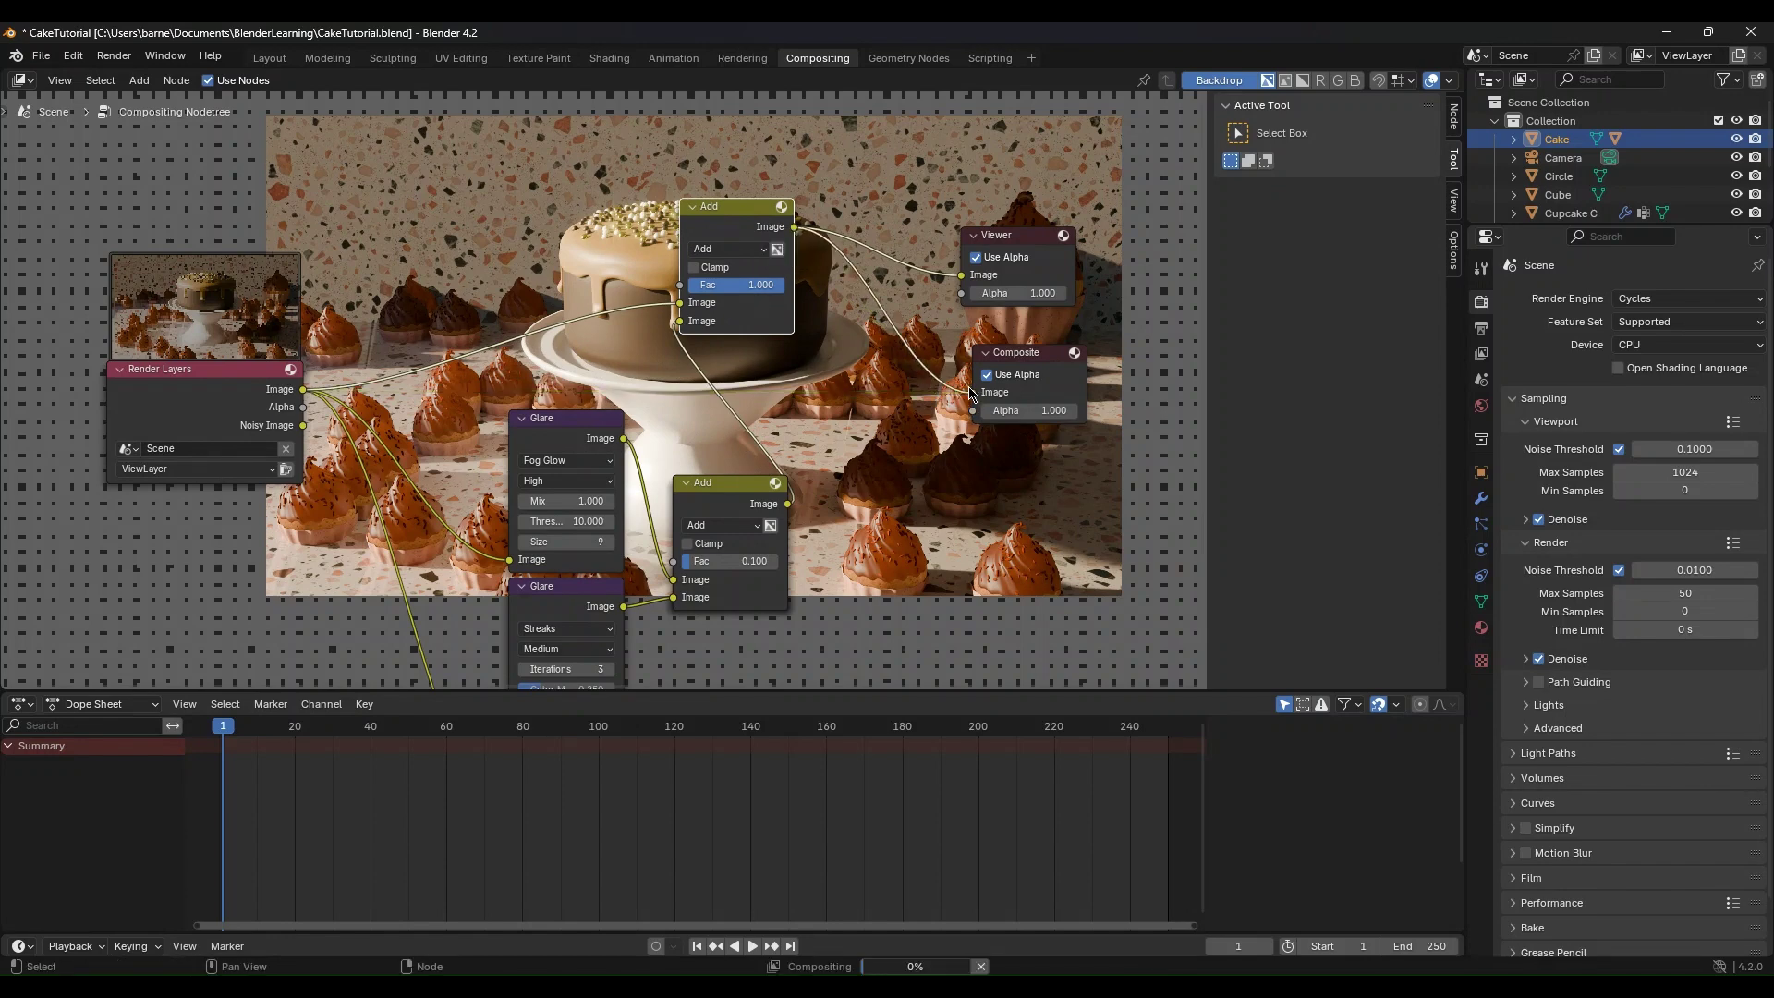
Step: Try a factor of 2 on the lower Add node and reduce it to 0.2
left_click(730, 561)
type("2")
key("Return")
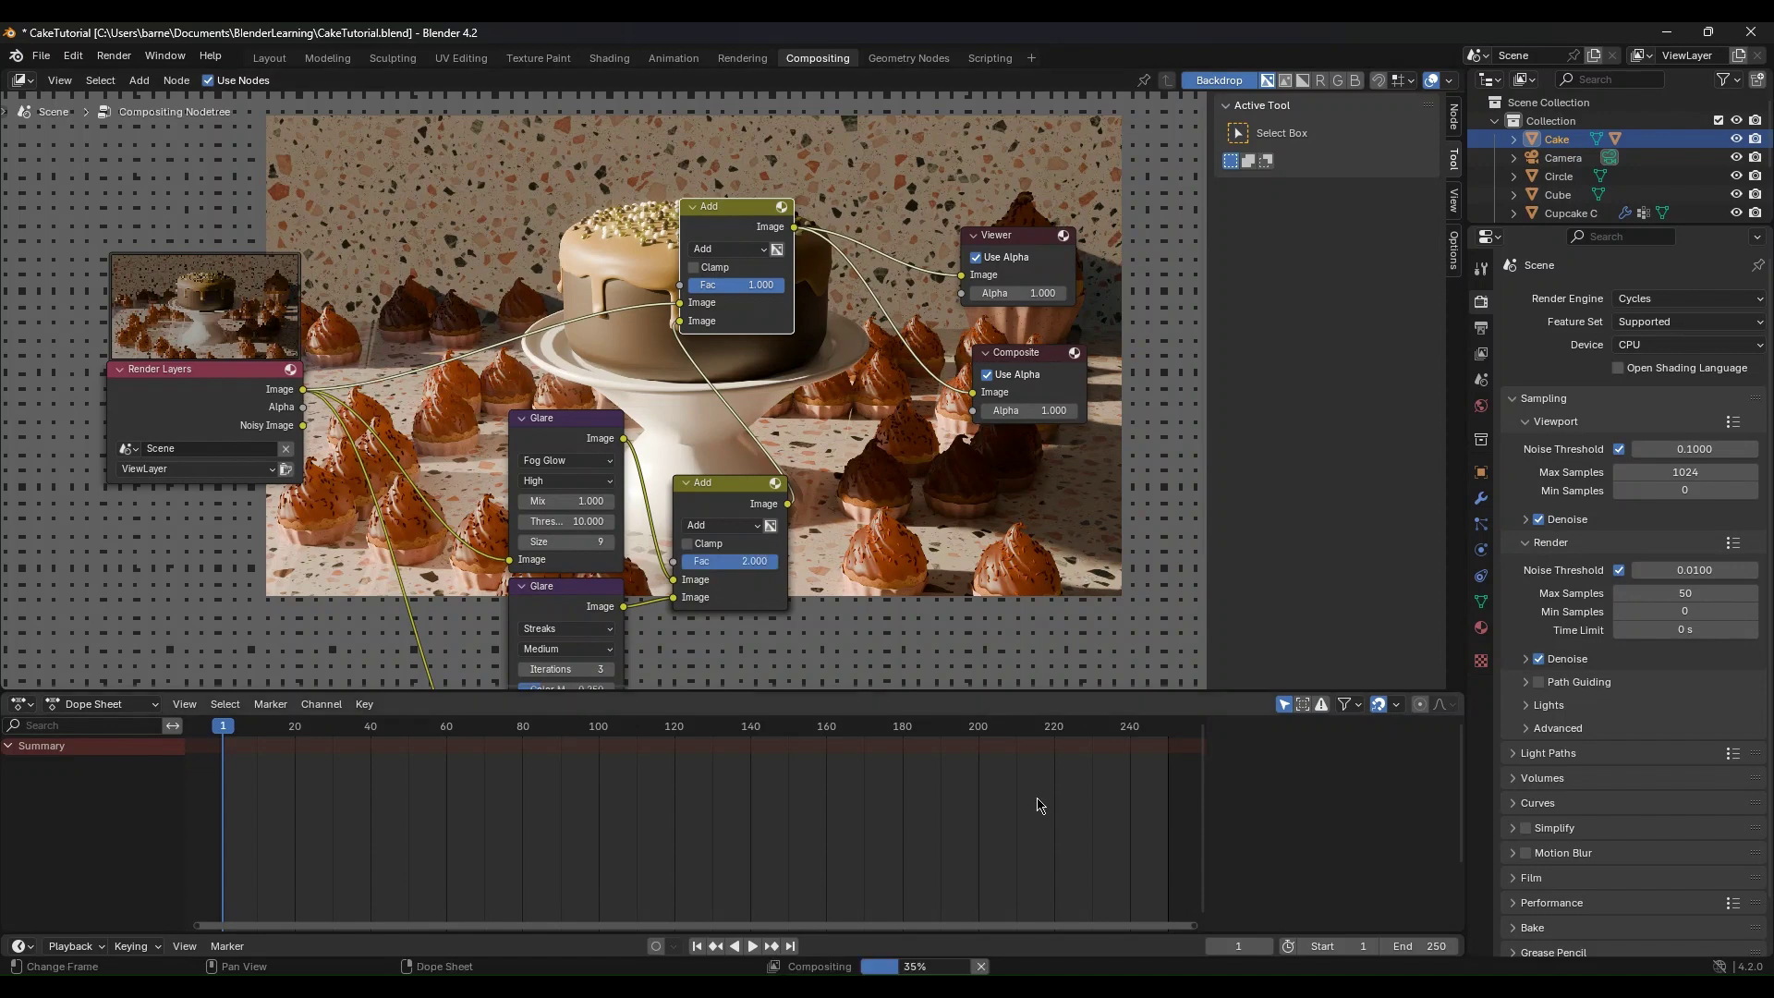
left_click(741, 560)
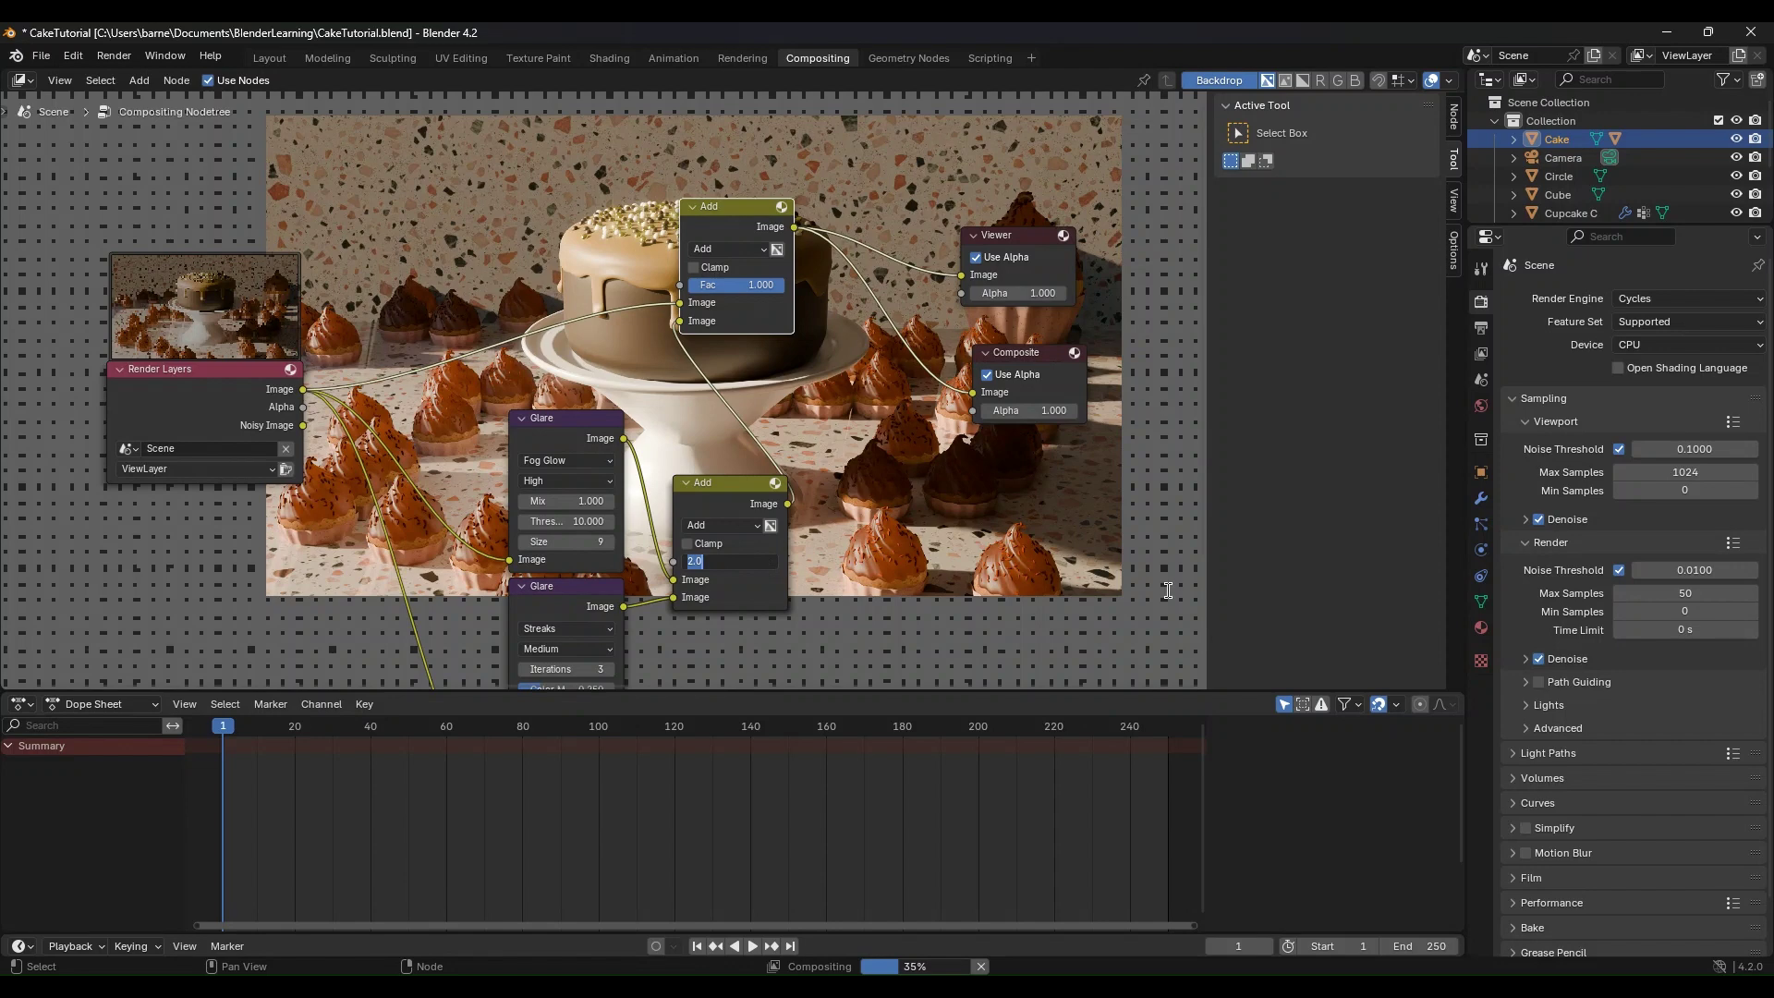
type("0.2")
key("Return")
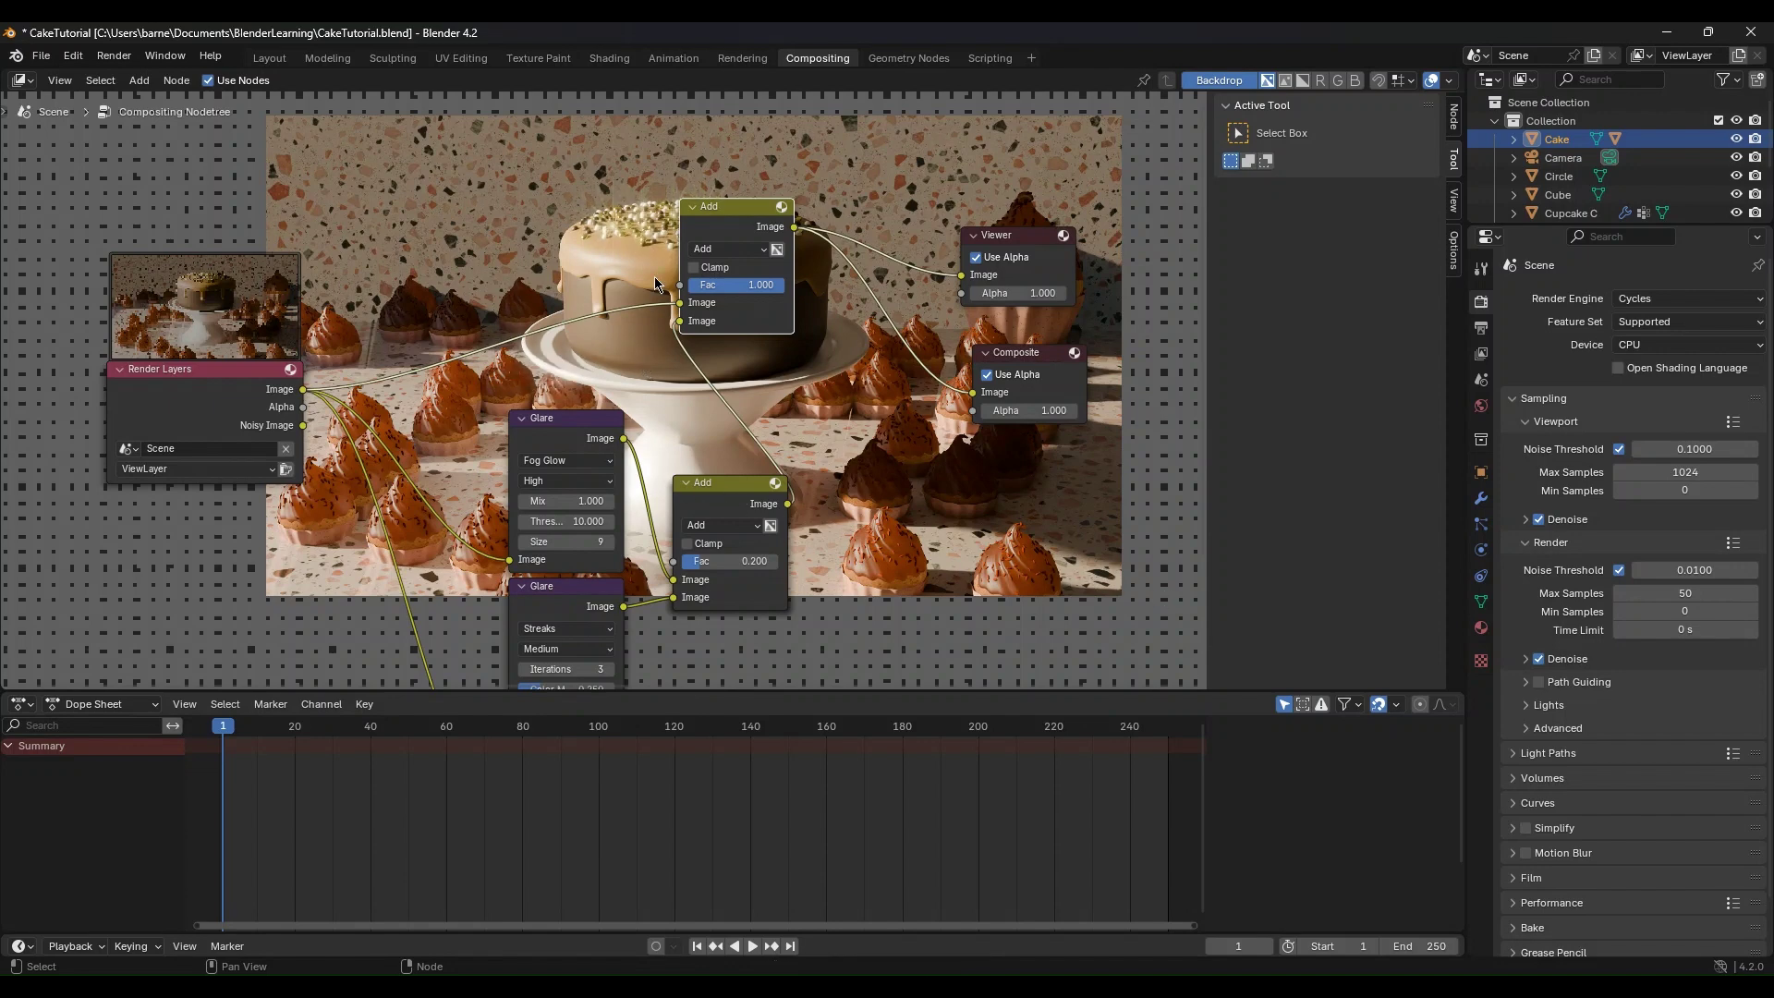
Step: Try a factor of 0.5 on the lower Add node and set it back to 0.2
left_click(729, 561)
type("0.5")
key("Return")
double_click(767, 561)
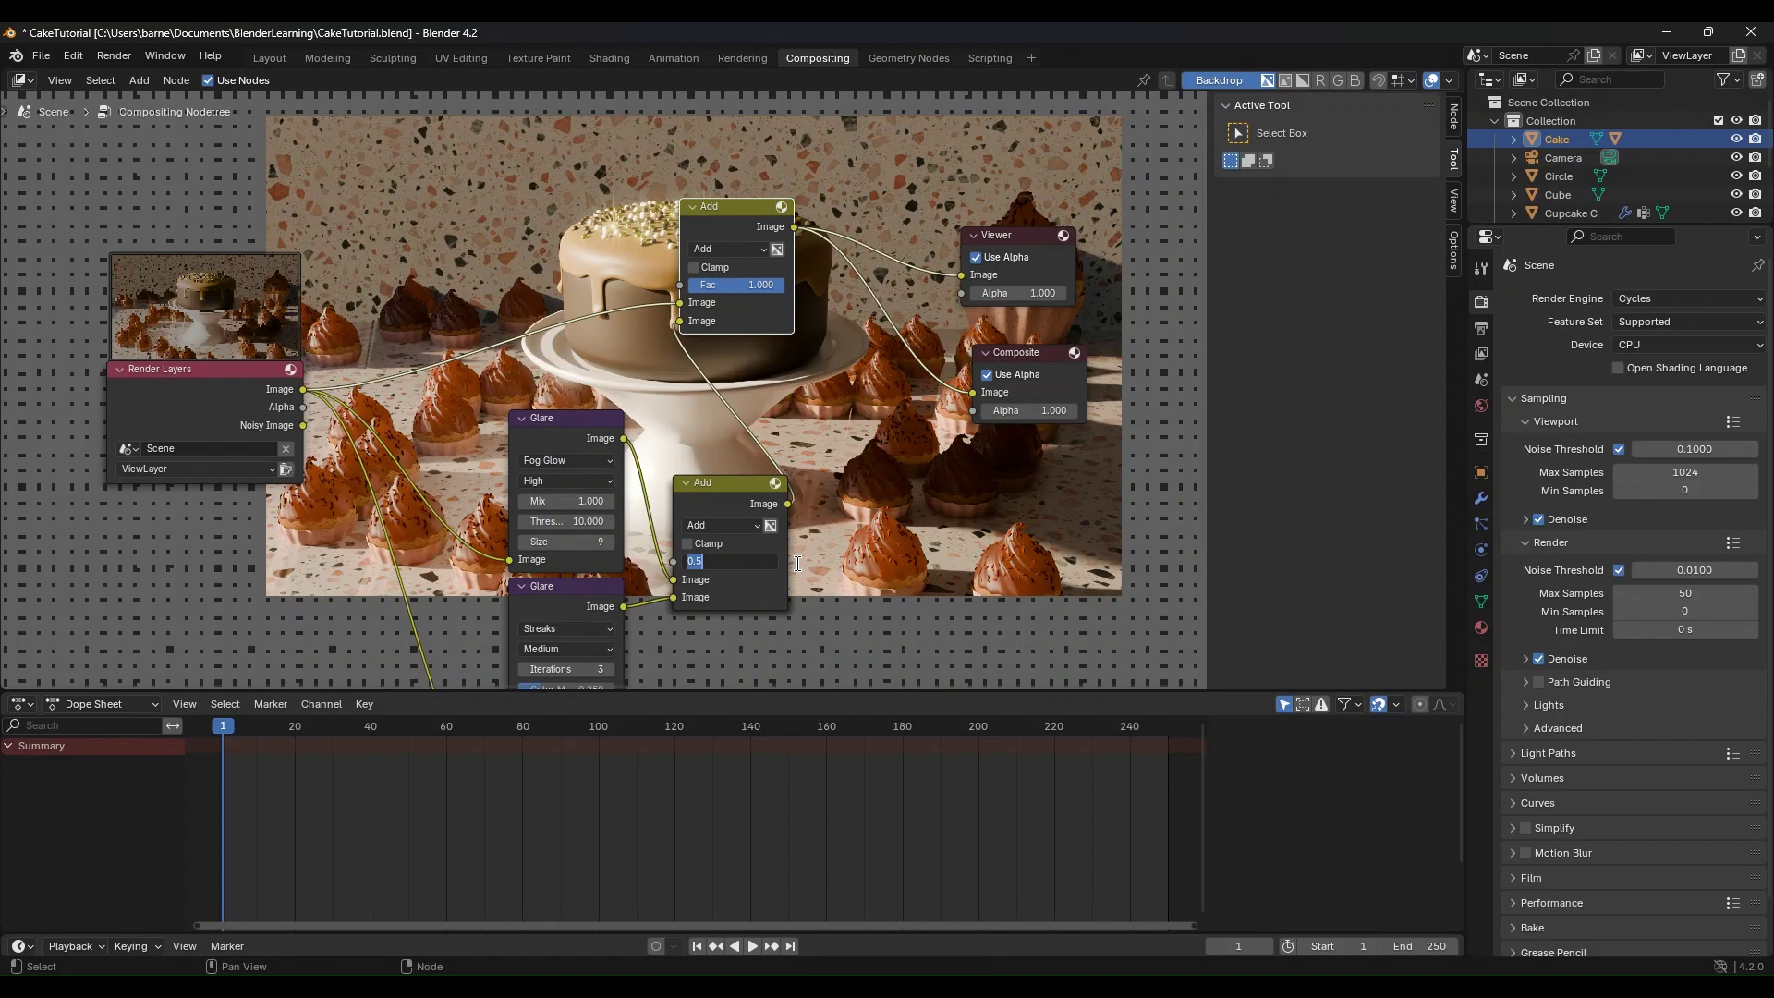
key("BackSpace")
key("Return")
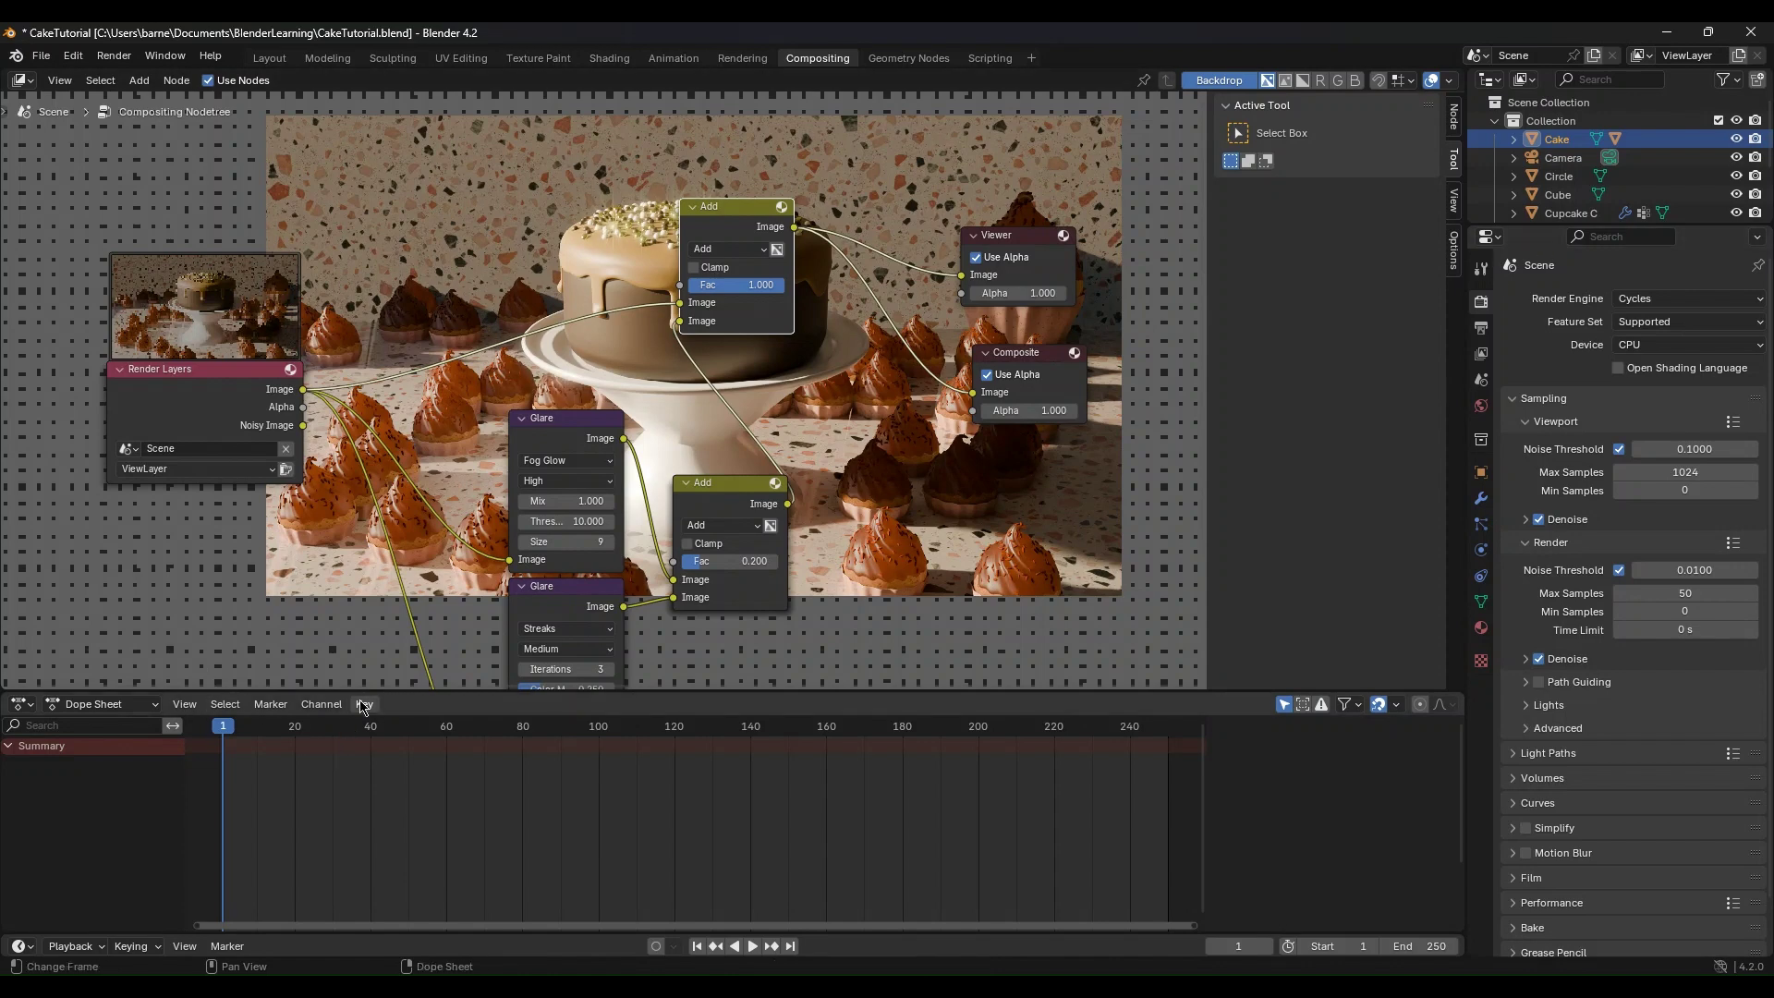
Step: Replace the Dope Sheet with an enlarged 3D Viewport that looks through the scene camera
left_click_drag(386, 687, 385, 628)
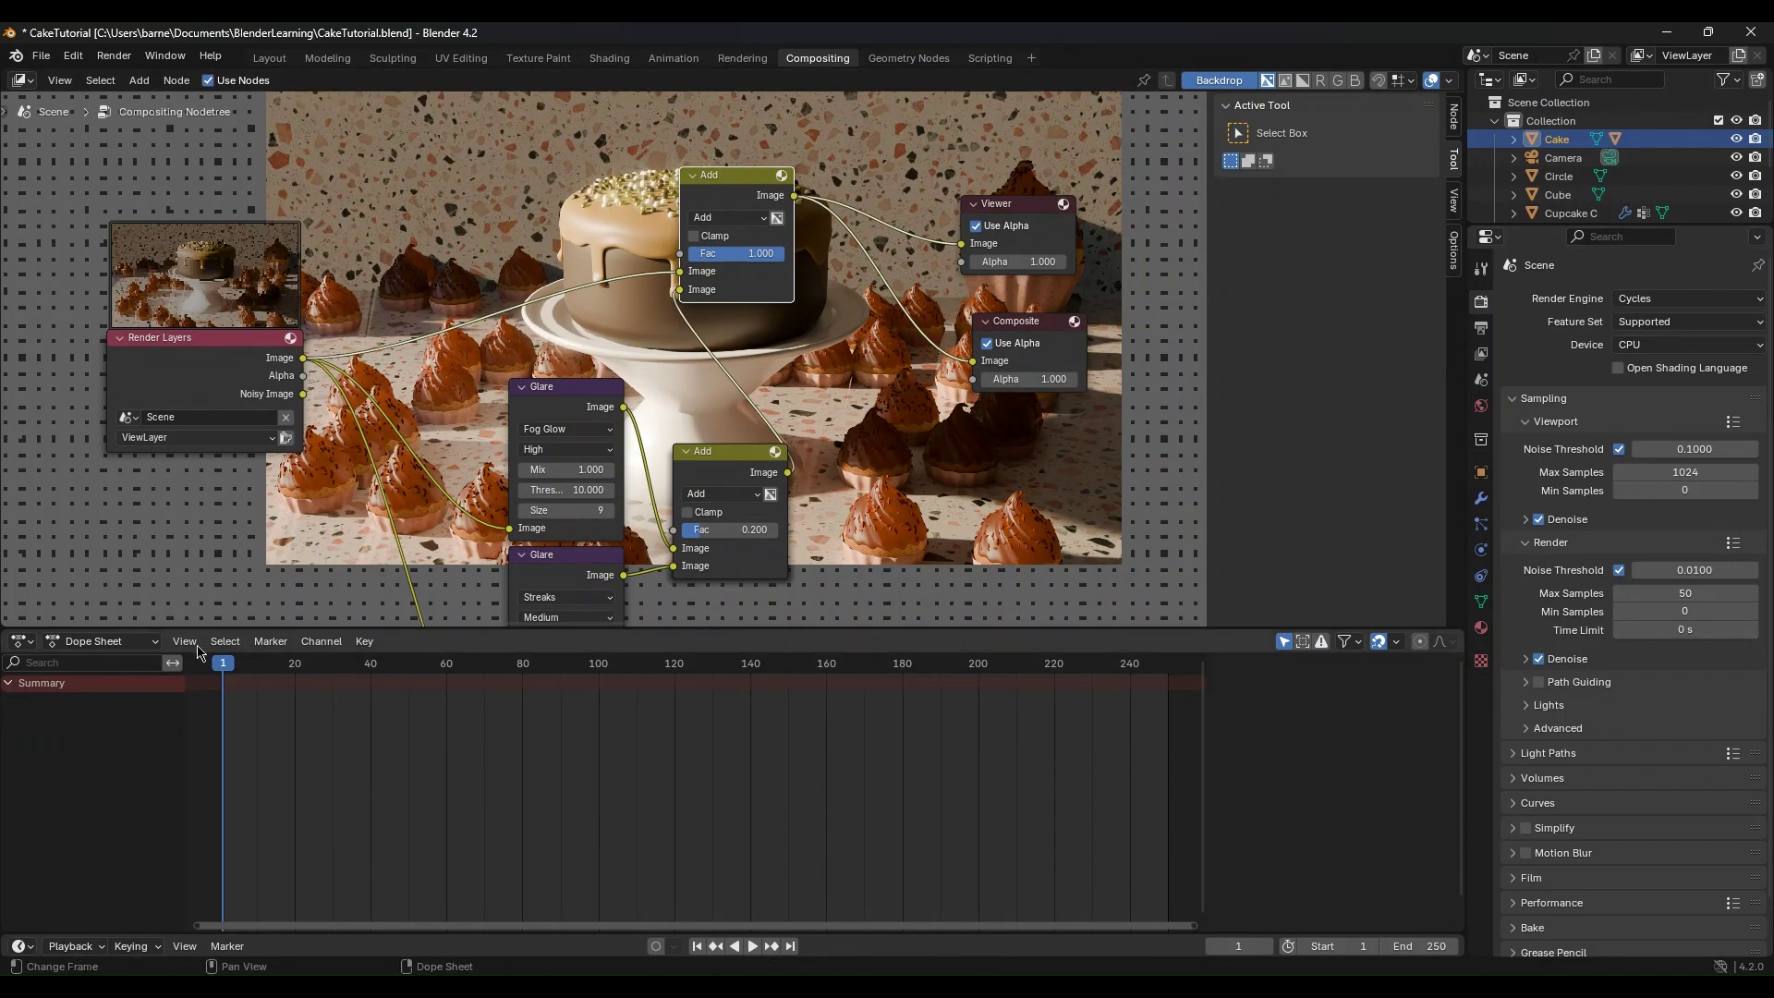
left_click(24, 643)
left_click(48, 692)
middle_click_drag(682, 811, 706, 730)
scroll(736, 793, "up", 5)
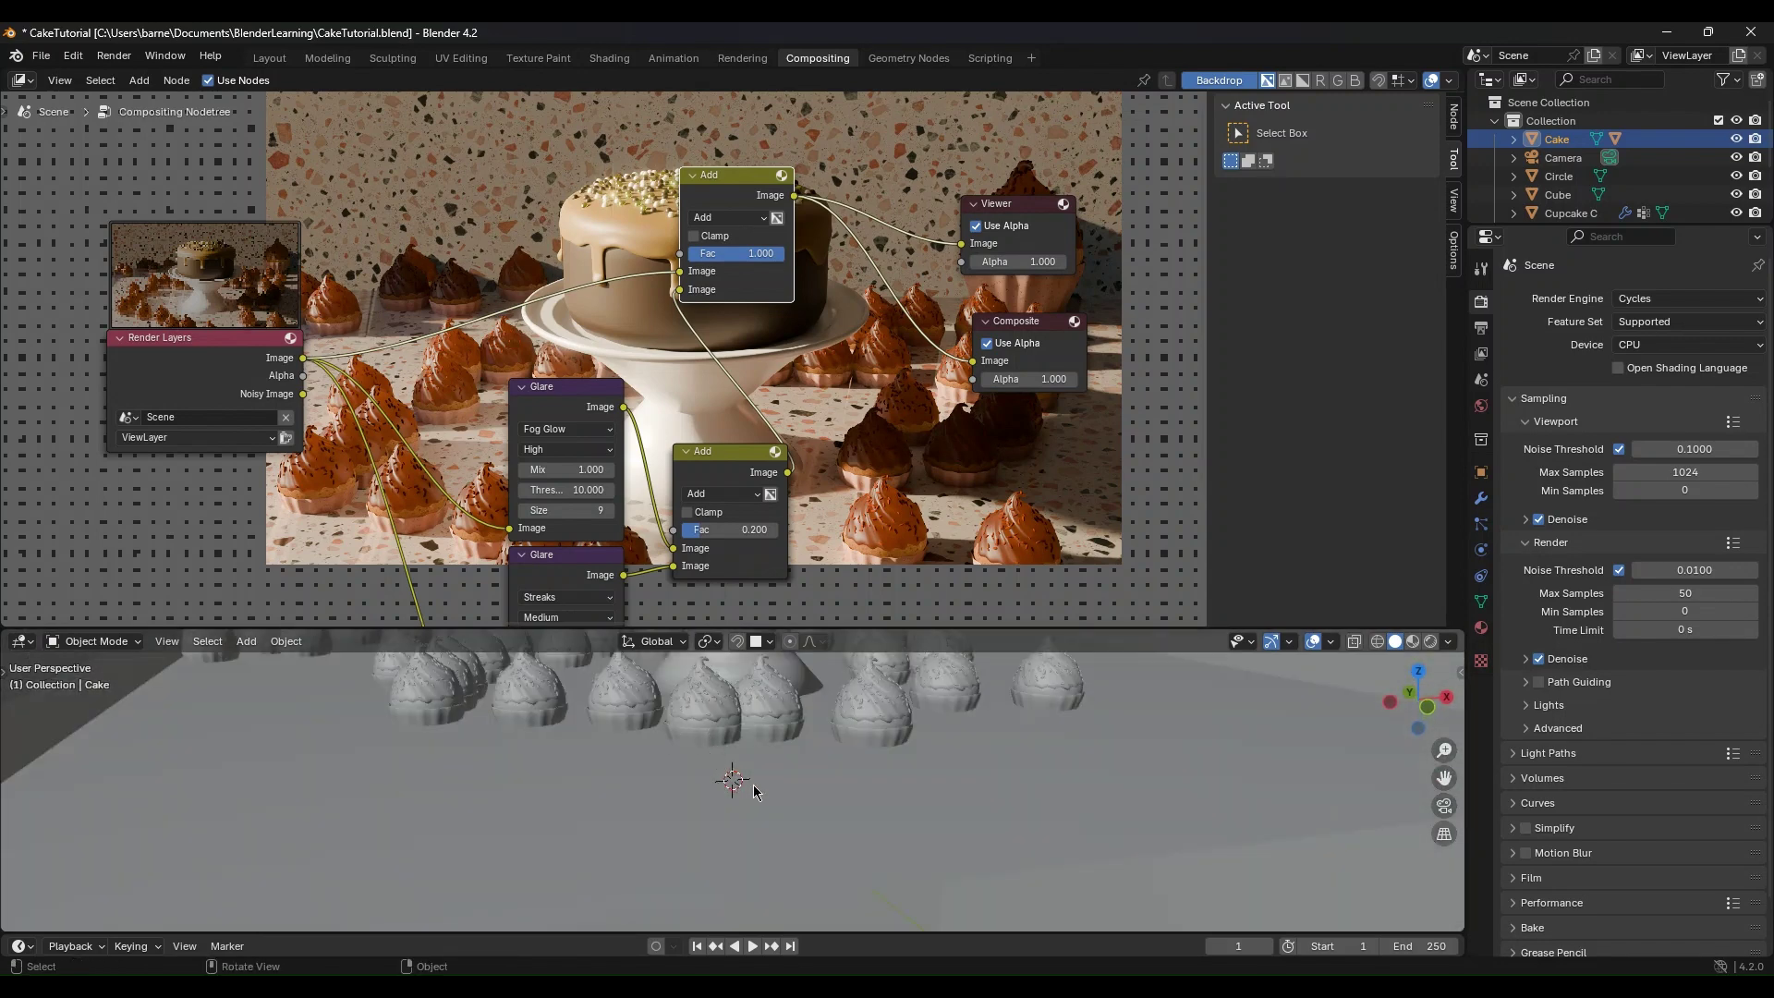
key("KP_0")
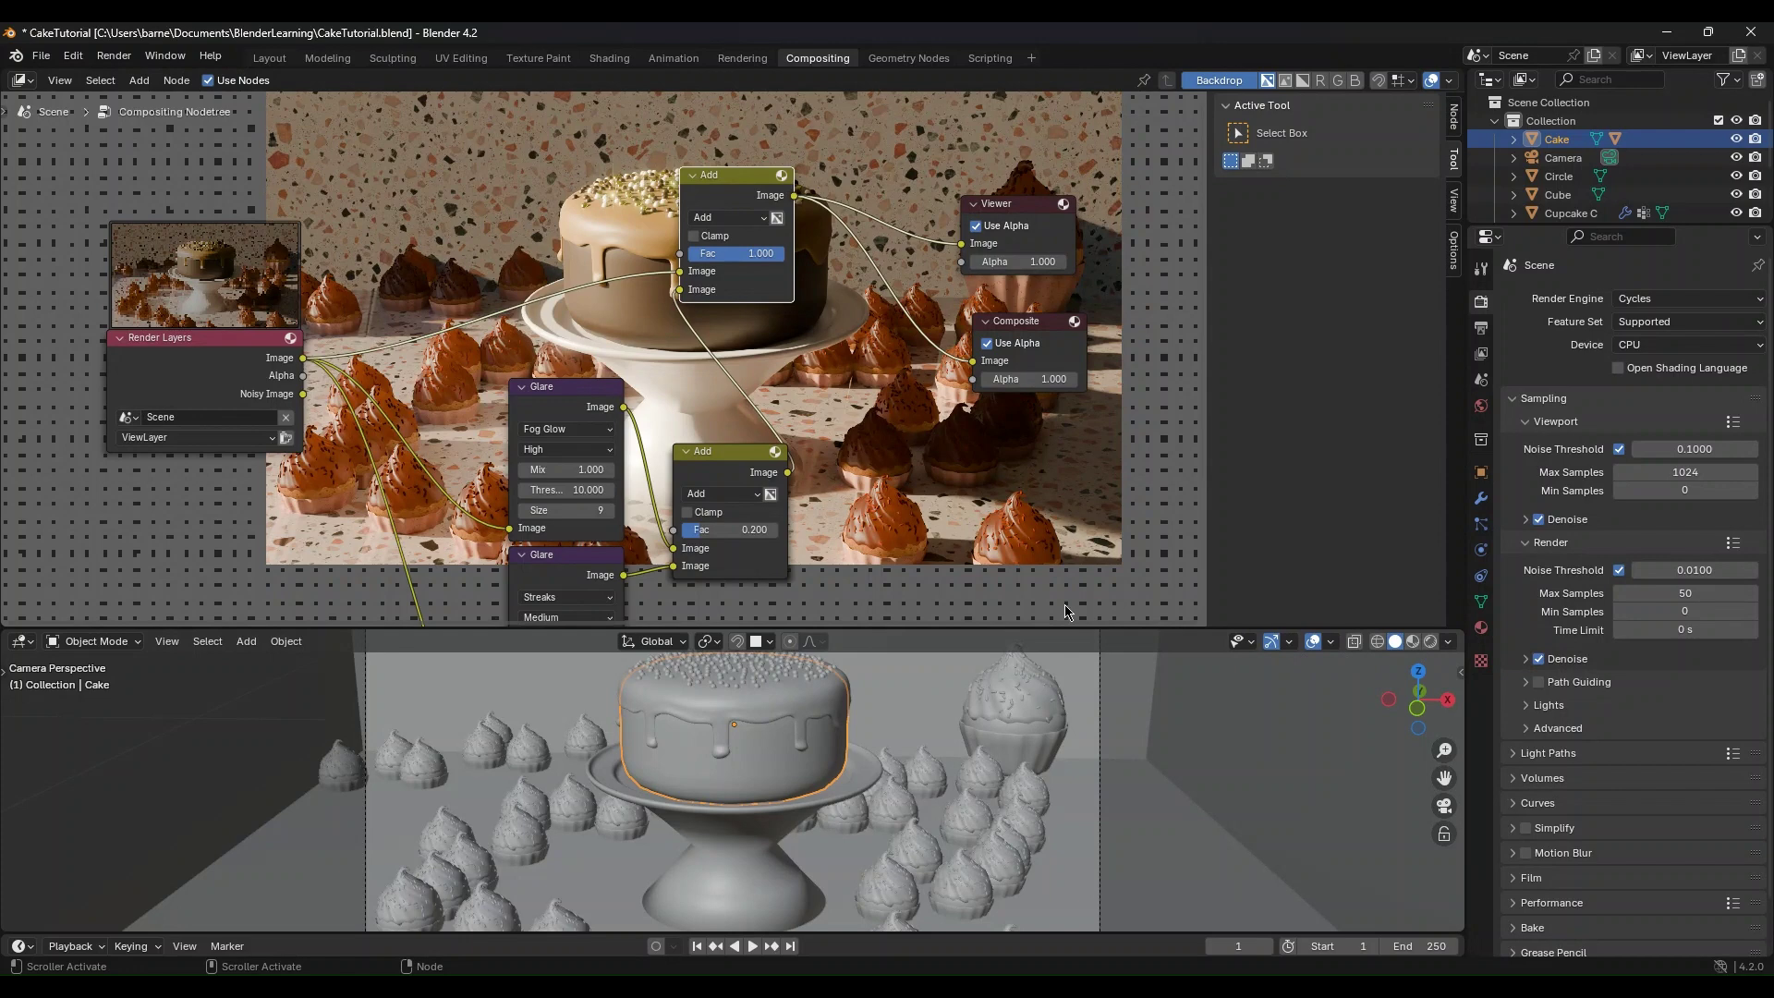
left_click_drag(1055, 629, 1077, 480)
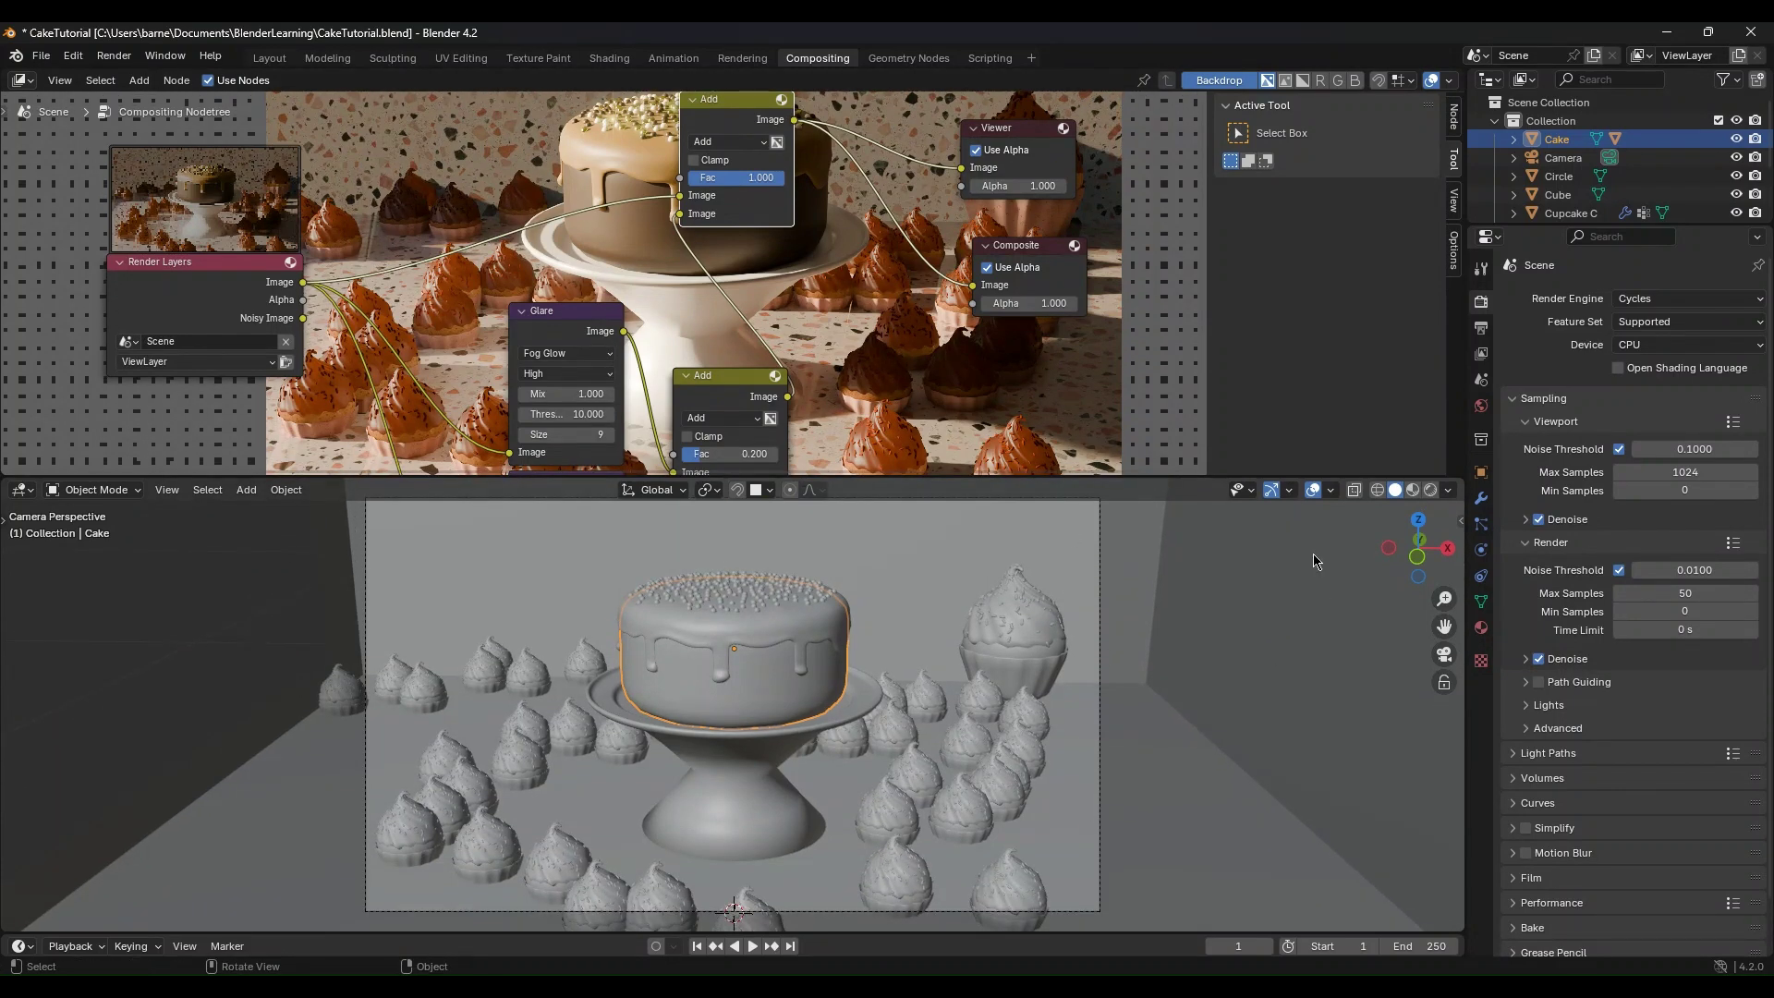
Step: Switch the 3D Viewport to Rendered shading and set its Compositor option to Always
left_click(1429, 491)
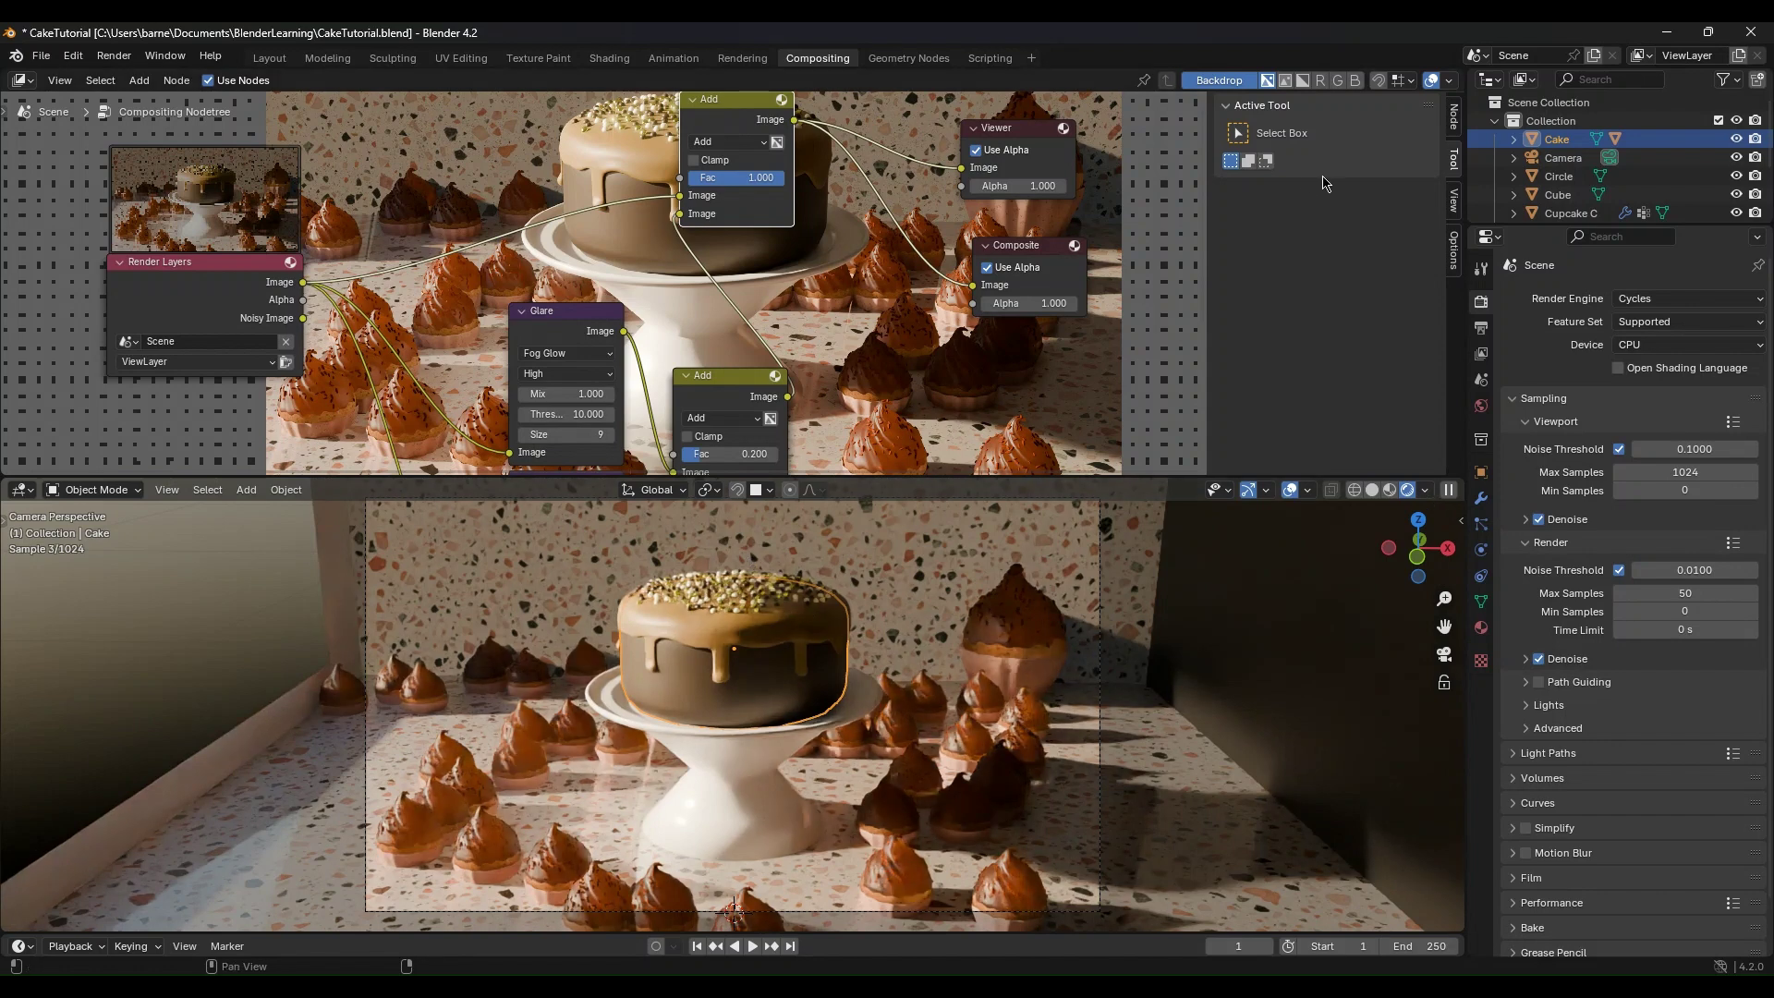
left_click(1425, 490)
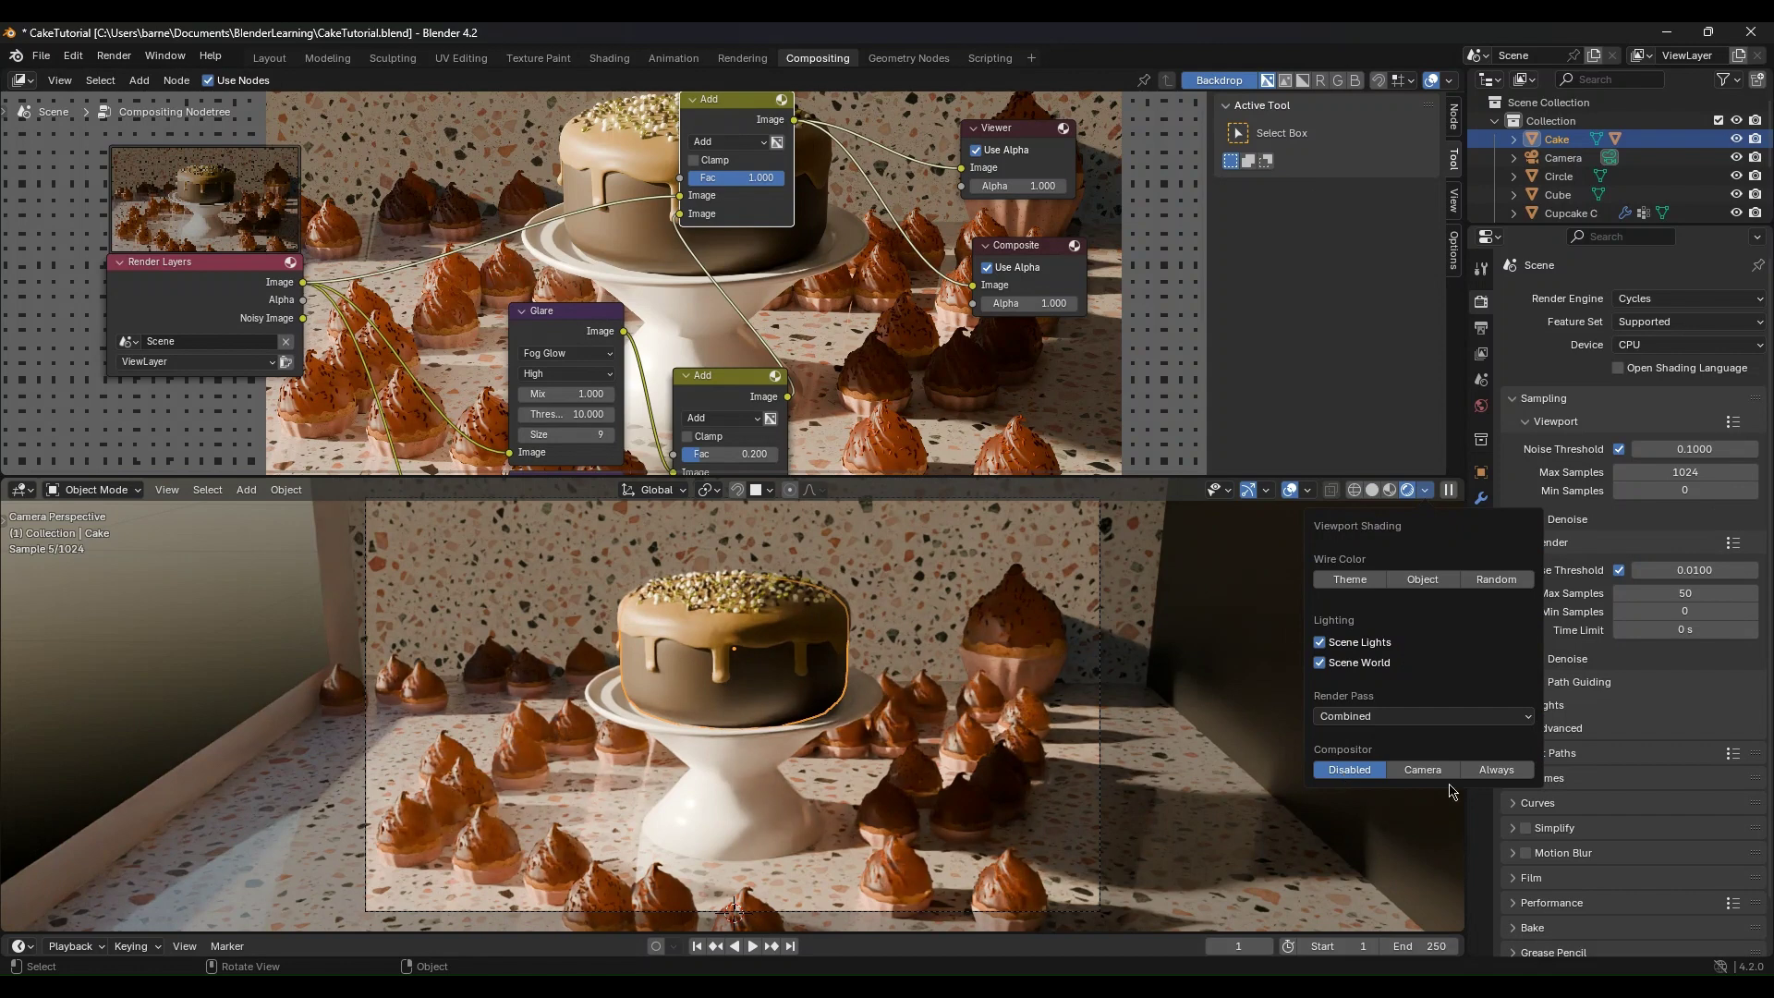
left_click(1496, 769)
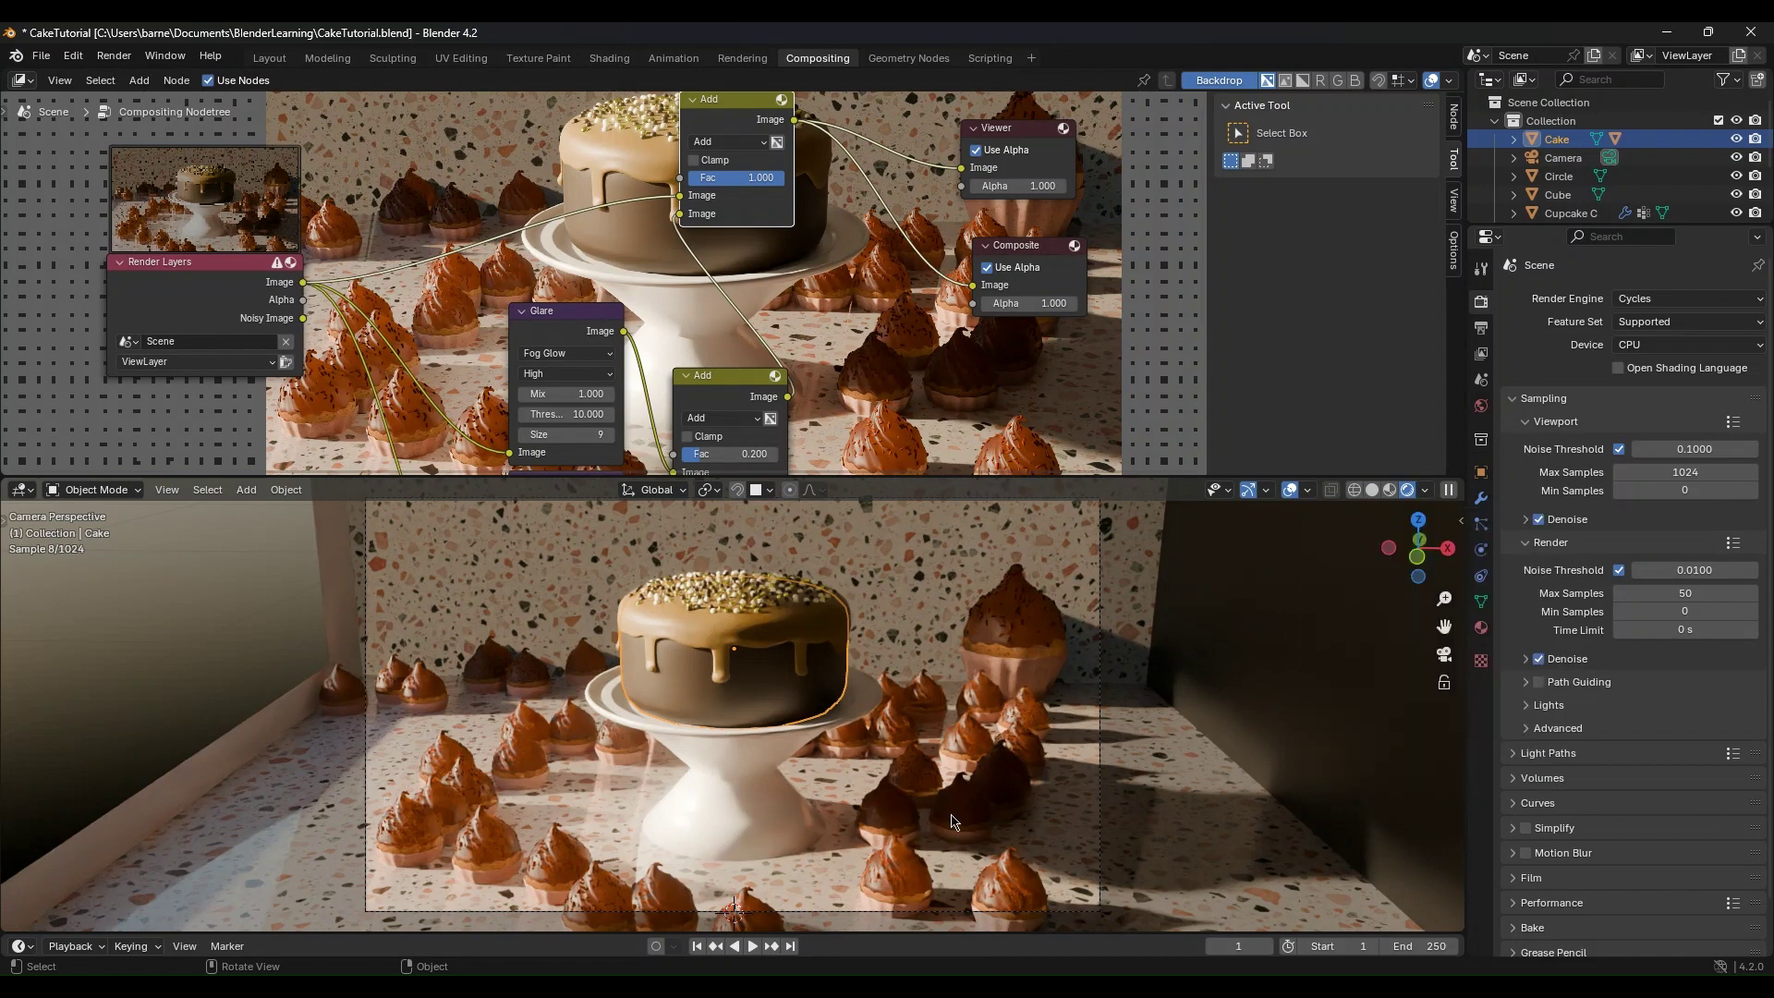
Step: Undo the lower Add node's last factor change and try a factor of 3 with the cake in close-up
middle_click_drag(954, 820, 767, 704)
scroll(763, 695, "up", 4)
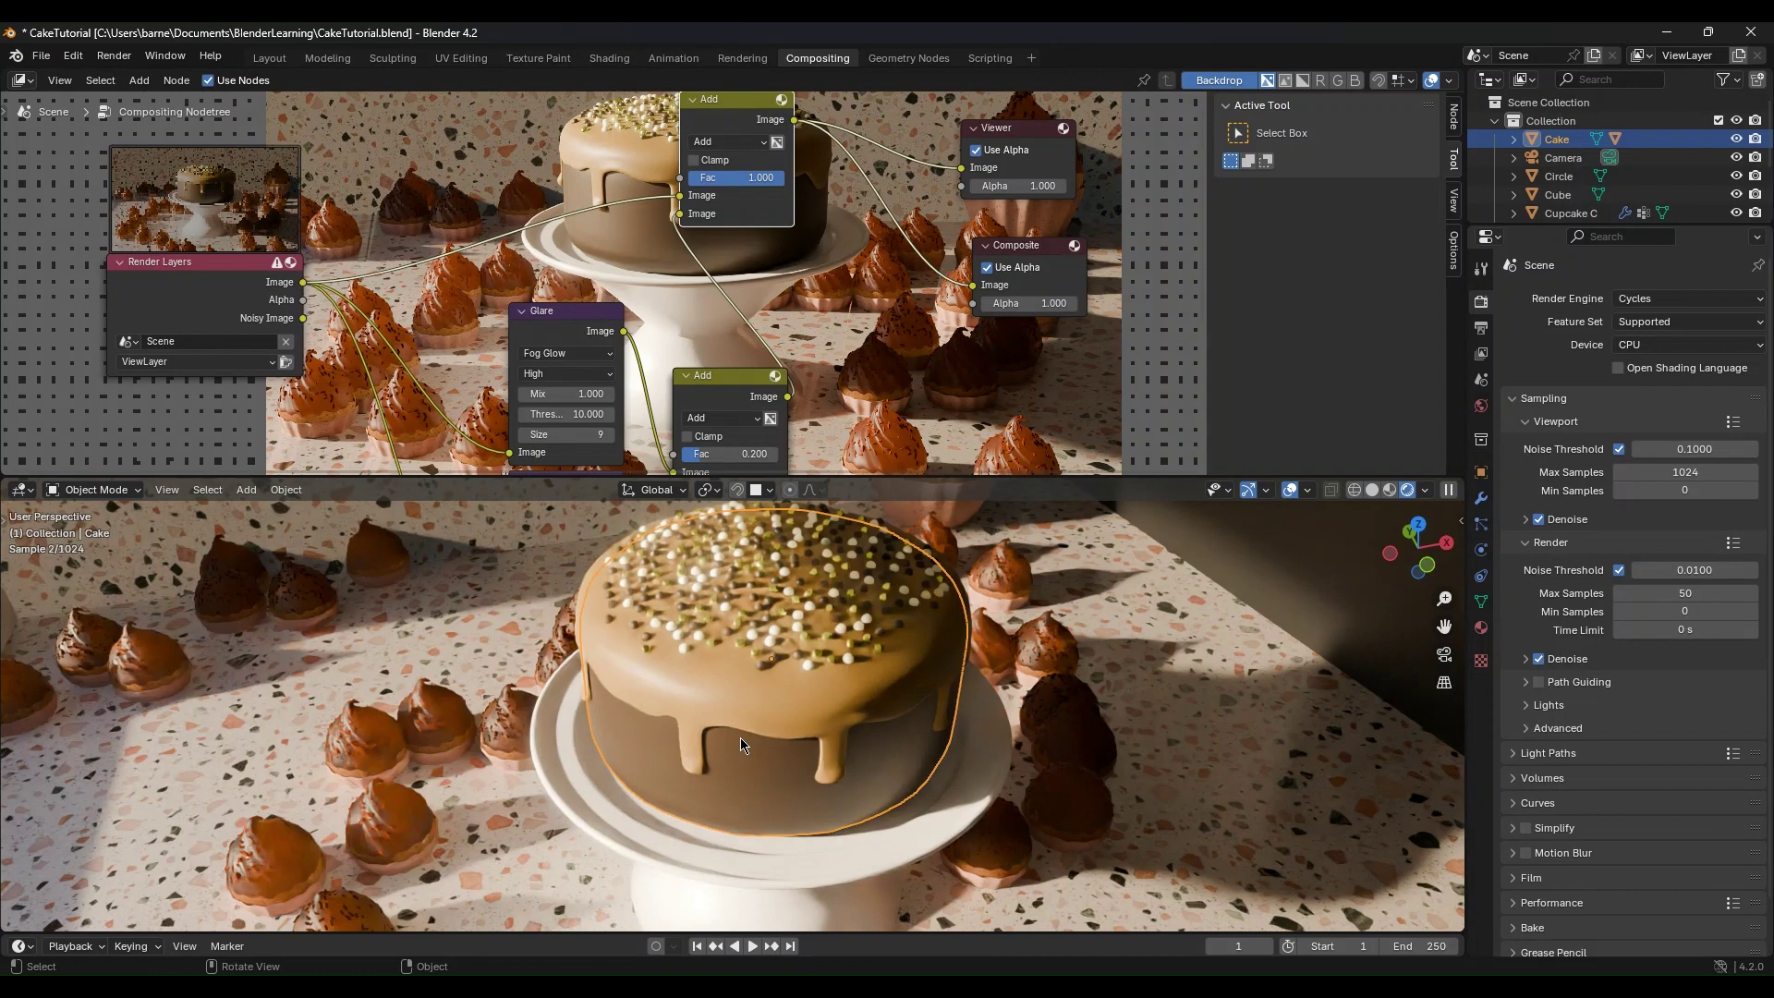
key("ctrl+z")
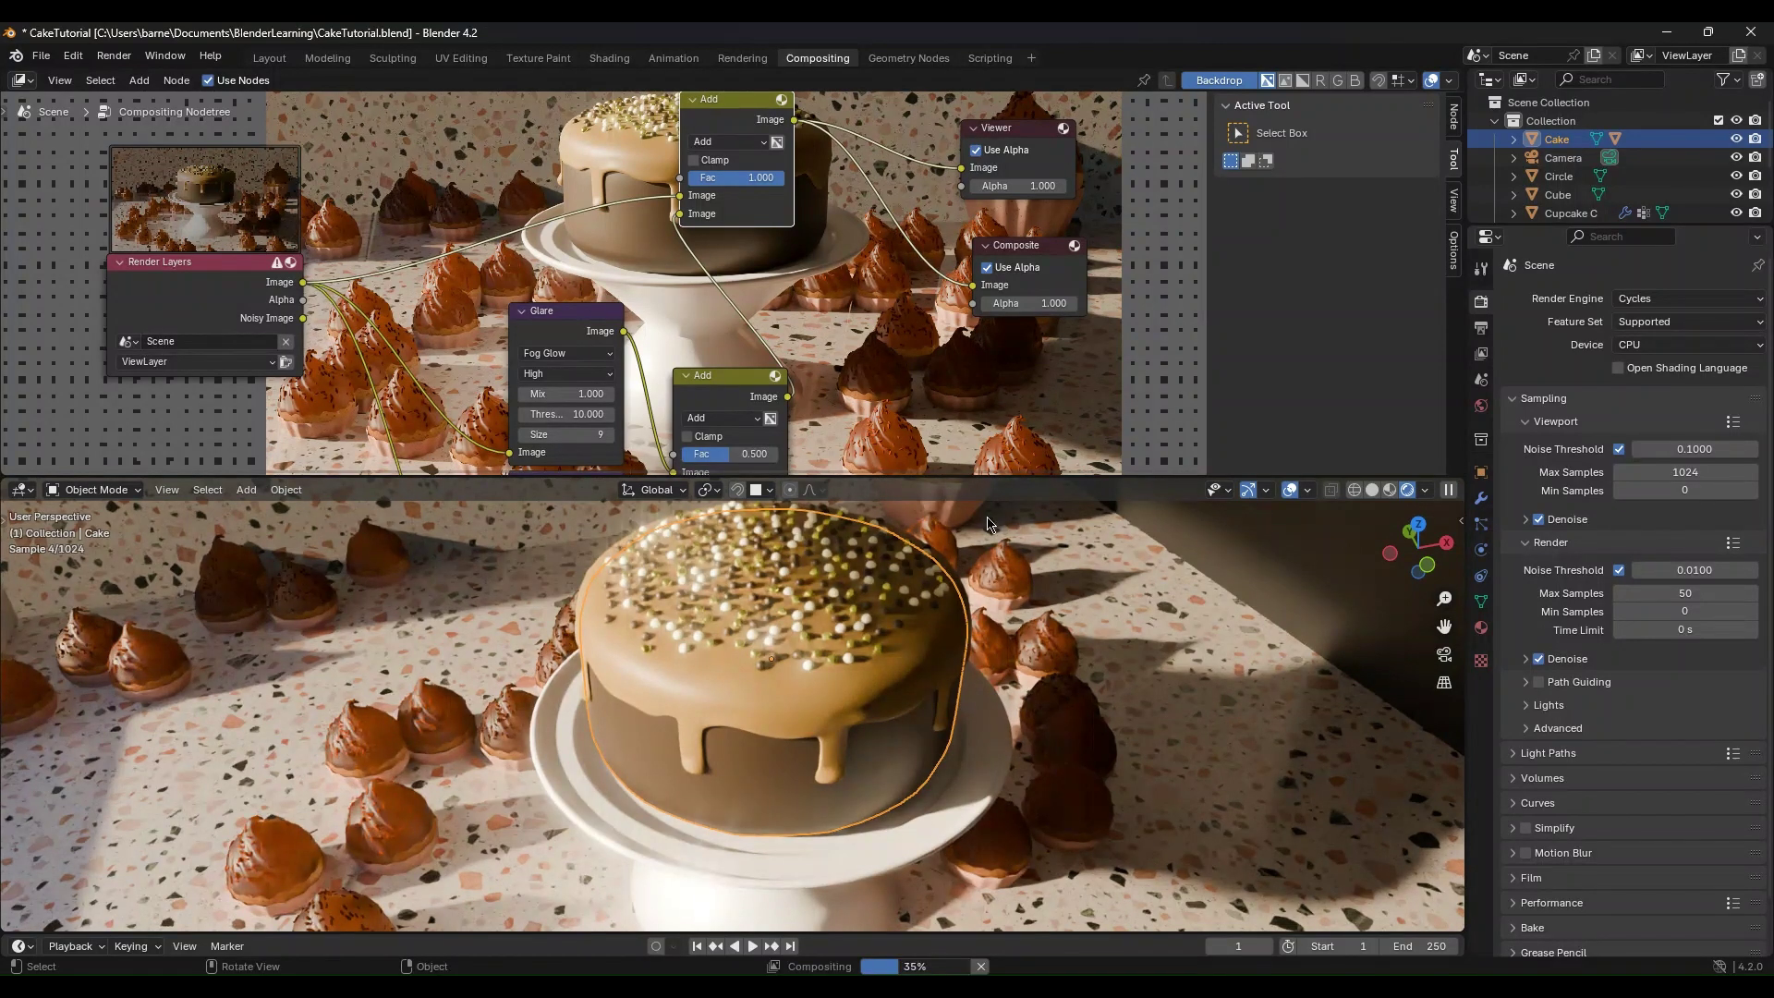
double_click(730, 454)
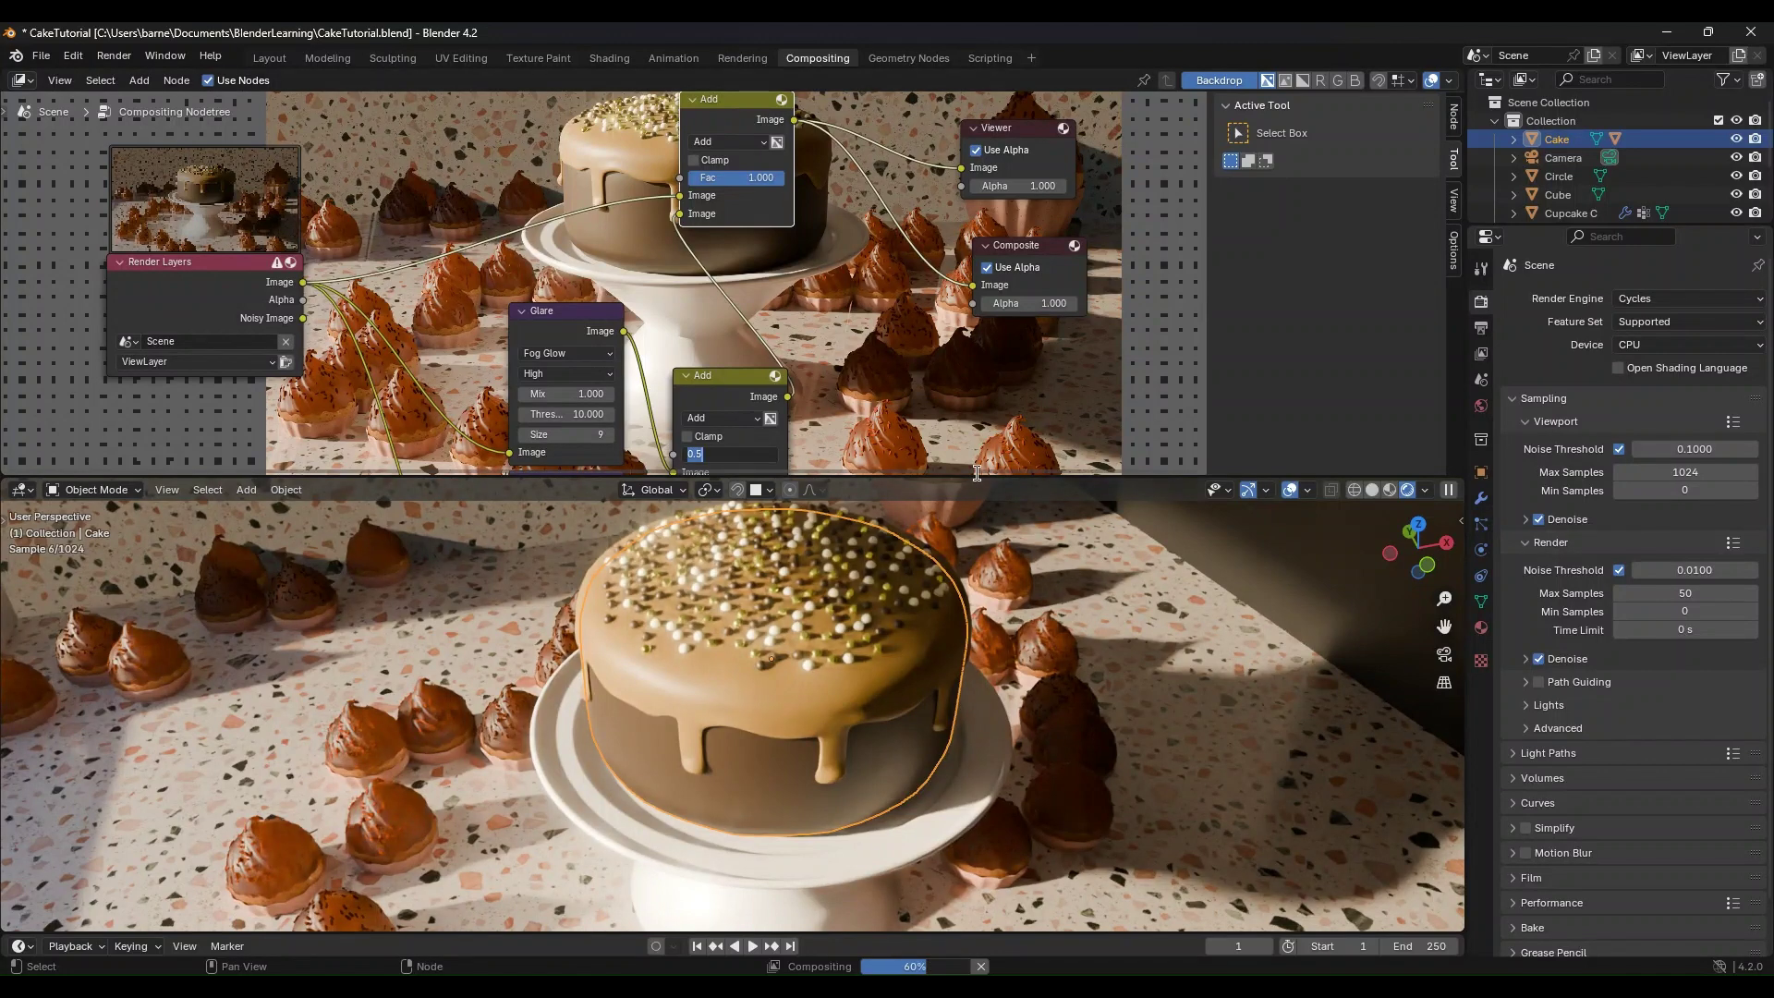
type("3")
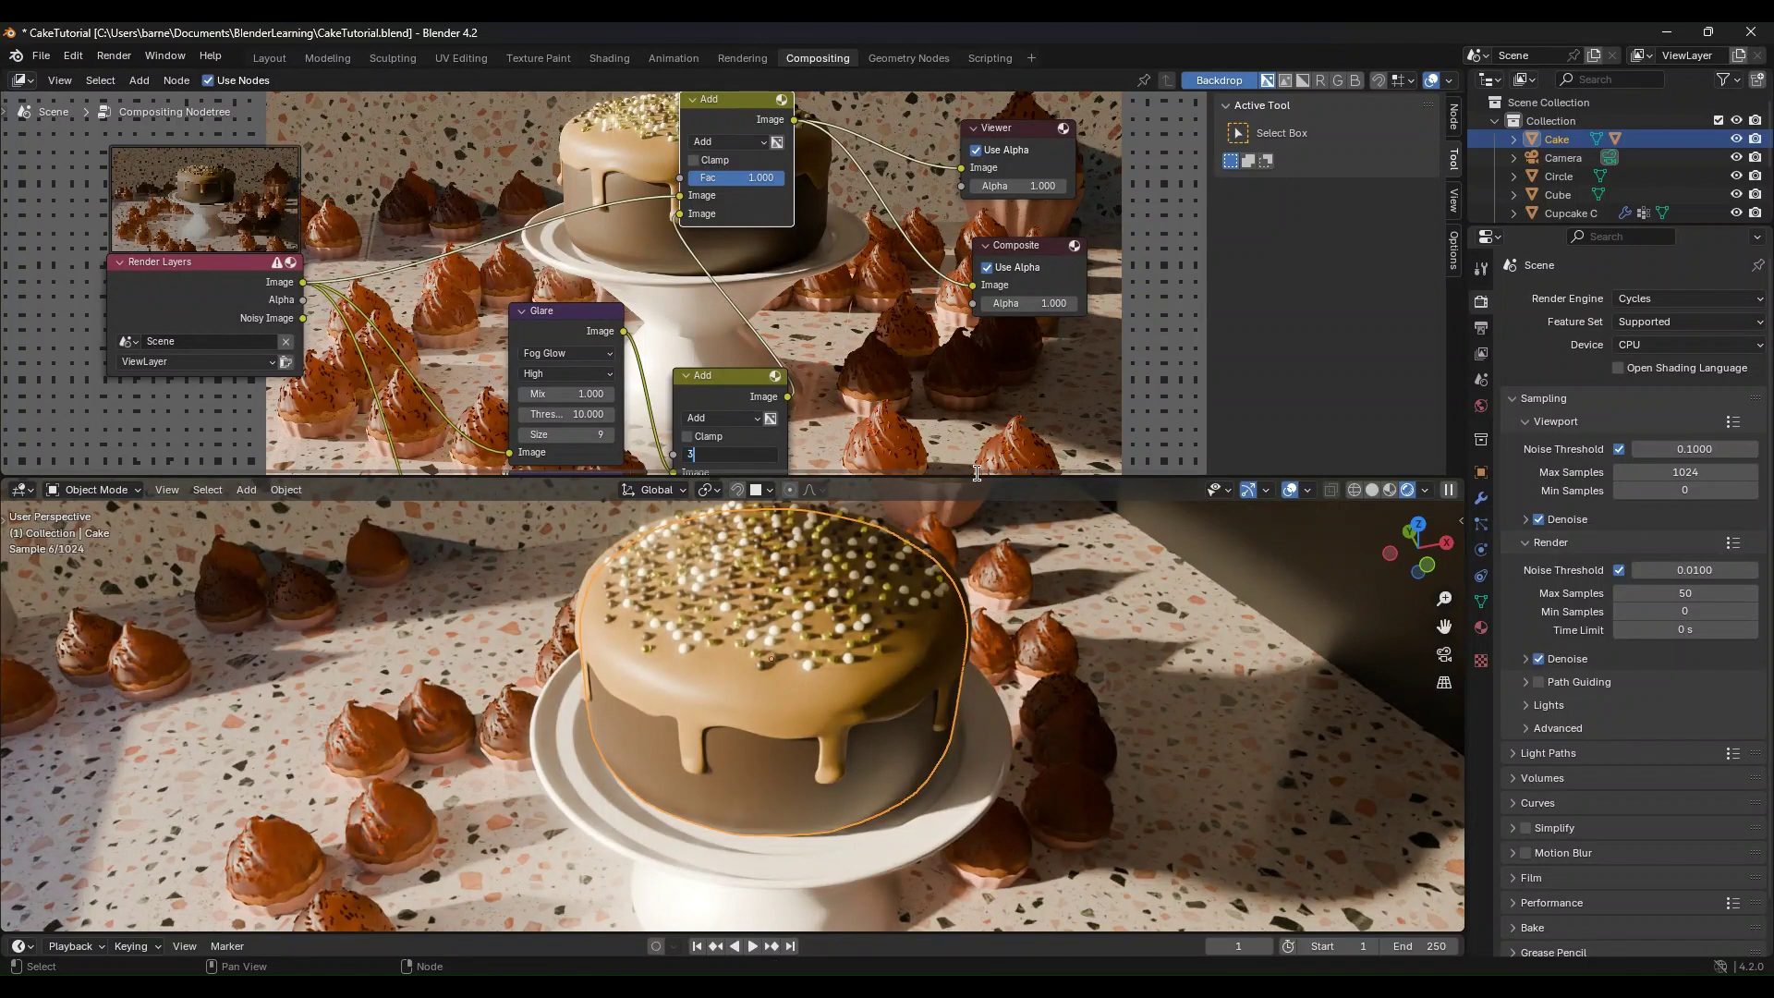
key("Return")
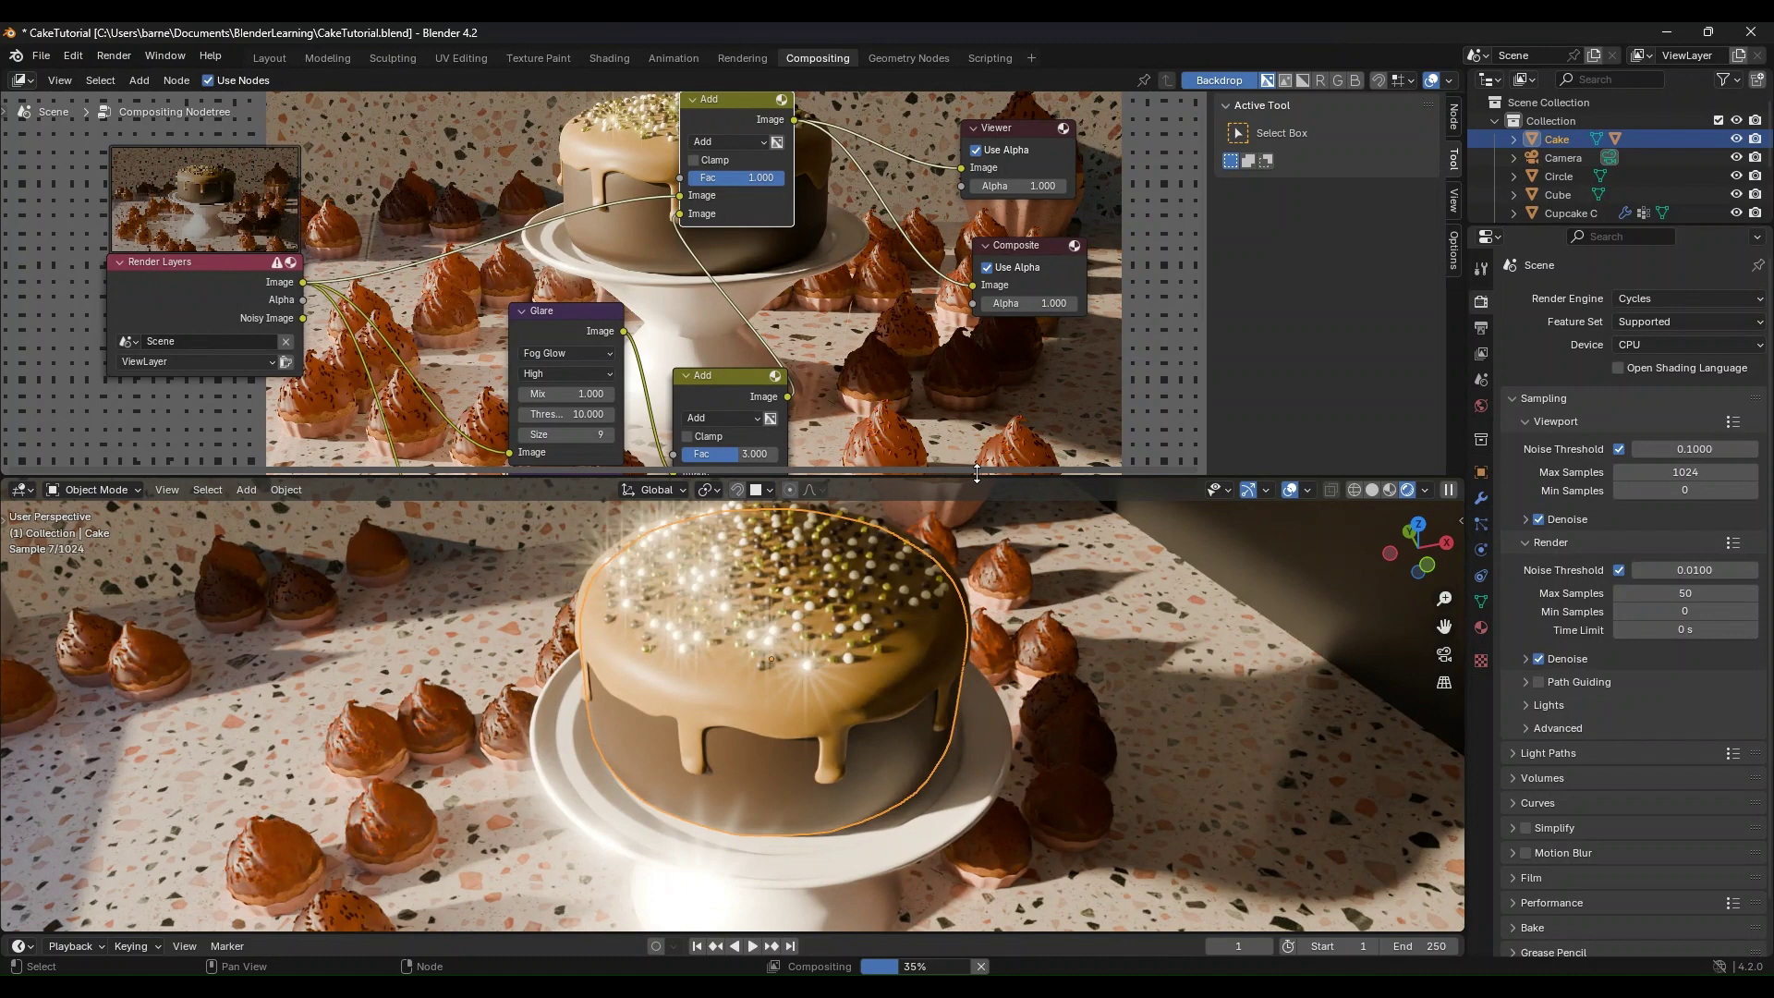
Step: Set the lower Add node's factor to 0.3
double_click(779, 458)
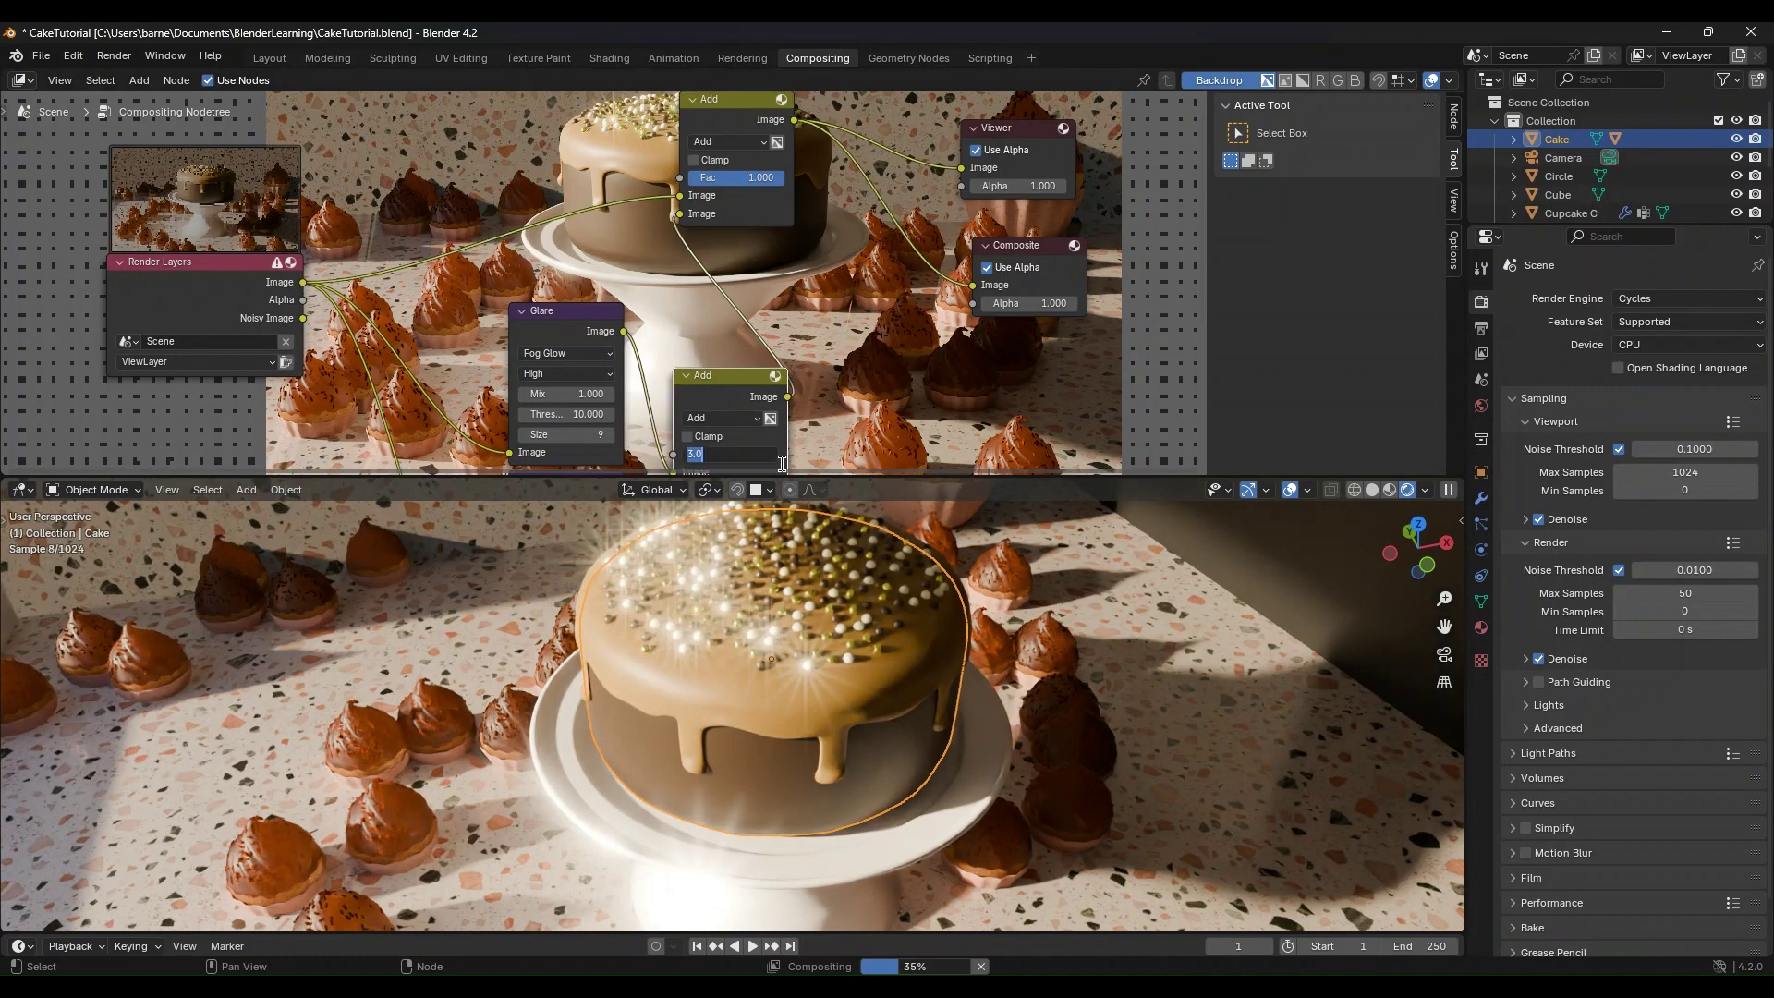
type(".3")
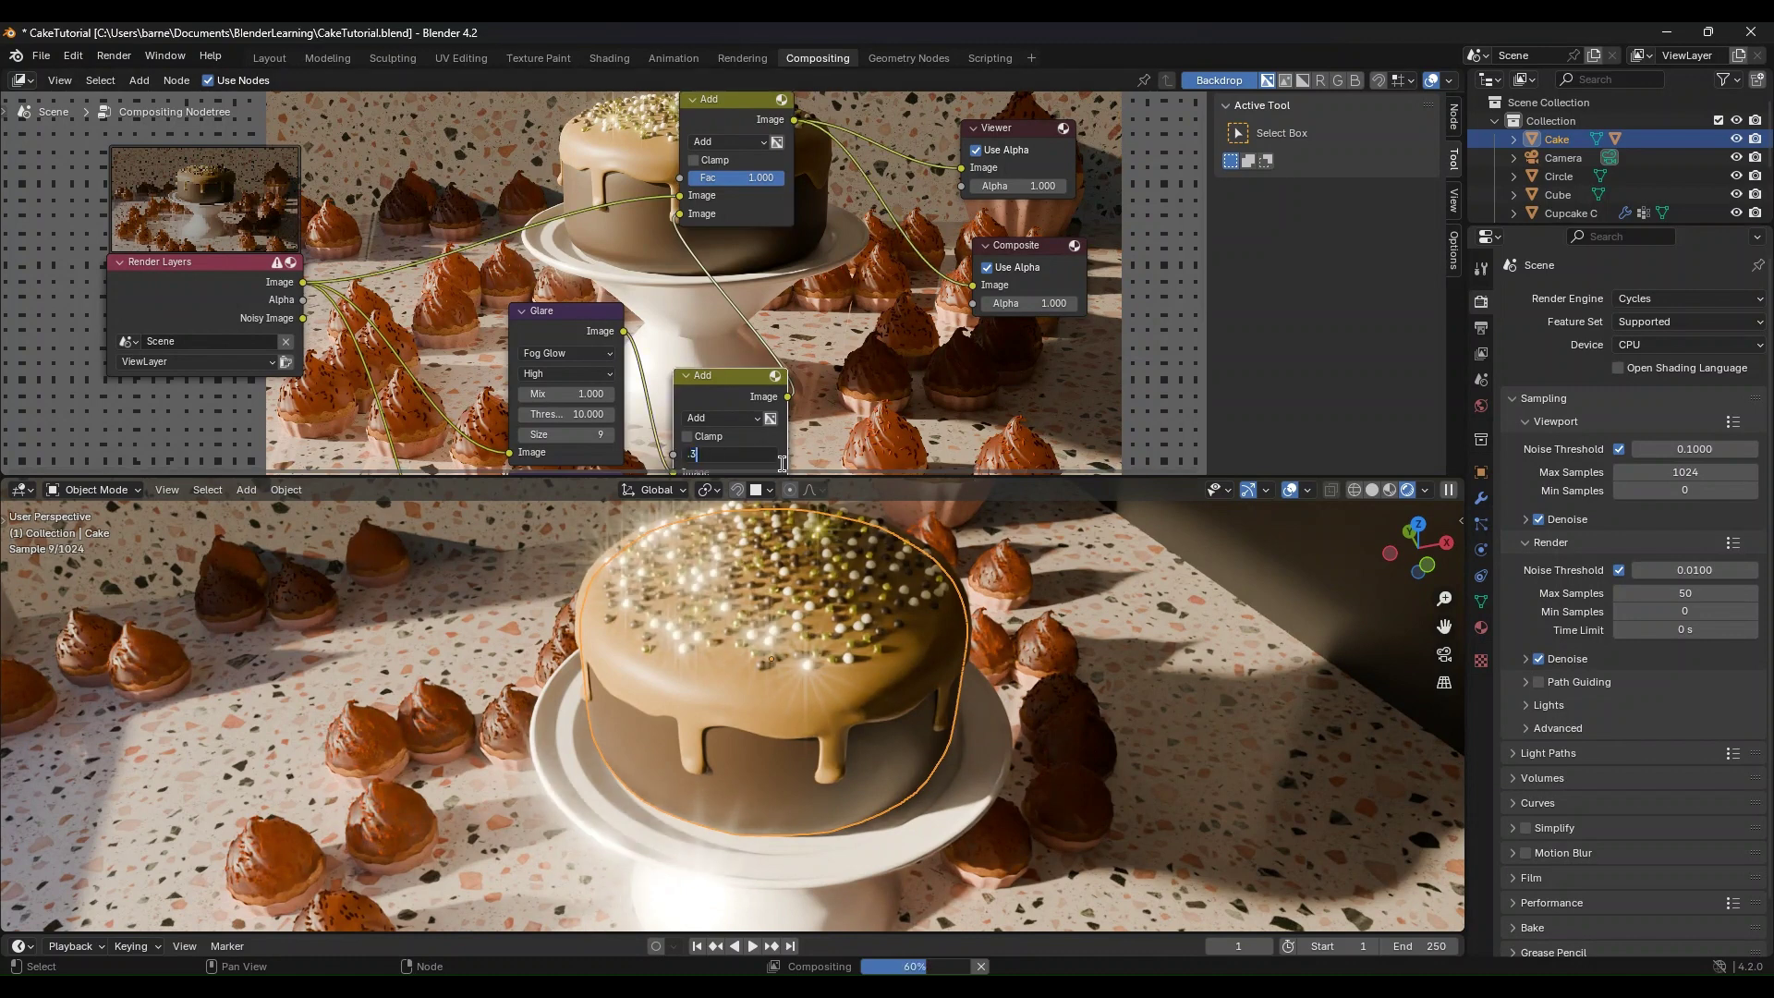
key("Return")
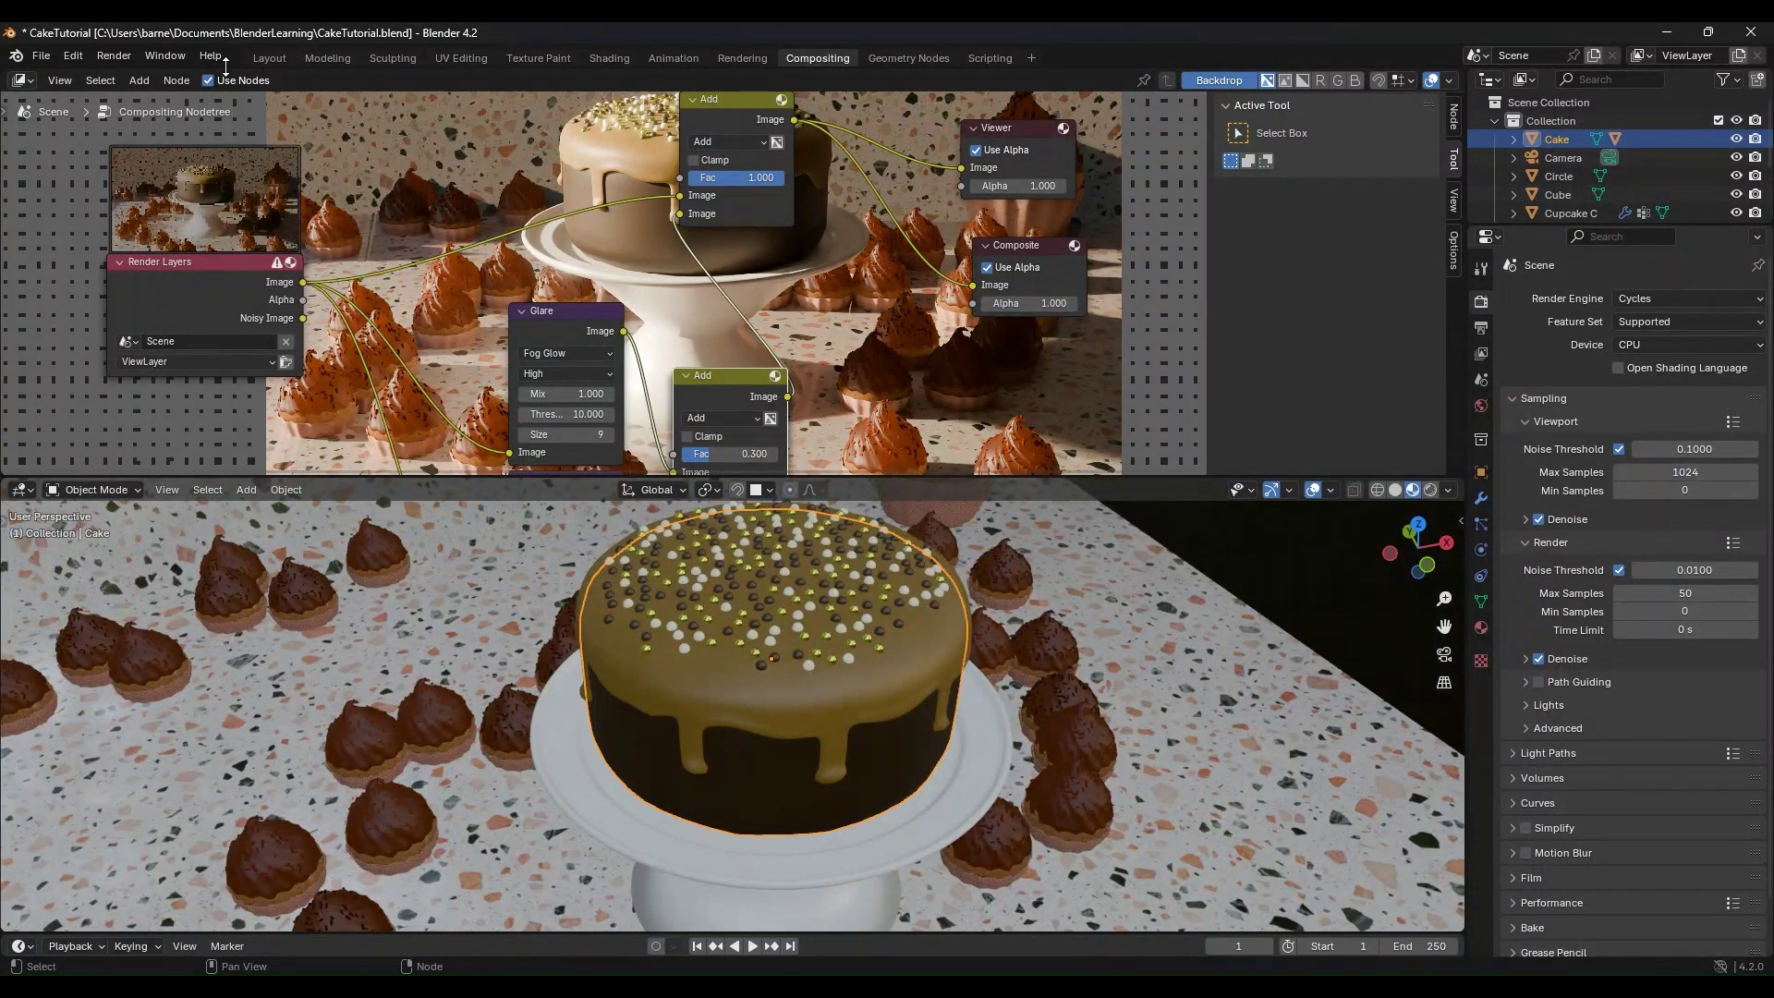
Step: Switch to the Layout workspace and show the camera view in Rendered shading
left_click(268, 57)
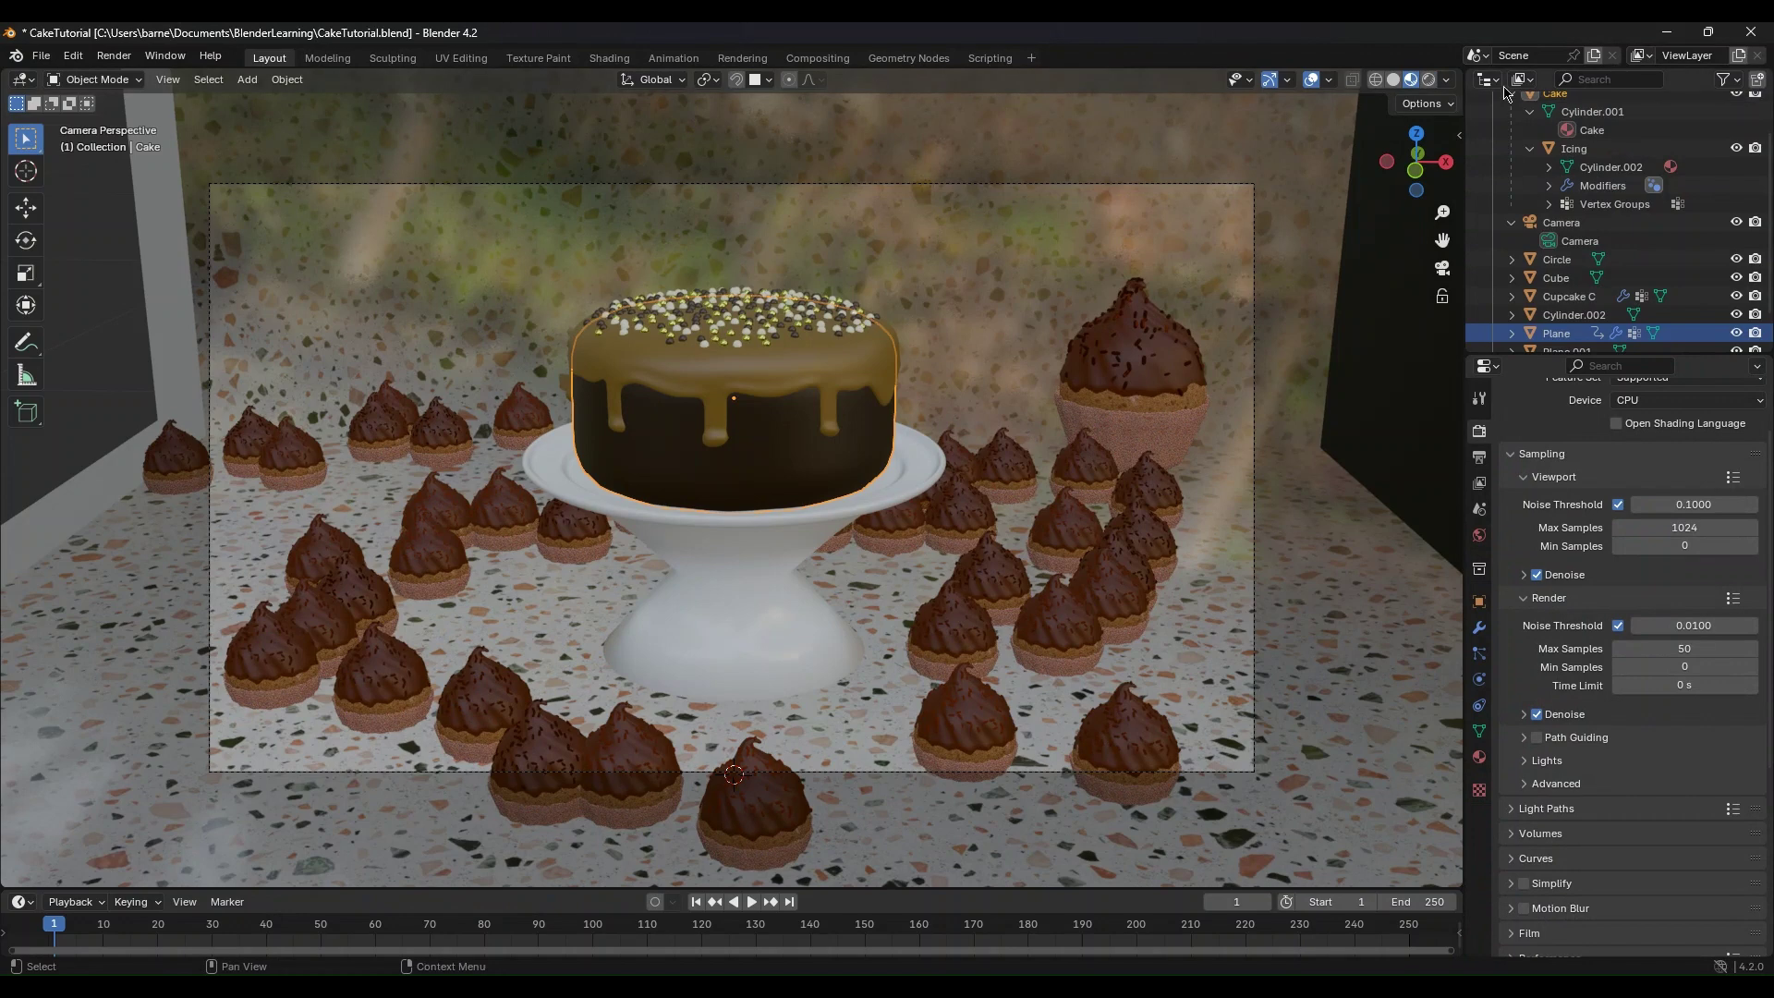
left_click(1429, 80)
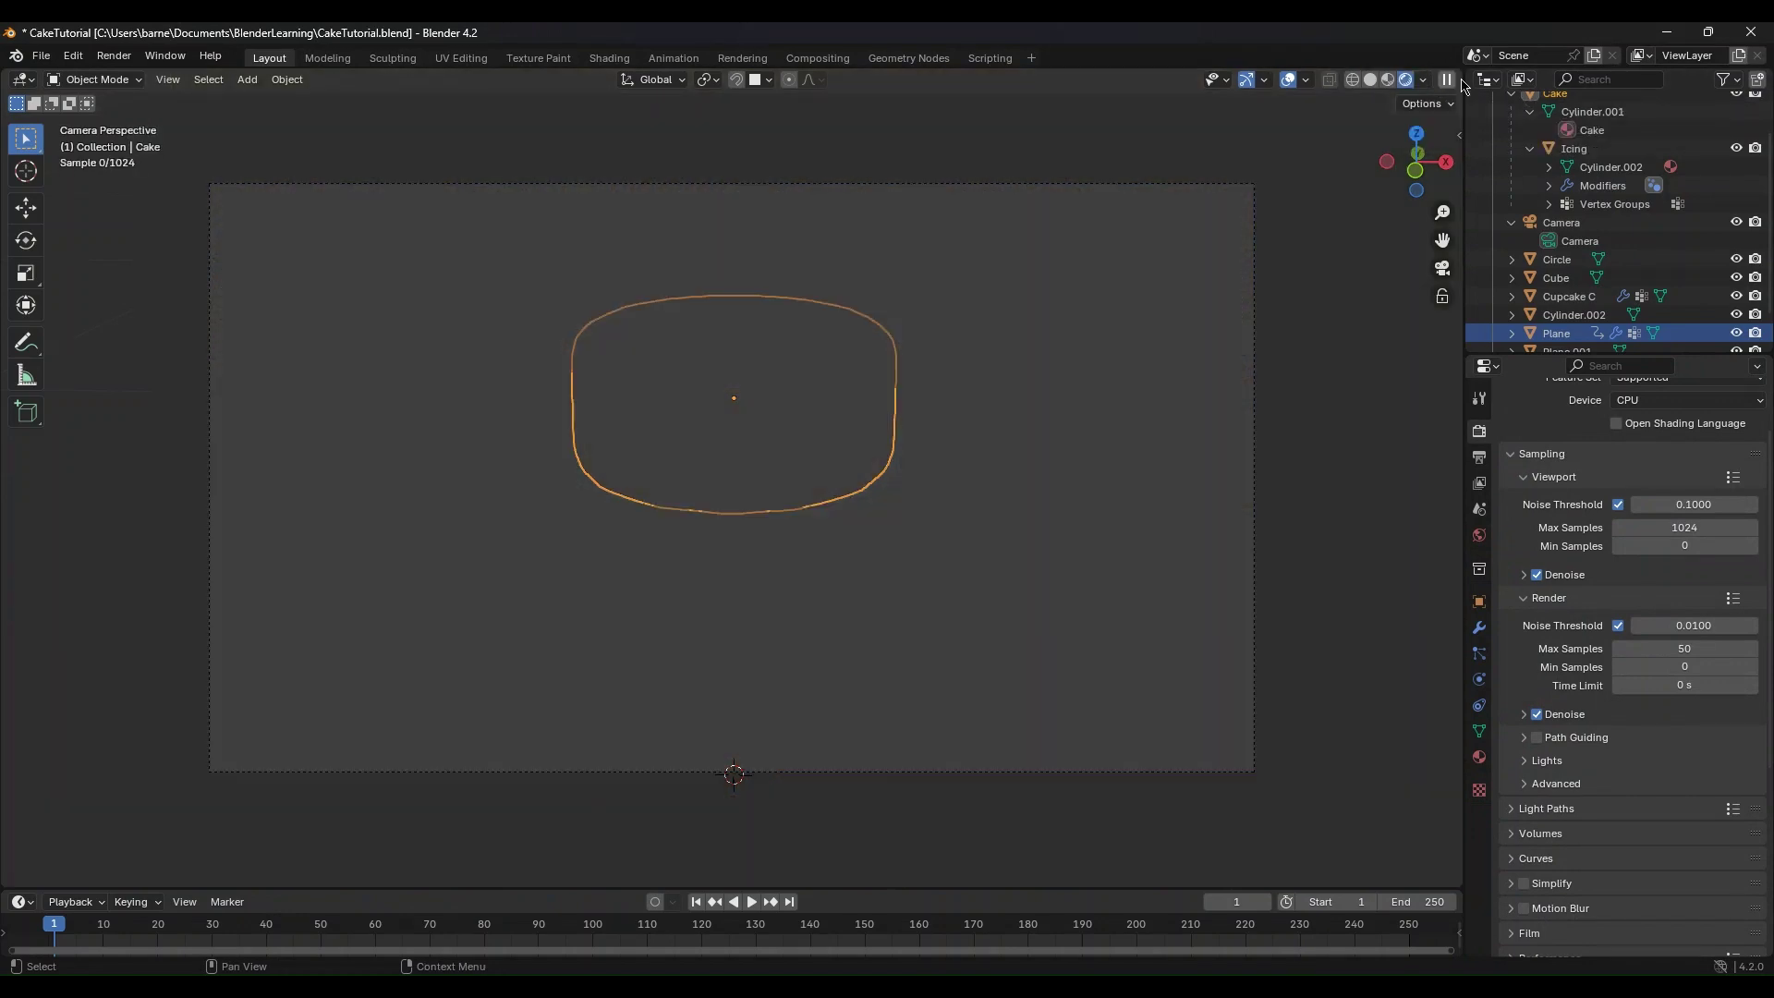